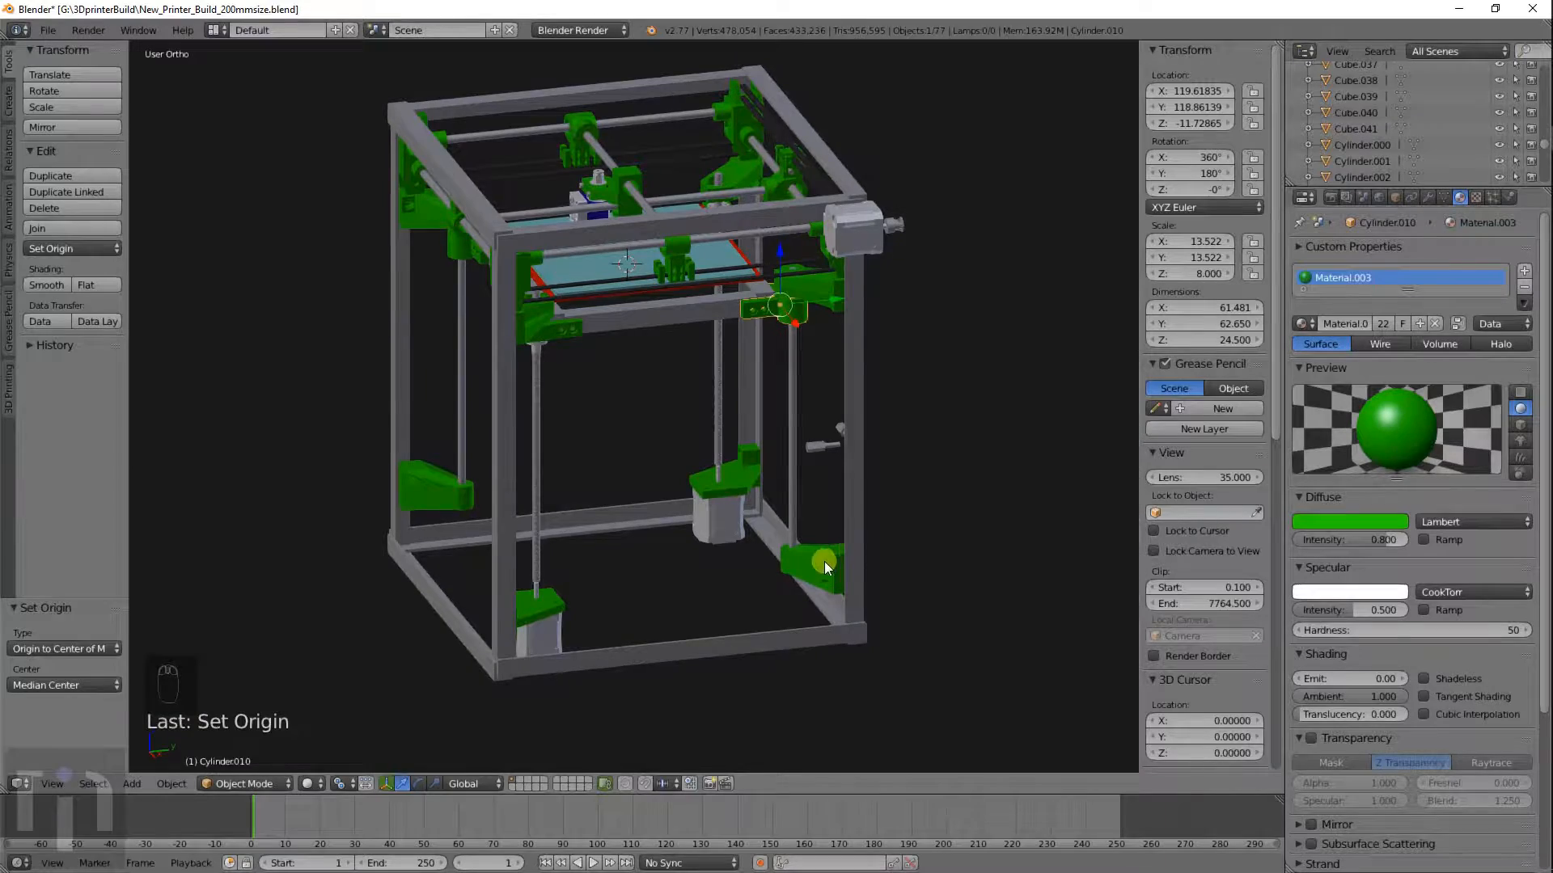
Examine the complete printer frame from several sides, checking the lower motor mount and rod bracket.
middle_click_drag(707, 563, 865, 526)
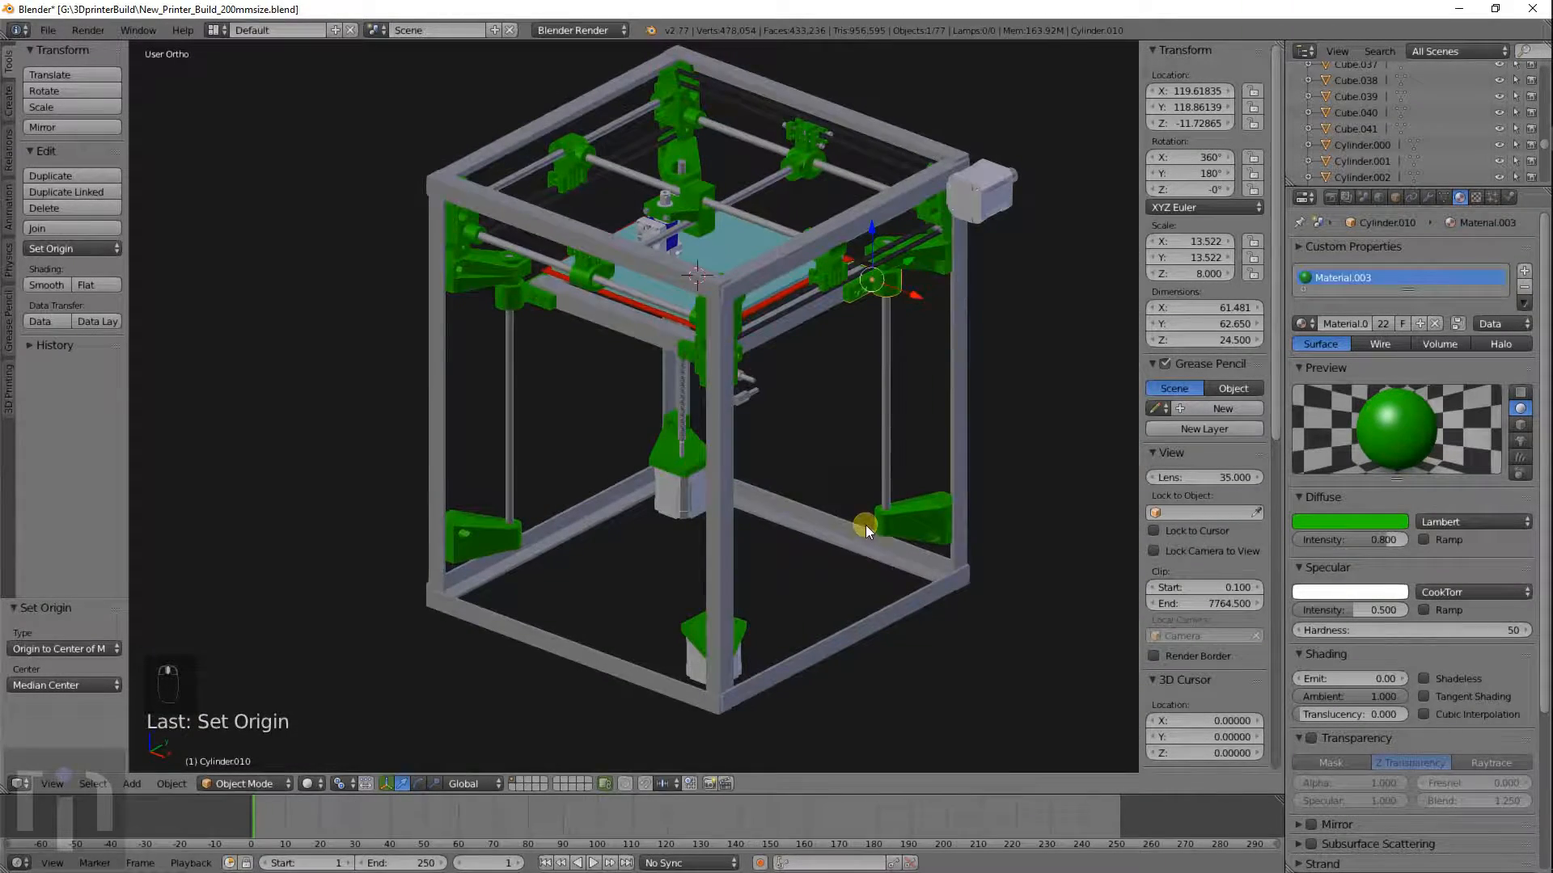
right_click(681, 467)
middle_click_drag(644, 489, 697, 478)
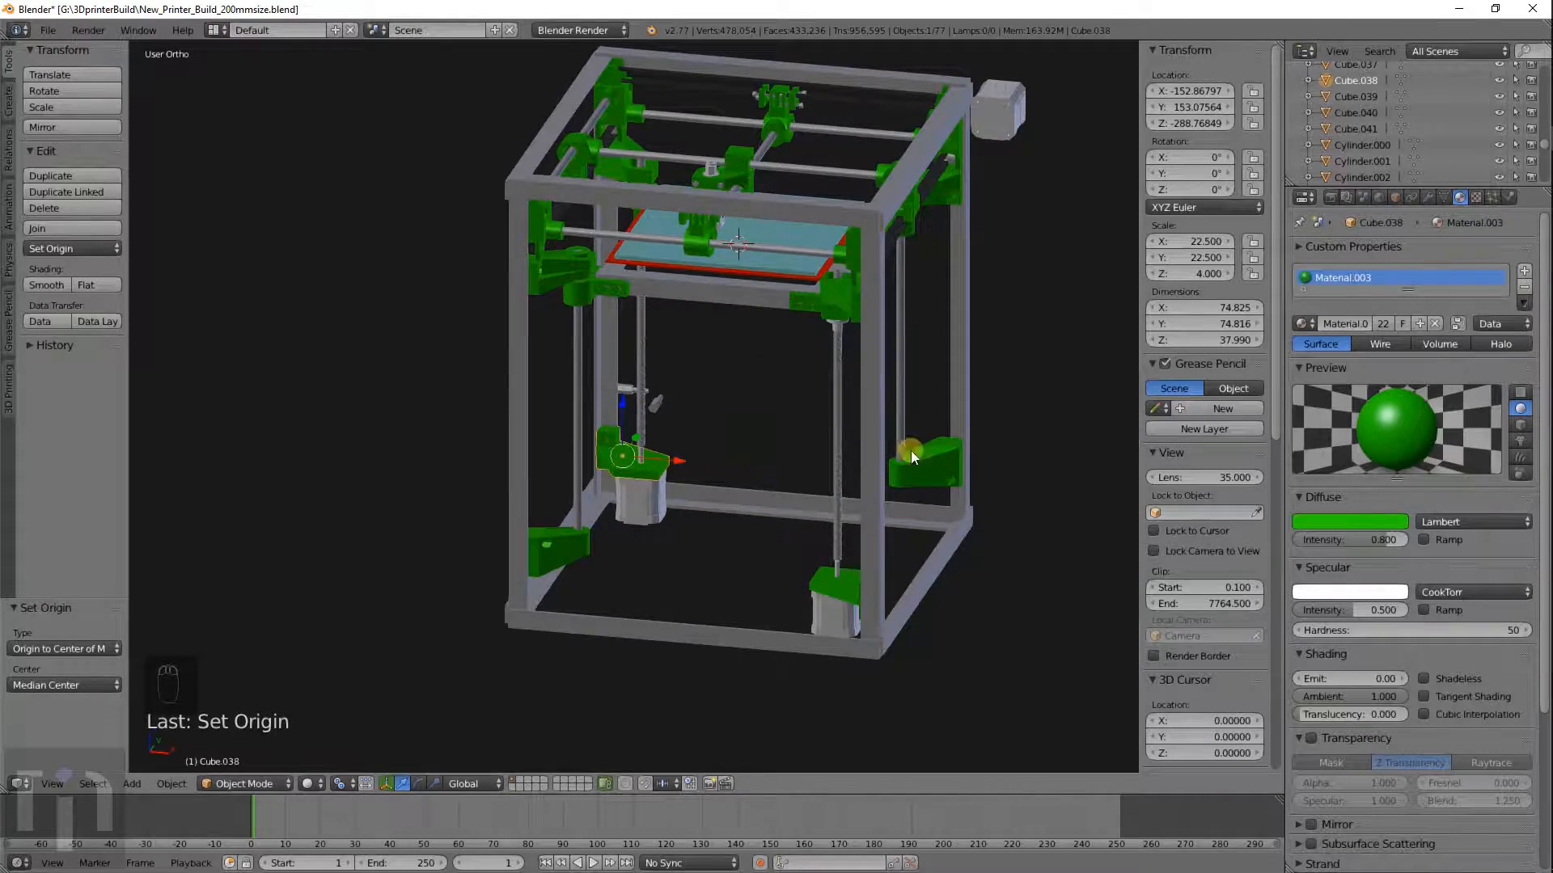
middle_click_drag(911, 454, 852, 577)
right_click(873, 538)
scroll(861, 580, "up", 3)
scroll(859, 580, "down", 3)
scroll(860, 581, "up", 1)
scroll(791, 351, "up", 2)
scroll(798, 420, "down", 3)
middle_click_drag(798, 420, 693, 393)
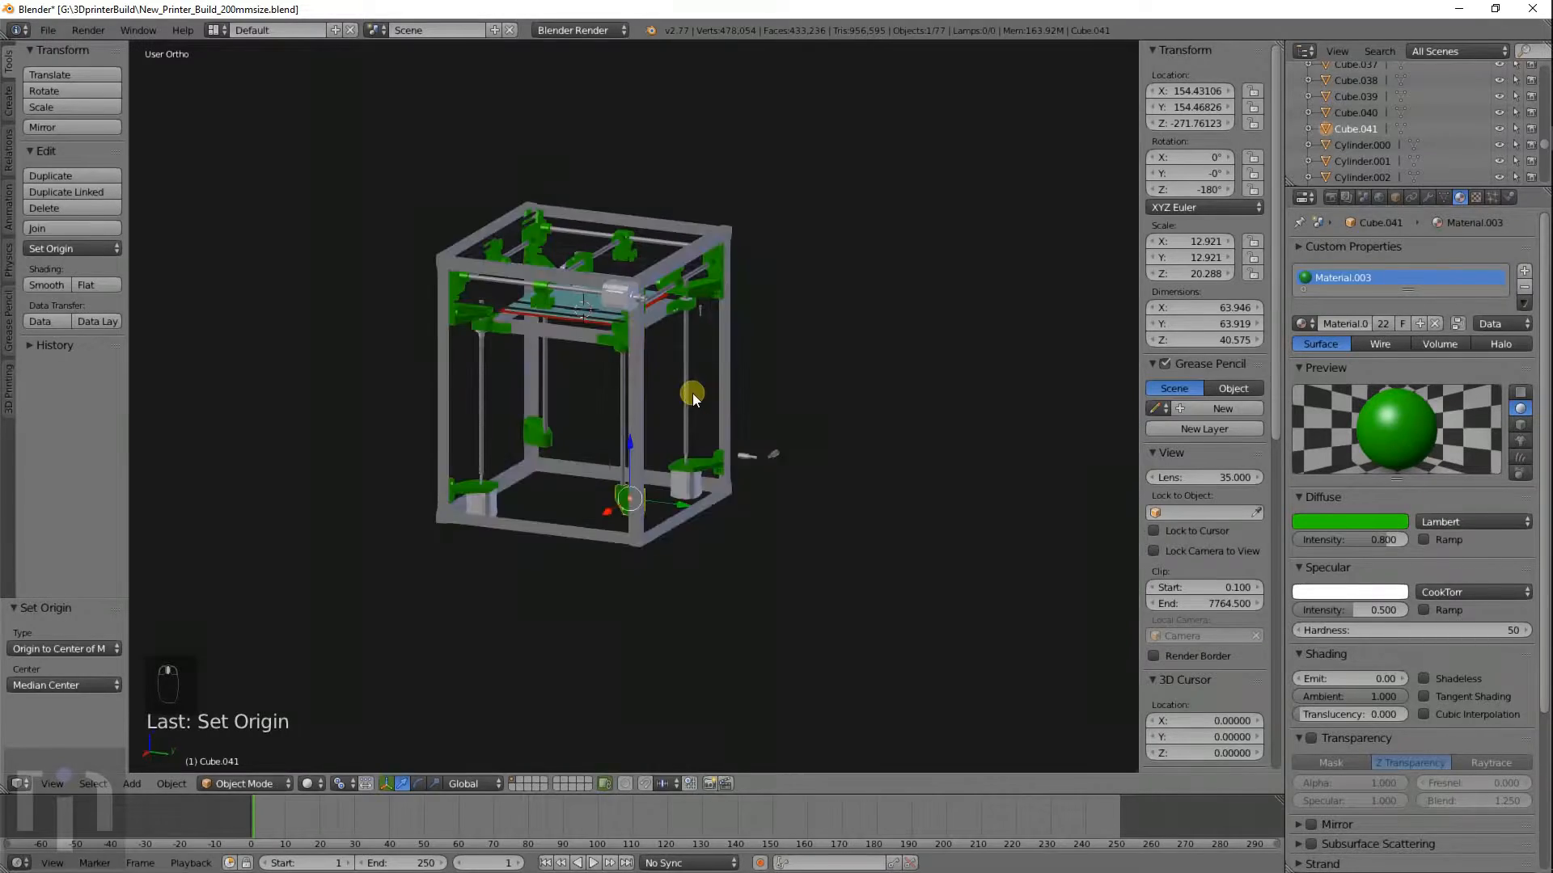
scroll(690, 391, "up", 3)
scroll(688, 390, "down", 2)
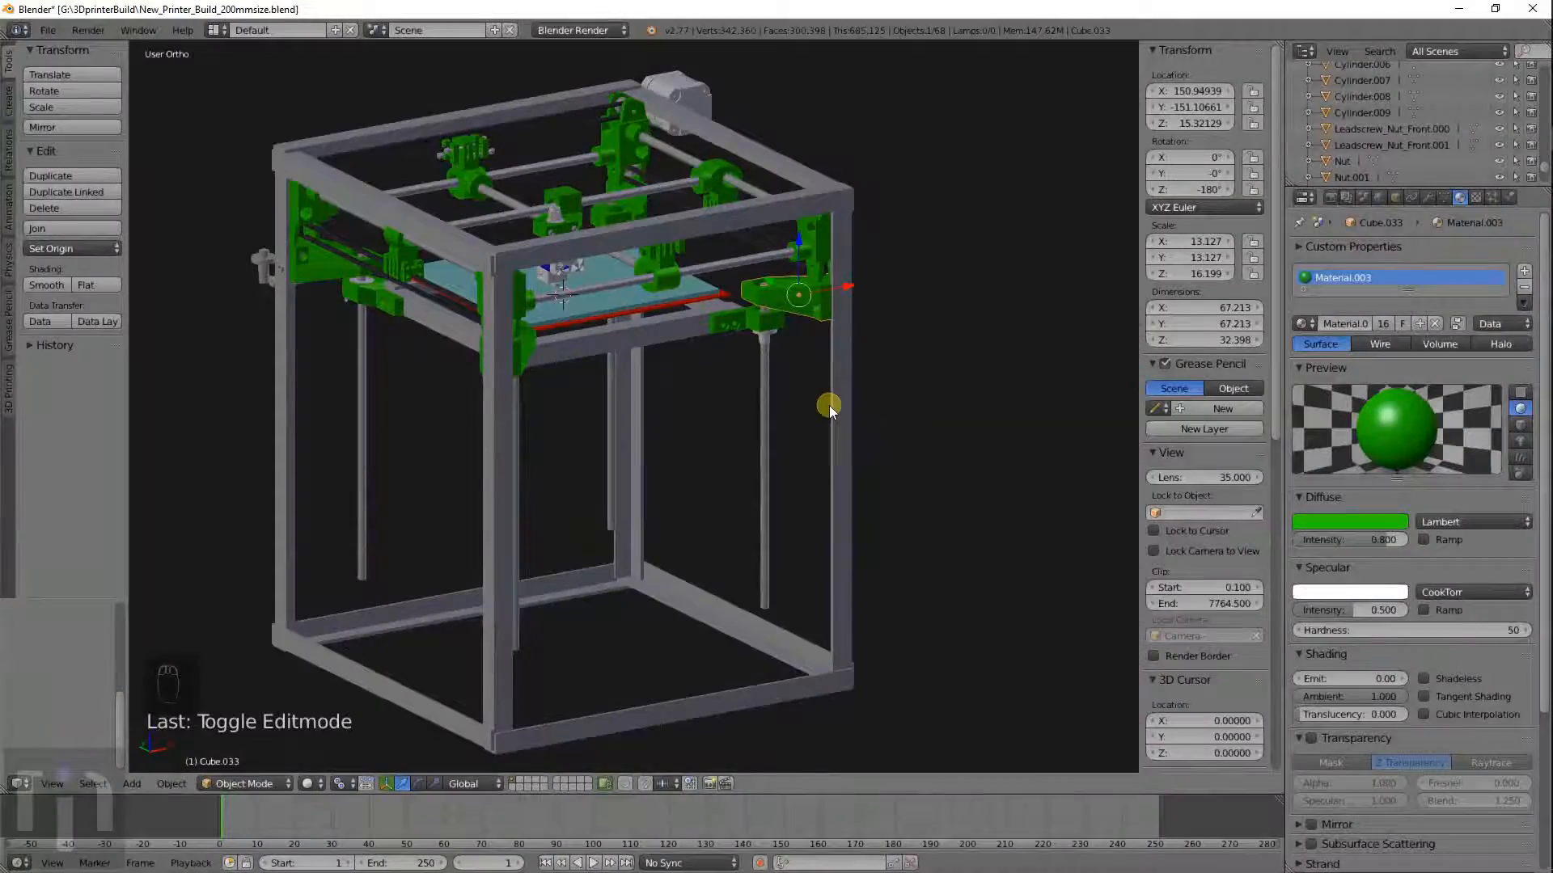
Examine the vertical rod, the bed support beam and the rod carriage at the upper frame.
middle_click_drag(828, 405, 608, 346)
scroll(610, 347, "up", 5)
right_click(399, 198)
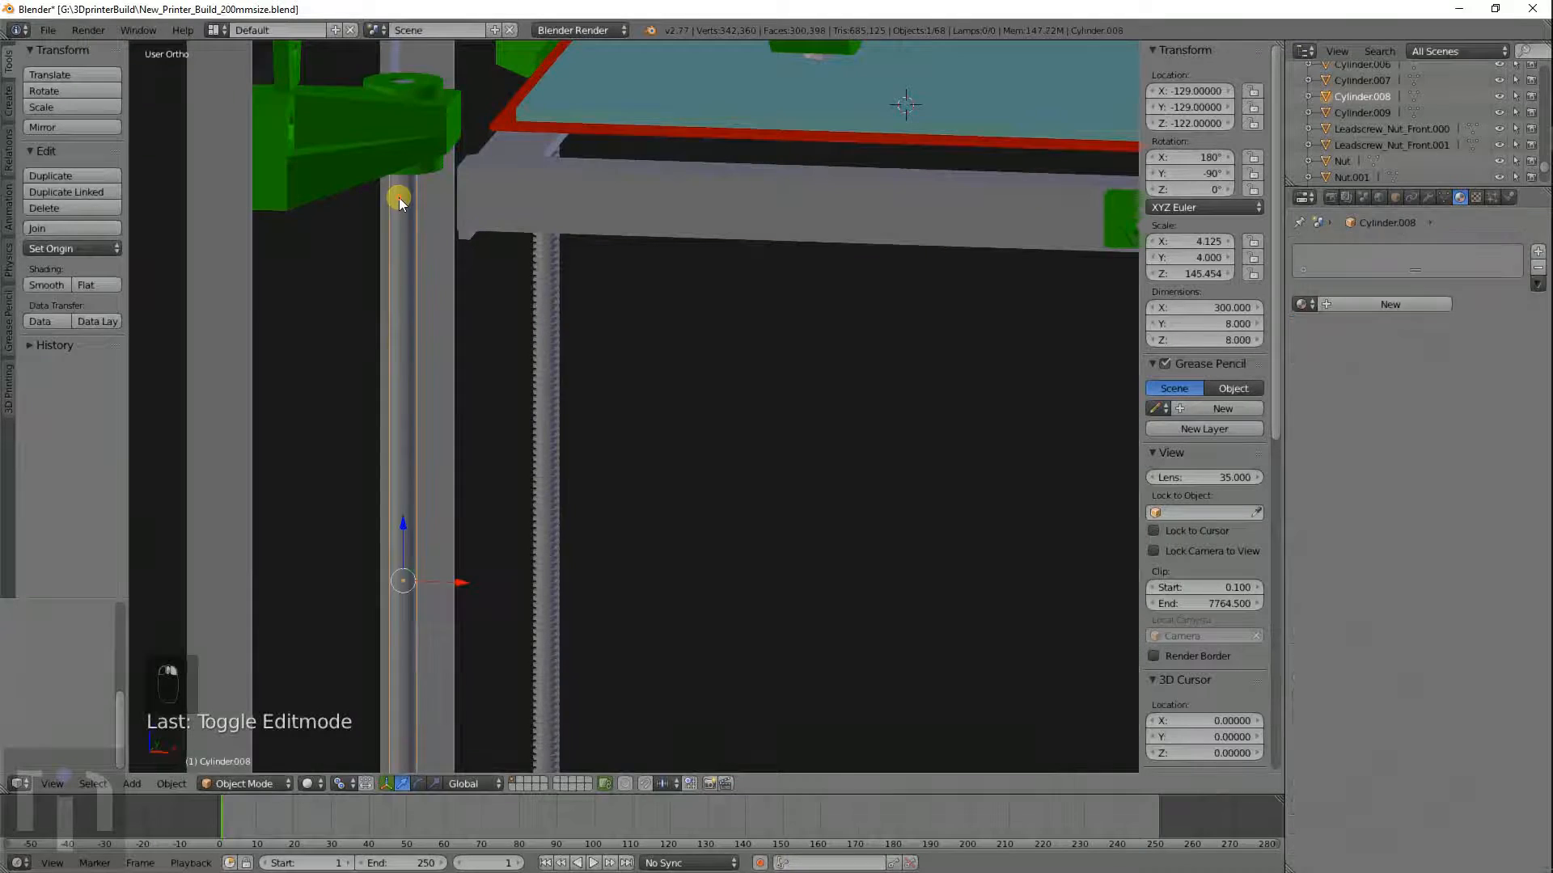
middle_click_drag(496, 195, 617, 337, "shift")
right_click(617, 337)
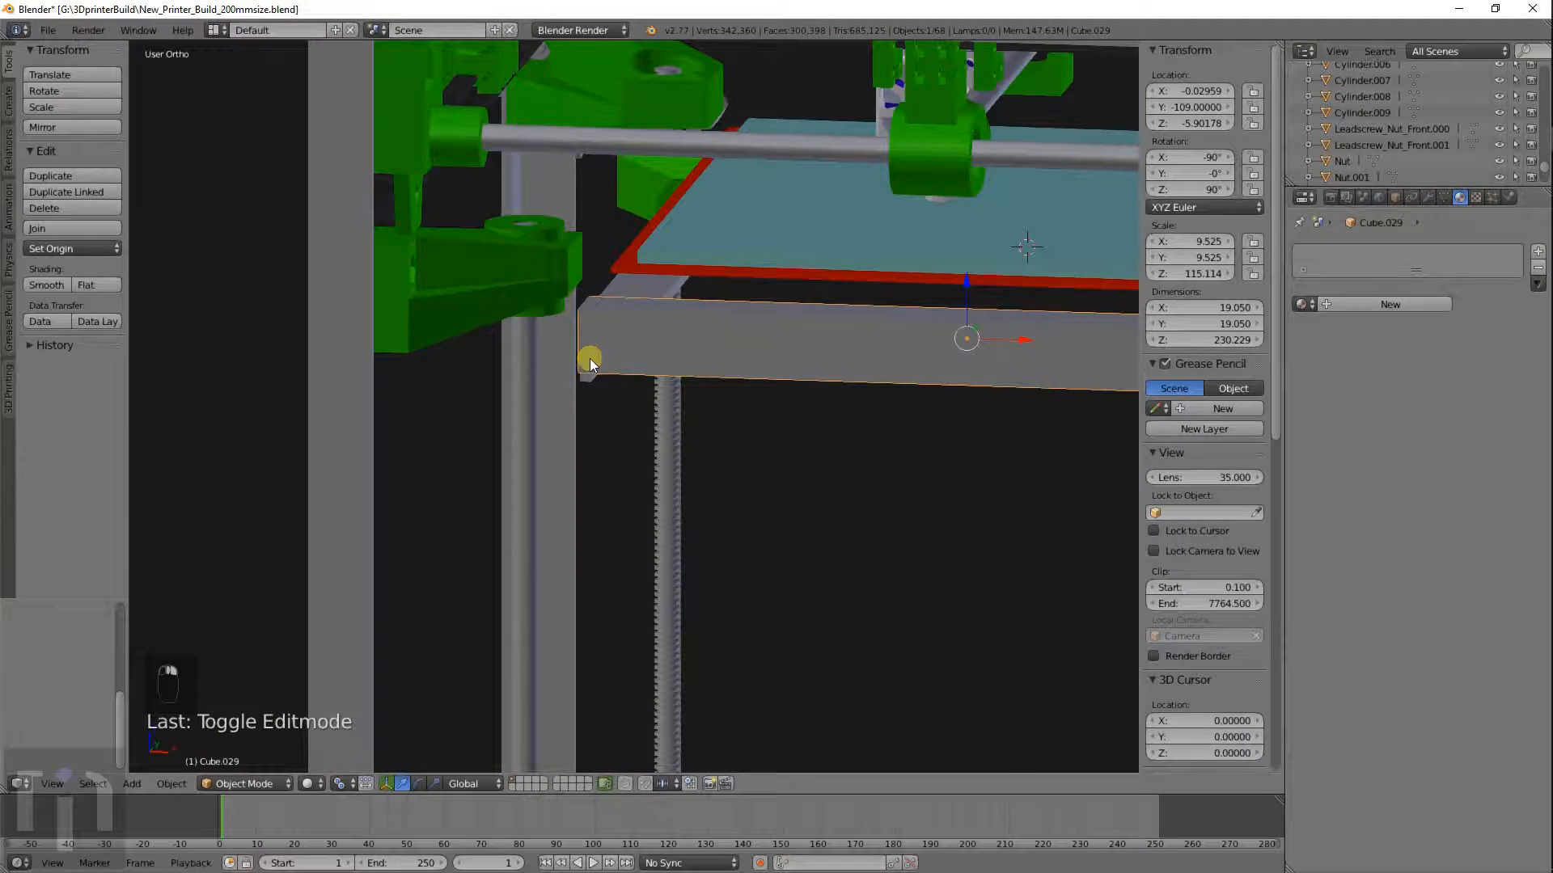
scroll(590, 359, "down", 3)
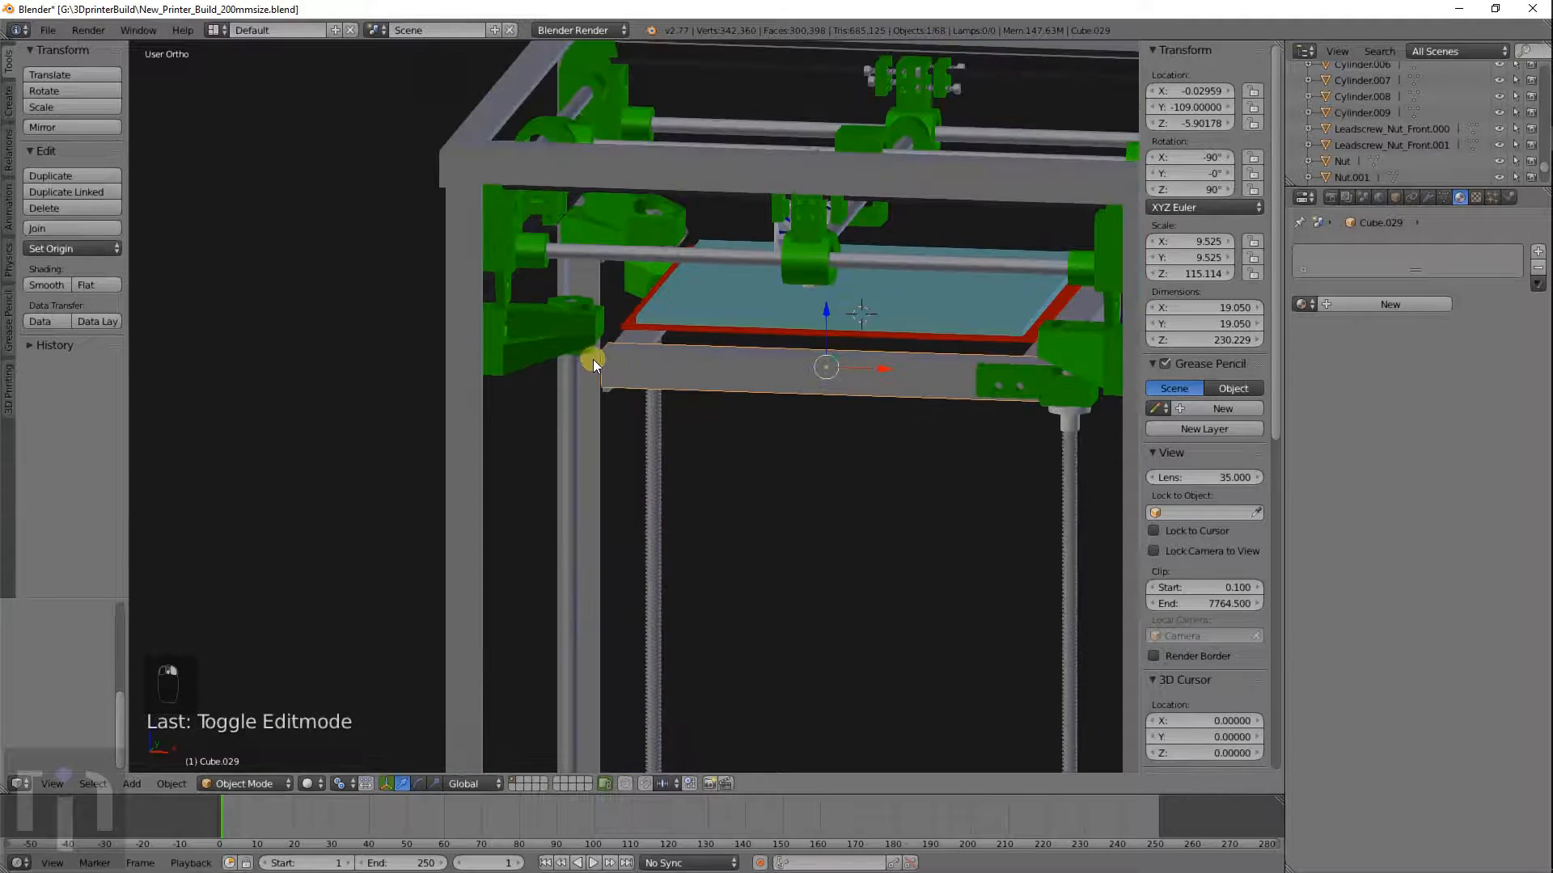
right_click(560, 126)
middle_click_drag(587, 226, 663, 378, "shift")
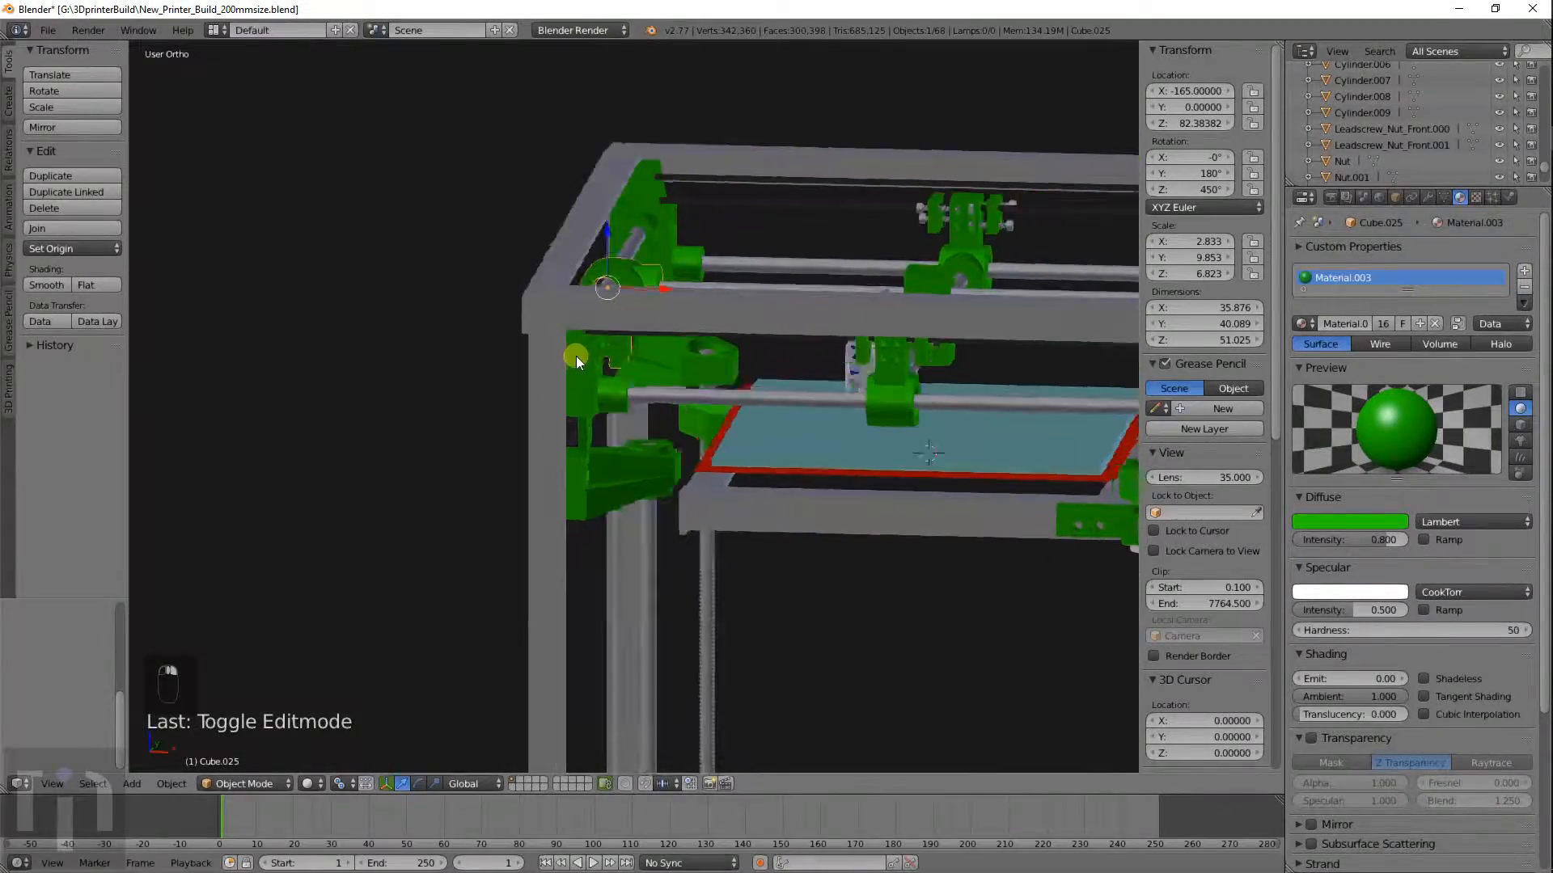
middle_click_drag(577, 356, 722, 339)
middle_click_drag(361, 382, 656, 492, "shift")
scroll(825, 488, "up", 3)
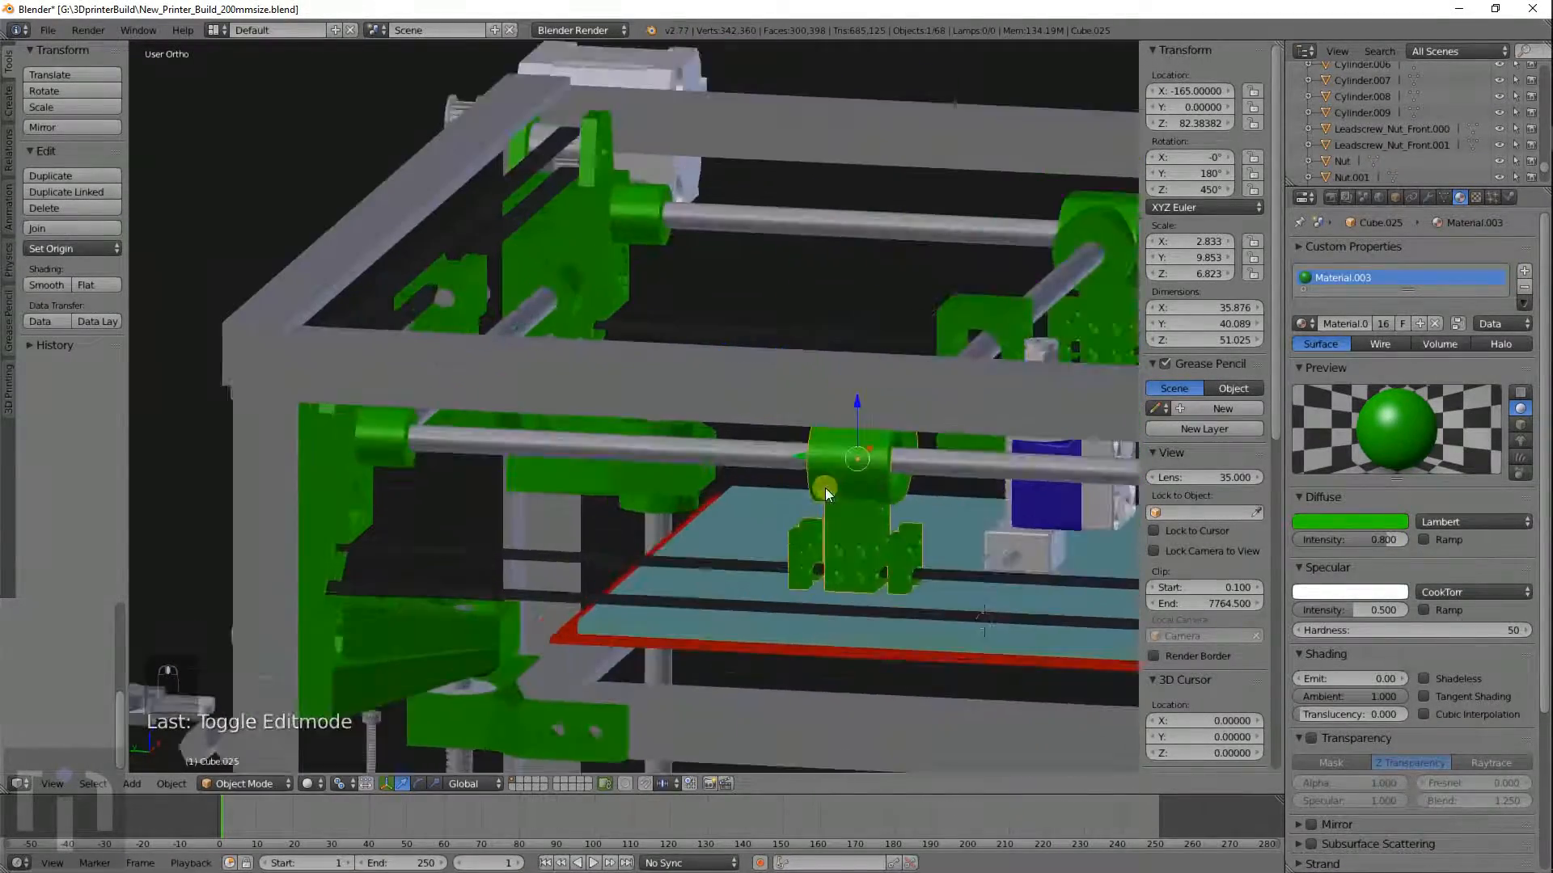
scroll(825, 488, "up", 1)
middle_click_drag(826, 496, 703, 407, "shift")
Select the green carriage on the side rod and snap the 3D cursor to its origin.
right_click(779, 382)
right_click(780, 382)
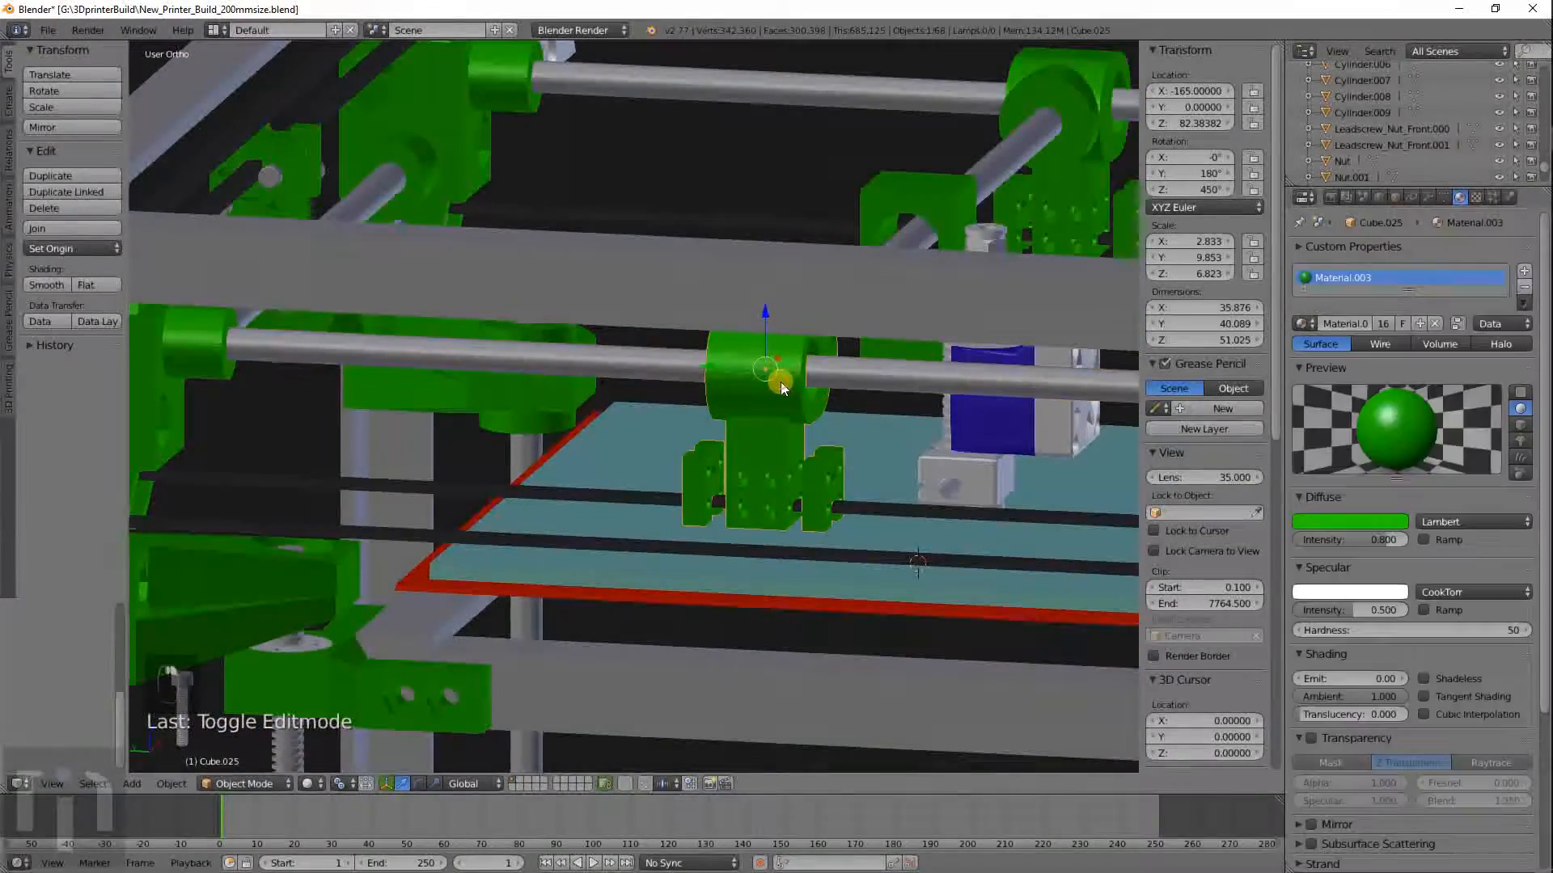
key("KP_1")
key("KP_Decimal")
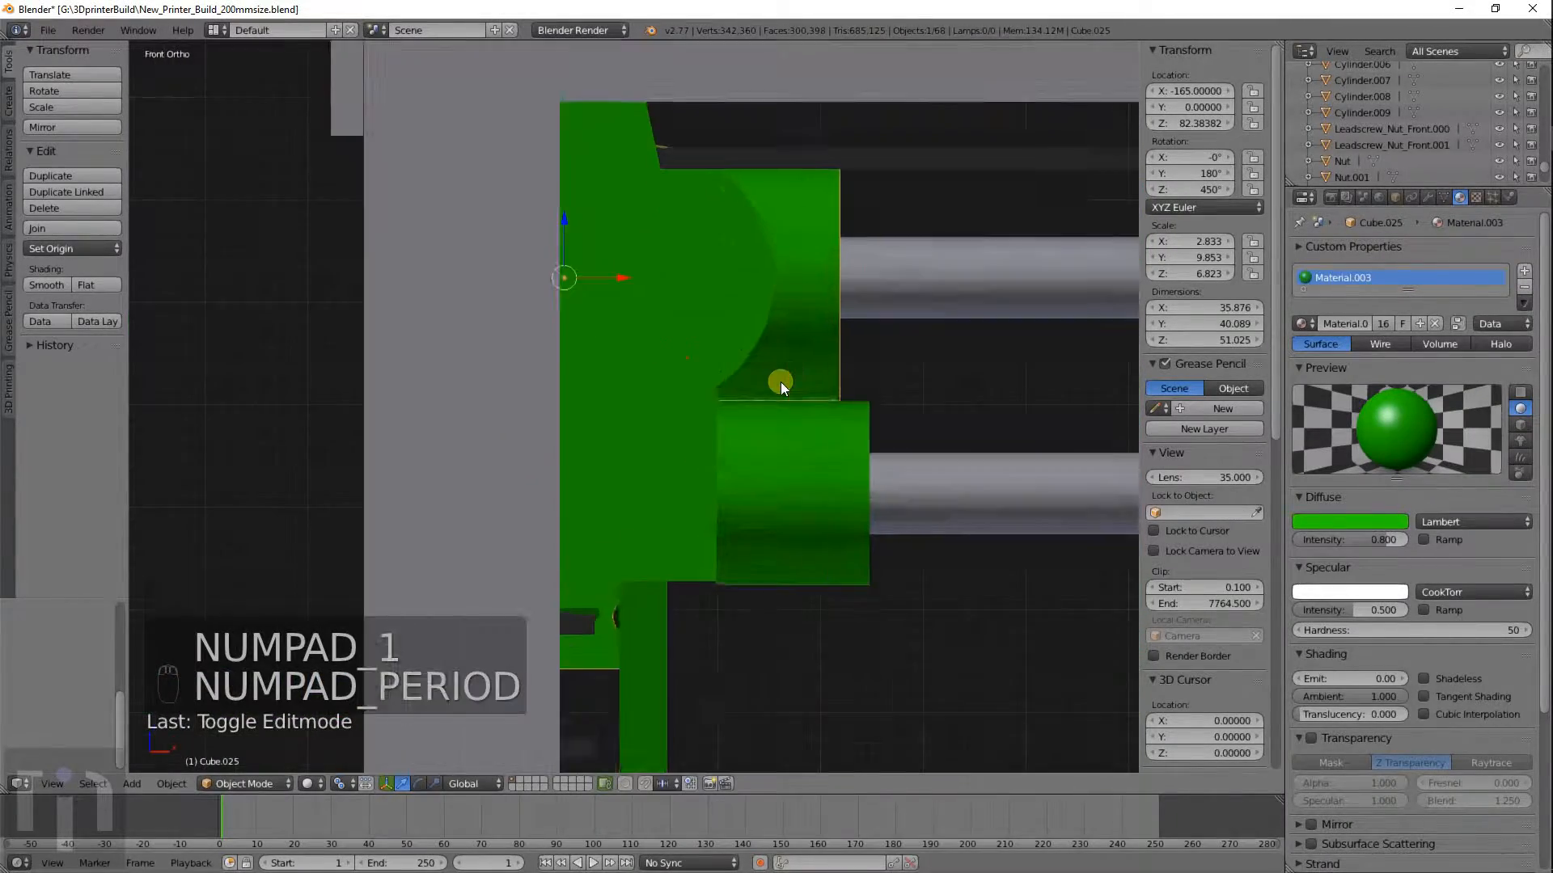
key("z")
middle_click_drag(624, 267, 688, 401, "shift")
scroll(680, 385, "up", 5)
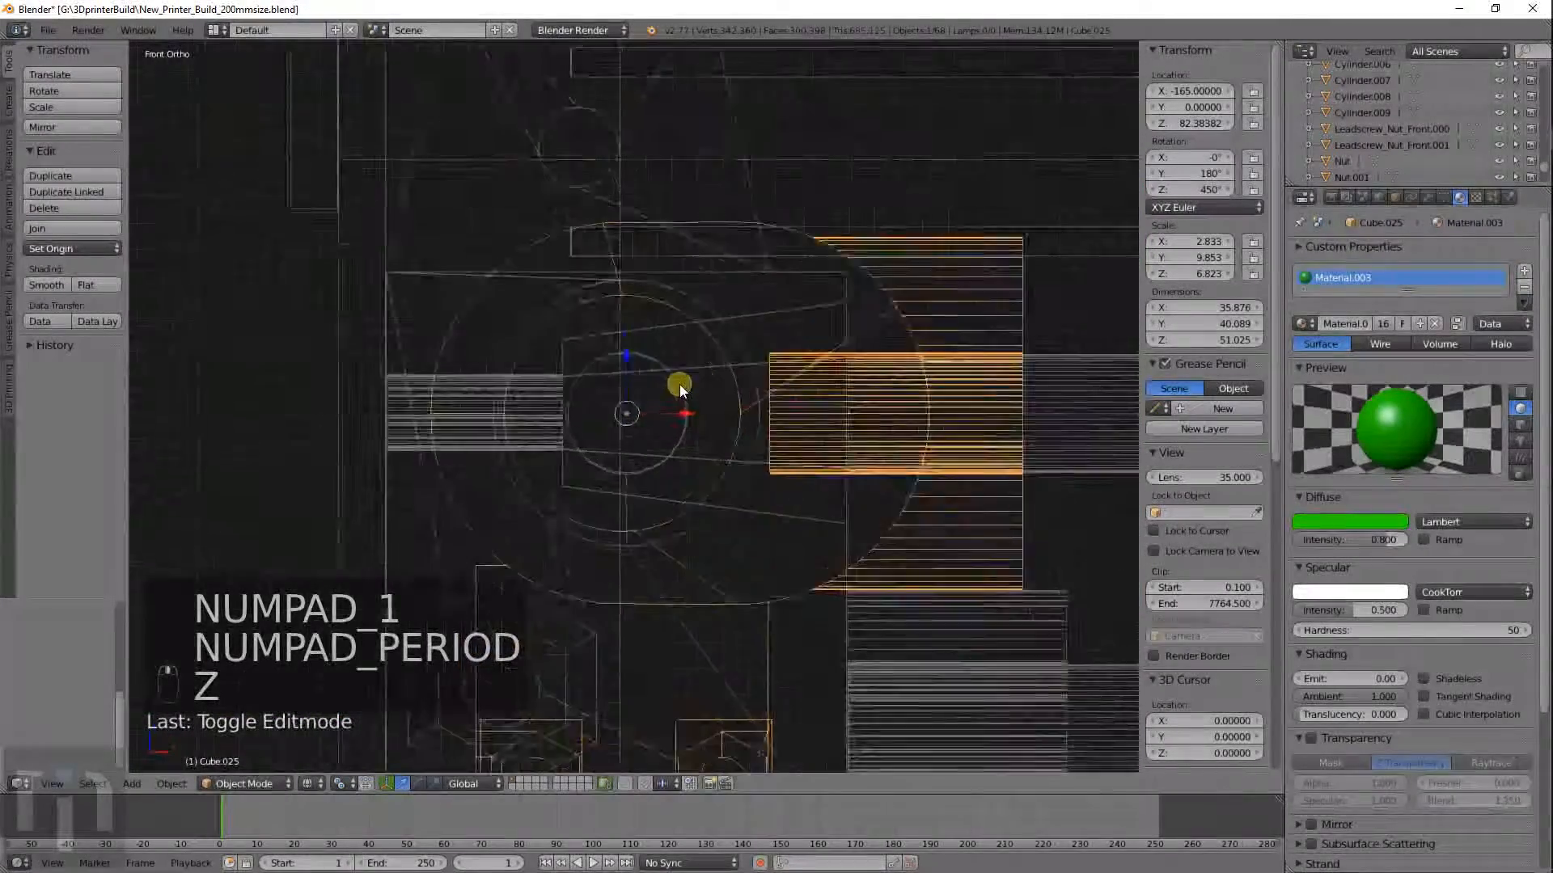
key("shift+s")
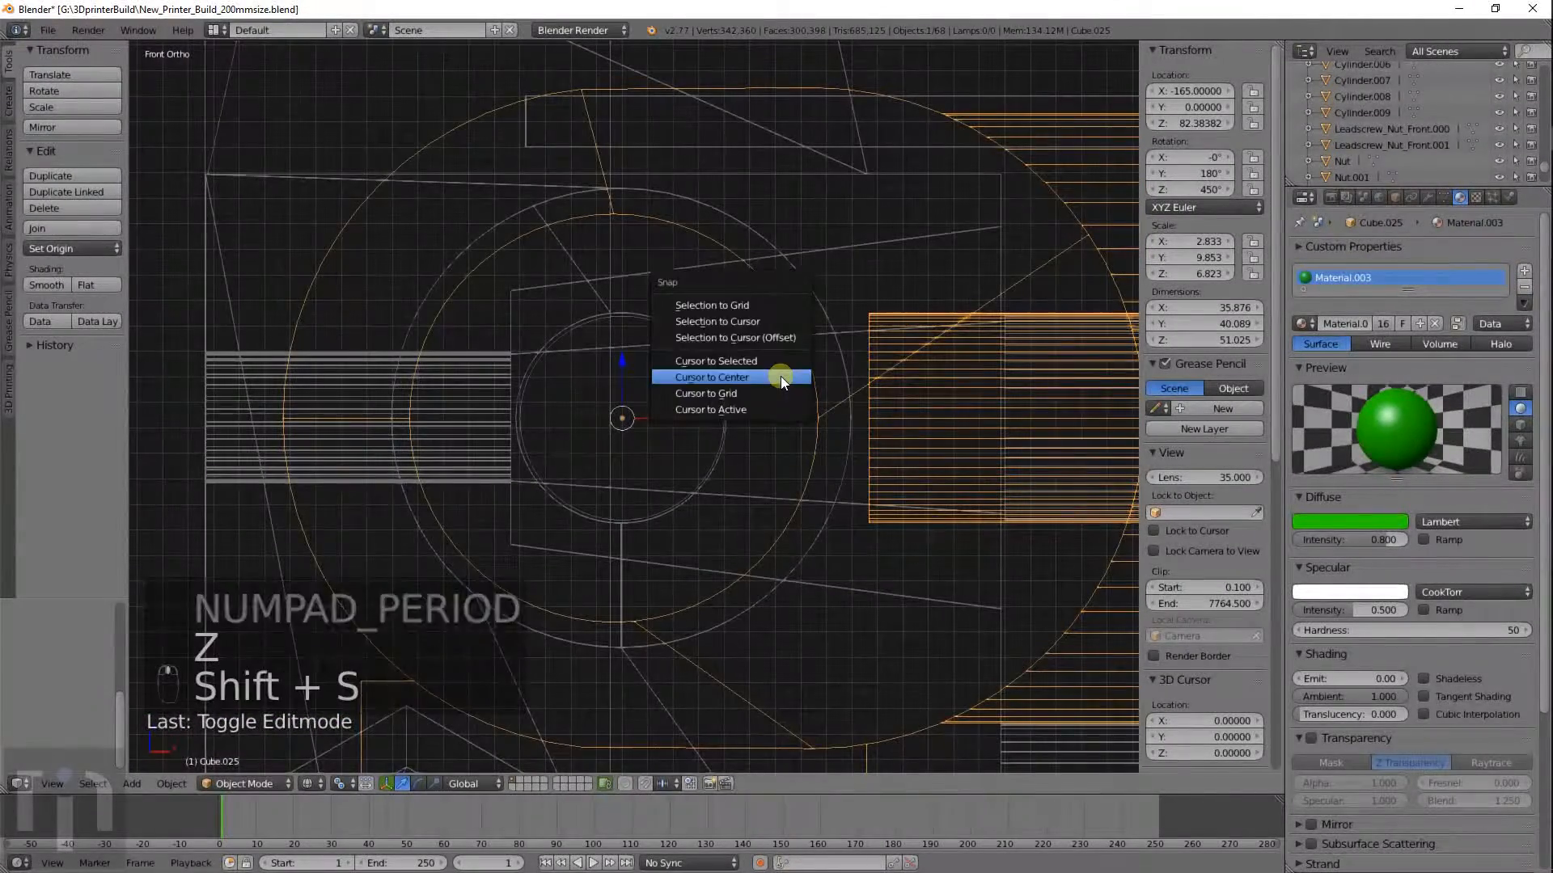
left_click(742, 360)
Add a cylinder mesh with 64 vertices at the 3D cursor.
key("shift+a")
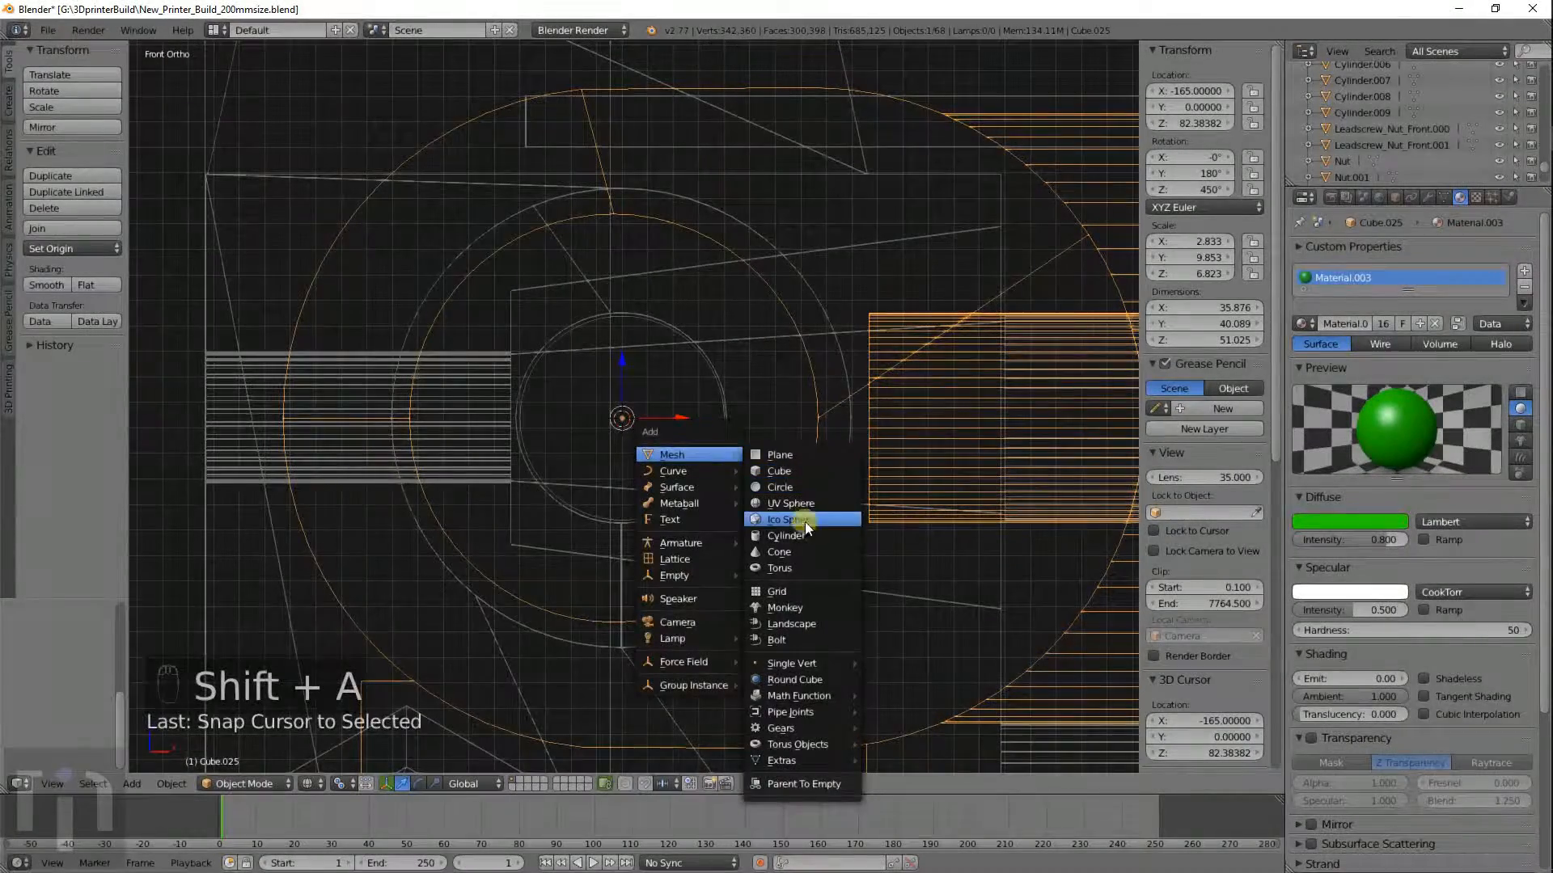
left_click(783, 537)
key("r")
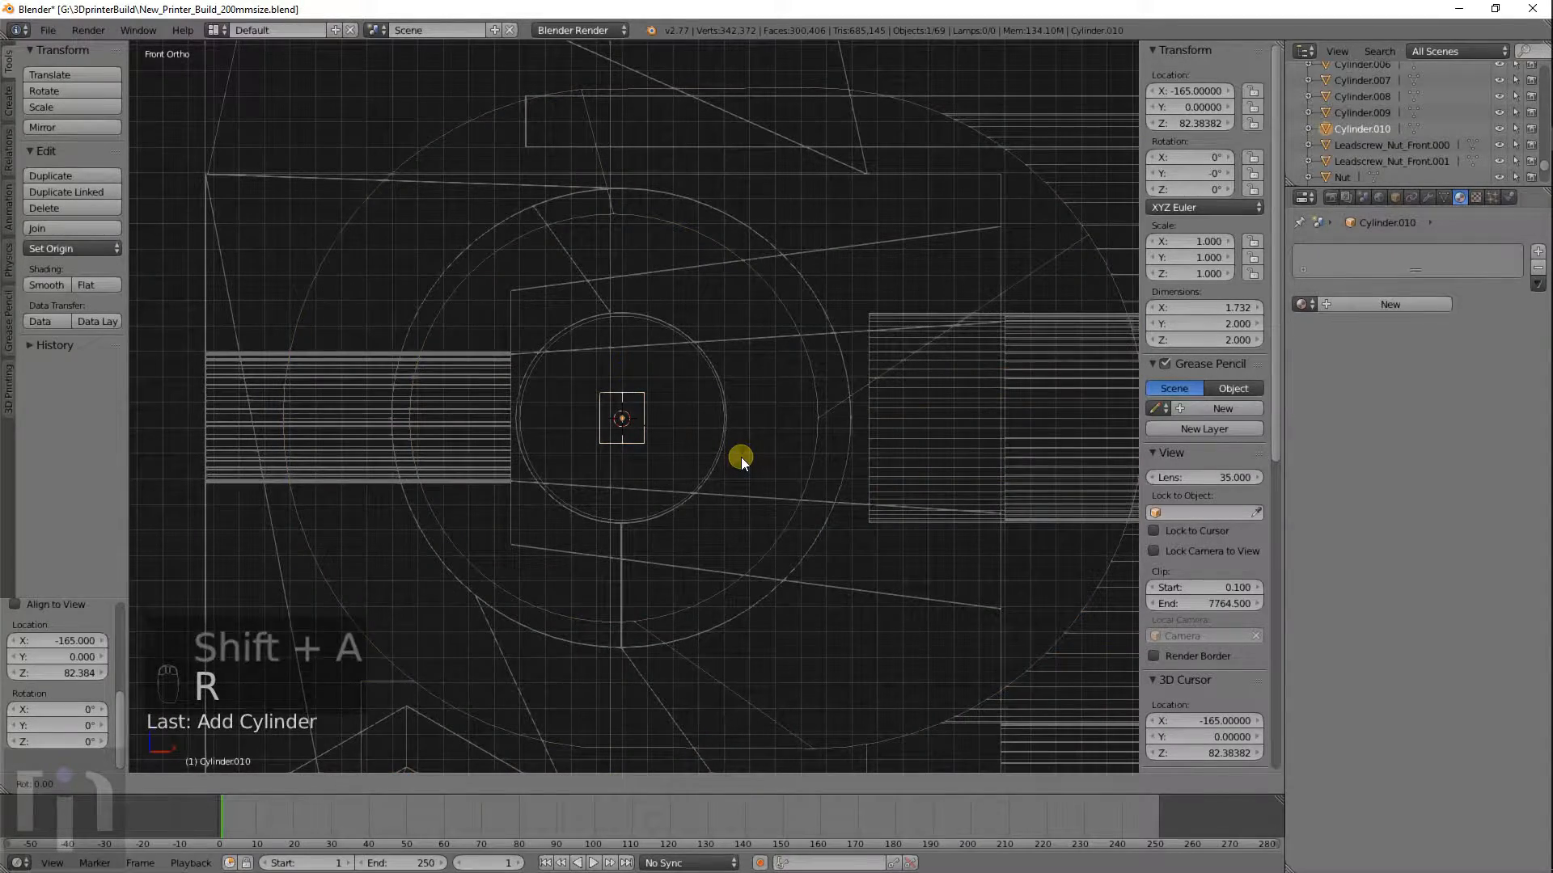
right_click(741, 457)
scroll(89, 660, "up", 5)
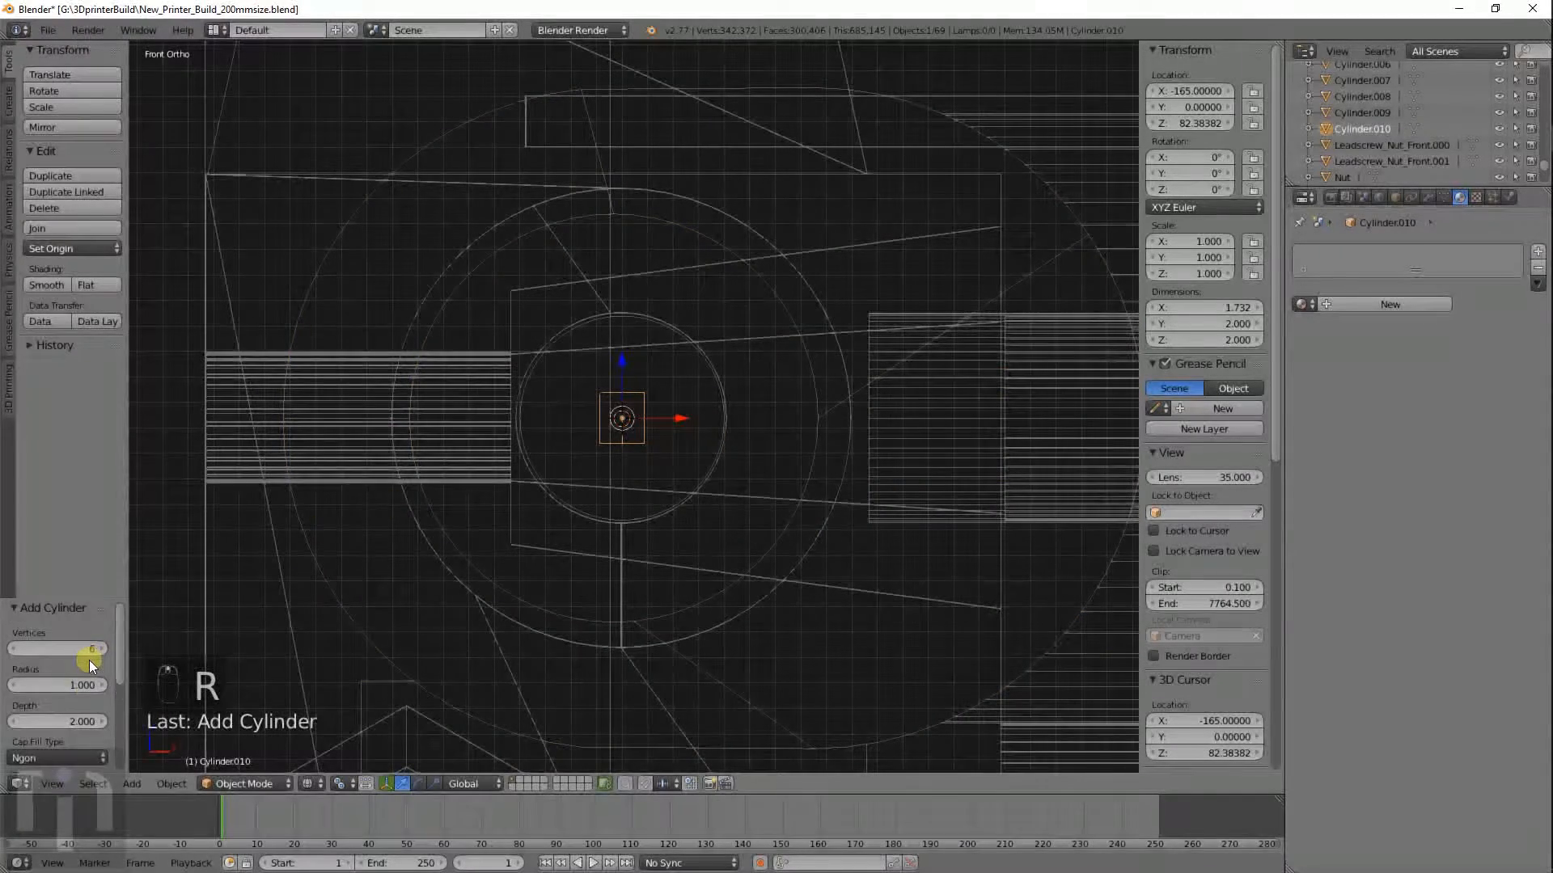
double_click(79, 651)
type("6")
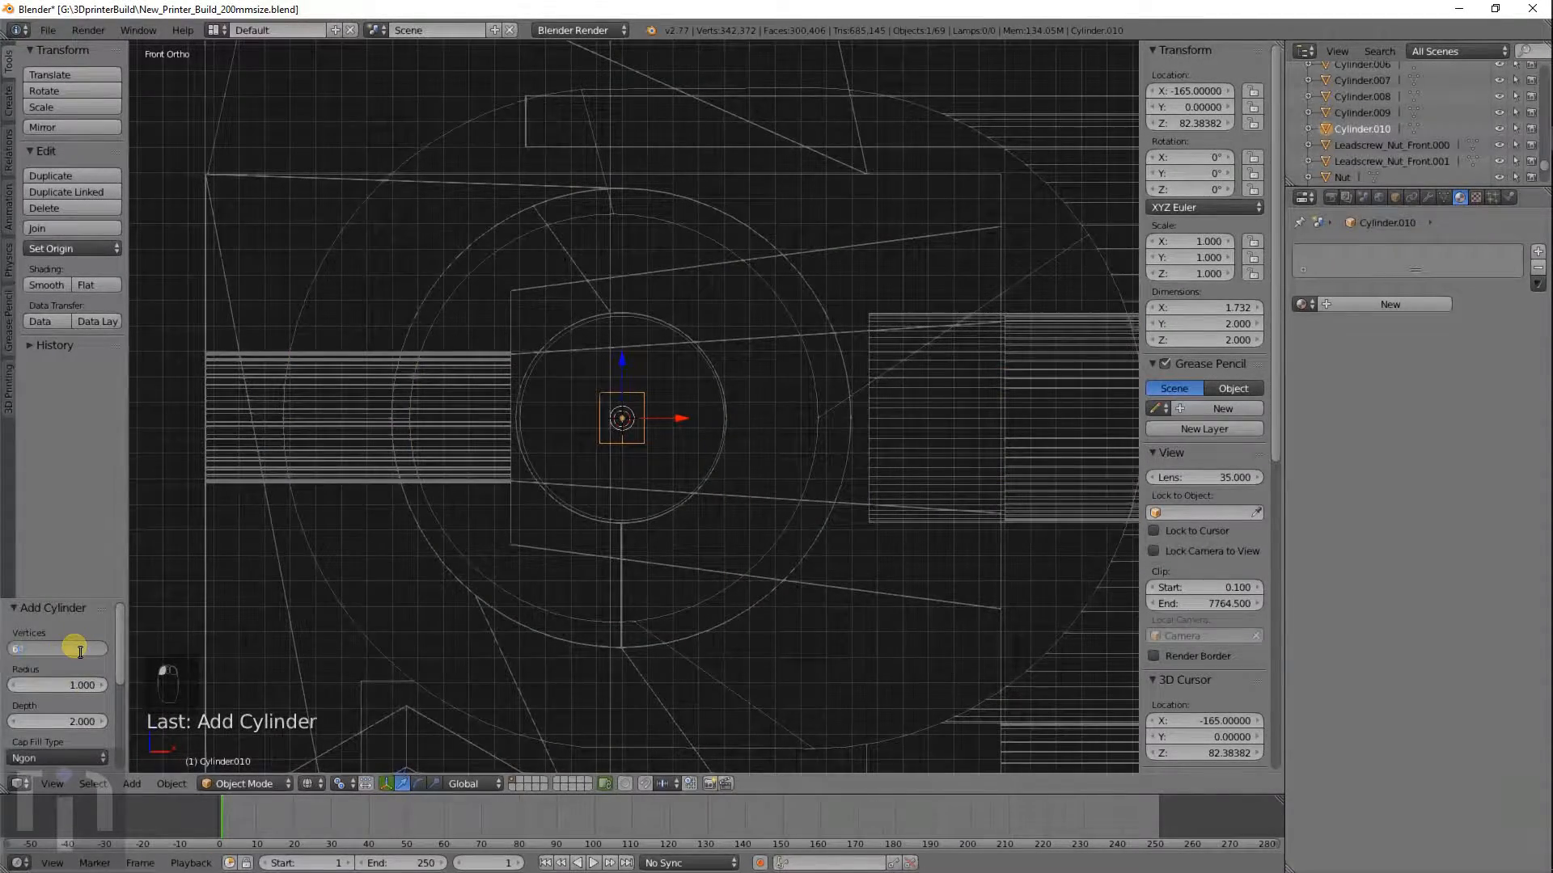
type("4")
key("Return")
Rotate the cylinder 90° about the X axis and scale it up to about 17.85 units in diameter.
type("r")
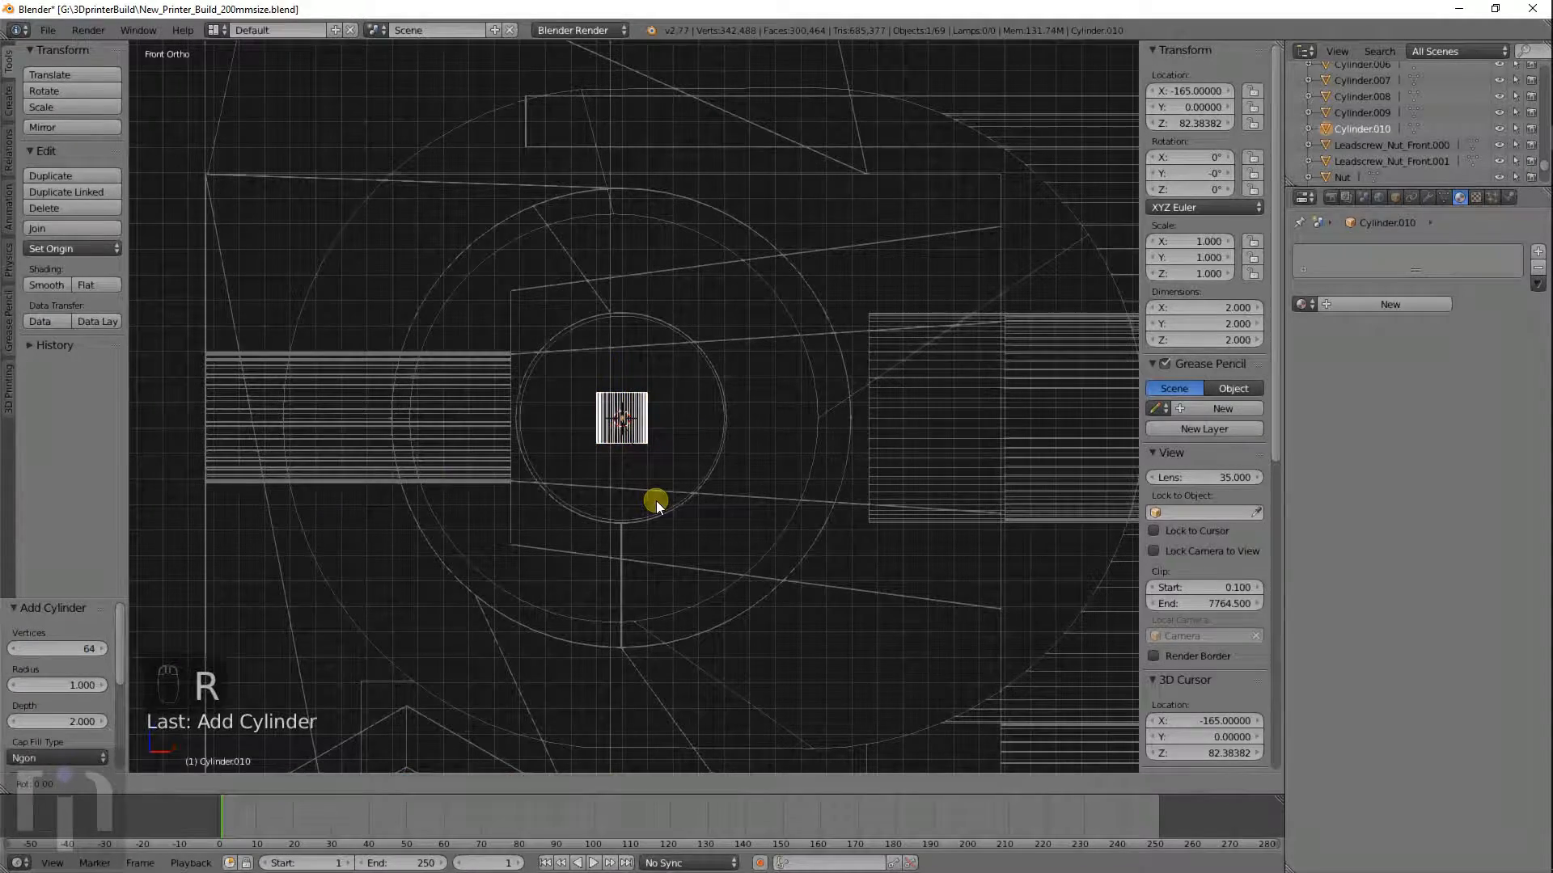
type("x90")
key("Return")
key("s")
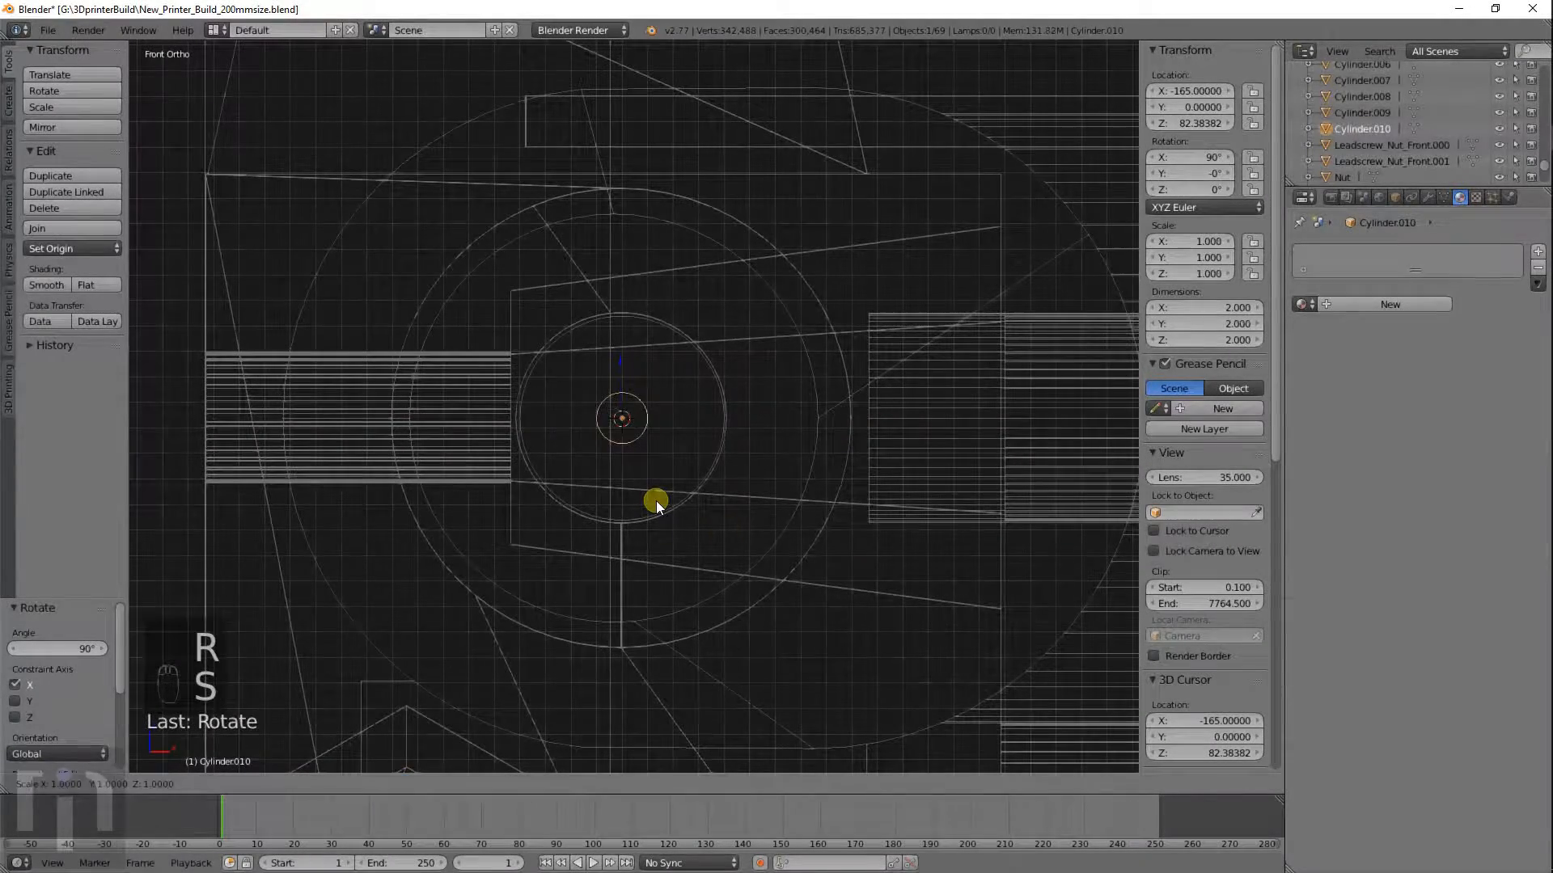
left_click(1078, 348)
Examine in shaded and wireframe display how the cylinder fits the carriage's bore around the rod.
key("z")
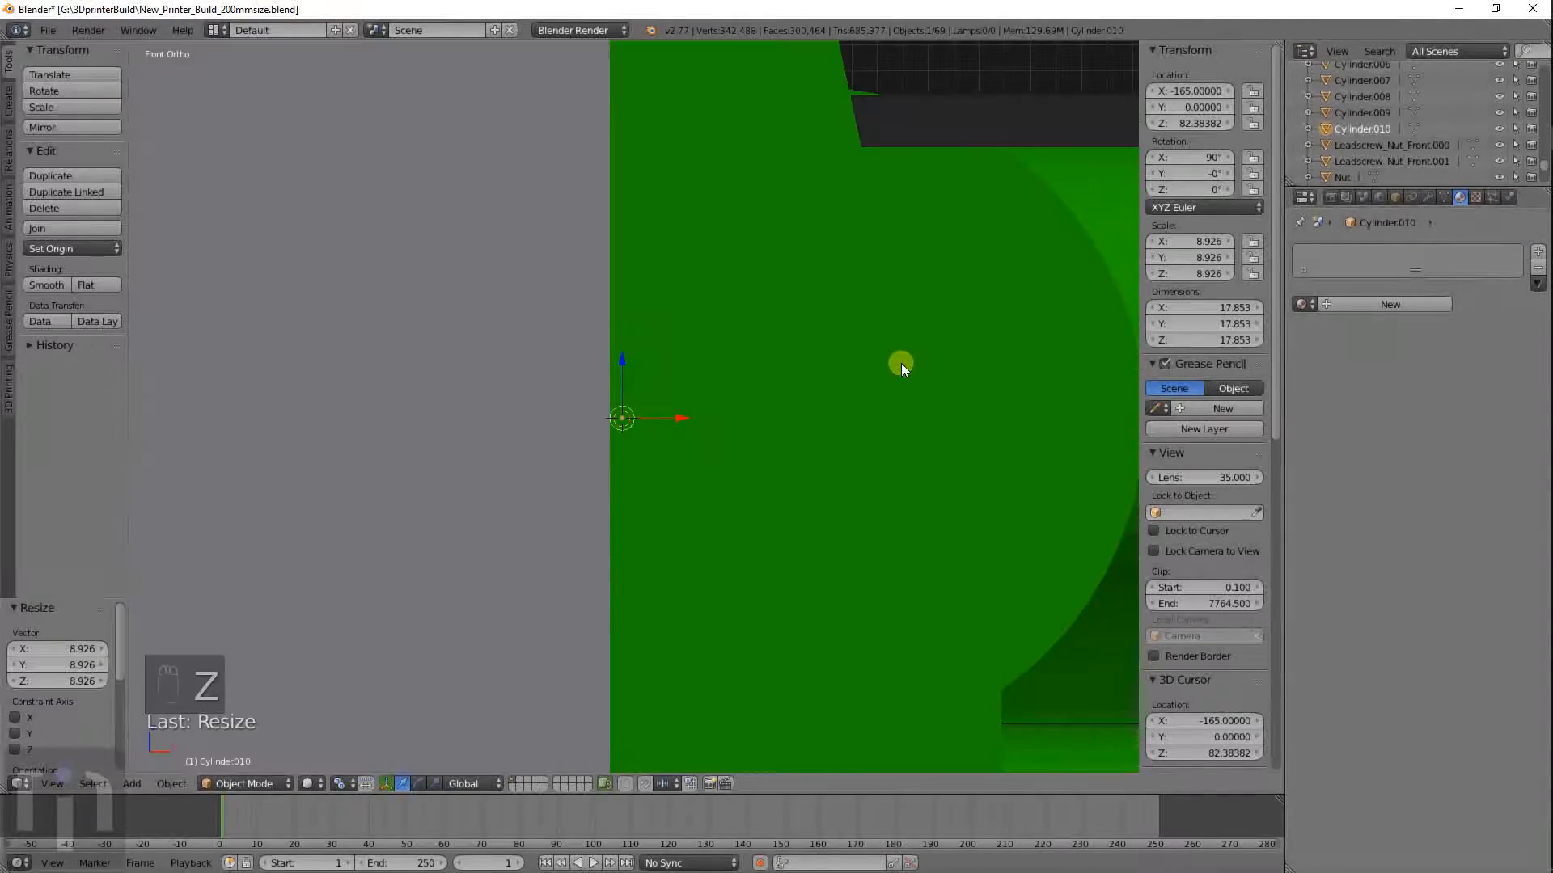
mouse_move(795, 346)
middle_mouse_down()
mouse_move(683, 385)
mouse_move(784, 373)
mouse_move(768, 372)
mouse_move(822, 328)
mouse_move(892, 337)
middle_mouse_up()
key("z")
key("z")
scroll(841, 295, "up", 6)
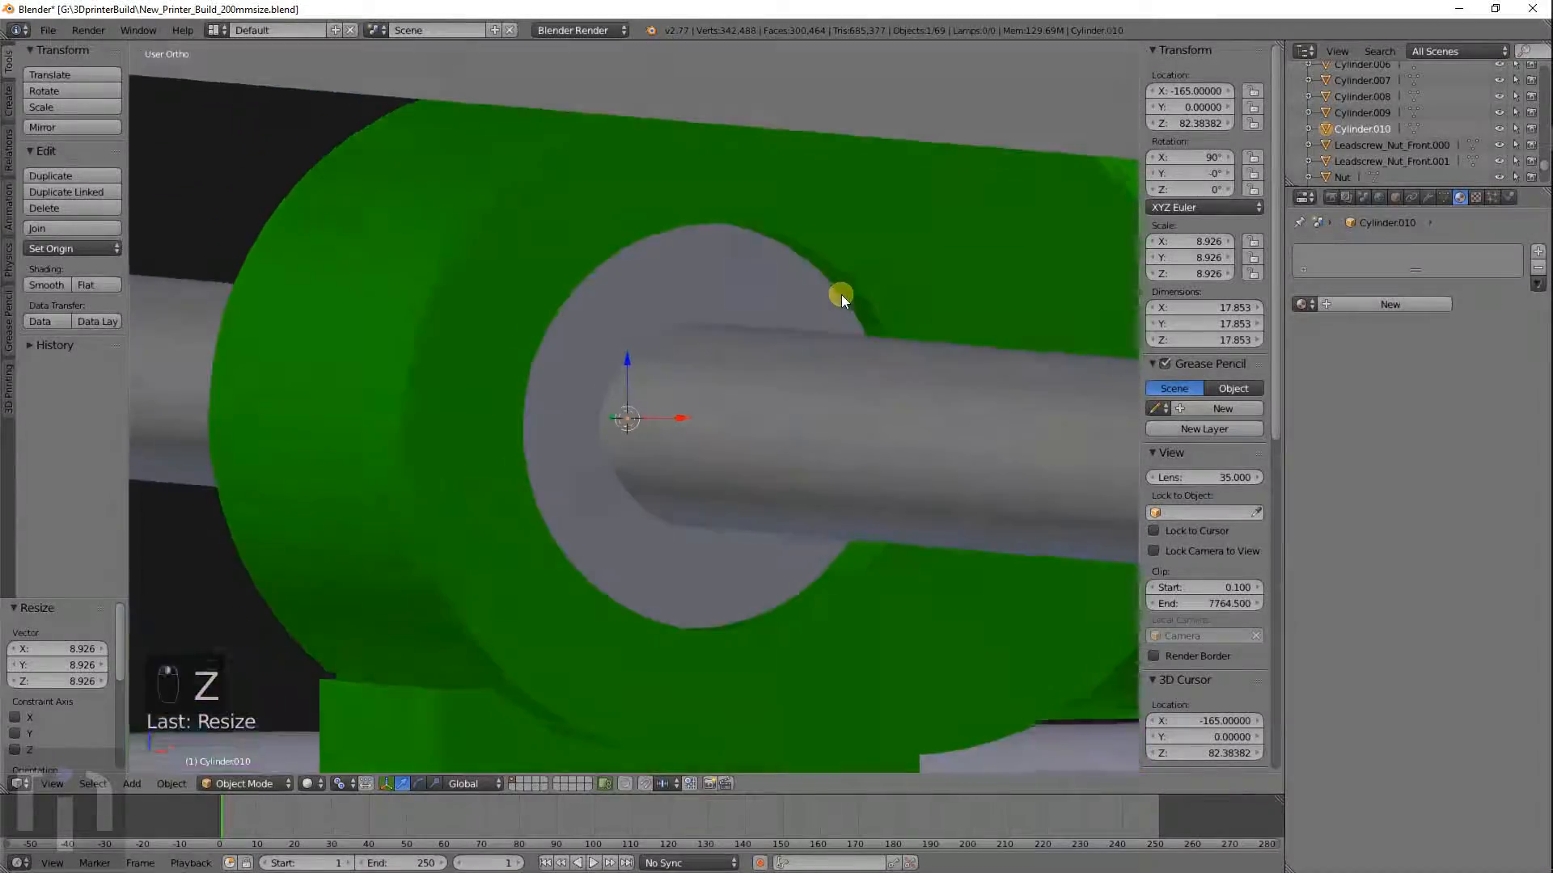
middle_click_drag(800, 301, 756, 296)
key("z")
key("KP_1")
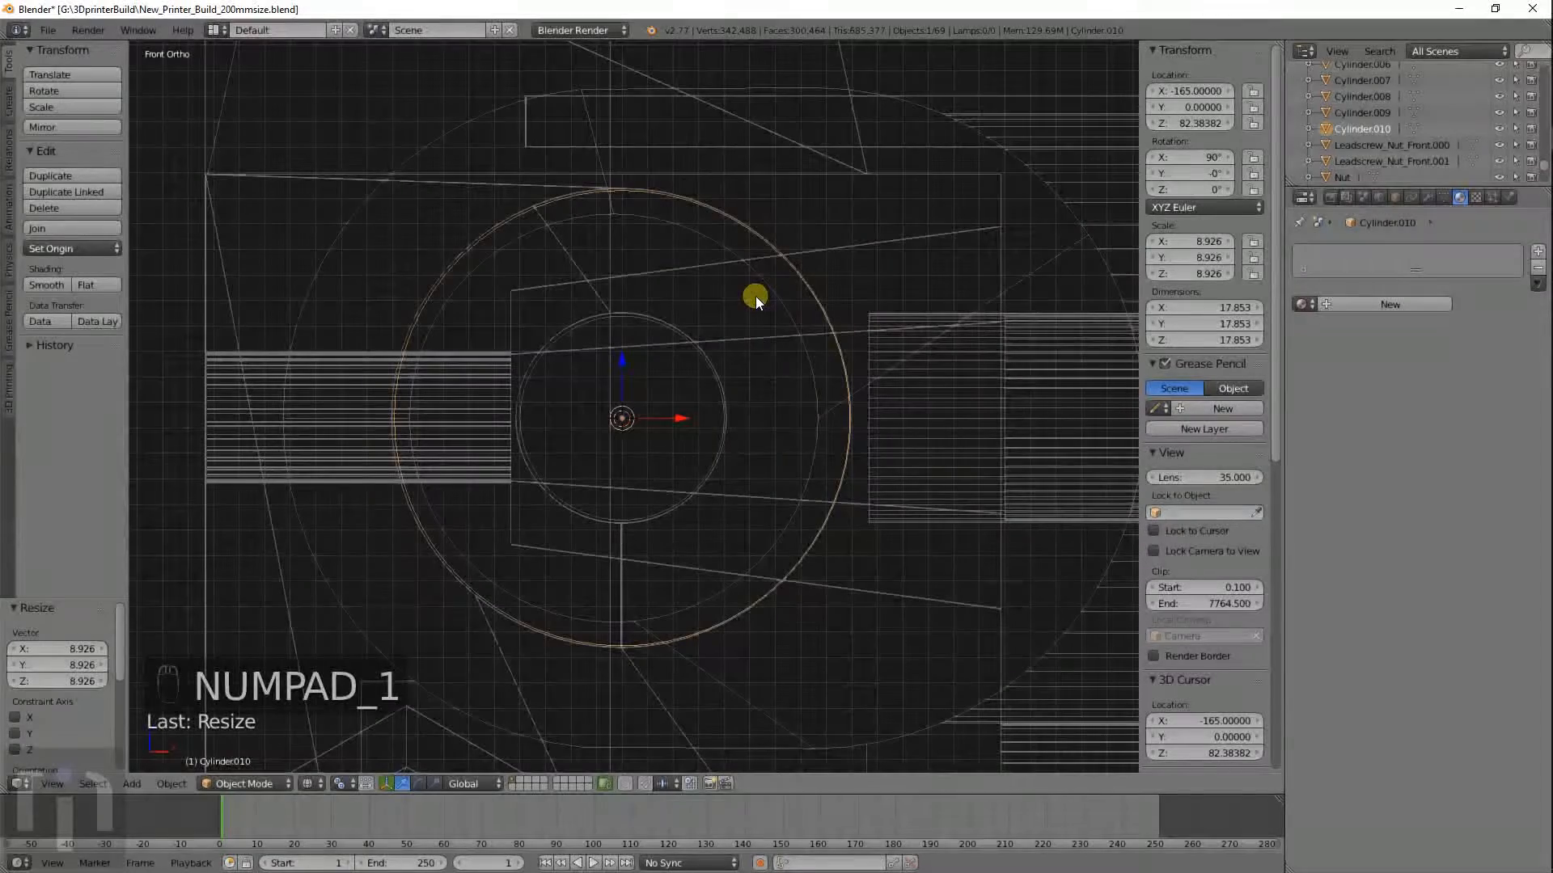
Rescale the cylinder to about 16.09 units in diameter and shift it about -0.38 in X to match the carriage's bore.
key("s")
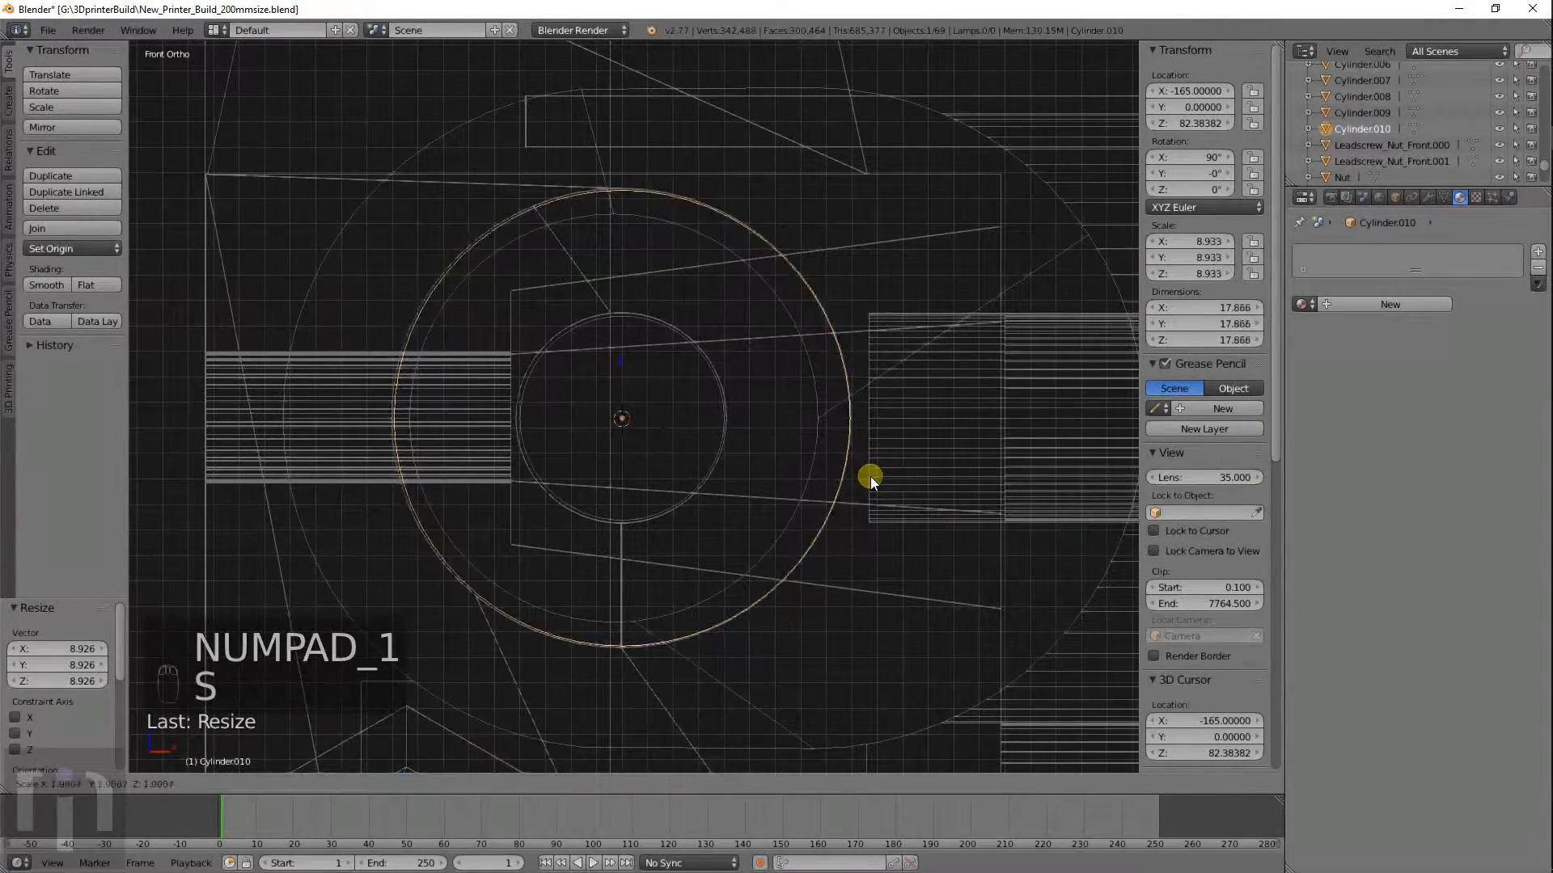
left_click(837, 472)
key("g")
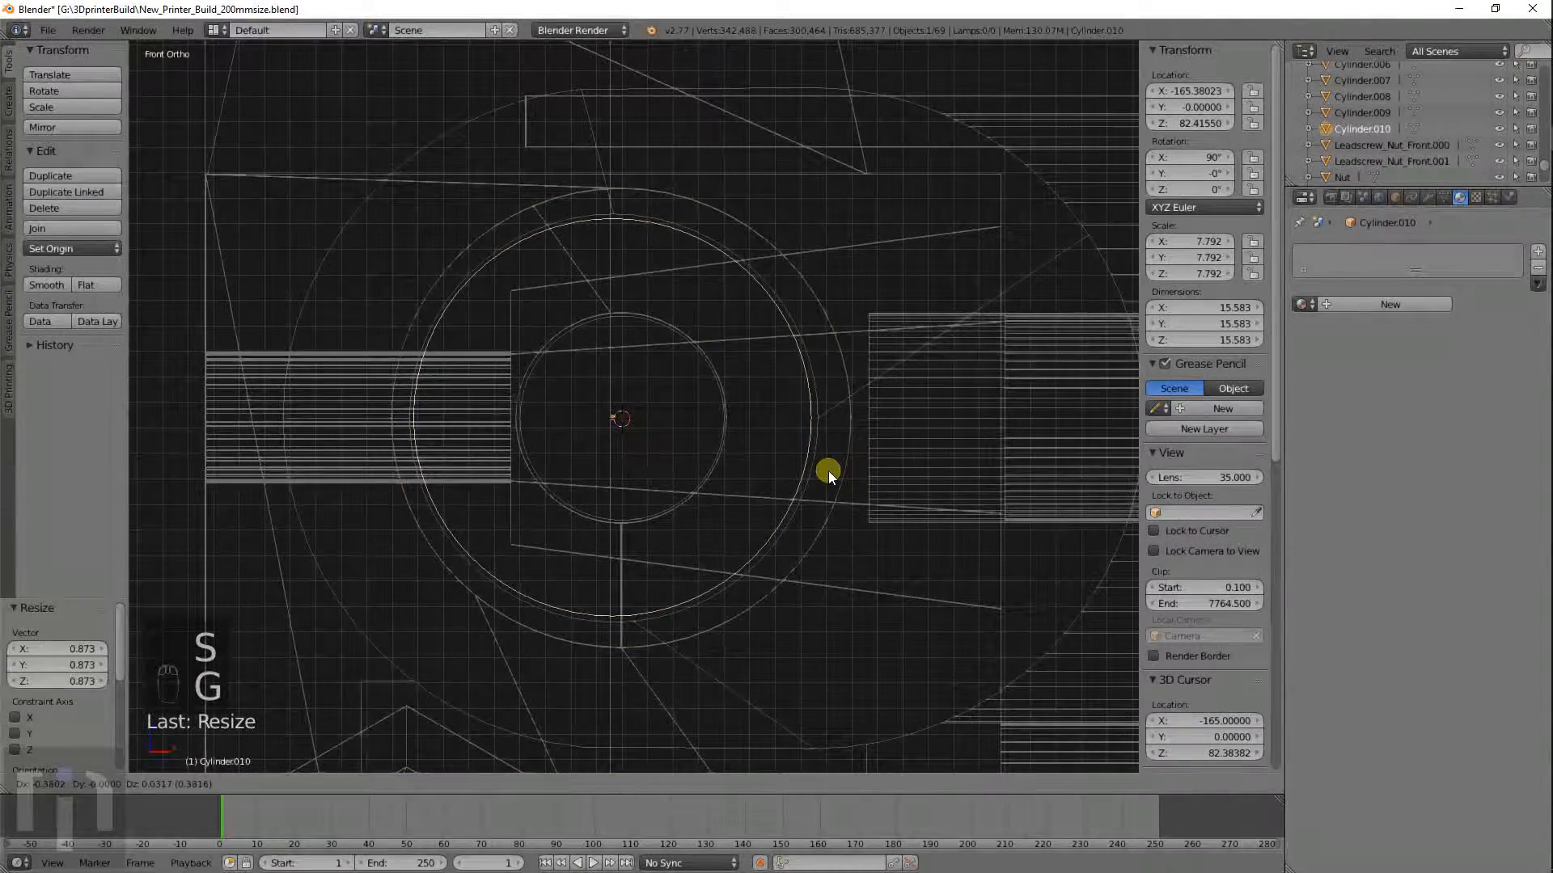
left_click(829, 471)
key("s")
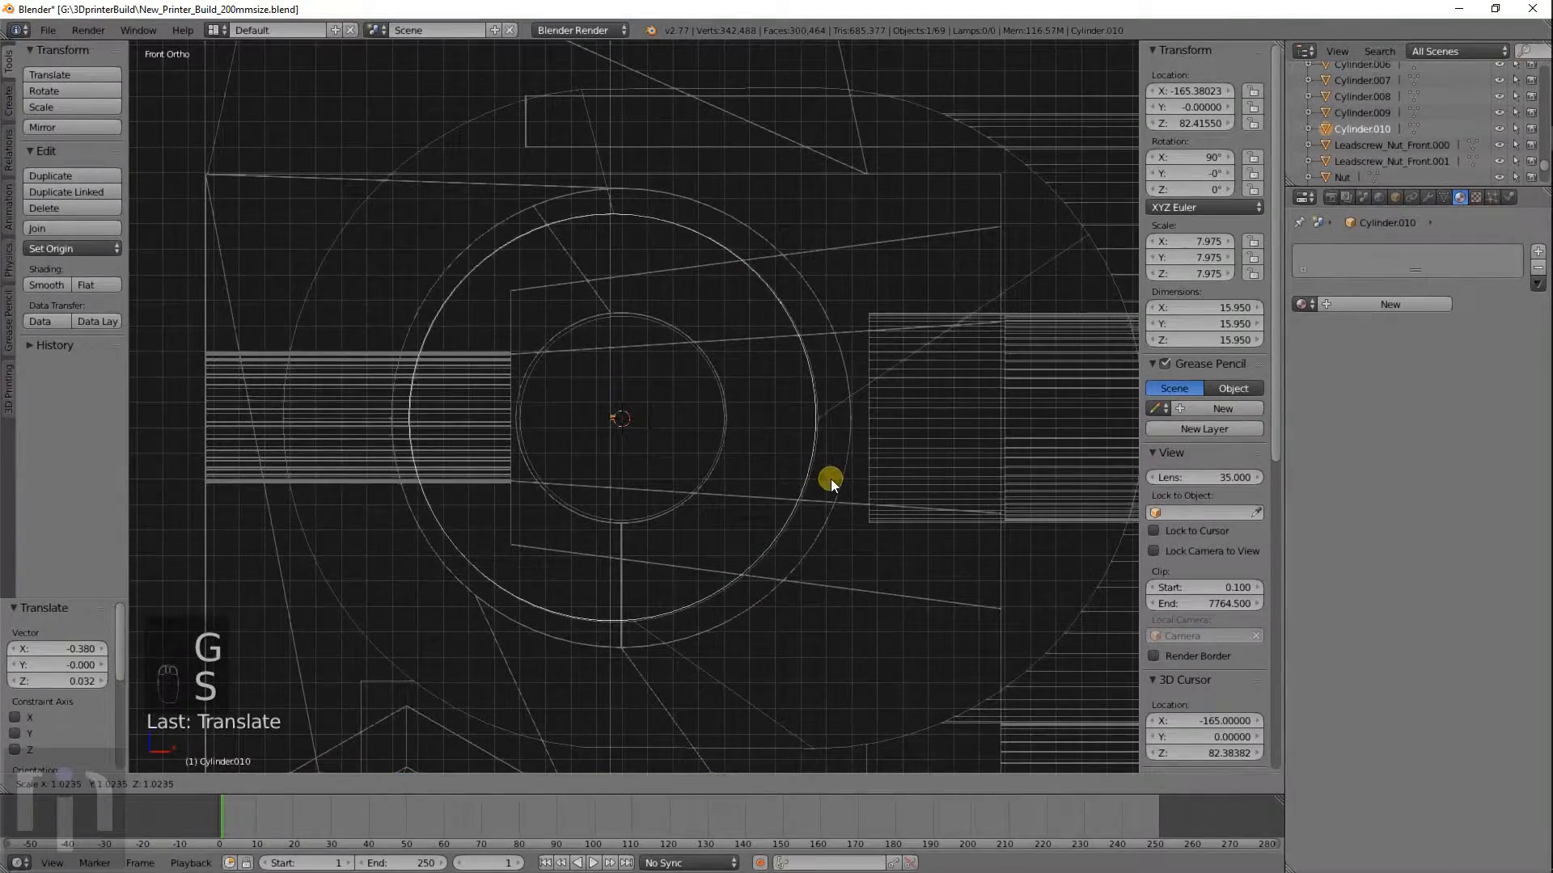
left_click(879, 485)
Compare the cylinder's outline with the outlines of the corner bracket, the belt and the carriage bore.
mouse_move(879, 484)
middle_mouse_down()
mouse_move(825, 521)
mouse_move(880, 462)
mouse_move(873, 420)
middle_mouse_up()
key("z")
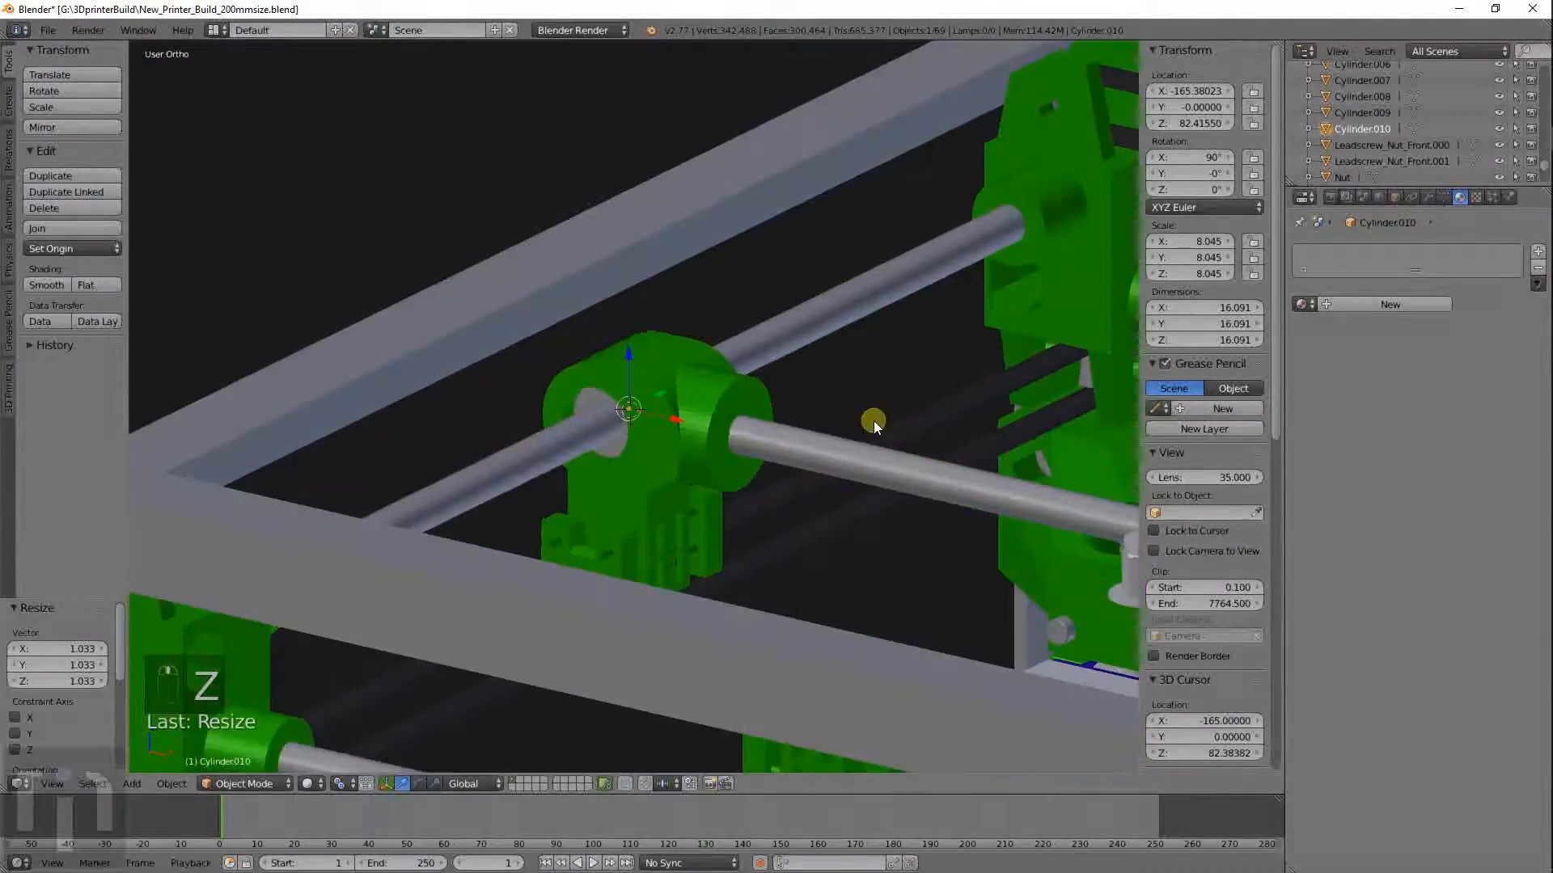
right_click(1020, 254)
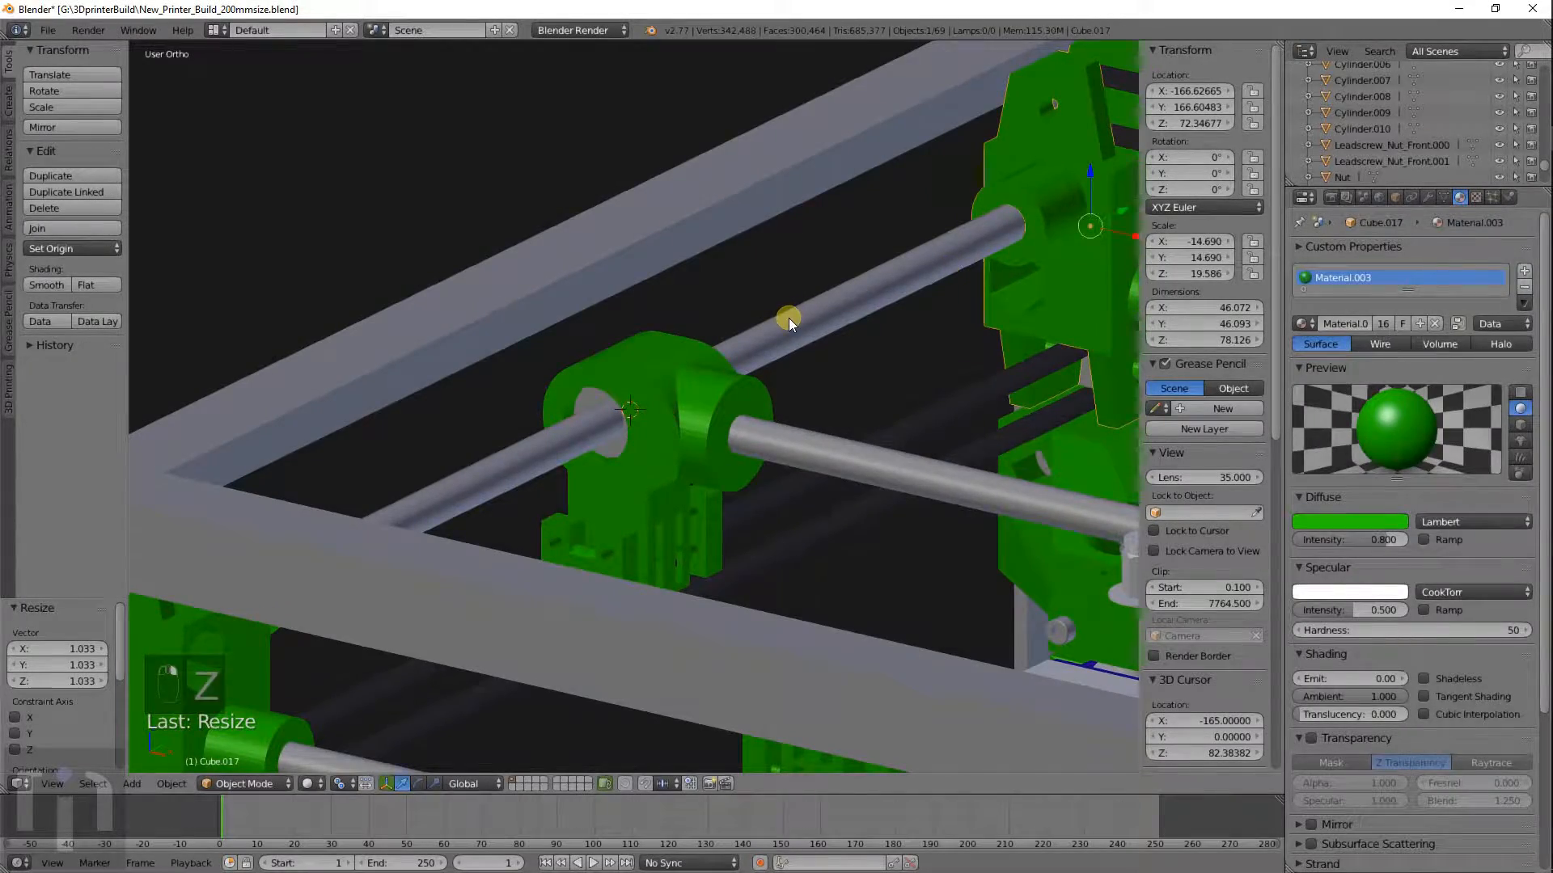
key("KP_1")
key("z")
scroll(770, 318, "up", 6)
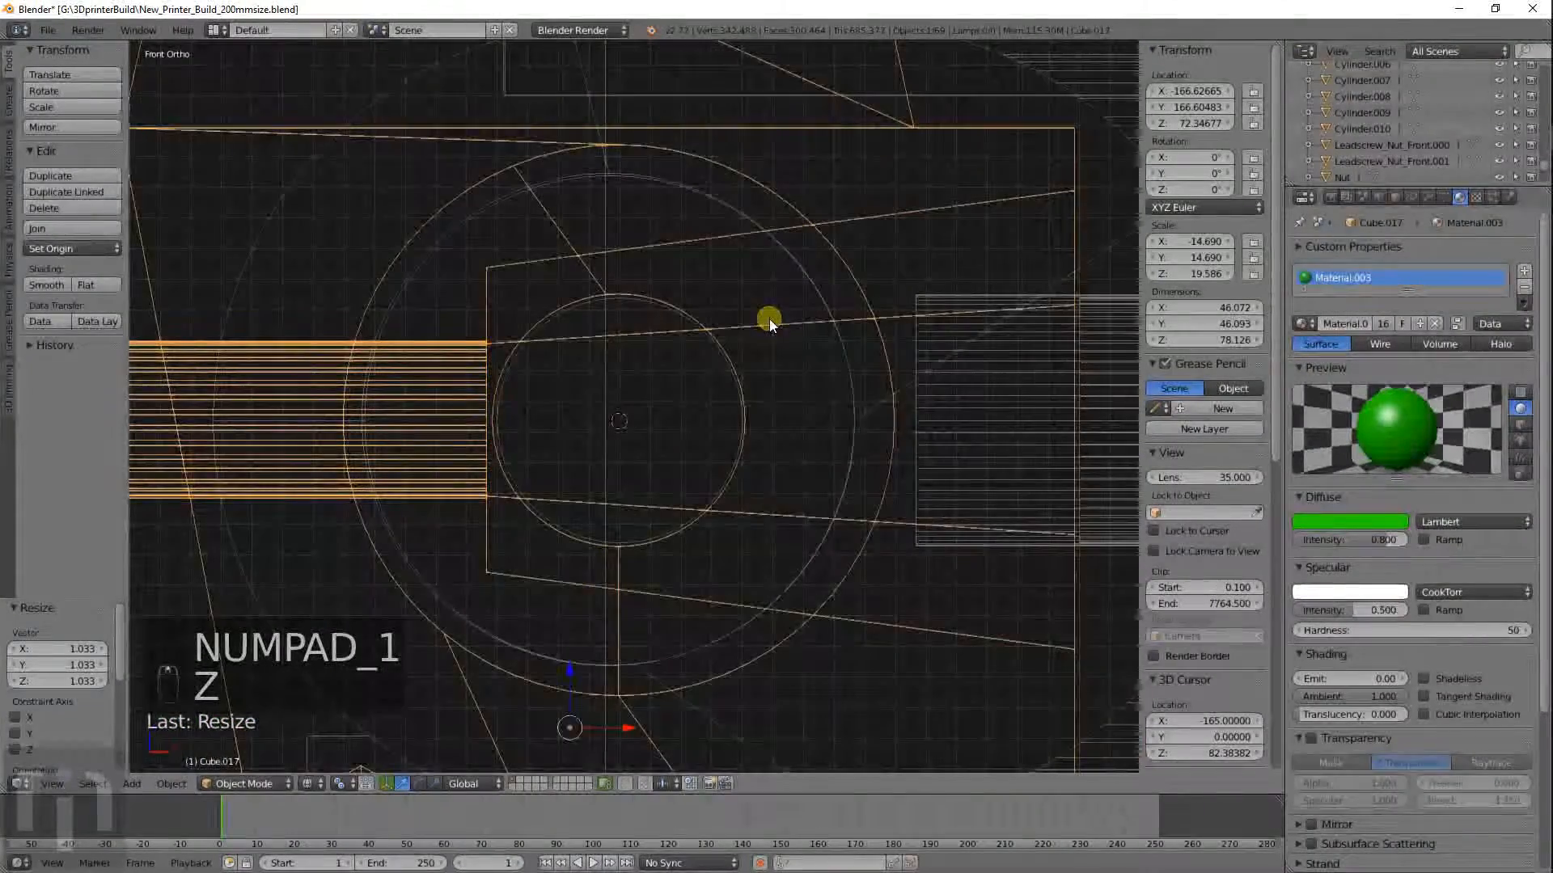
right_click(801, 283)
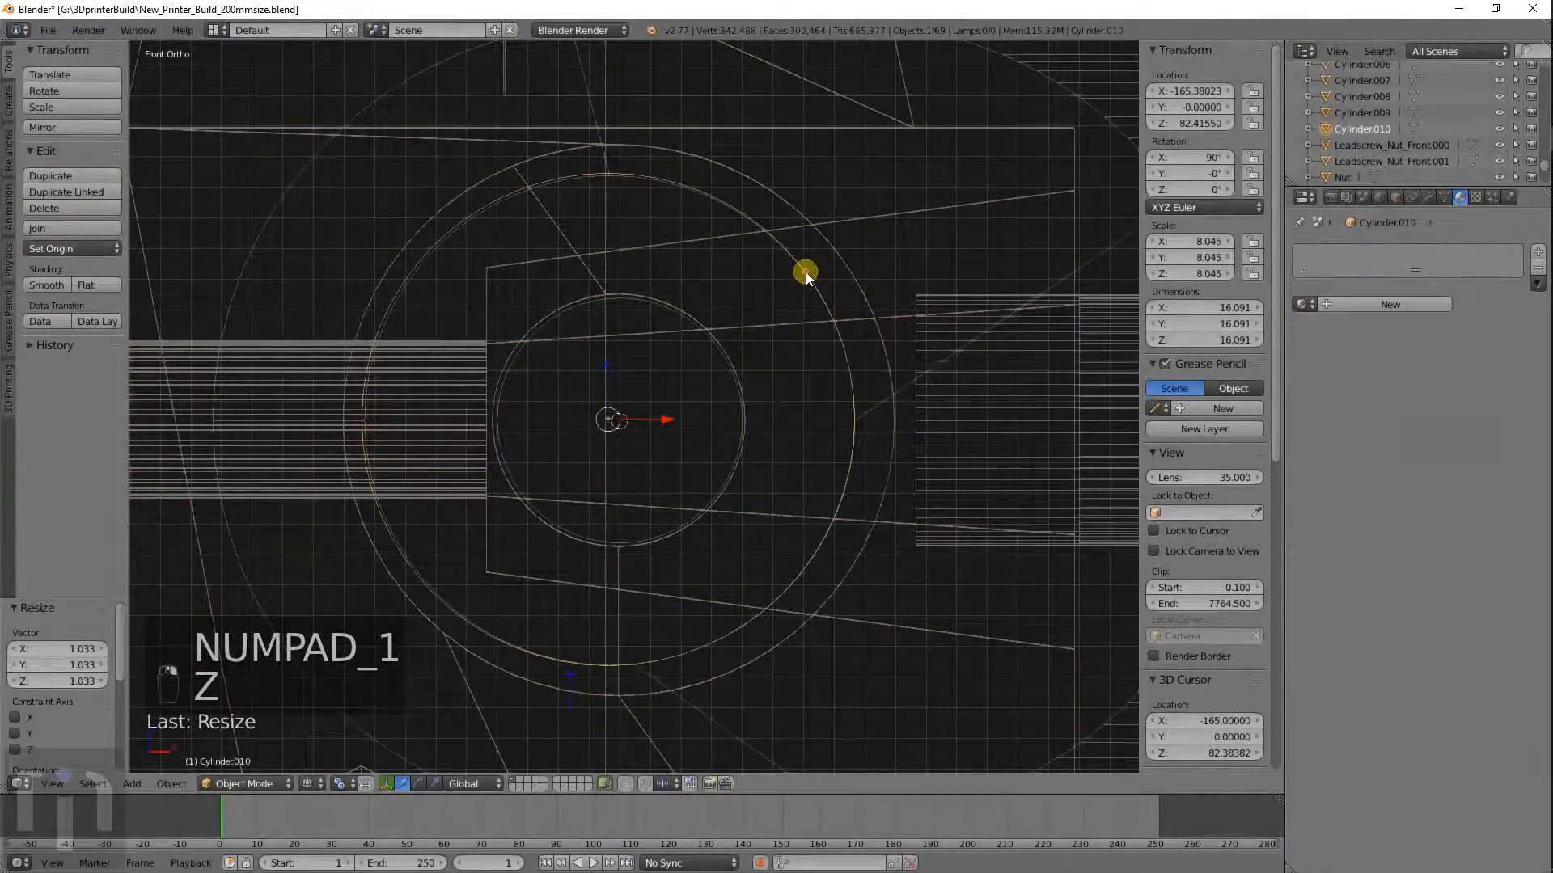
right_click(821, 134)
right_click(942, 90)
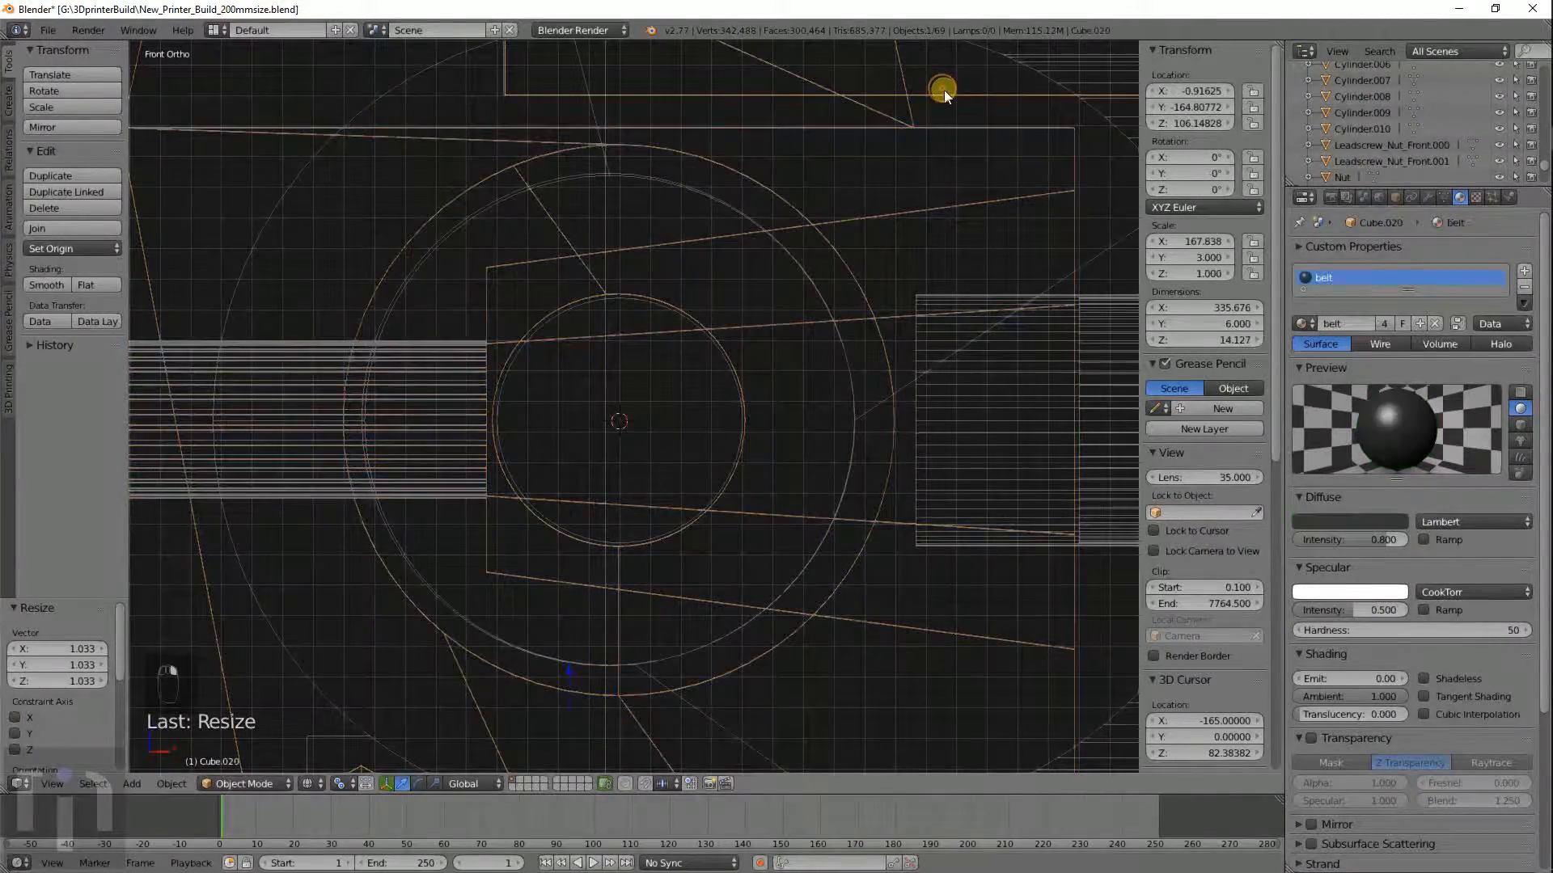
right_click(1003, 47)
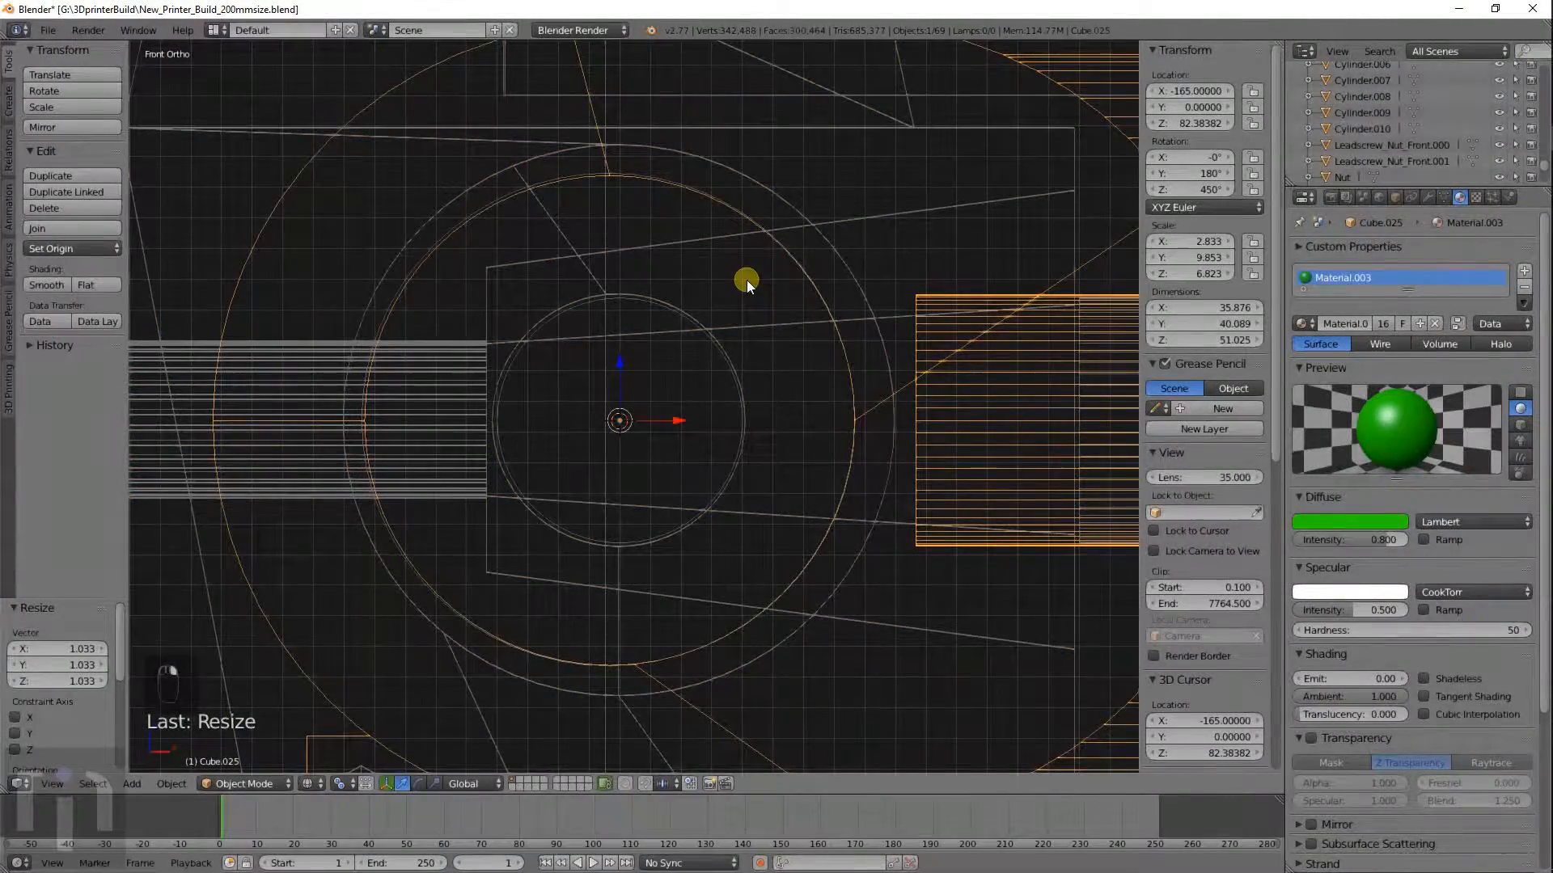
Set the reference cylinder's X, Y and Z dimensions to 16 each.
right_click(820, 305)
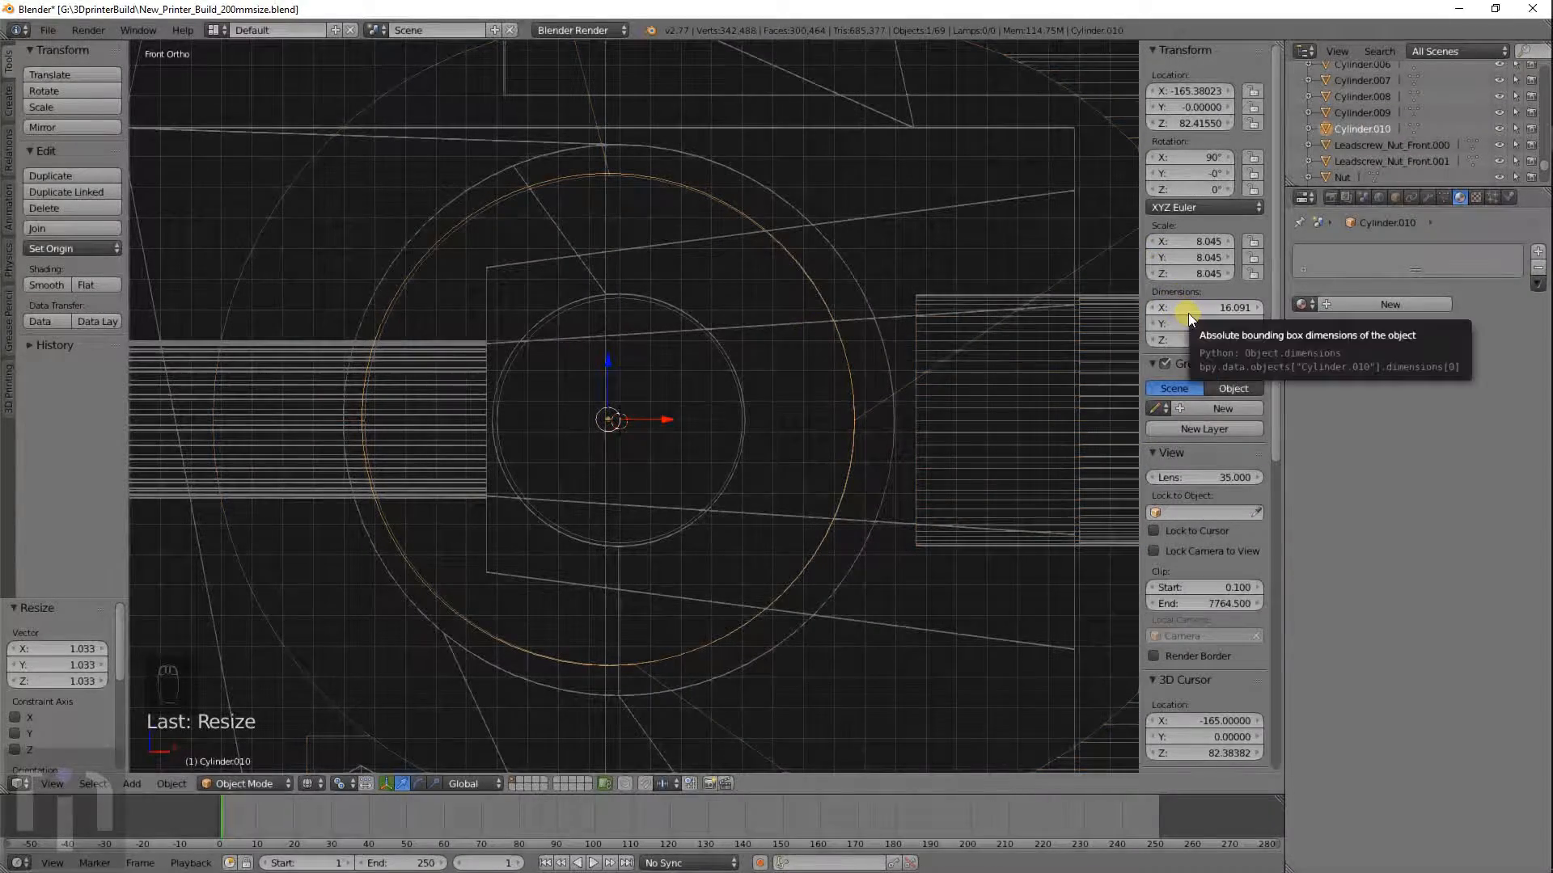
scroll(628, 372, "down", 2)
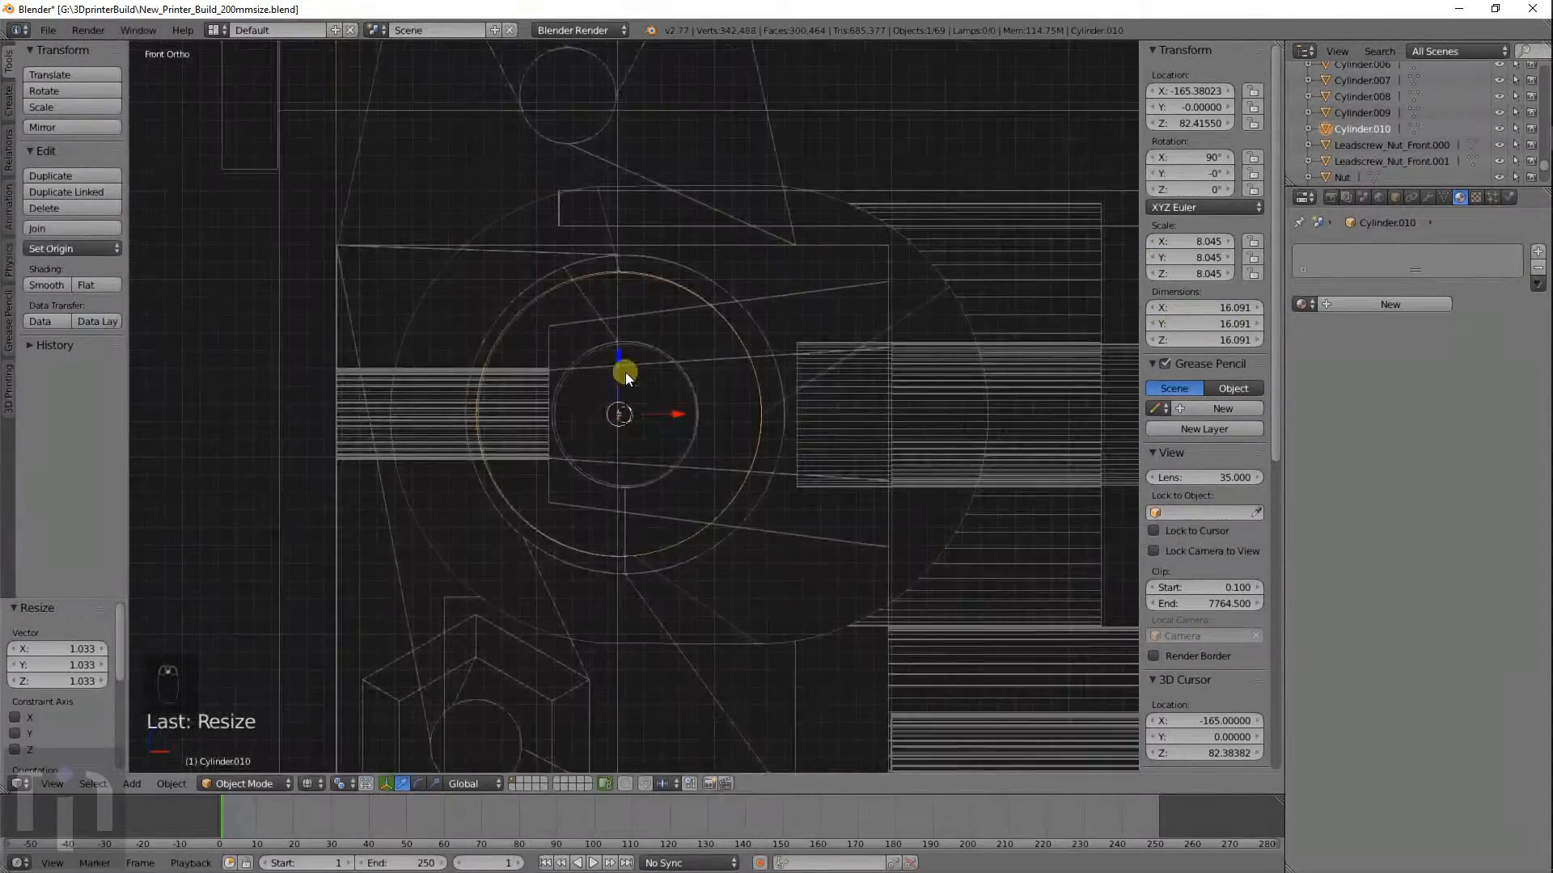
middle_click_drag(625, 373, 578, 449)
scroll(577, 450, "down", 4)
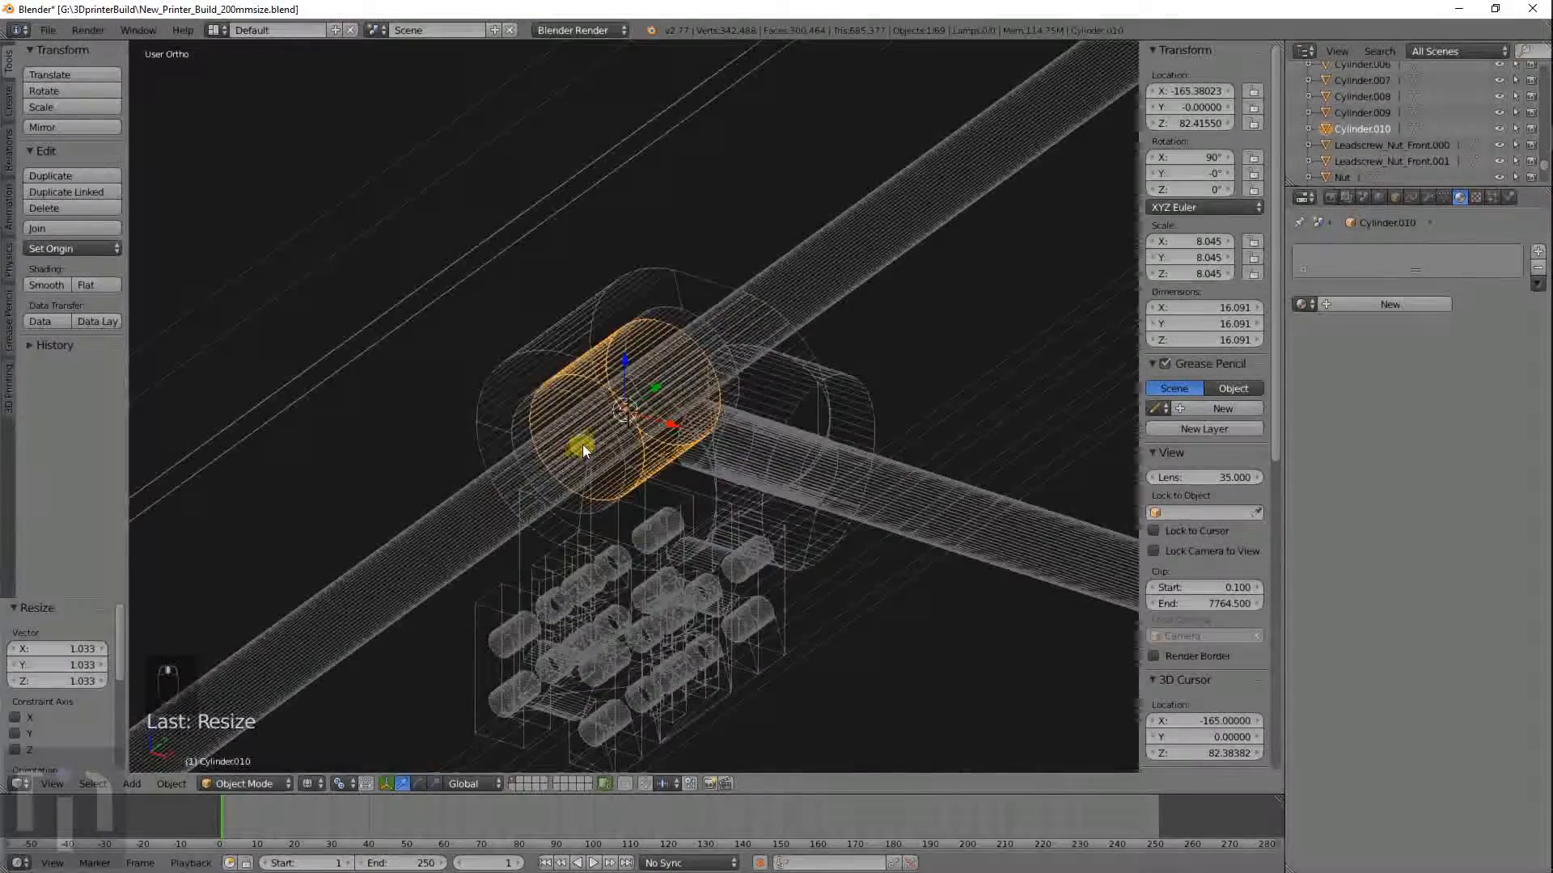
middle_click_drag(671, 519, 789, 198, "shift")
left_click(1215, 307)
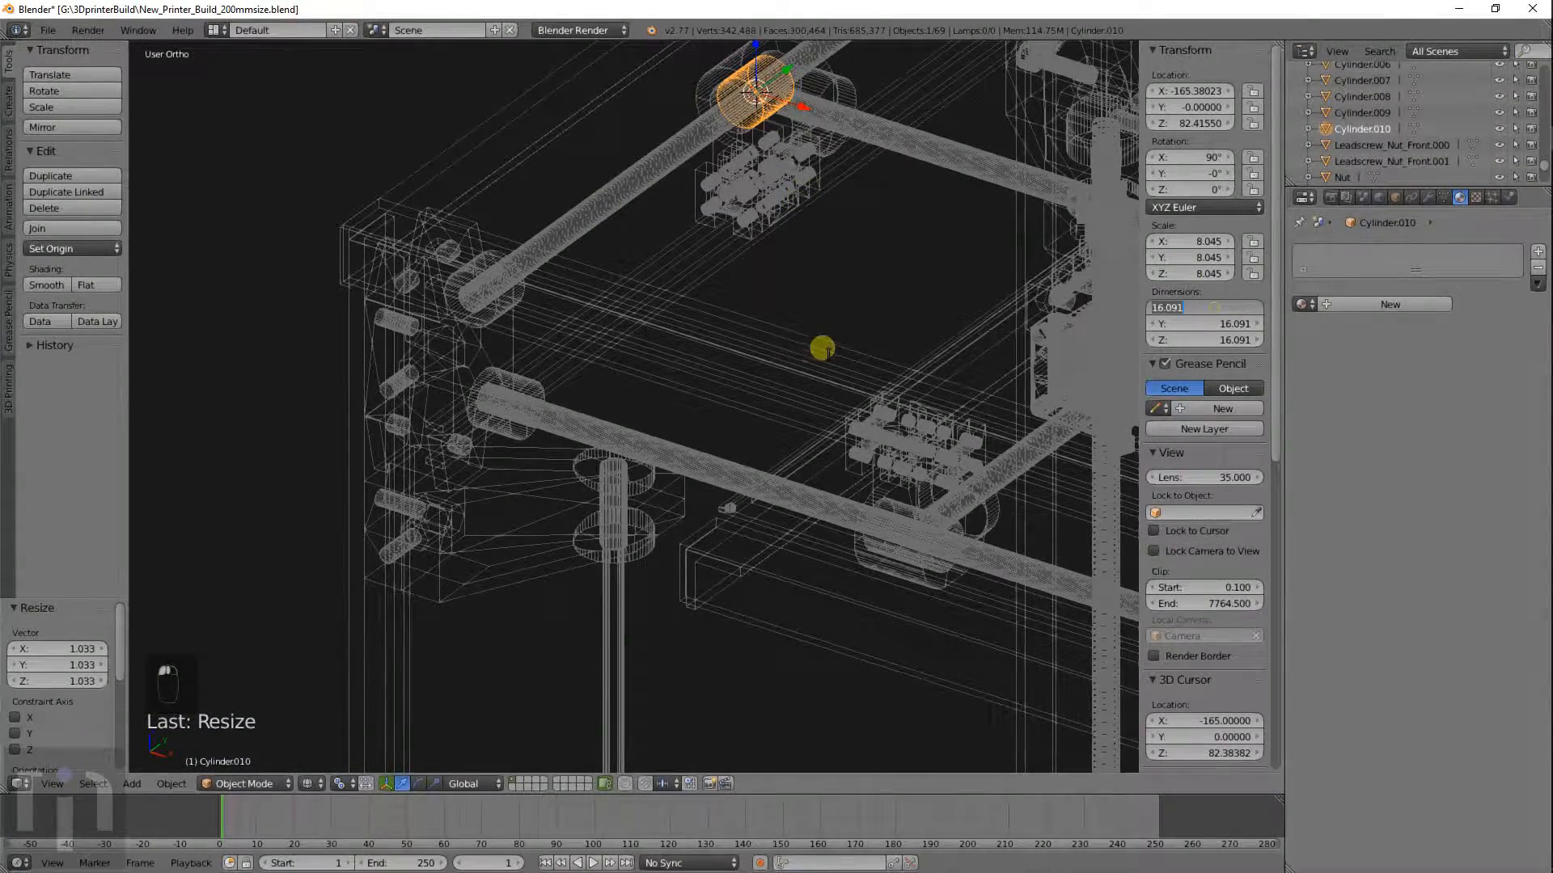
type("16")
key("Tab")
type("16")
key("Tab")
type("16")
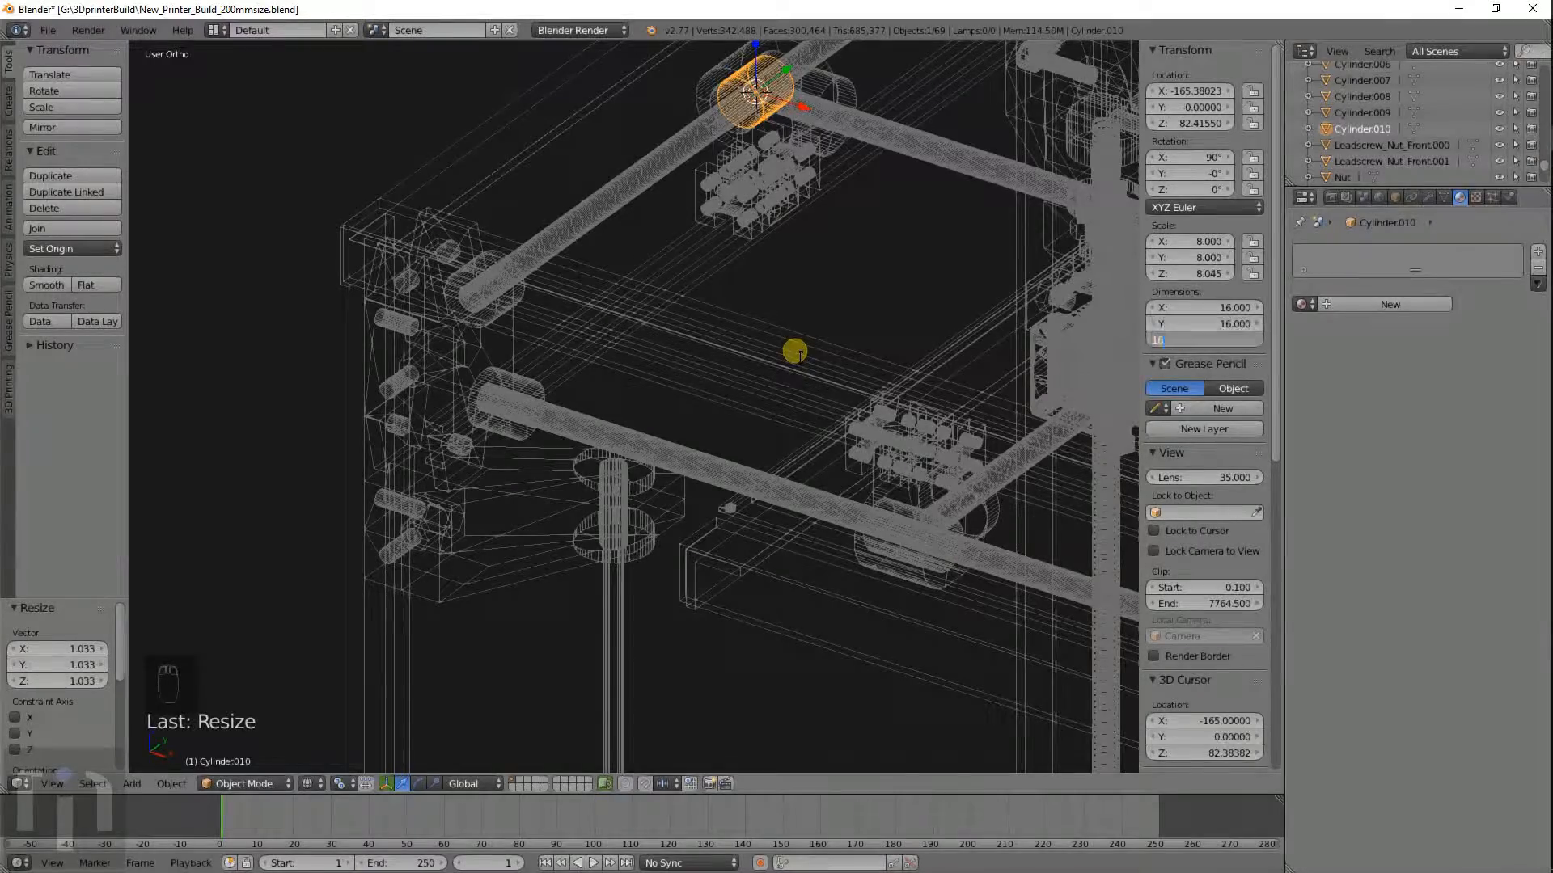
key("Return")
Move the cylinder down to the vertical rod below the corner bracket's arm and rotate it 90° about the X axis.
key("g")
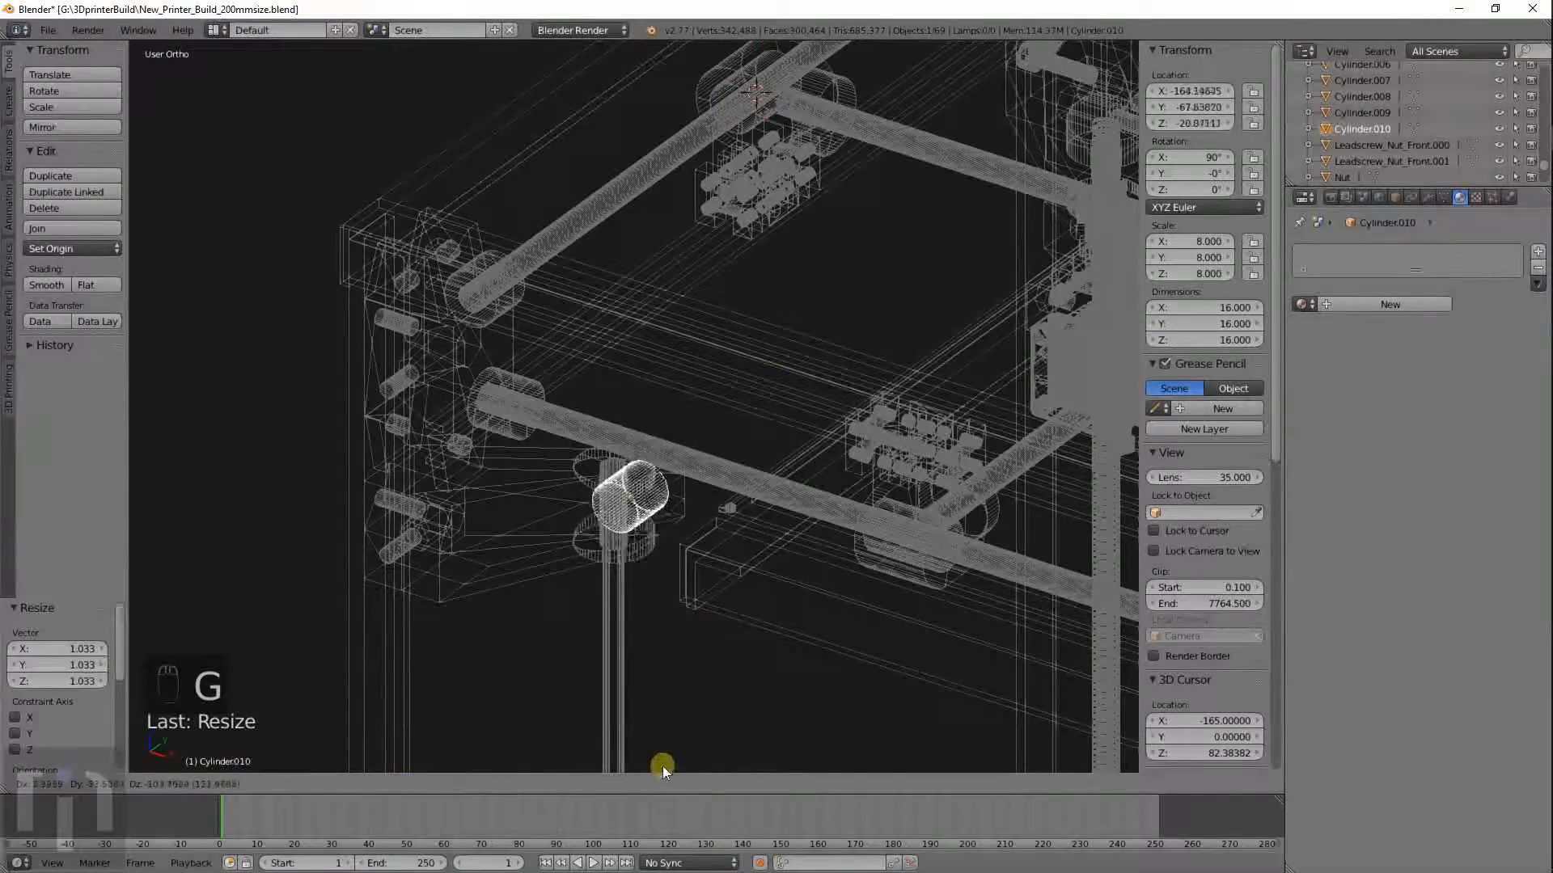
left_click(654, 114)
middle_click_drag(712, 423, 743, 236, "shift")
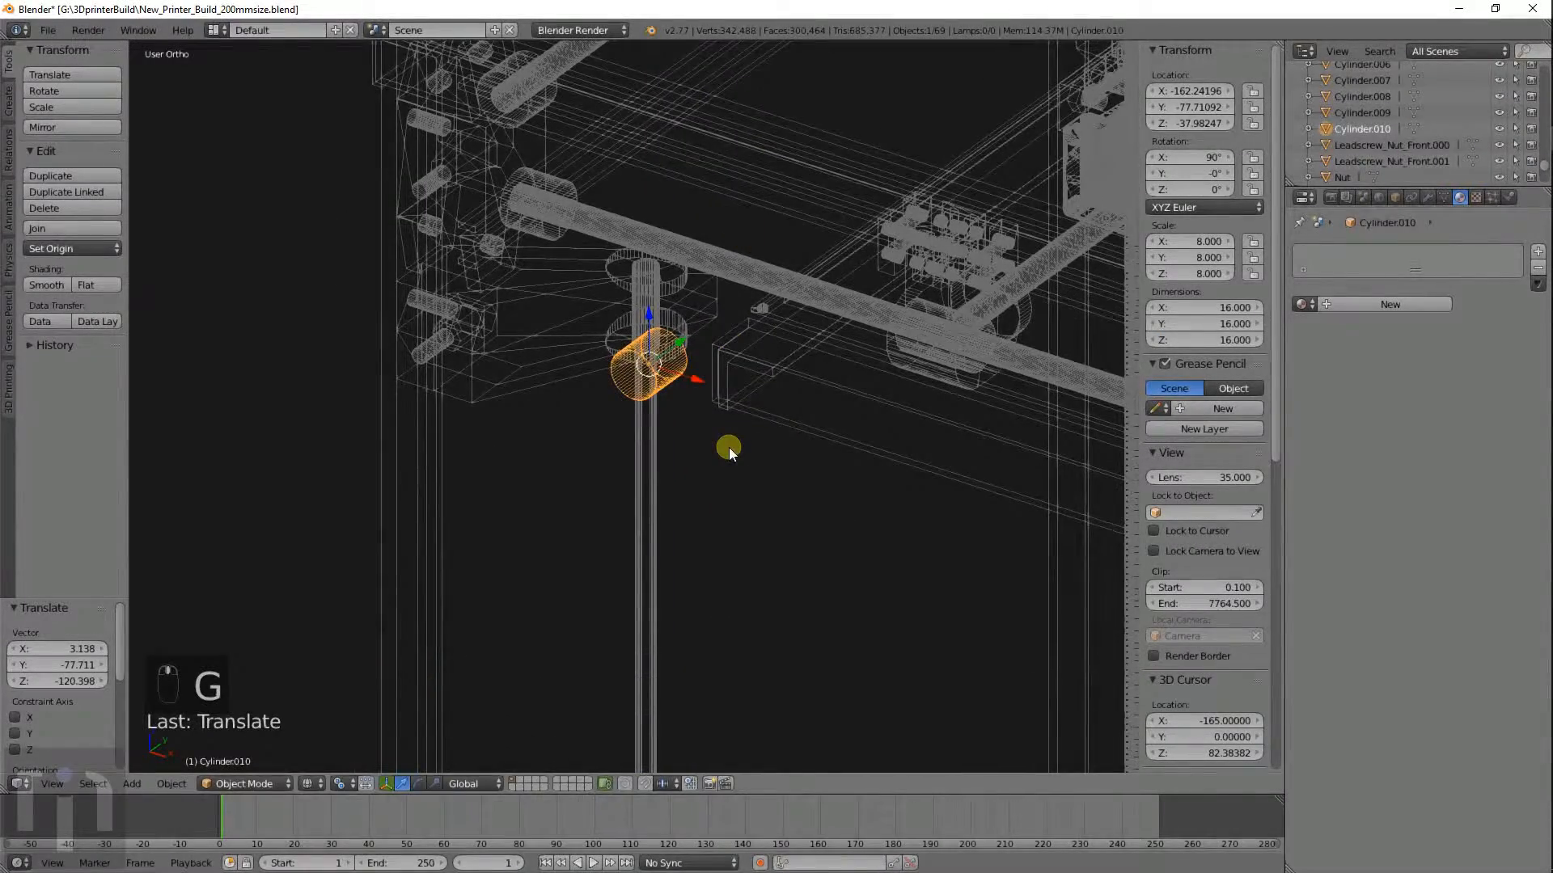
type("rx90")
key("Return")
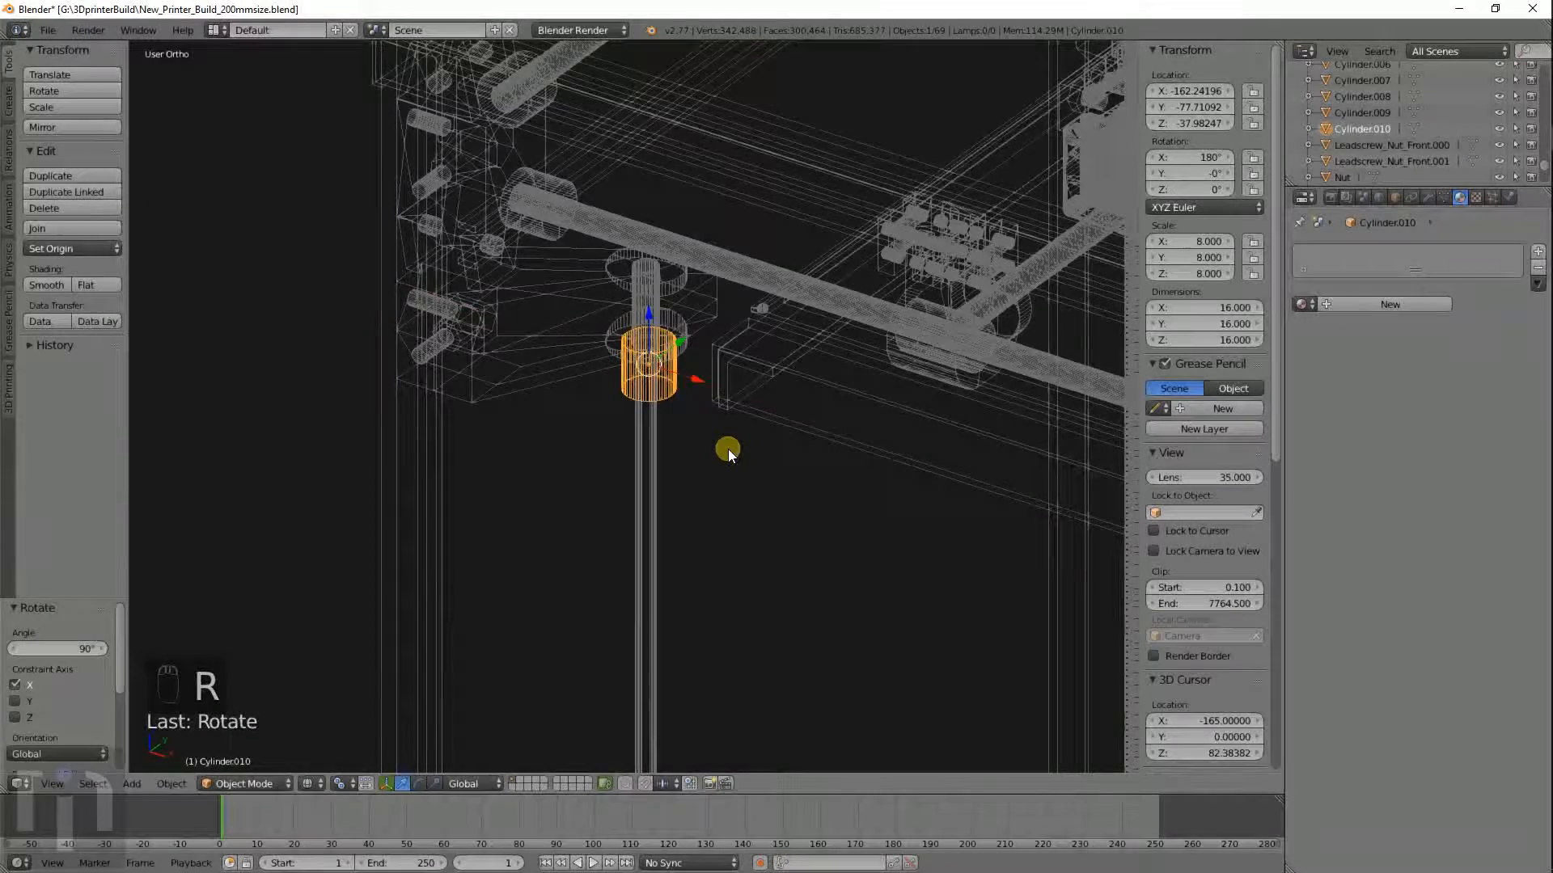
Reposition the cylinder in top view over the corner bracket's rod hole, about 35.85 in X and -52.02 in Y.
key("KP_7")
scroll(728, 450, "down", 6)
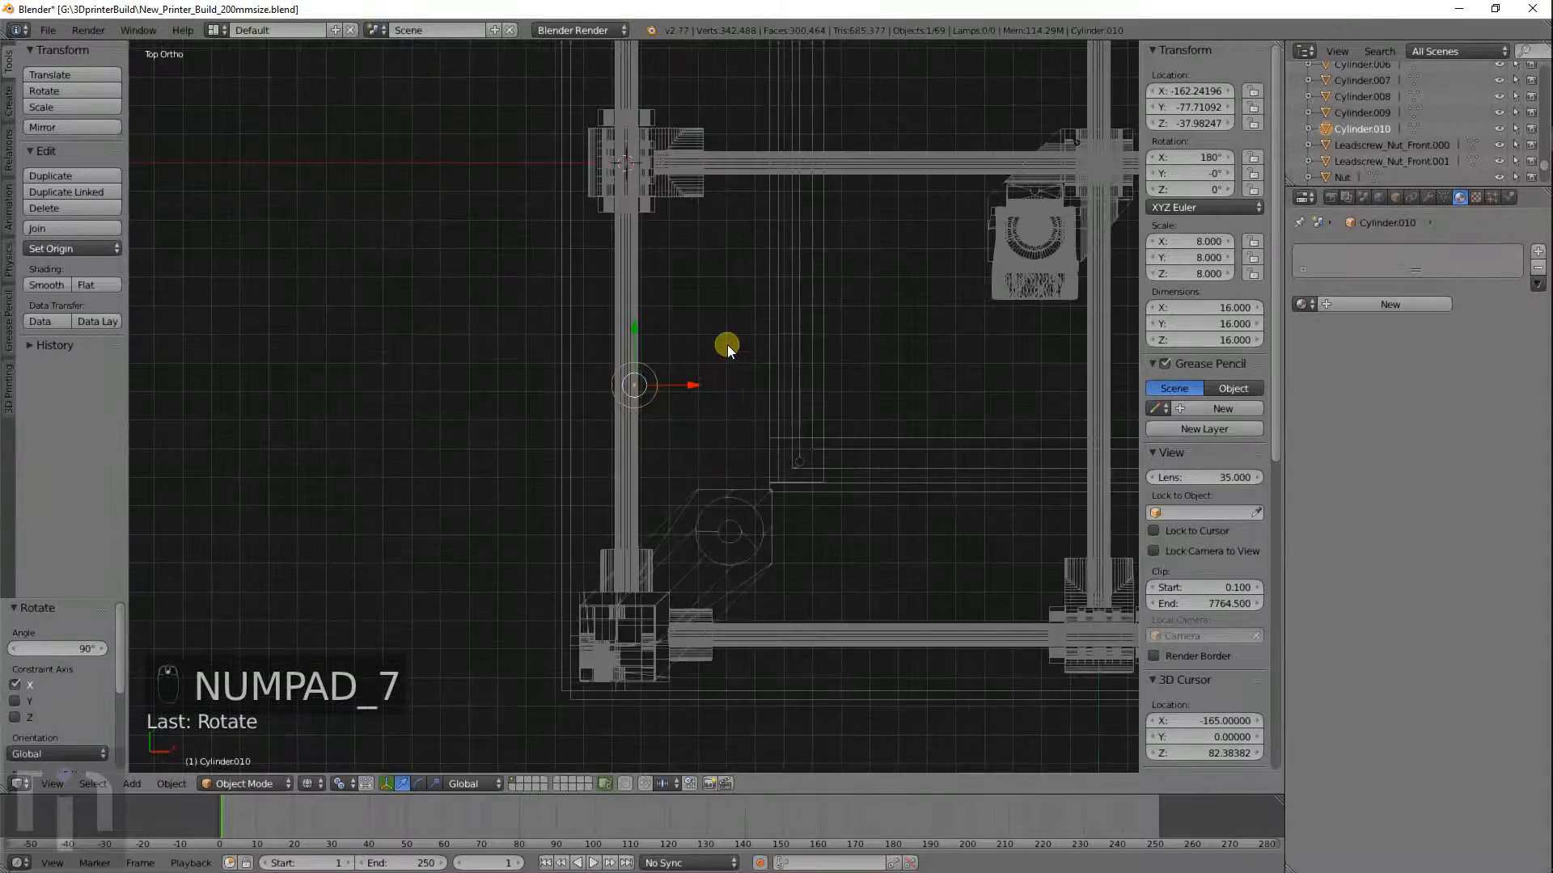
middle_click_drag(758, 493, 668, 365, "shift")
key("g")
left_click(679, 419)
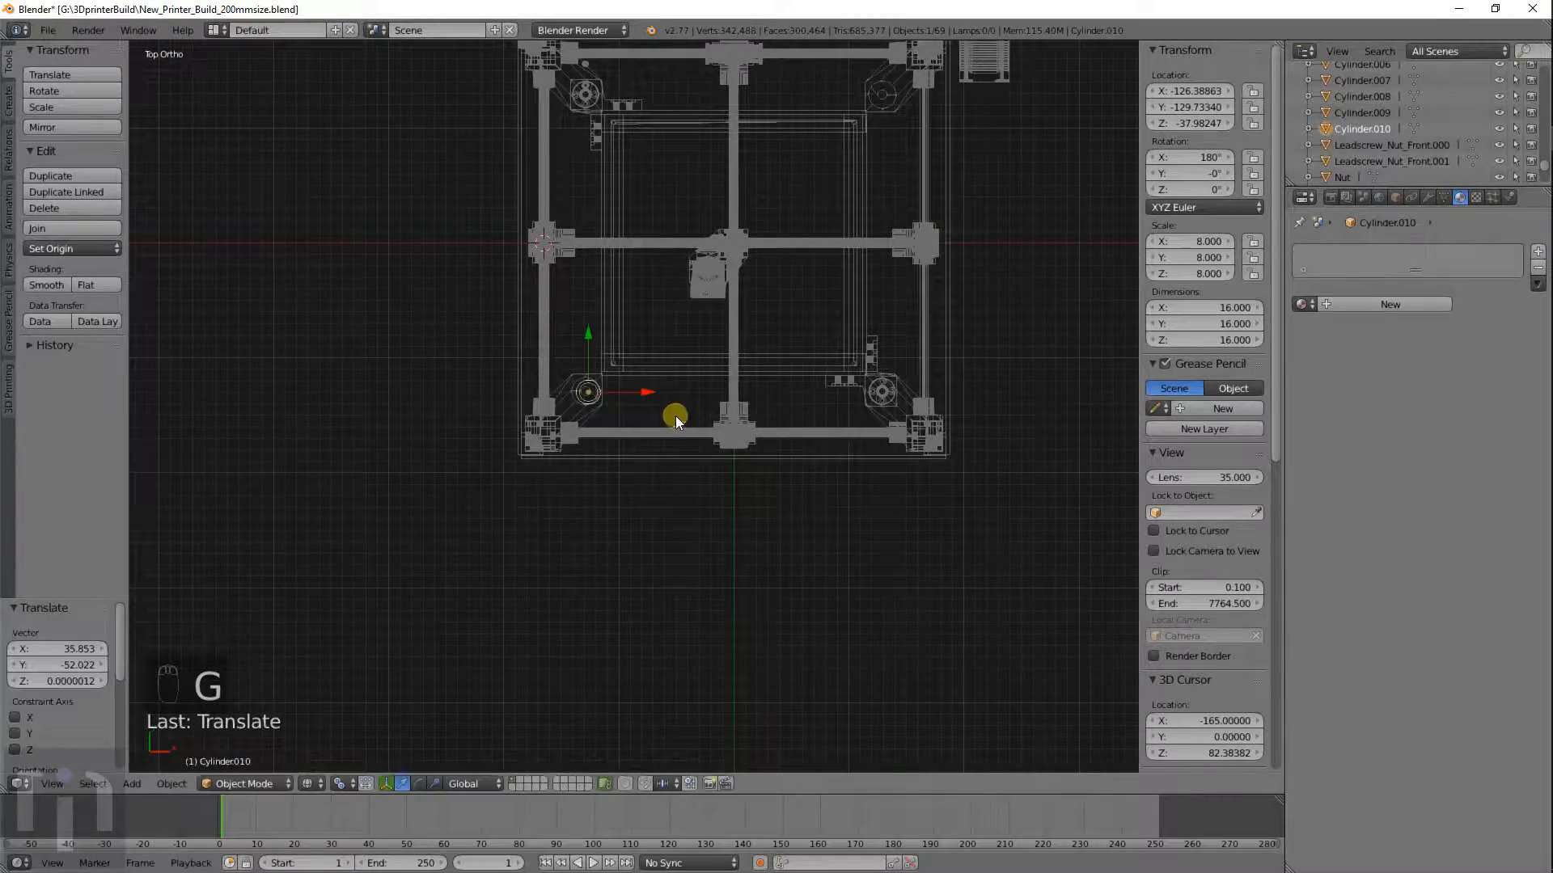
Select the vertical rod in the corner bracket and snap the 3D cursor to its origin.
scroll(676, 416, "up", 4)
middle_click_drag(574, 443, 742, 509, "shift")
scroll(752, 514, "up", 5)
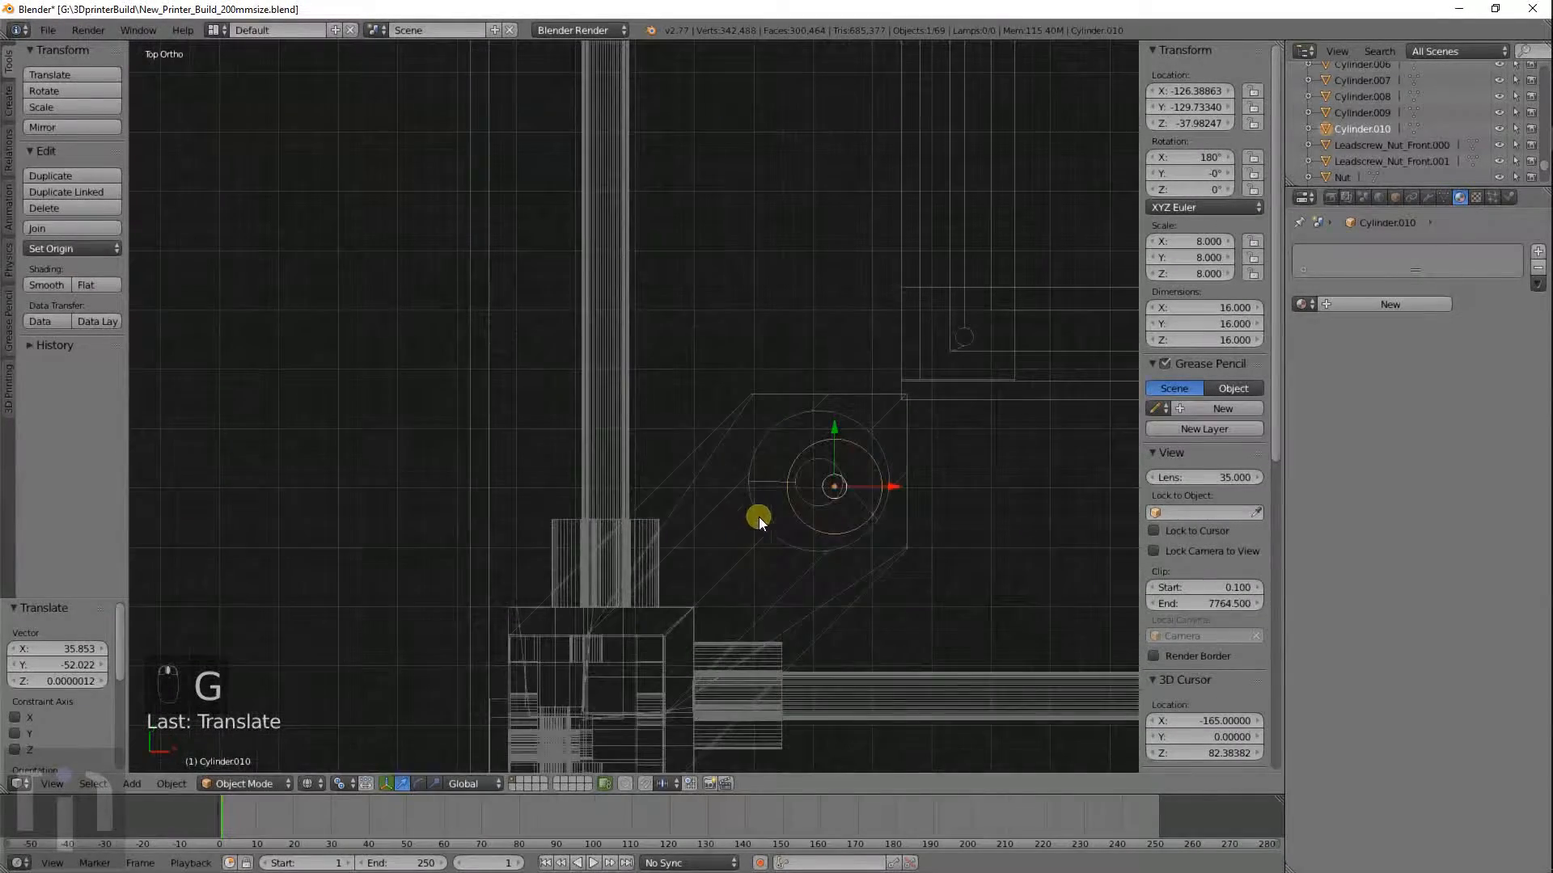
right_click(819, 470)
middle_click_drag(853, 507, 737, 446, "shift")
key("shift+s")
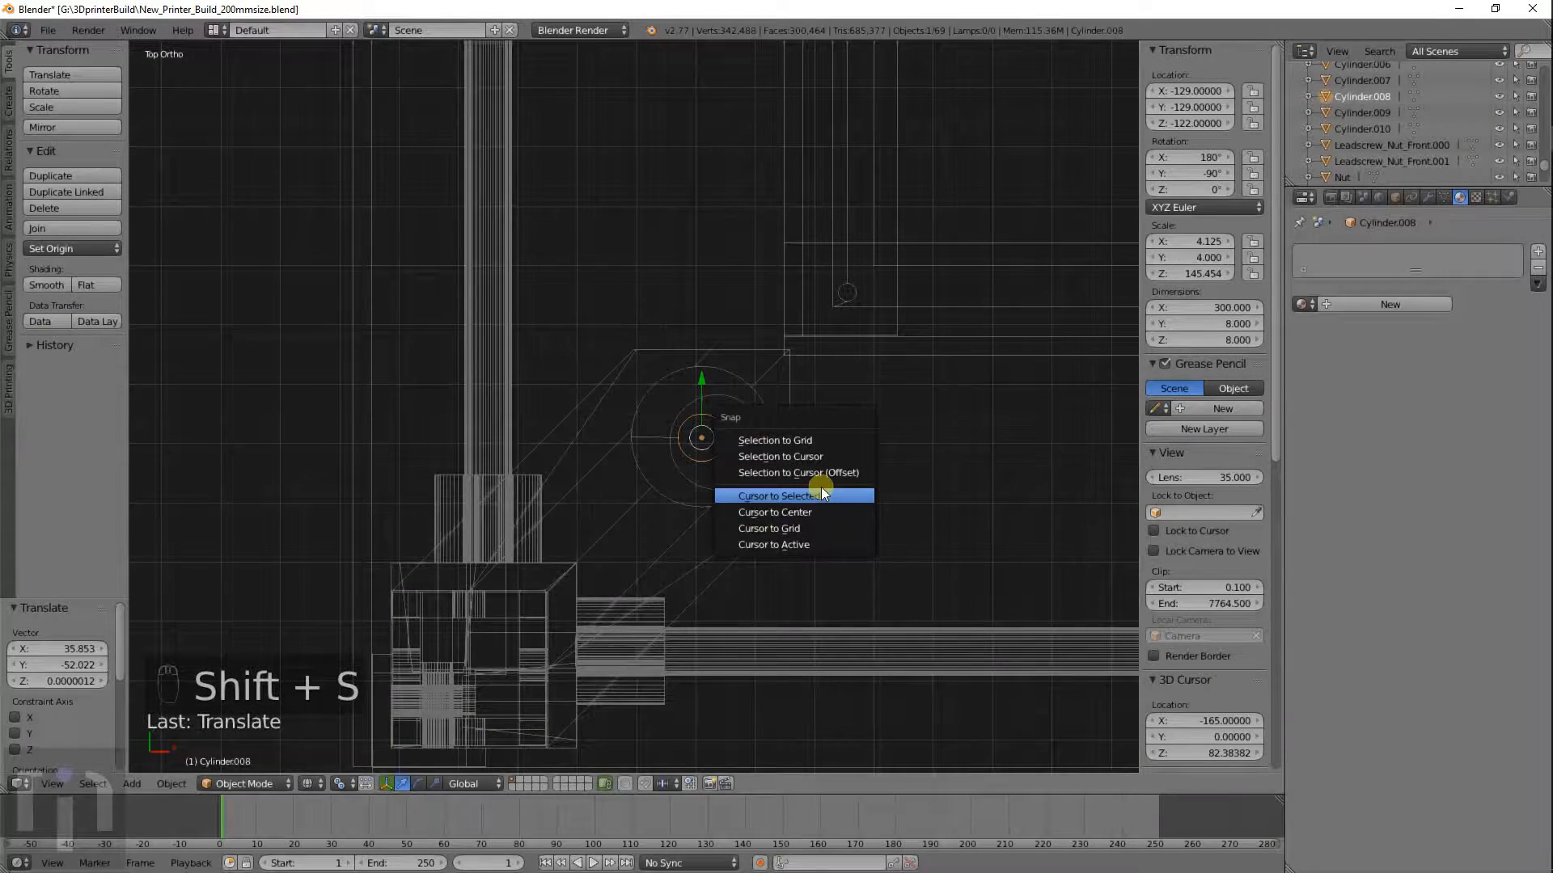
left_click(820, 490)
Centre the reference cylinder on the rod by snapping it to the 3D cursor.
right_click(758, 462)
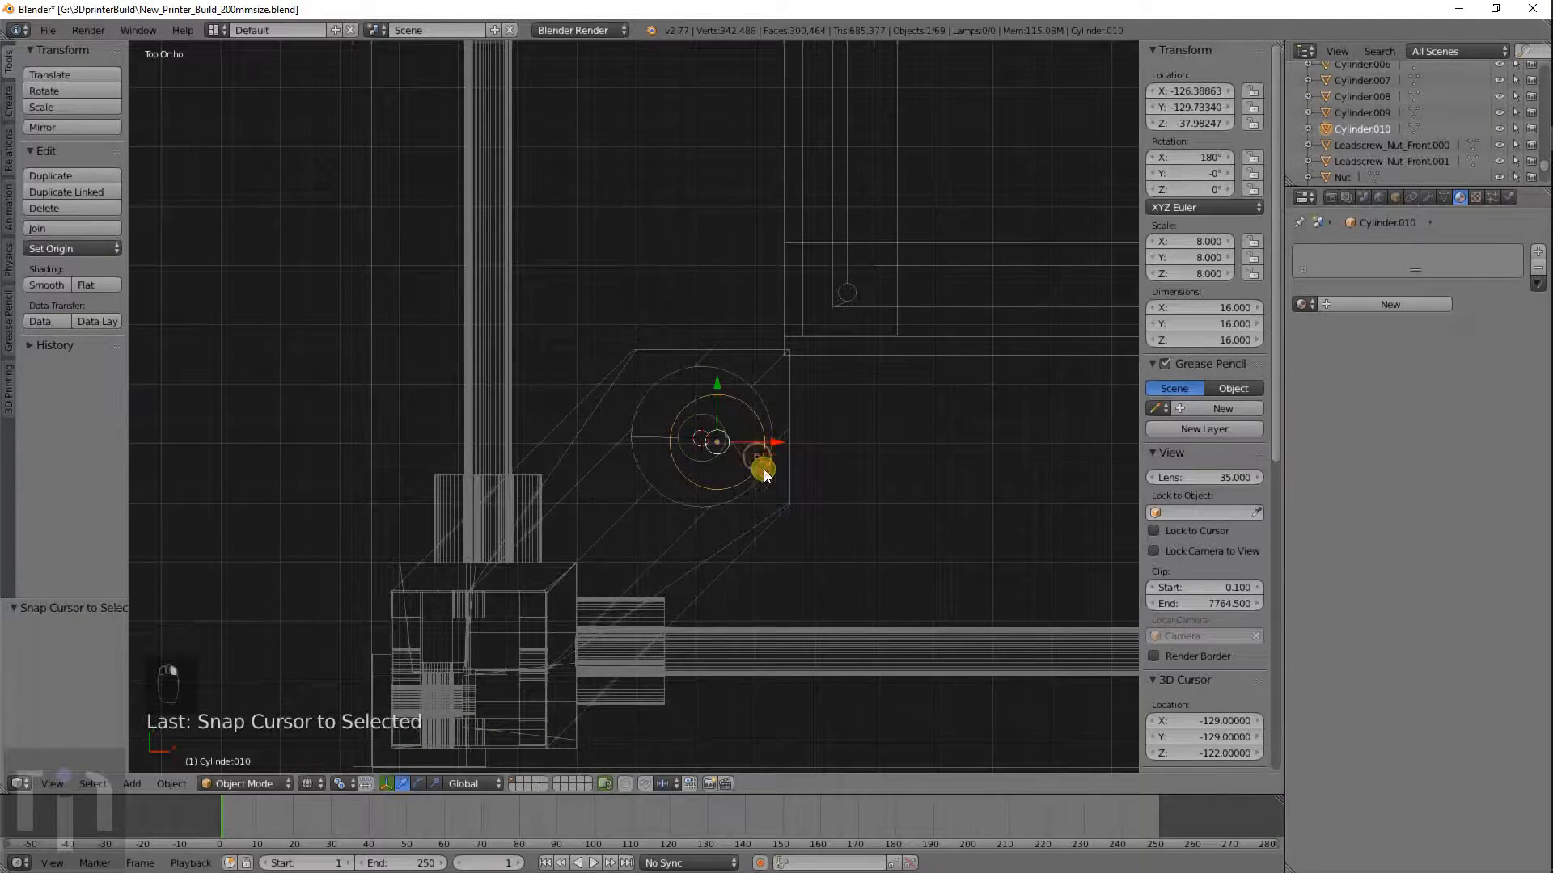
key("shift+s")
left_click(755, 452)
scroll(787, 521, "up", 5)
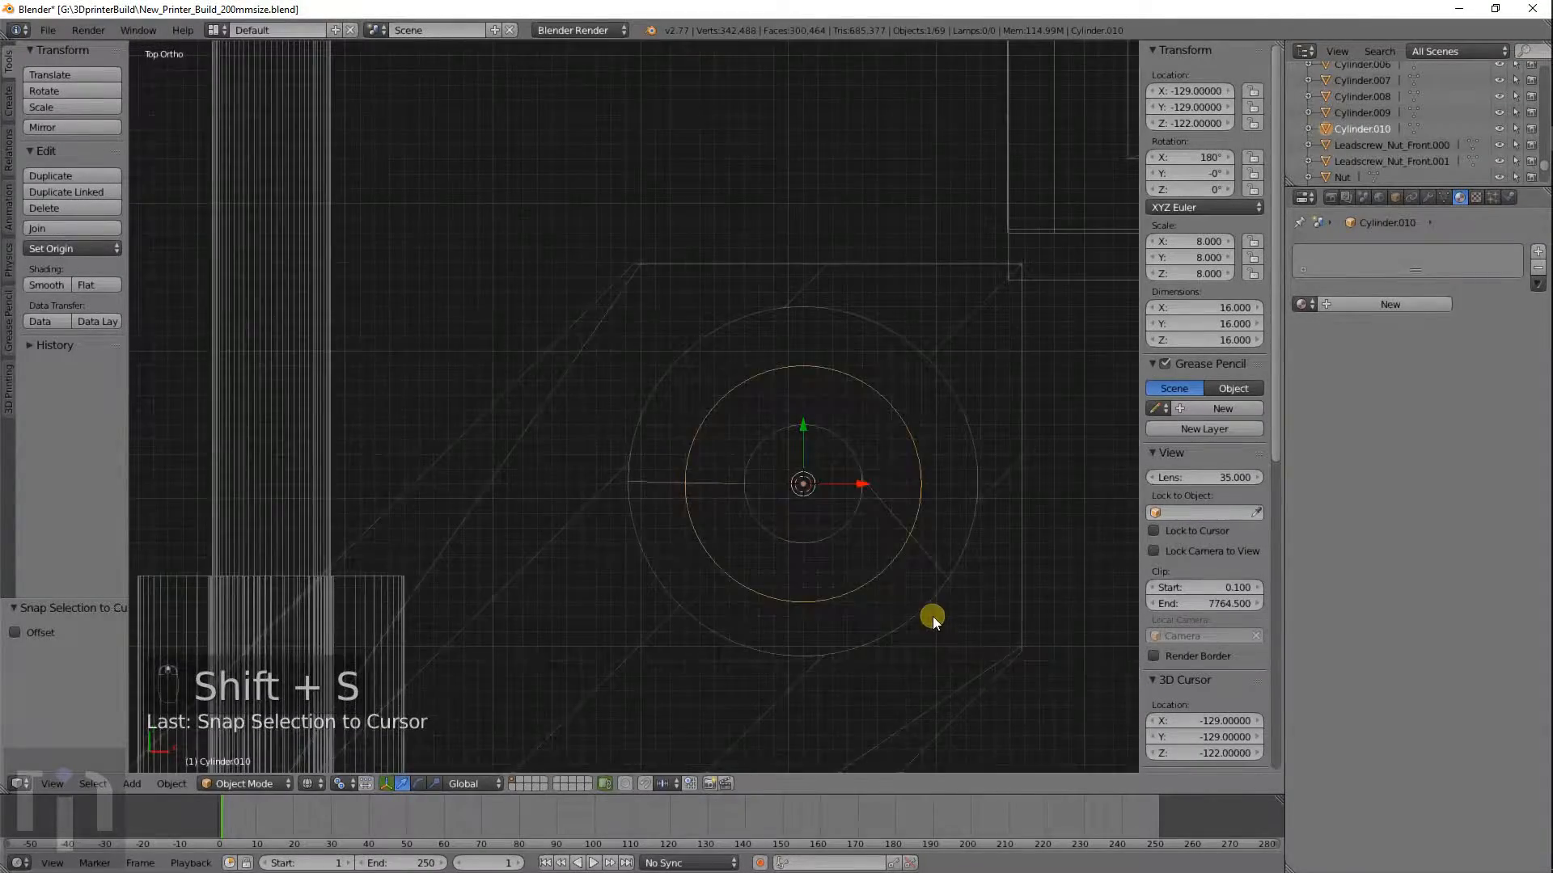
Raise the cylinder along Z by about 114.04 so it sits on the rod just below the corner bracket.
key("KP_Decimal")
key("KP_1")
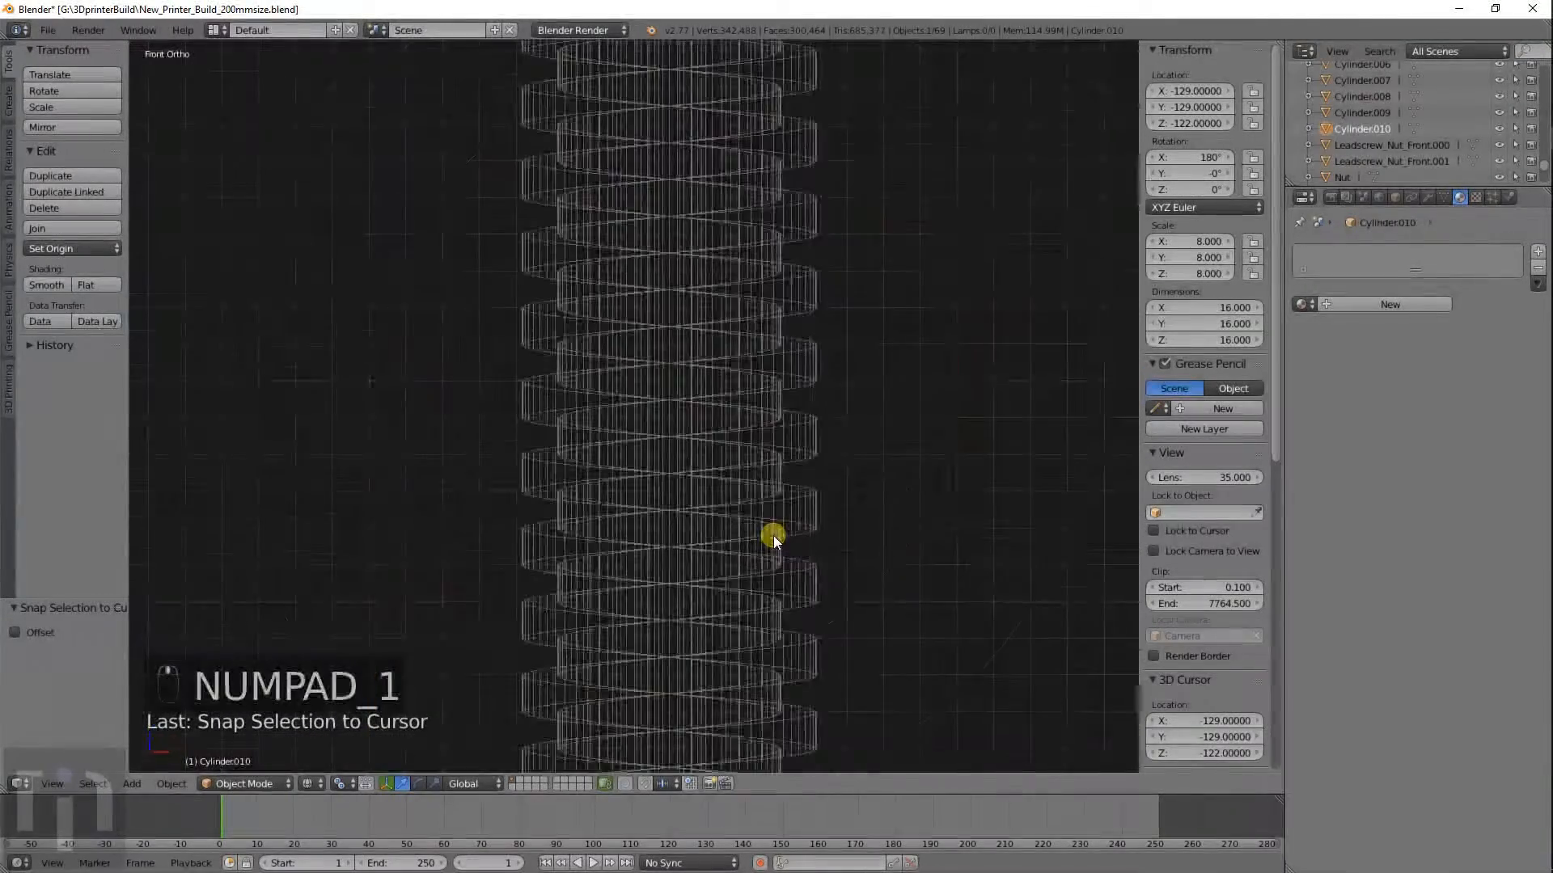
scroll(769, 533, "down", 8)
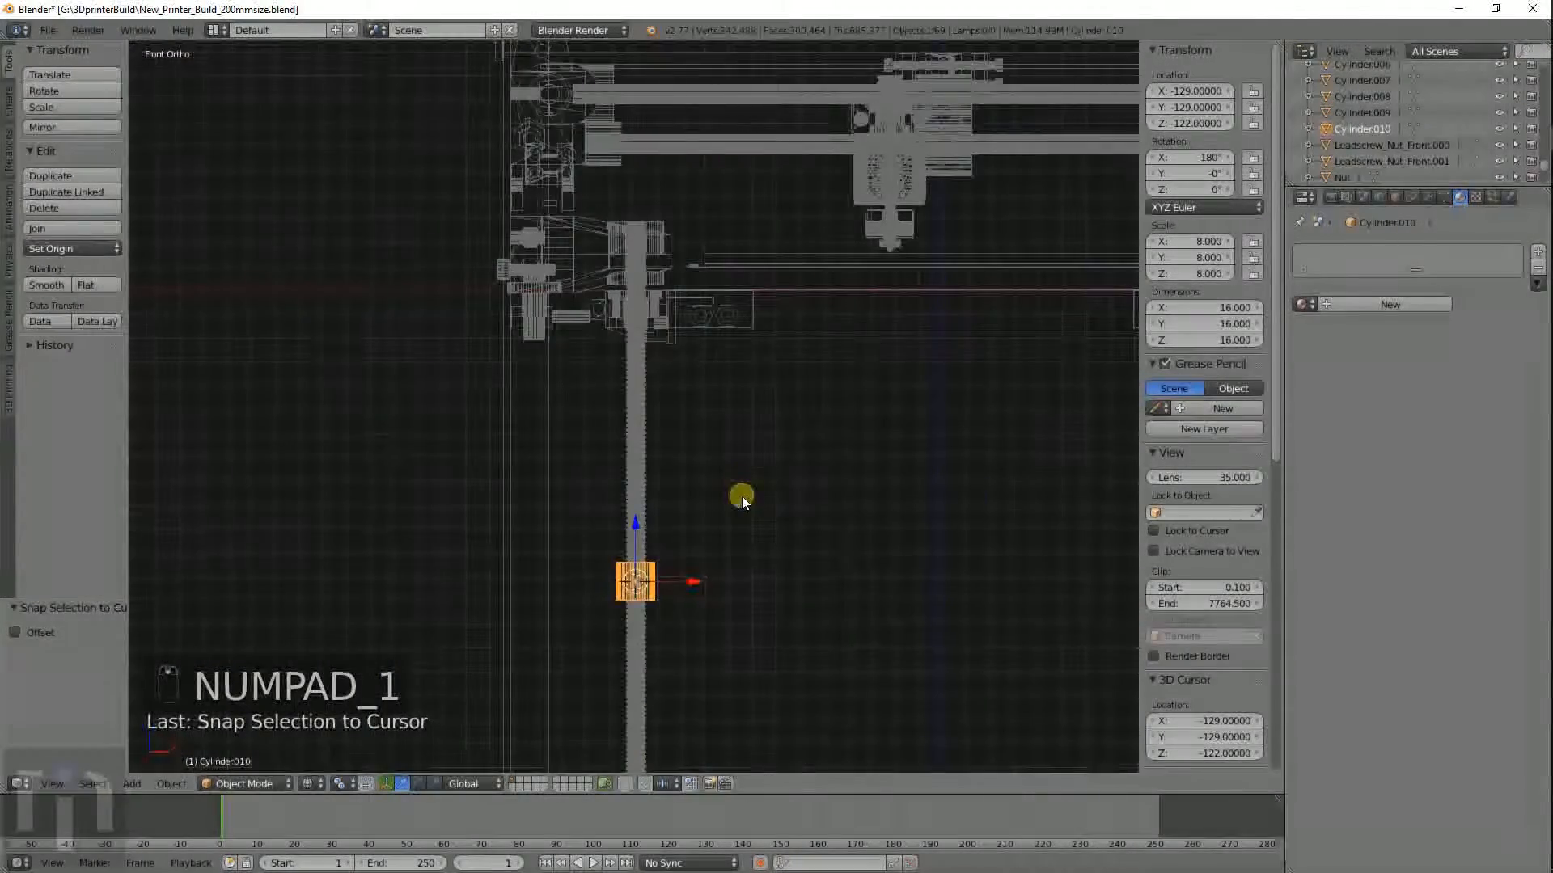
scroll(742, 496, "up", 4)
key("g")
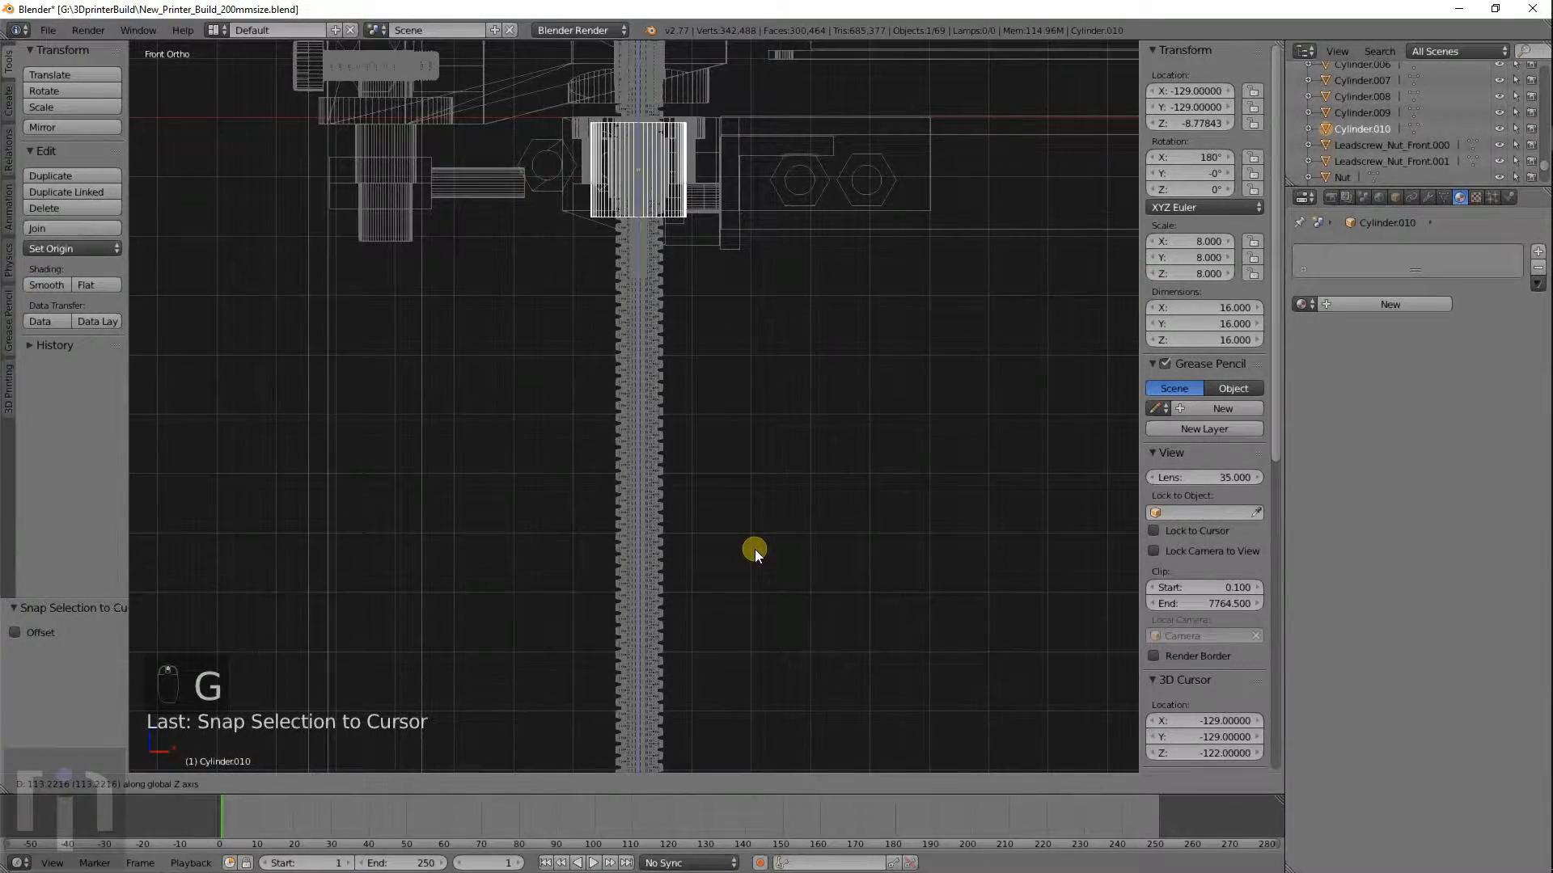
left_click(755, 545)
Isolate the bed frame, vertical rod, green corner bracket and reference cylinder in shaded display by hiding all unselected objects.
middle_click_drag(698, 350, 526, 540, "shift")
key("KP_1")
key("z")
scroll(527, 540, "up", 4)
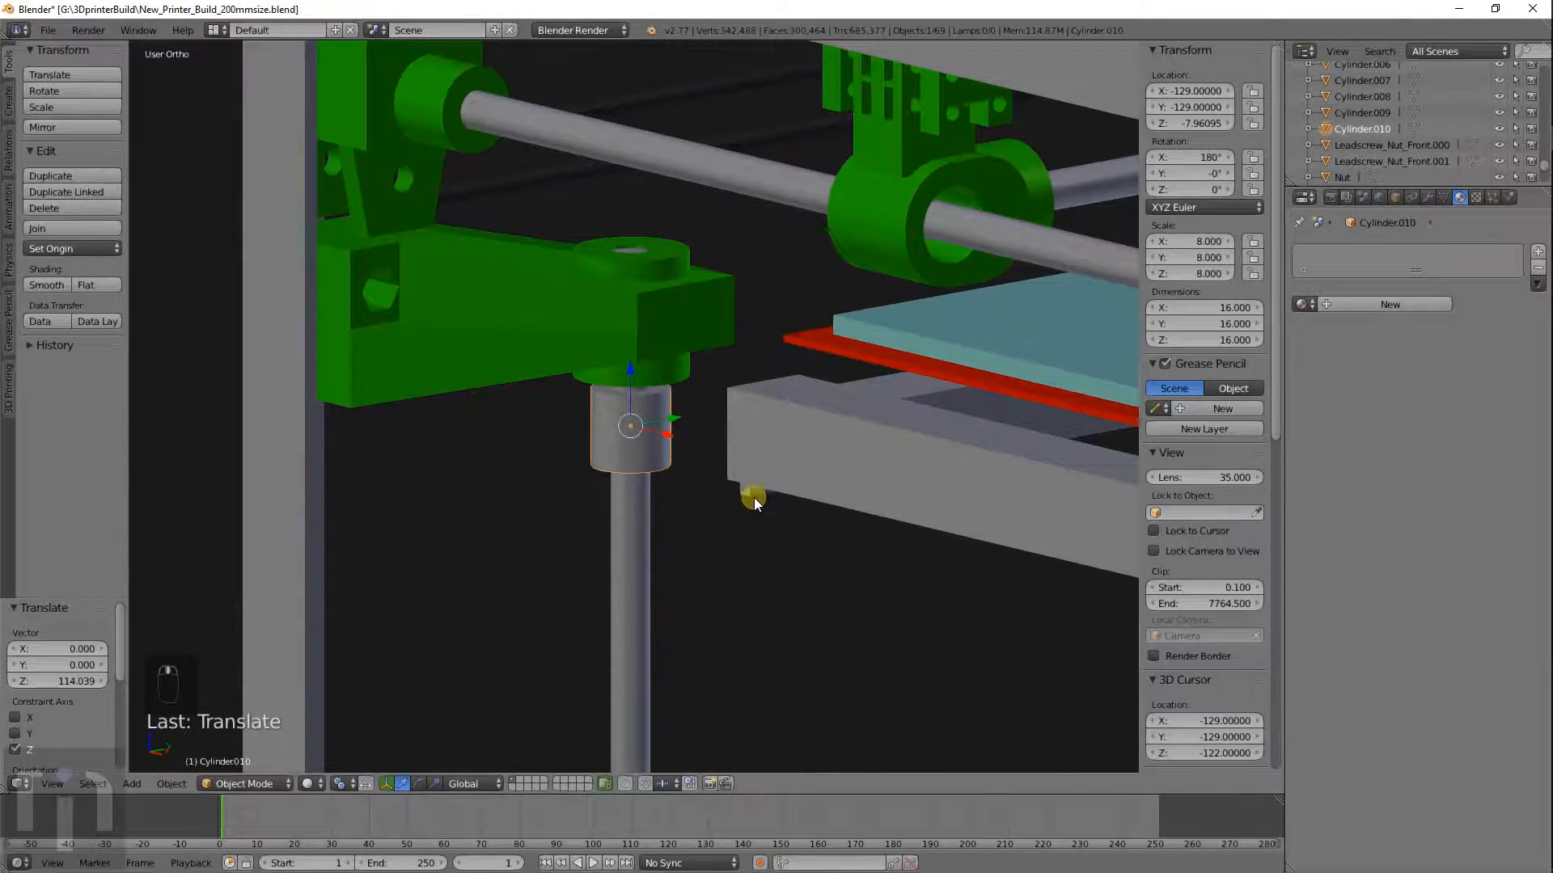
right_click(753, 495)
right_click(747, 493, "shift")
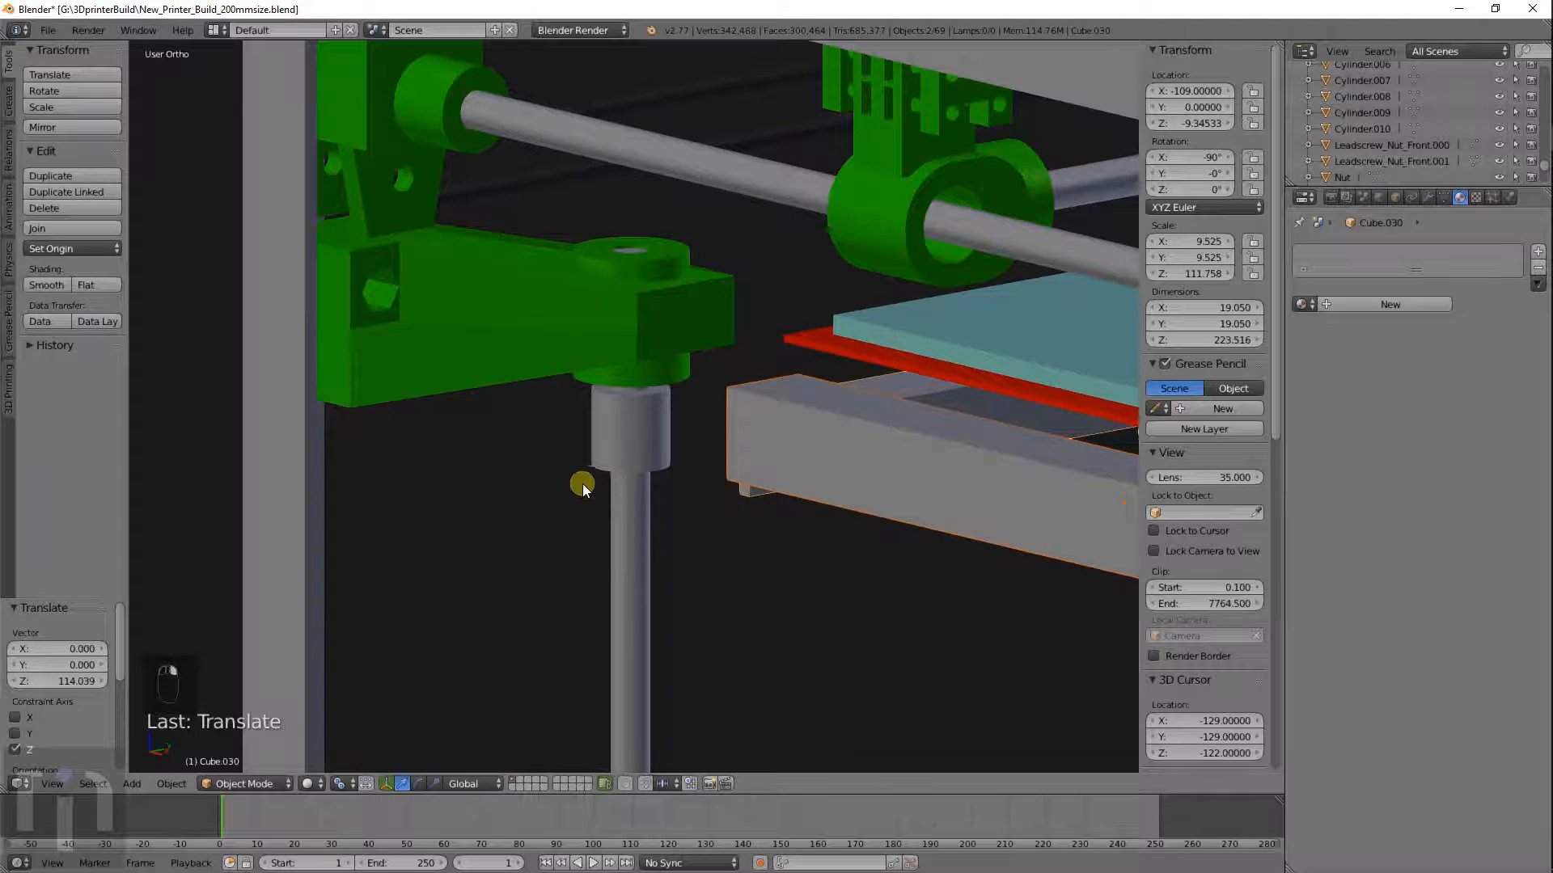
right_click(618, 491, "shift")
right_click(615, 348, "shift")
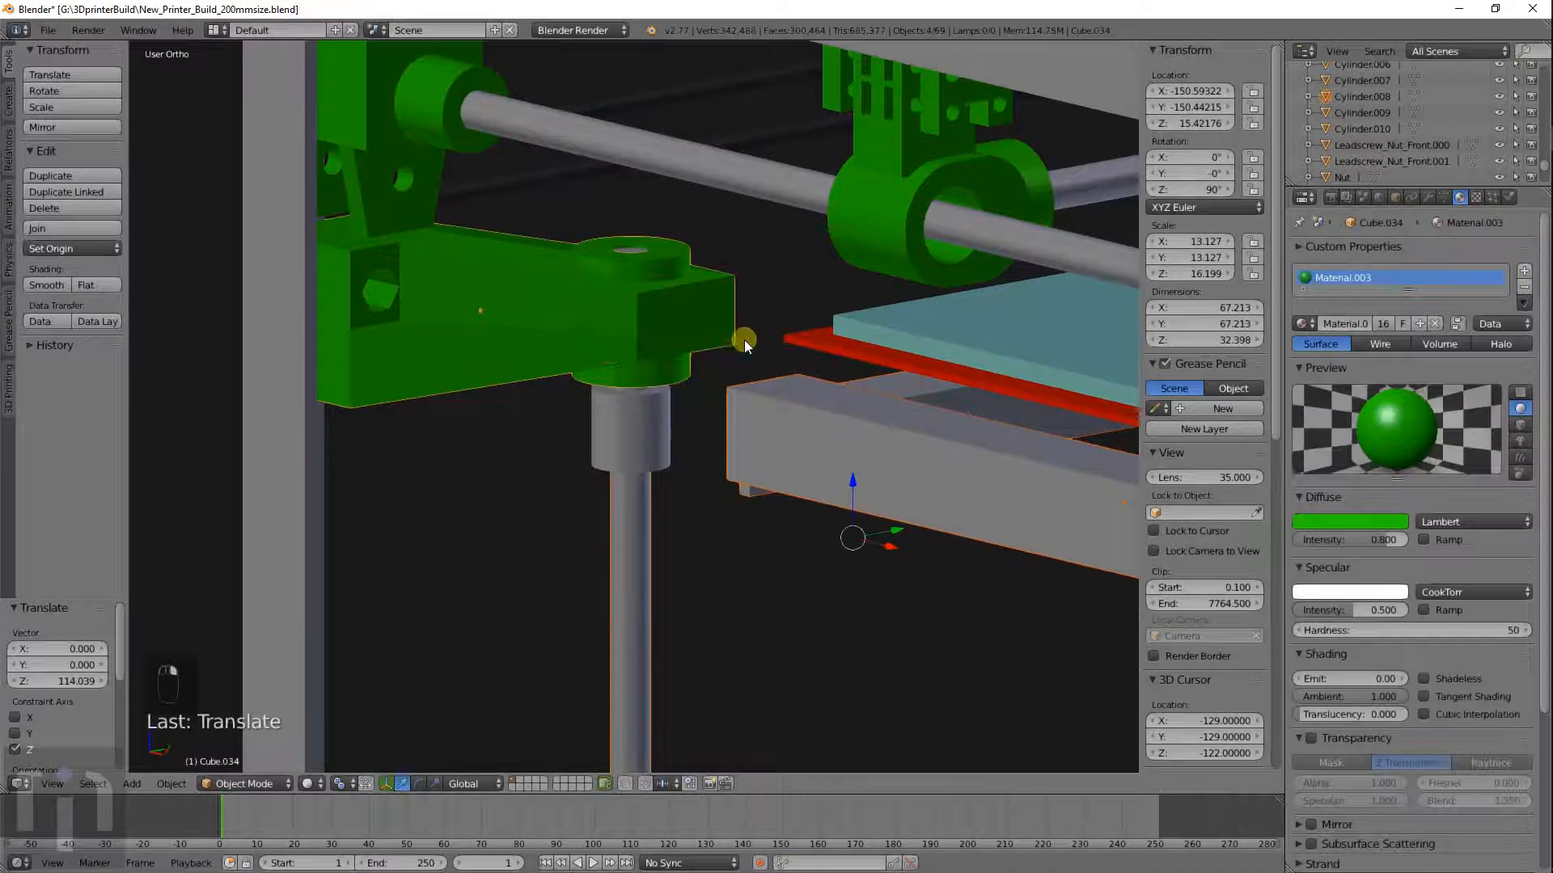
right_click(642, 419, "shift")
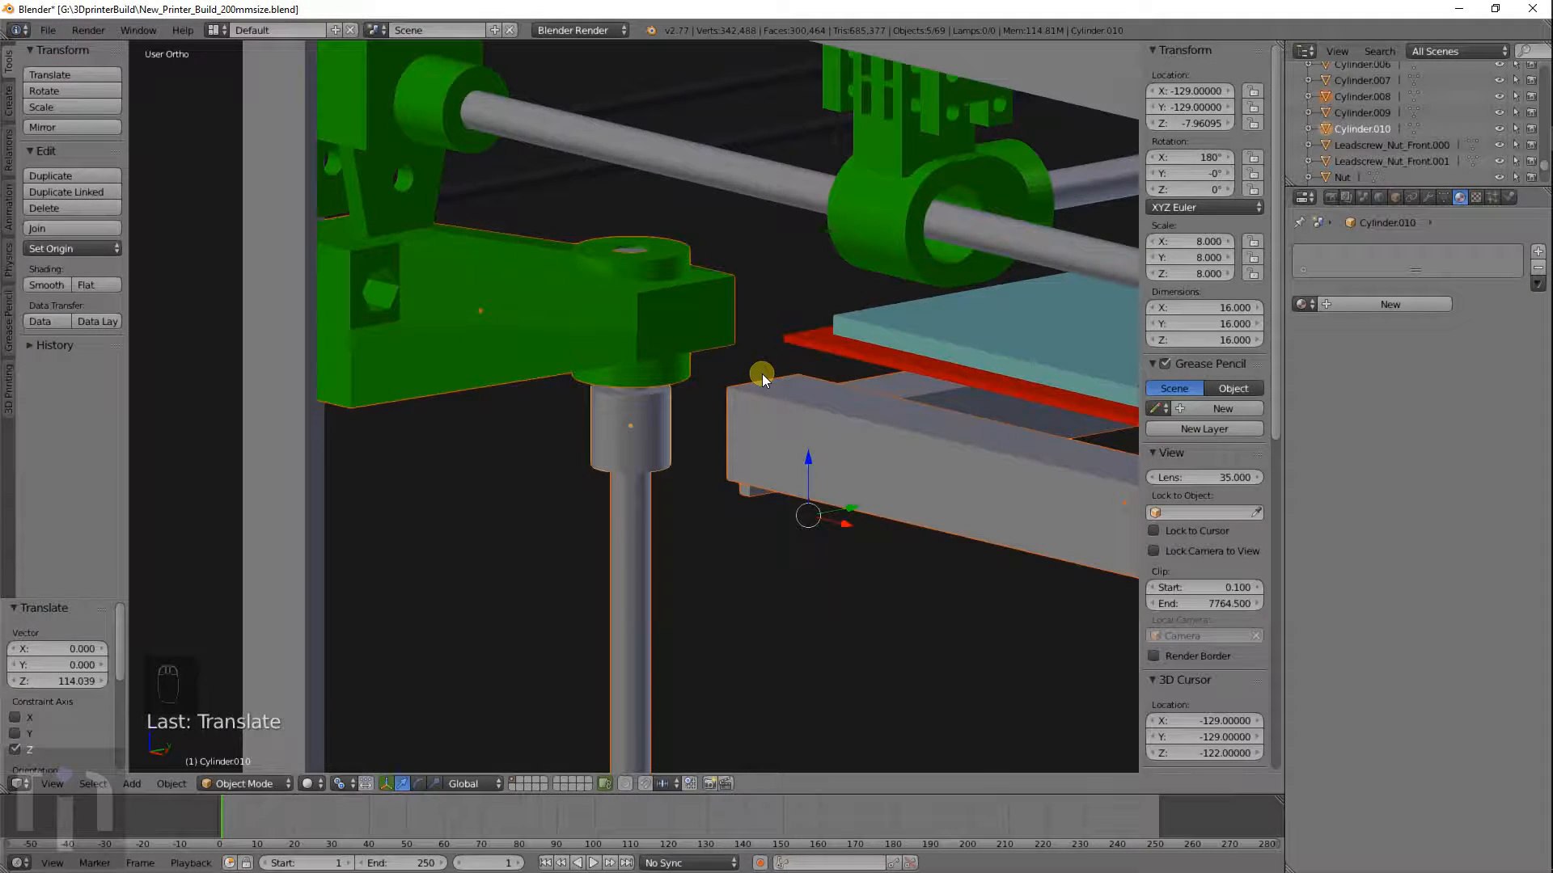
key("shift+h")
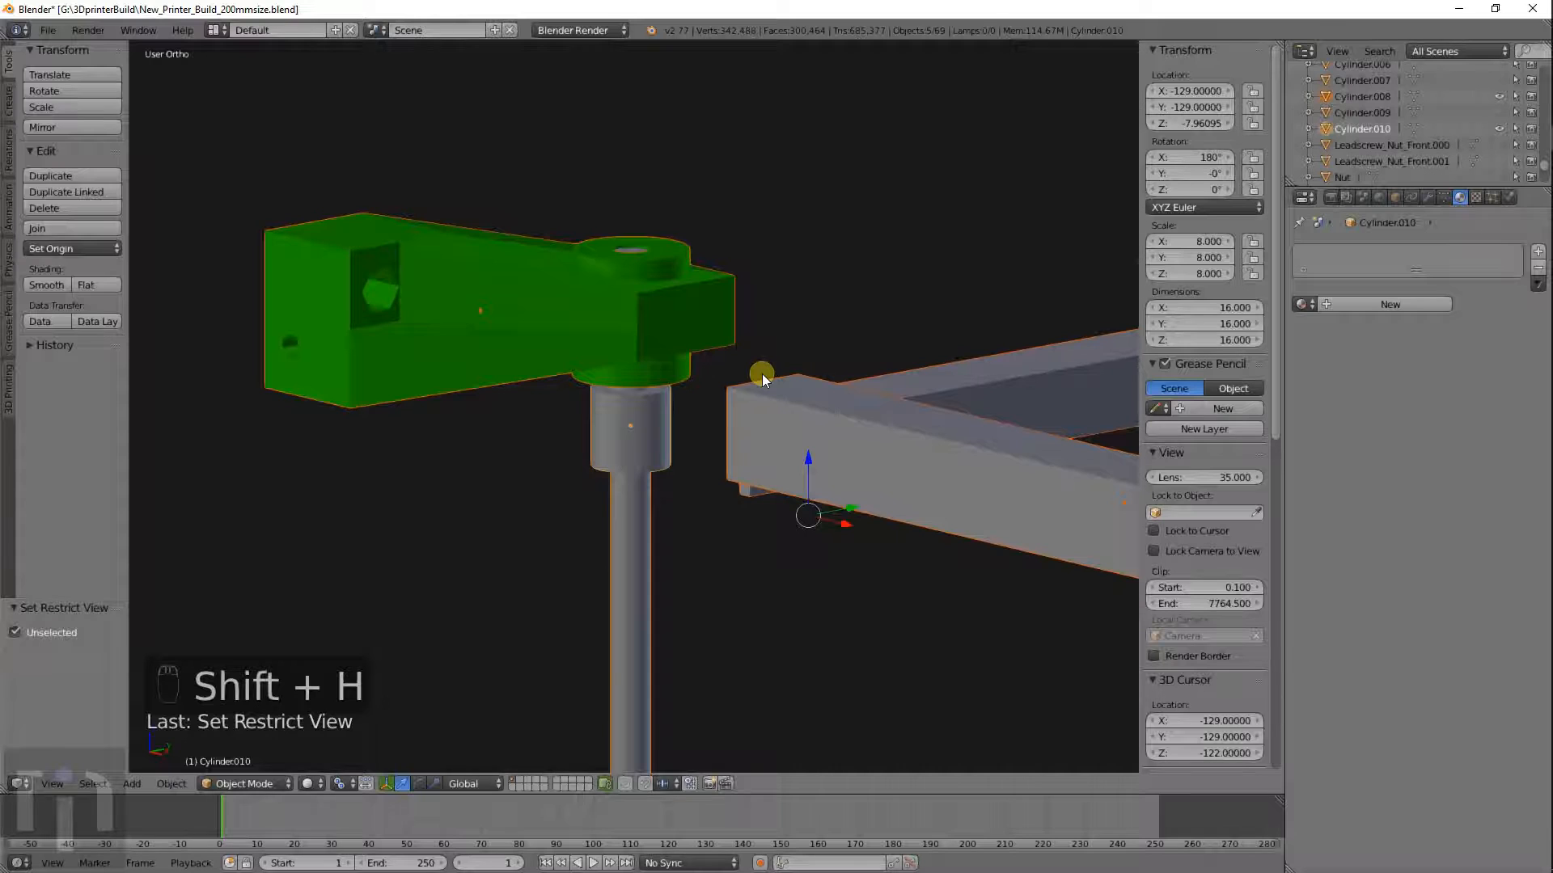
Examine the cylinder's position relative to the rod, bracket and bed frame in shaded and wireframe display, from the front and top.
scroll(762, 374, "up", 5)
scroll(748, 400, "down", 5)
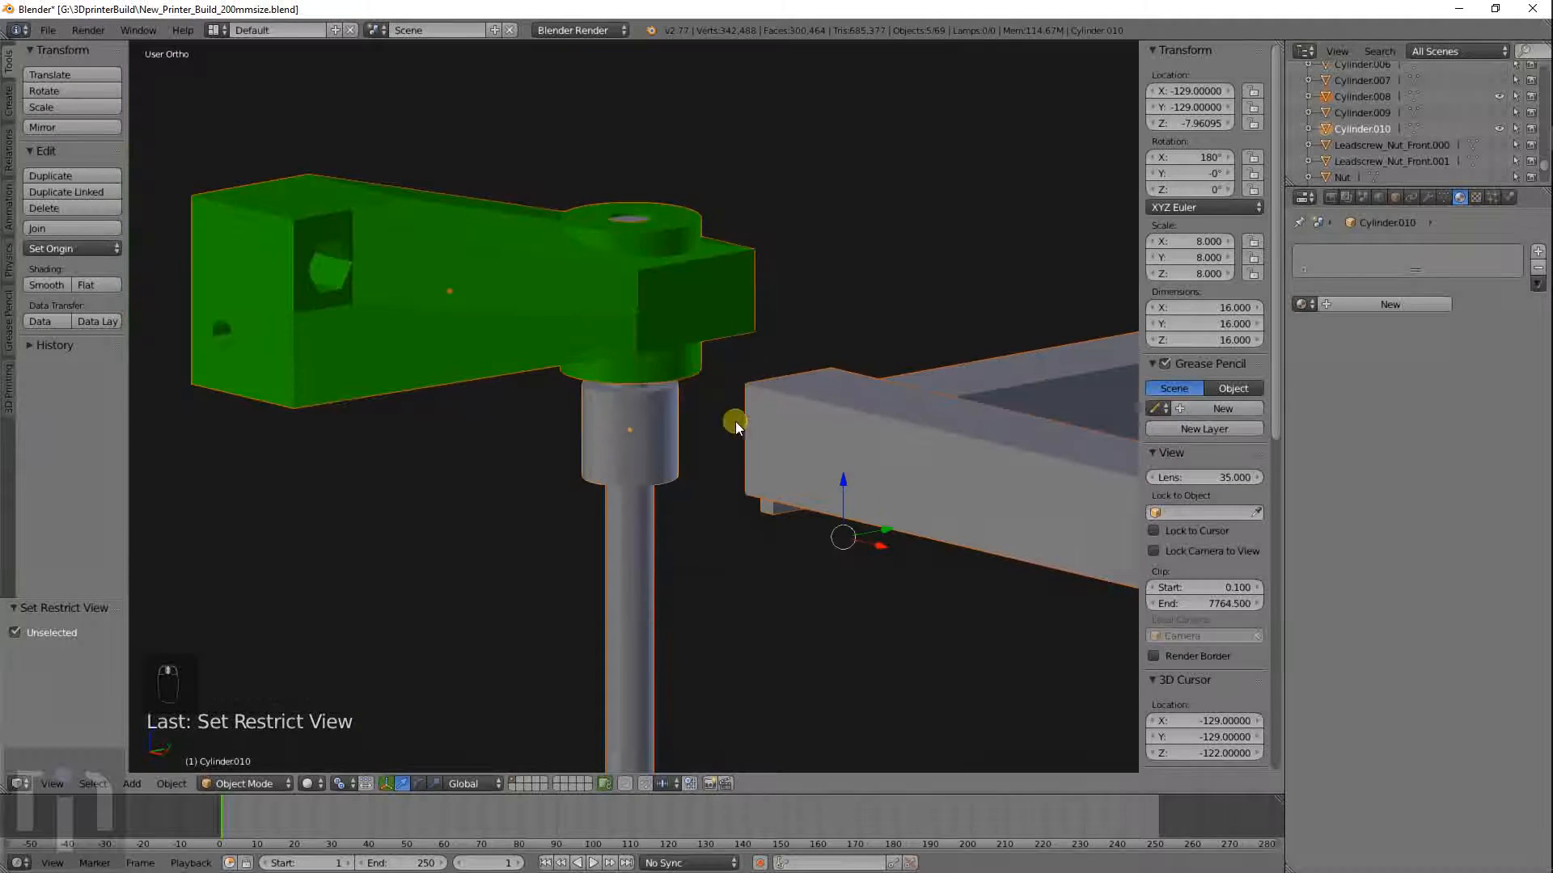
scroll(737, 470, "up", 1)
mouse_move(740, 516)
middle_mouse_down()
mouse_move(785, 457)
mouse_move(750, 488)
middle_mouse_up()
scroll(627, 448, "up", 5)
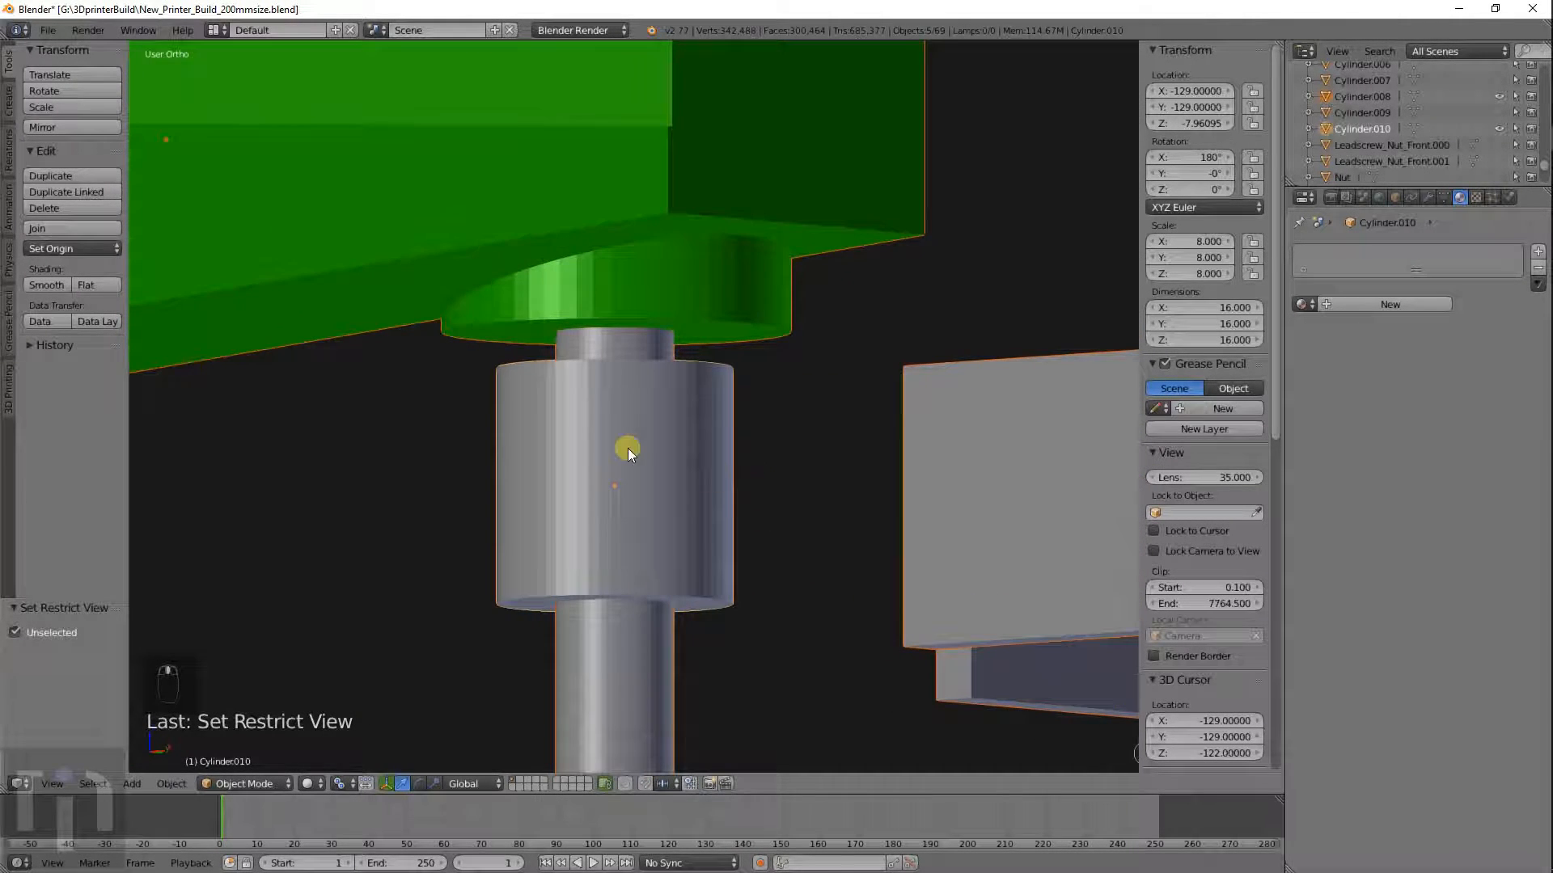
right_click(628, 447)
key("KP_1")
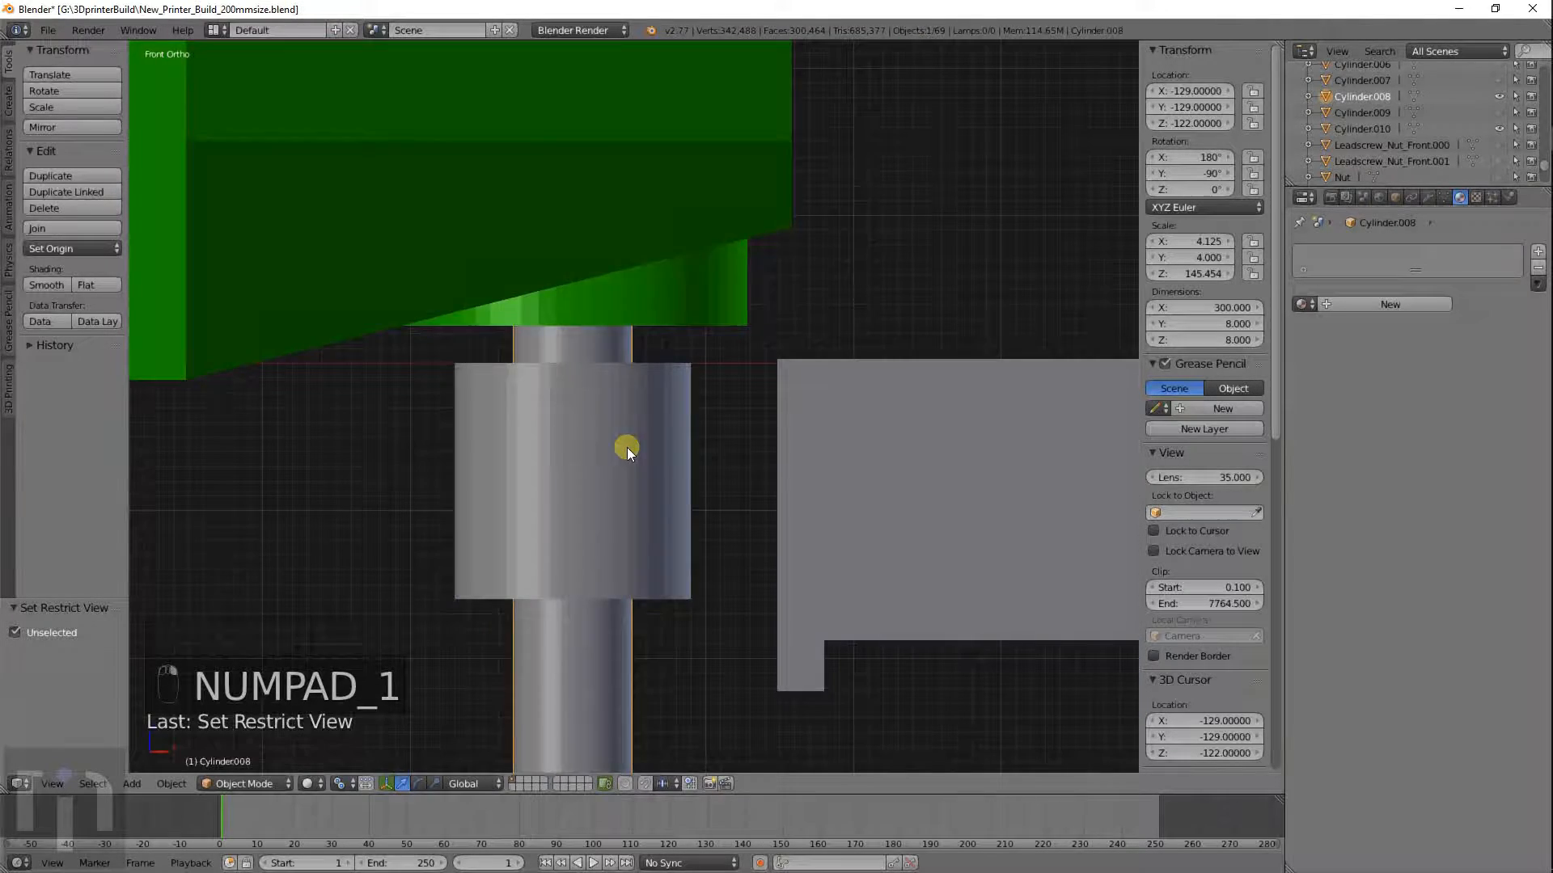
key("z")
right_click(628, 448)
scroll(627, 448, "down", 5)
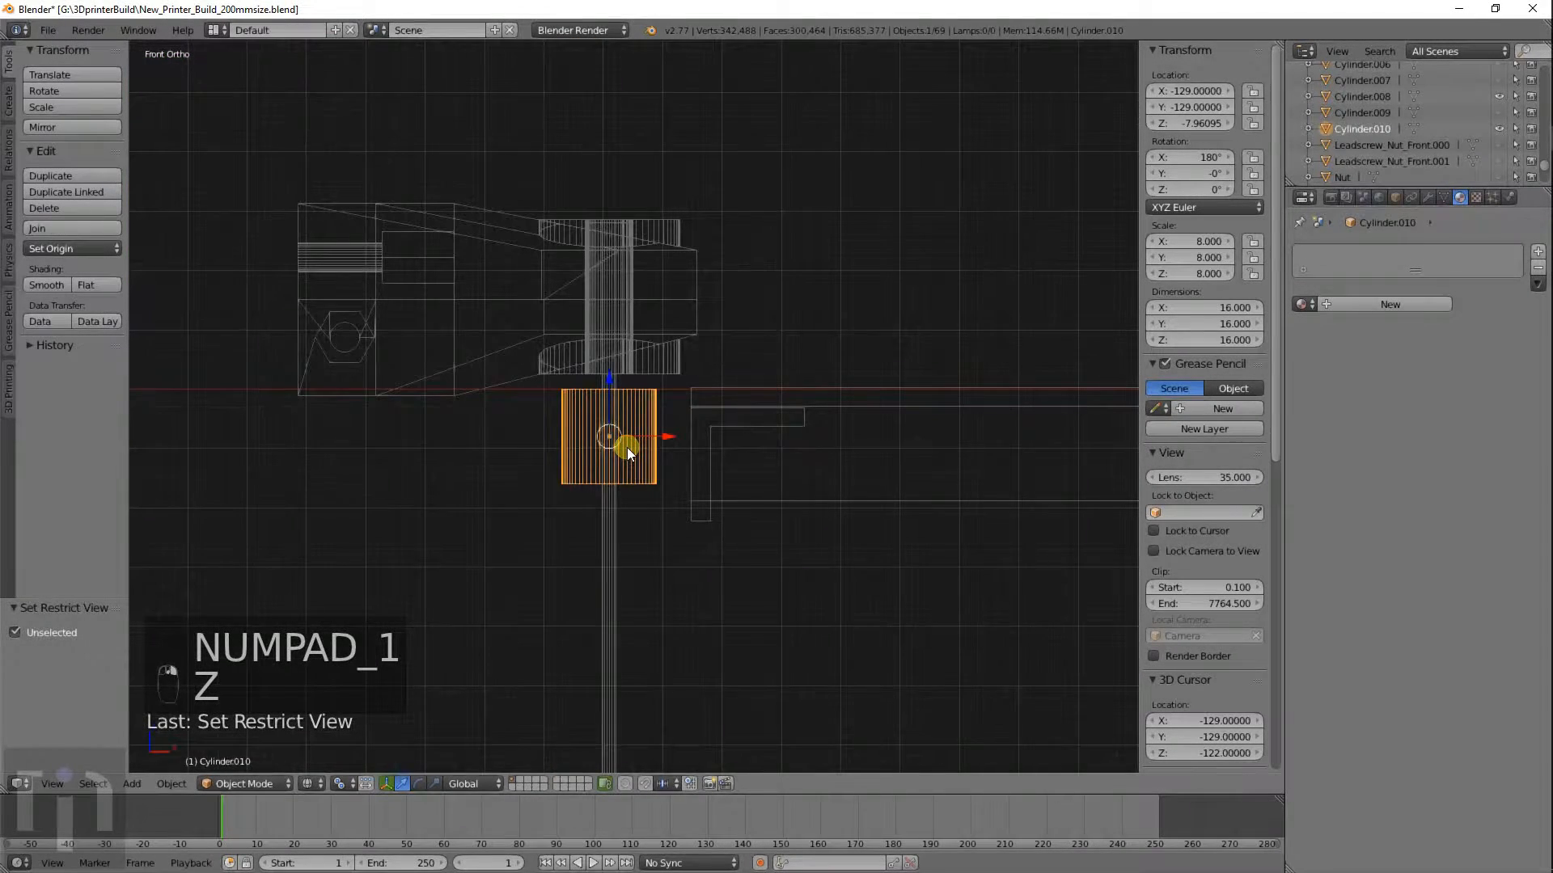
key("KP_7")
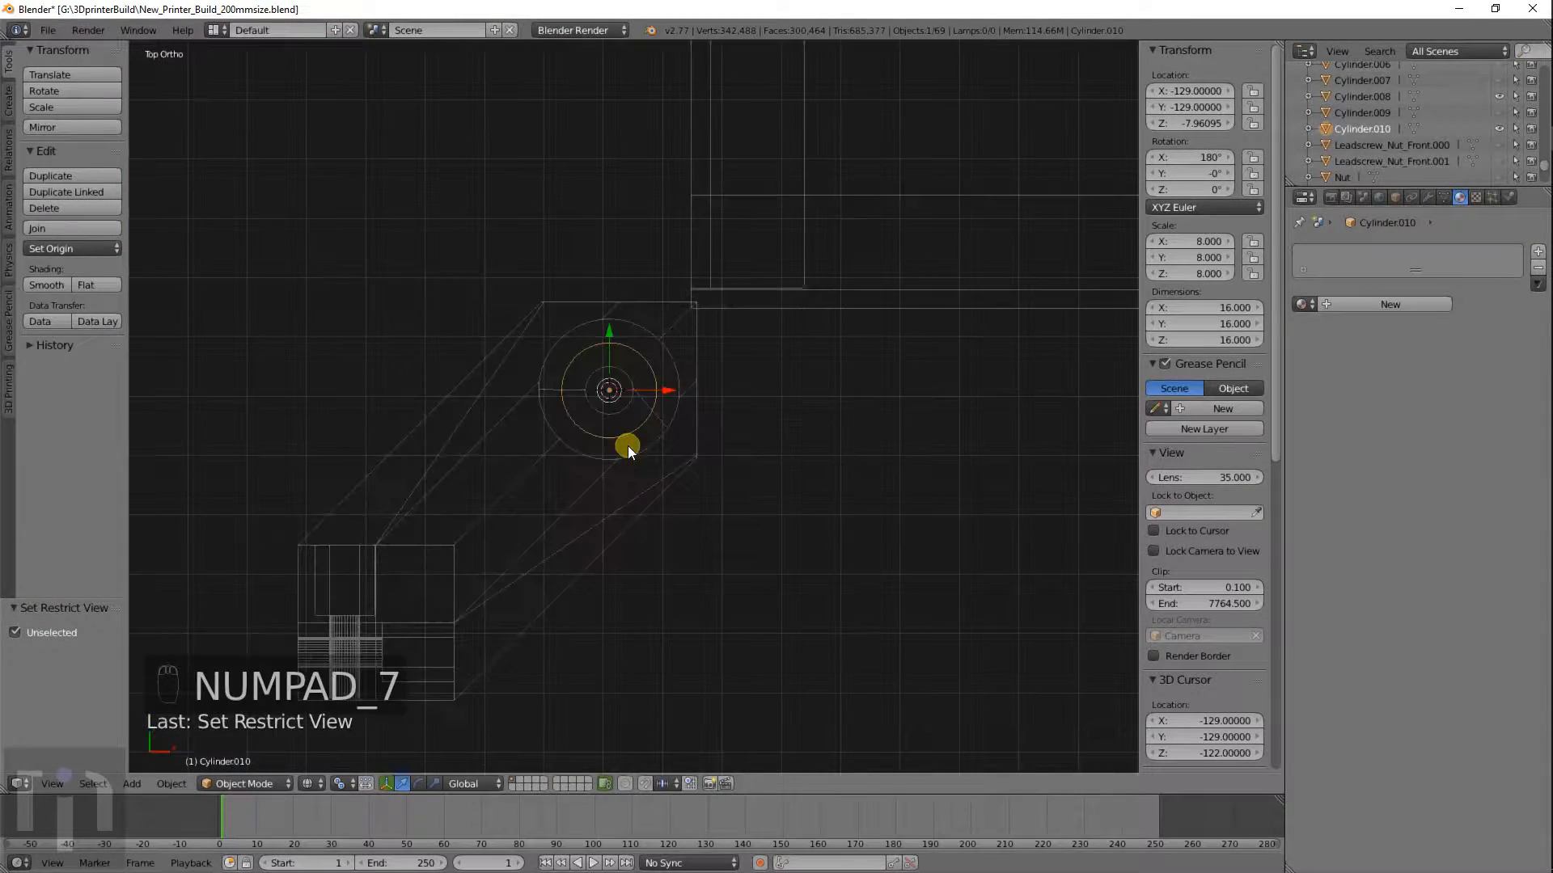
scroll(627, 445, "up", 5)
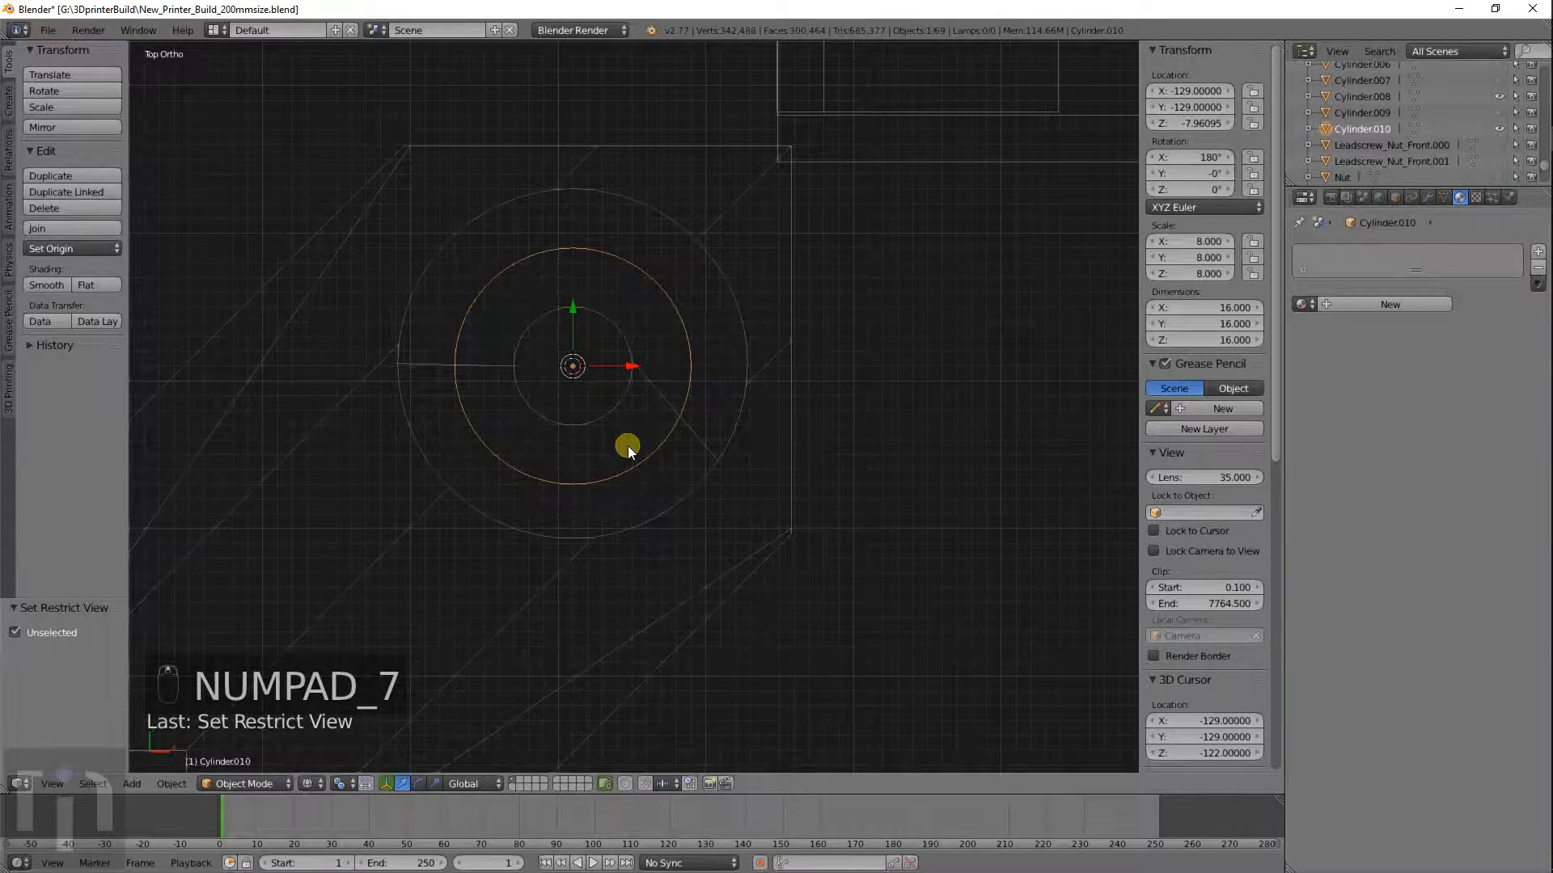
Raise the cylinder along Z by about 0.16 to line its upper end up with the top of the bed frame.
key("KP_1")
scroll(628, 445, "down", 2)
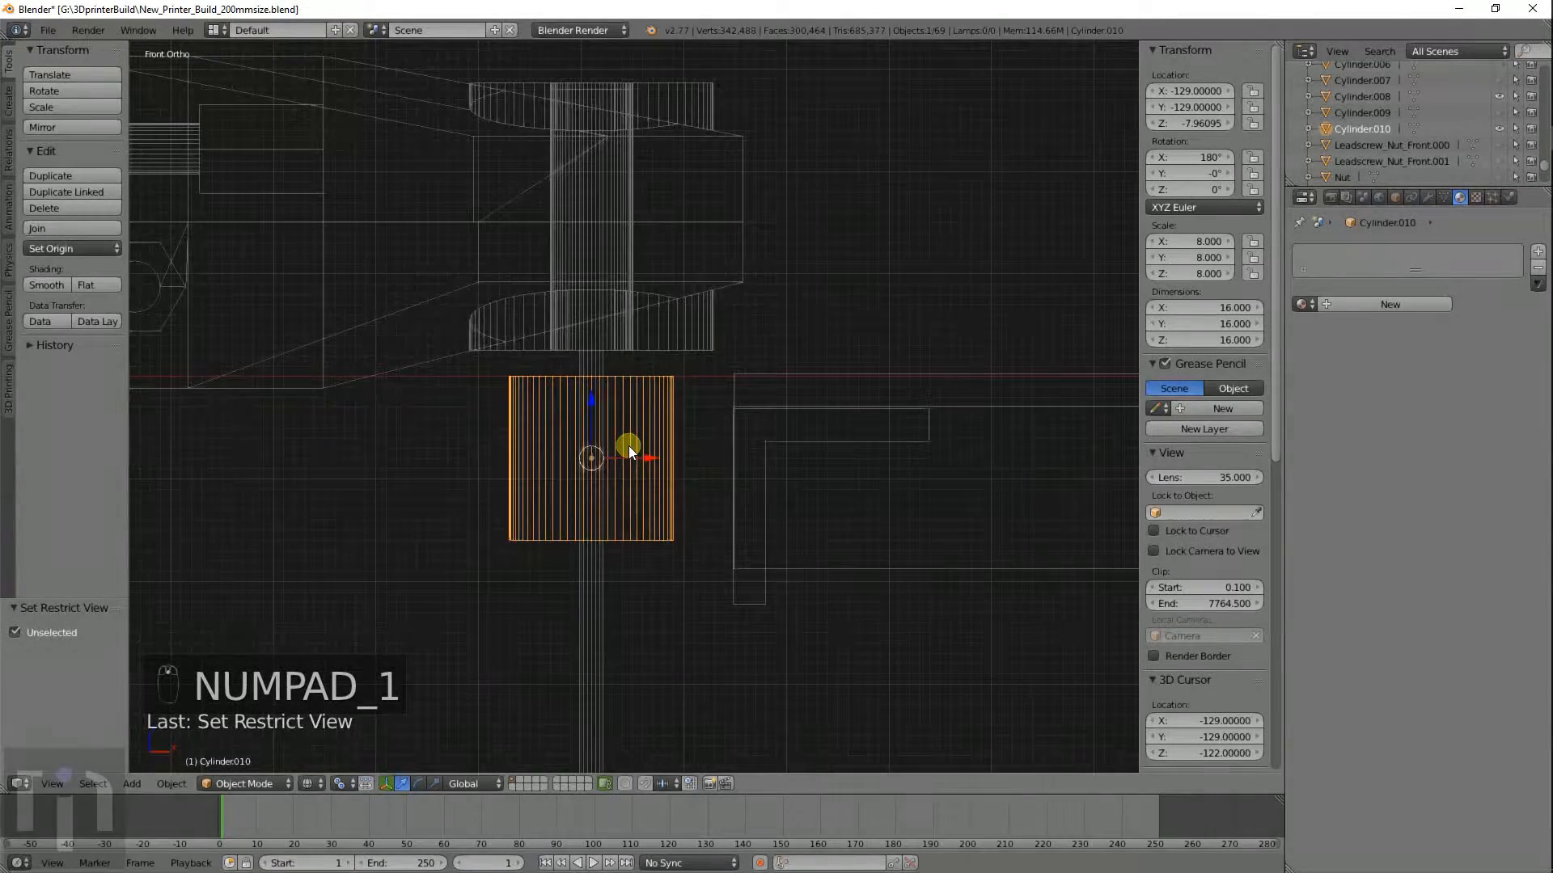
scroll(692, 430, "up", 2)
key("g")
key("x")
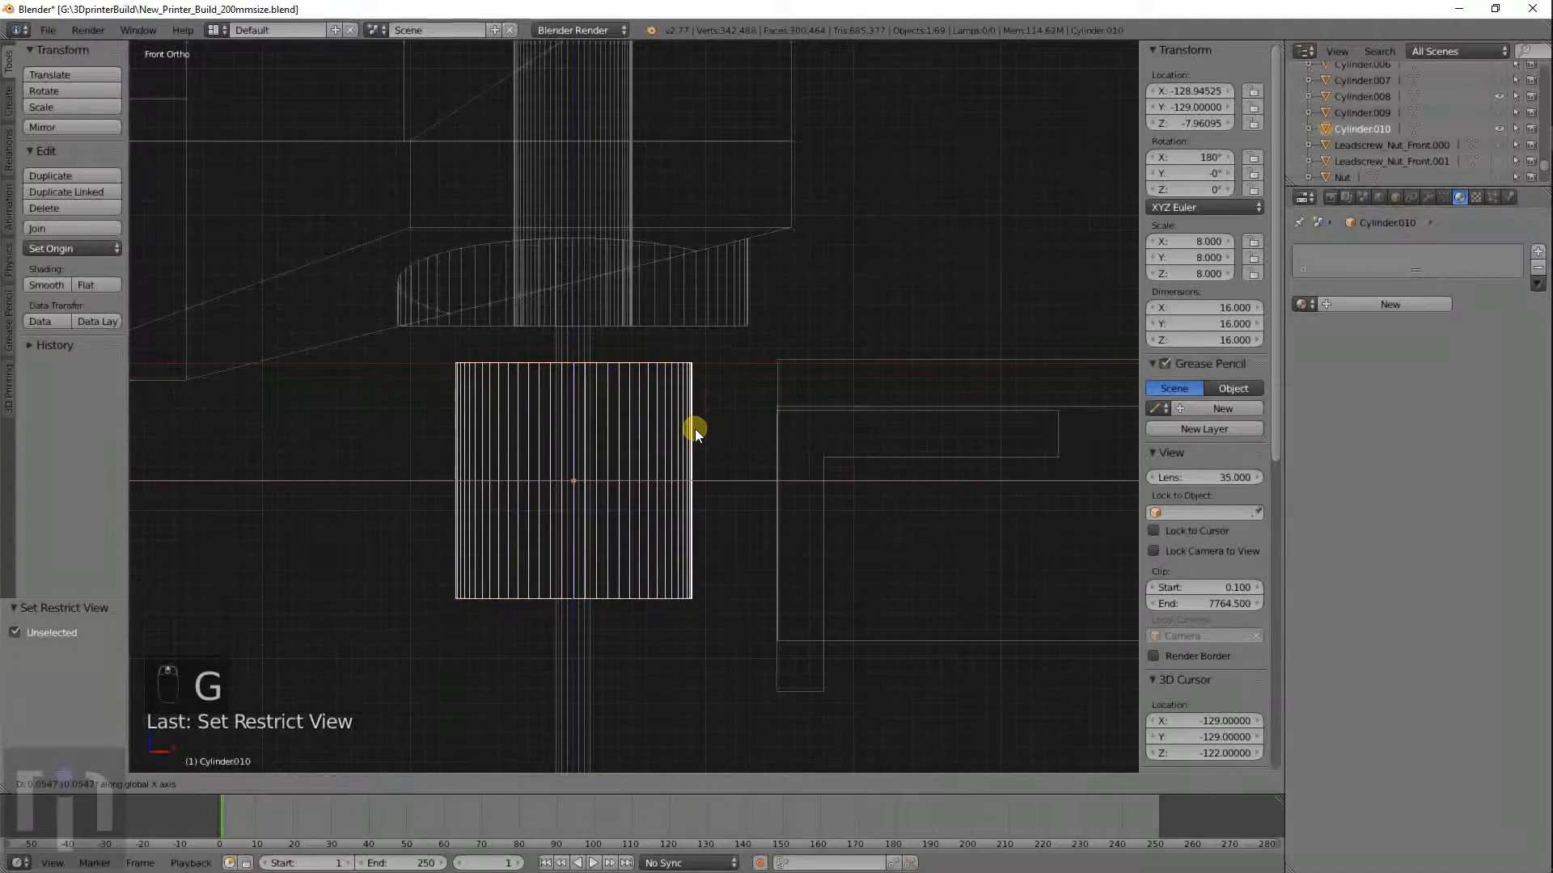
key("z")
left_click(695, 428)
scroll(695, 427, "down", 4)
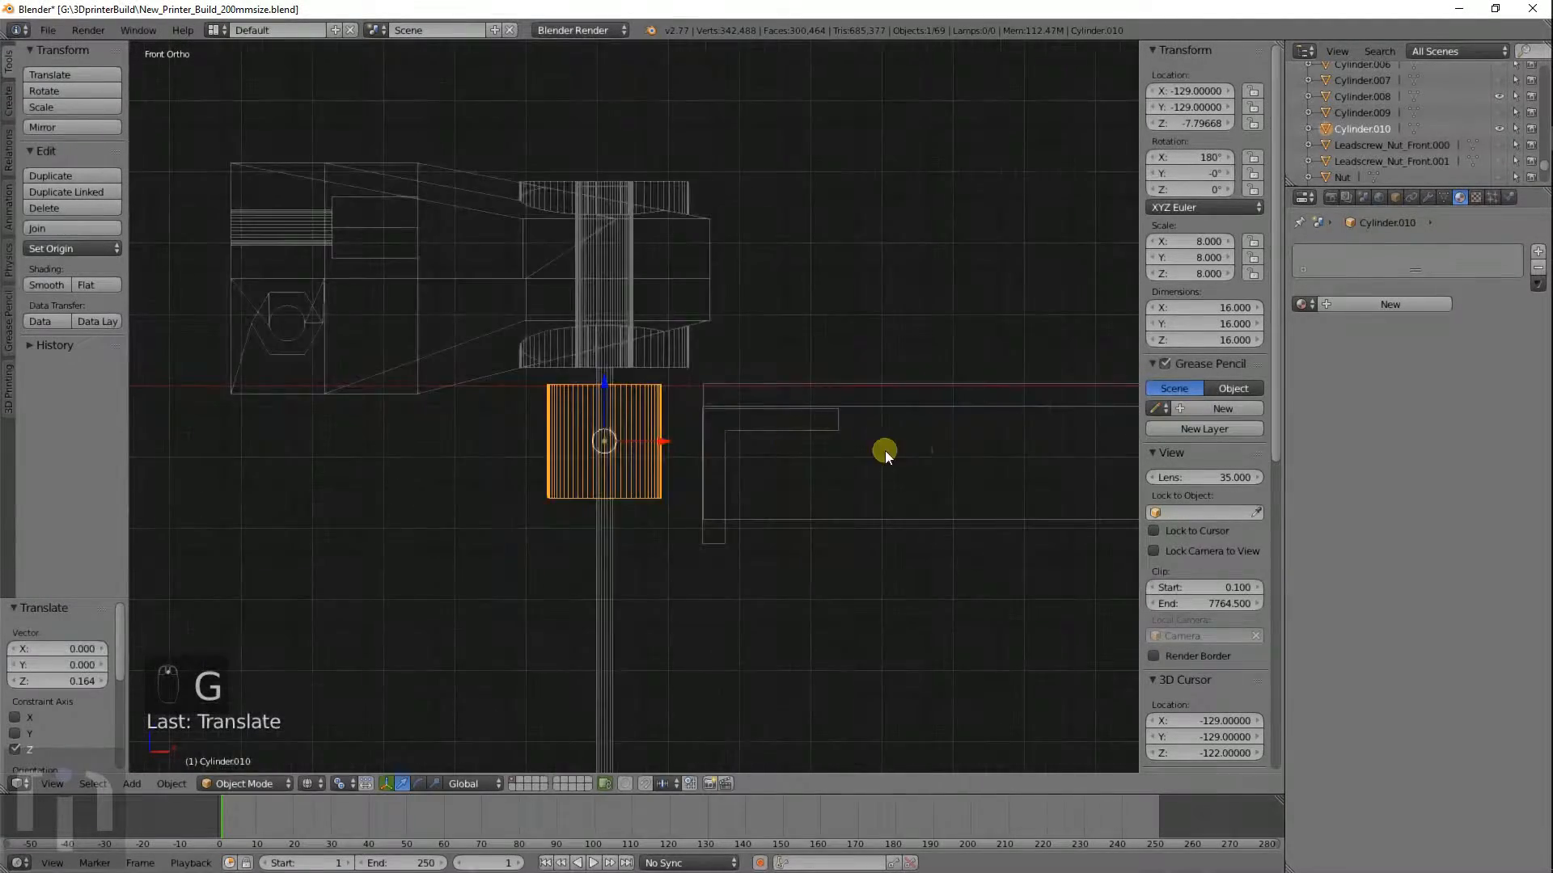
Duplicate the reference cylinder in place on the rod's axis.
scroll(885, 451, "down", 1)
middle_click_drag(922, 444, 957, 494, "shift")
scroll(591, 562, "up", 6)
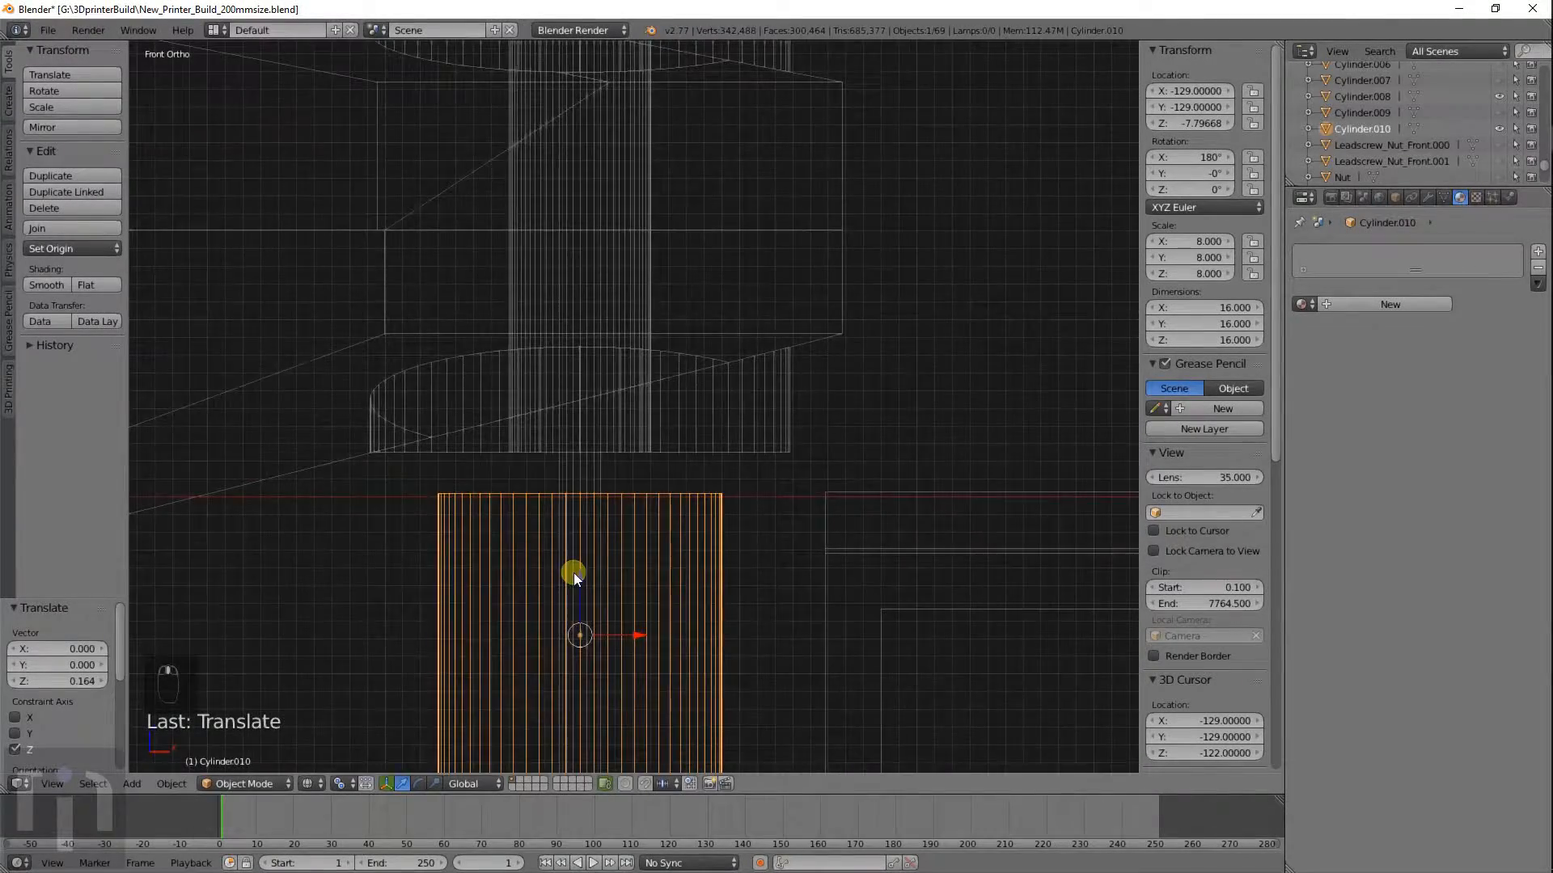
middle_click_drag(573, 573, 585, 433, "shift")
scroll(596, 514, "up", 3)
scroll(595, 513, "down", 3)
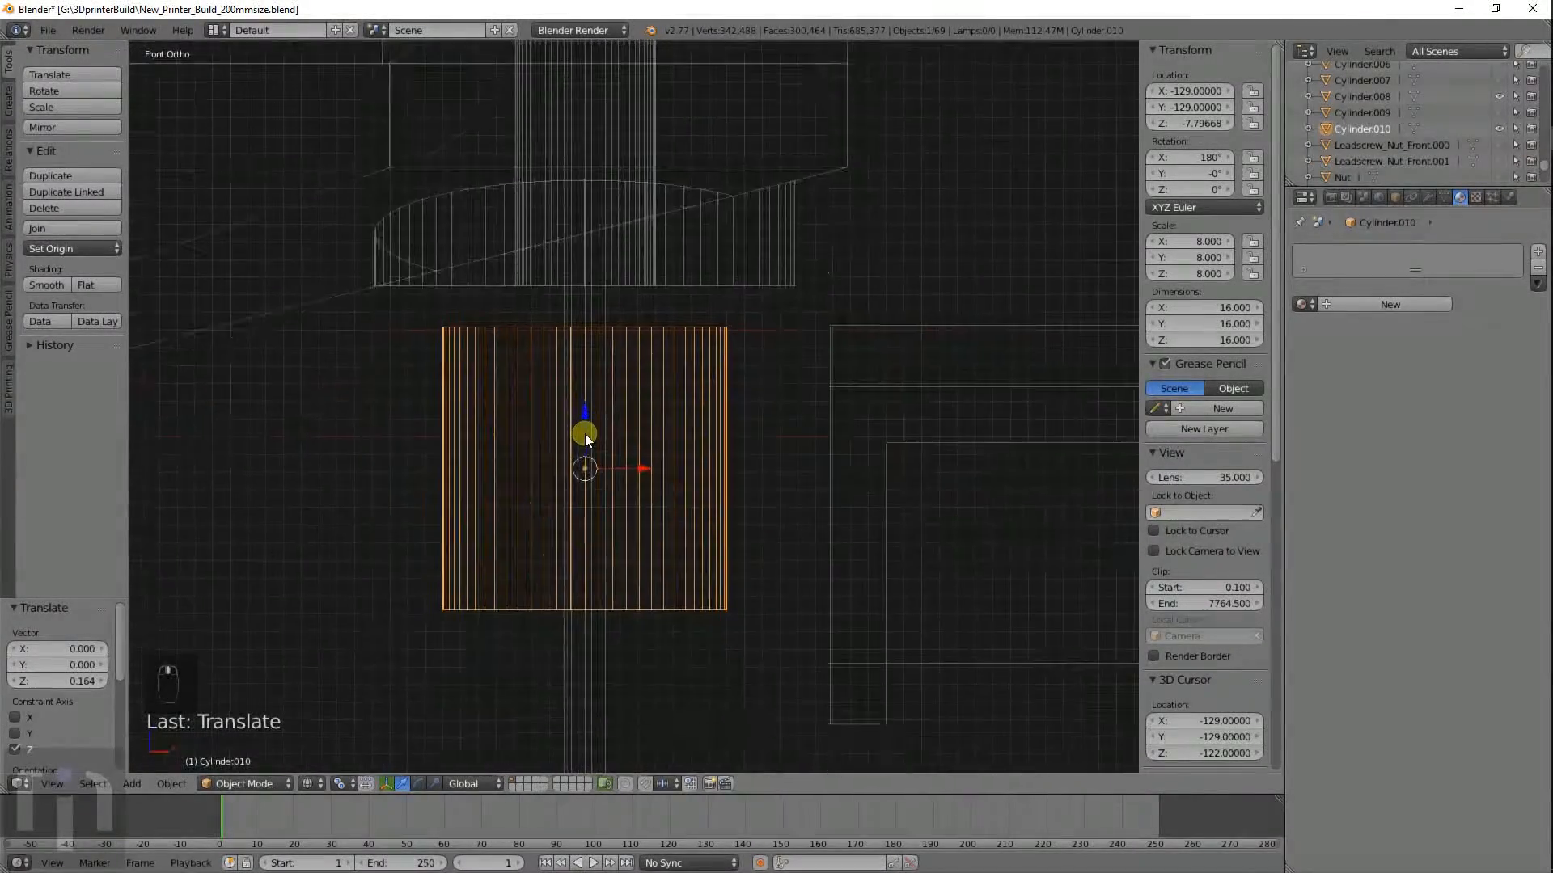
key("KP_7")
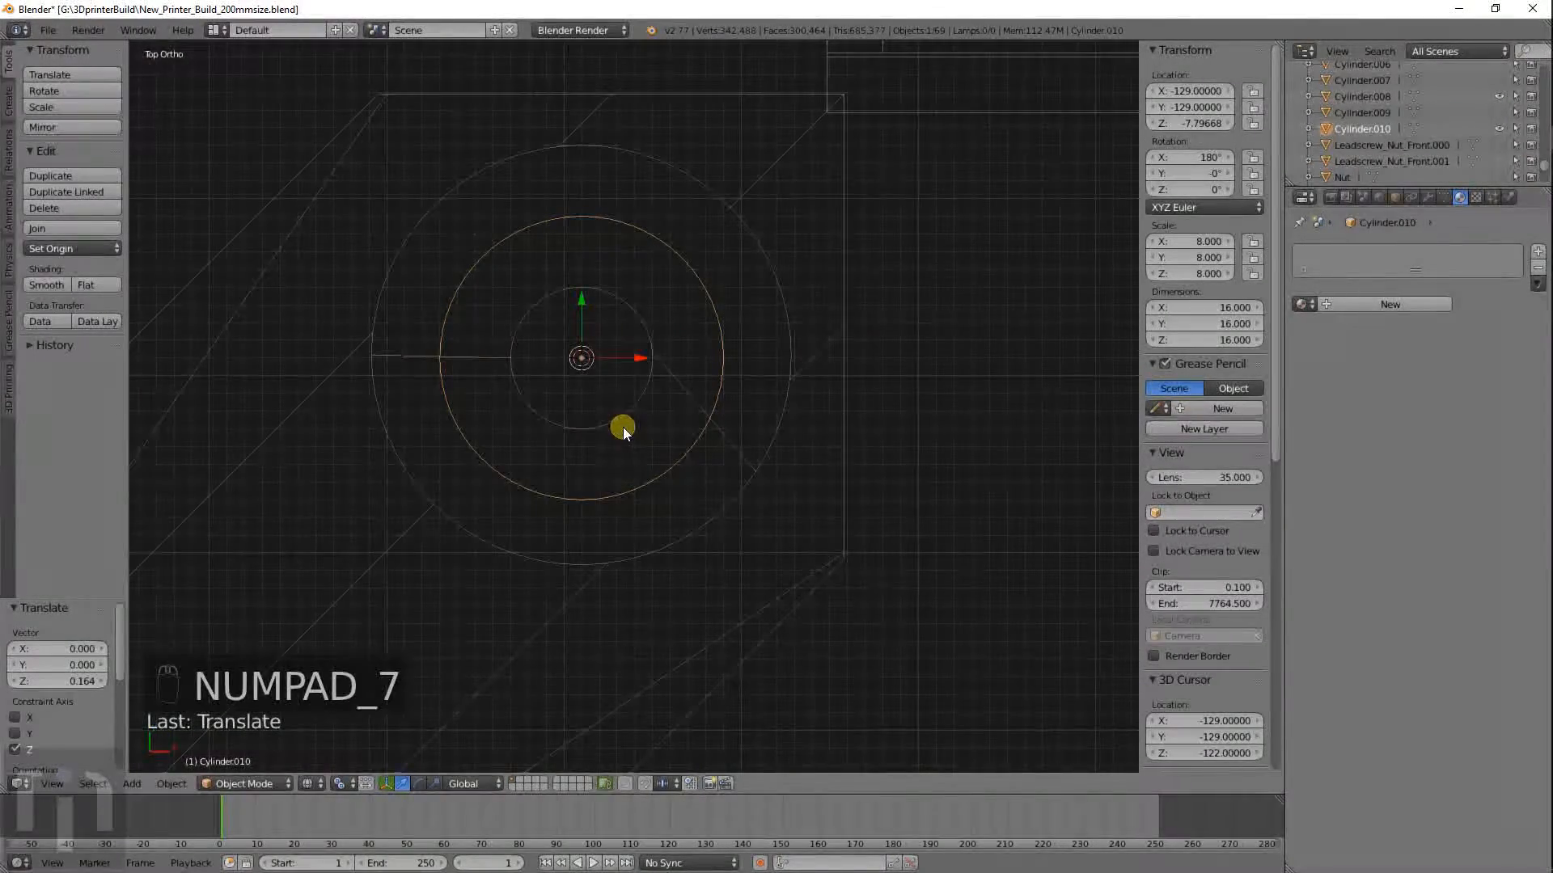
scroll(625, 428, "down", 3)
key("shift+d")
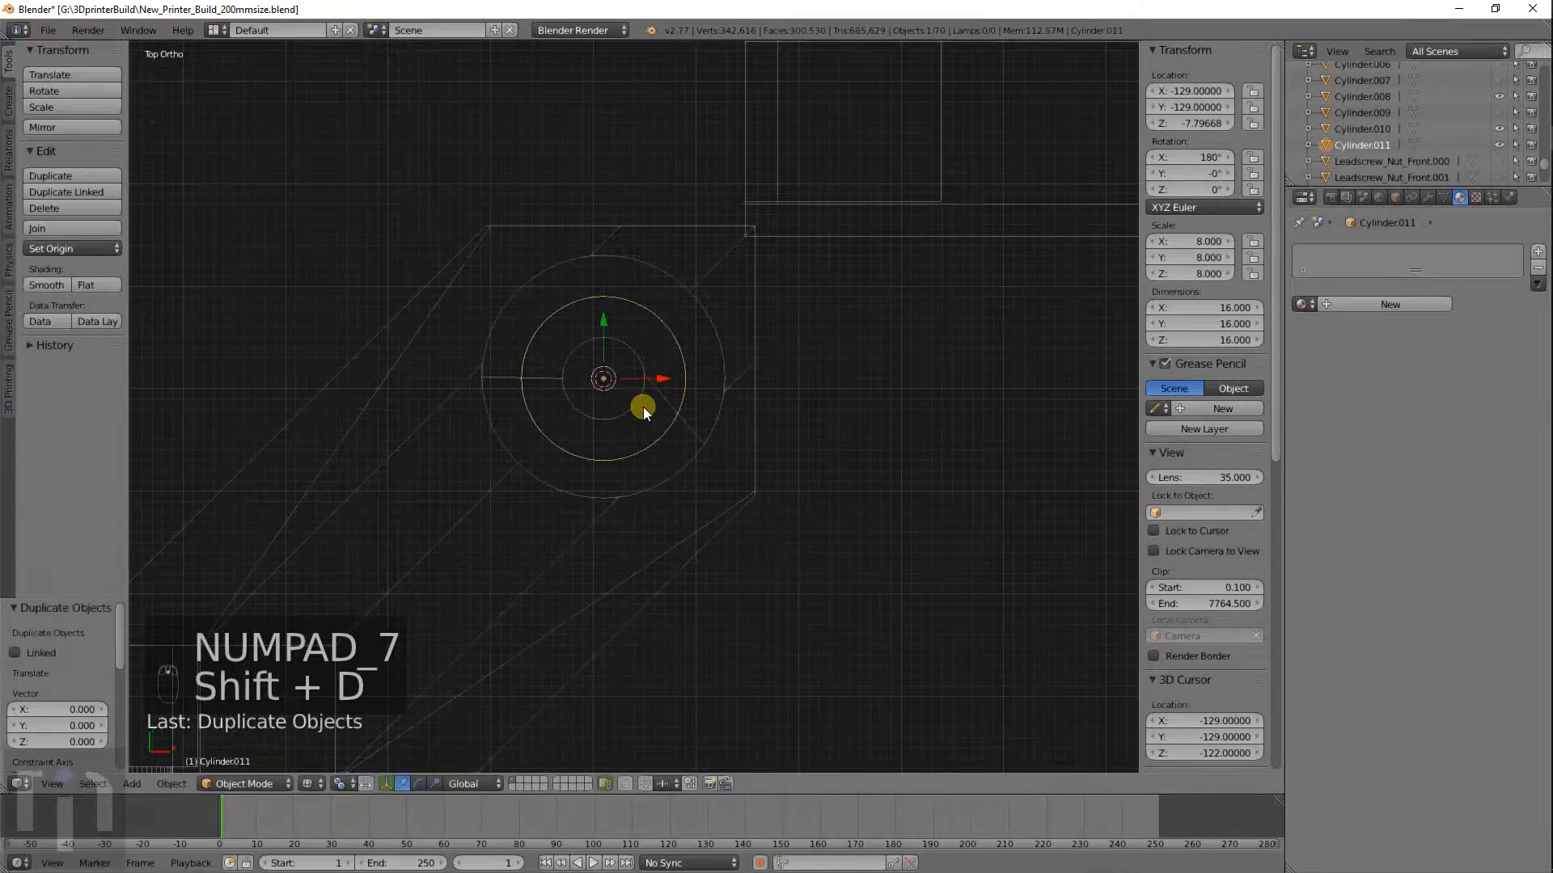
Scale the duplicated cylinder in X and Y only, to a diameter of about 27 units, keeping its height.
key("s")
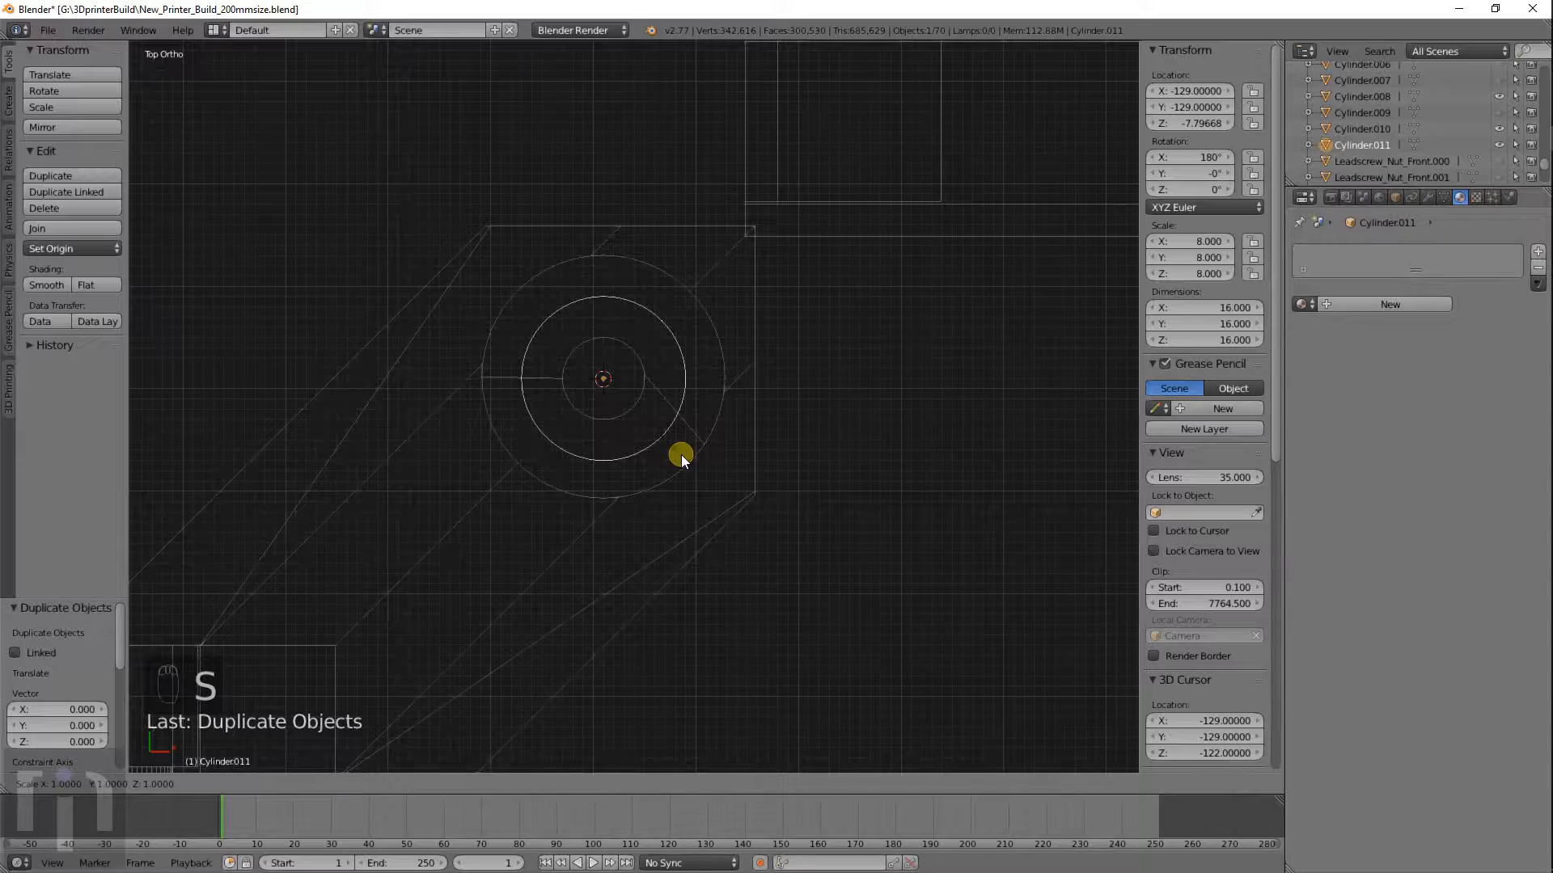
key("shift+z")
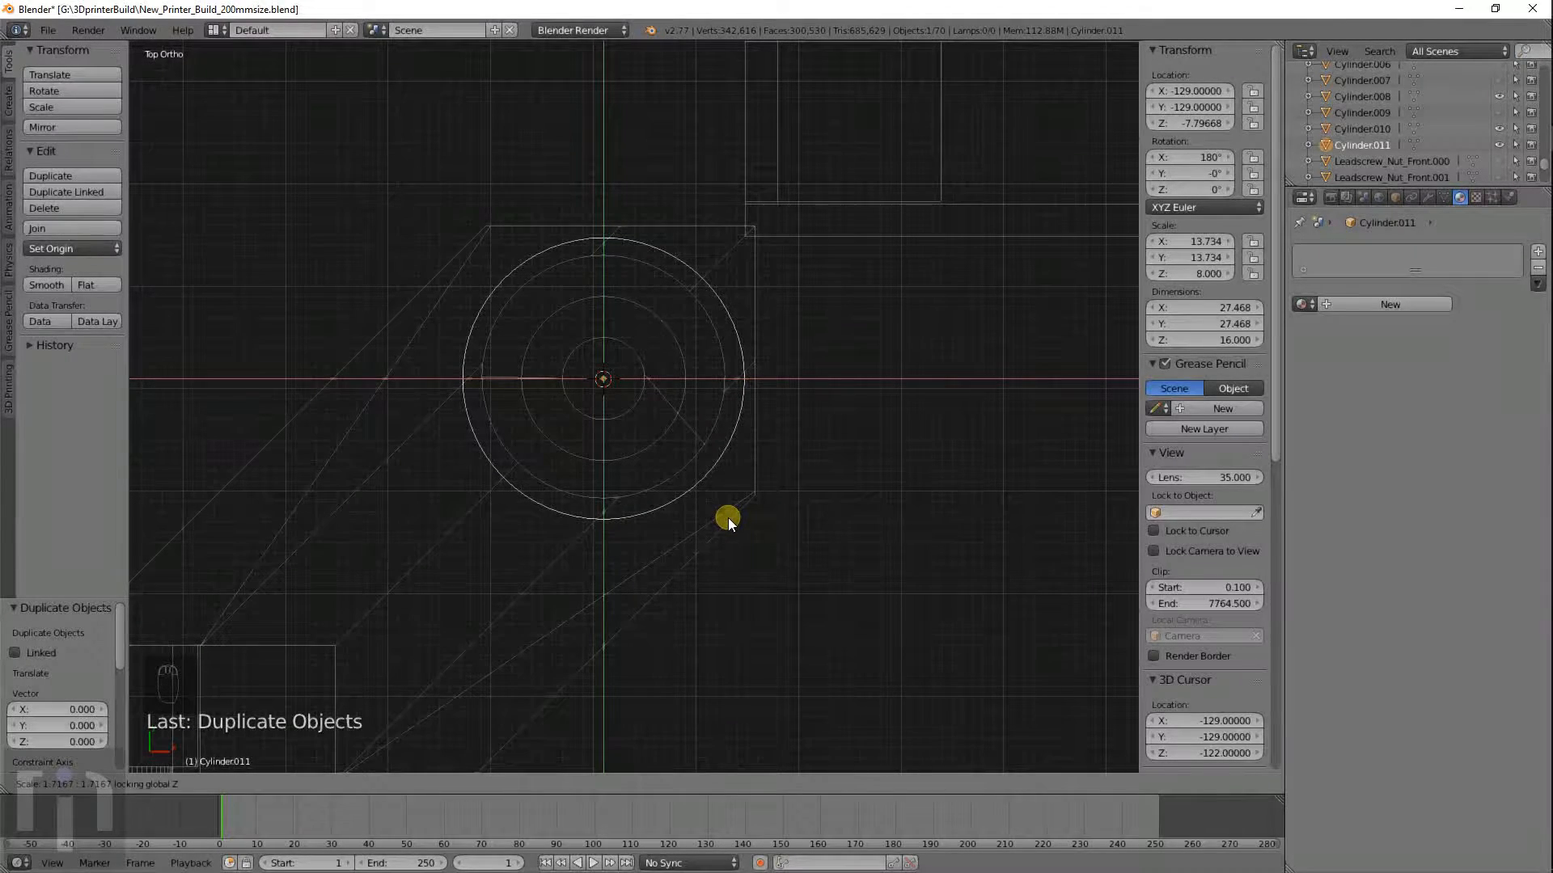
left_click(727, 516)
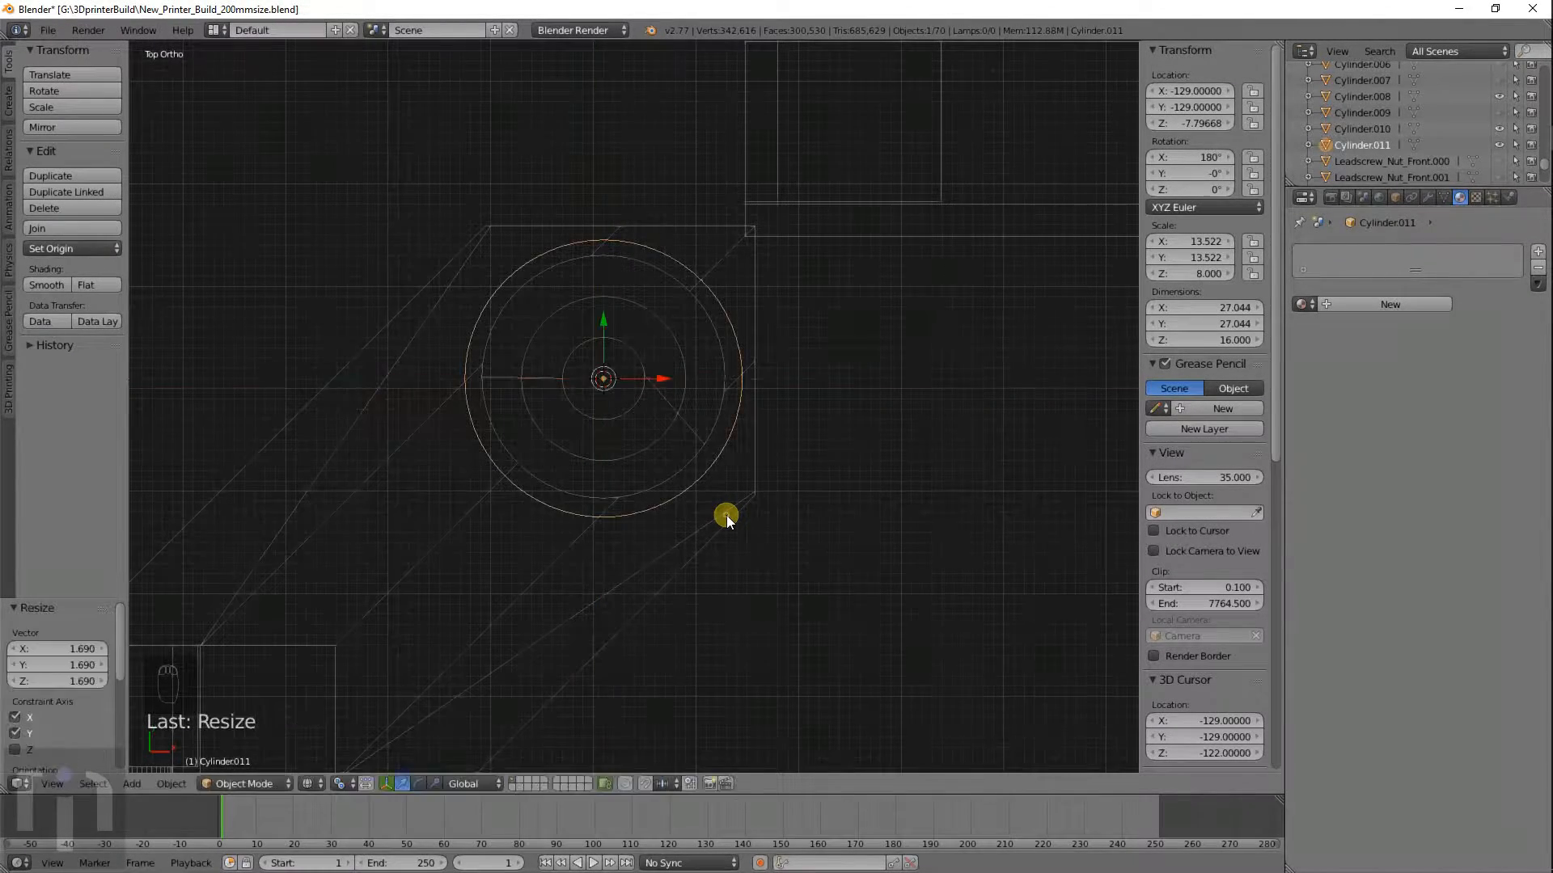
Add a cube, scale it uniformly to about 8.8 units, and place it beside the outer corner of the bed frame in top view.
key("KP_1")
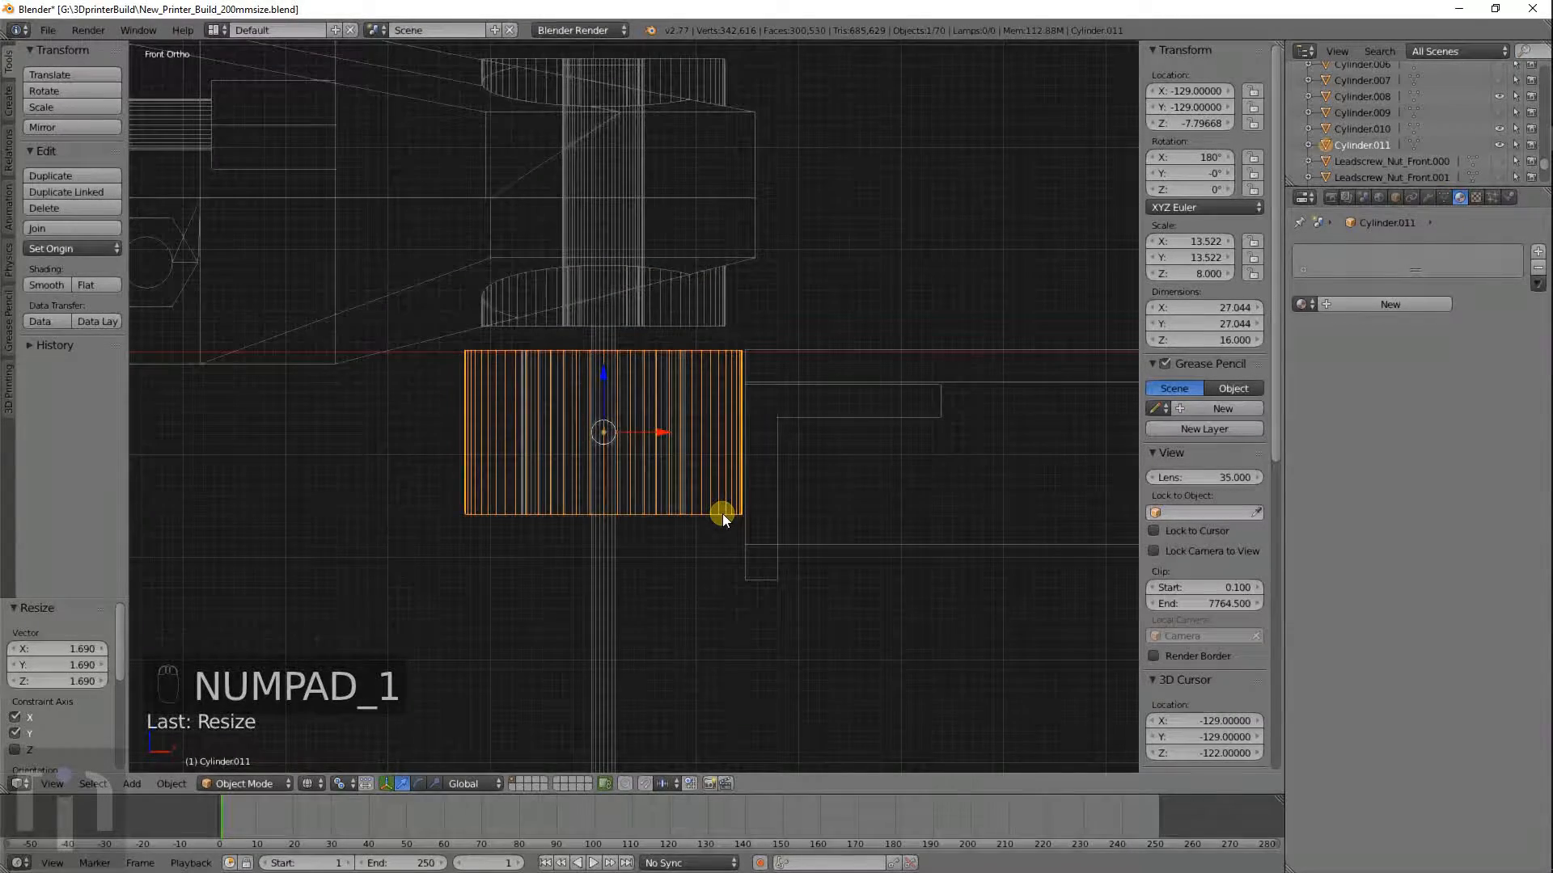
scroll(721, 513, "up", 3)
scroll(794, 444, "down", 4)
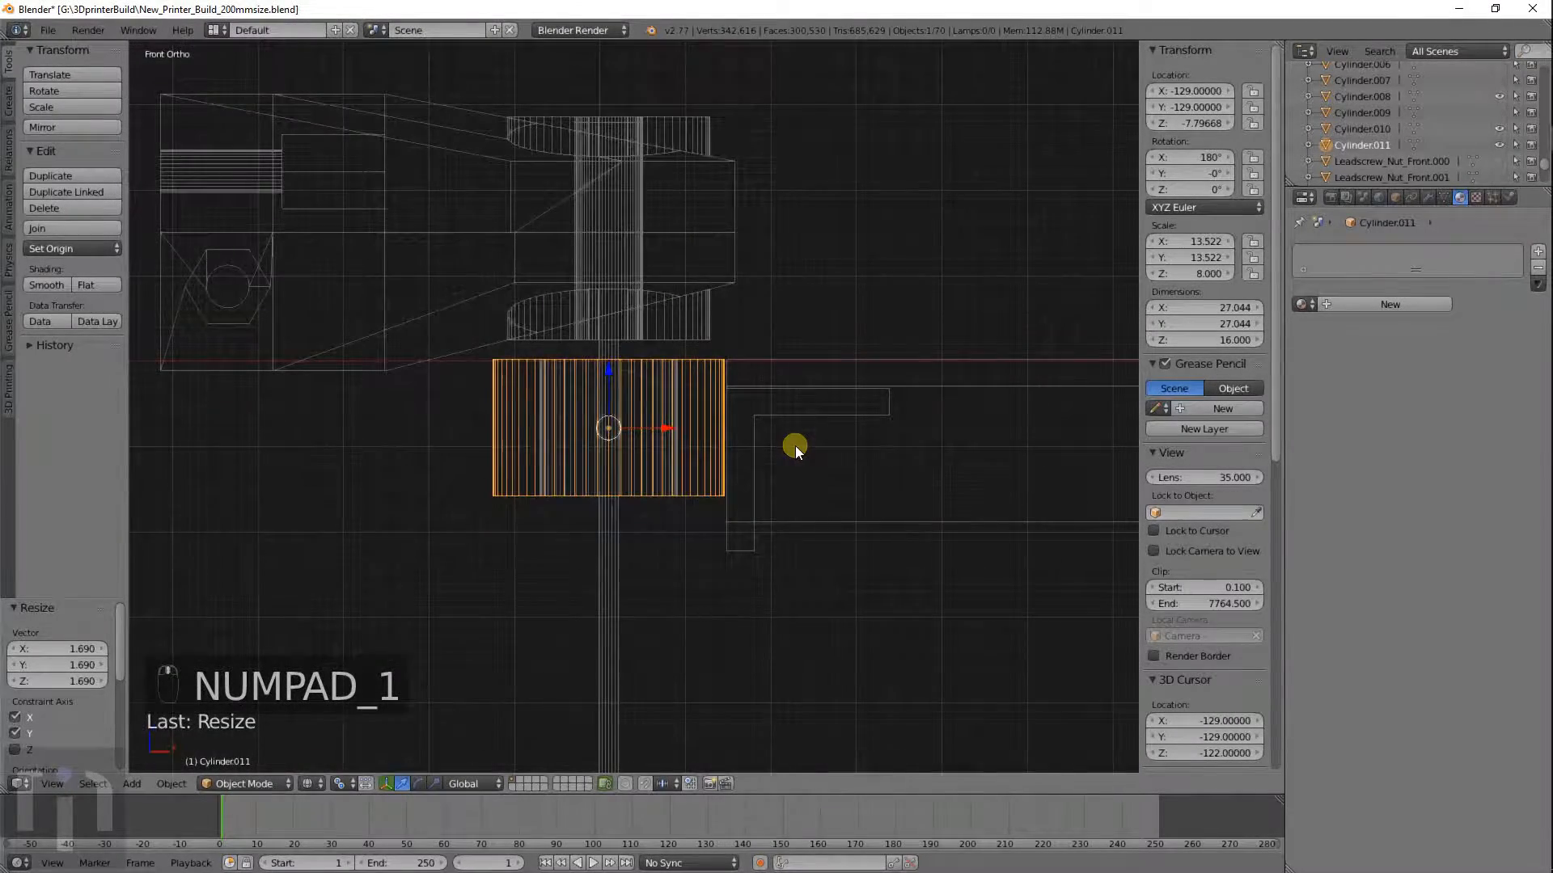
key("KP_7")
middle_click_drag(756, 368, 721, 401, "shift")
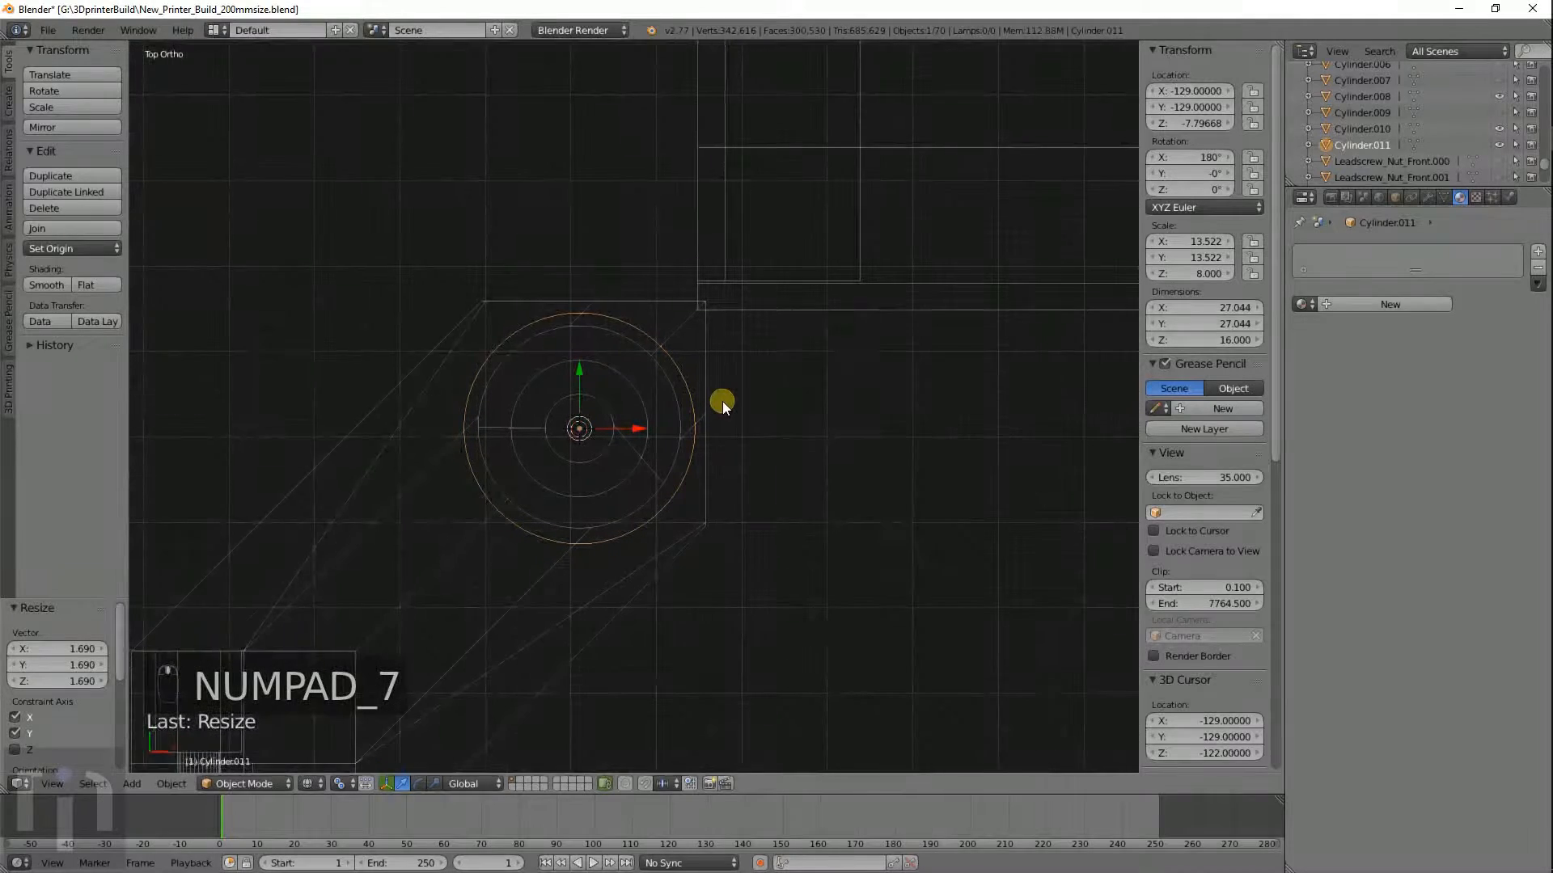
scroll(722, 402, "down", 1, "shift")
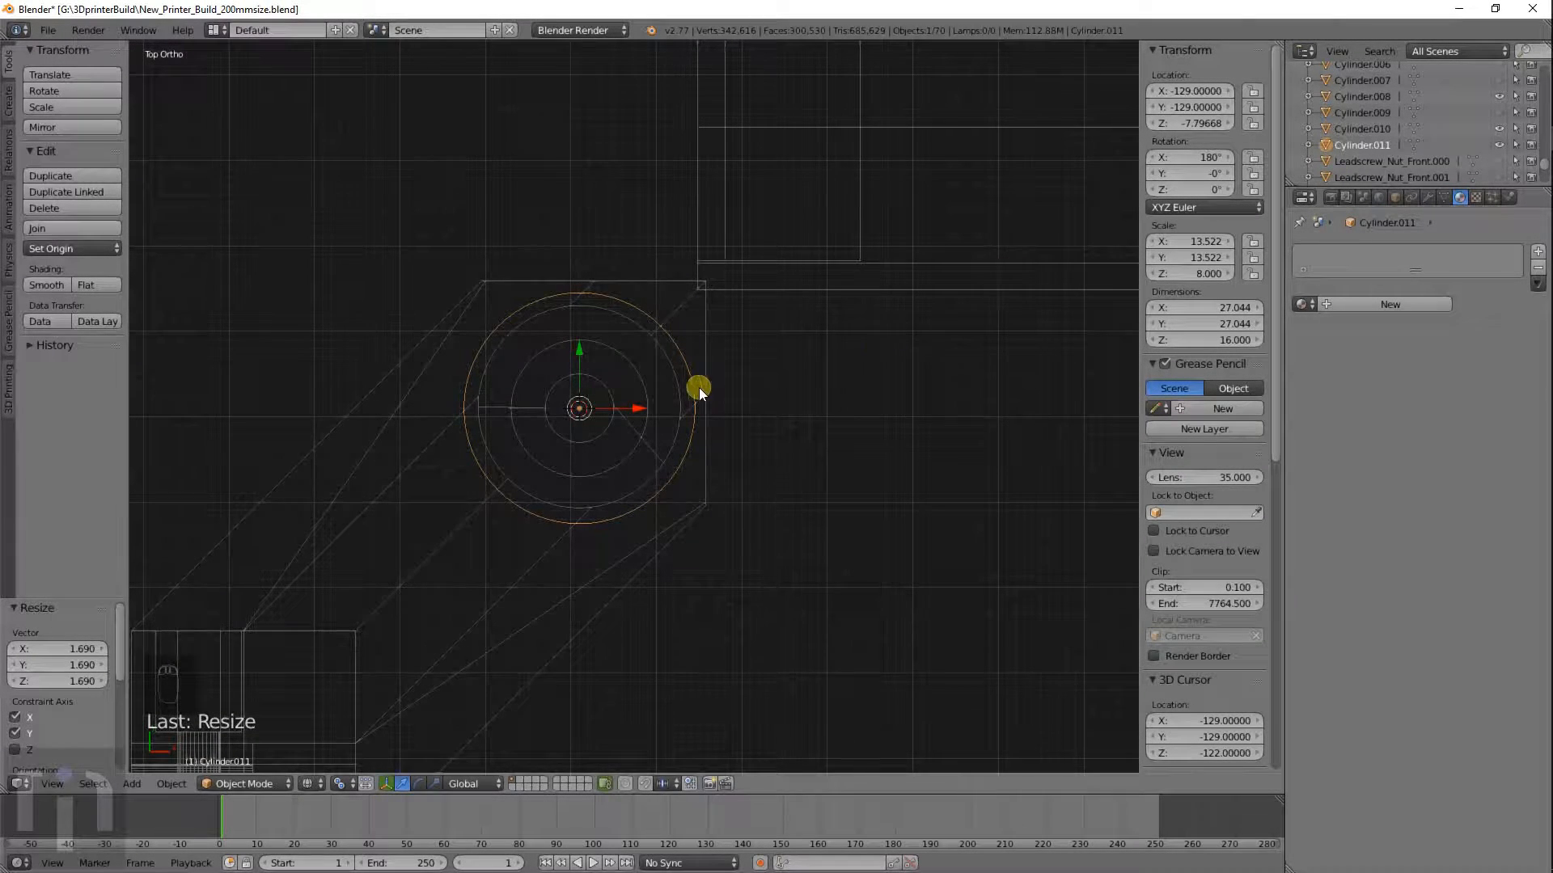
middle_click_drag(699, 387, 621, 431, "shift")
key("shift+a")
mouse_move(635, 432)
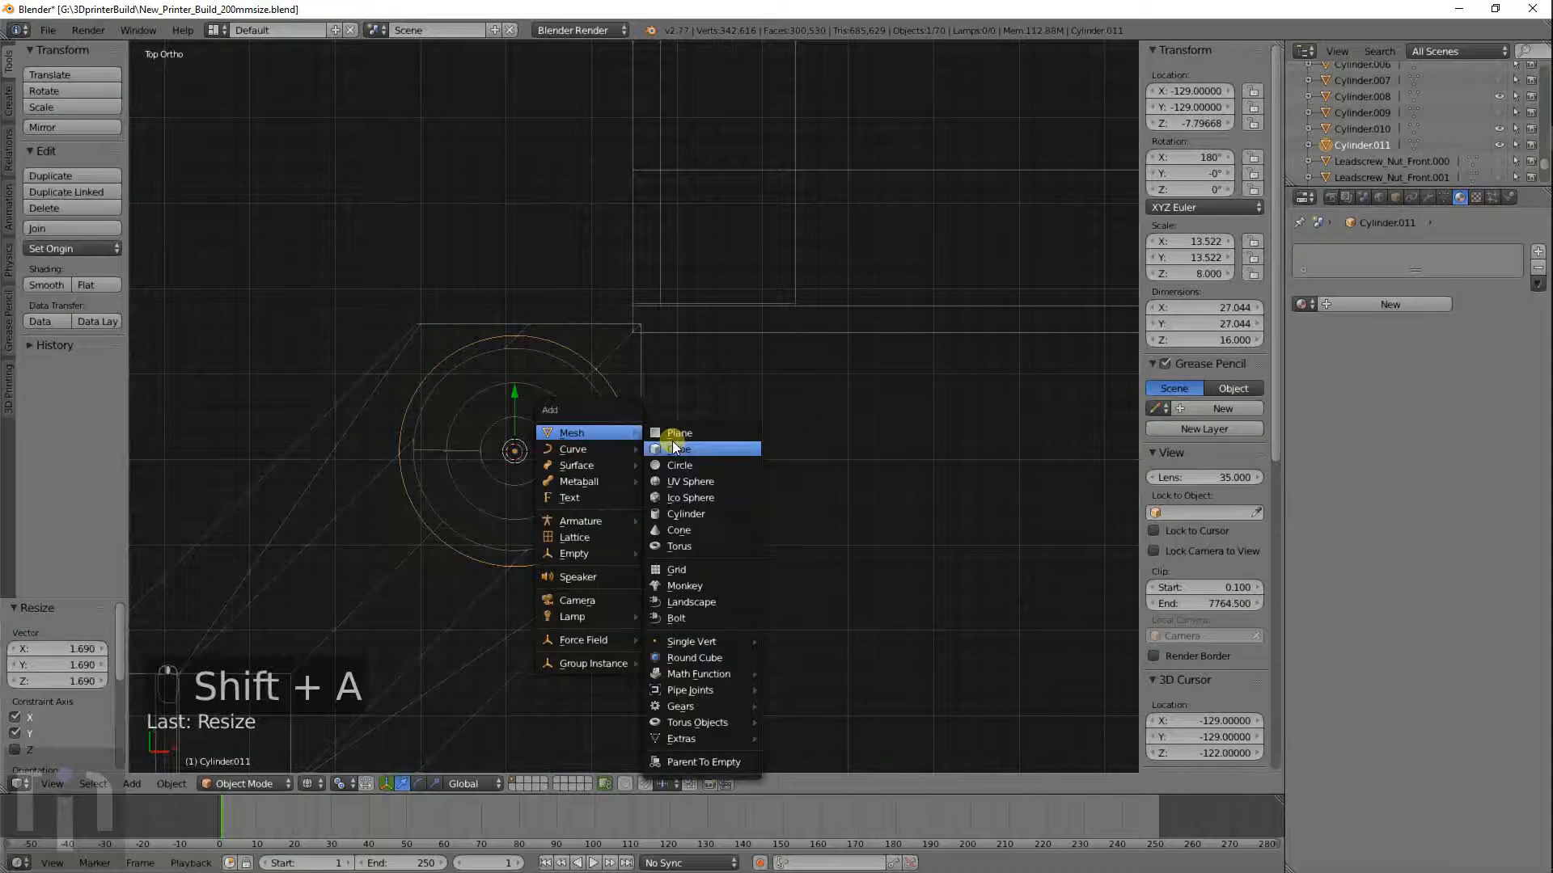
left_click(674, 447)
key("s")
left_click(934, 110)
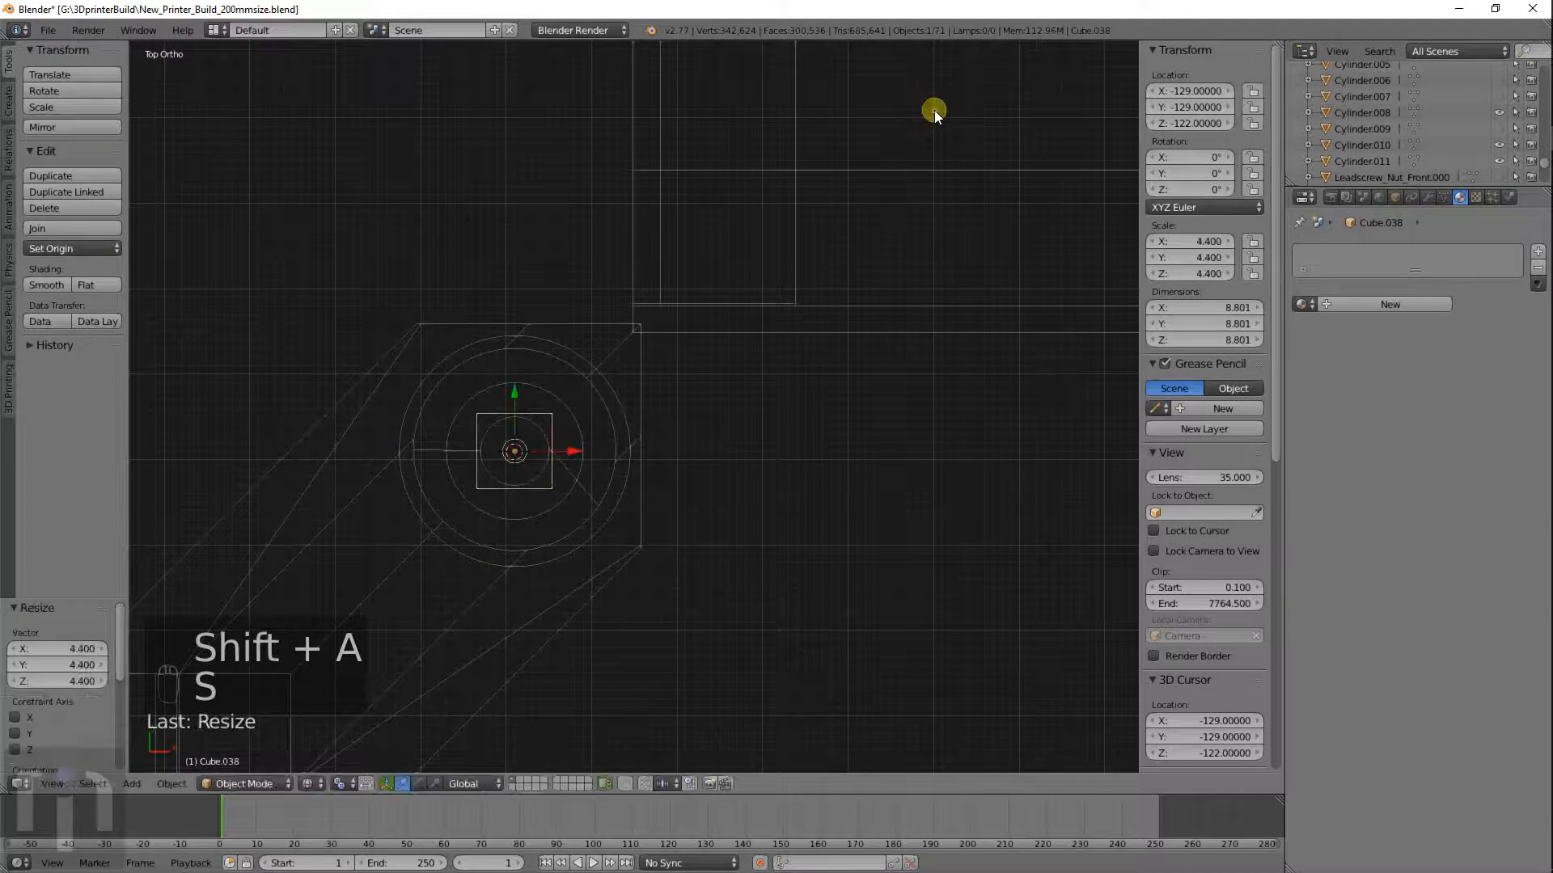
key("g")
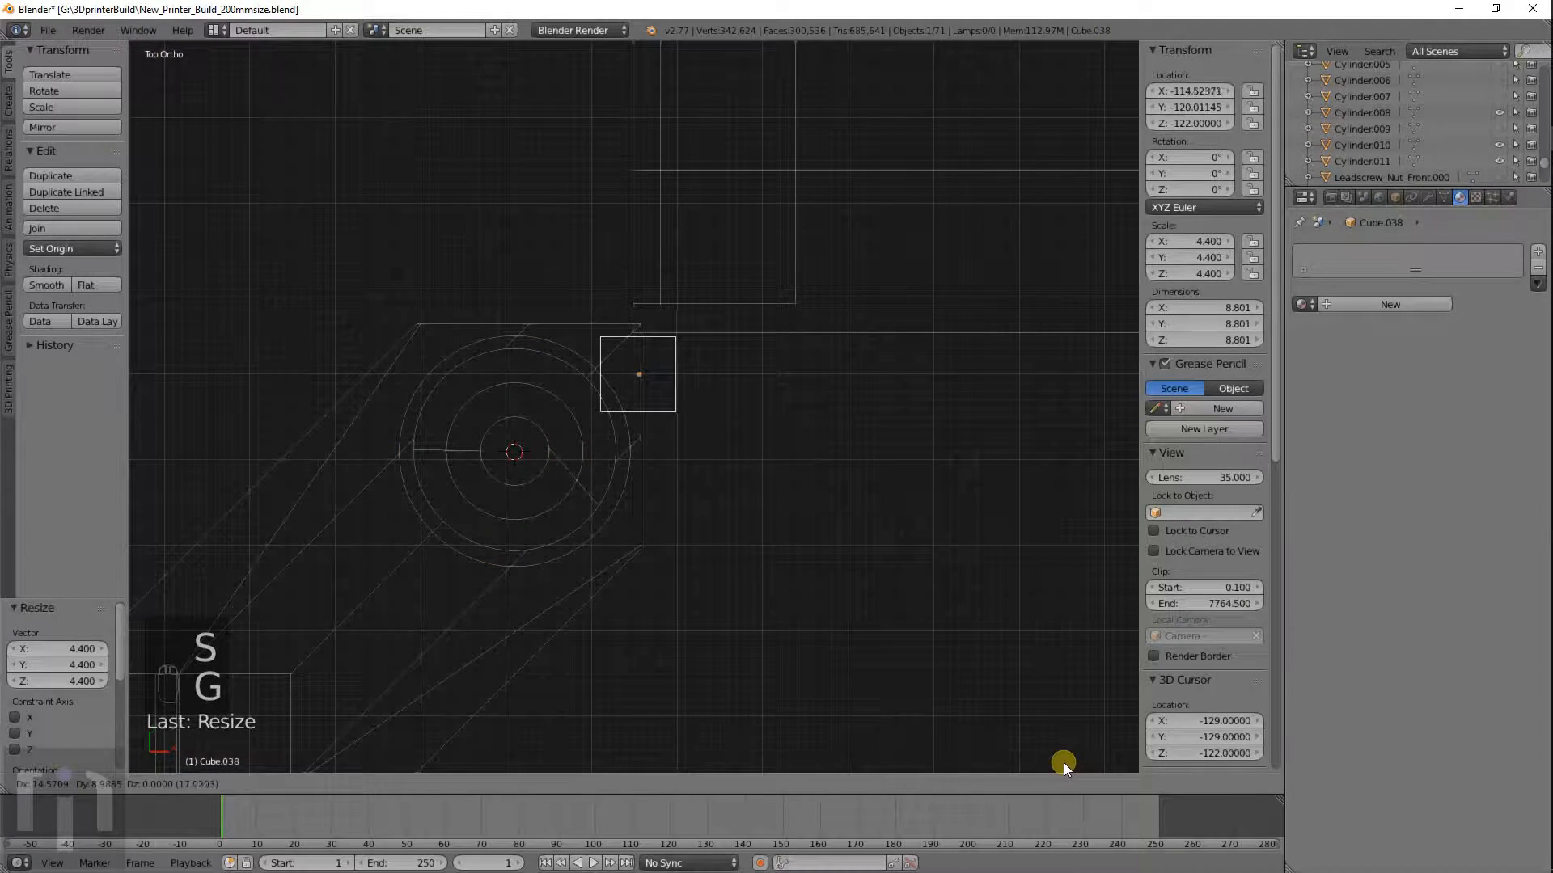
left_click(1059, 757)
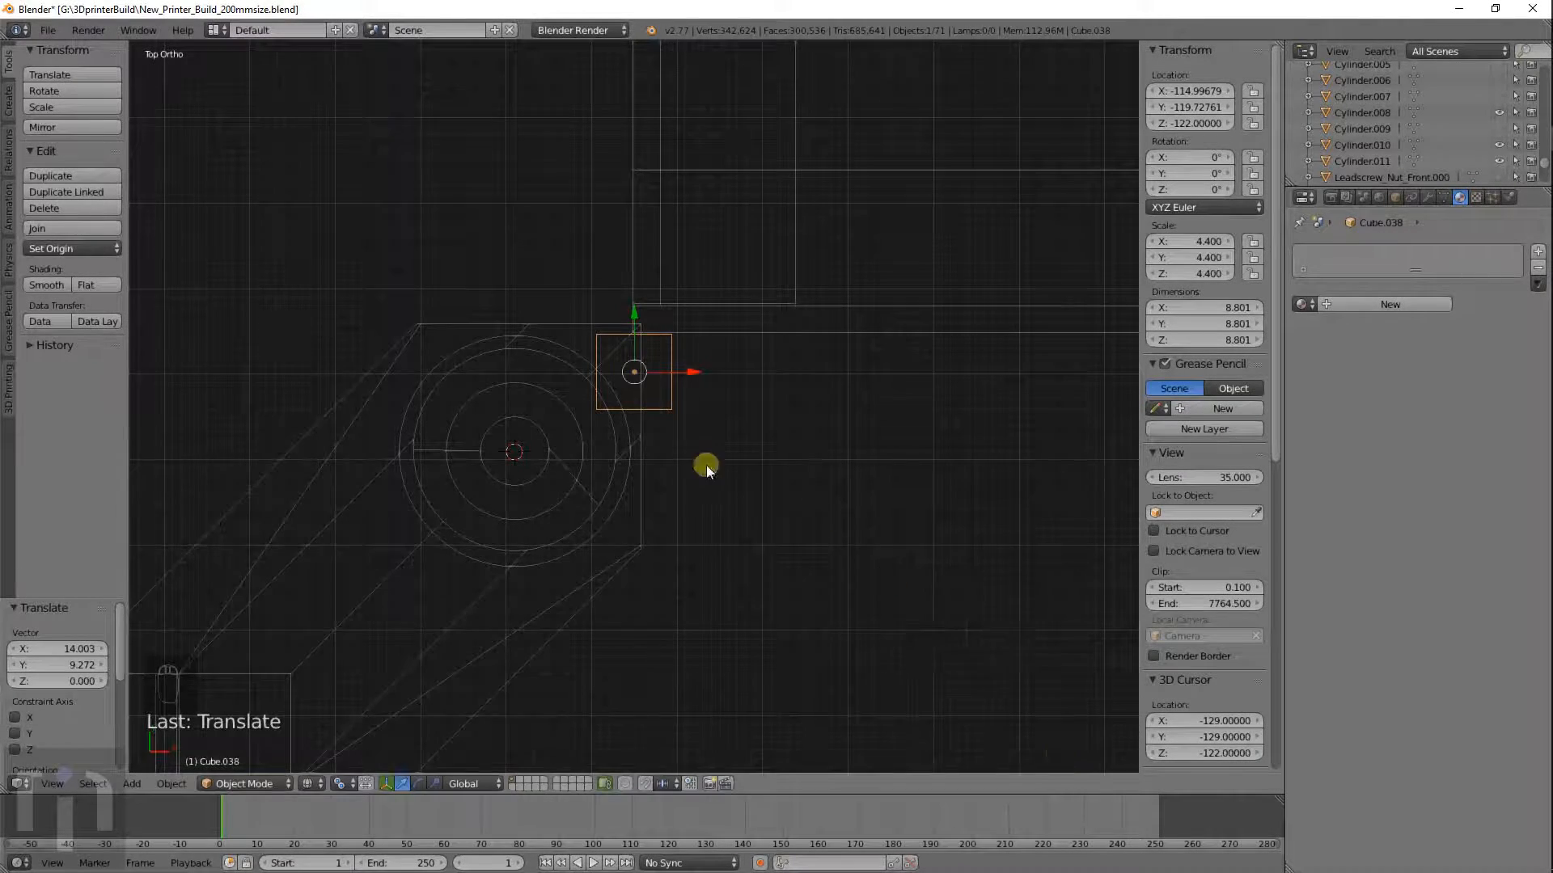
Stretch the cube along X to about 35.7 units and shift it about 4.3 units along X to overlap the cylinder.
scroll(706, 465, "up", 4)
scroll(596, 523, "down", 3)
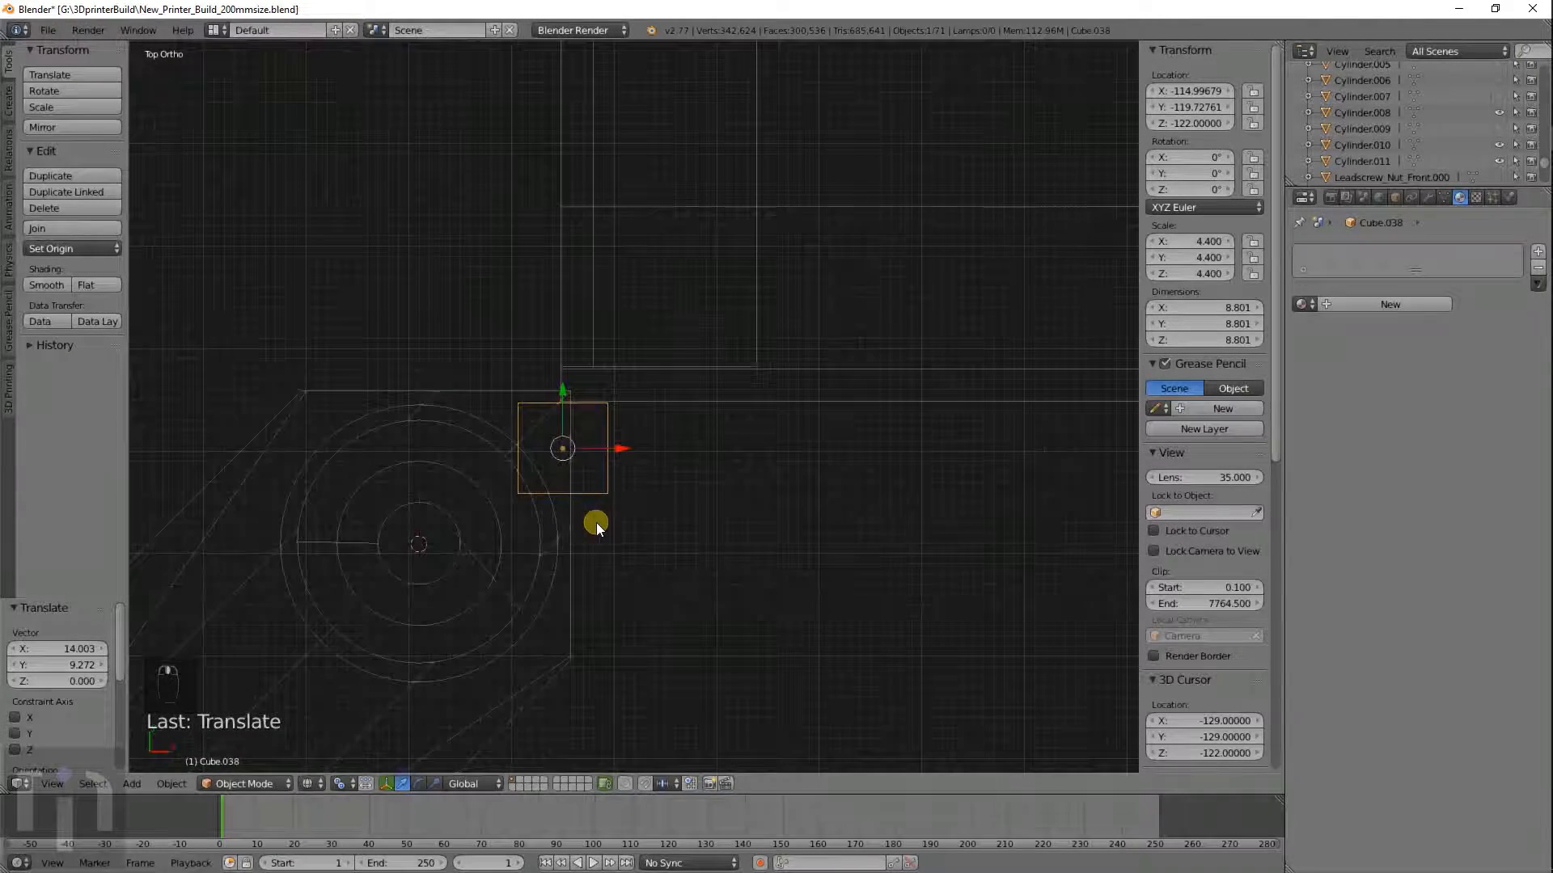
key("s")
key("x")
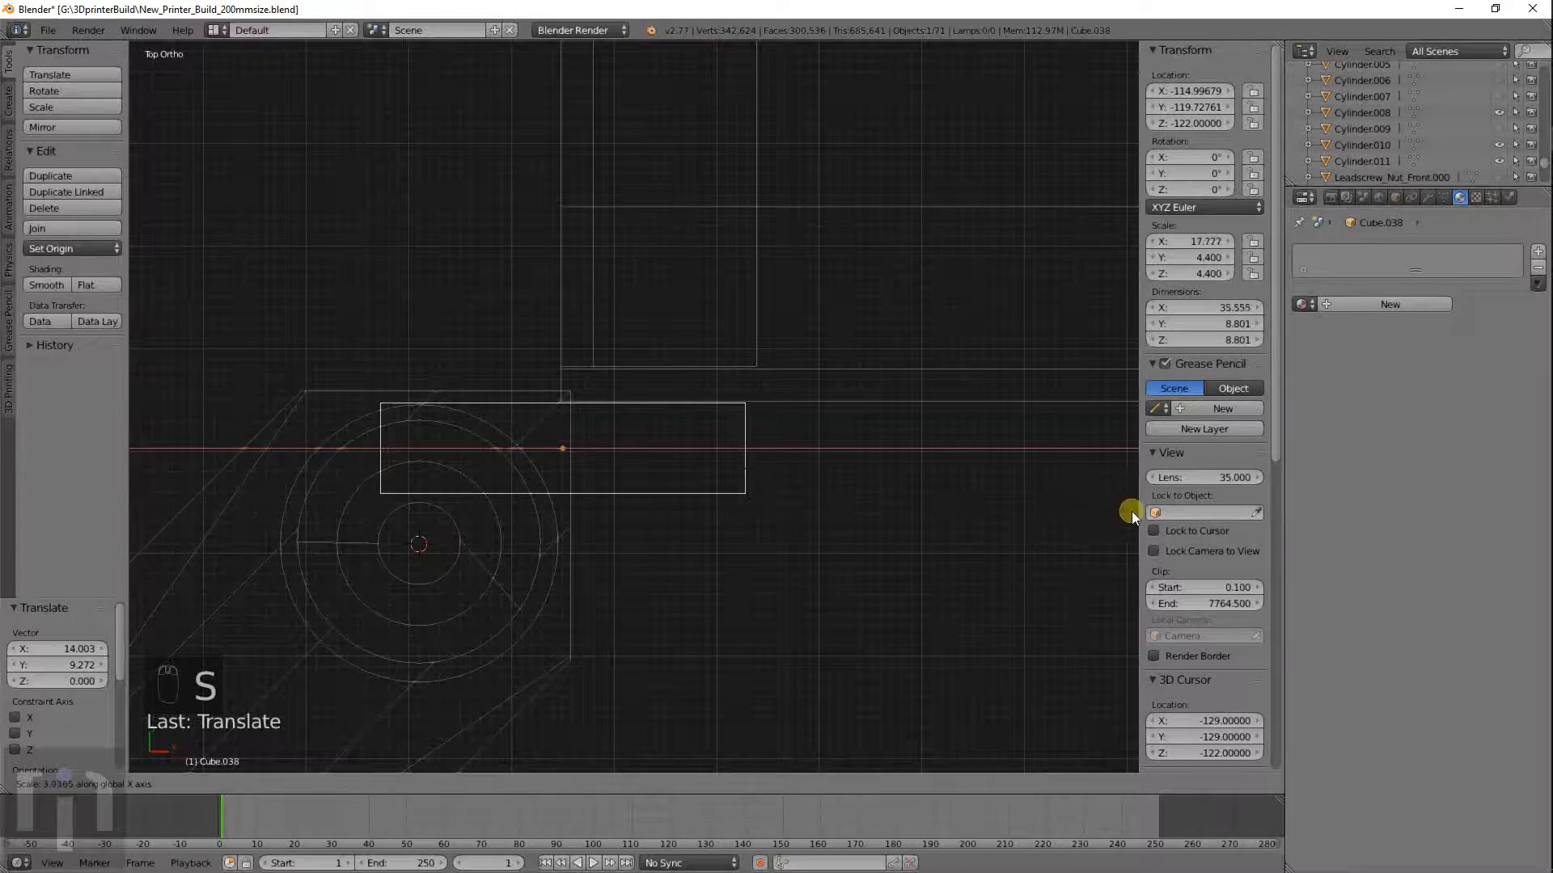
left_click(1133, 512)
key("g")
key("x")
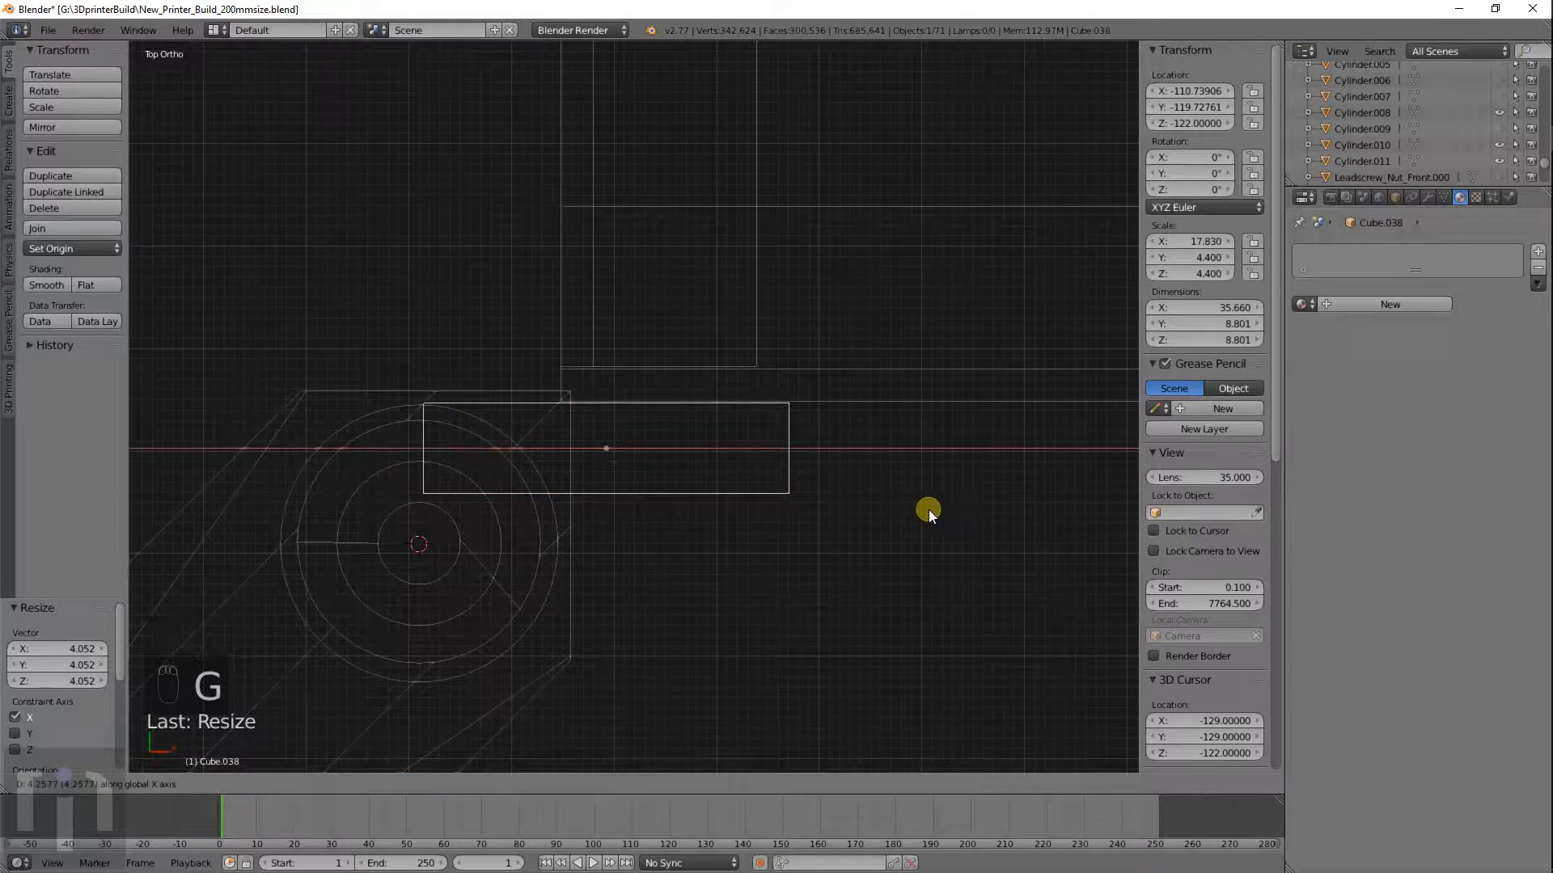
left_click(928, 509)
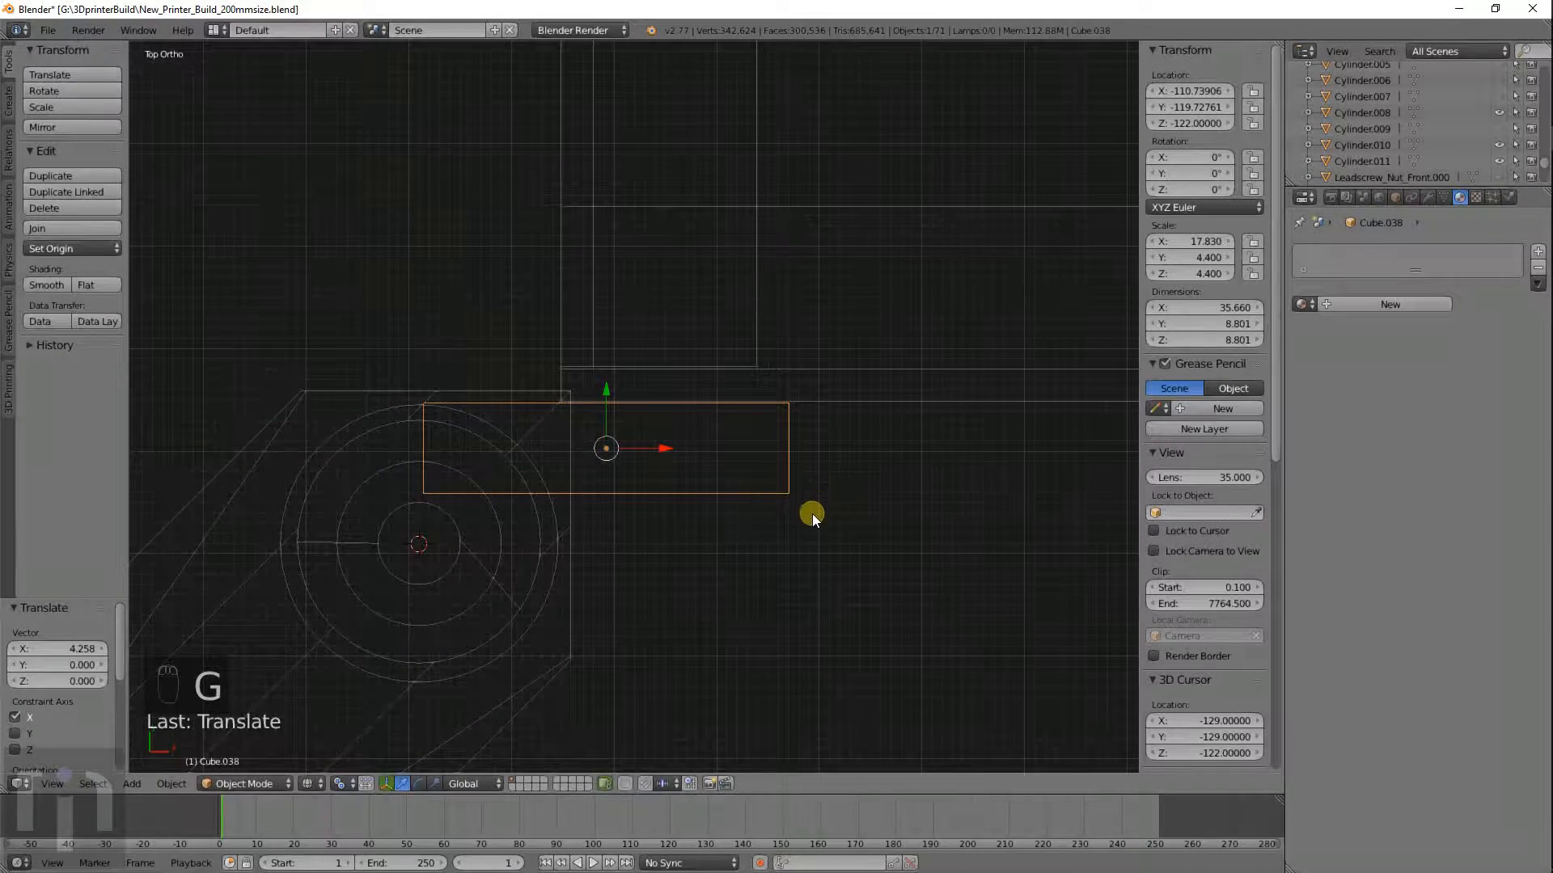
Duplicate the bar in place and rotate the copy 90° about Z.
key("shift+d")
right_click(812, 515)
type("r90")
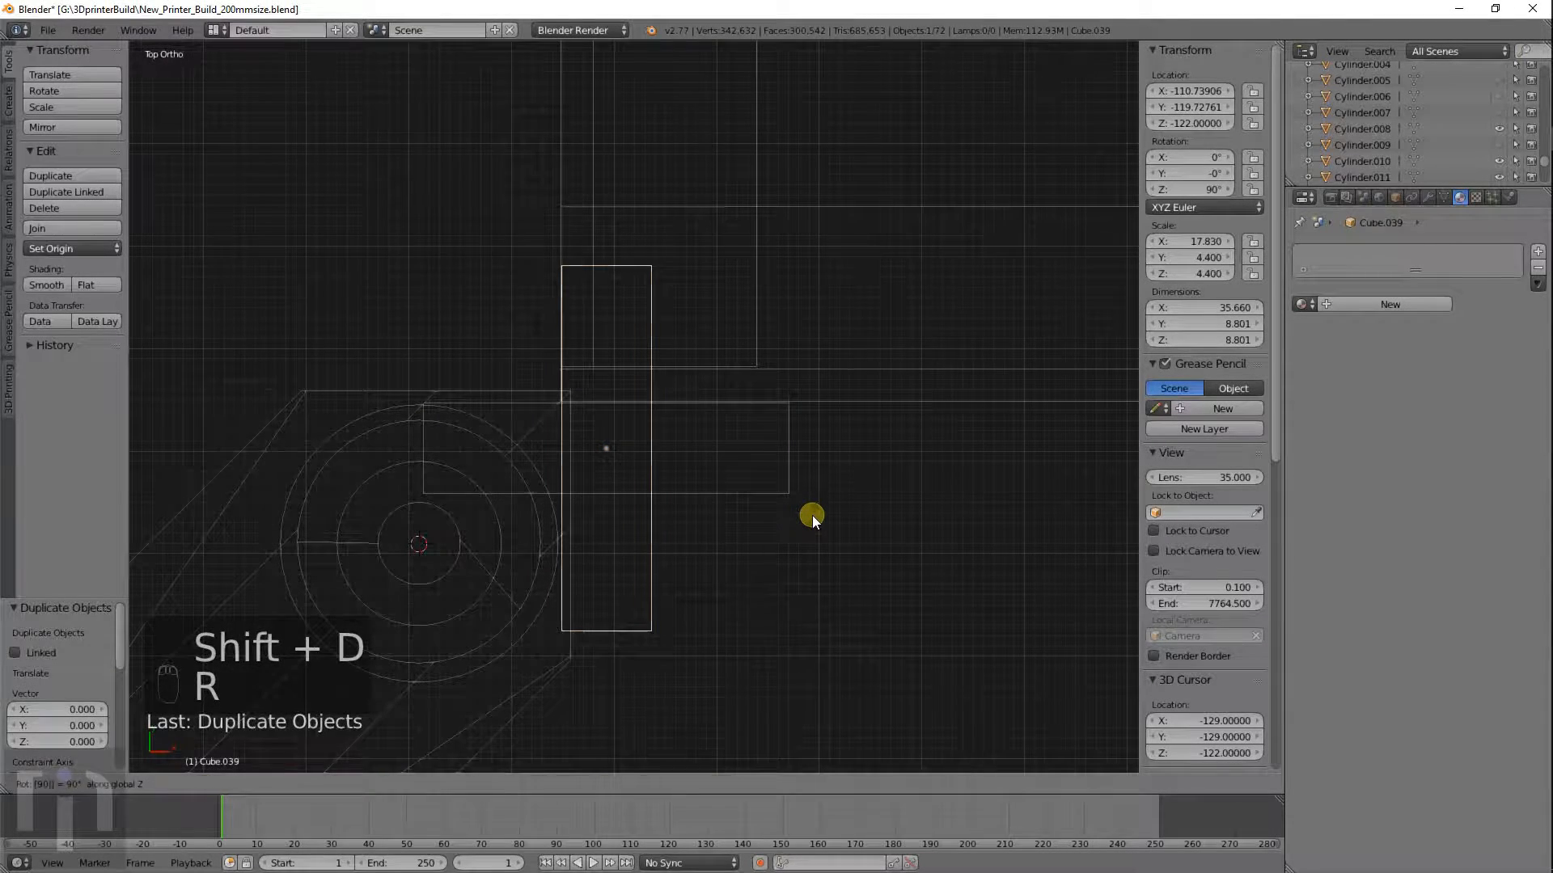
key("Return")
Move the rotated bar about -9.2 units in X and 8.9 units in Y, alongside the bed frame's outer side.
key("g")
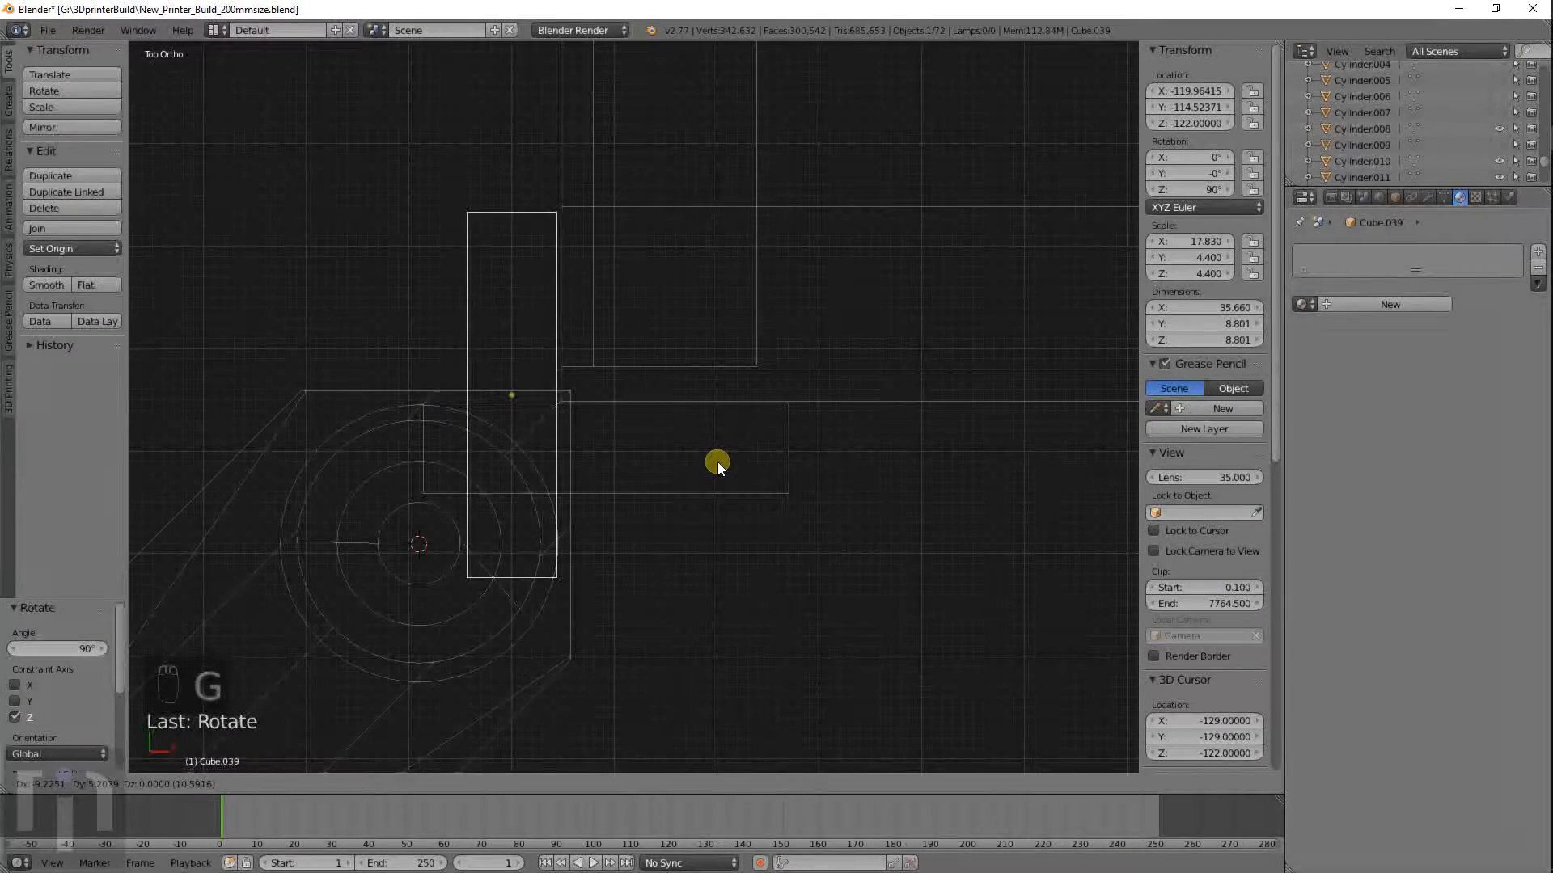
key("x")
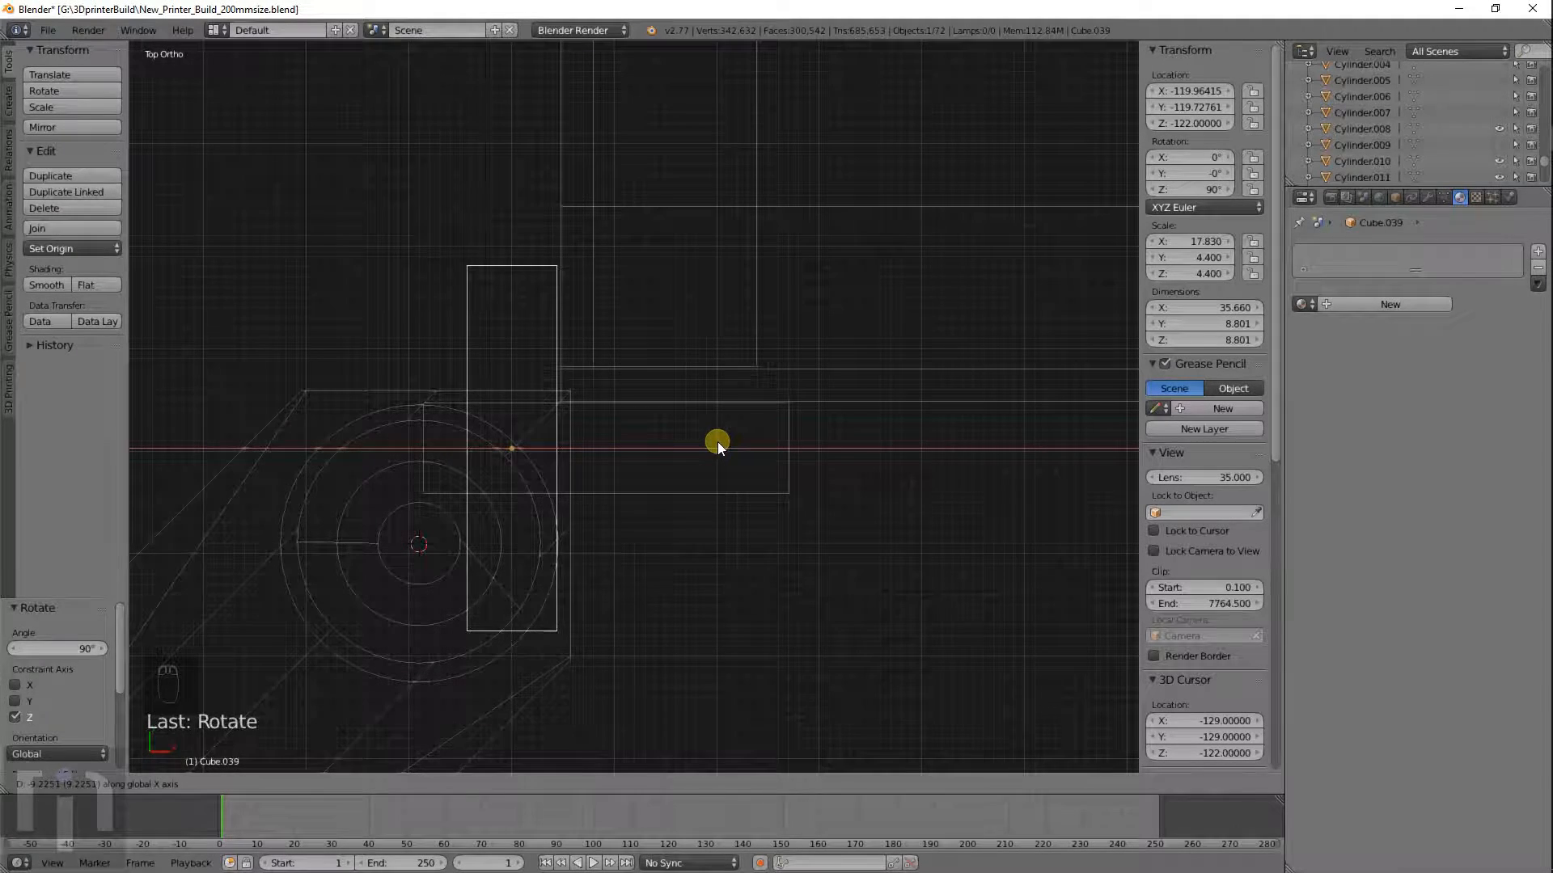
left_click(711, 442)
key("g")
key("y")
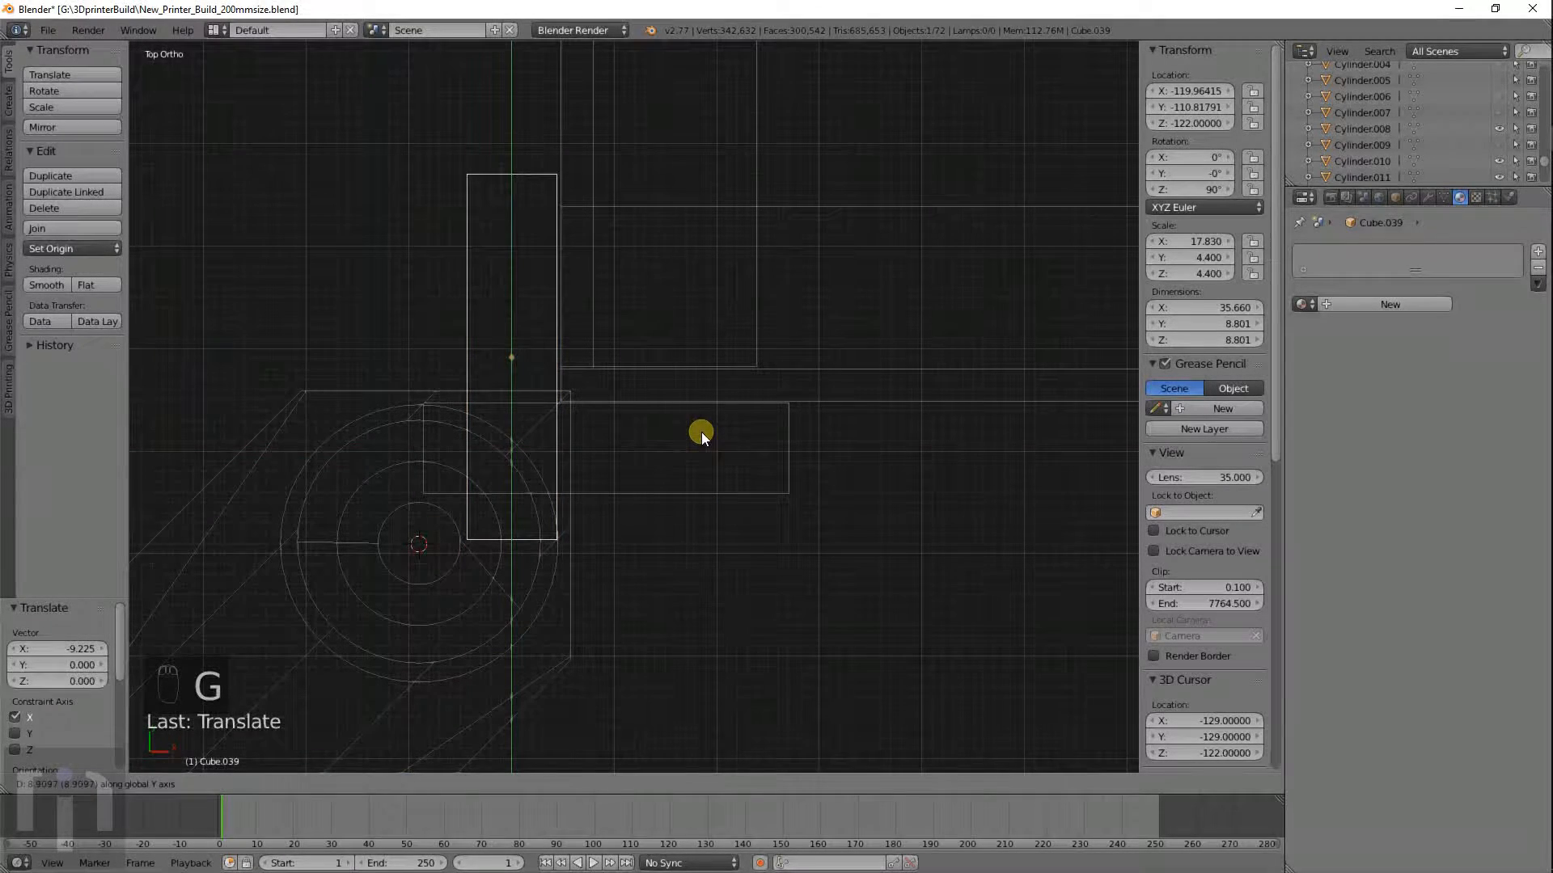
left_click(702, 433)
Fine-tune the rotated bar along X by about 0.24 and then -0.08 units to bring it against the frame's outer edge.
key("g")
key("x")
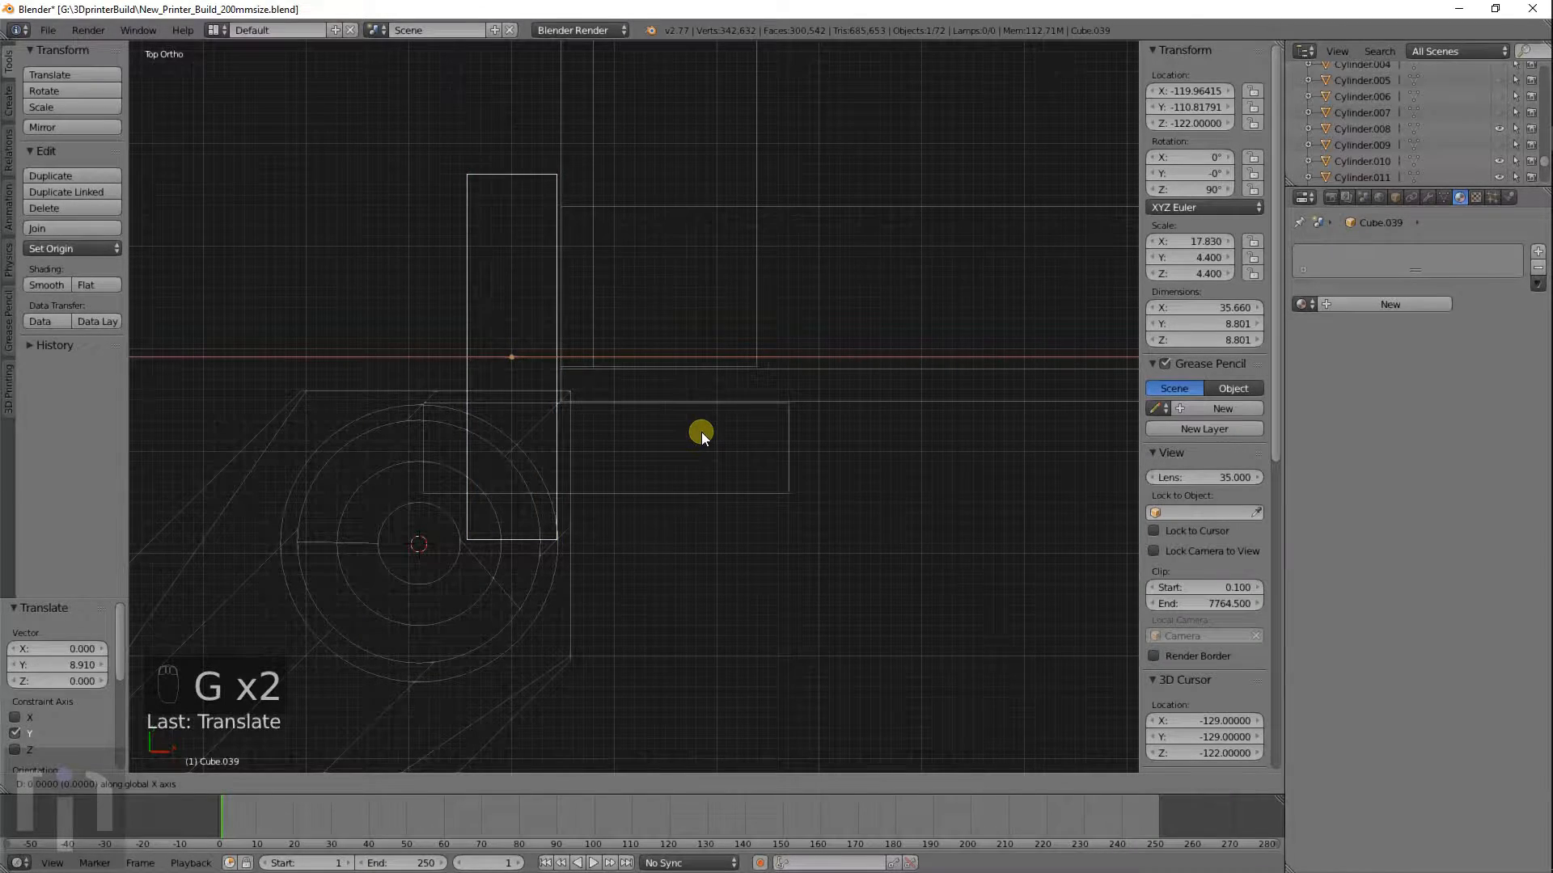
left_click(702, 433)
scroll(655, 509, "up", 4)
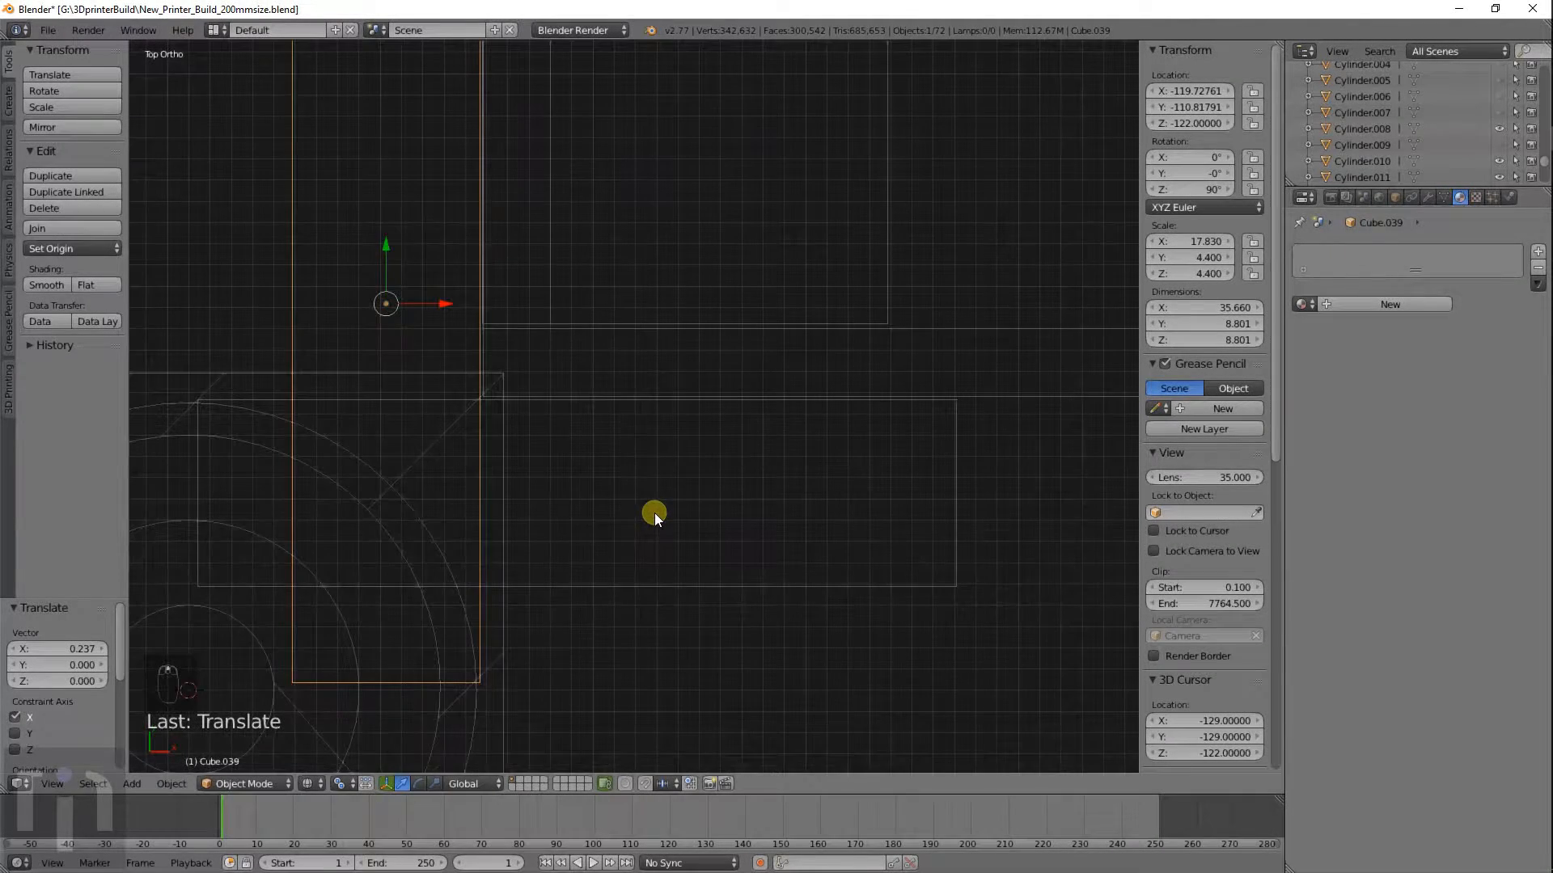
middle_click_drag(487, 257, 646, 593, "shift")
key("g")
key("x")
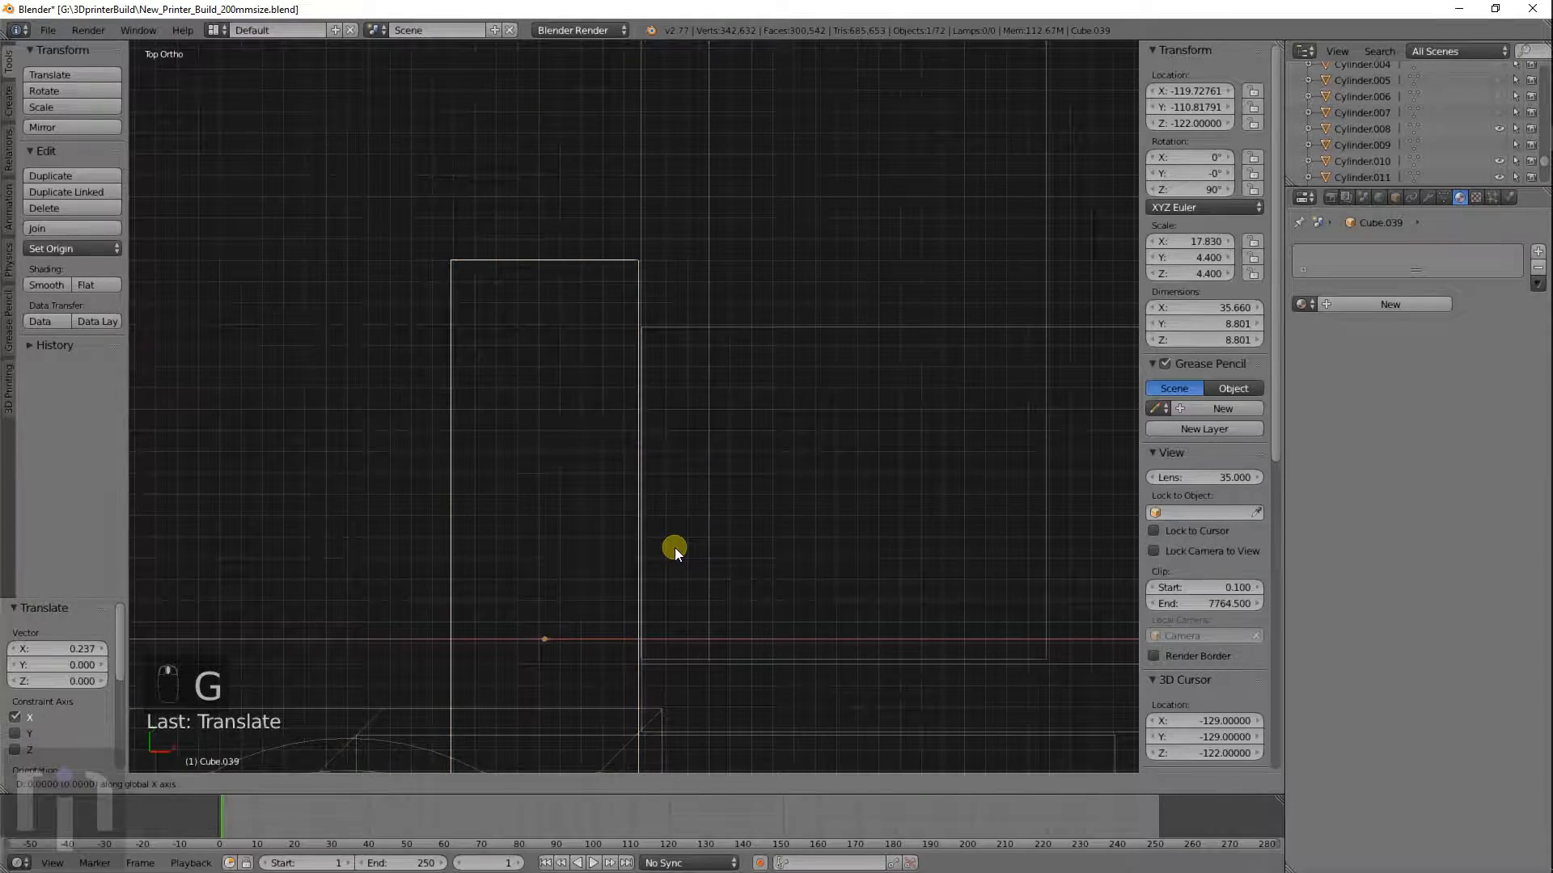
left_click(673, 547)
scroll(673, 546, "down", 3)
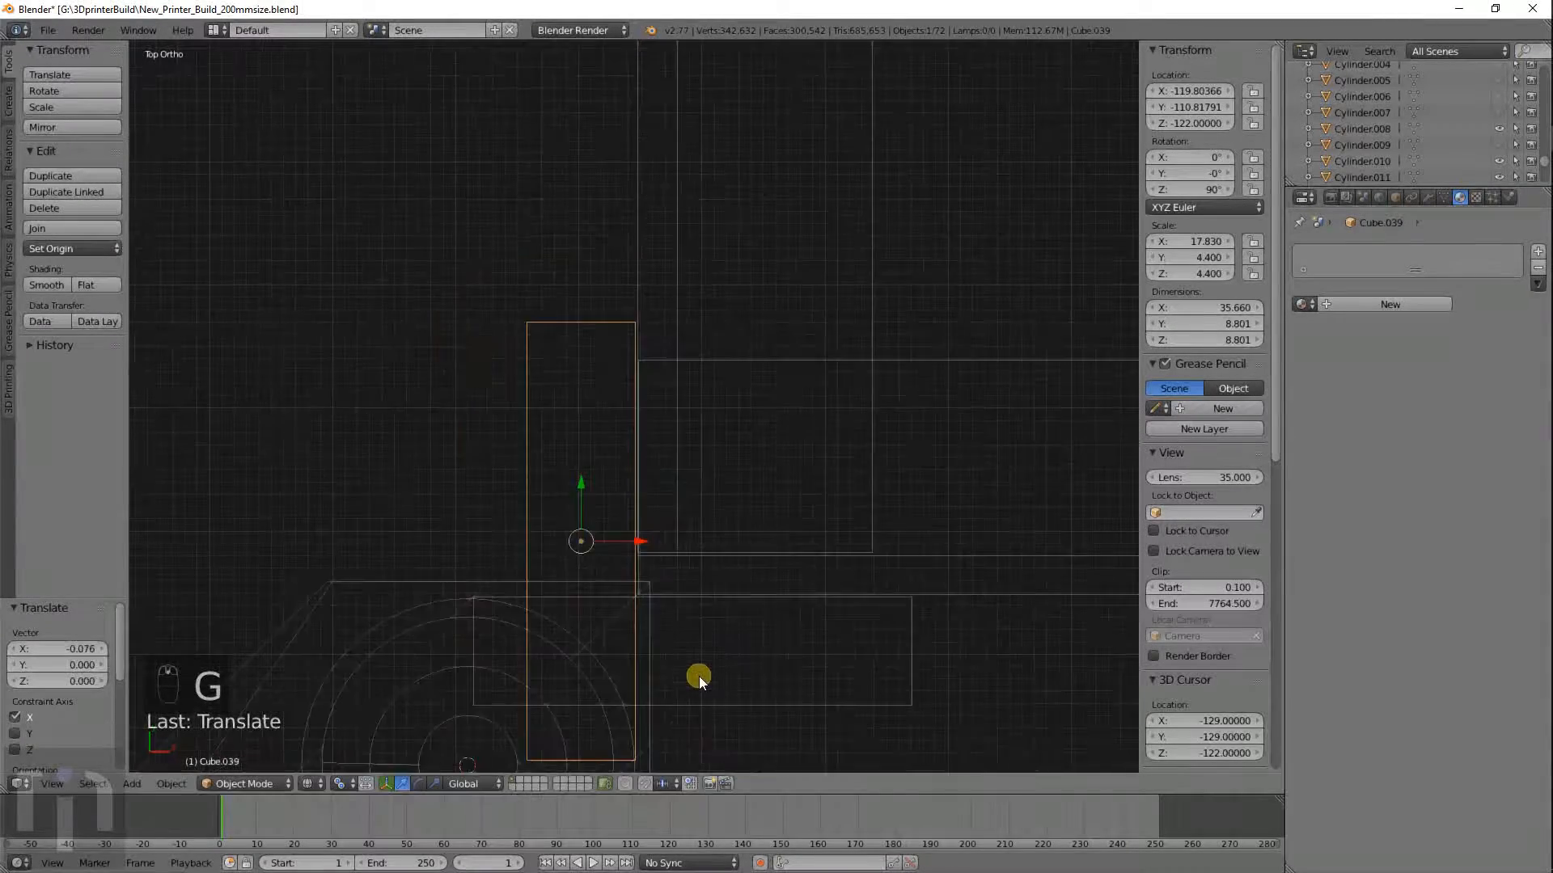
middle_click_drag(698, 675, 648, 588, "shift")
scroll(640, 598, "up", 4)
scroll(631, 608, "down", 4)
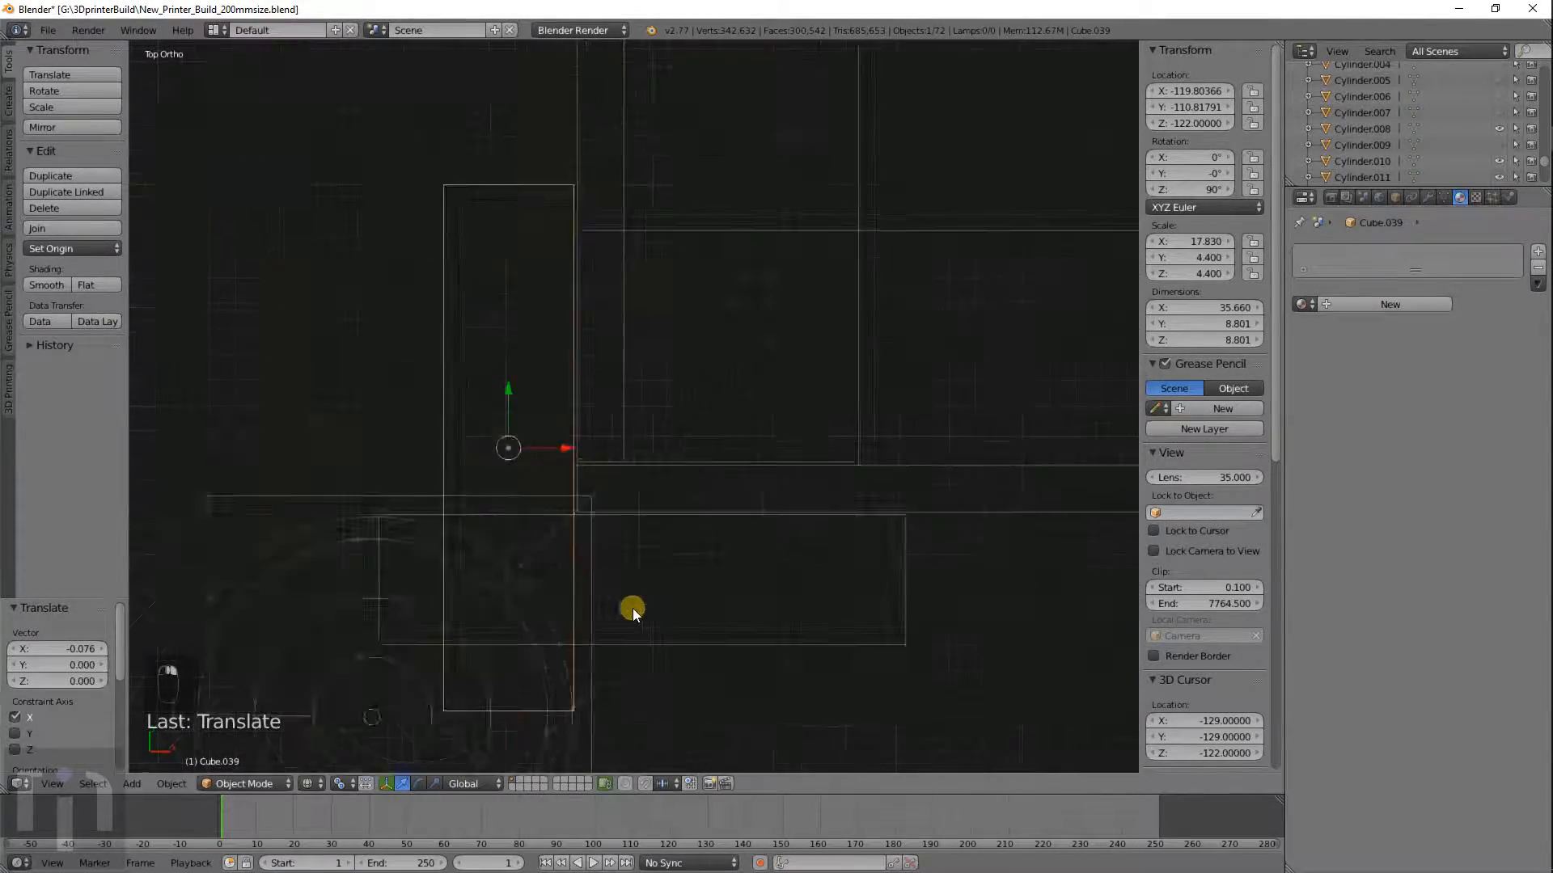
Raise both bars together along Z by about 113.6 units to the height of the bed frame.
key("z")
middle_click_drag(679, 697, 611, 591)
scroll(611, 591, "down", 5)
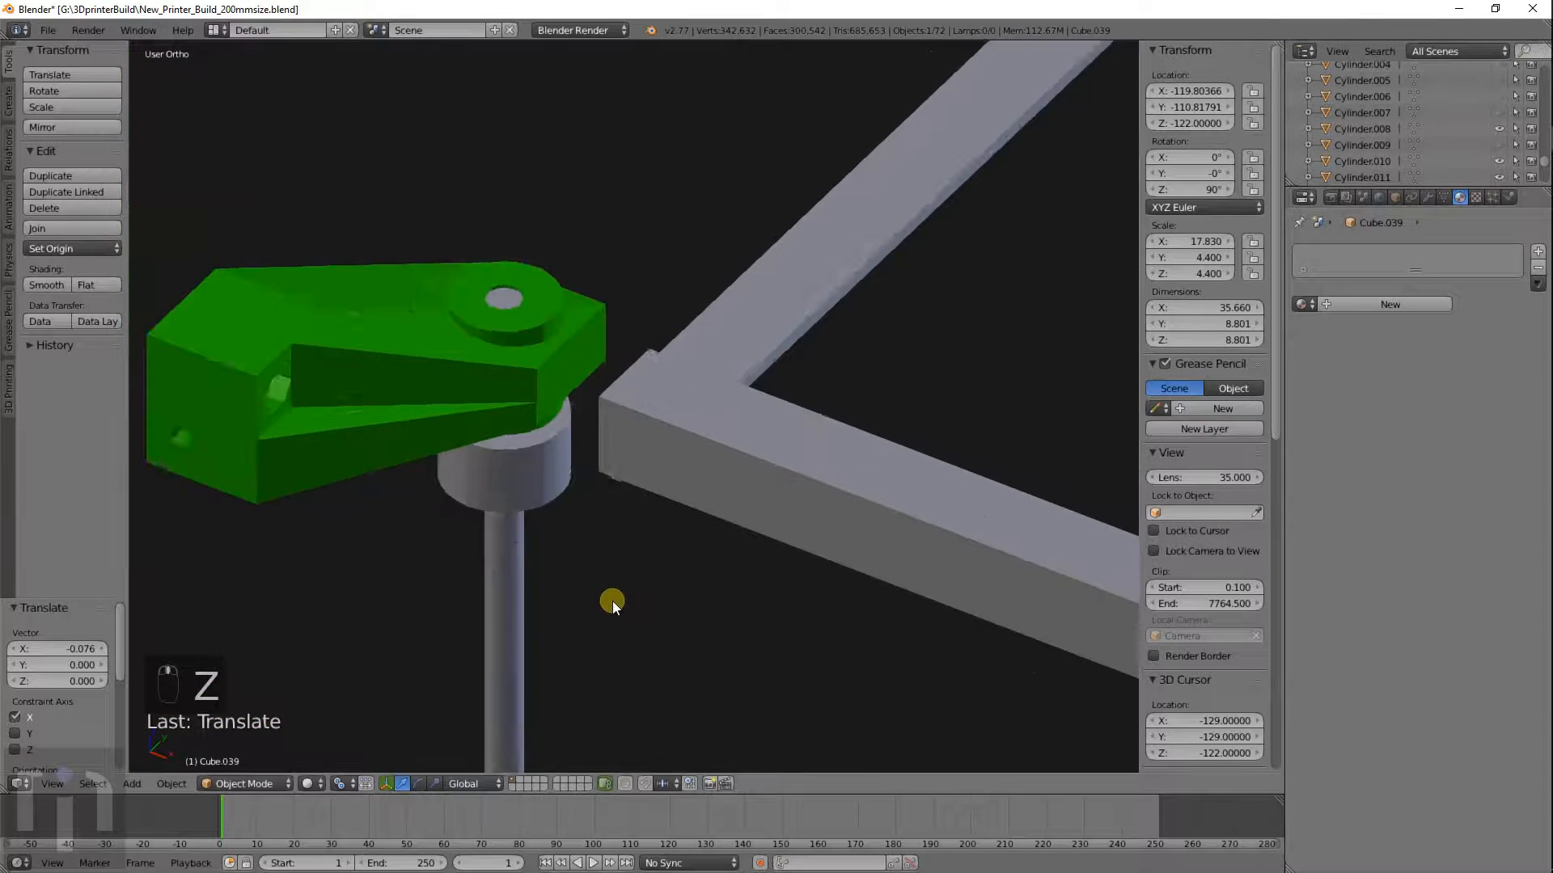
right_click(634, 690, "shift")
key("g")
key("z")
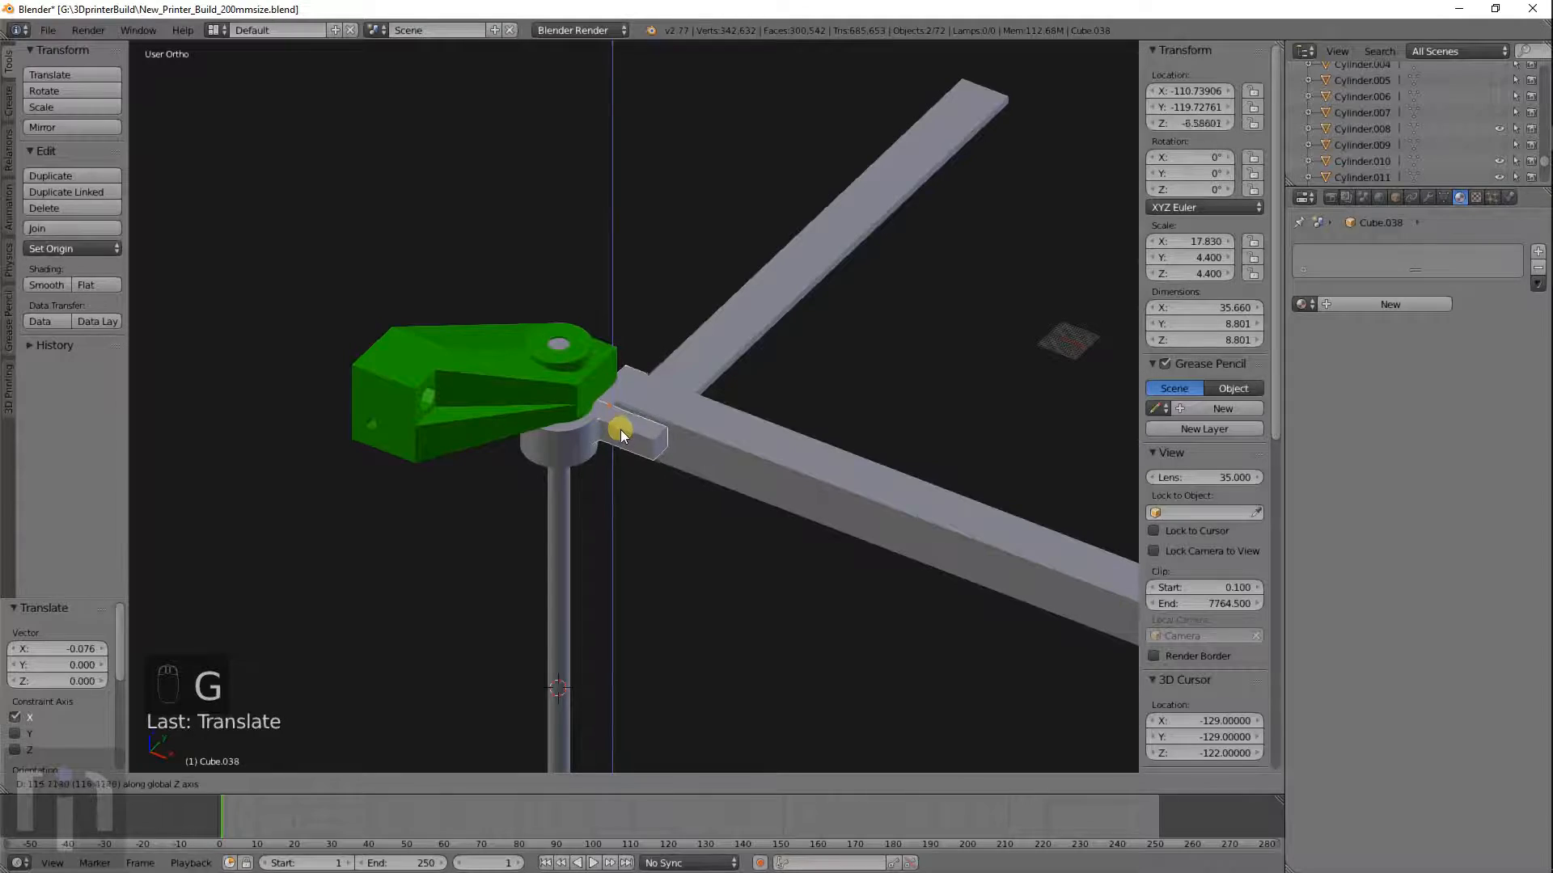
left_click(620, 432)
Lower both bars along Z by about 3.1 units in front view to align their undersides with the cylinder's lower end.
key("KP_1")
key("z")
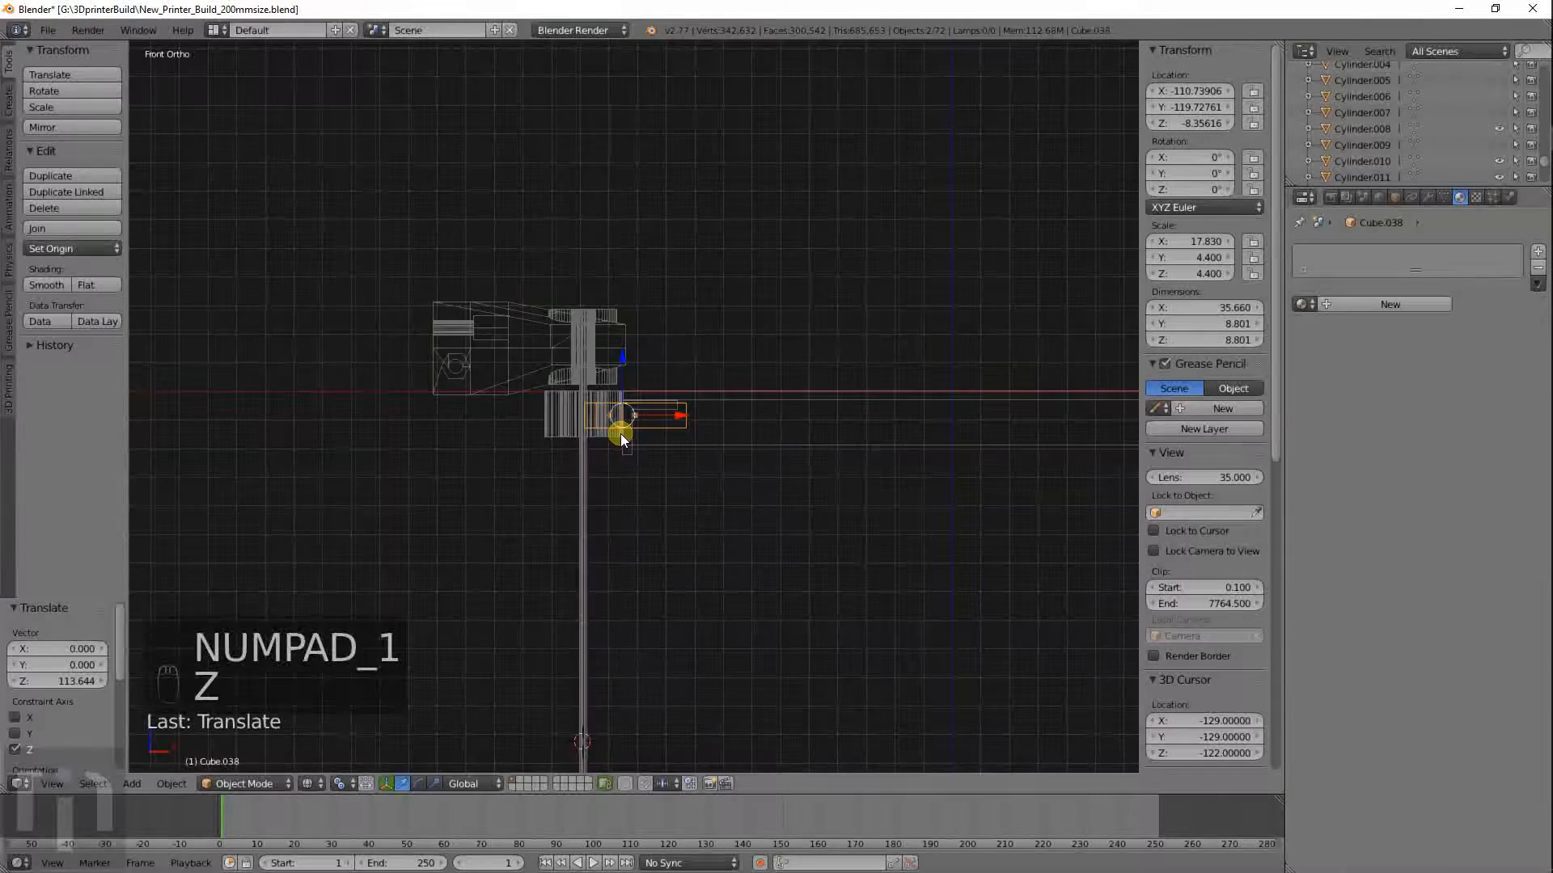
scroll(622, 434, "up", 6)
scroll(622, 436, "up", 1)
key("g")
key("z")
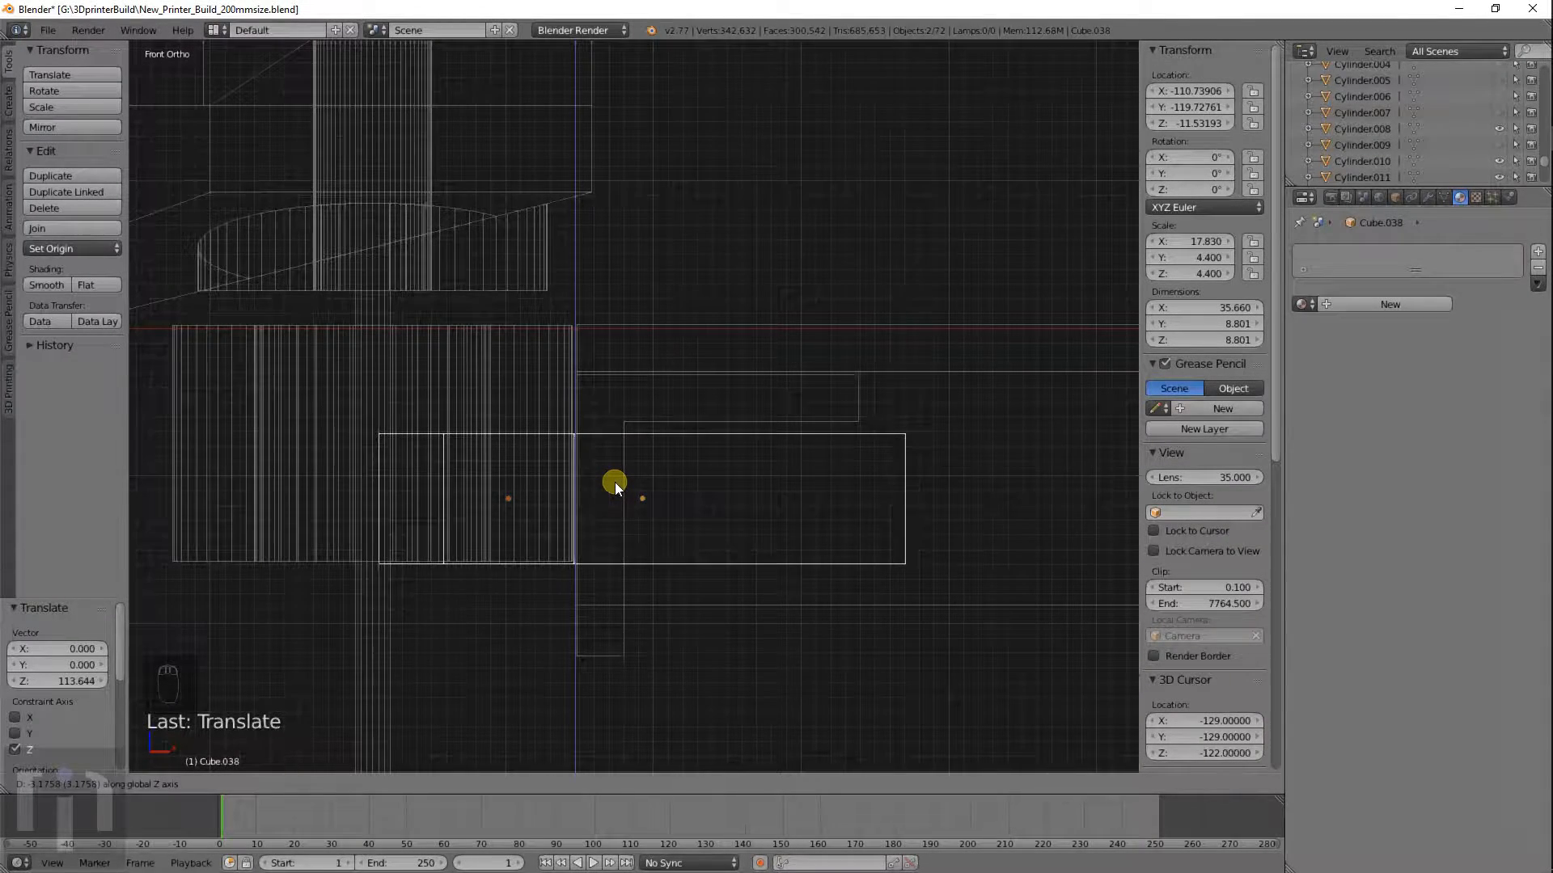
left_click(614, 480)
Lower only the rotated bar along Z by about 3.3 units, past the cylinder's lower end.
left_click(442, 458)
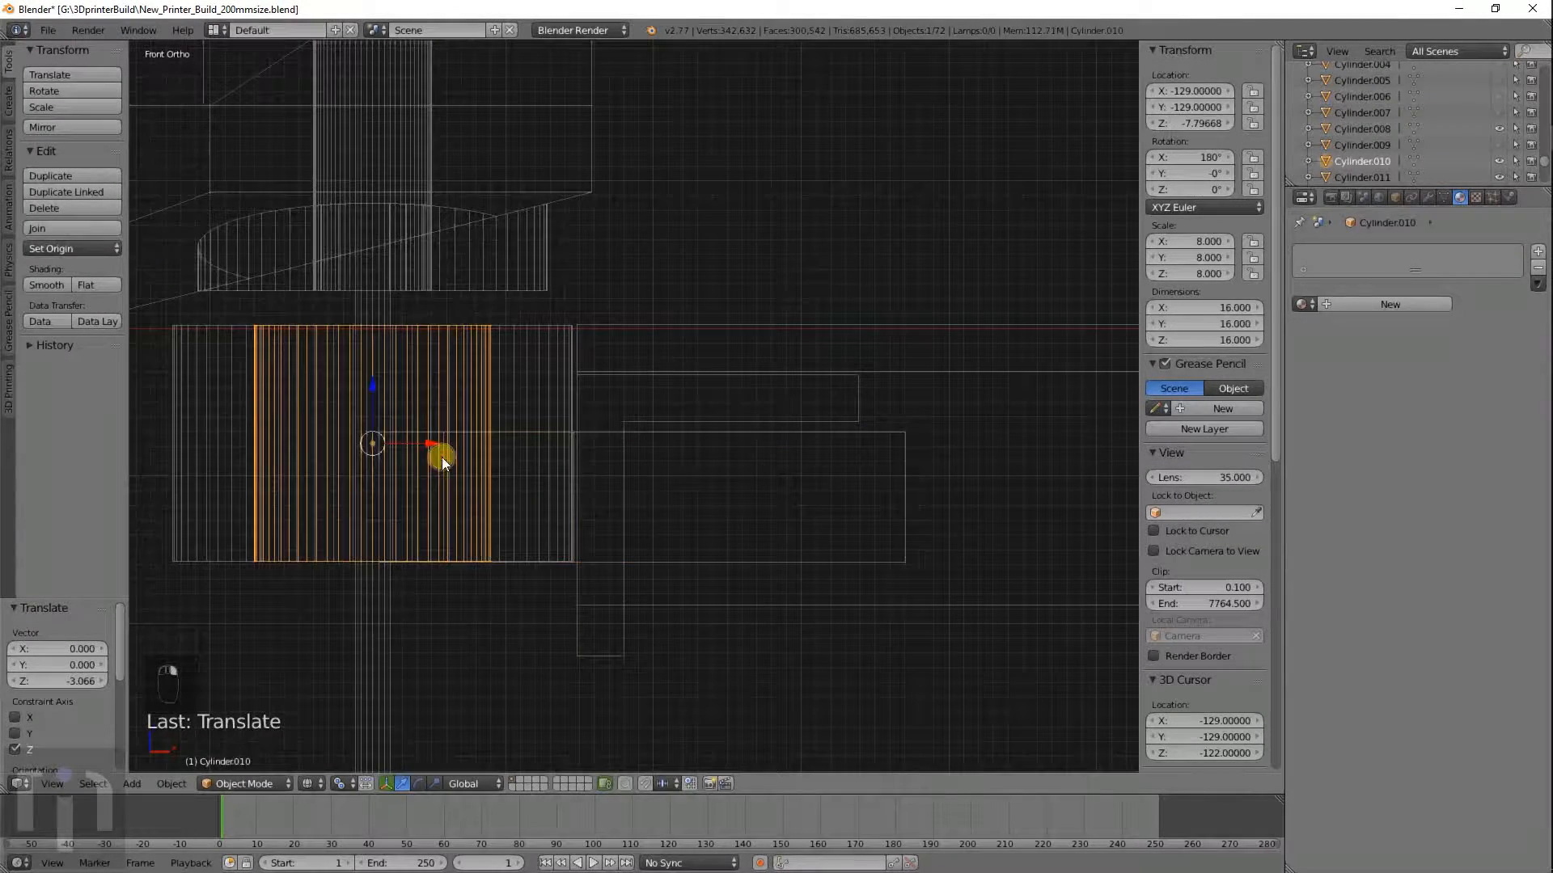
left_click(442, 456)
key("g")
key("z")
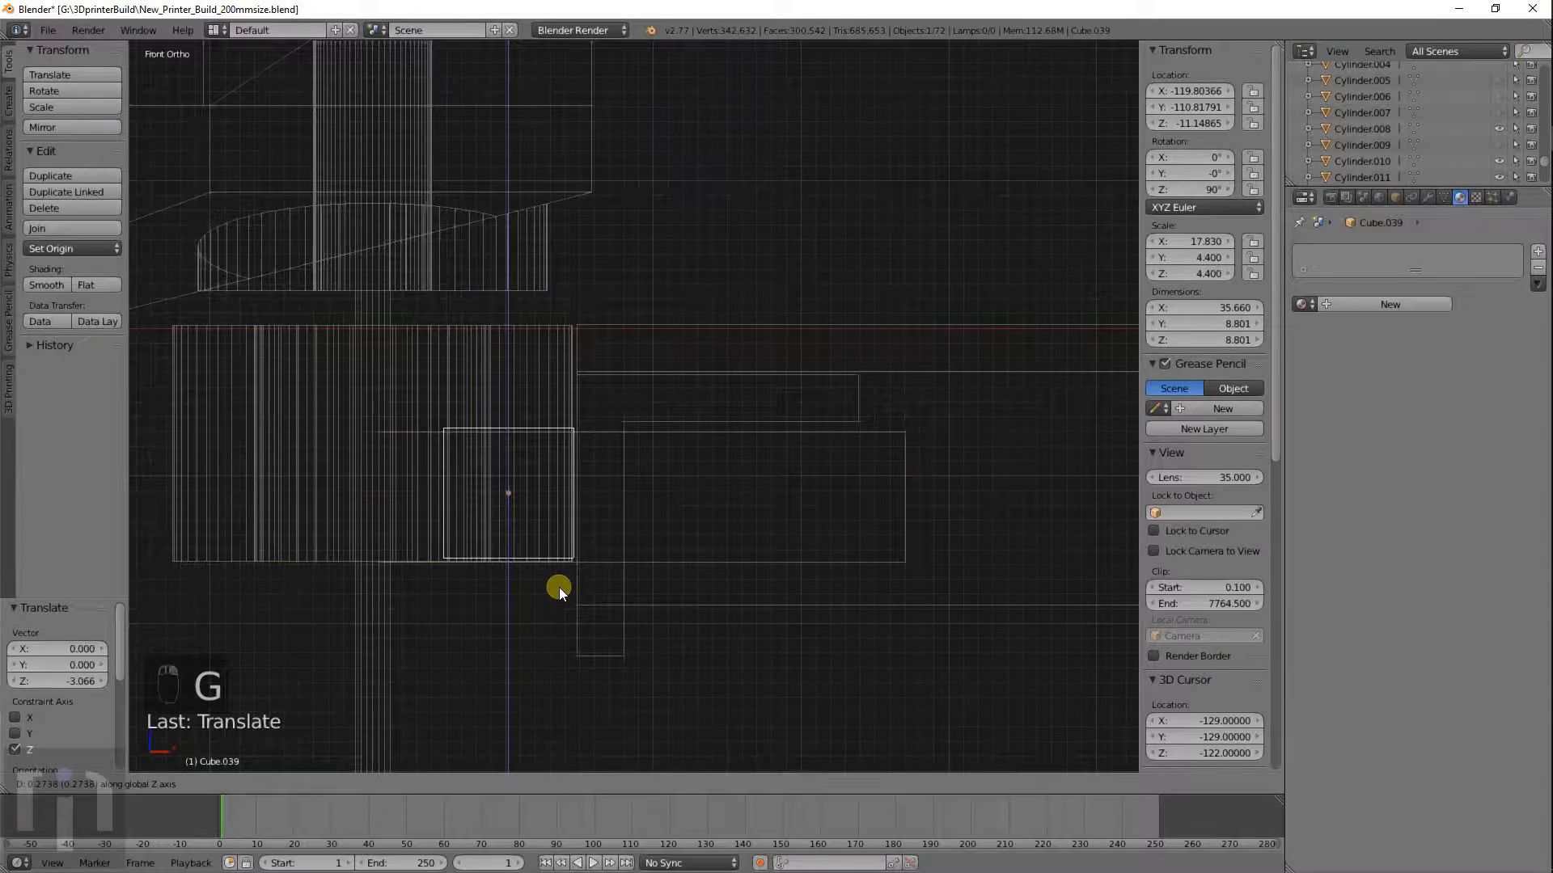
left_click(565, 639)
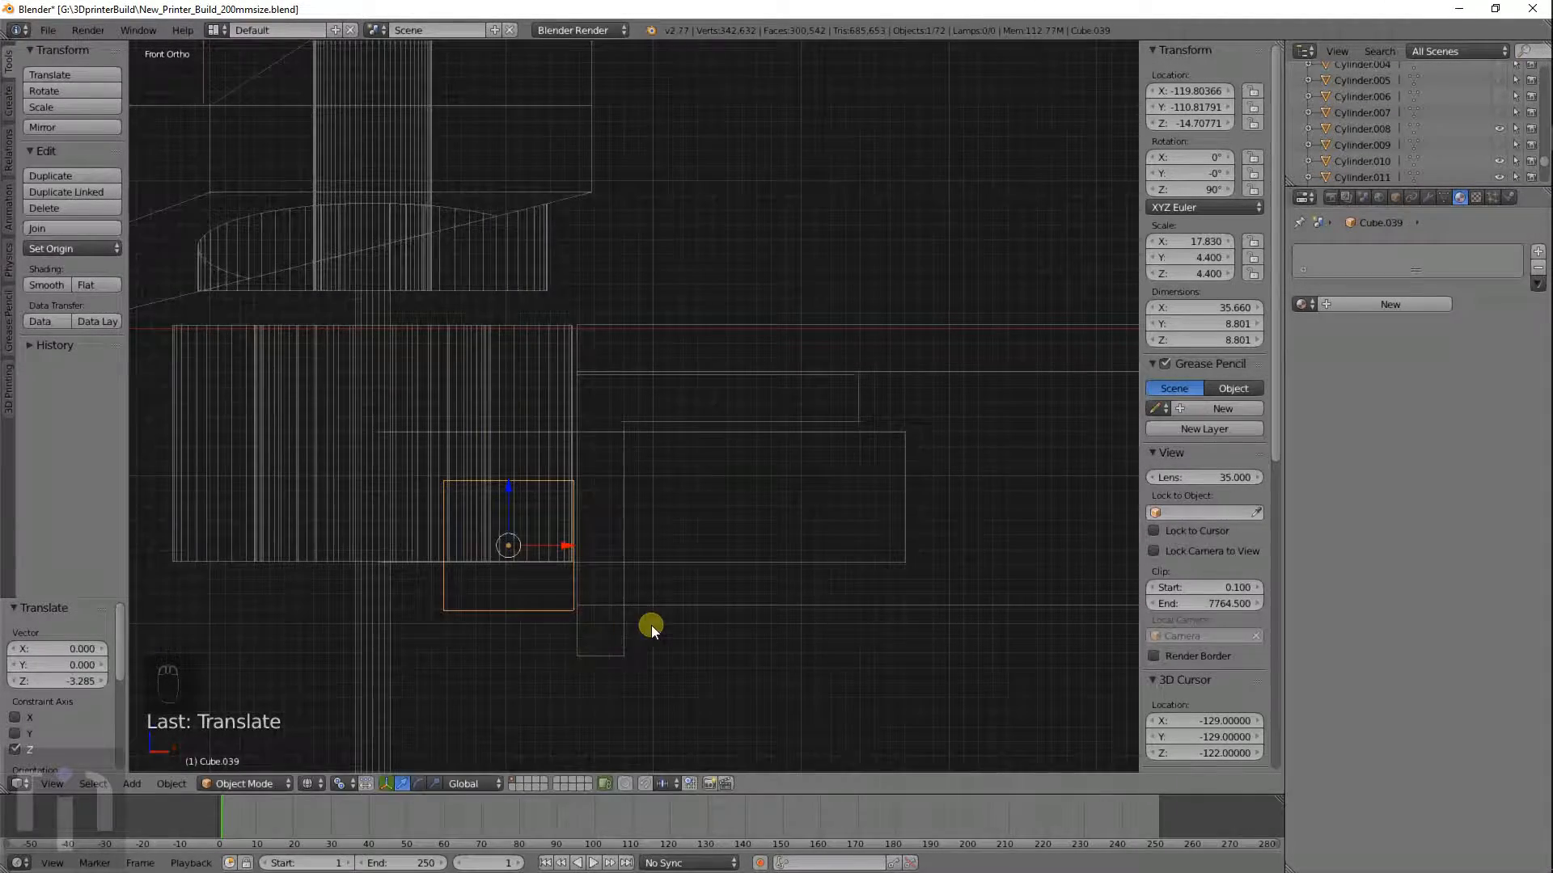
Return to solid shading and give the larger cylinder around the rod a Boolean modifier set to Union.
mouse_move(651, 625)
middle_mouse_down()
mouse_move(756, 405)
mouse_move(929, 284)
mouse_move(997, 261)
mouse_move(987, 338)
mouse_move(918, 347)
mouse_move(732, 324)
mouse_move(499, 346)
mouse_move(496, 330)
mouse_move(477, 406)
mouse_move(449, 408)
mouse_move(512, 311)
mouse_move(474, 348)
mouse_move(476, 409)
middle_mouse_up()
key("z")
right_click(477, 409)
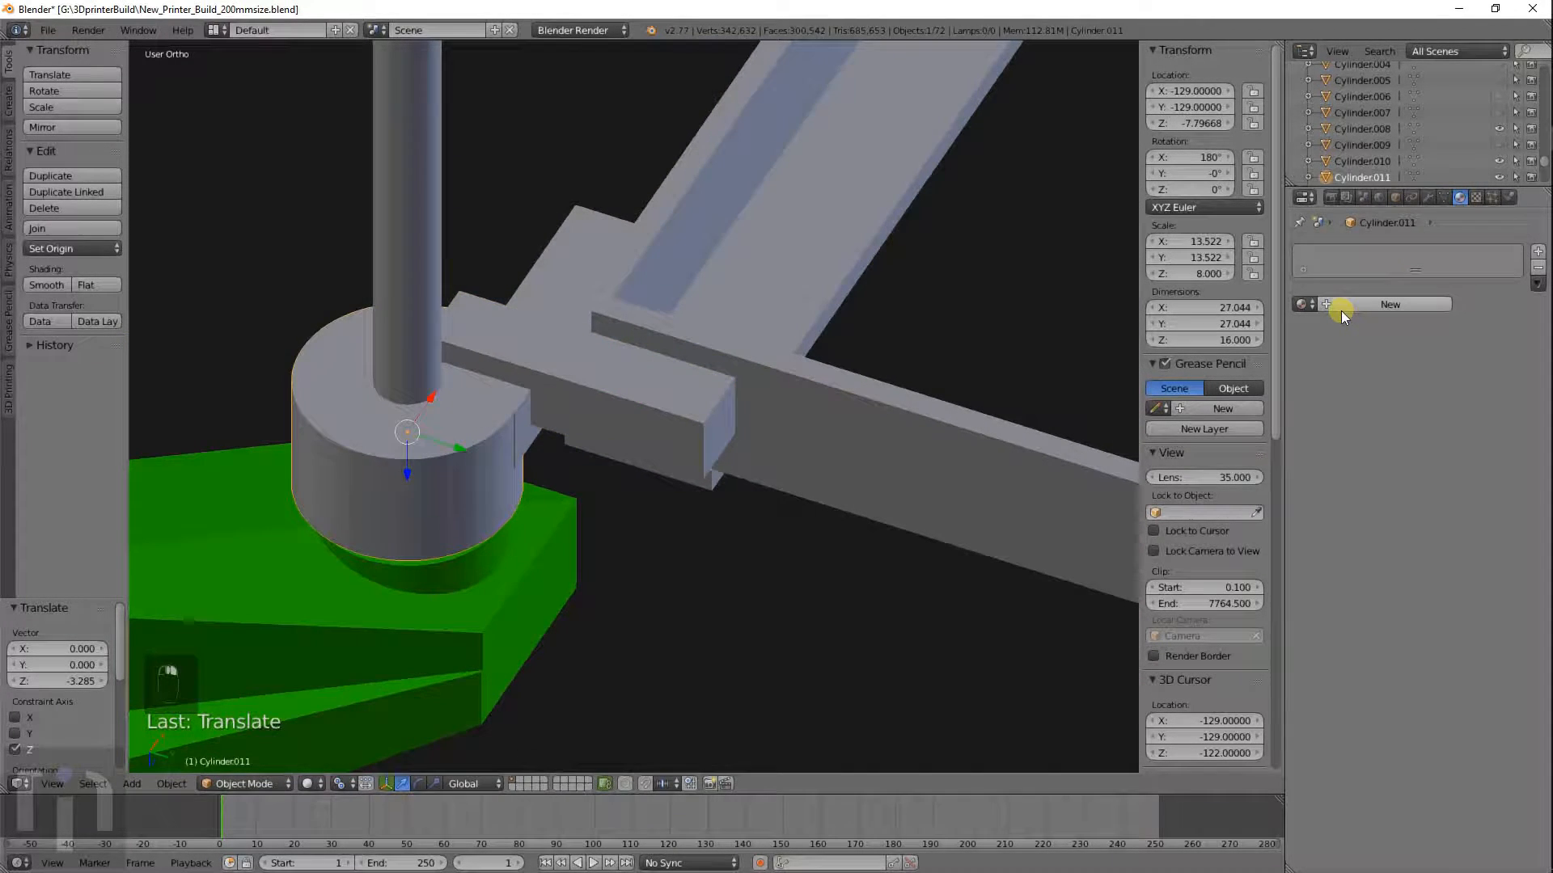
left_click(1427, 198)
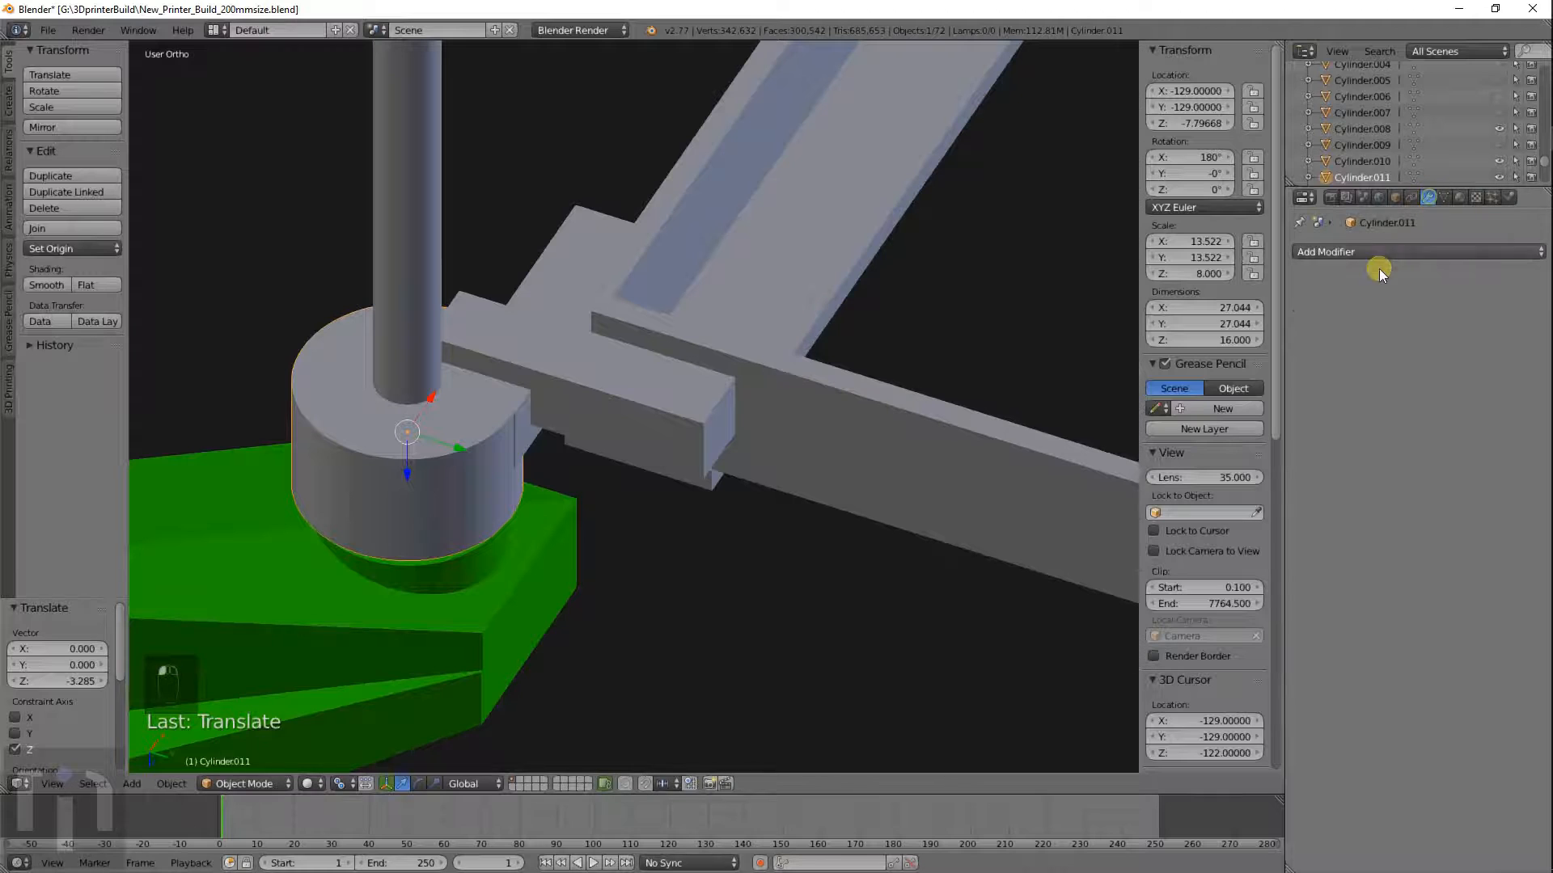
left_click(1358, 251)
left_click(1195, 324)
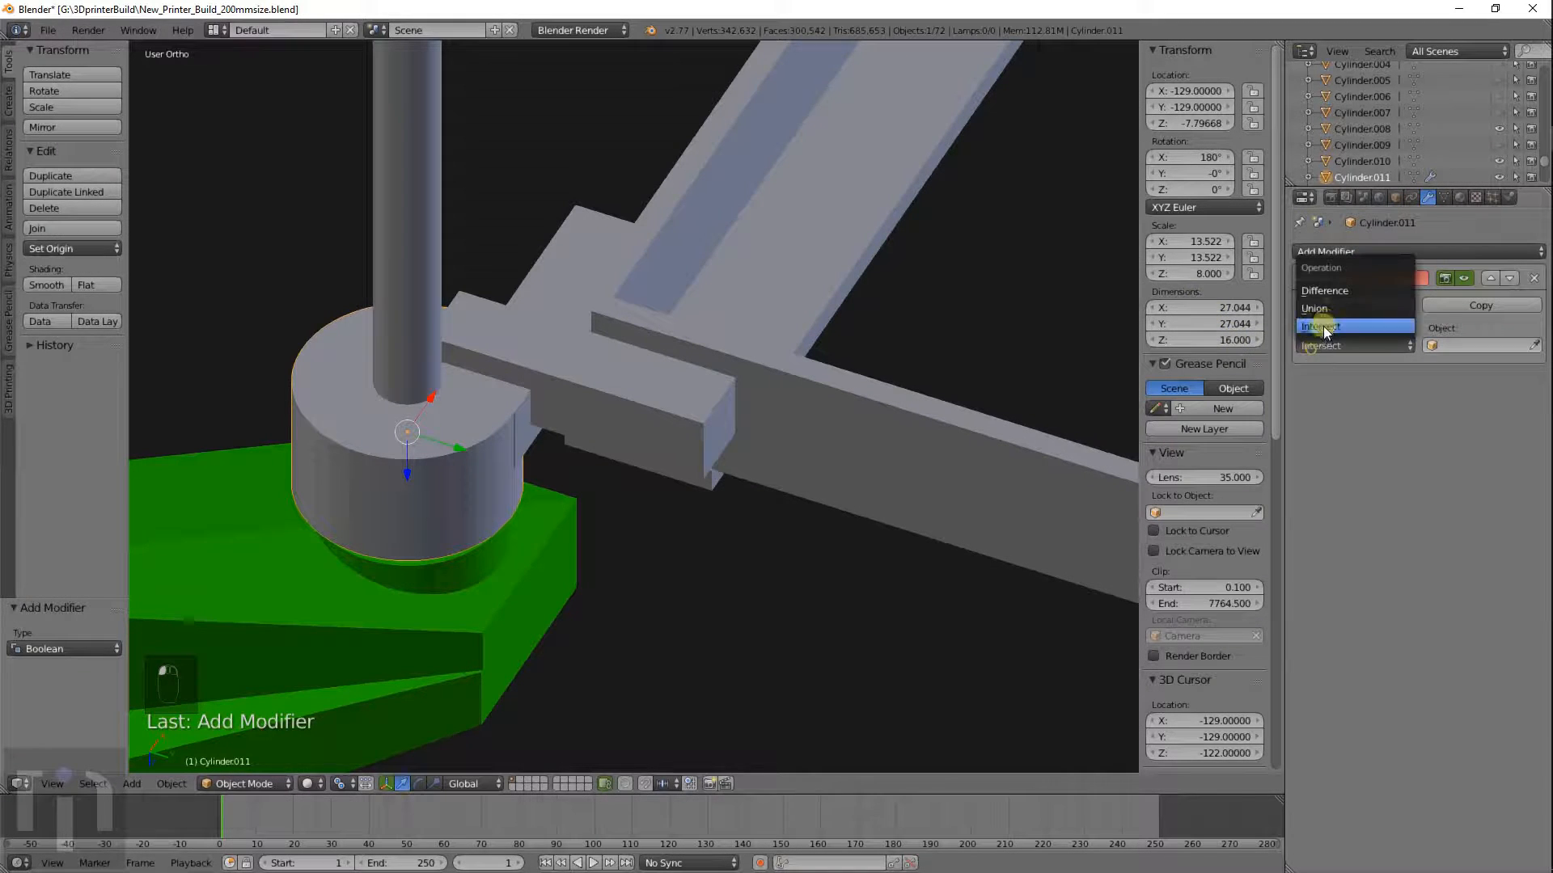
Identify the rotated bar's name in the object list and assign Cube.039 as the Boolean object of the larger cylinder.
right_click(527, 323)
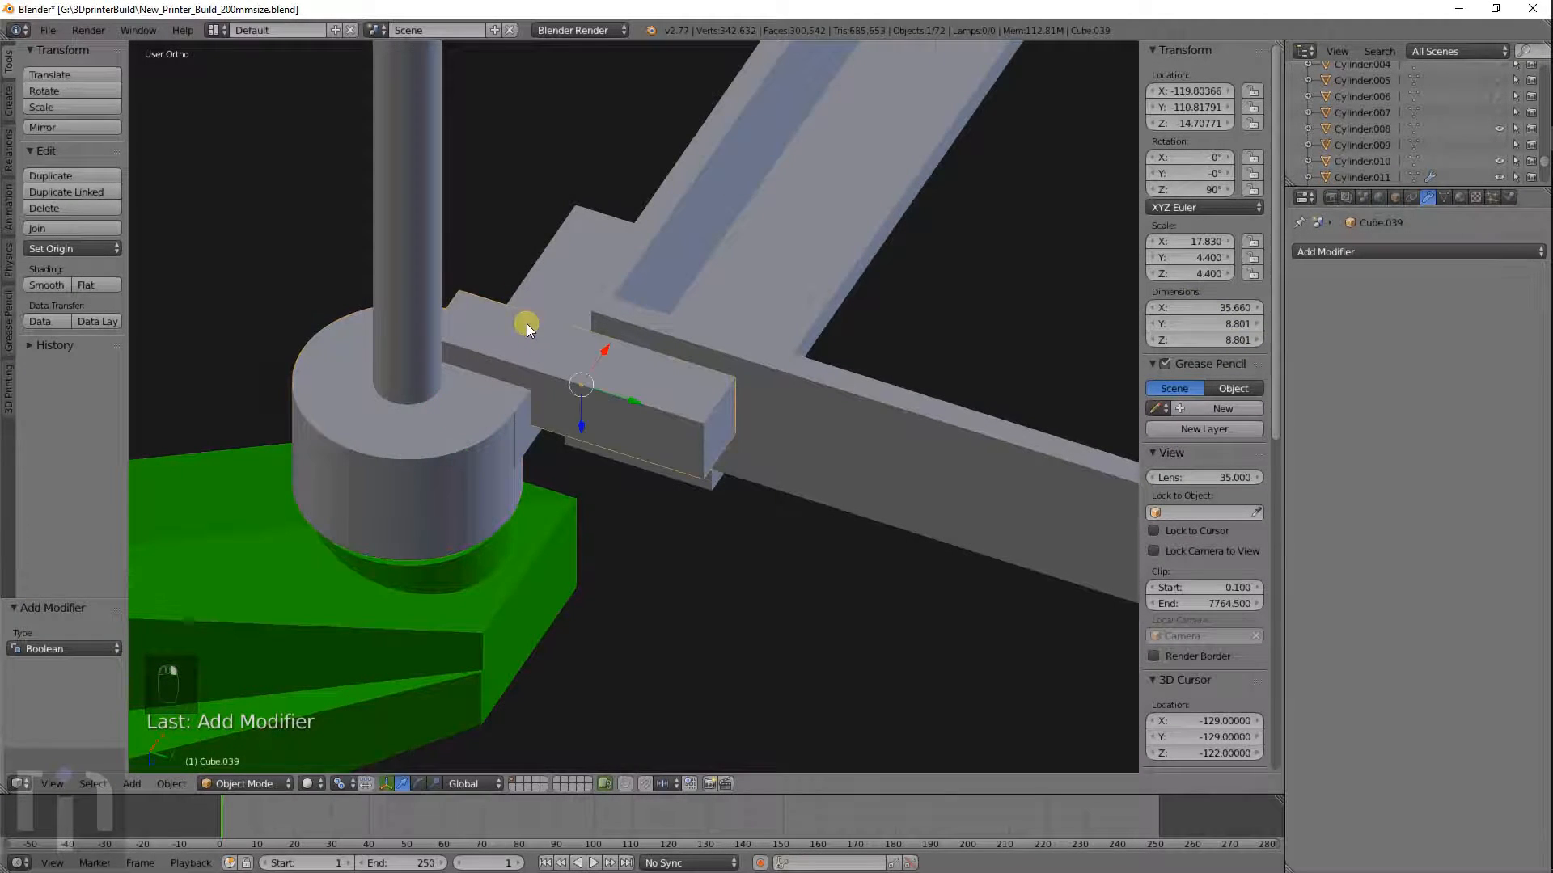
scroll(1374, 161, "down", 5)
scroll(1367, 158, "up", 10)
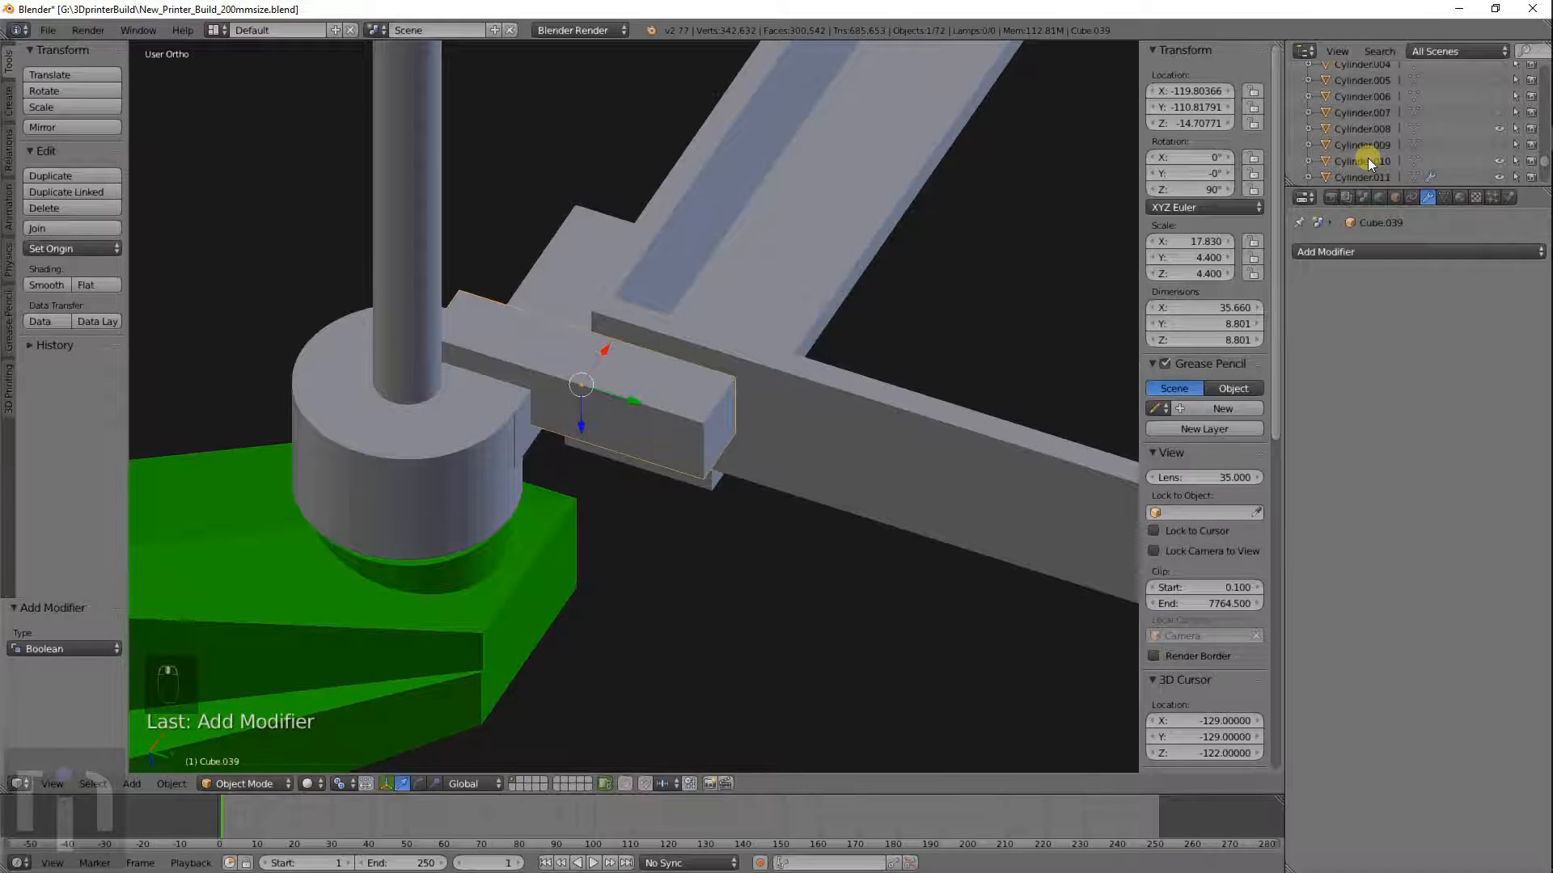
scroll(1367, 159, "down", 3)
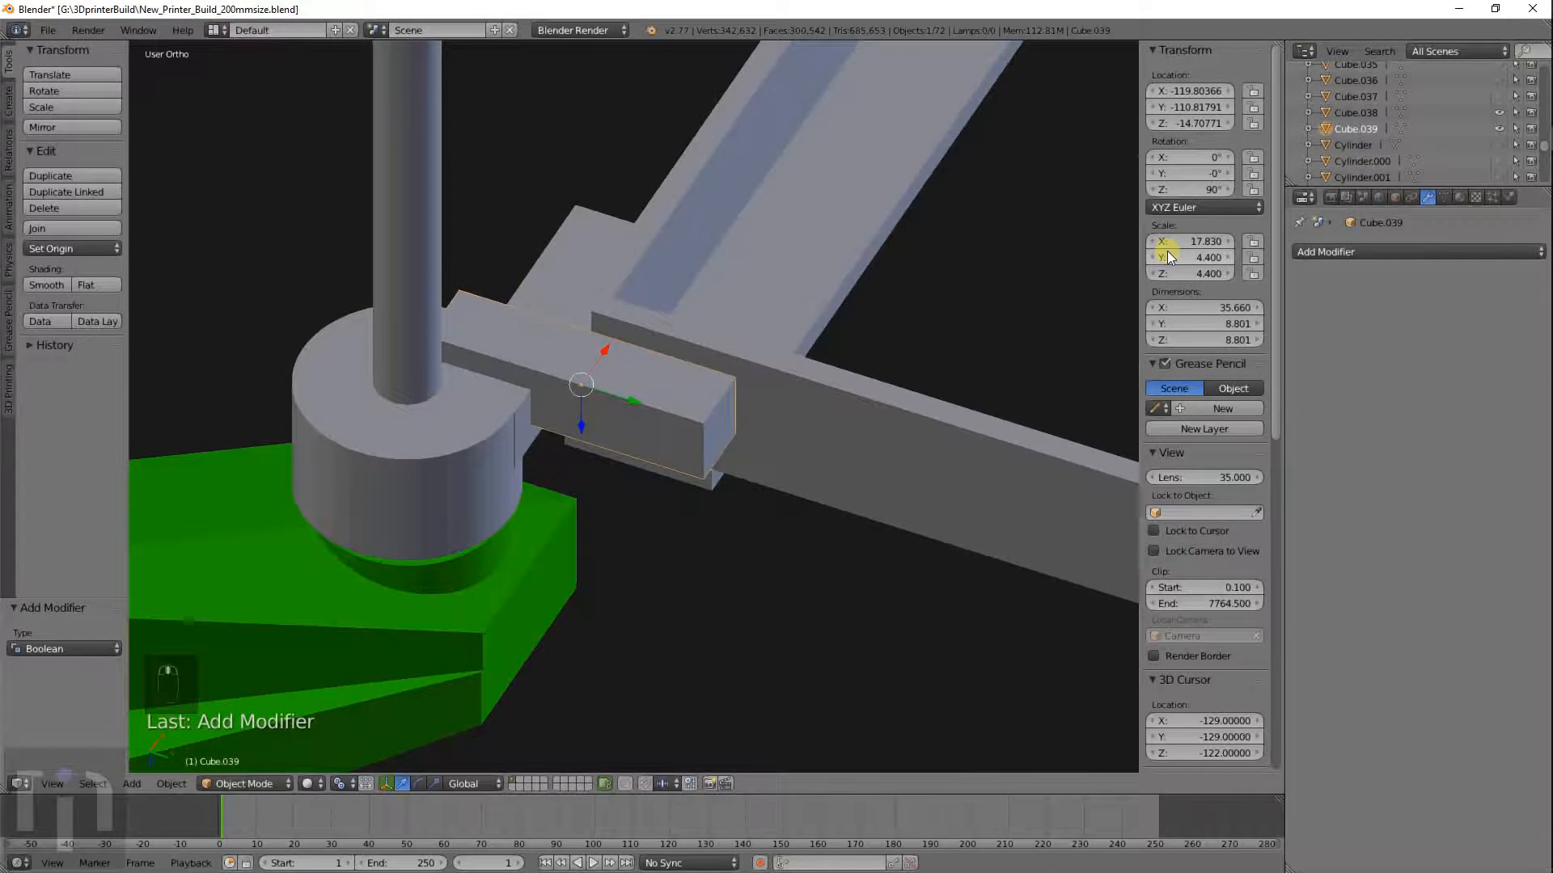
scroll(608, 407, "up", 2)
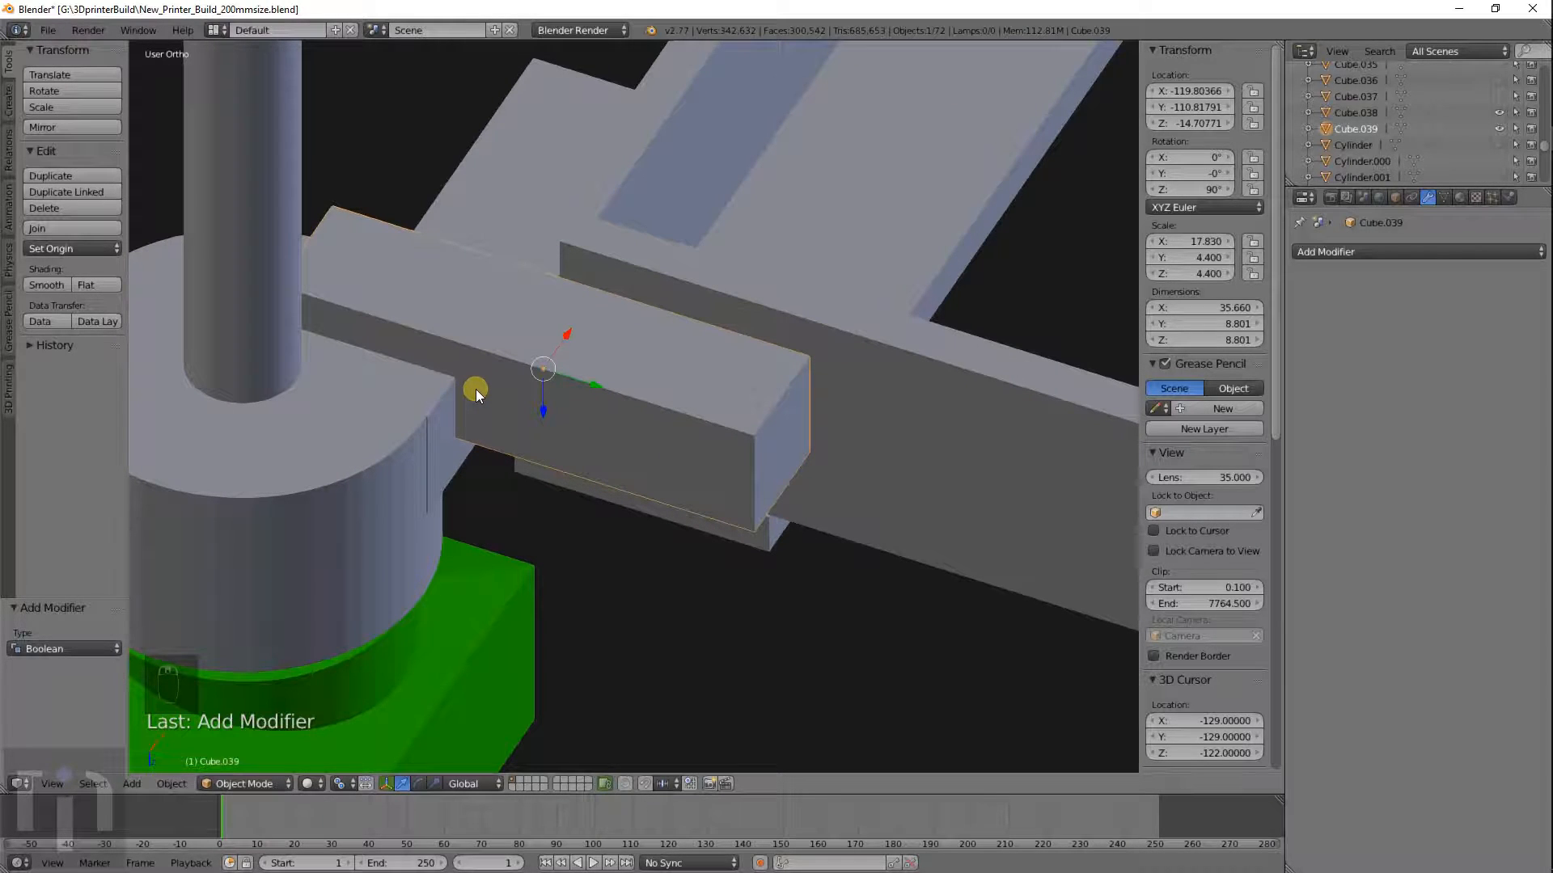
right_click(360, 427)
left_click(1489, 346)
scroll(1413, 420, "down", 18)
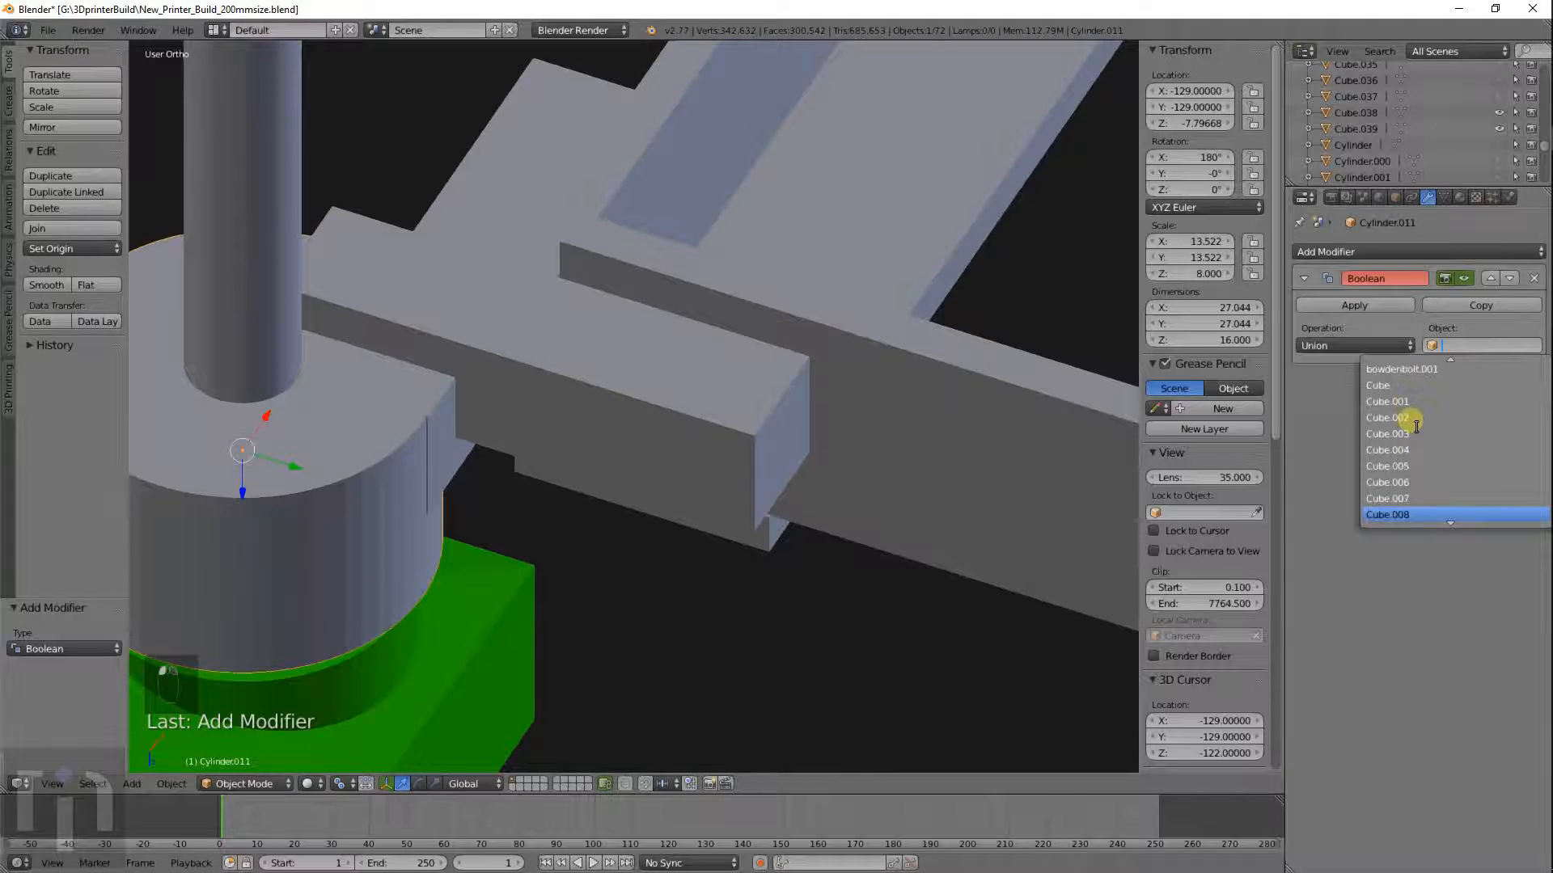
scroll(1415, 450, "down", 10)
left_click(1406, 496)
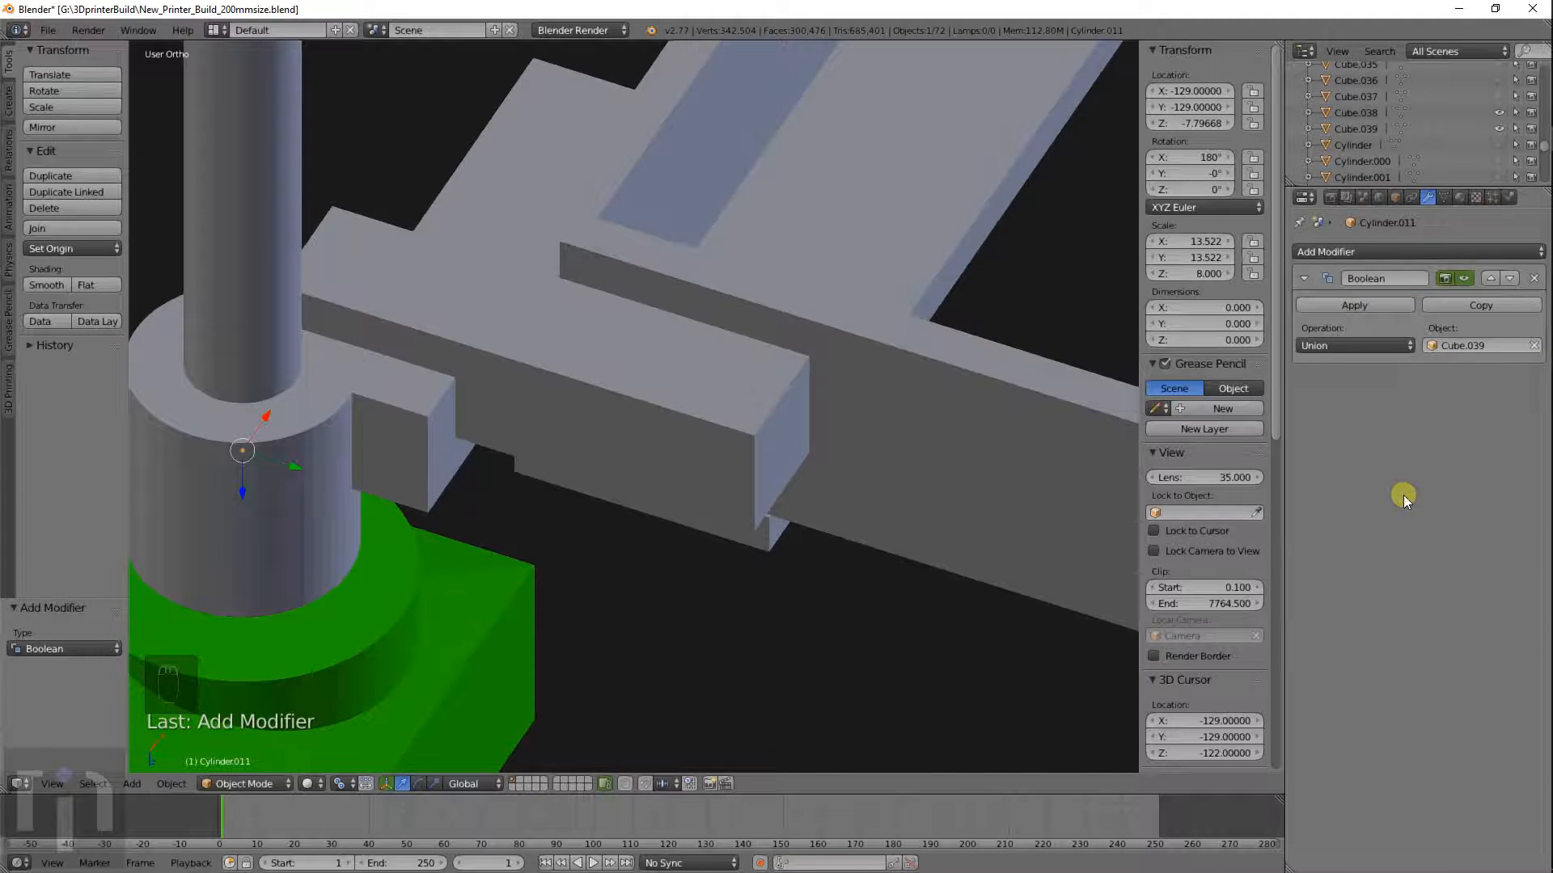
Change the cylinder's Boolean operation to Intersect, check the result in wireframe and apply the modifier.
key("z")
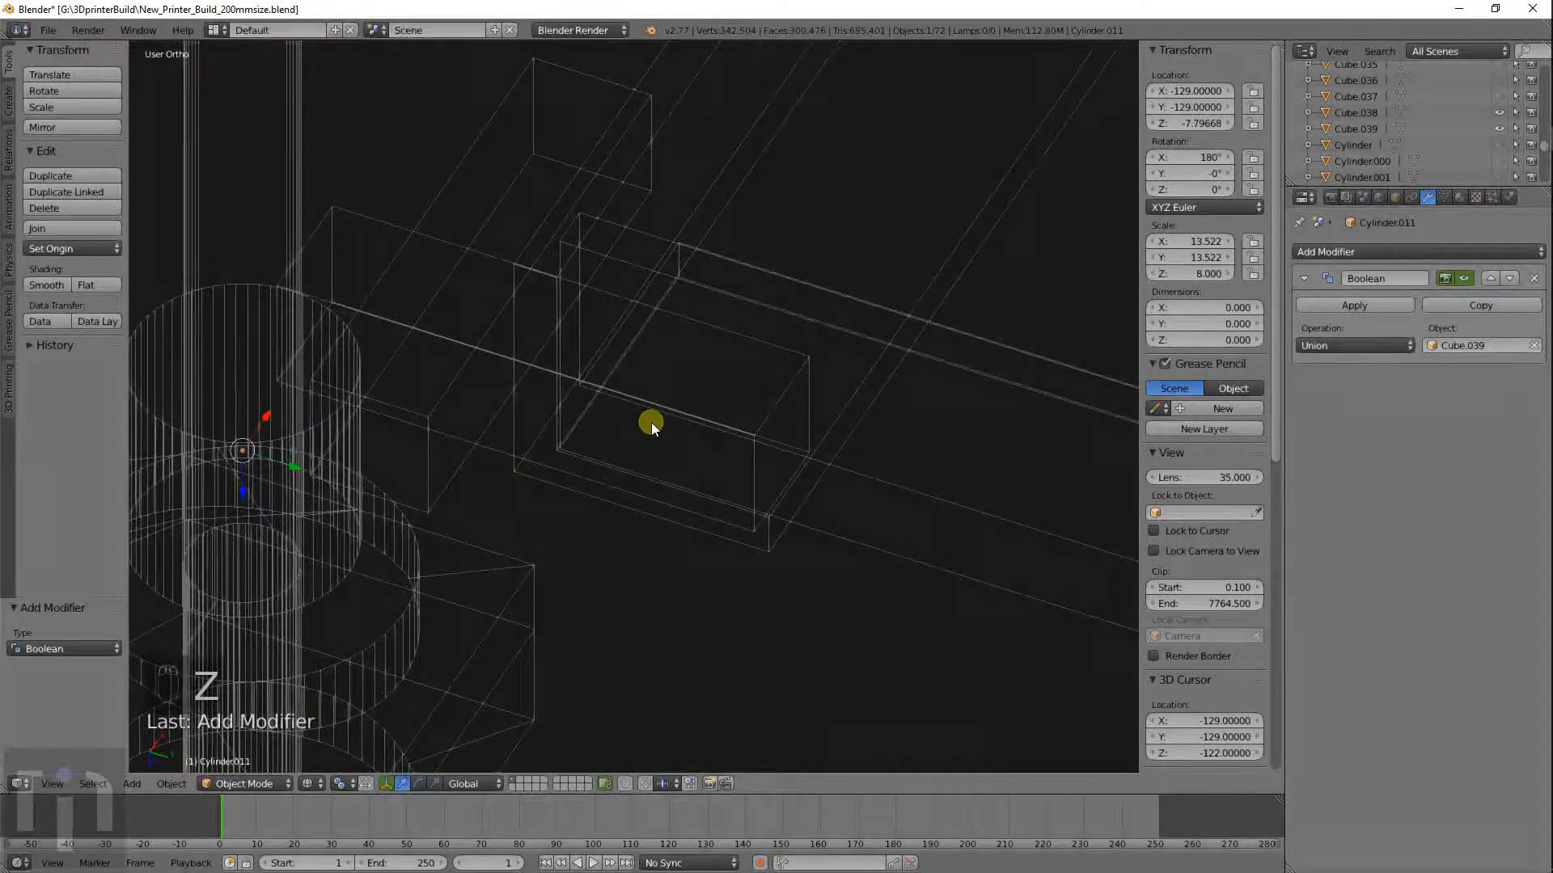
scroll(651, 422, "down", 4)
left_click(1352, 345)
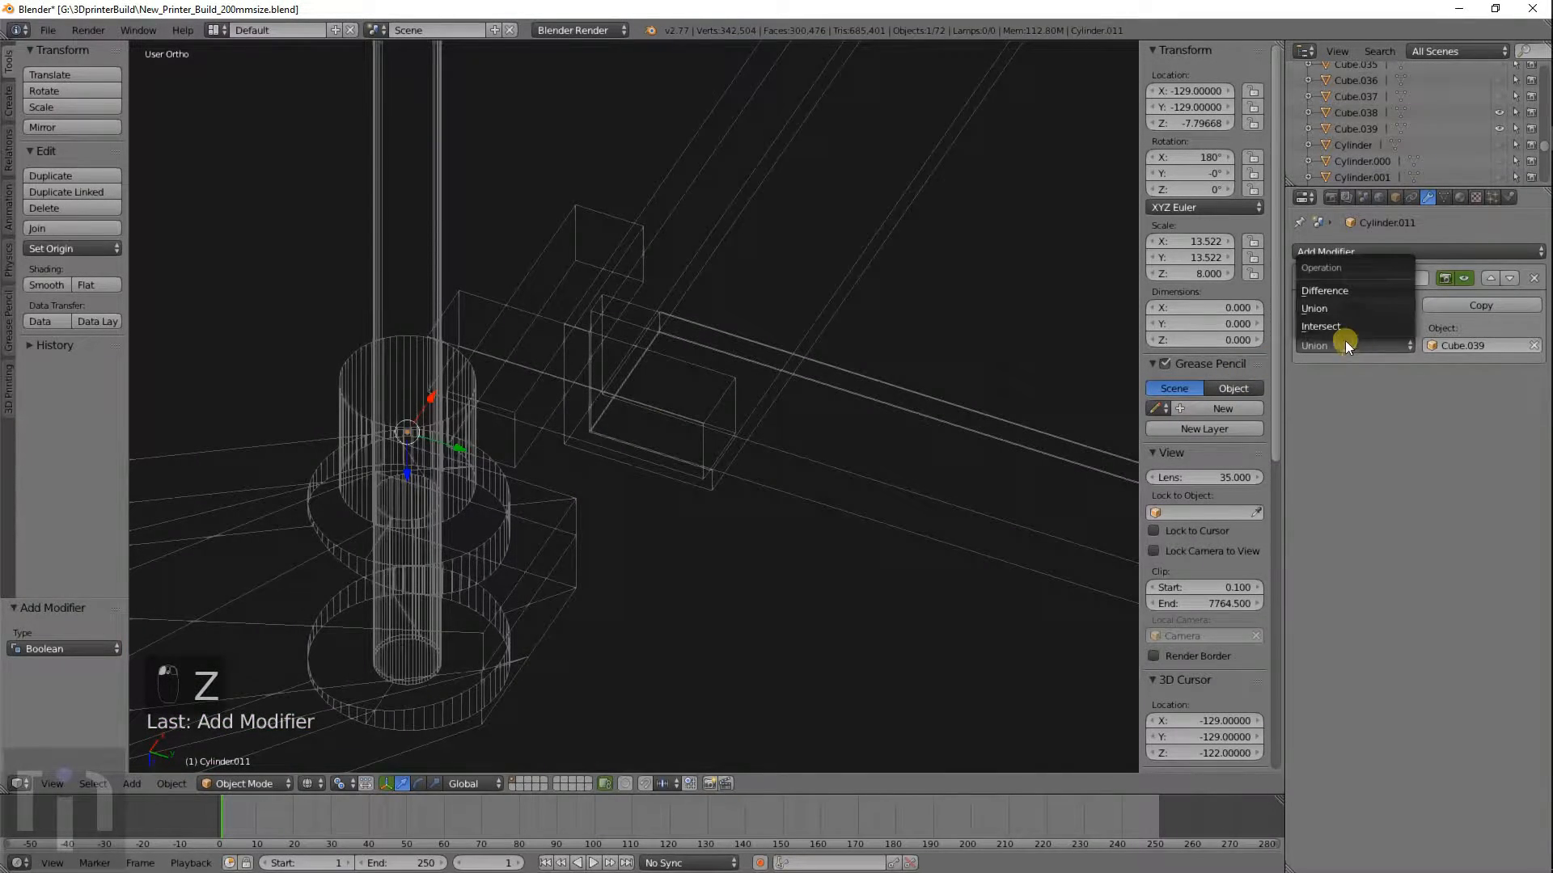
left_click(1336, 320)
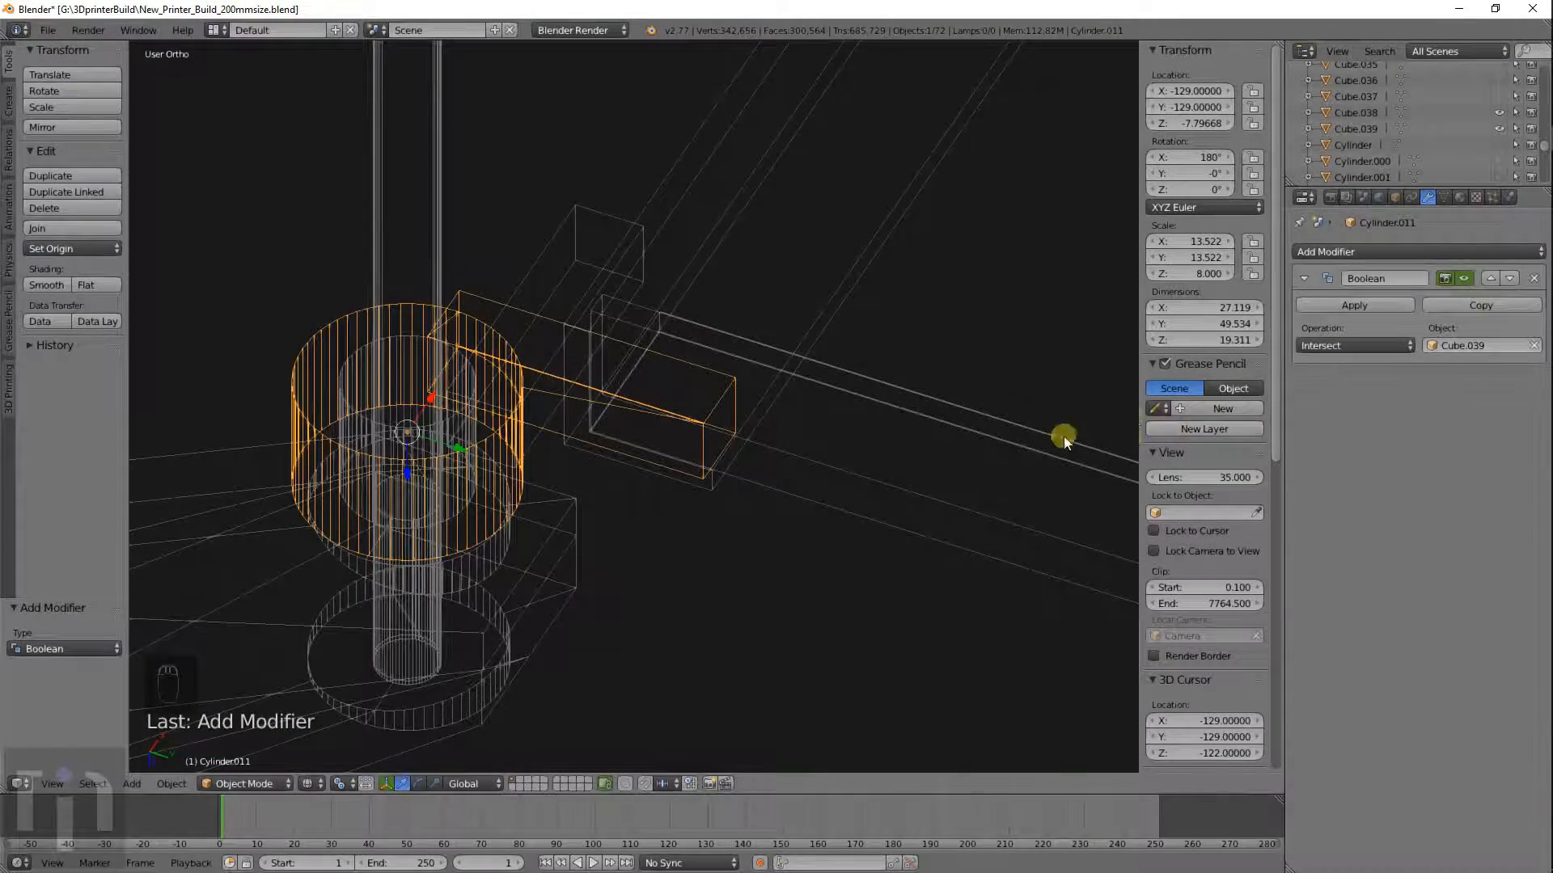
middle_click_drag(1083, 438, 955, 465)
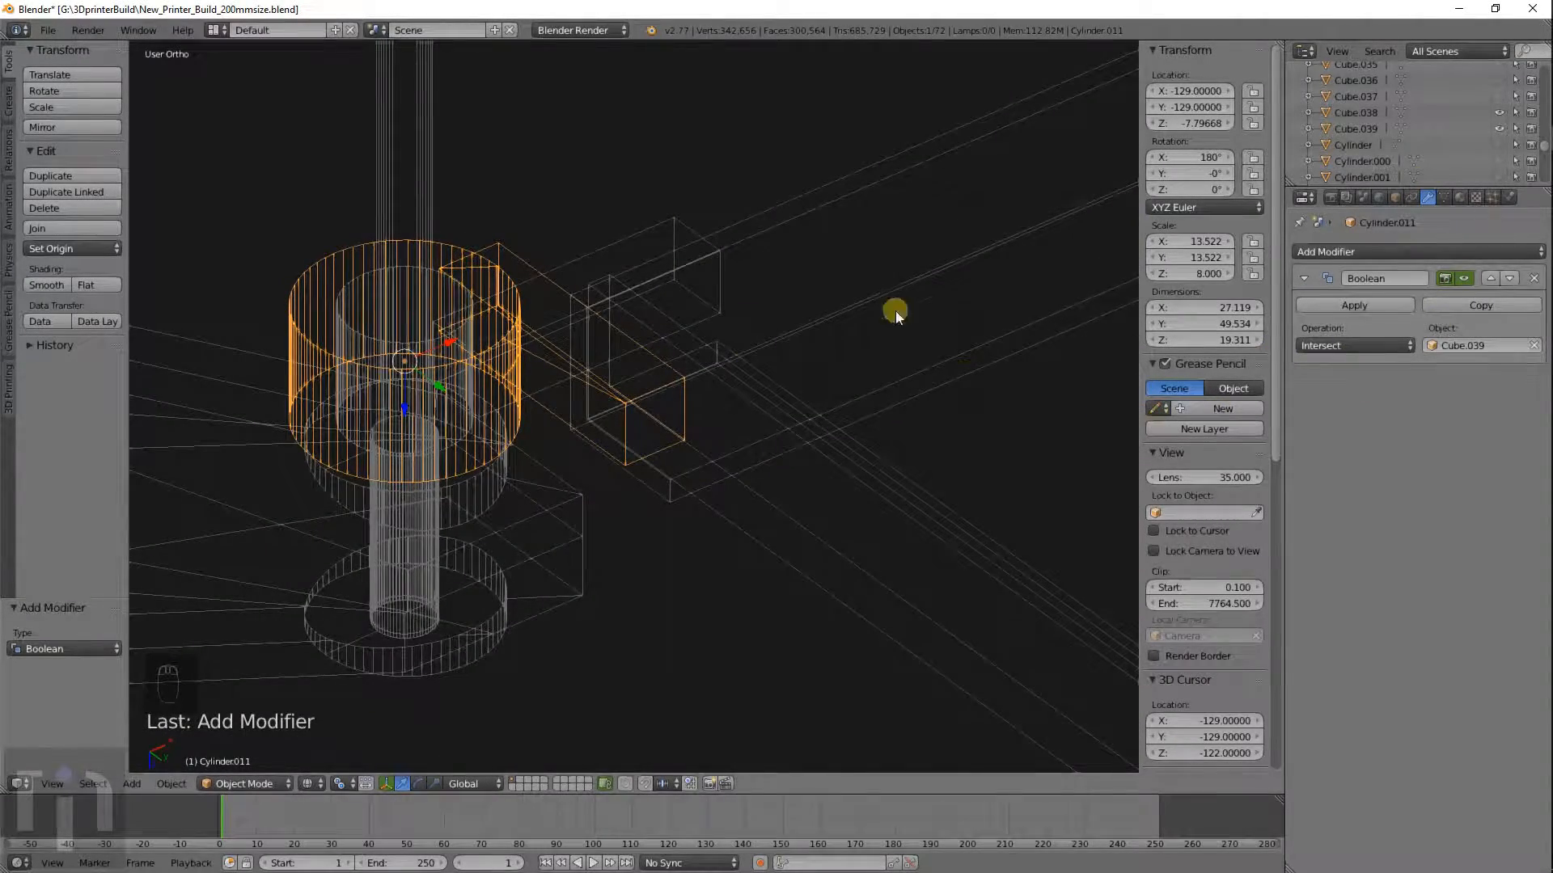
mouse_move(664, 398)
middle_mouse_down()
mouse_move(852, 343)
mouse_move(998, 354)
mouse_move(675, 410)
middle_mouse_up()
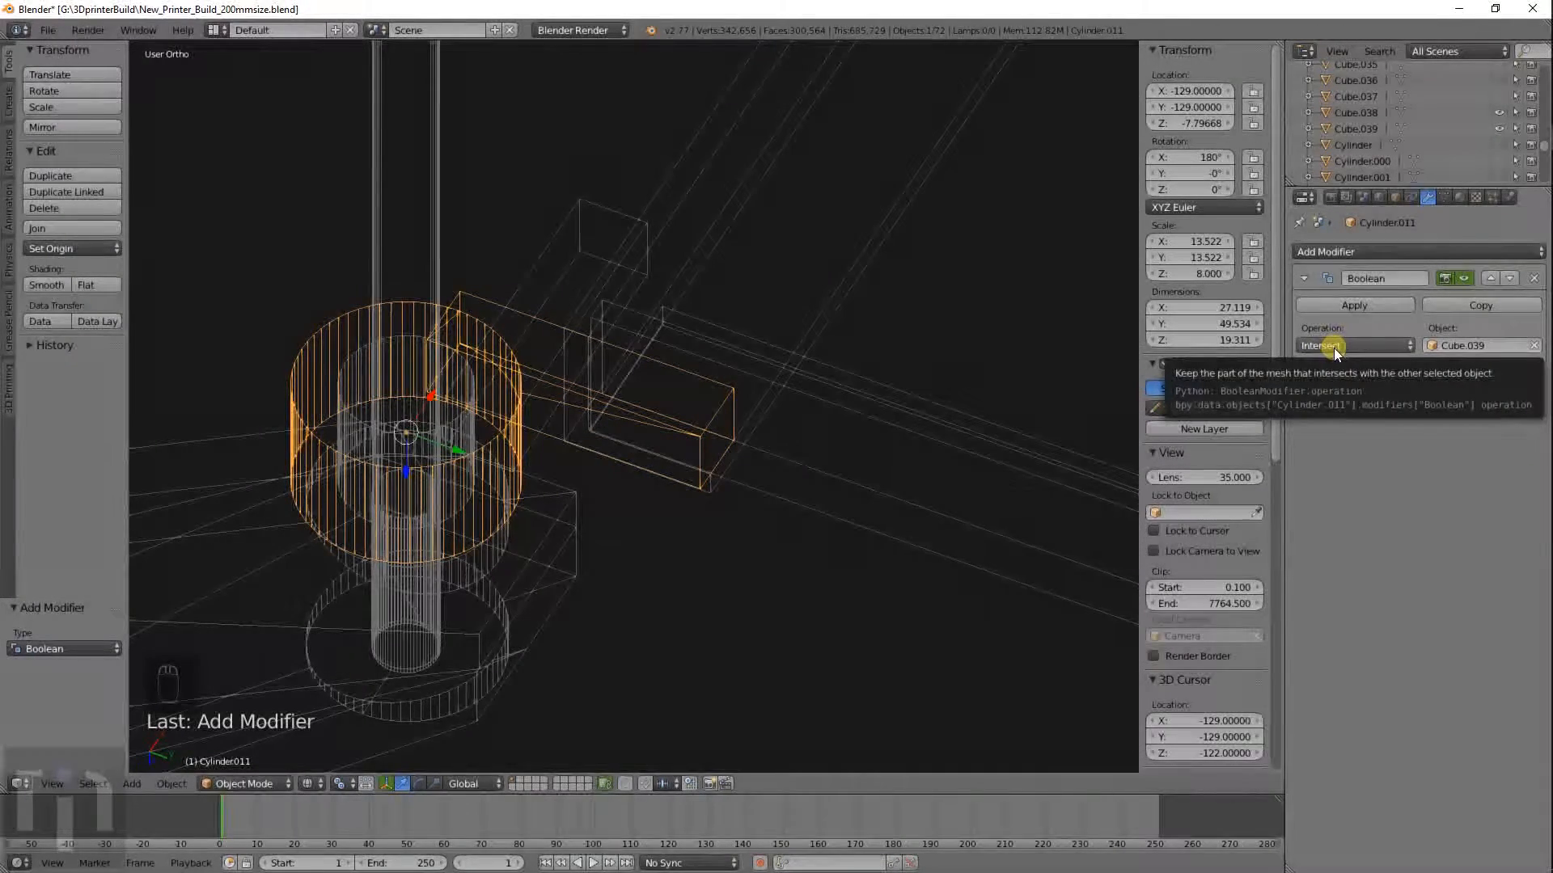
left_click(1374, 307)
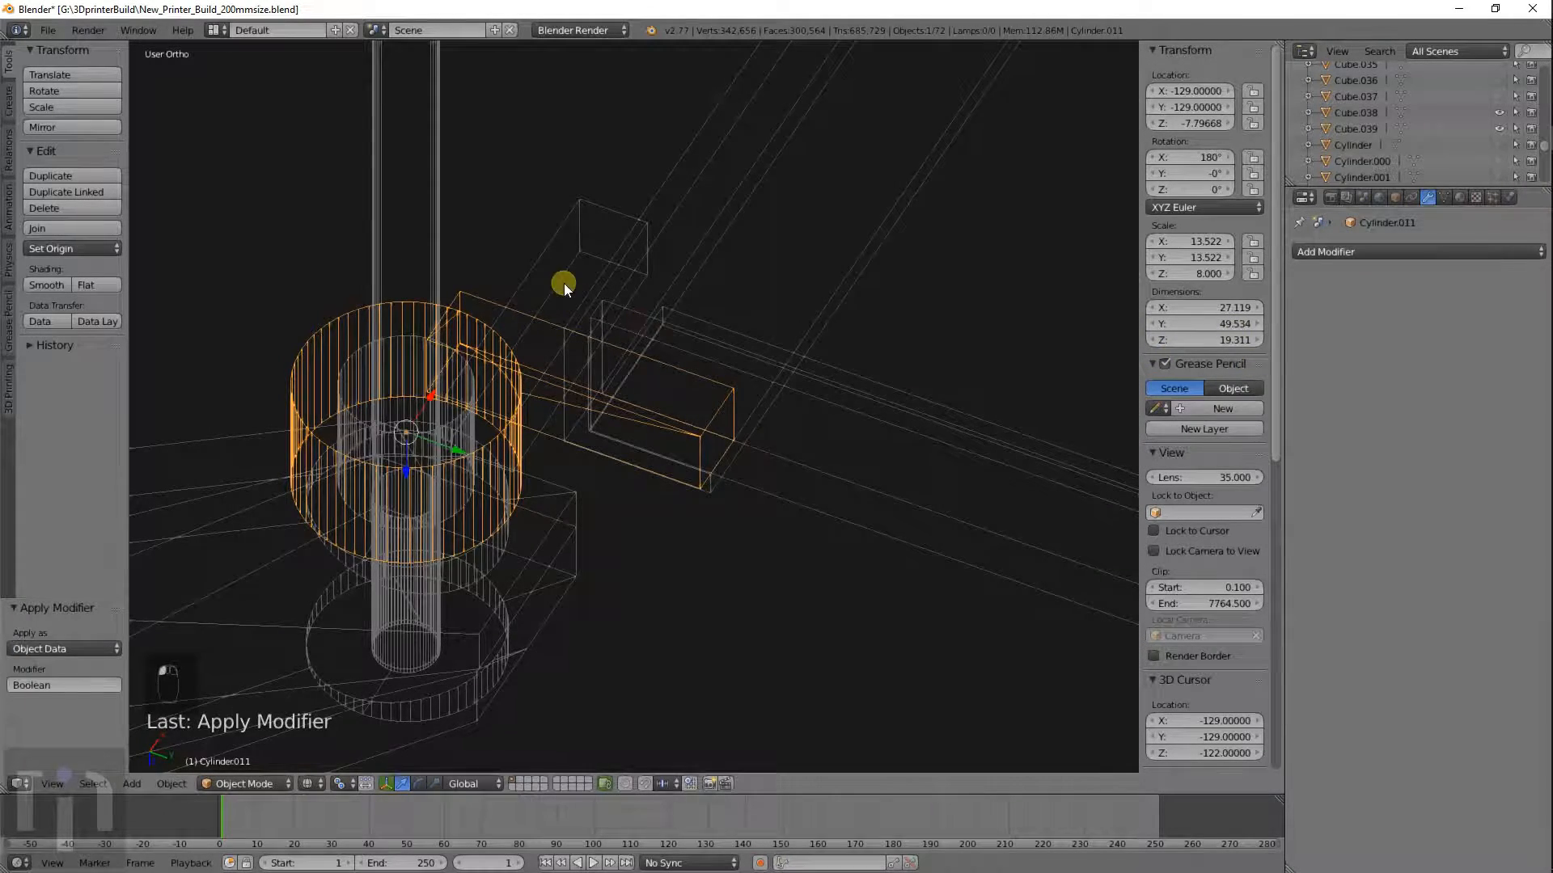
Delete the separate rotated bar Cube.039 that overlaps the merged holder.
middle_click_drag(564, 283, 673, 319, "shift")
right_click(643, 349)
right_click(638, 358)
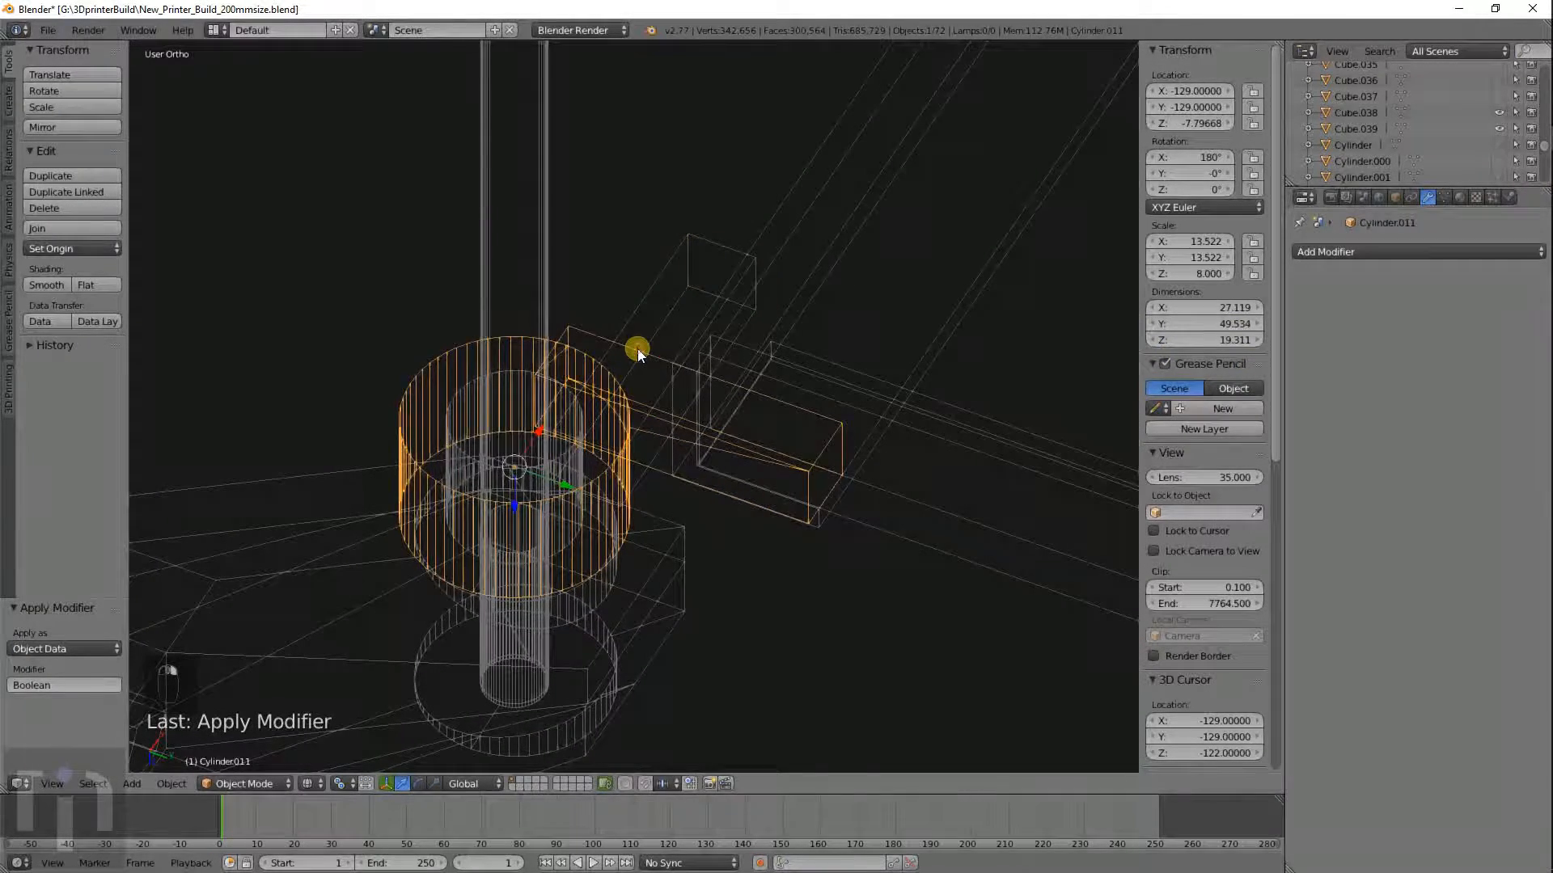
right_click(637, 350)
key("x")
left_click(623, 349)
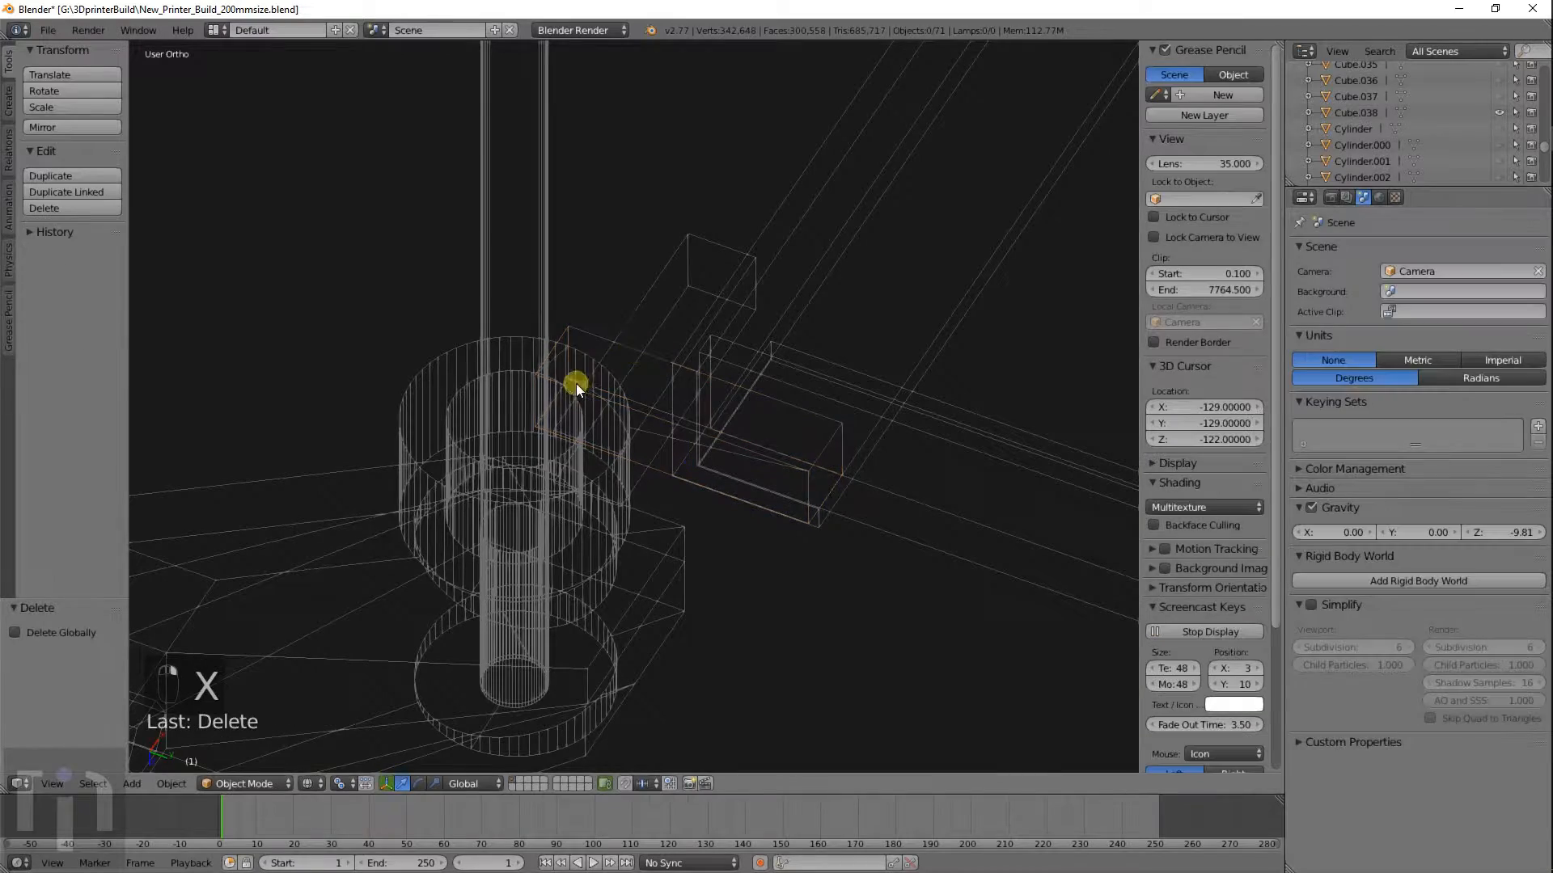
Merge the remaining bar Cube.038 into the holder cylinder with a Boolean Union modifier and apply it.
right_click(641, 294)
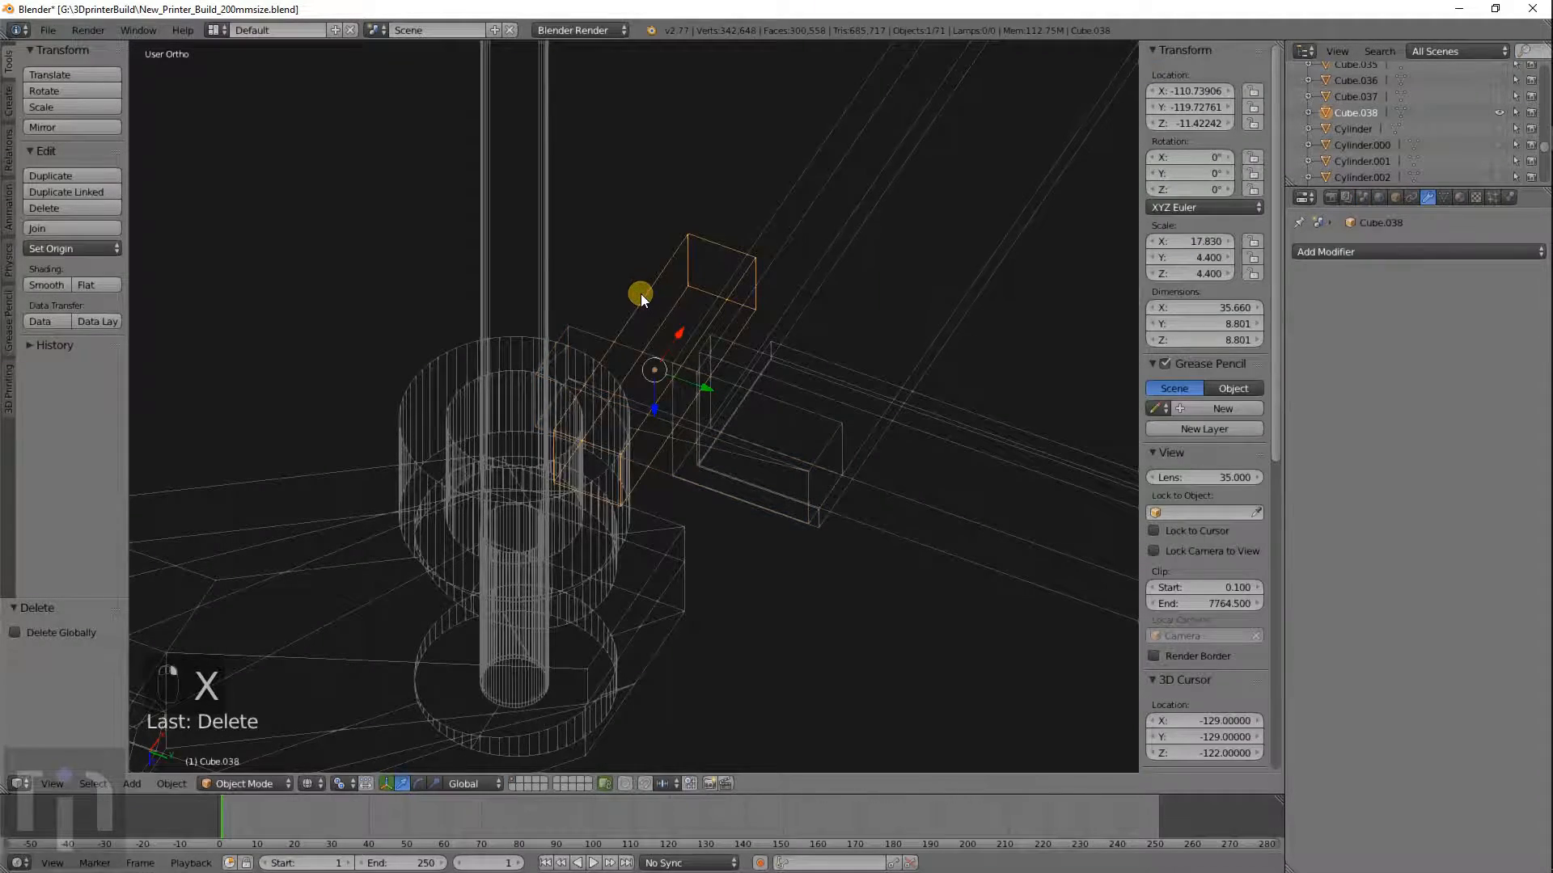
right_click(555, 346)
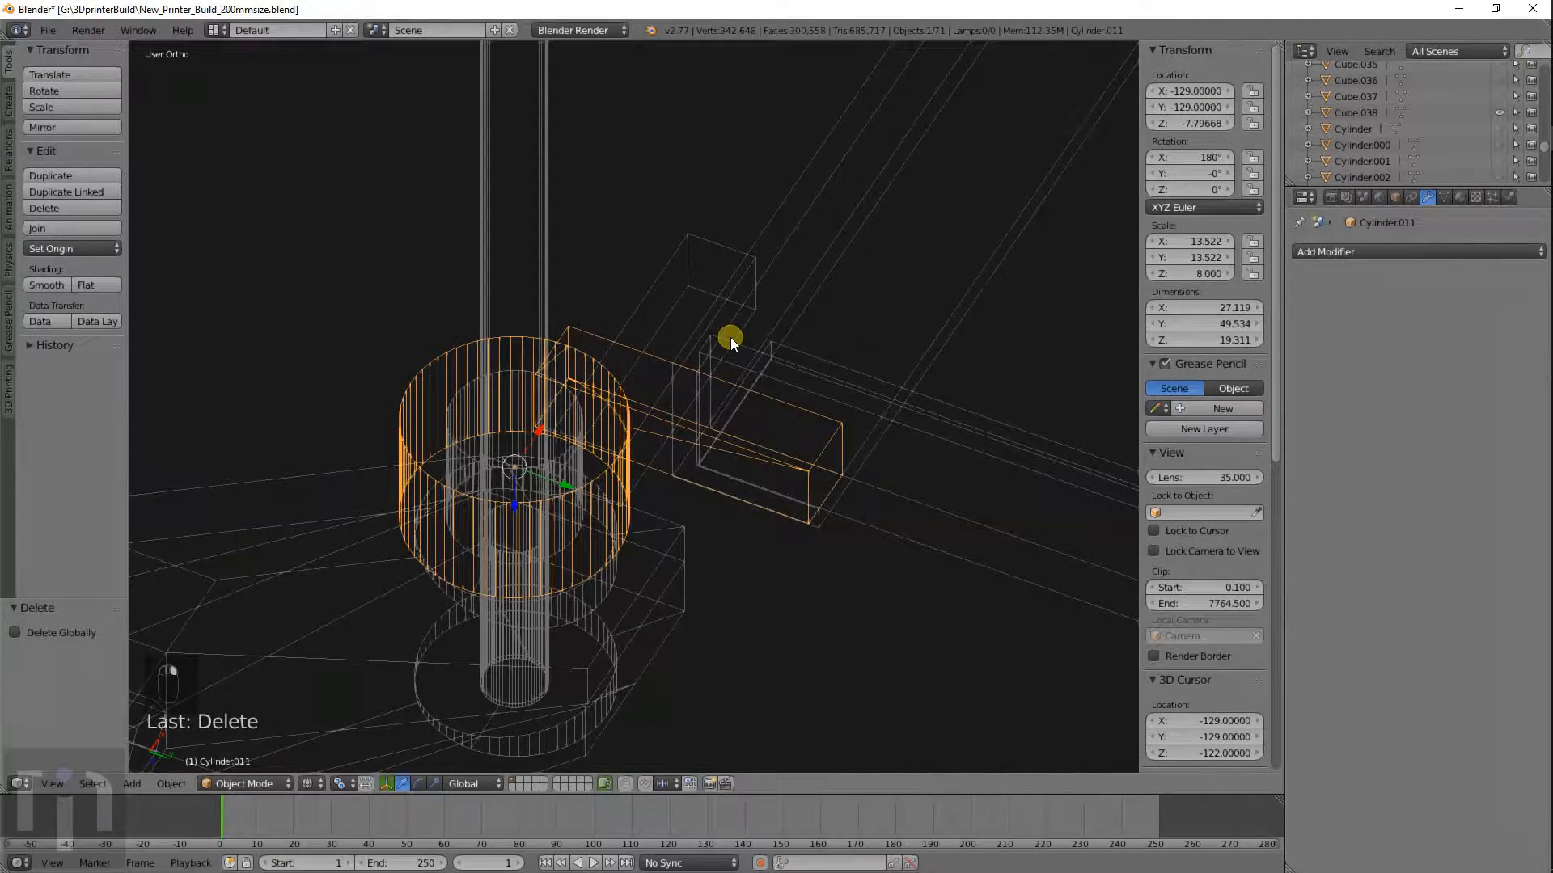
key("shift+a")
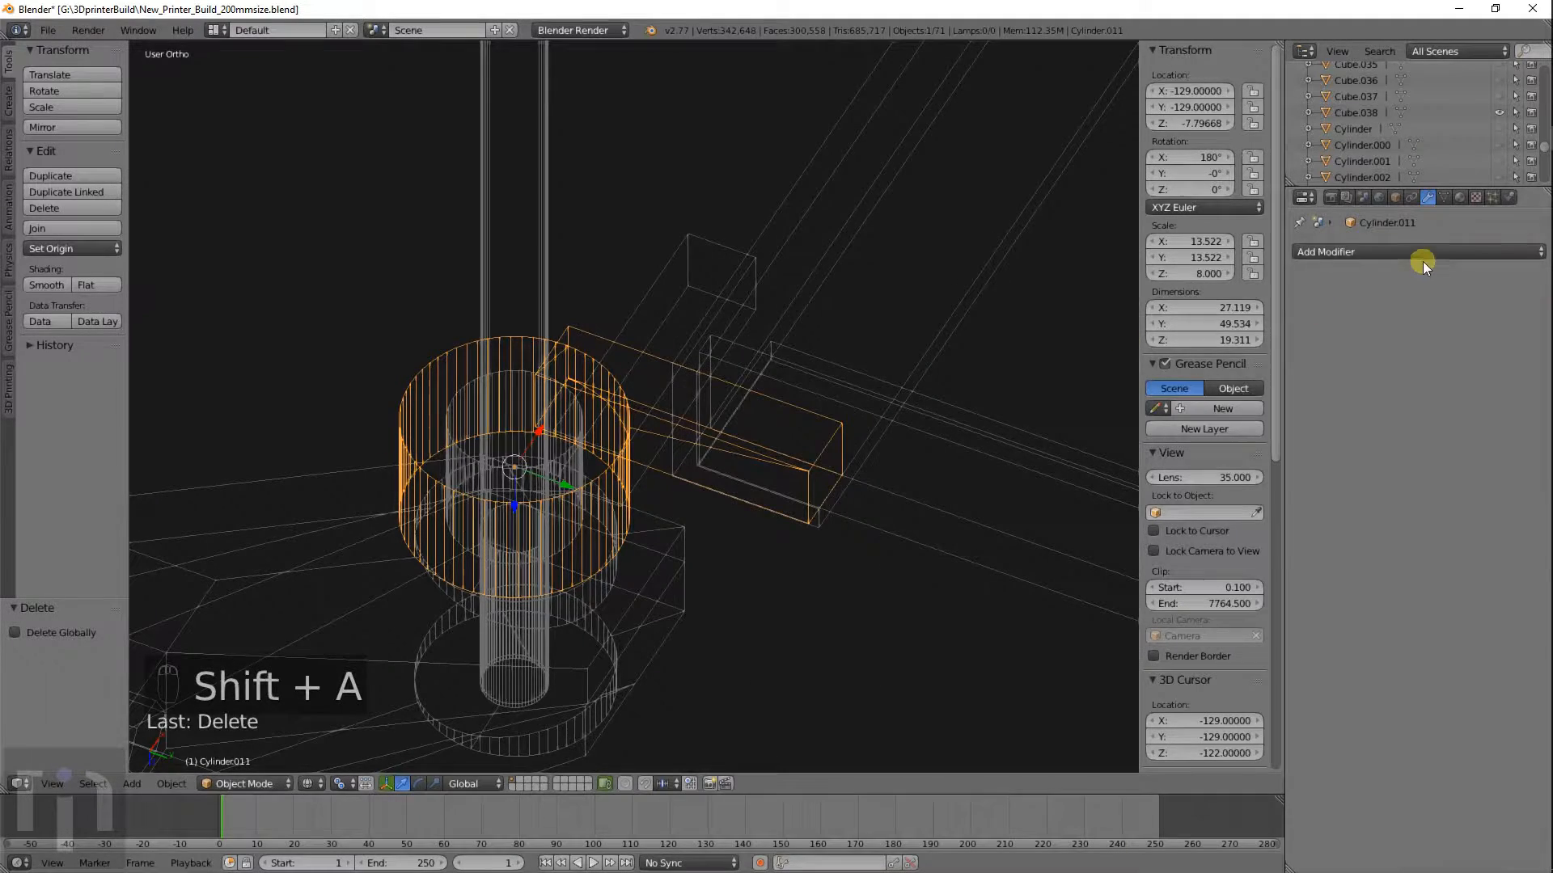
left_click(1421, 254)
left_click(1219, 328)
left_click(1339, 347)
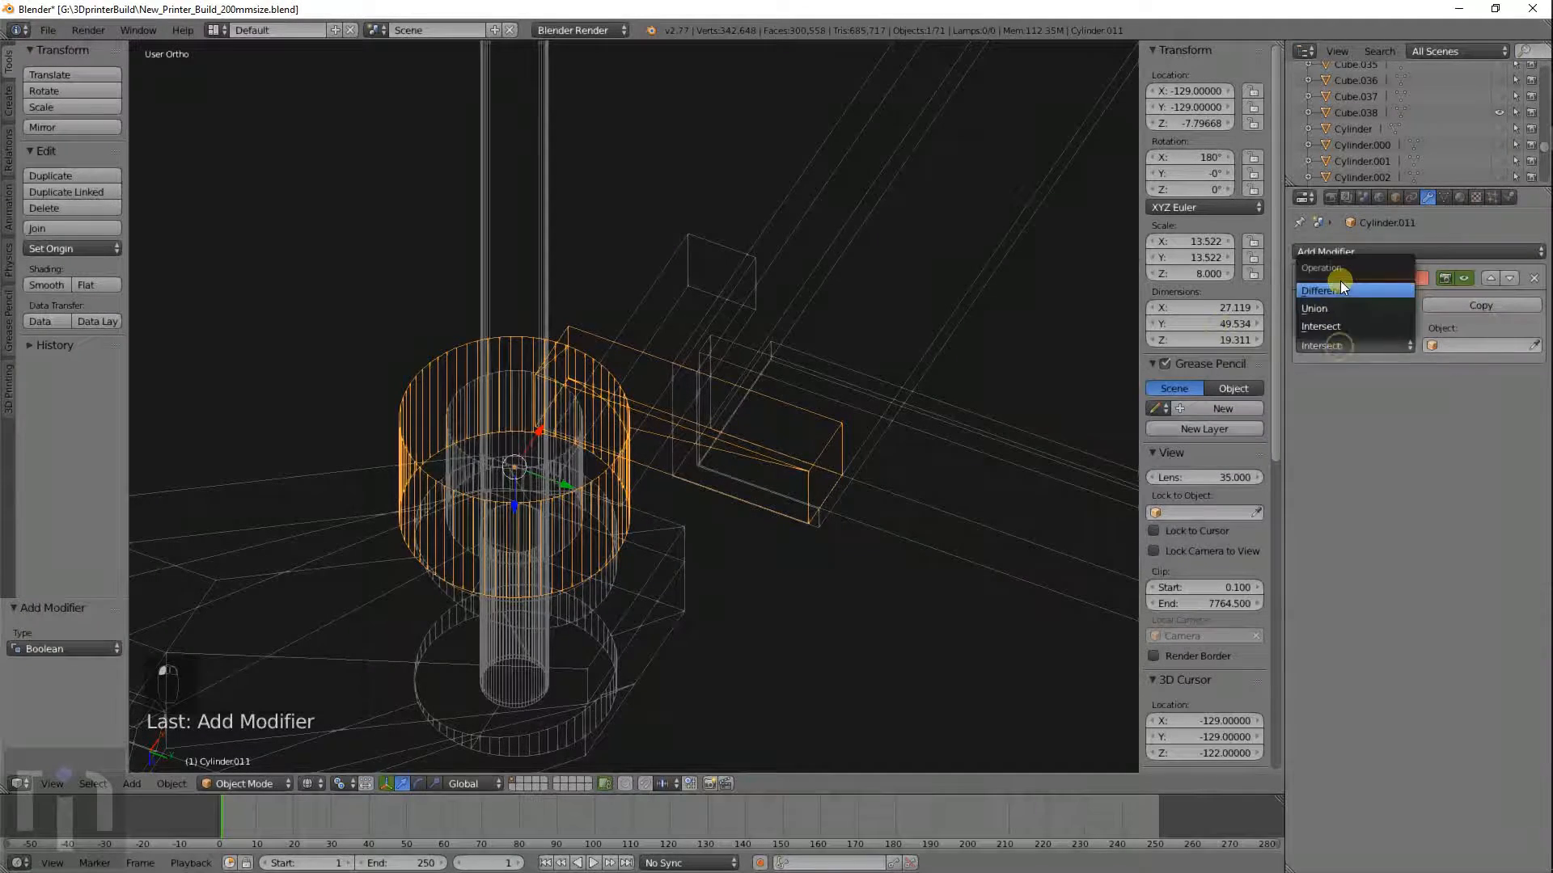
left_click(1339, 301)
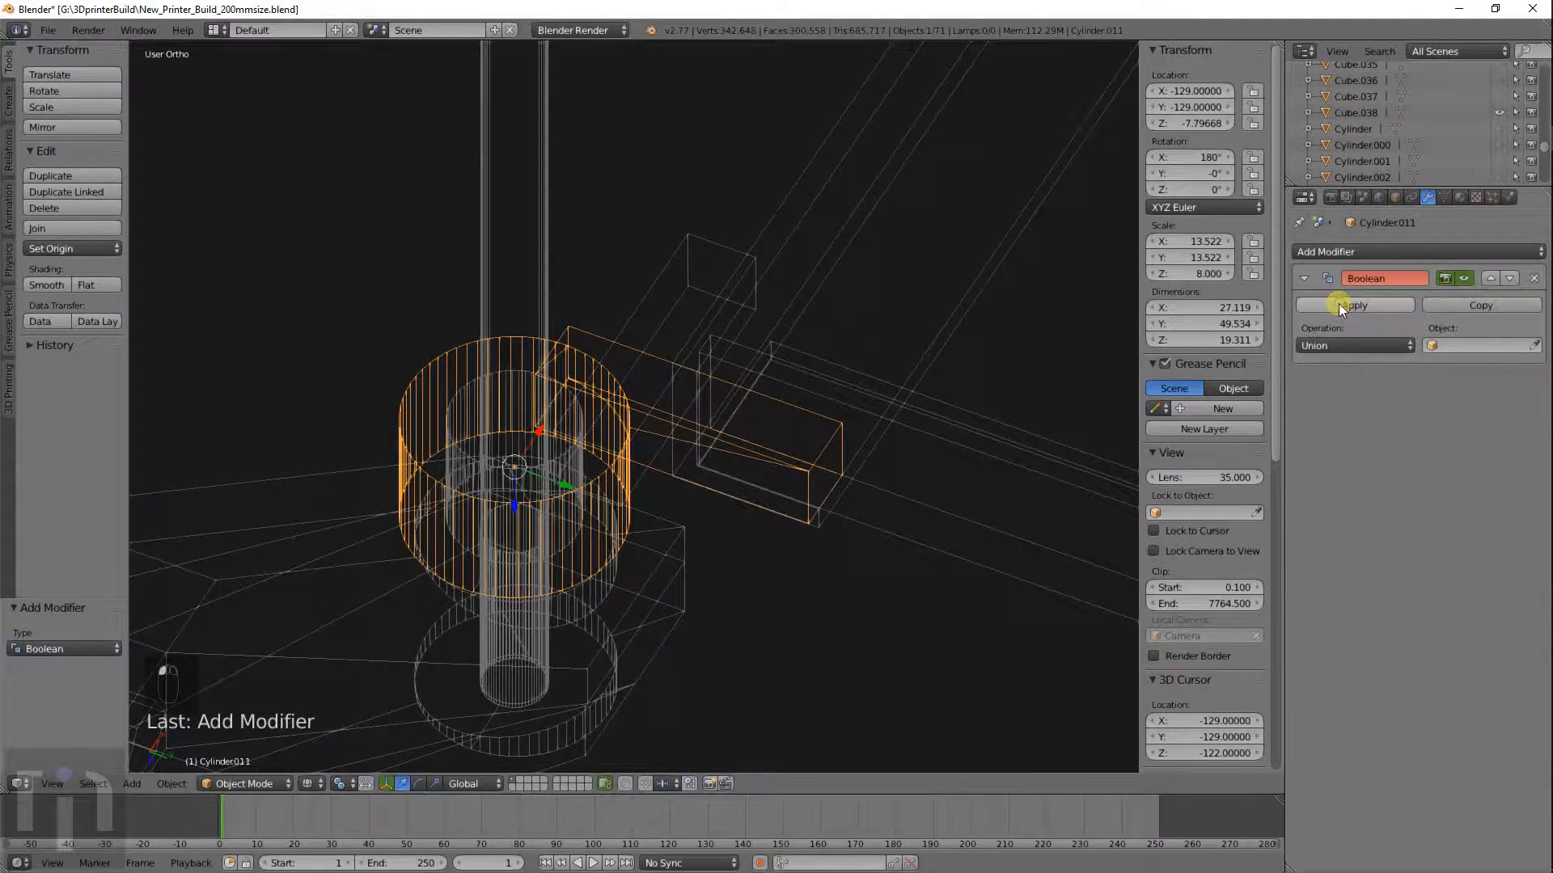
left_click(1459, 344)
scroll(1428, 474, "down", 12)
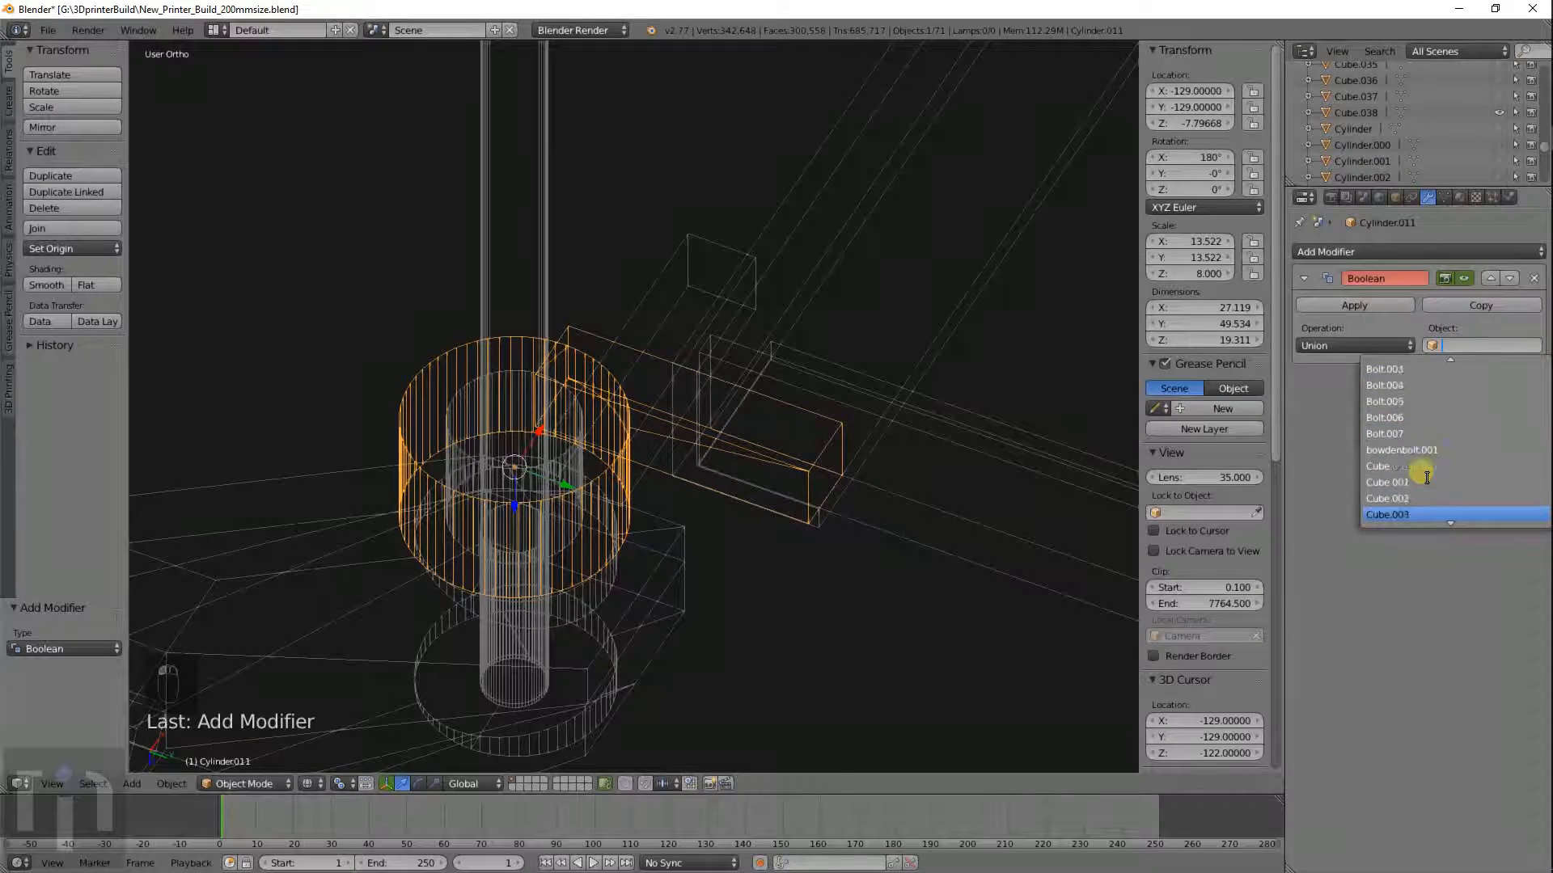
scroll(1425, 477, "down", 7)
left_click(1416, 499)
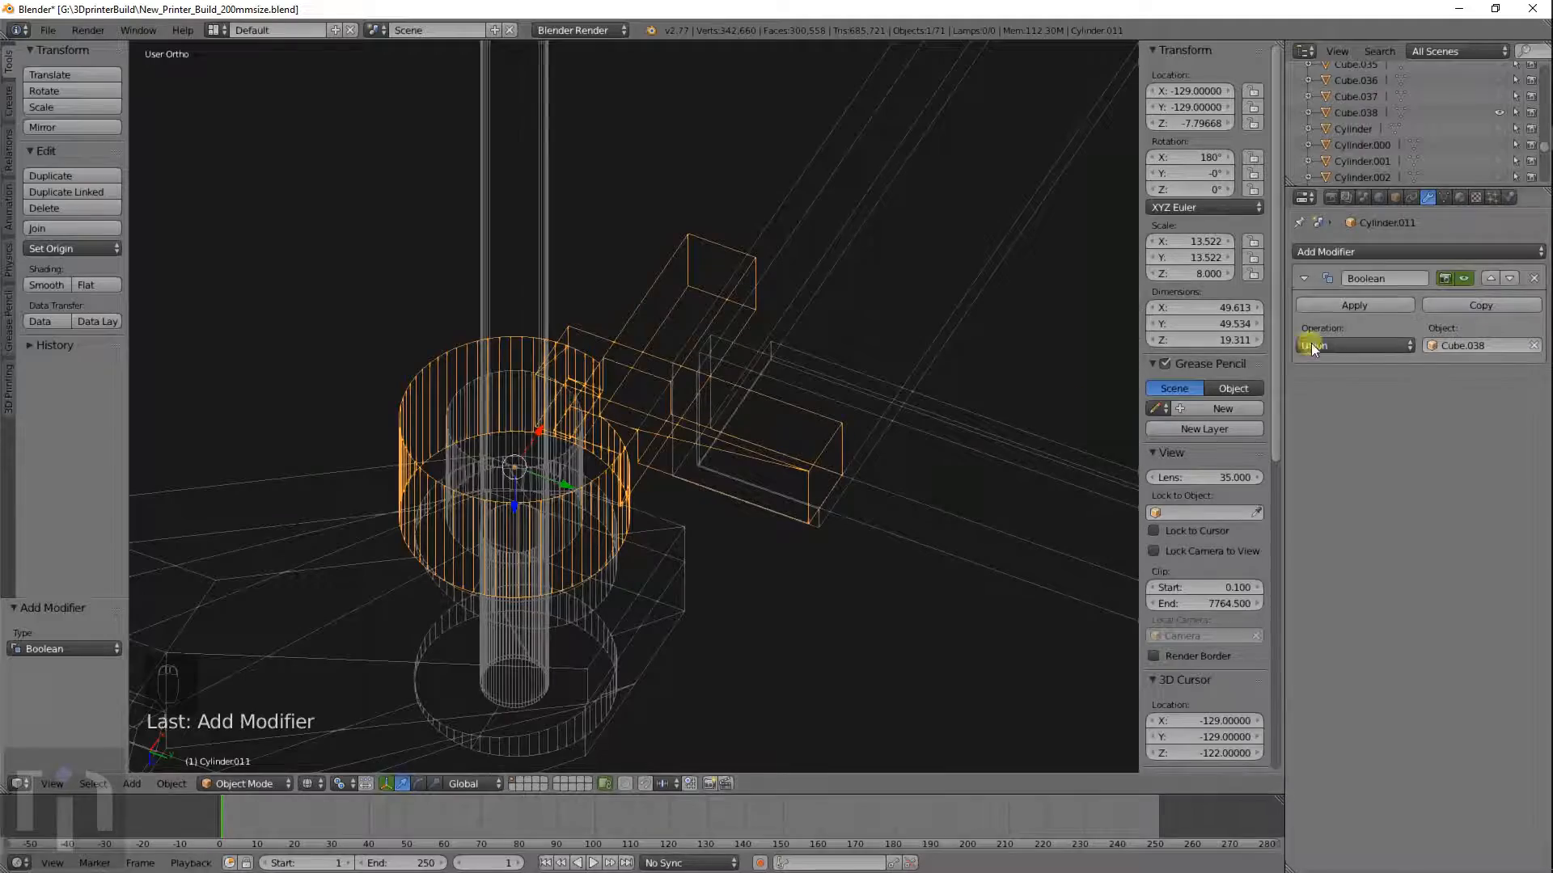
left_click(1343, 305)
Inspect the merged holder mesh in wireframe, and undo the union with Cube.038 and the deletion of the rotated bar.
middle_click_drag(938, 445, 901, 428)
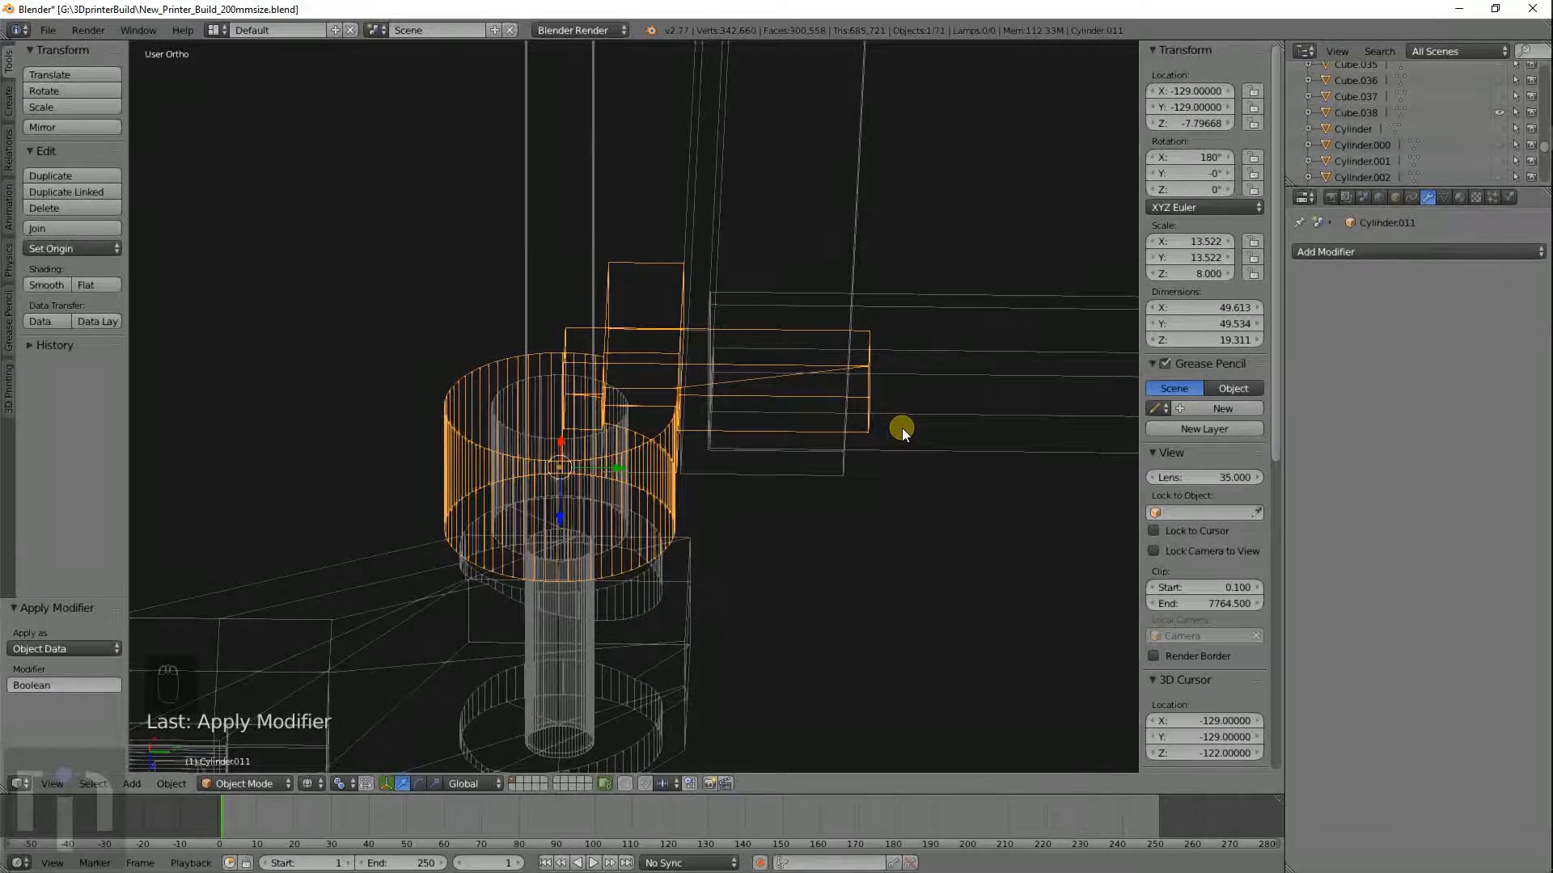
scroll(901, 428, "down", 8)
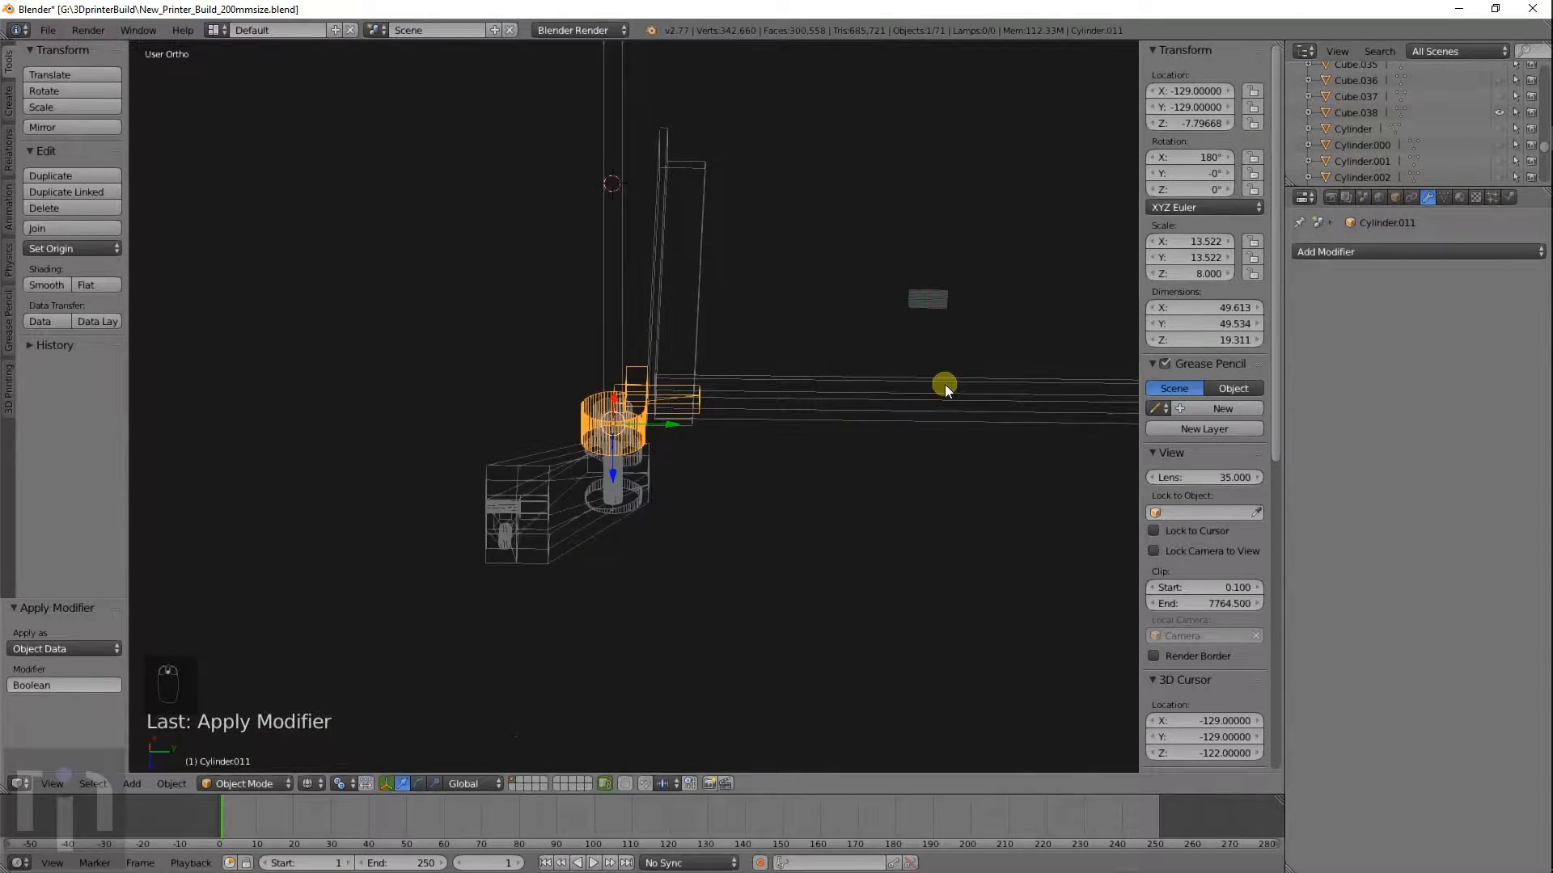
scroll(719, 378, "up", 10)
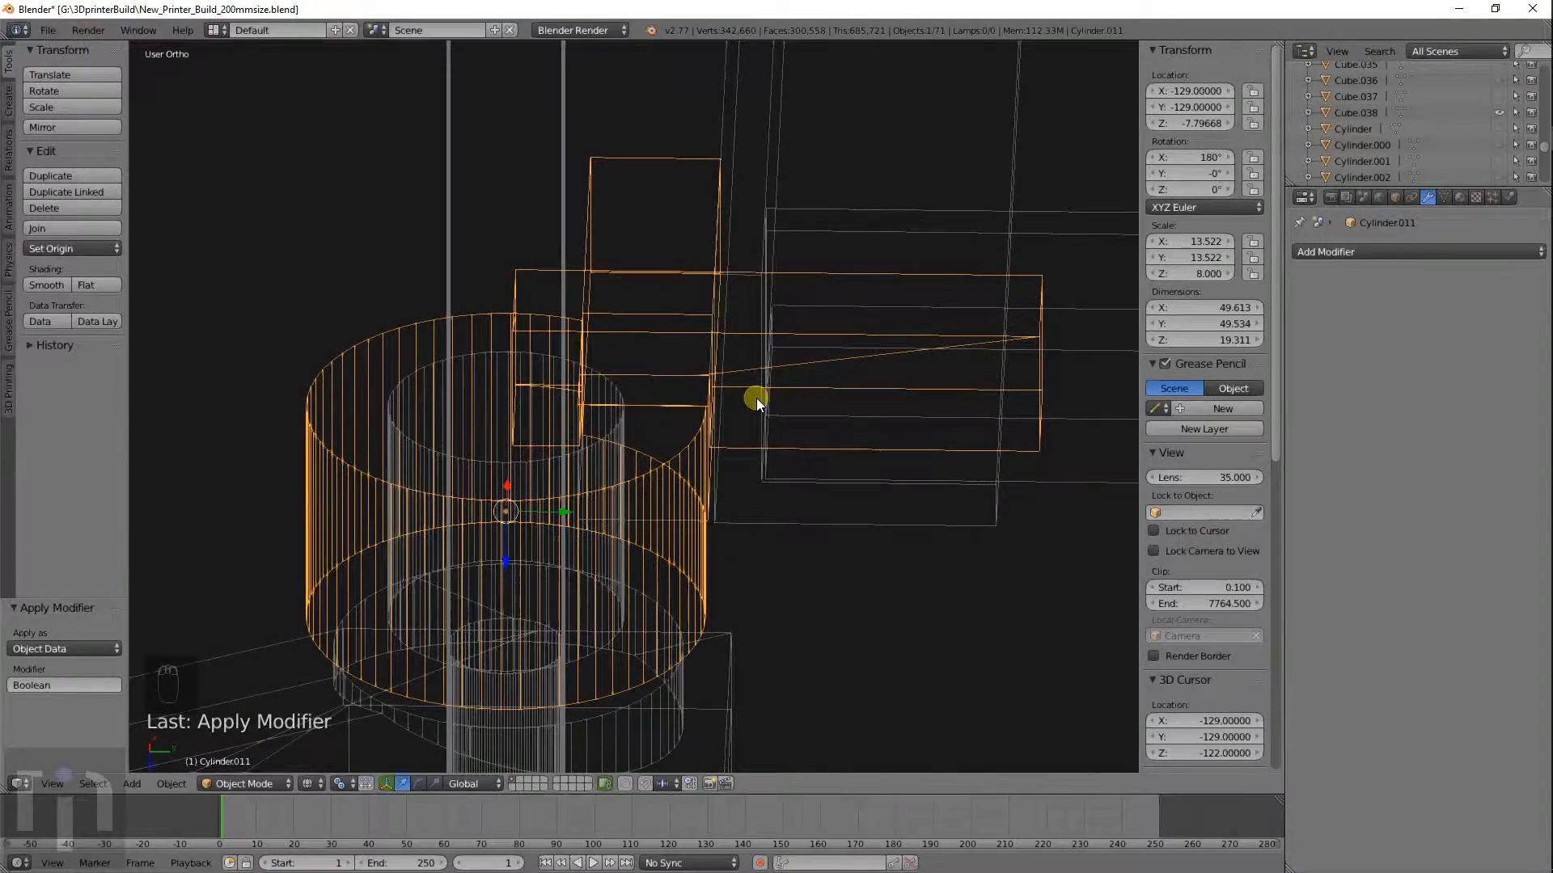
middle_click_drag(756, 398, 702, 387)
key("ctrl+z")
key("ctrl+z")
key("ctrl+z")
key("ctrl+z")
key("ctrl+z")
key("ctrl+z")
key("ctrl+z")
key("ctrl+z")
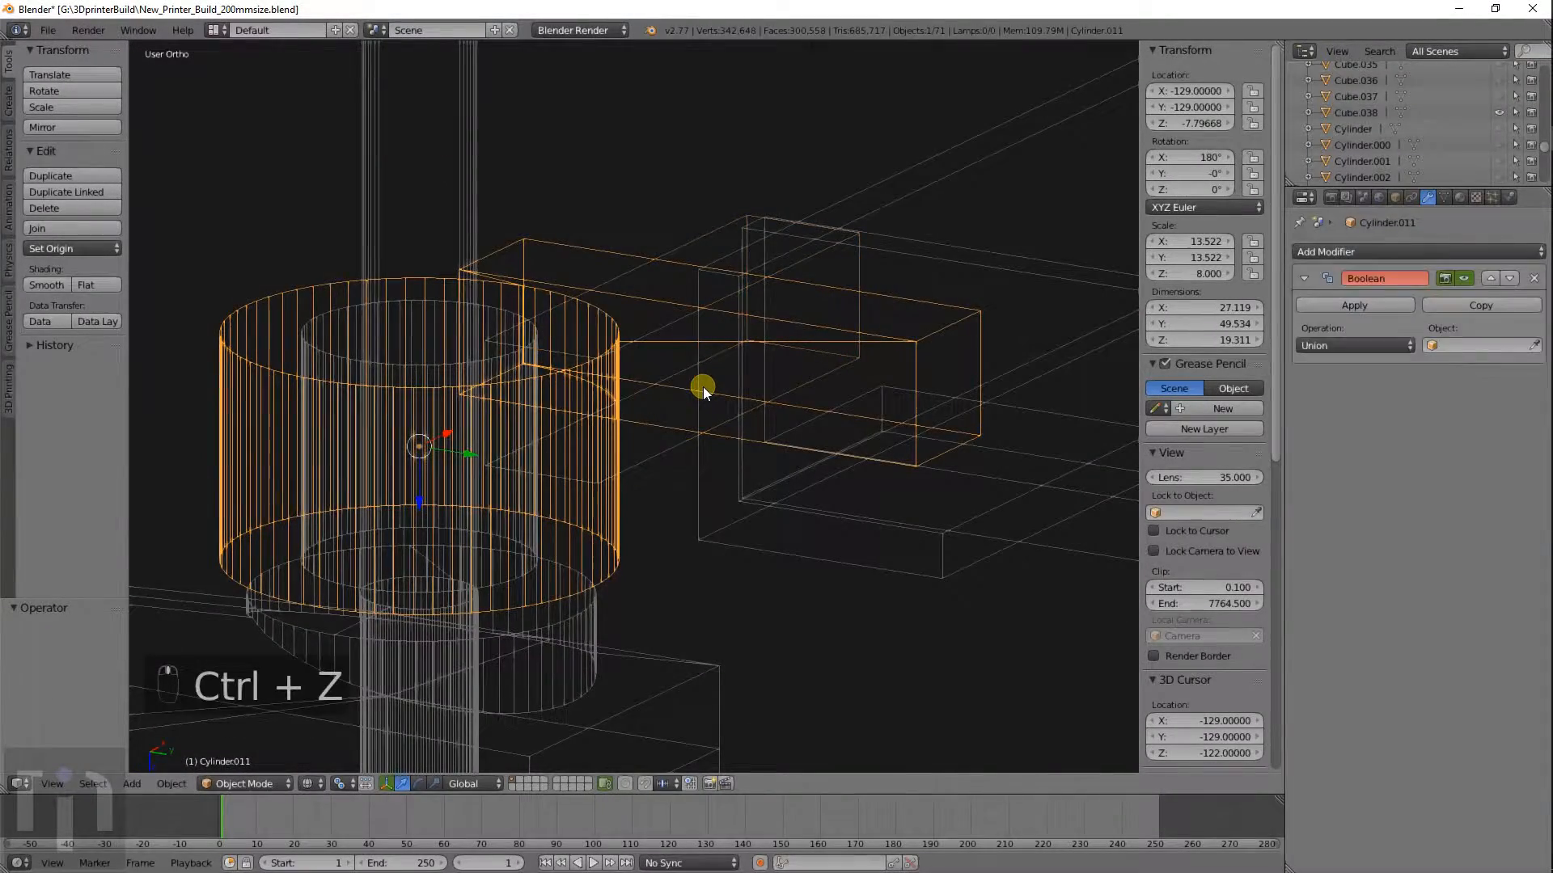
key("ctrl+z")
key("ctrl+z")
key("ctrl+z")
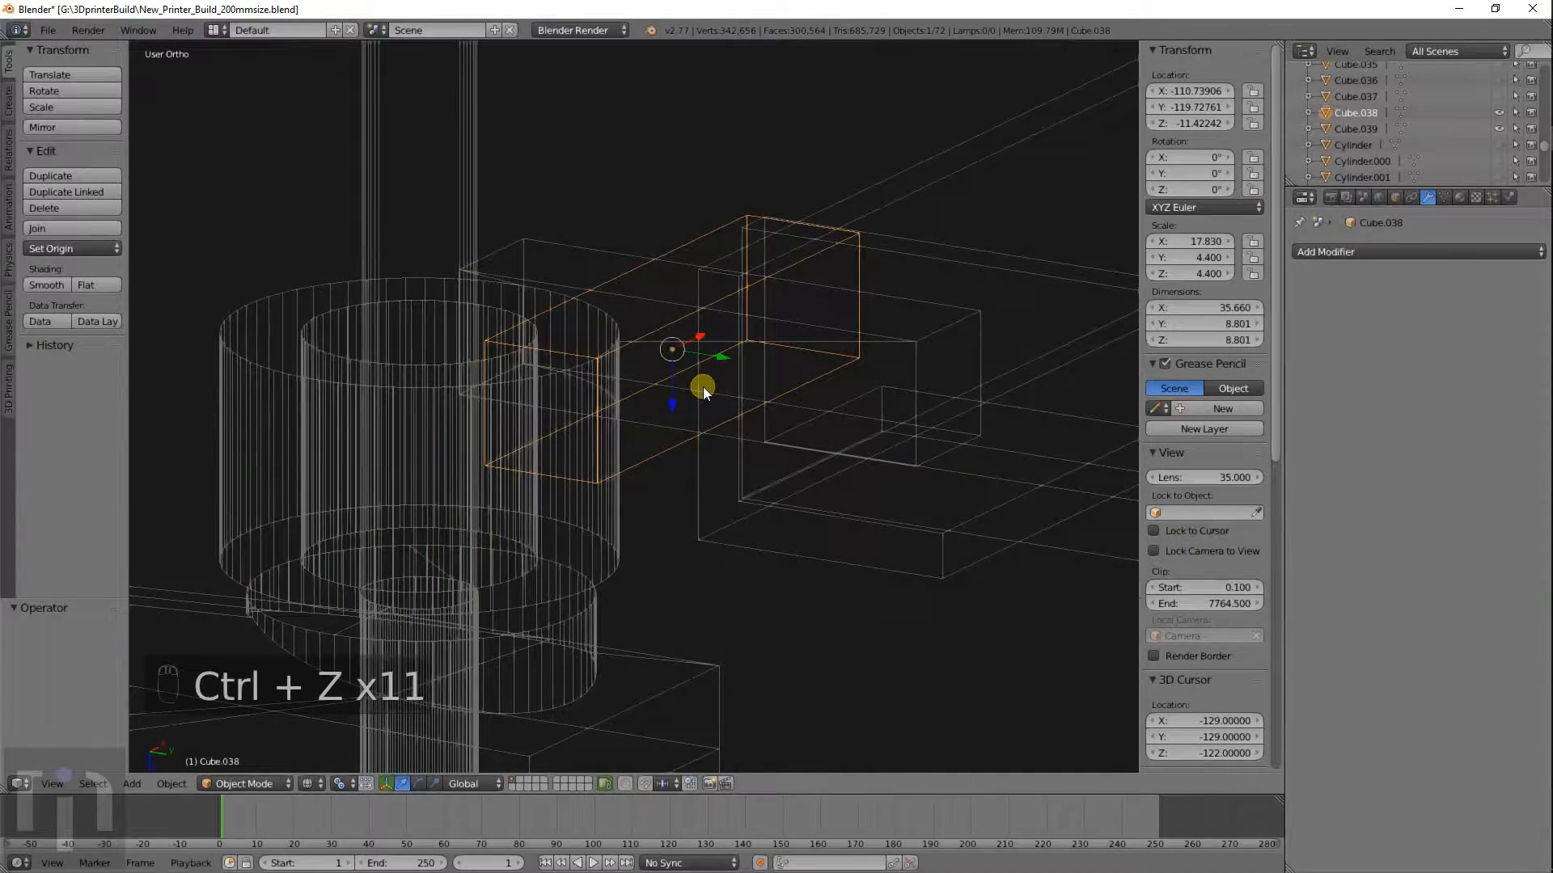
Undo the applied Intersect Boolean and the assignment of the rotated bar as its object.
right_click(909, 338)
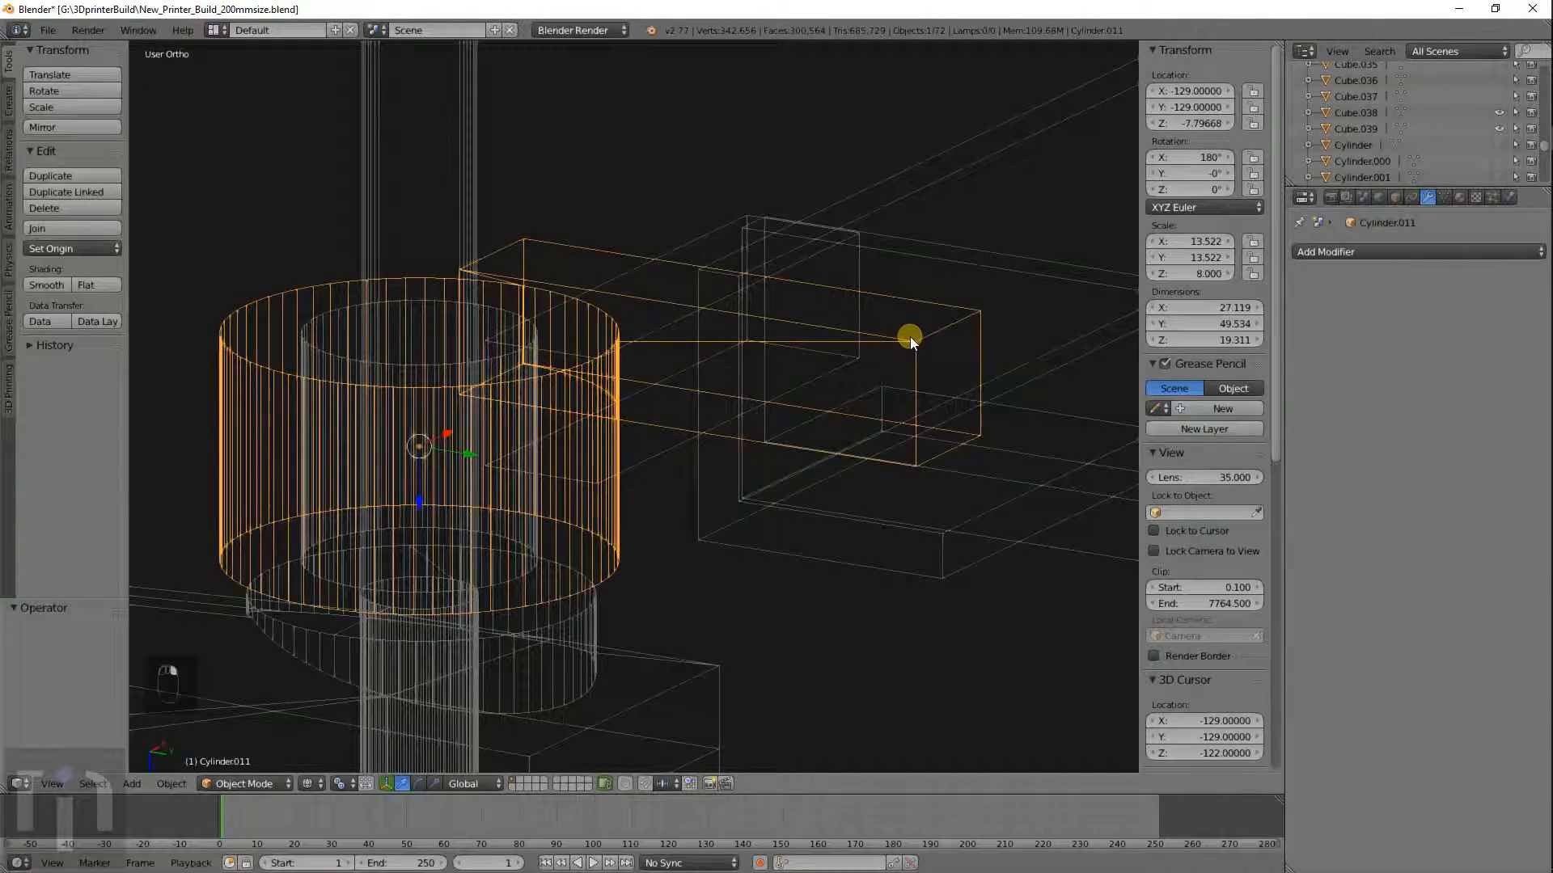
key("ctrl+z")
key("ctrl+z")
key("ctrl+z")
key("ctrl+z")
key("ctrl+z")
key("ctrl+z")
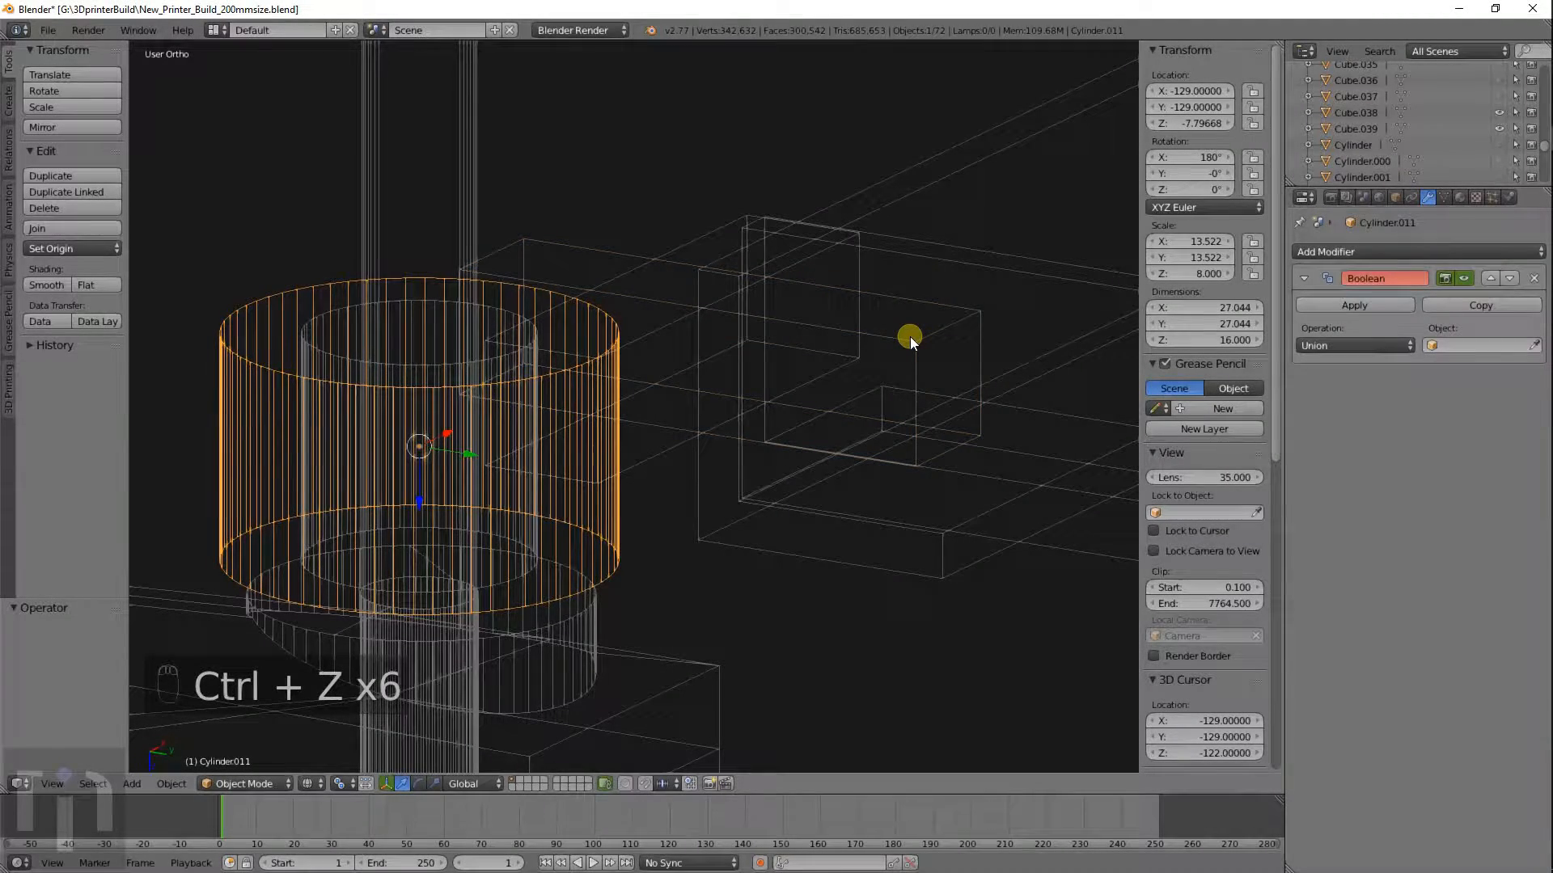
Unhide all printer parts, deselect everything and return to solid shading.
right_click(911, 339)
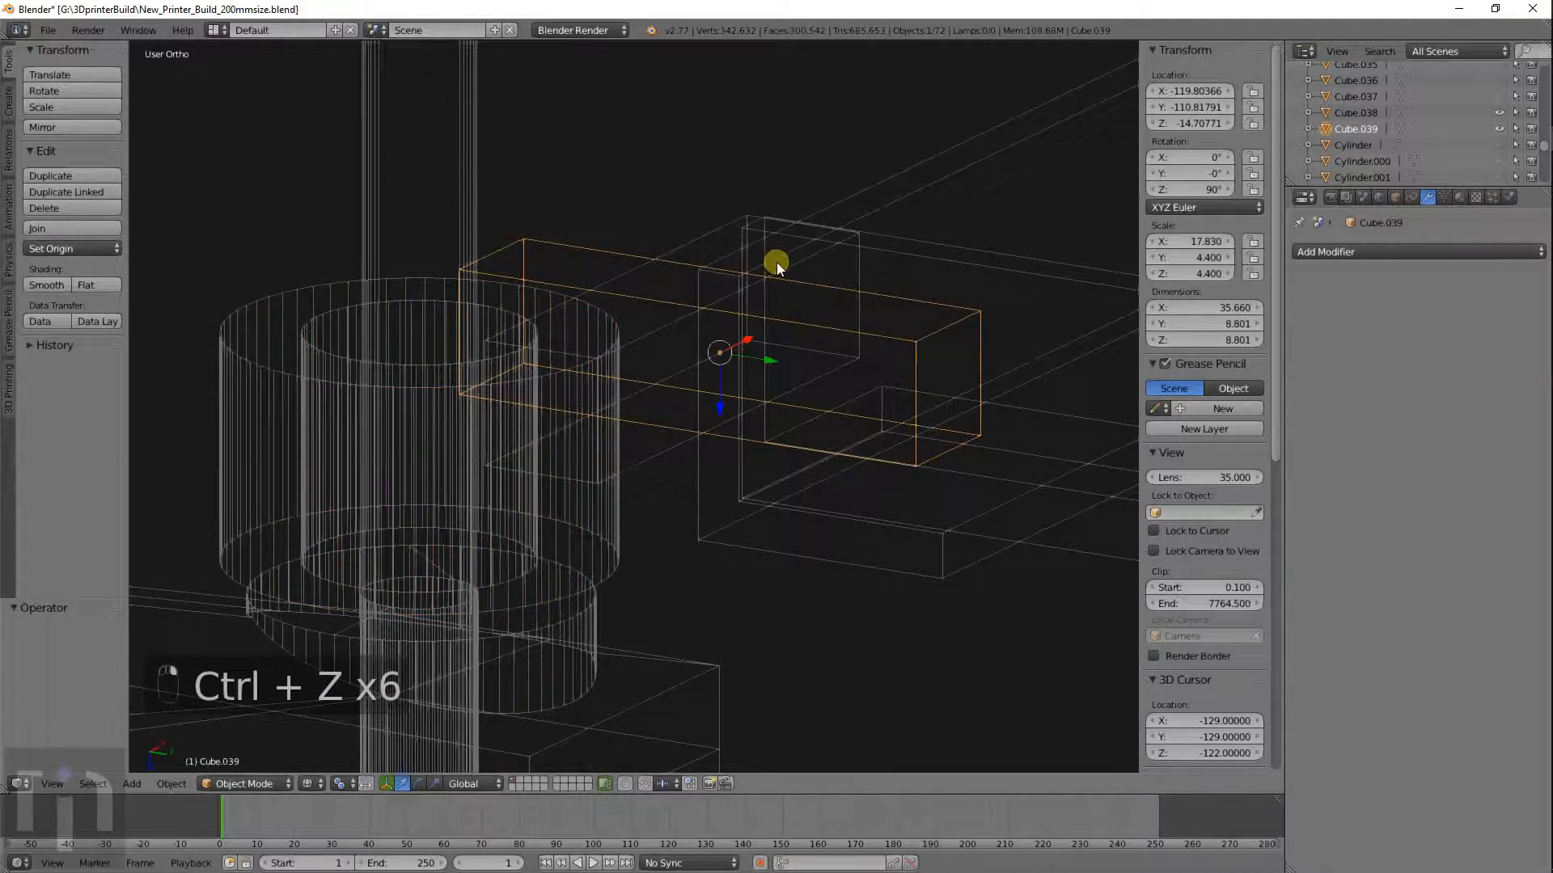
scroll(857, 279, "down", 10)
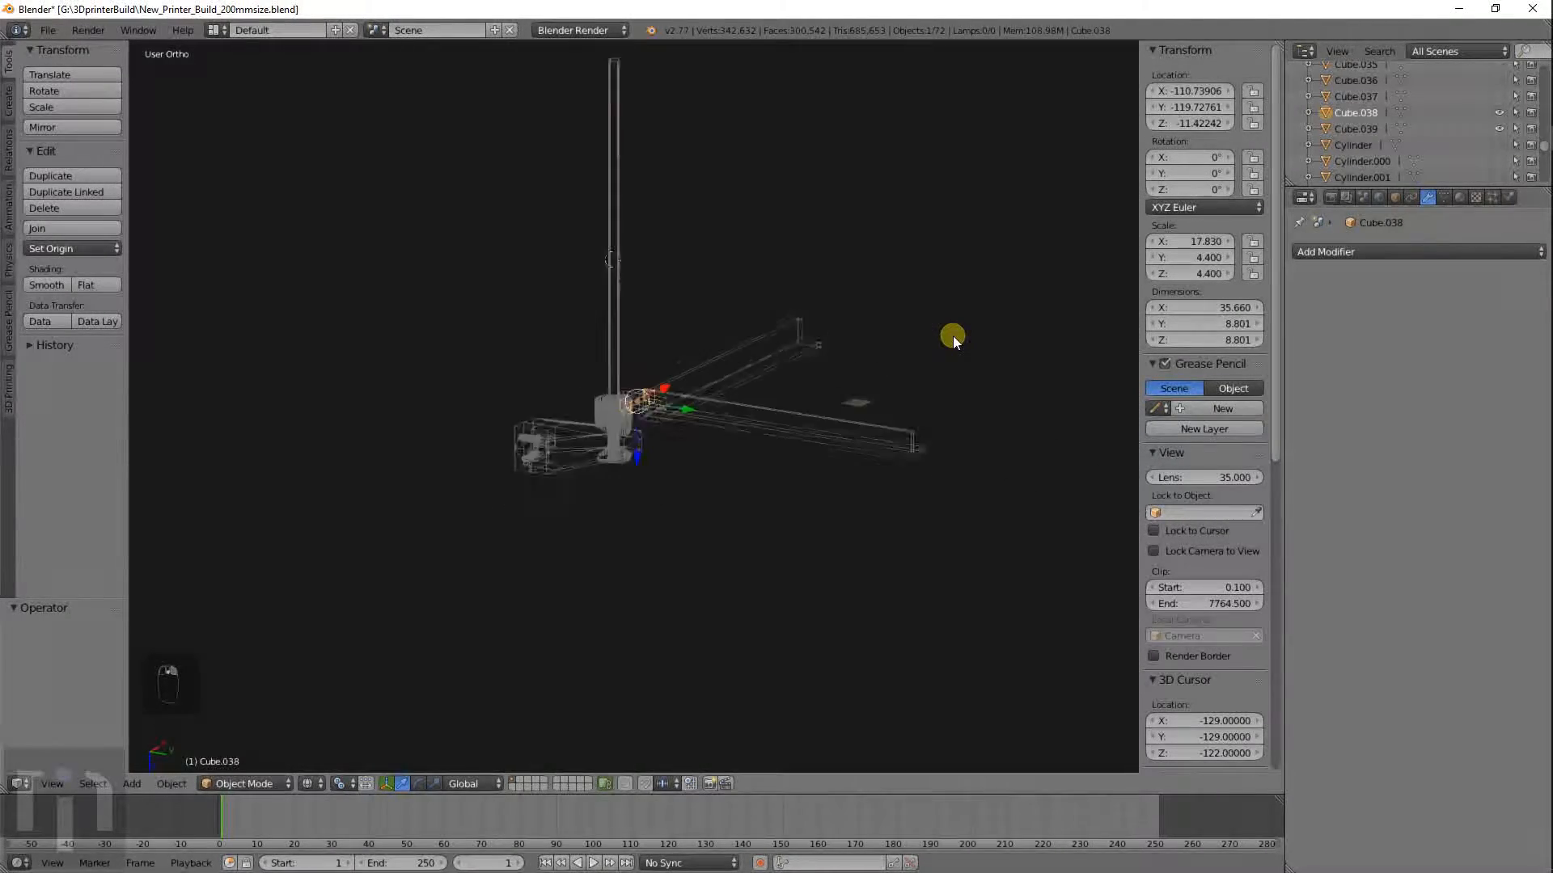
key("alt+h")
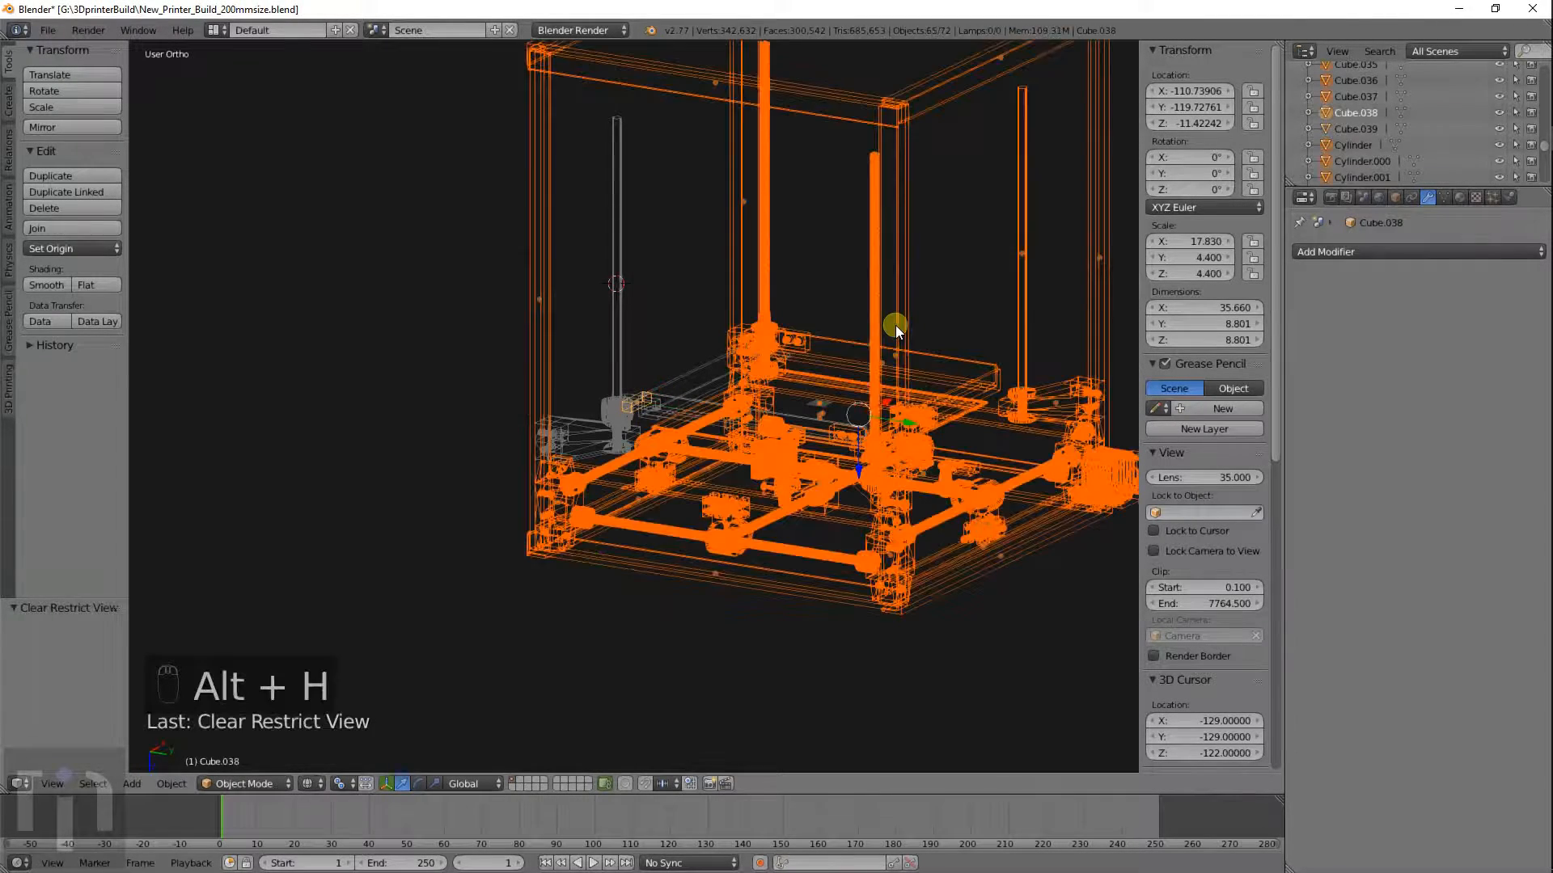
key("a")
key("z")
middle_click_drag(896, 358, 1022, 53)
Move the bolt-and-bearing object Cylinder.009 about -342 along the Y axis to the bed-frame holder on the rod.
right_click(719, 582)
middle_click_drag(719, 582, 640, 572)
scroll(638, 571, "up", 3)
key("g")
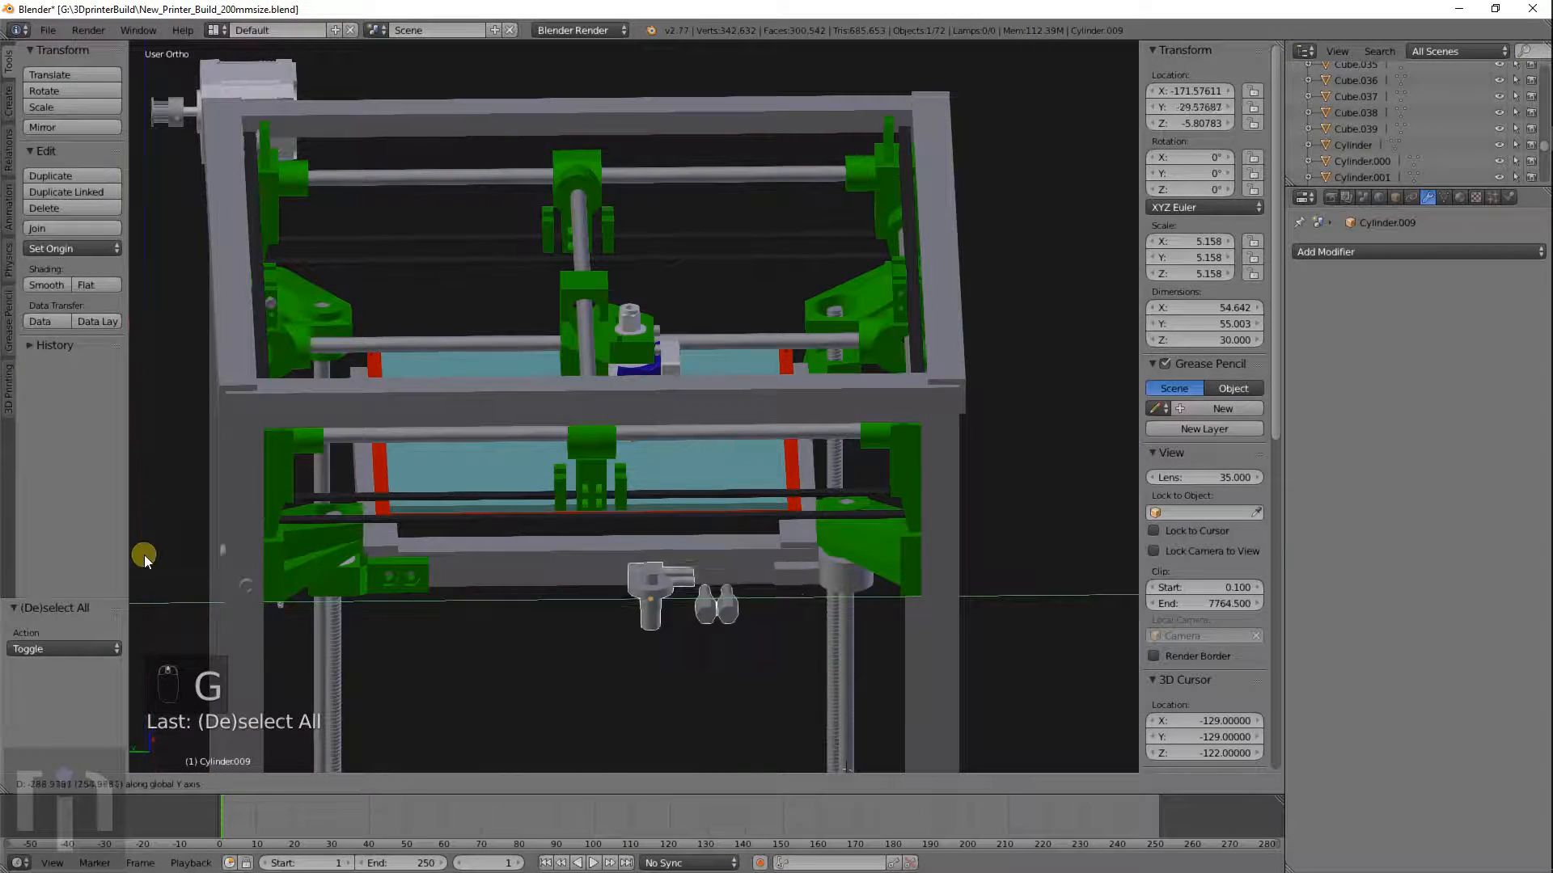
left_click(303, 536)
Isolate the bolt object, holder cylinders, both bars, bed-frame beam and rod by hiding all other objects, shown in solid shading.
scroll(921, 603, "down", 3)
middle_click_drag(921, 603, 527, 567)
scroll(697, 505, "up", 4)
scroll(696, 505, "up", 5)
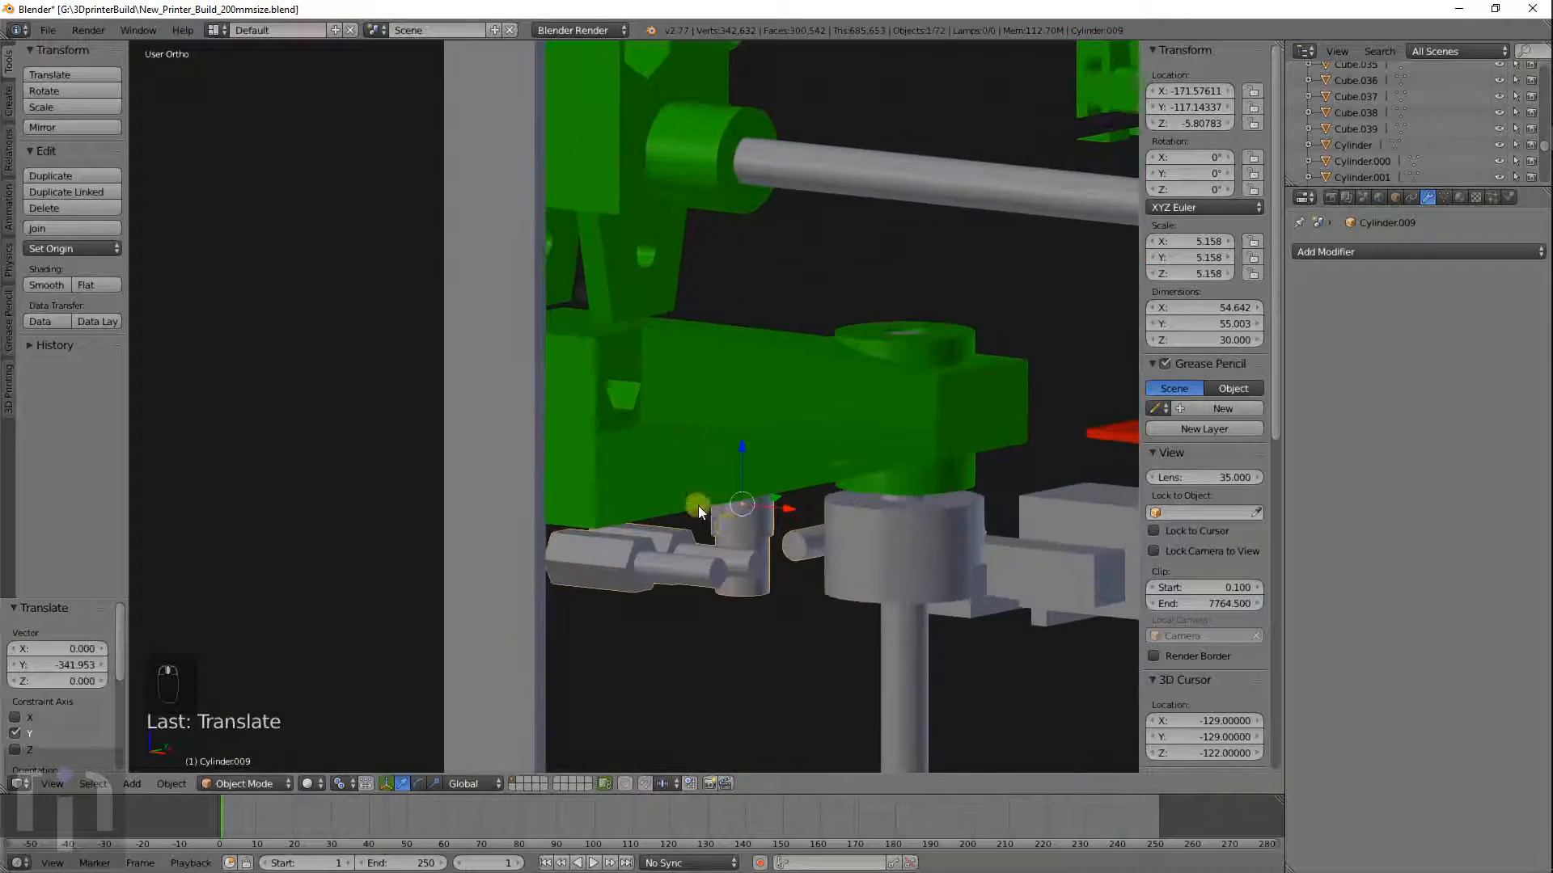
middle_click_drag(697, 506, 370, 356, "shift")
scroll(369, 356, "up", 4)
scroll(539, 377, "down", 2)
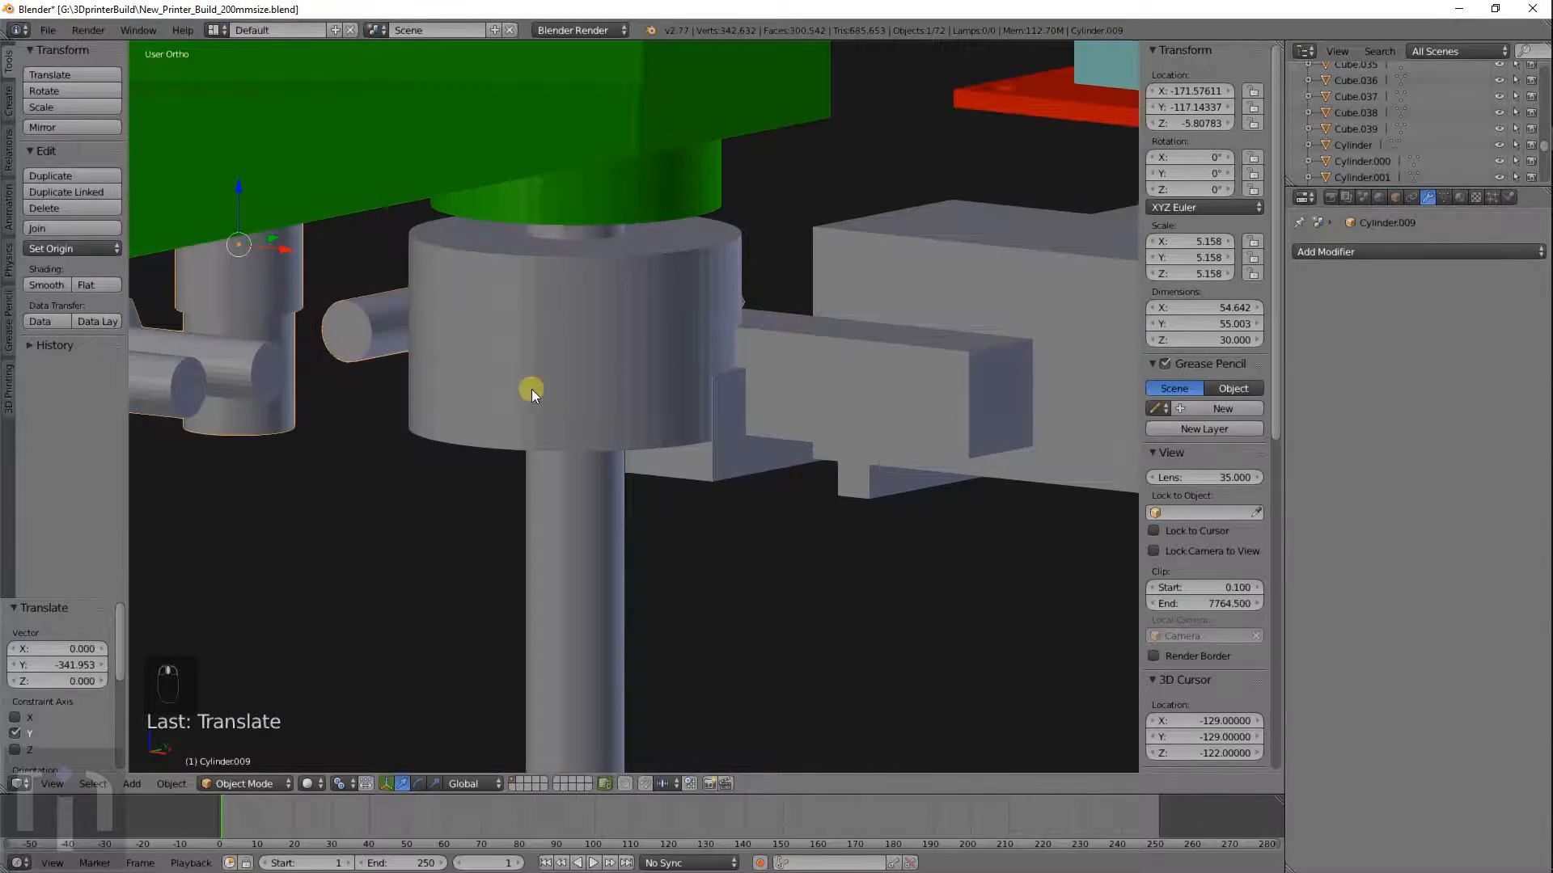
middle_click_drag(530, 389, 527, 356)
right_click(529, 355)
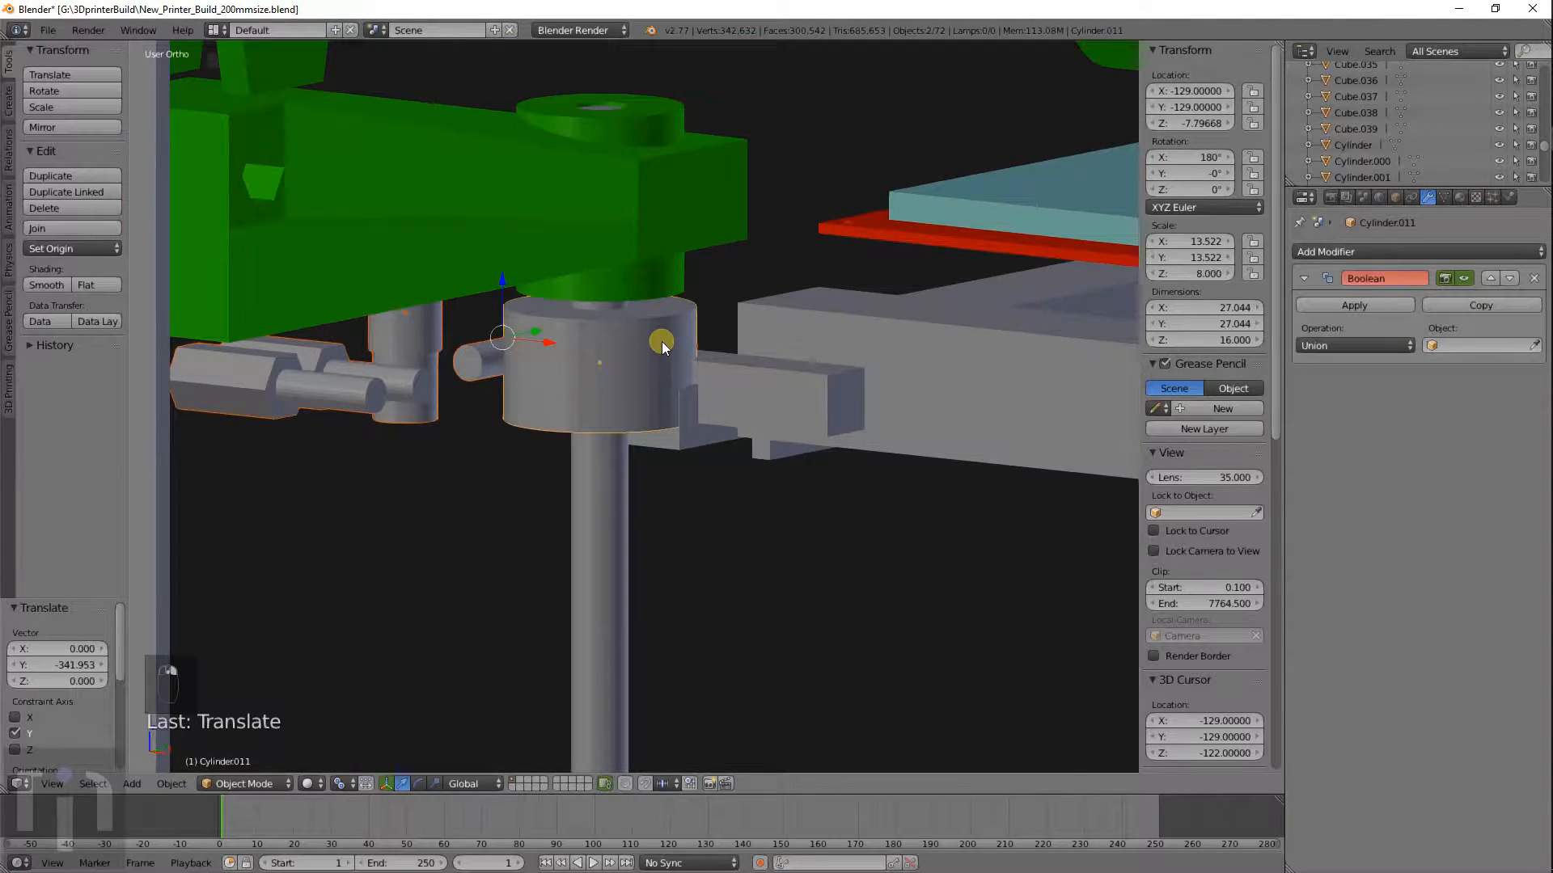
key("z")
right_click(651, 393, "shift")
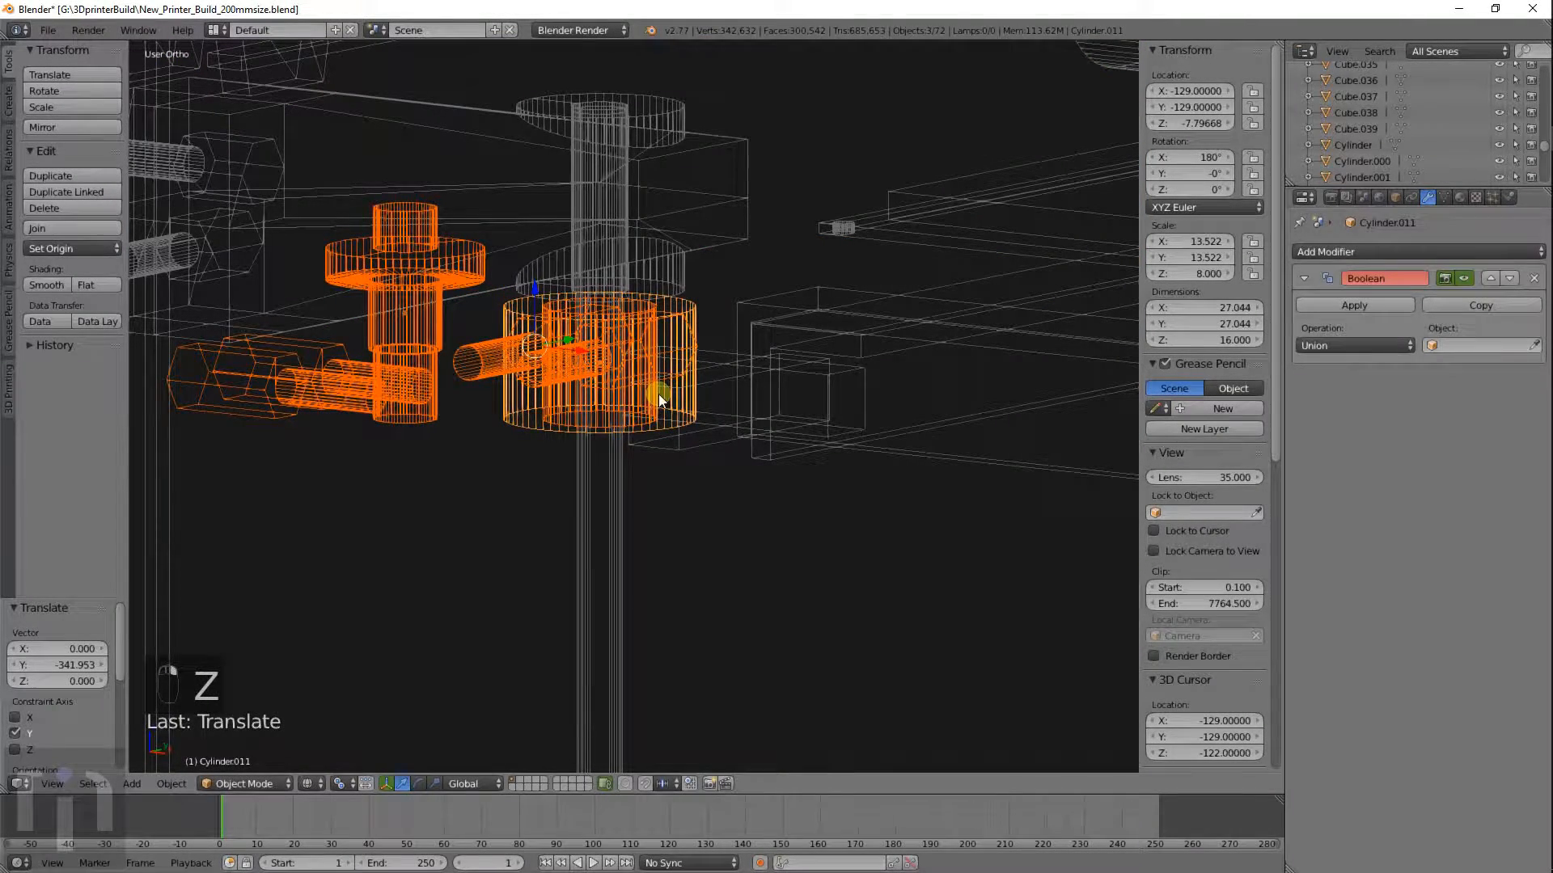
right_click(716, 390, "shift")
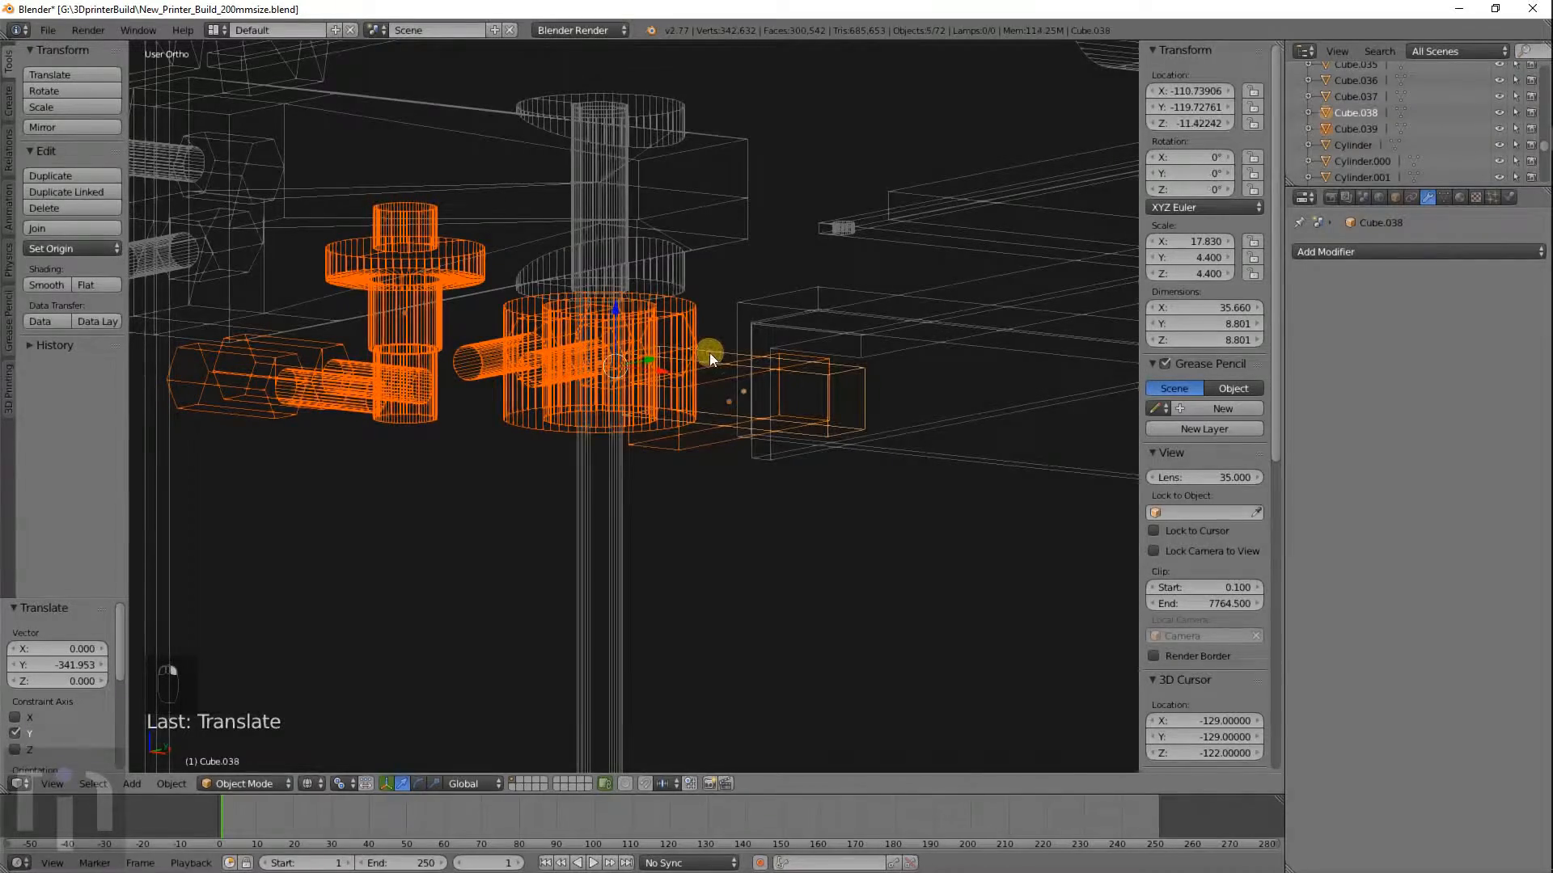
right_click(769, 305, "shift")
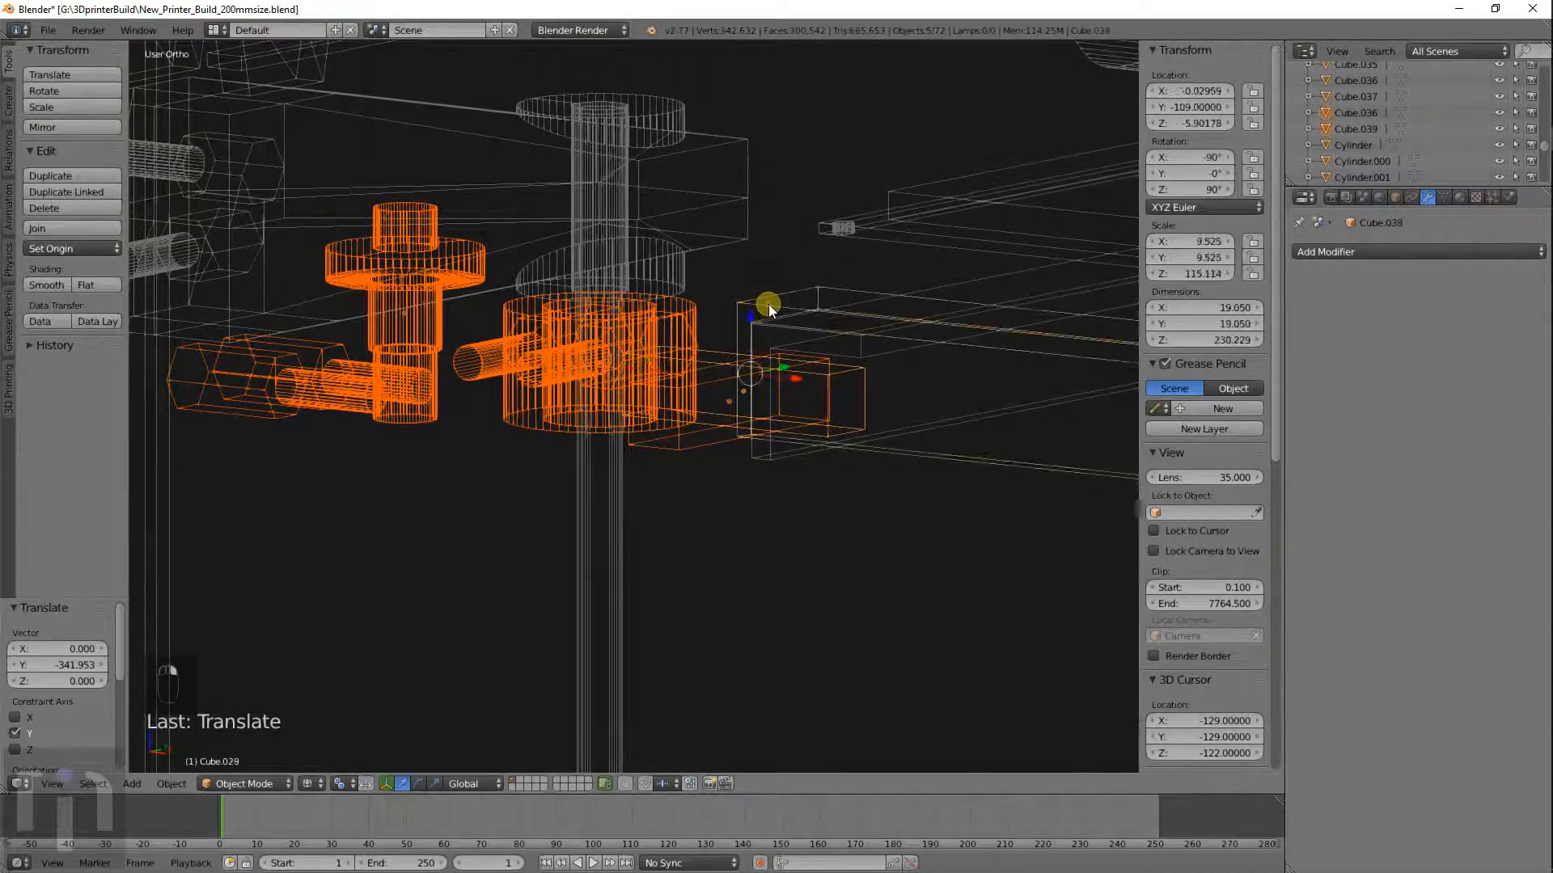
right_click(600, 456, "shift")
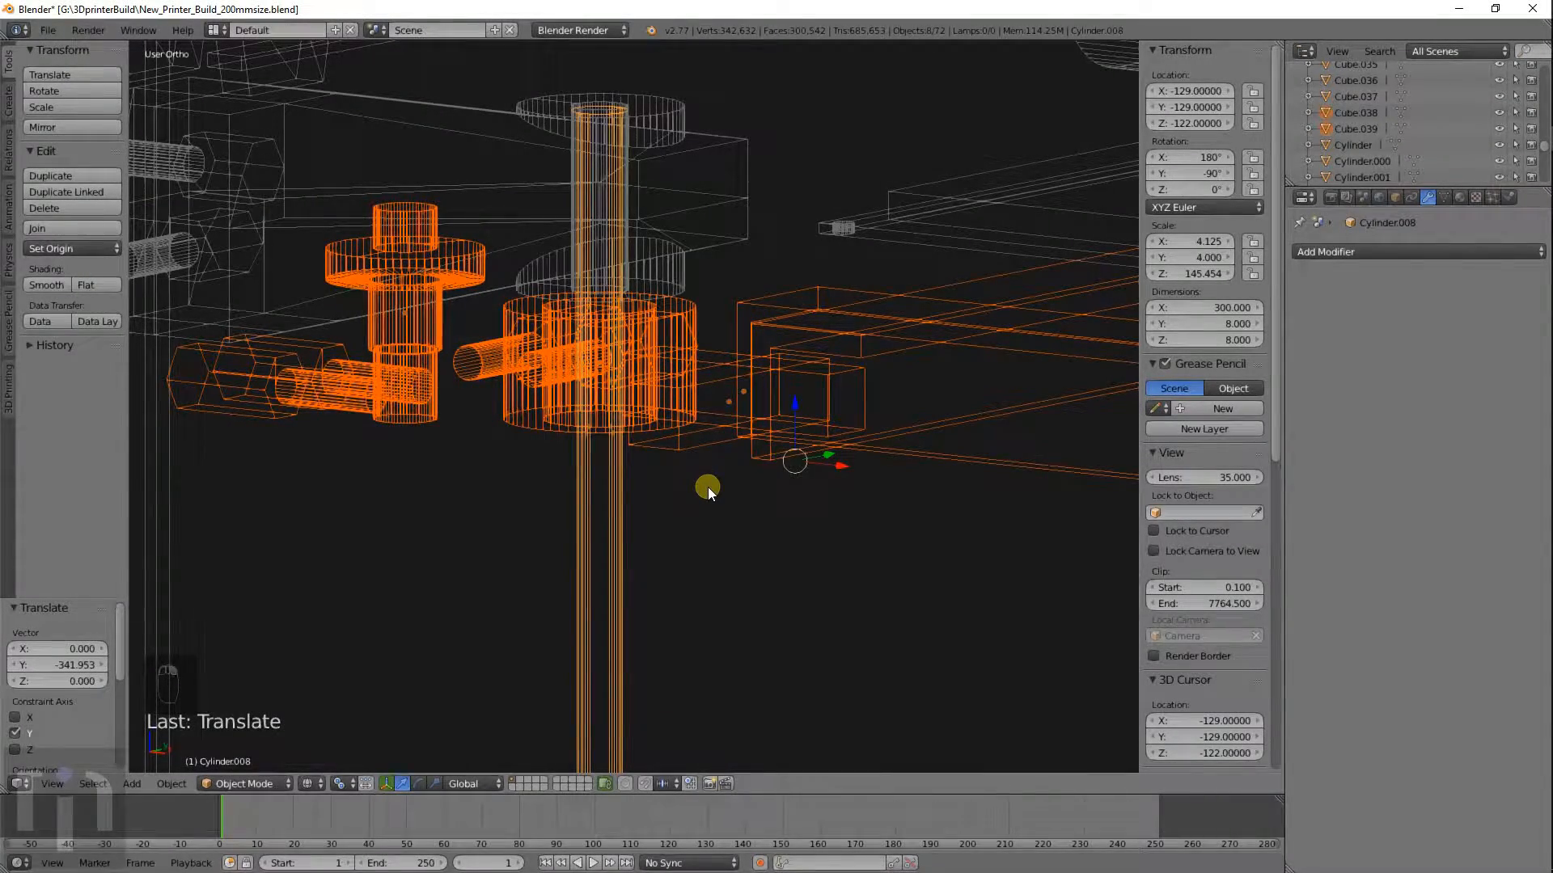
key("shift+h")
key("z")
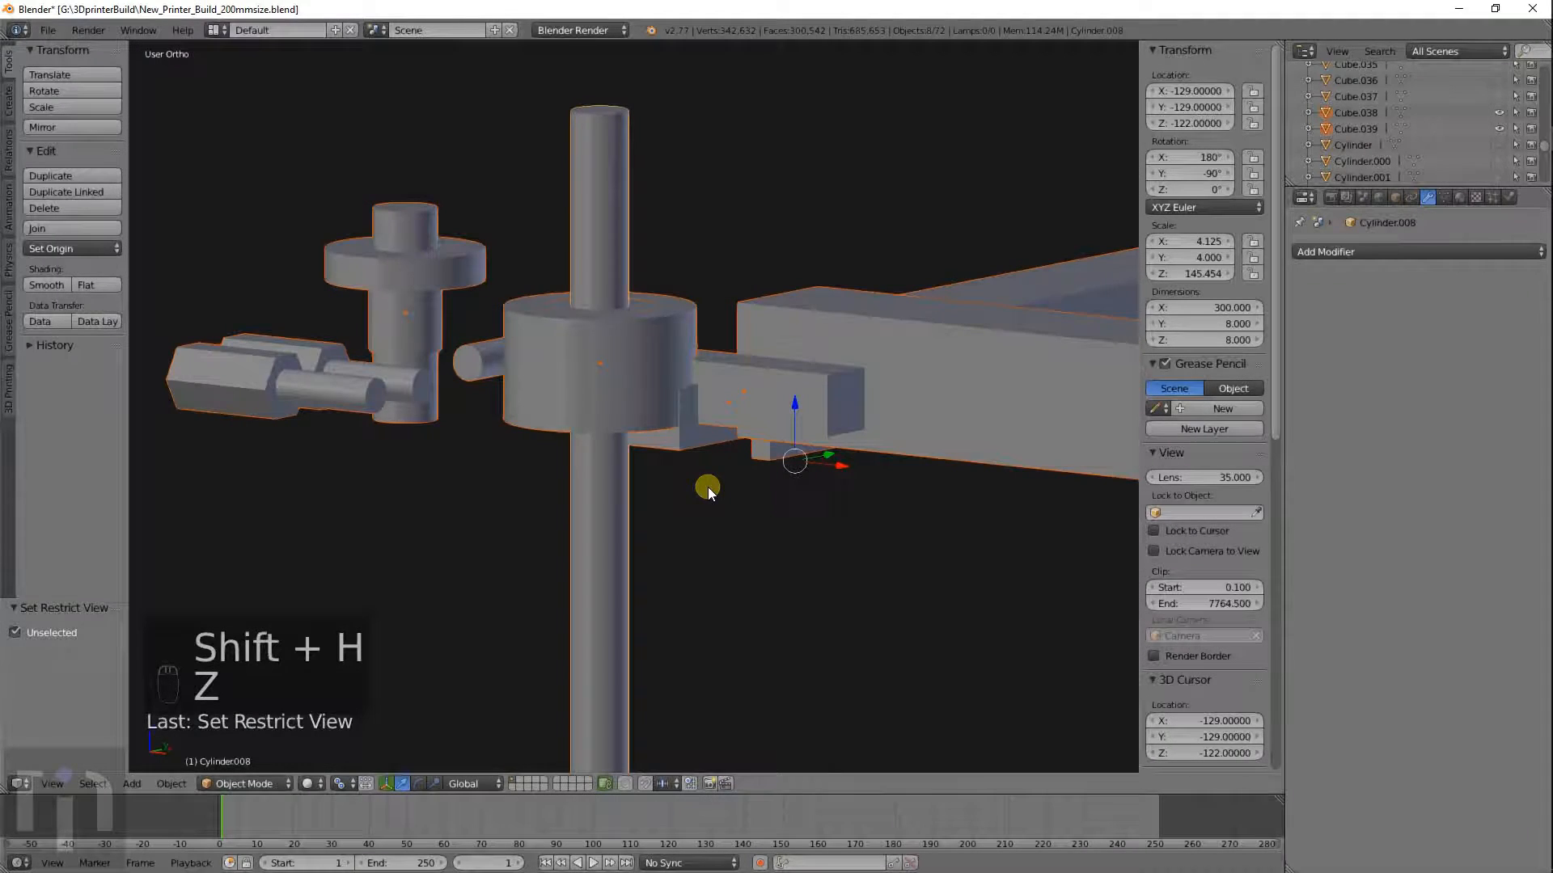
Delete the linked vertices of the flanged bearing mesh from Cylinder.009, keeping only the four hex bolts.
right_click(395, 374)
scroll(394, 372, "down", 3)
middle_click_drag(394, 373, 617, 448)
scroll(618, 447, "up", 5)
key("Tab")
key("a")
key("a")
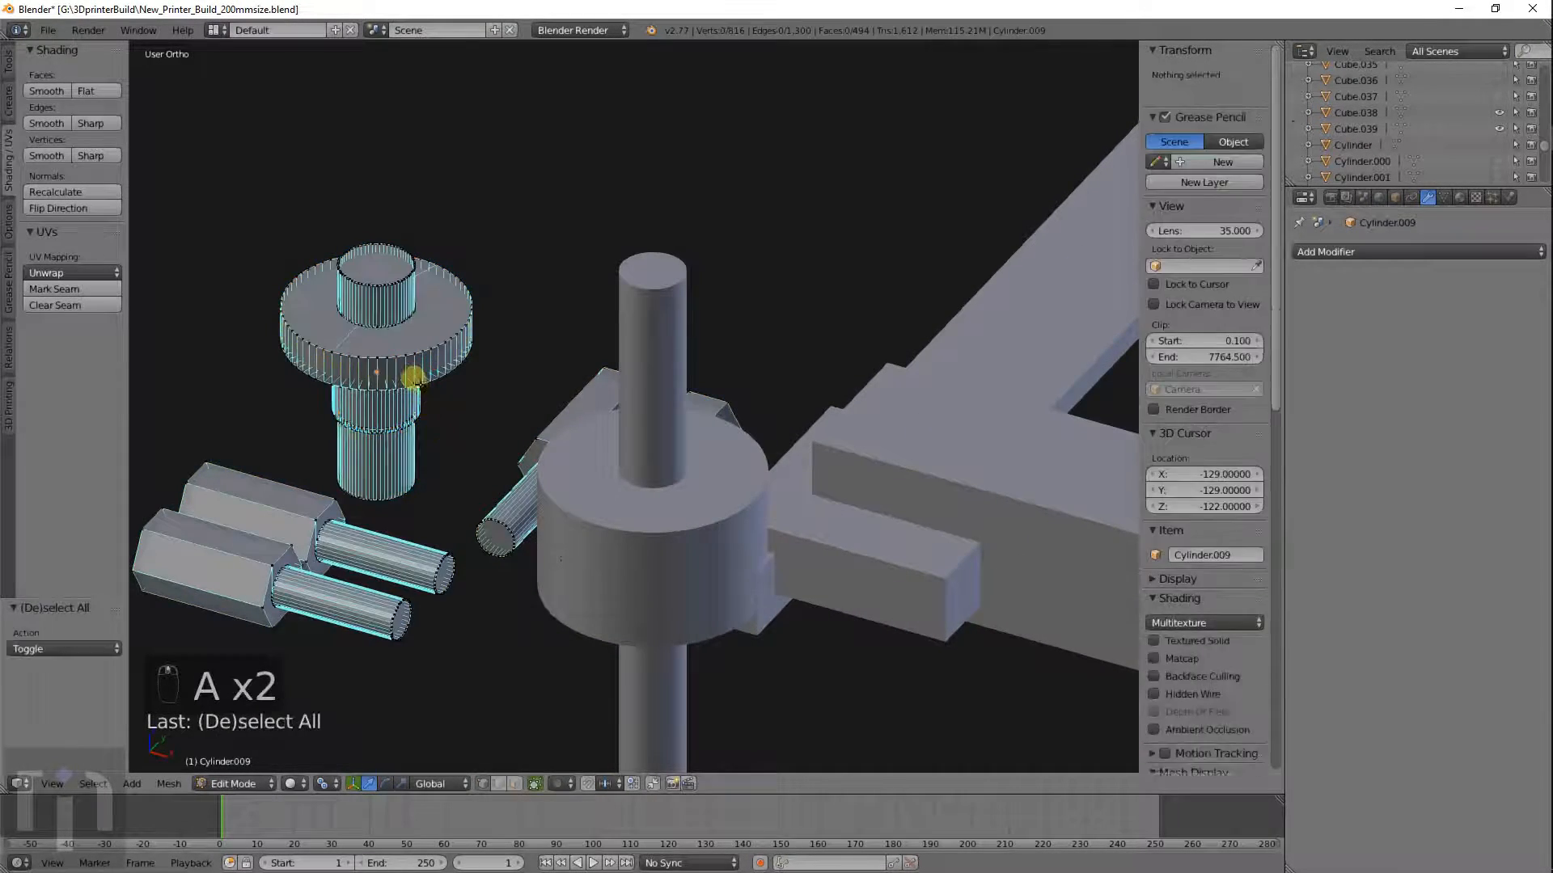
key("l")
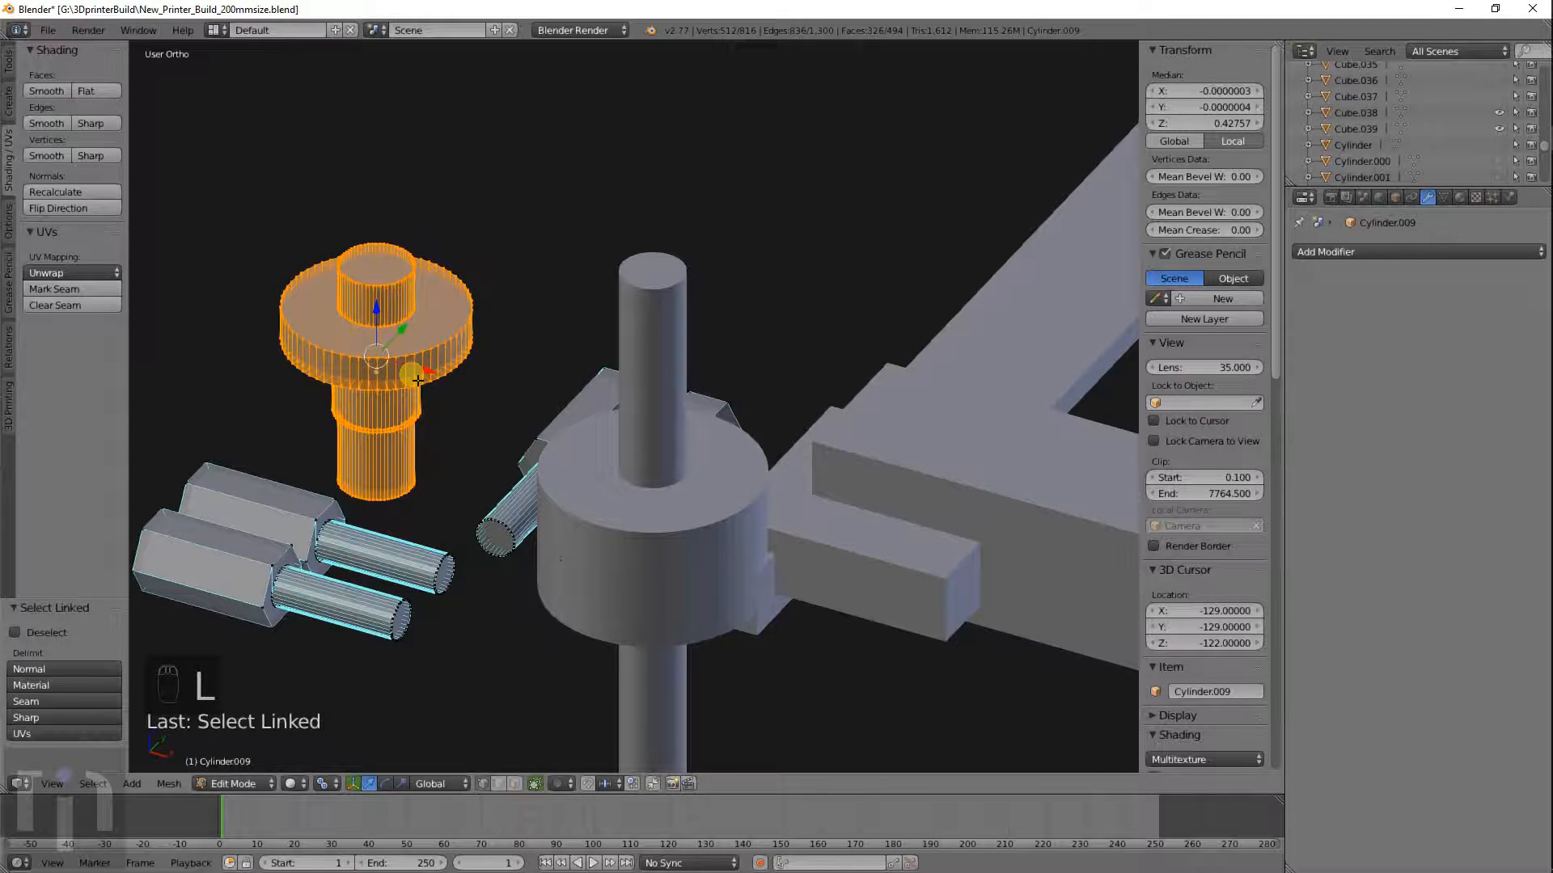
key("x")
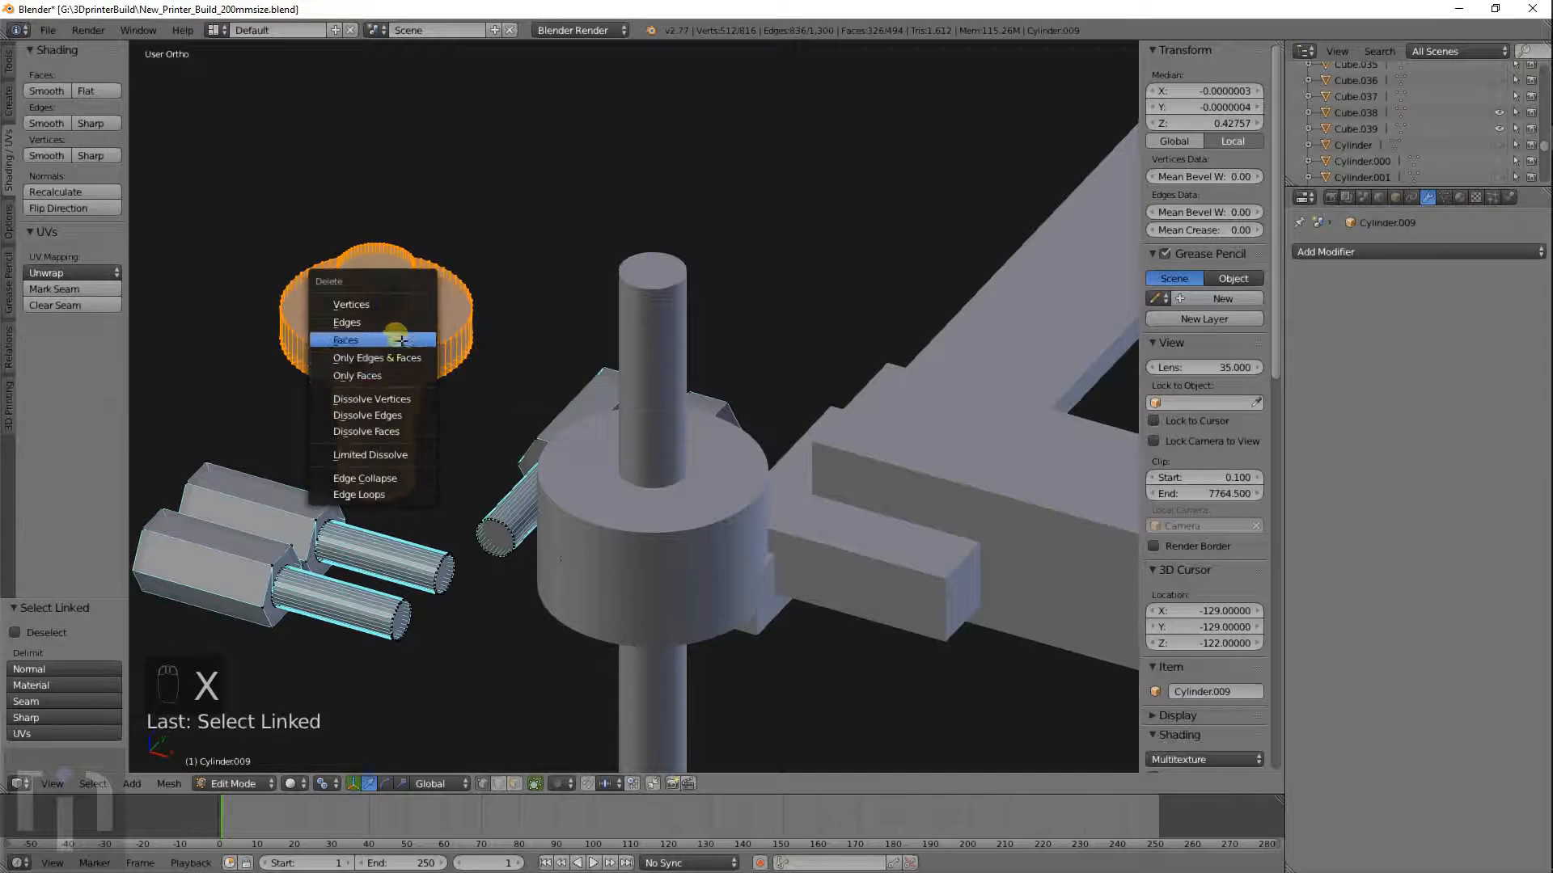
left_click(409, 302)
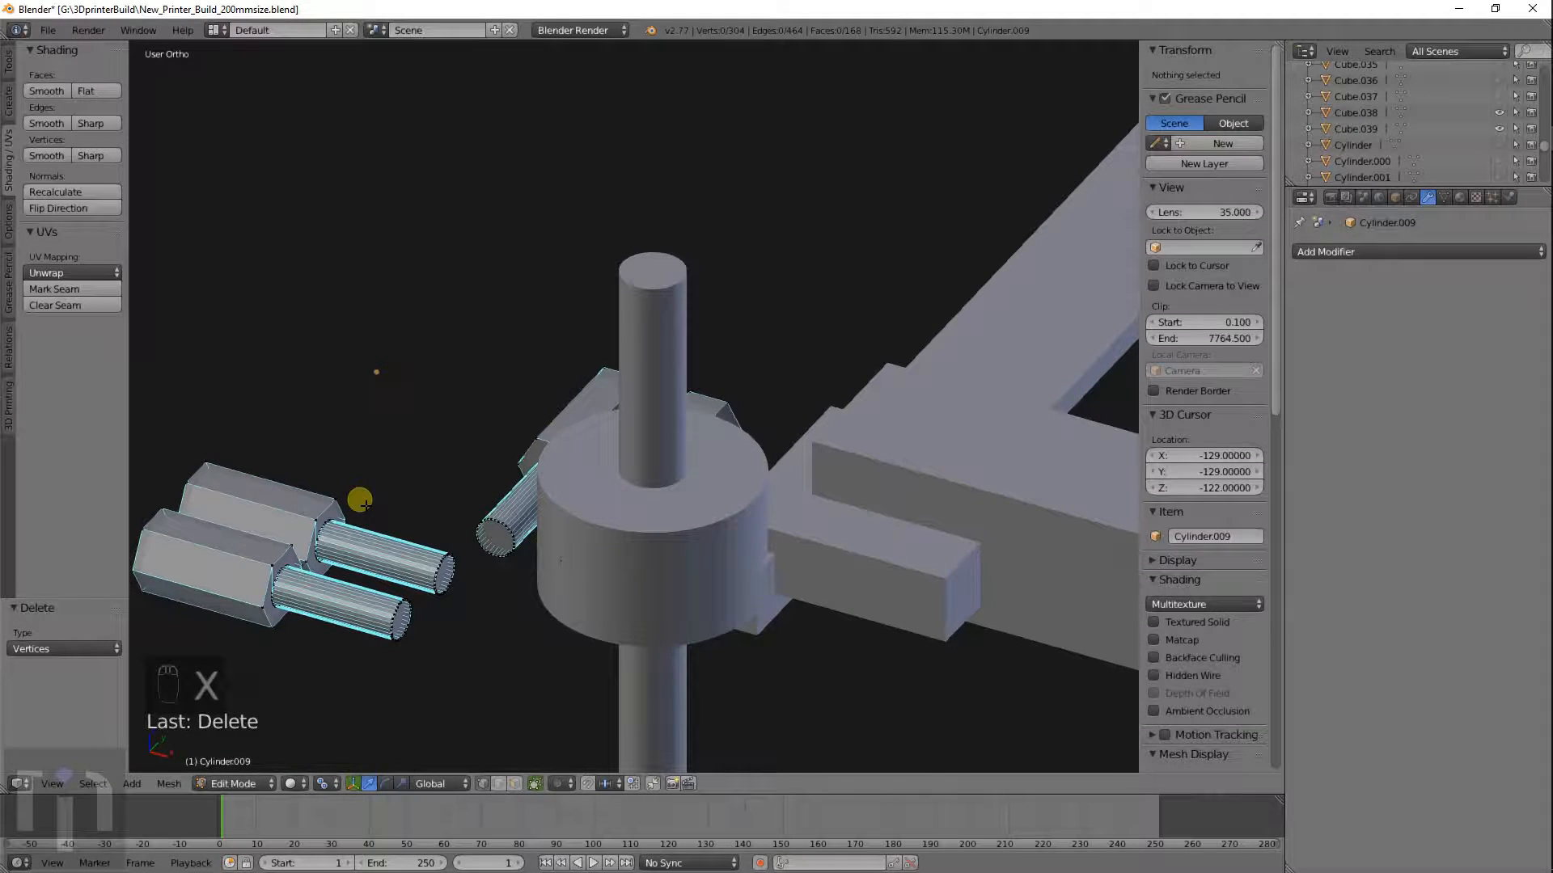
key("Tab")
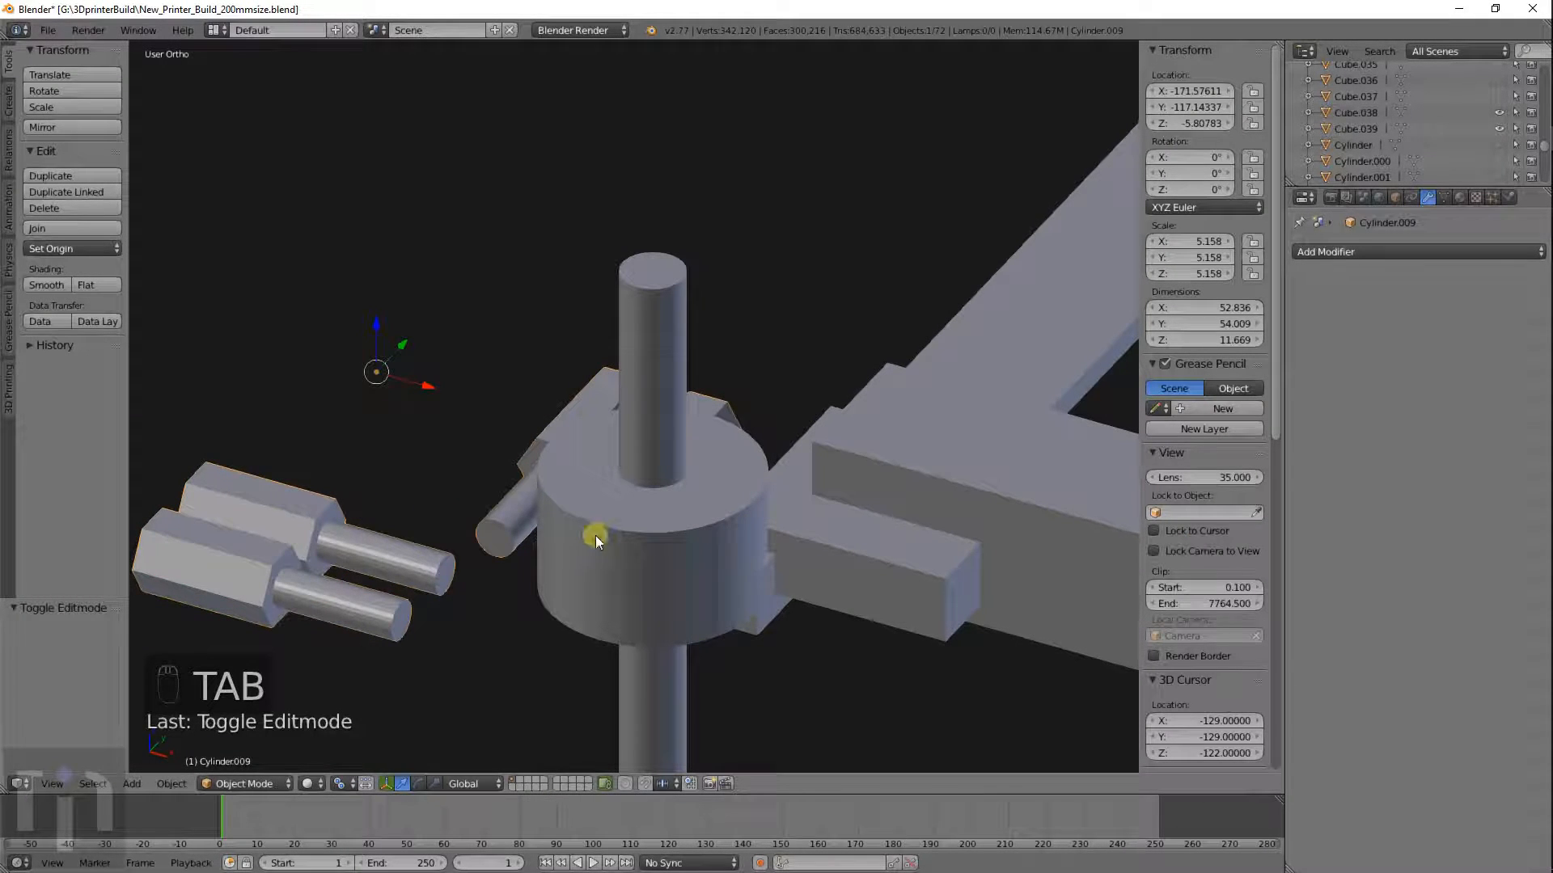
Examine the four remaining bolt meshes in Edit Mode with wireframe shading, and view the holder from above in Object Mode.
middle_click_drag(596, 534, 592, 452, "shift")
key("Tab")
key("a")
key("a")
key("a")
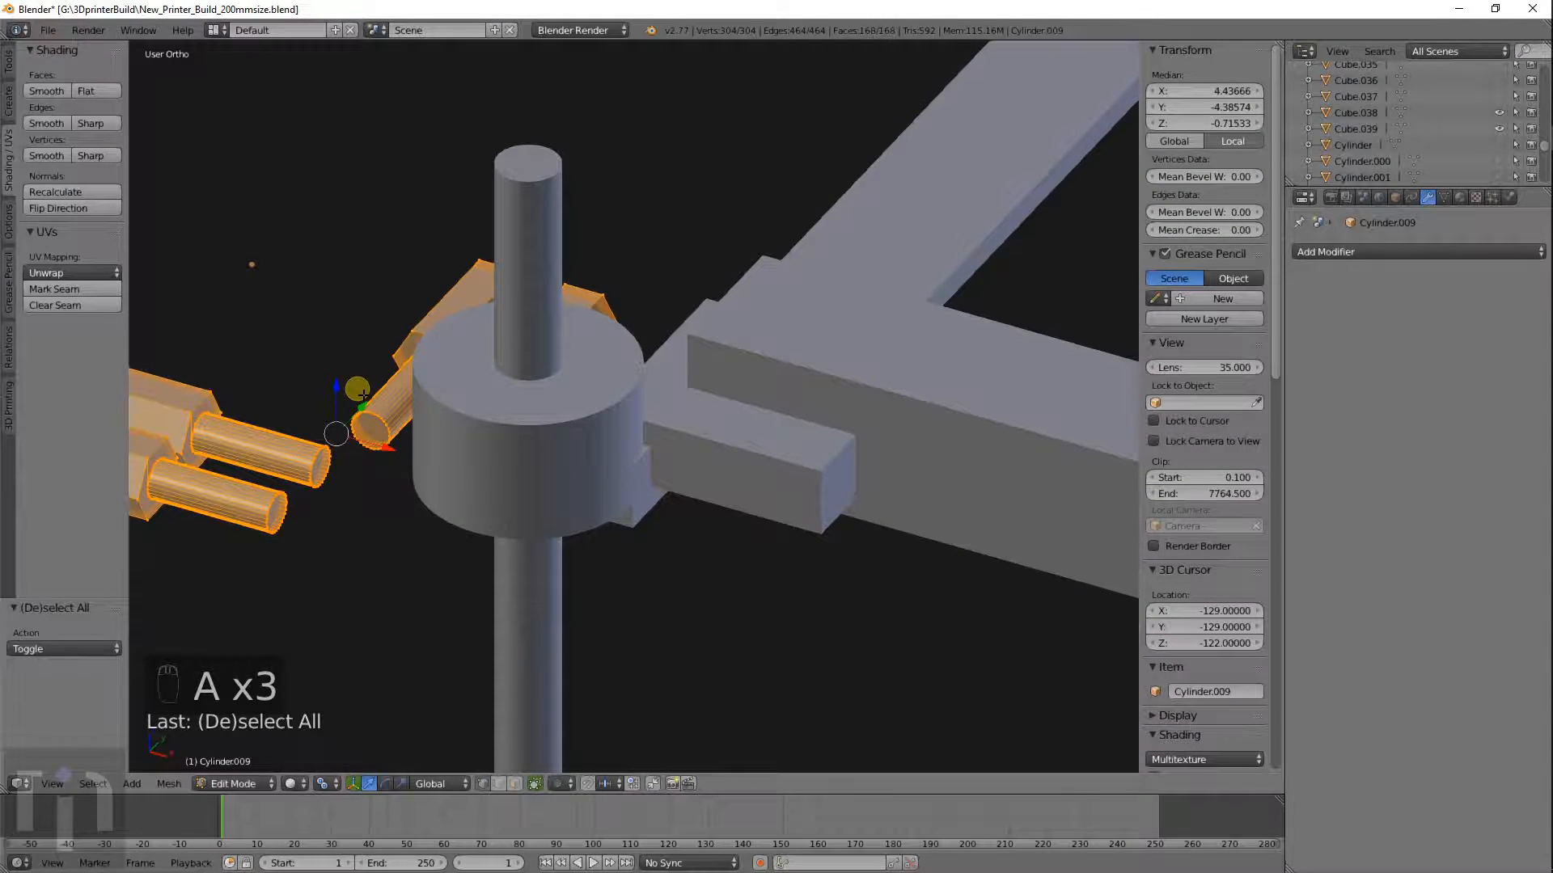
key("a")
key("a")
key("z")
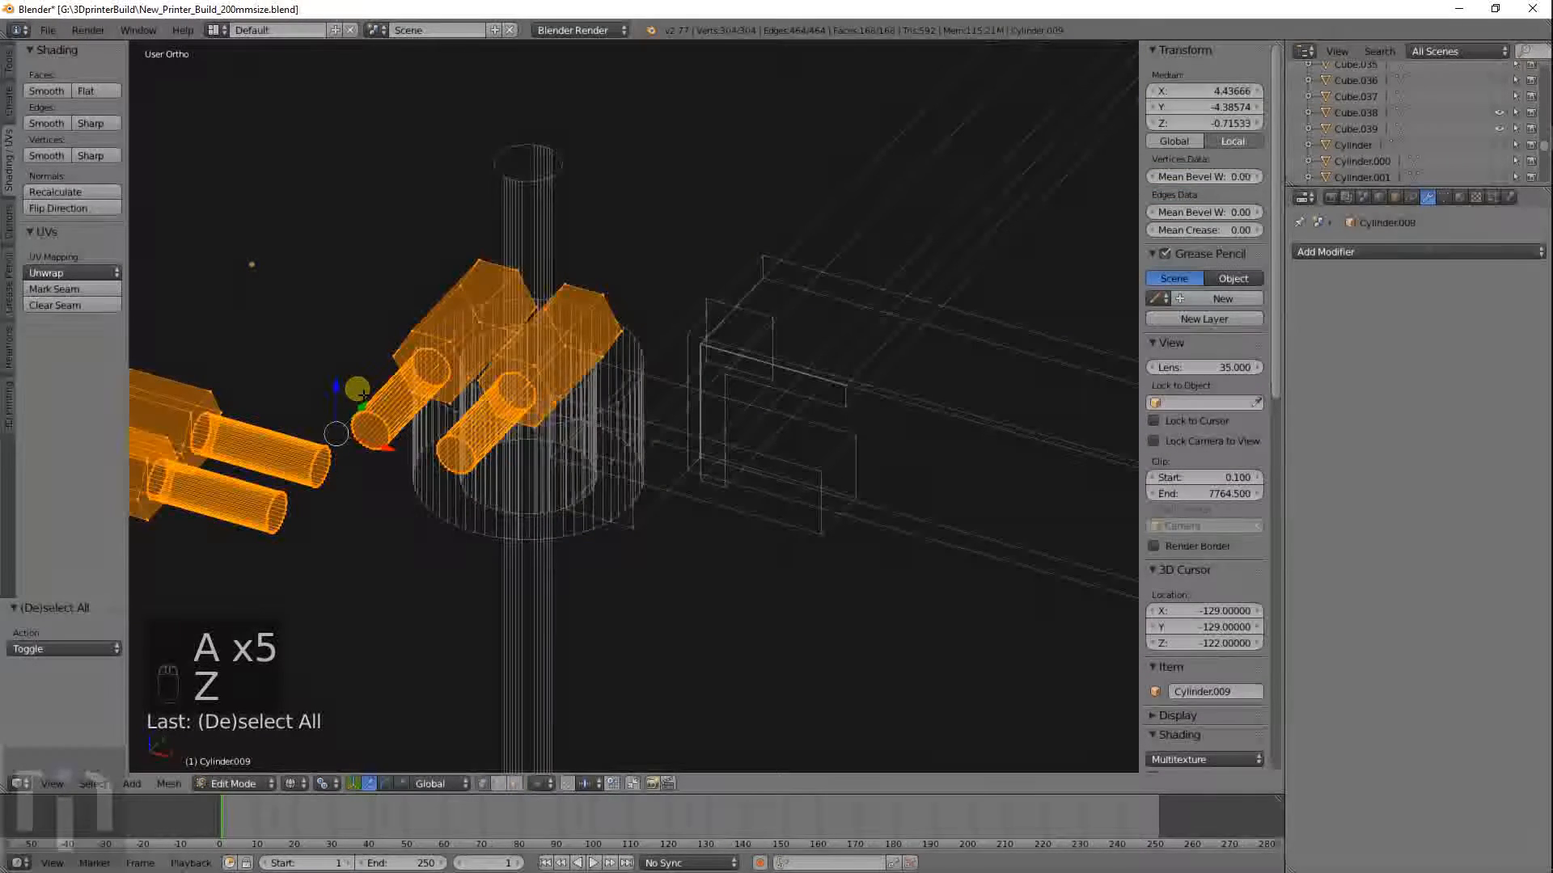
key("z")
key("Tab")
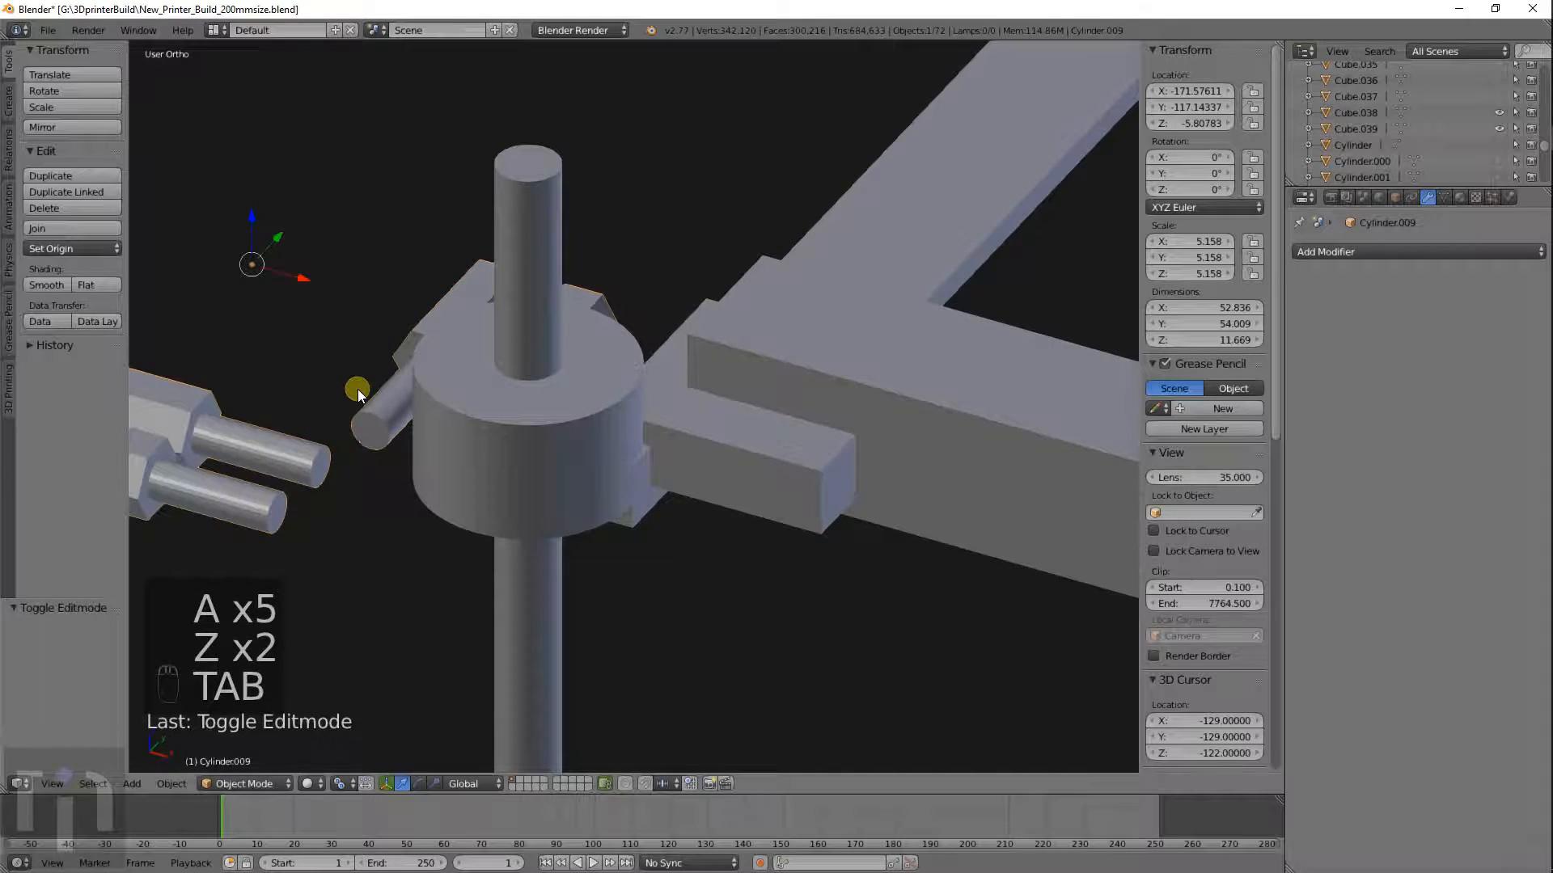
key("KP_7")
middle_click_drag(358, 389, 618, 198, "shift")
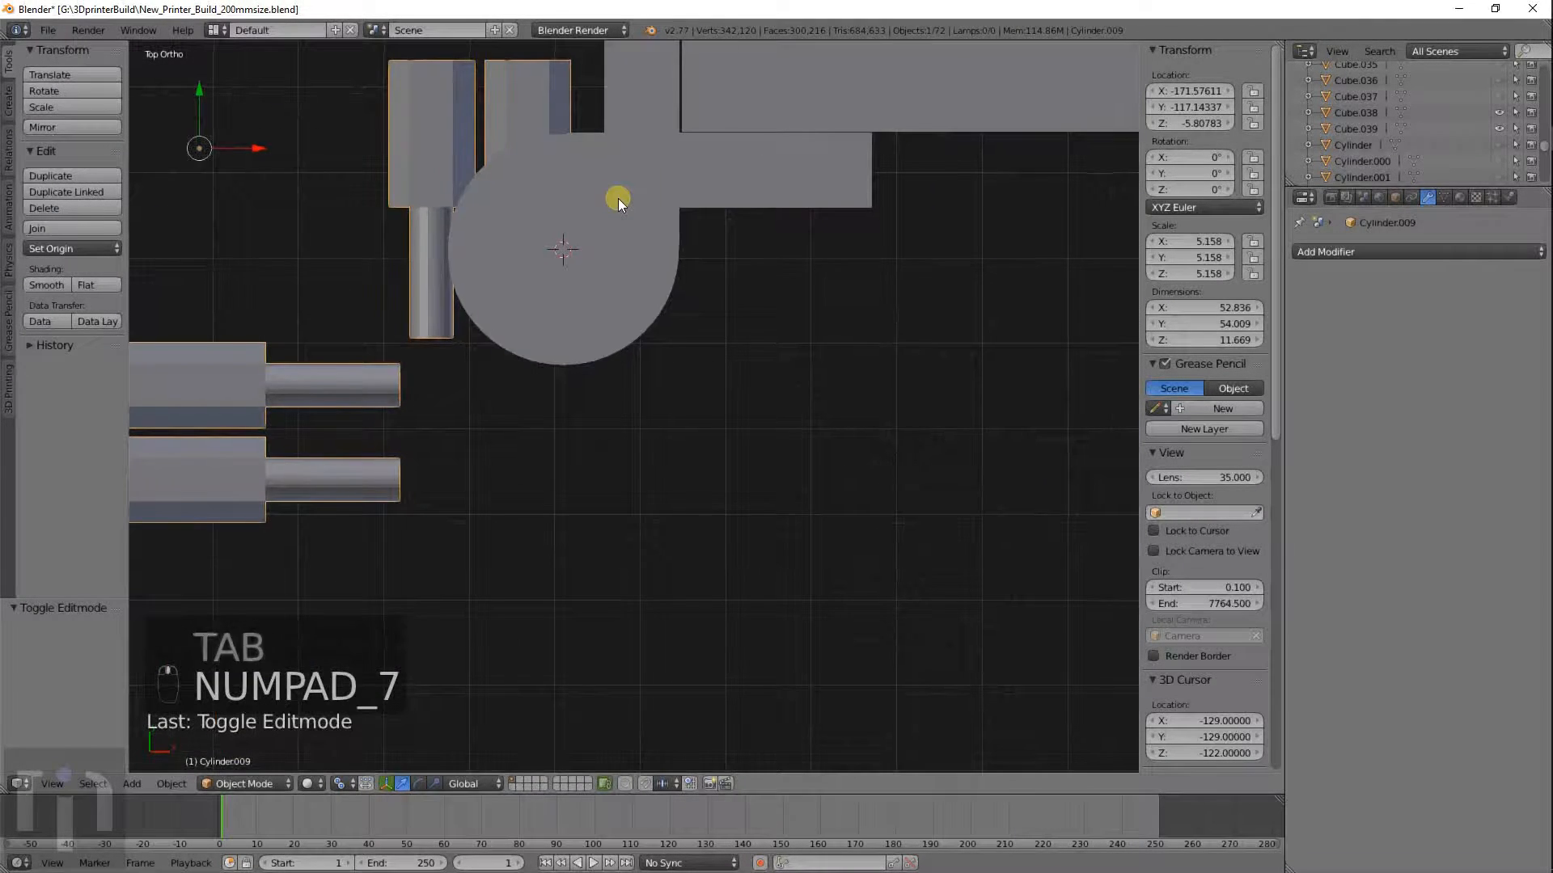
key("r")
key("9")
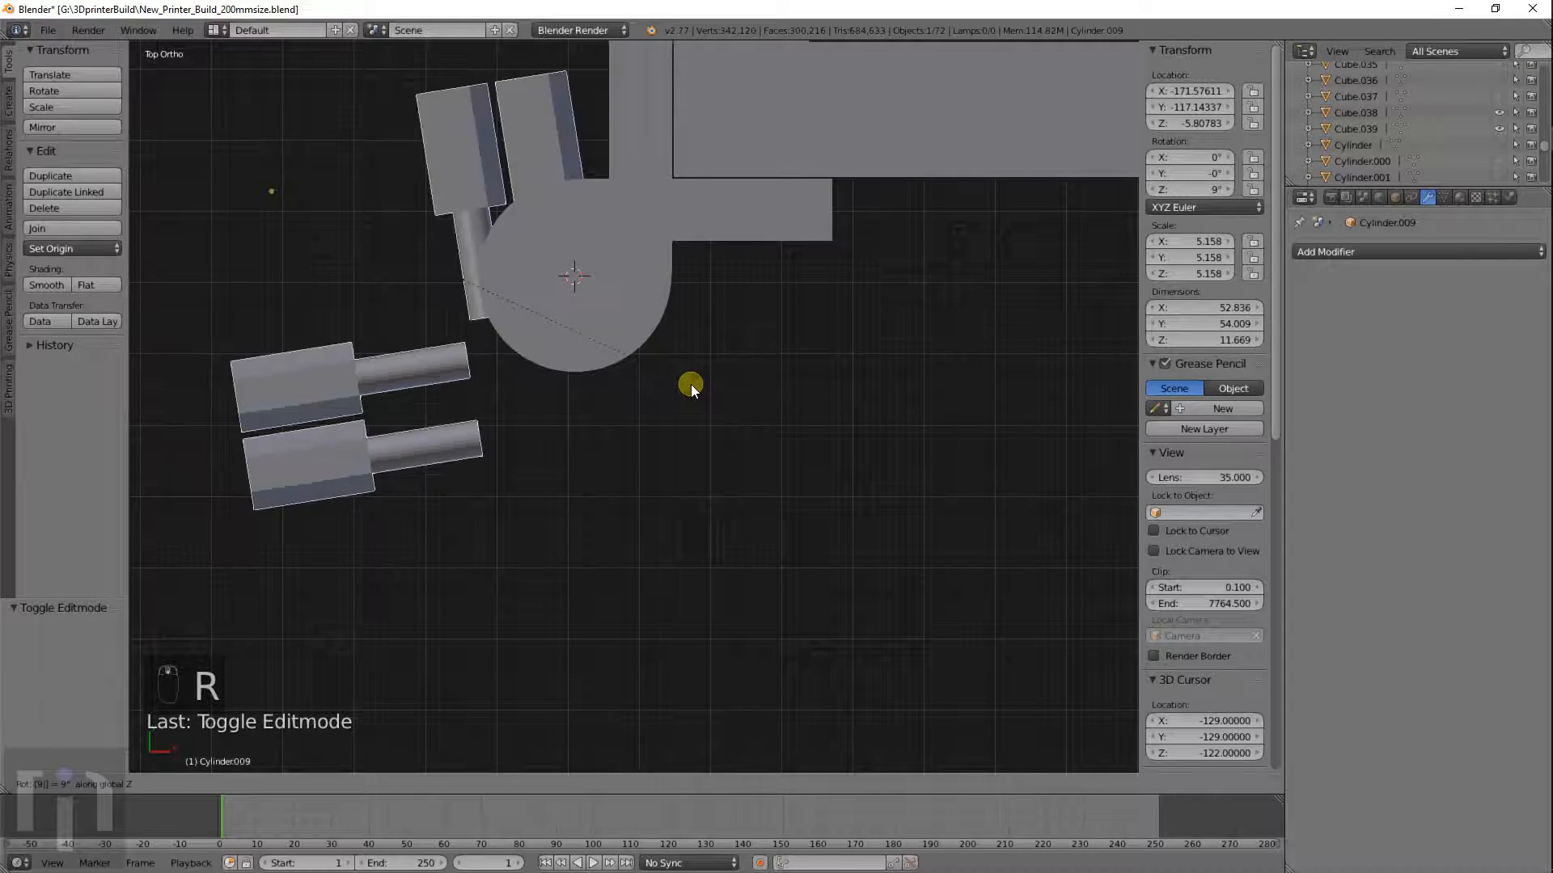
key("0")
key("minus")
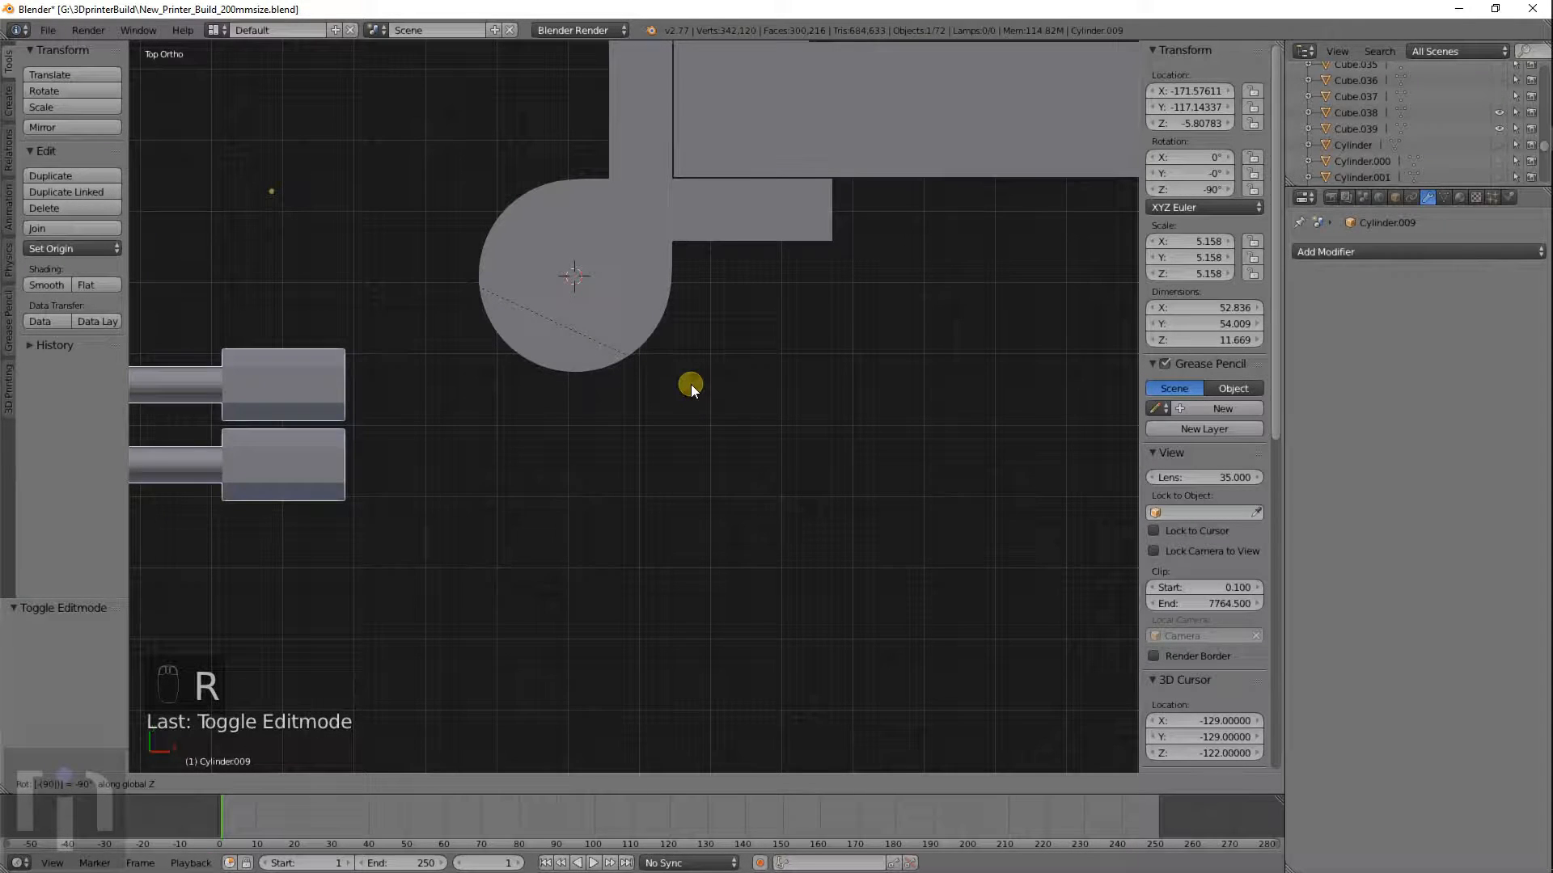
right_click(688, 385)
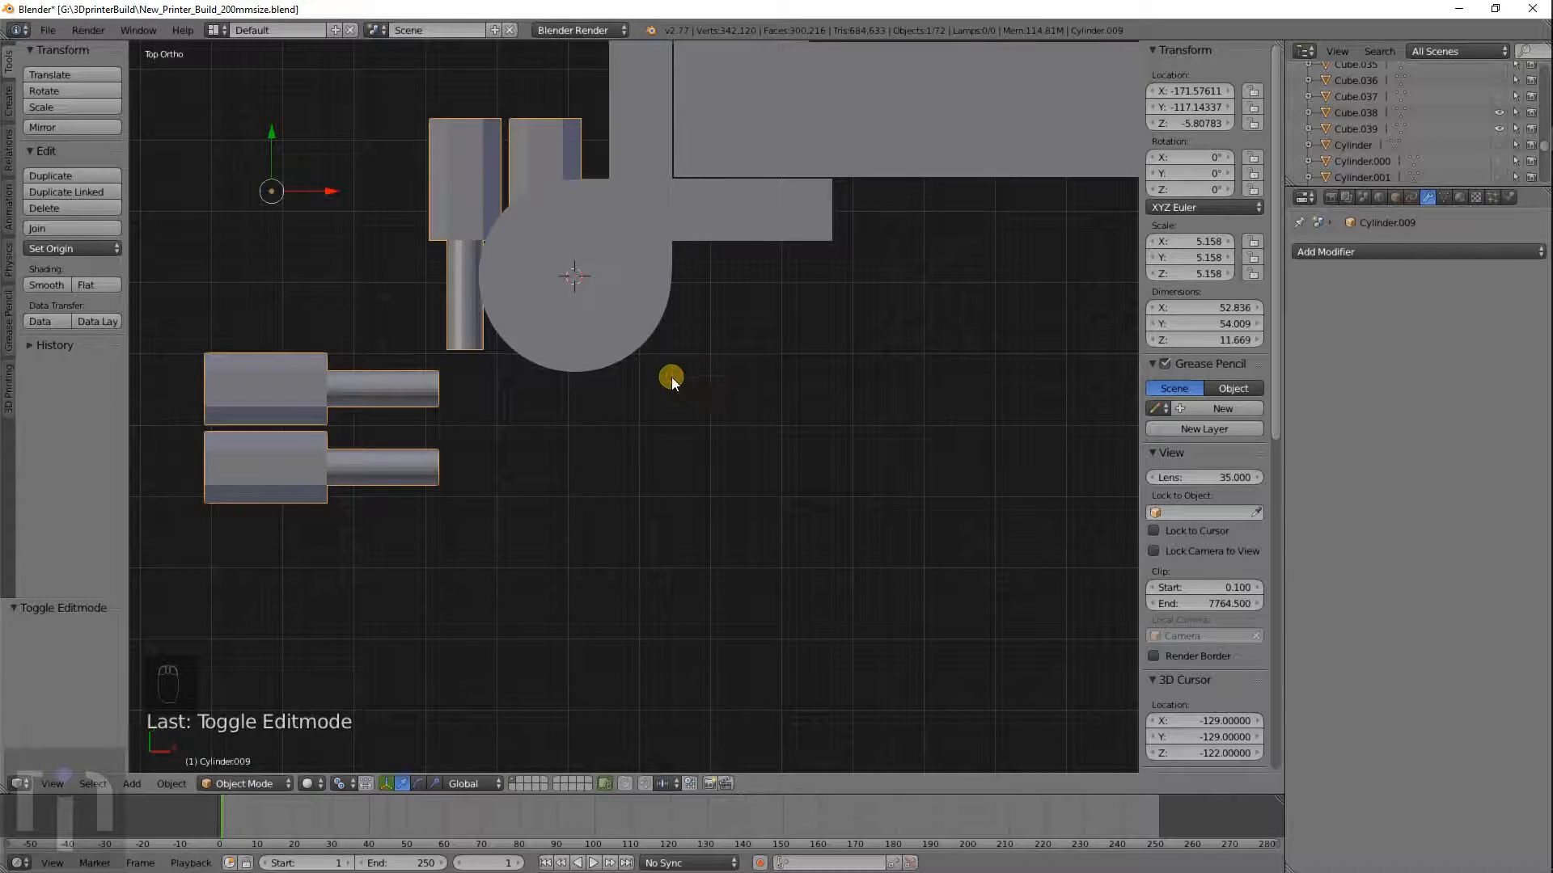
middle_click_drag(671, 377, 845, 463, "shift")
key("r")
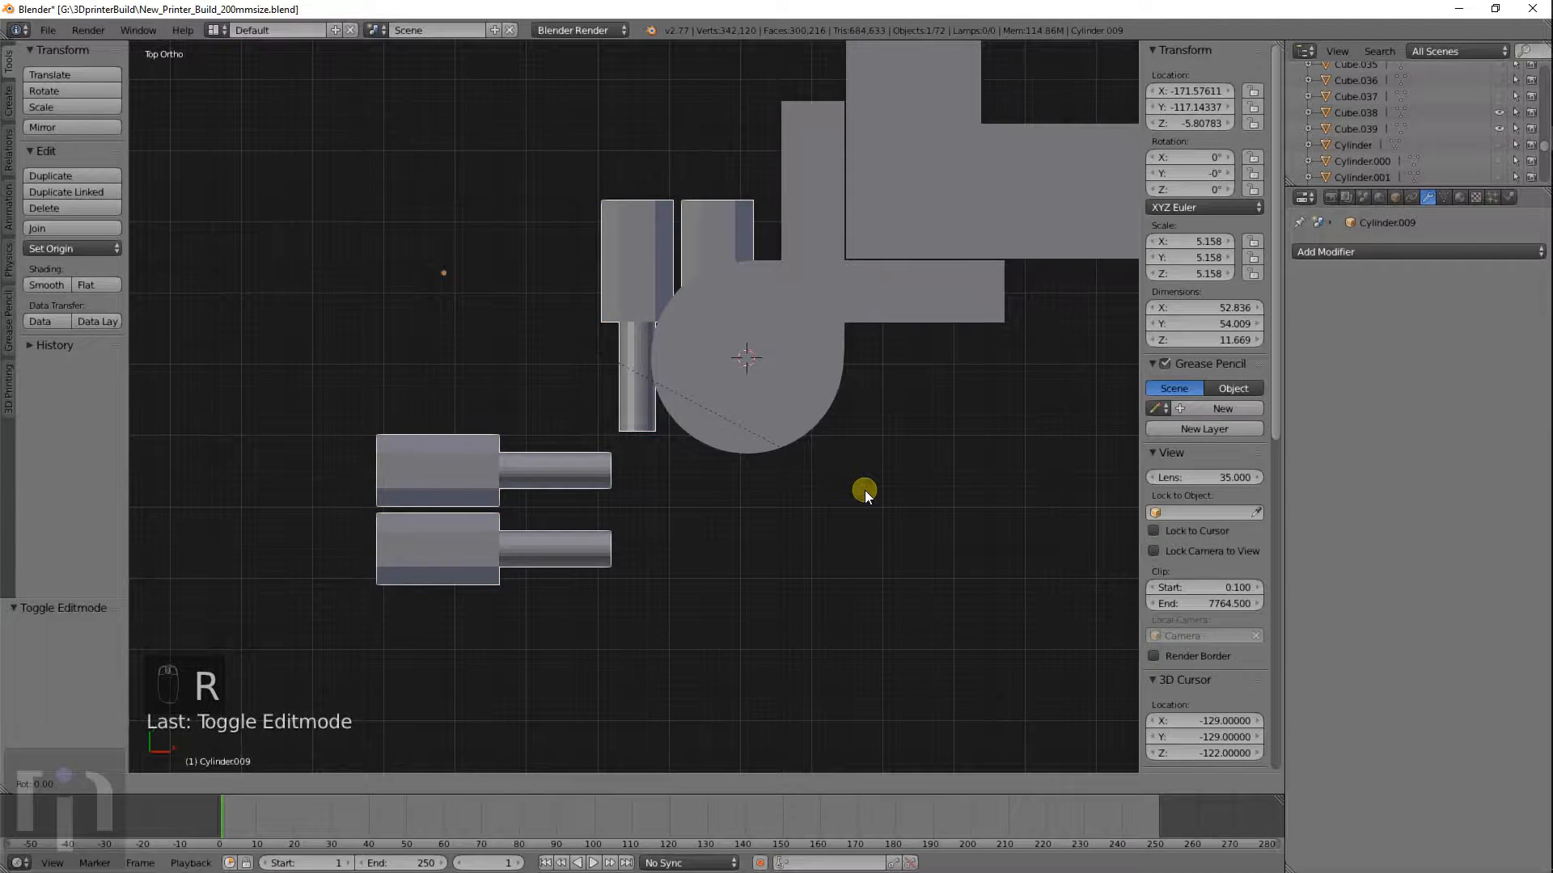
key("9")
key("0")
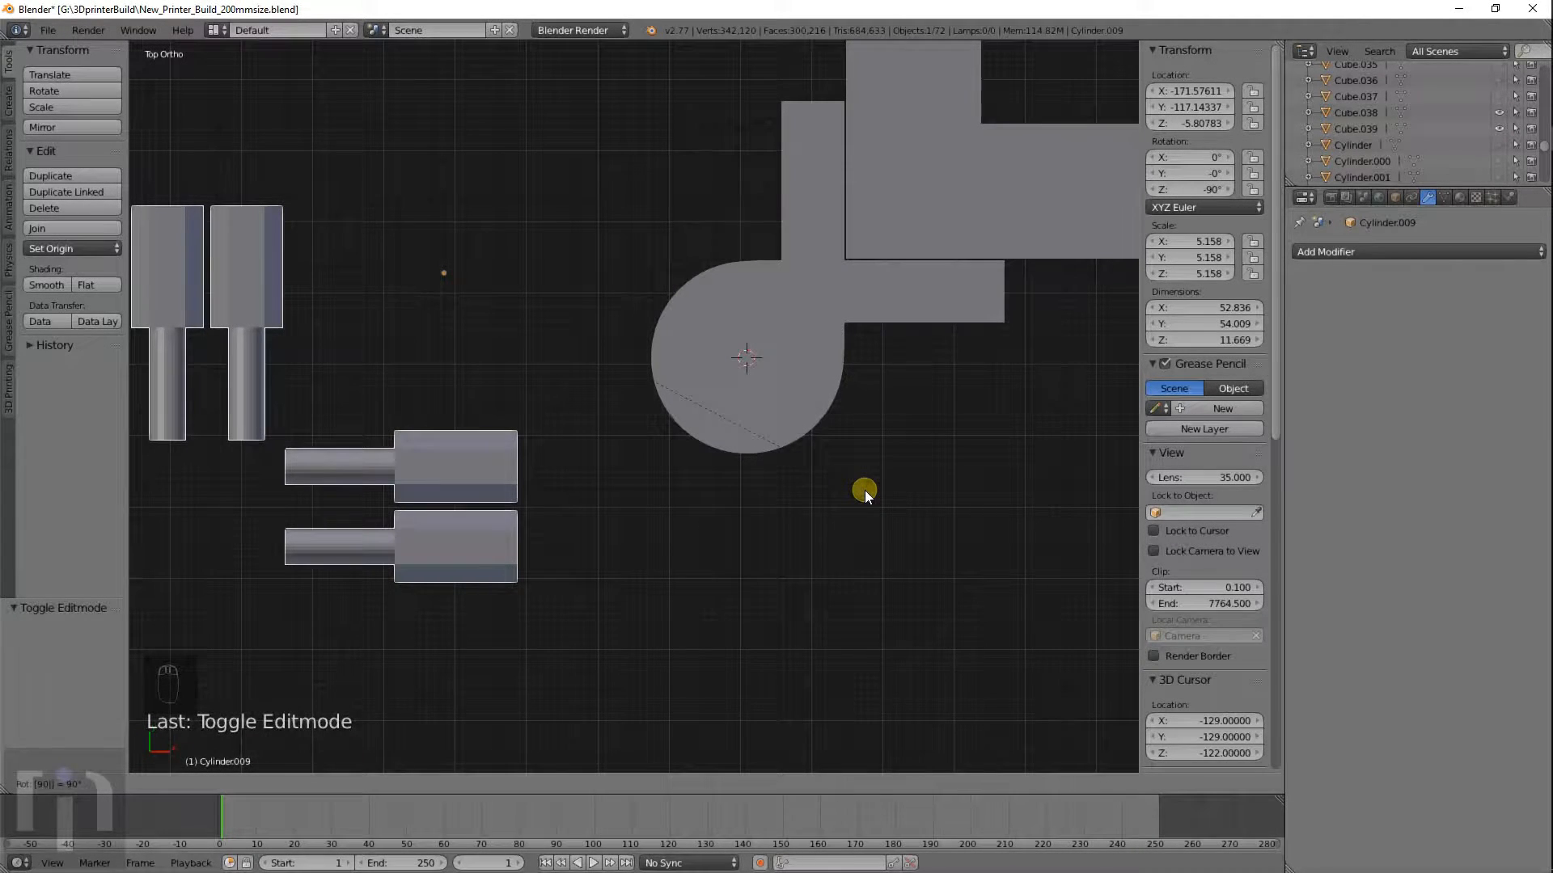
key("Return")
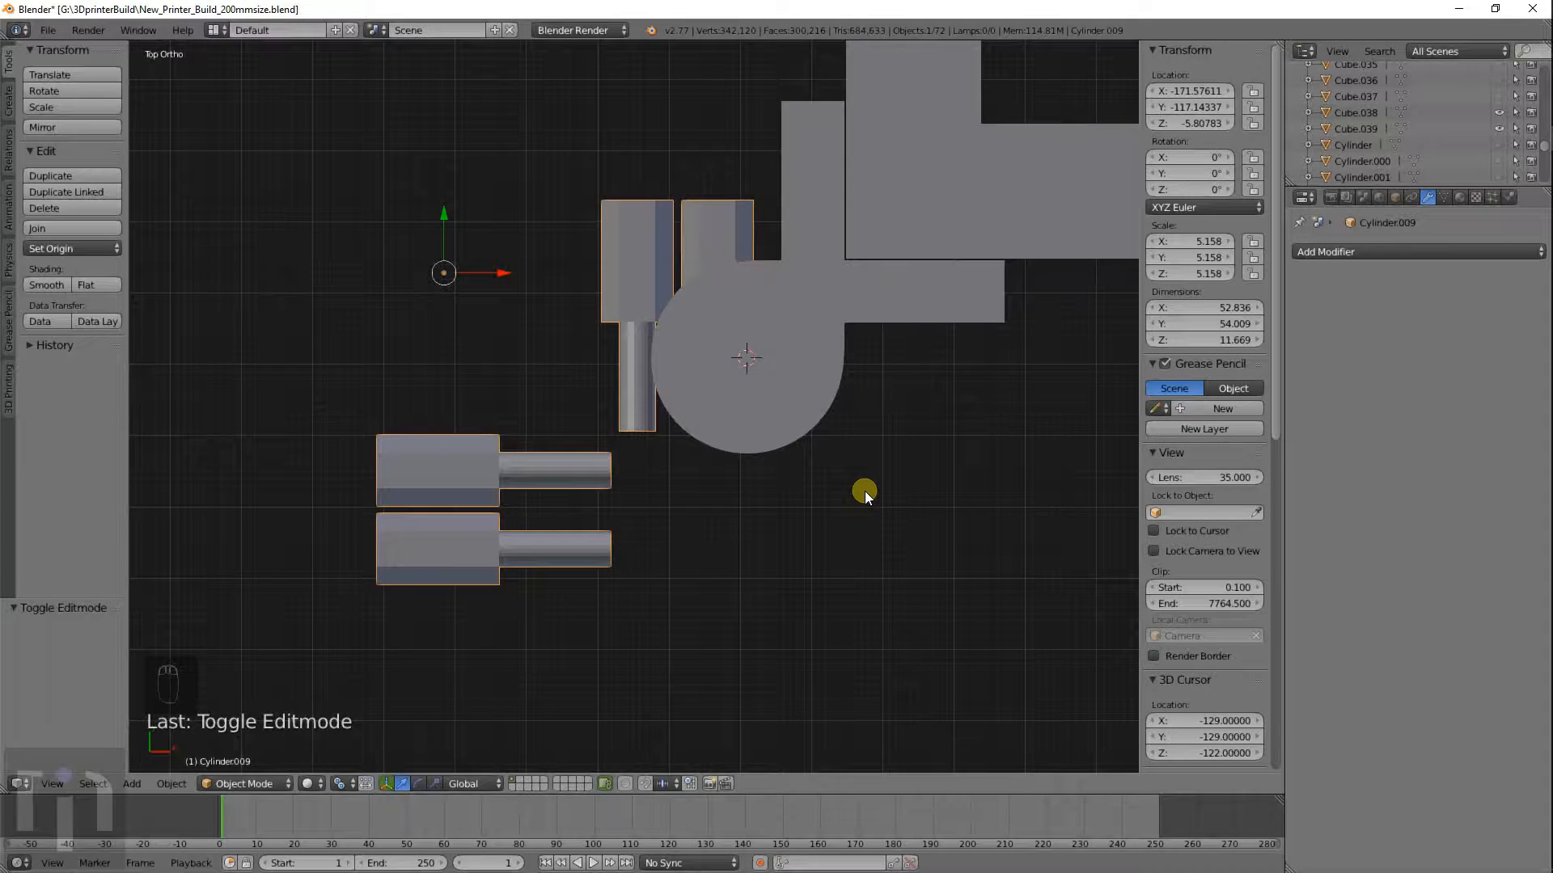
Rotate the bolt object by -90° in the top view.
key("r")
key("minus")
key("9")
key("0")
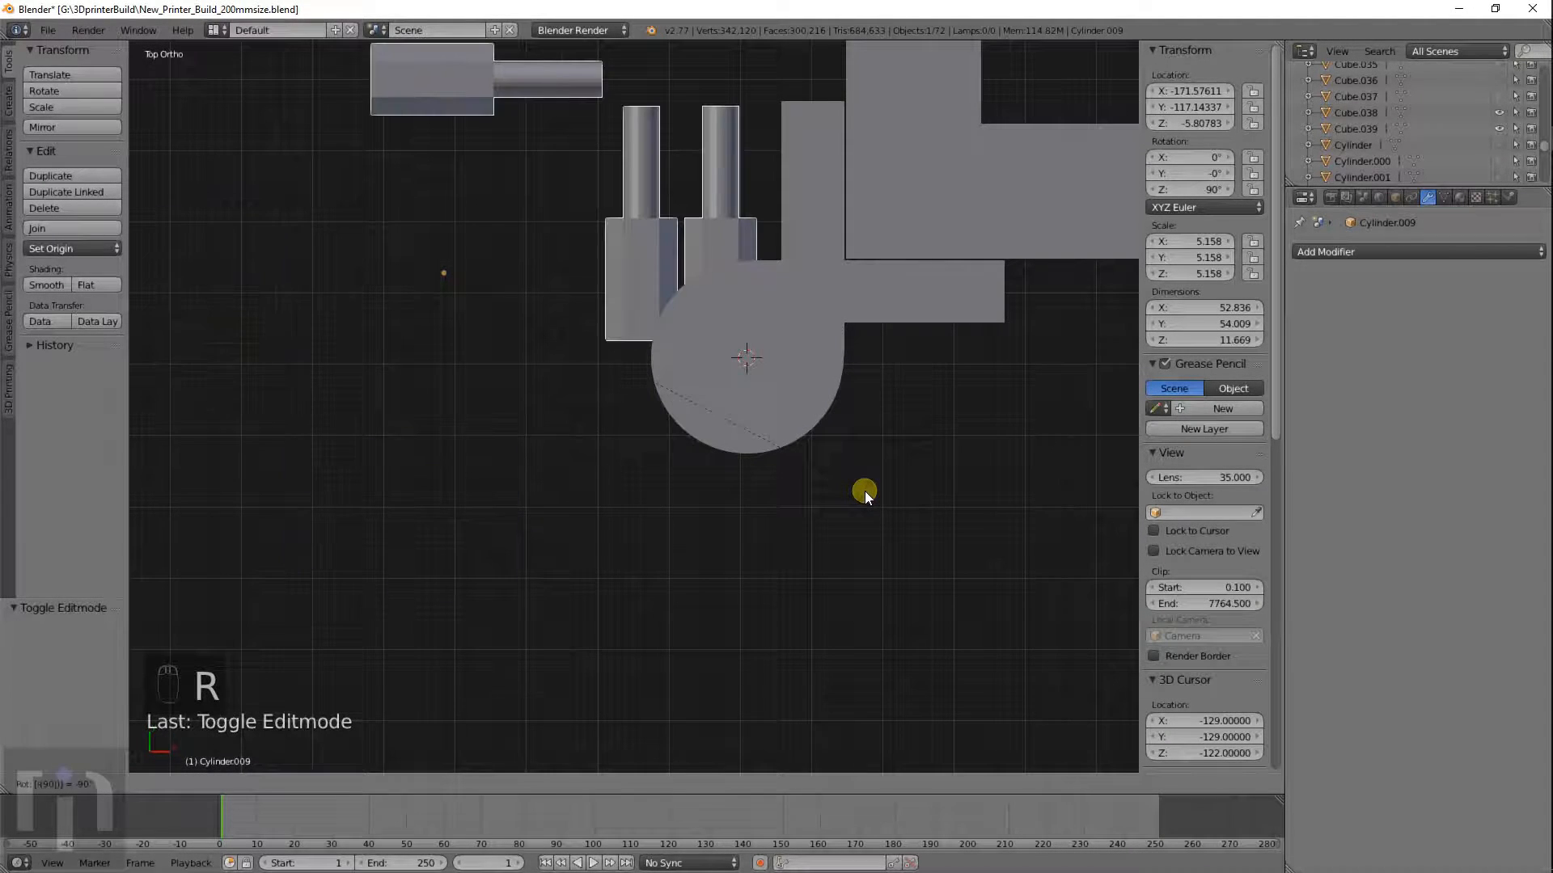
left_click(865, 492)
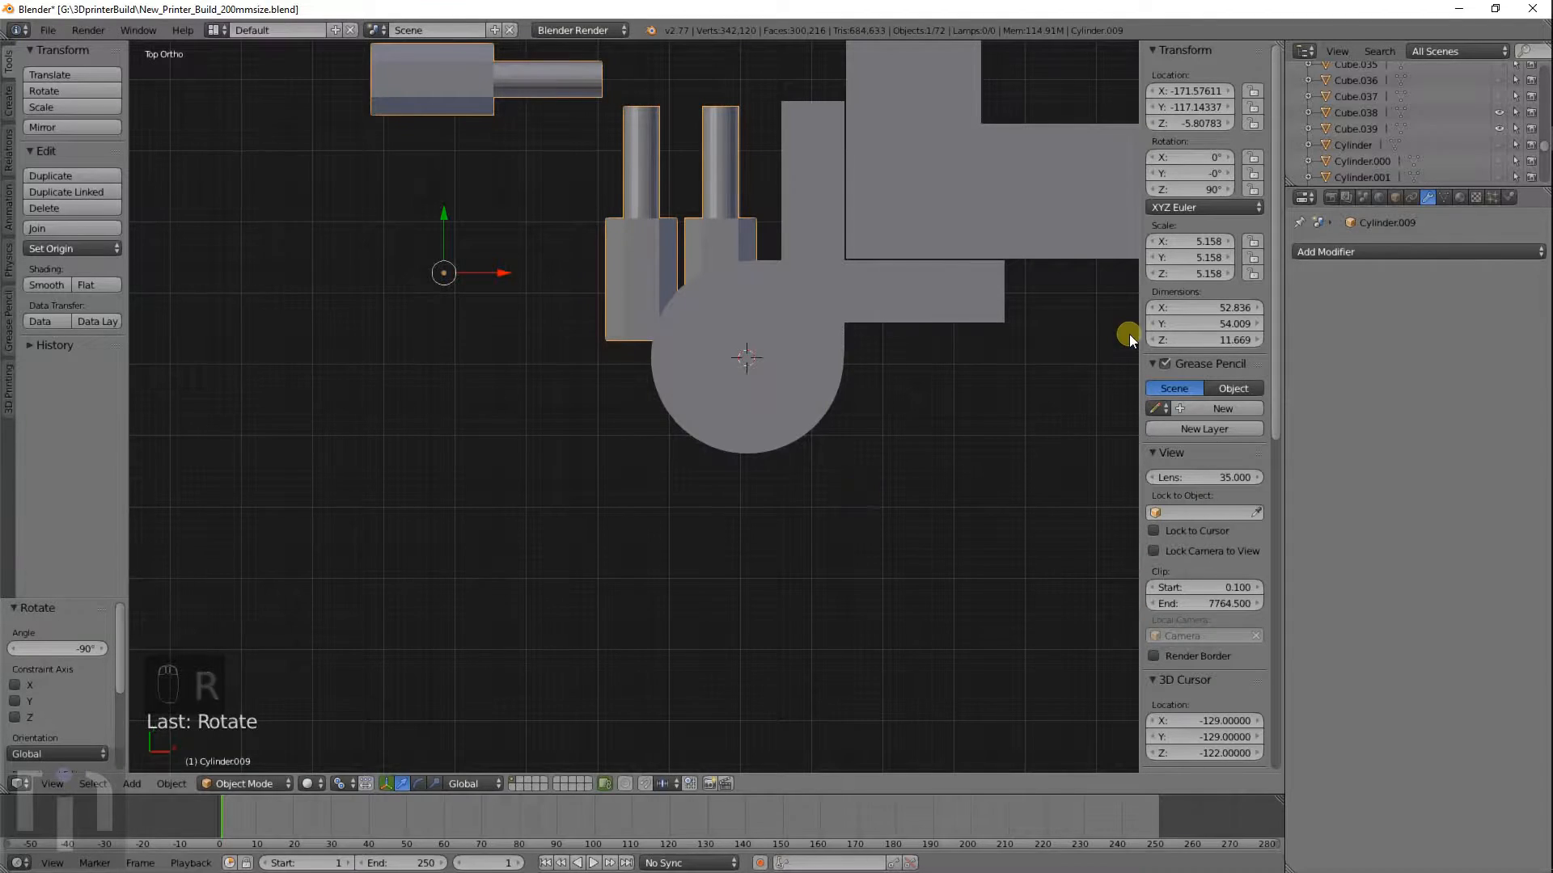
Move the bolt object about 42.7 in X and -11.8 in Y in wireframe, placing its origin on the rod's axis.
middle_click_drag(1129, 334, 910, 540, "shift")
key("z")
key("g")
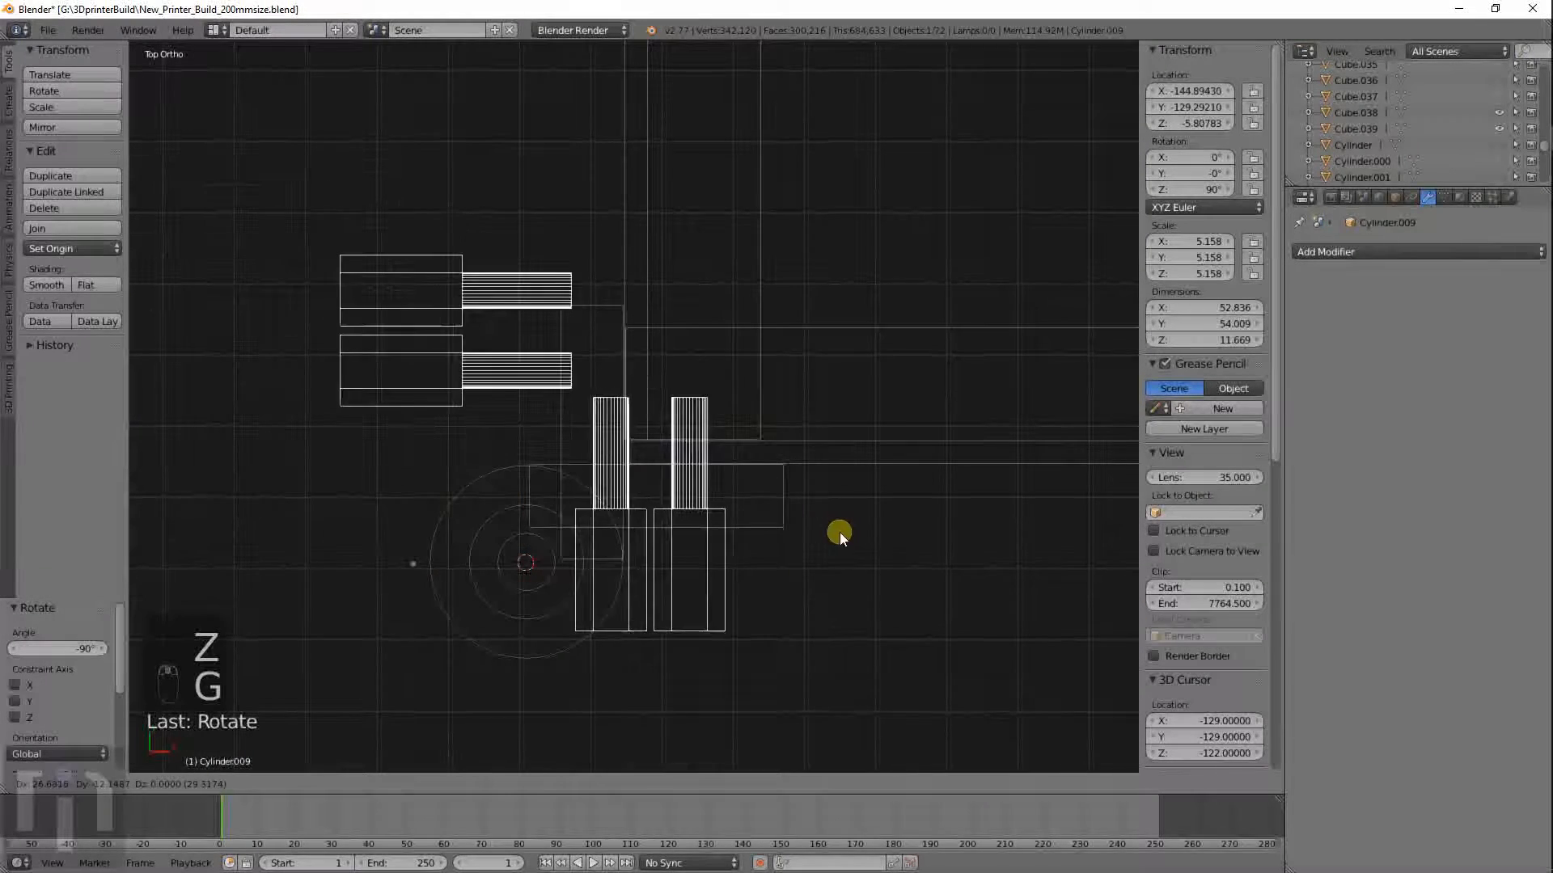
left_click(948, 531)
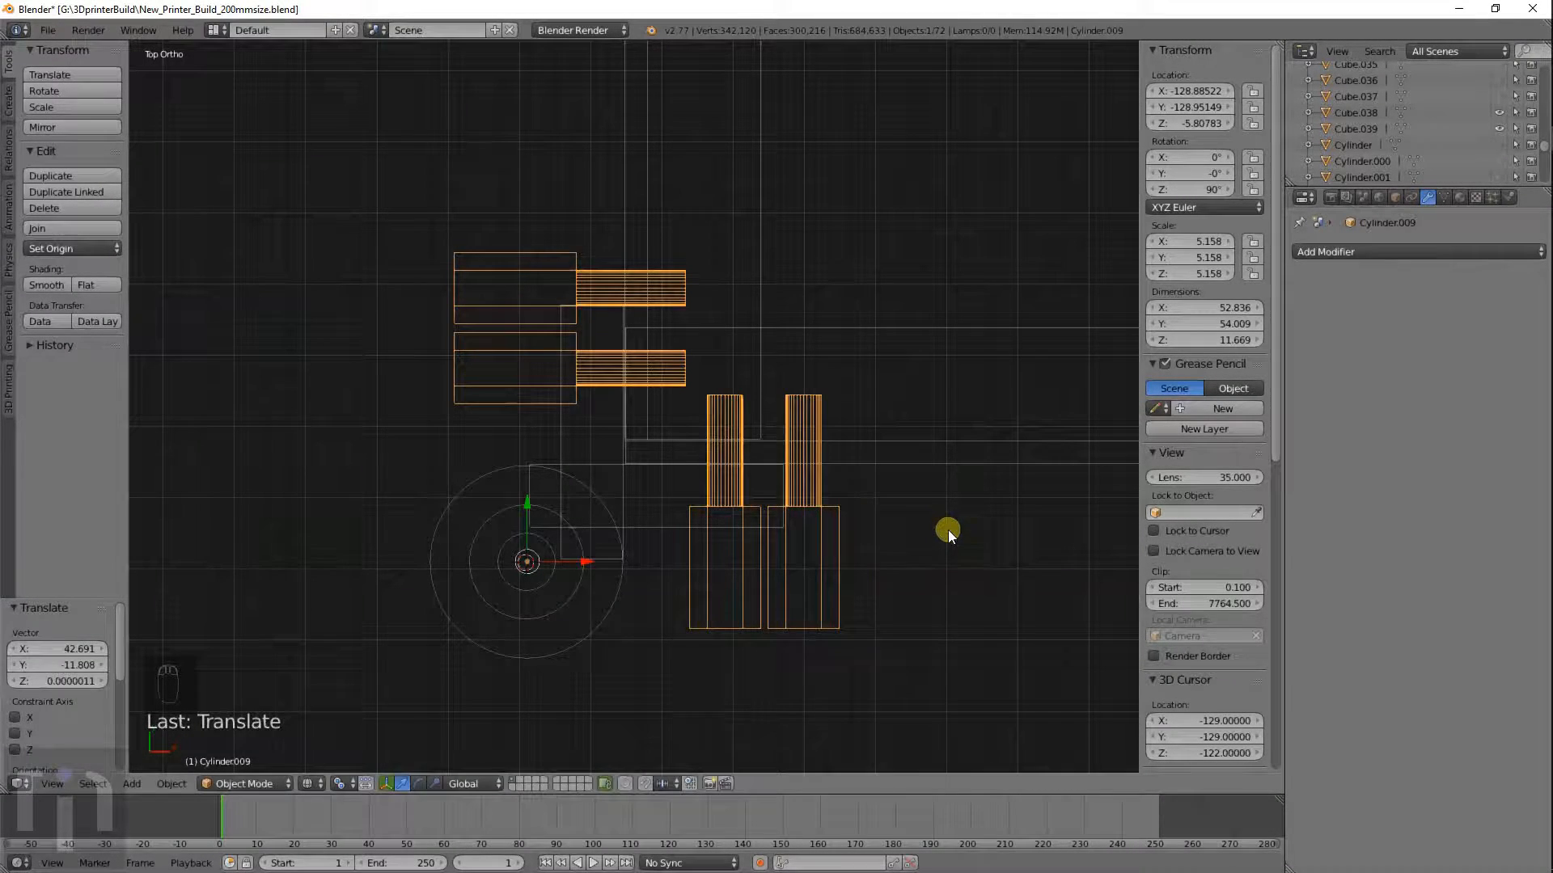
Check the bolts' height against the bars and mirror the bolt object along the global Z axis in the front view.
key("KP_1")
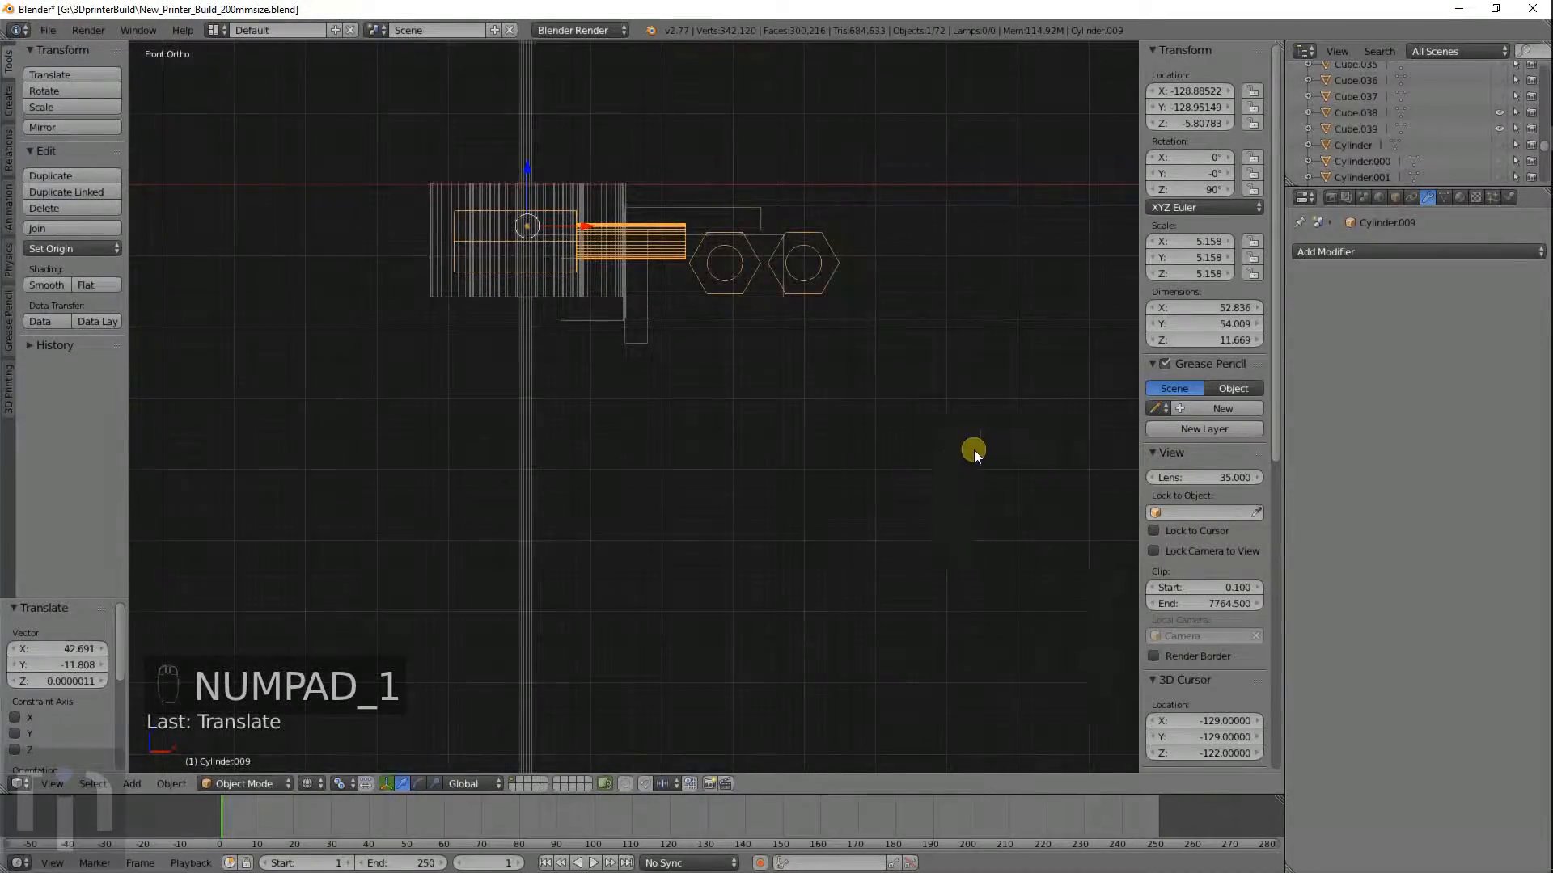
middle_click_drag(975, 450, 446, 467)
scroll(518, 404, "up", 3)
middle_click_drag(496, 241, 574, 403, "shift")
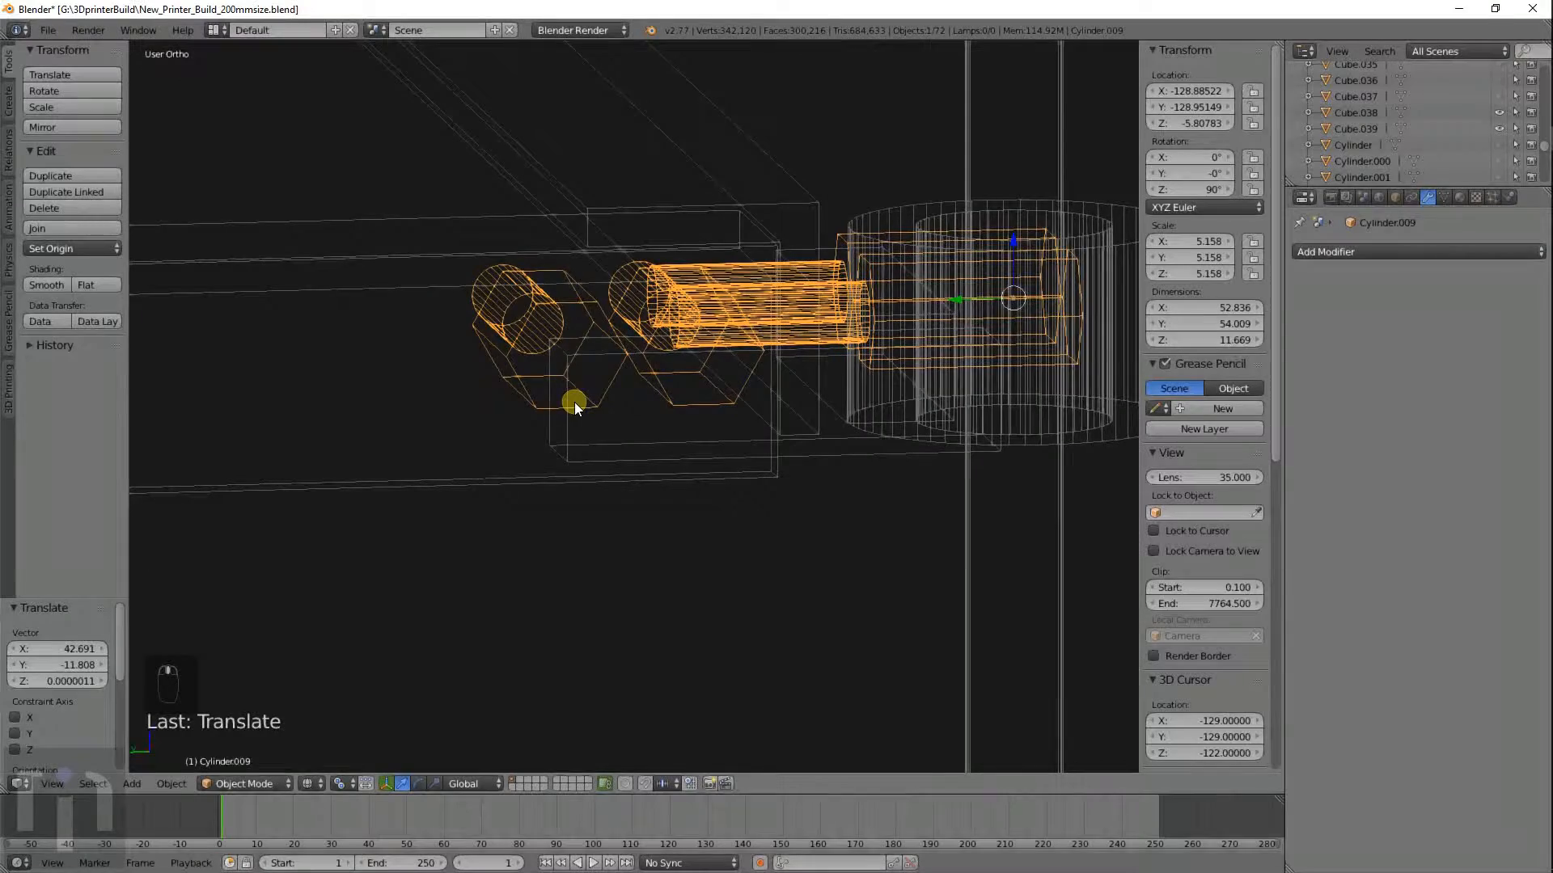
key("KP_1")
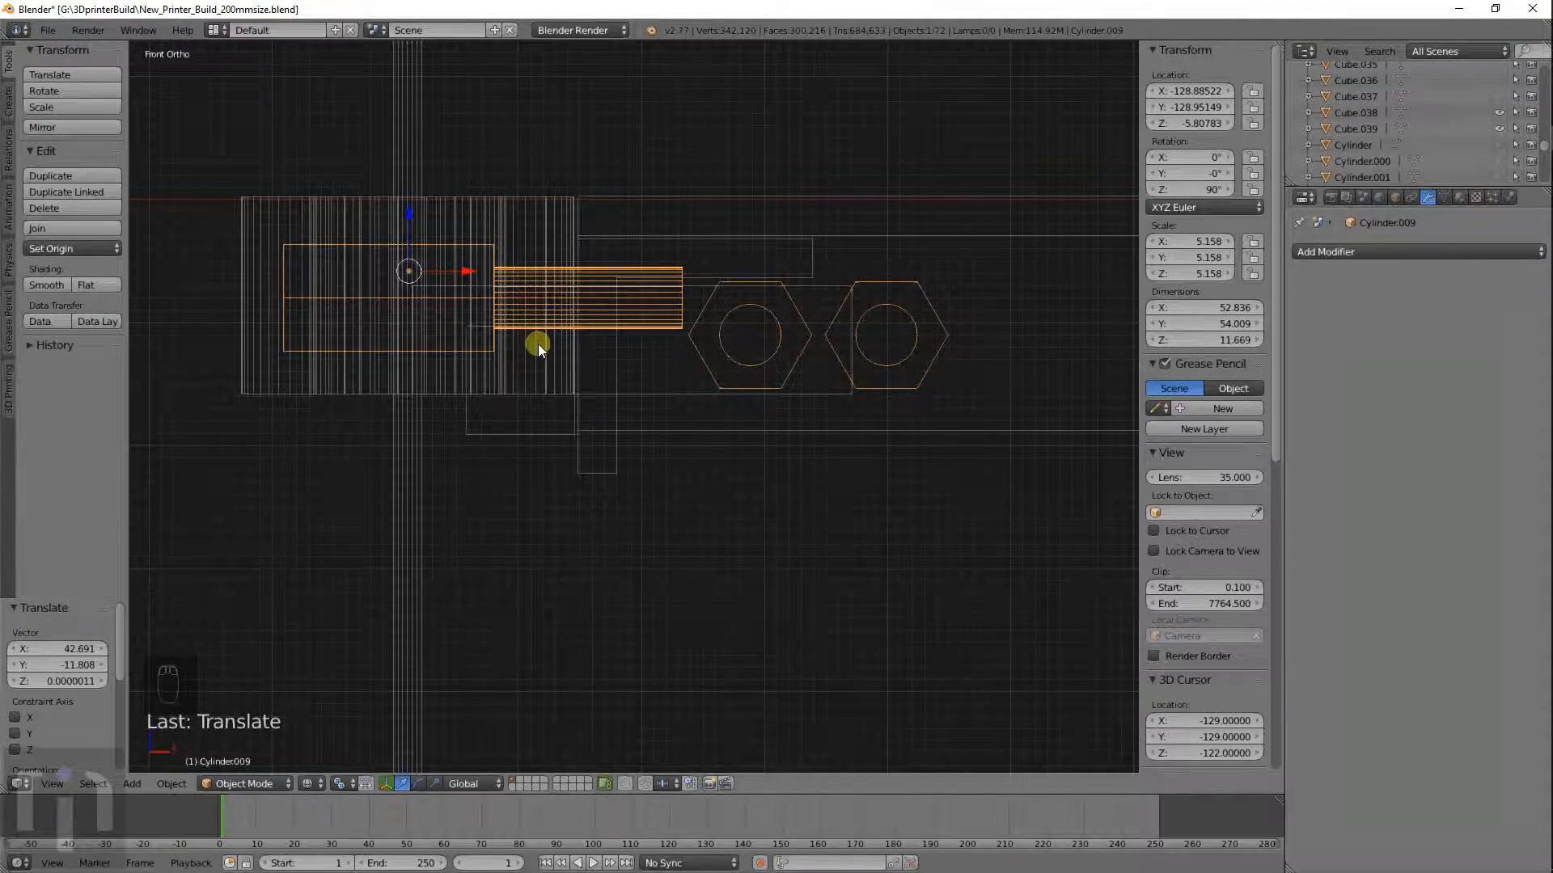
left_click(179, 780)
mouse_move(247, 694)
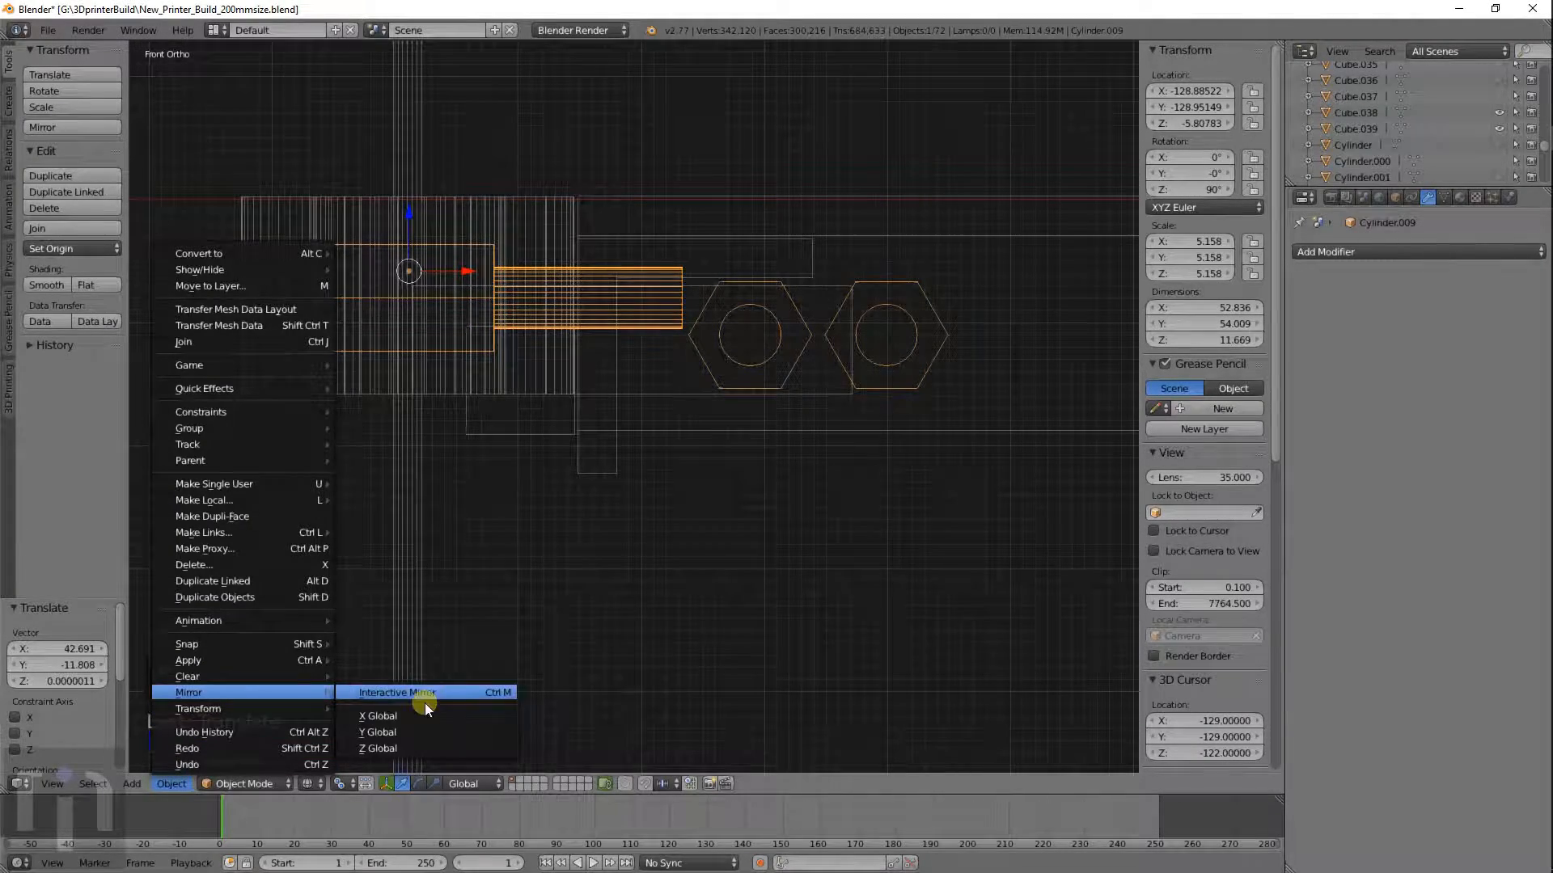
left_click(409, 742)
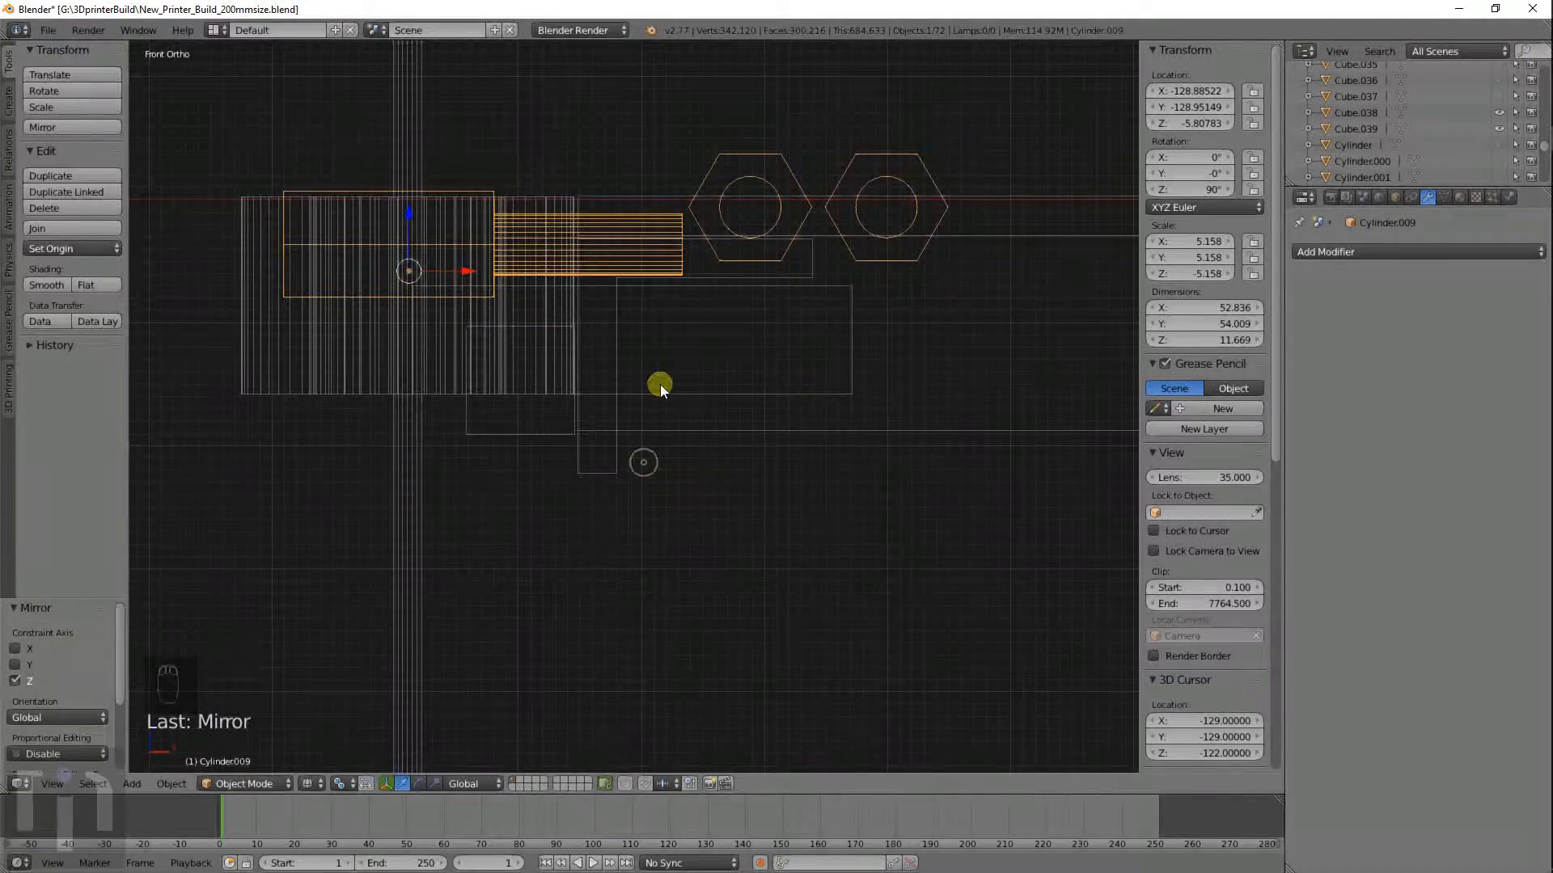
Lower the mirrored bolt object about 9.9 along Z in the front view, lining its bolts up with the bars.
key("g")
key("z")
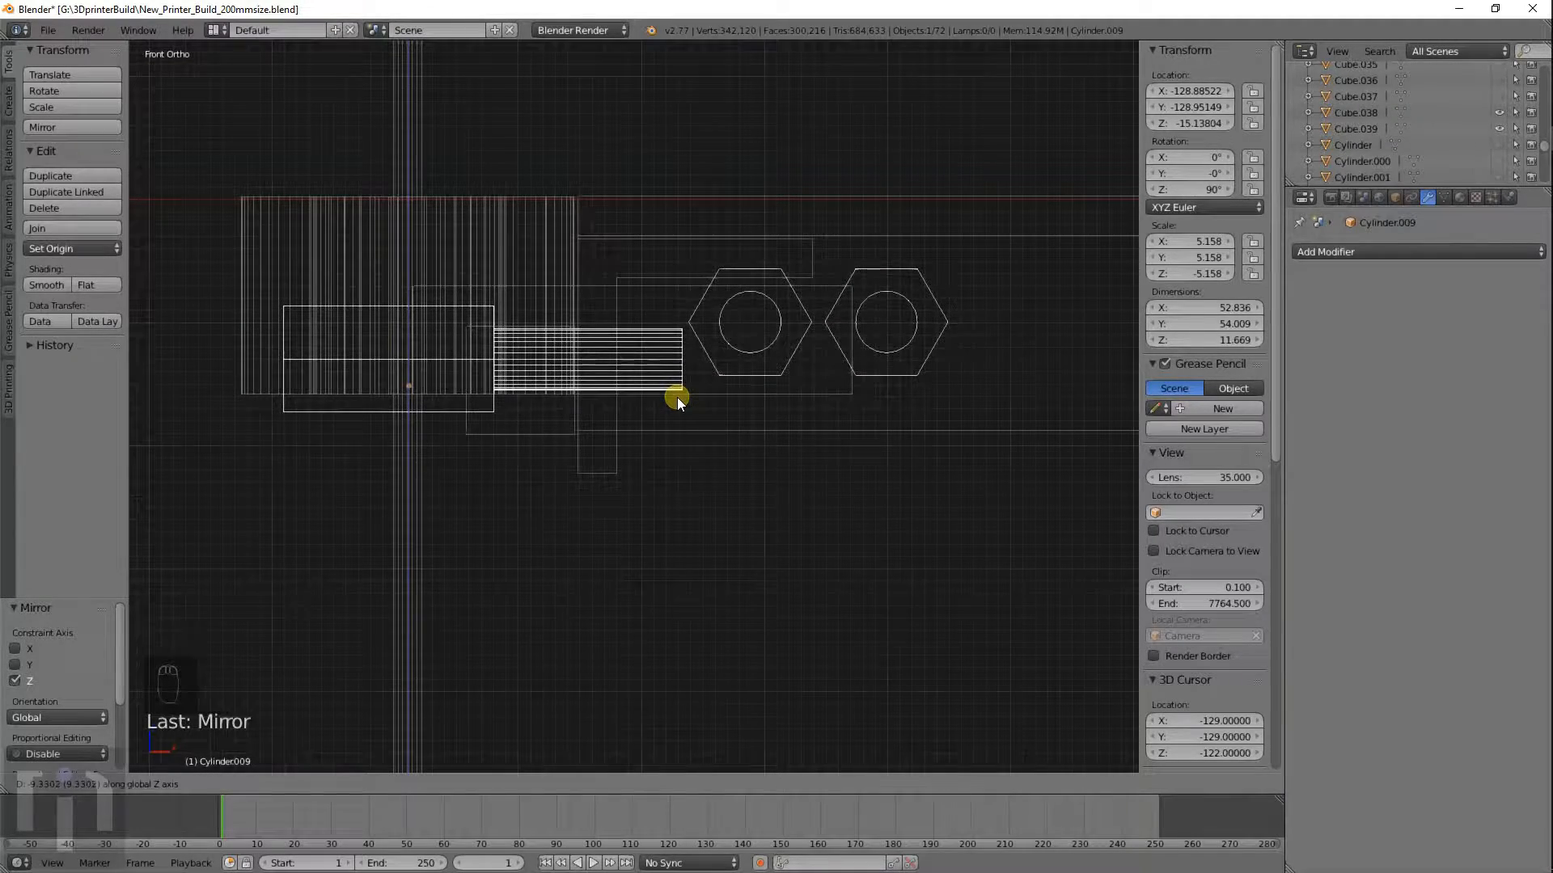
left_click(677, 397)
middle_click_drag(720, 388, 578, 409, "shift")
key("g")
key("z")
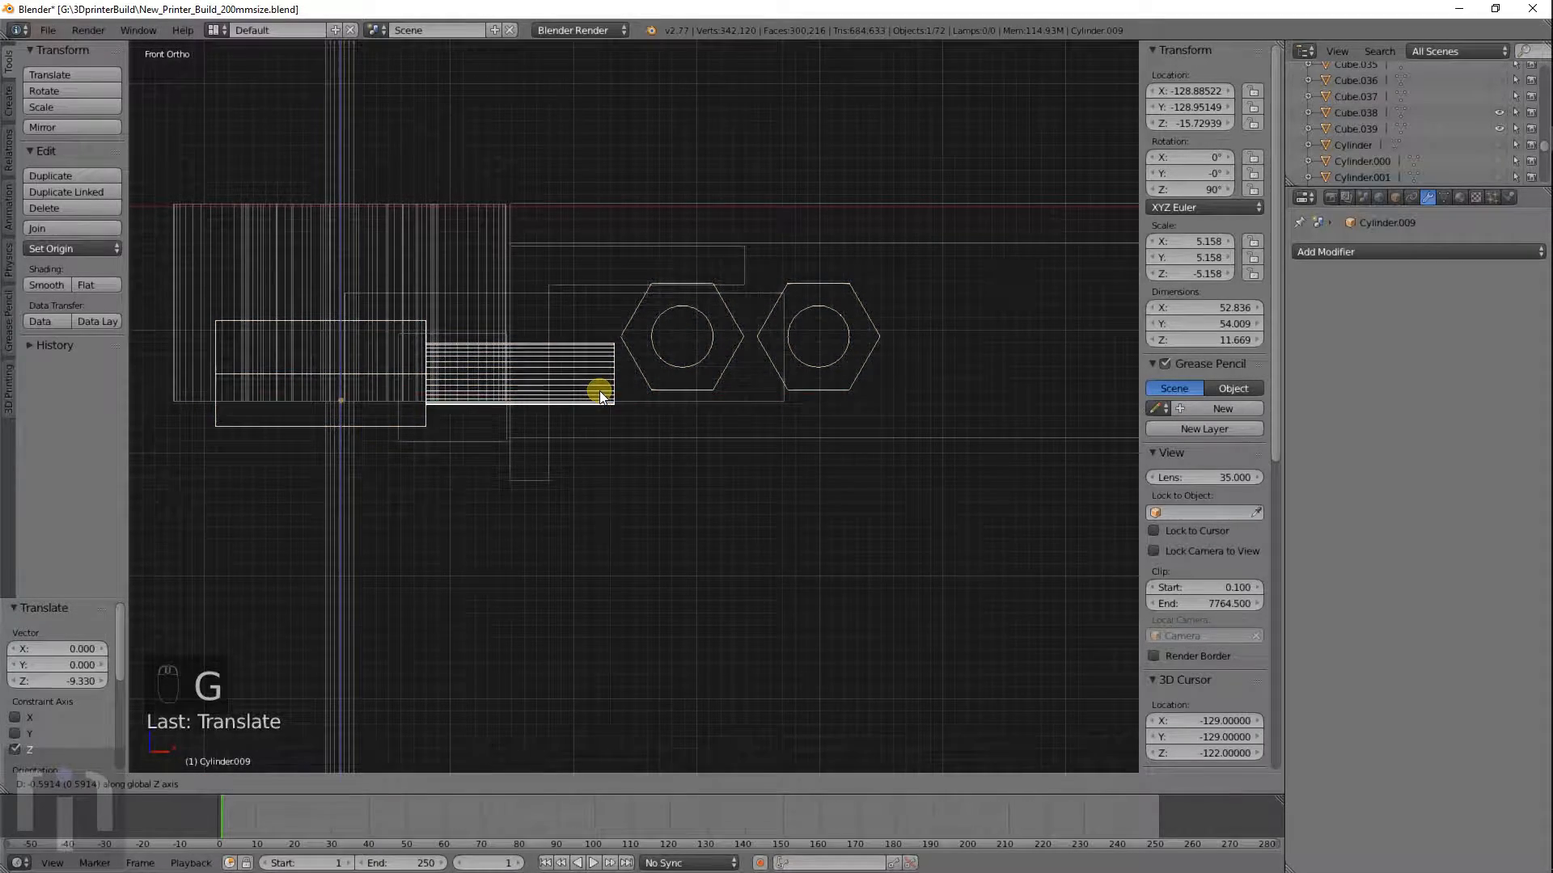
left_click(597, 392)
Scale the mesh of block Cube.038 by about 1.56 along Z in Edit Mode and raise it slightly around the bolts.
right_click(628, 397)
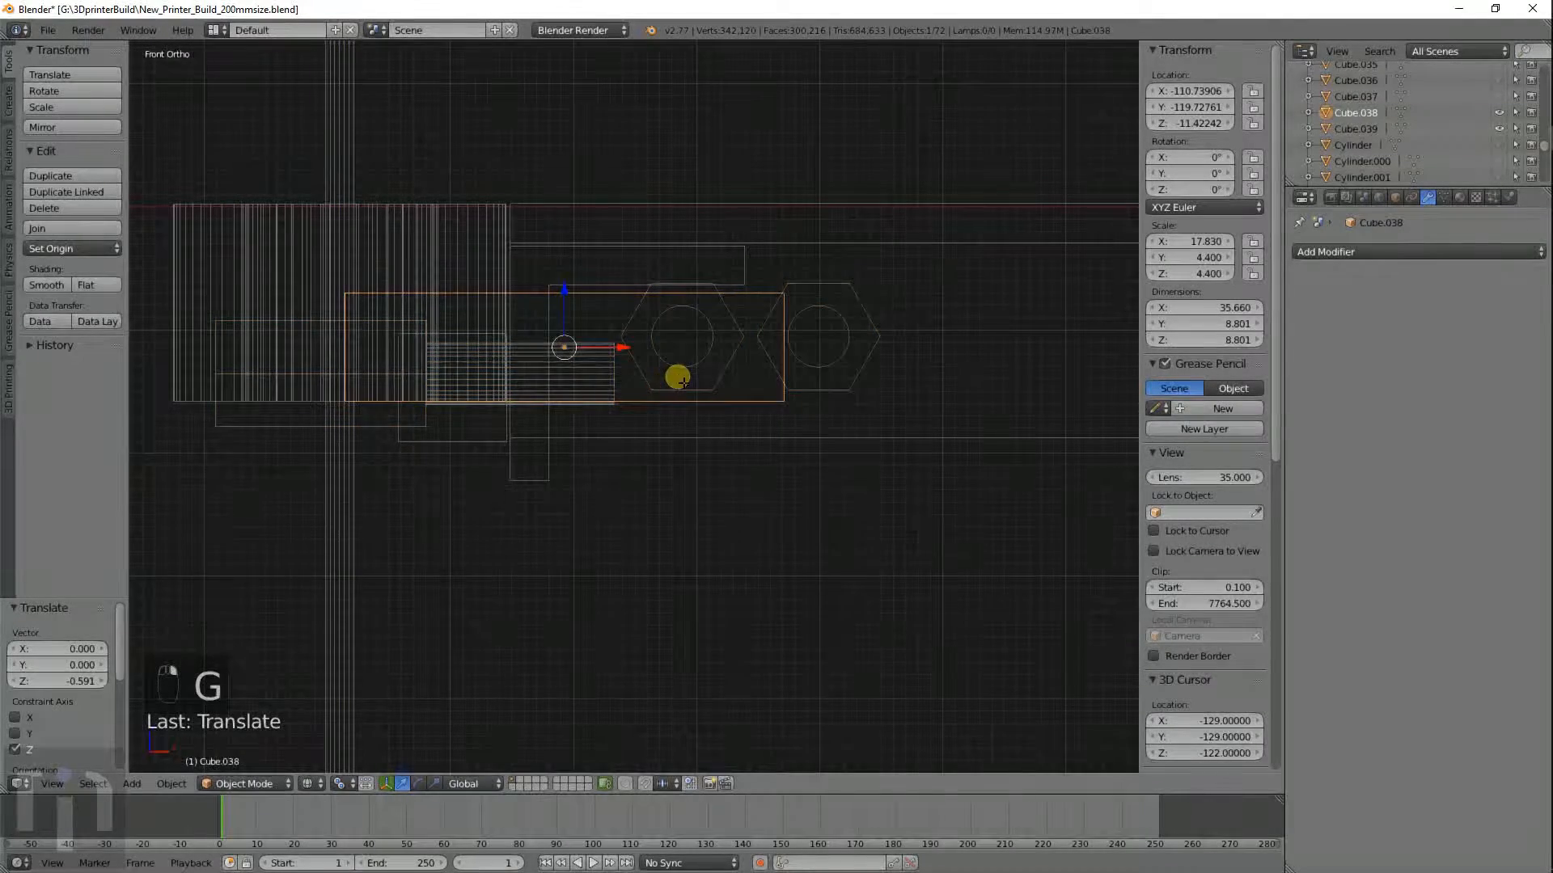
key("Tab")
middle_click_drag(728, 358, 630, 387, "shift")
key("s")
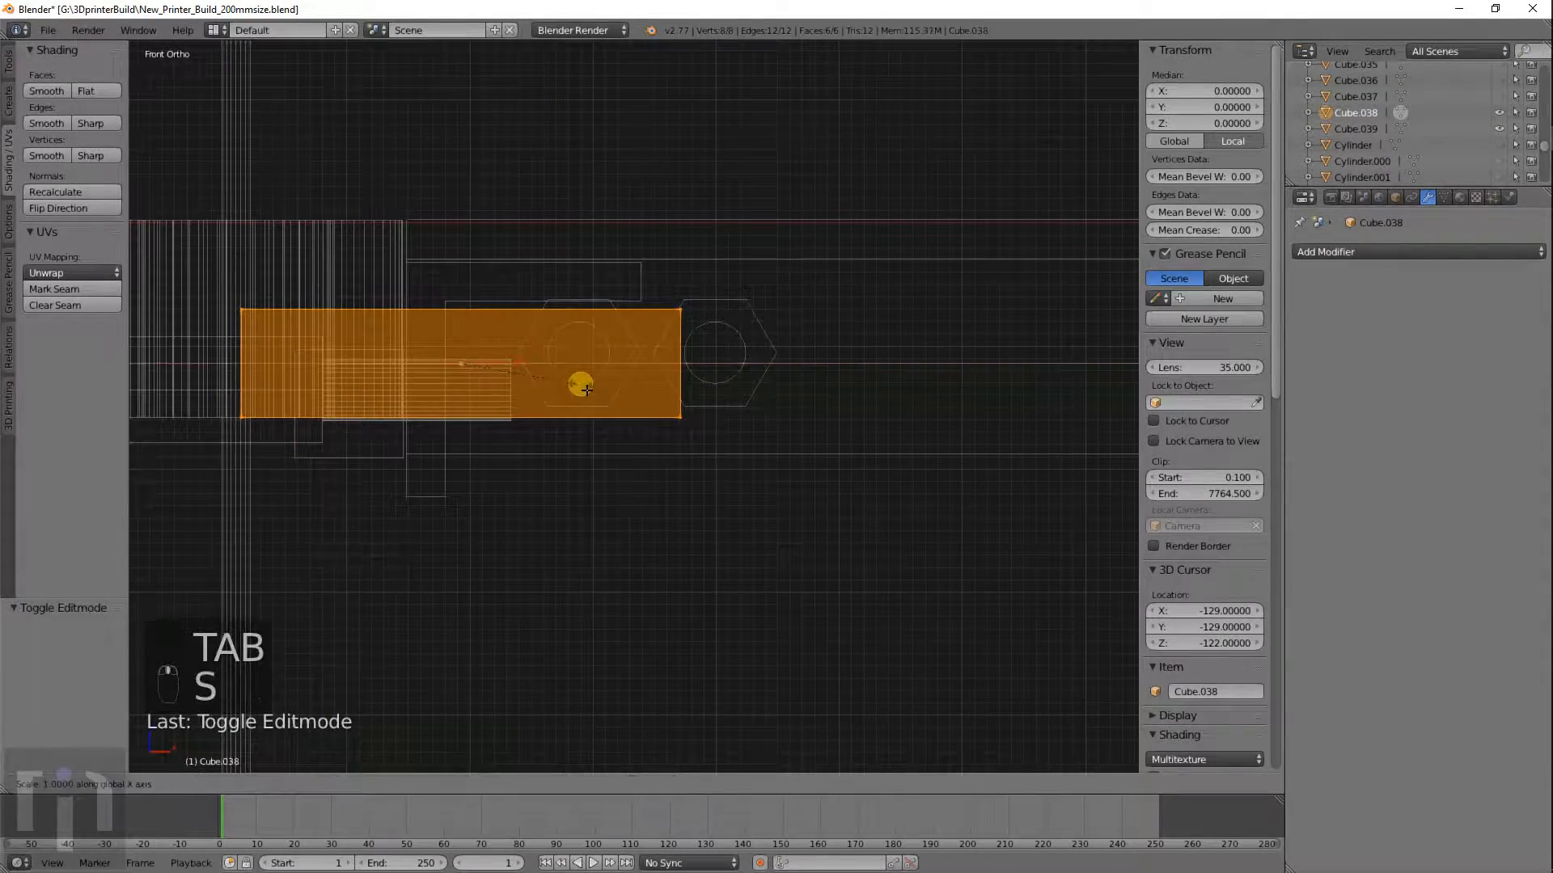
key("z")
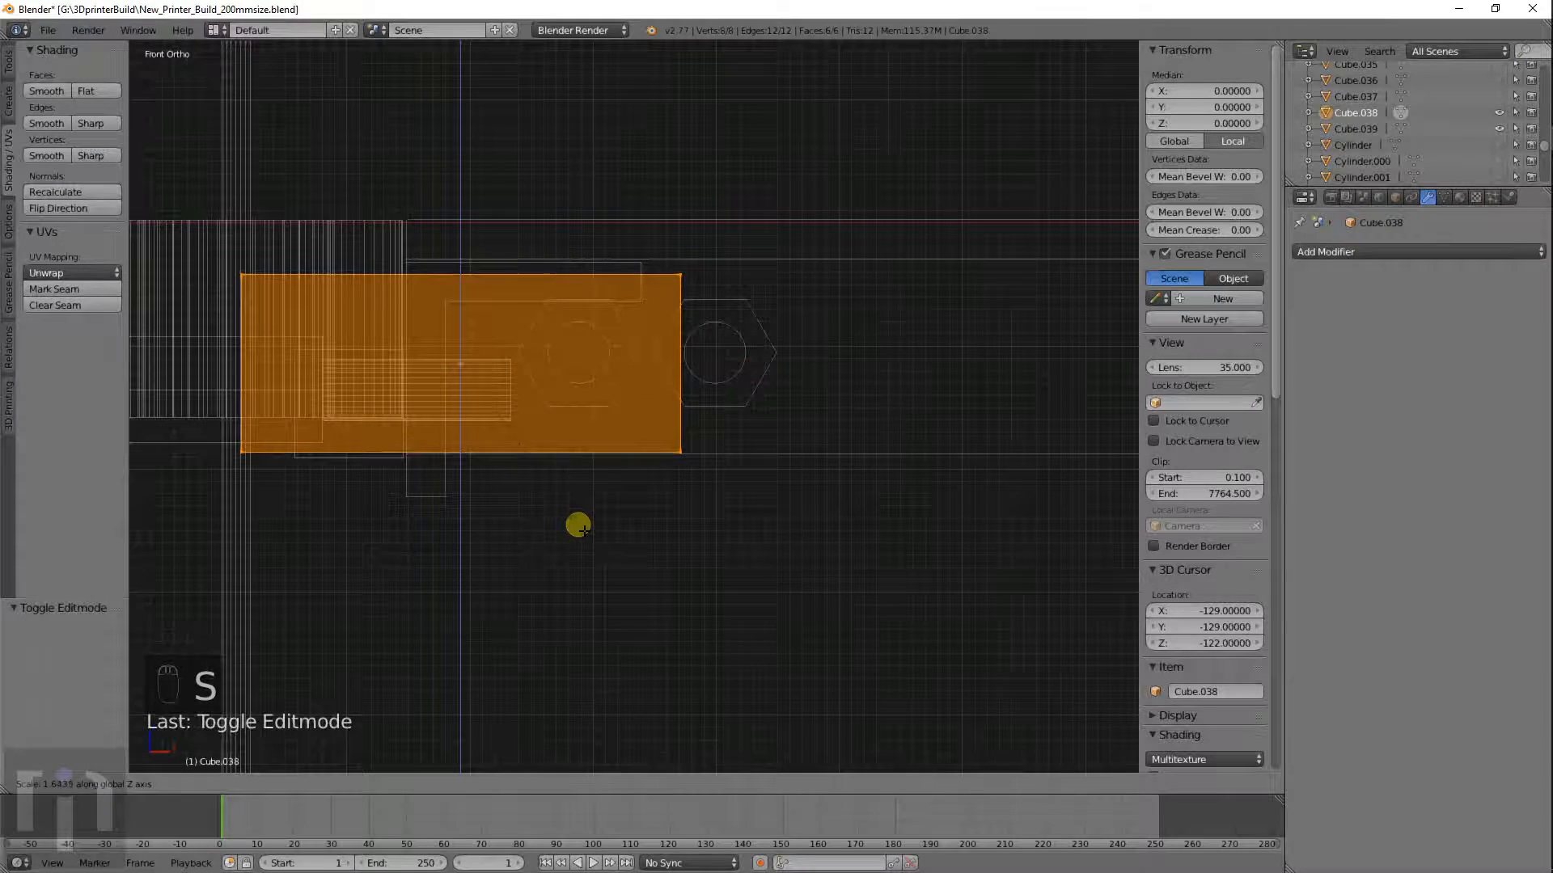
left_click(576, 515)
key("g")
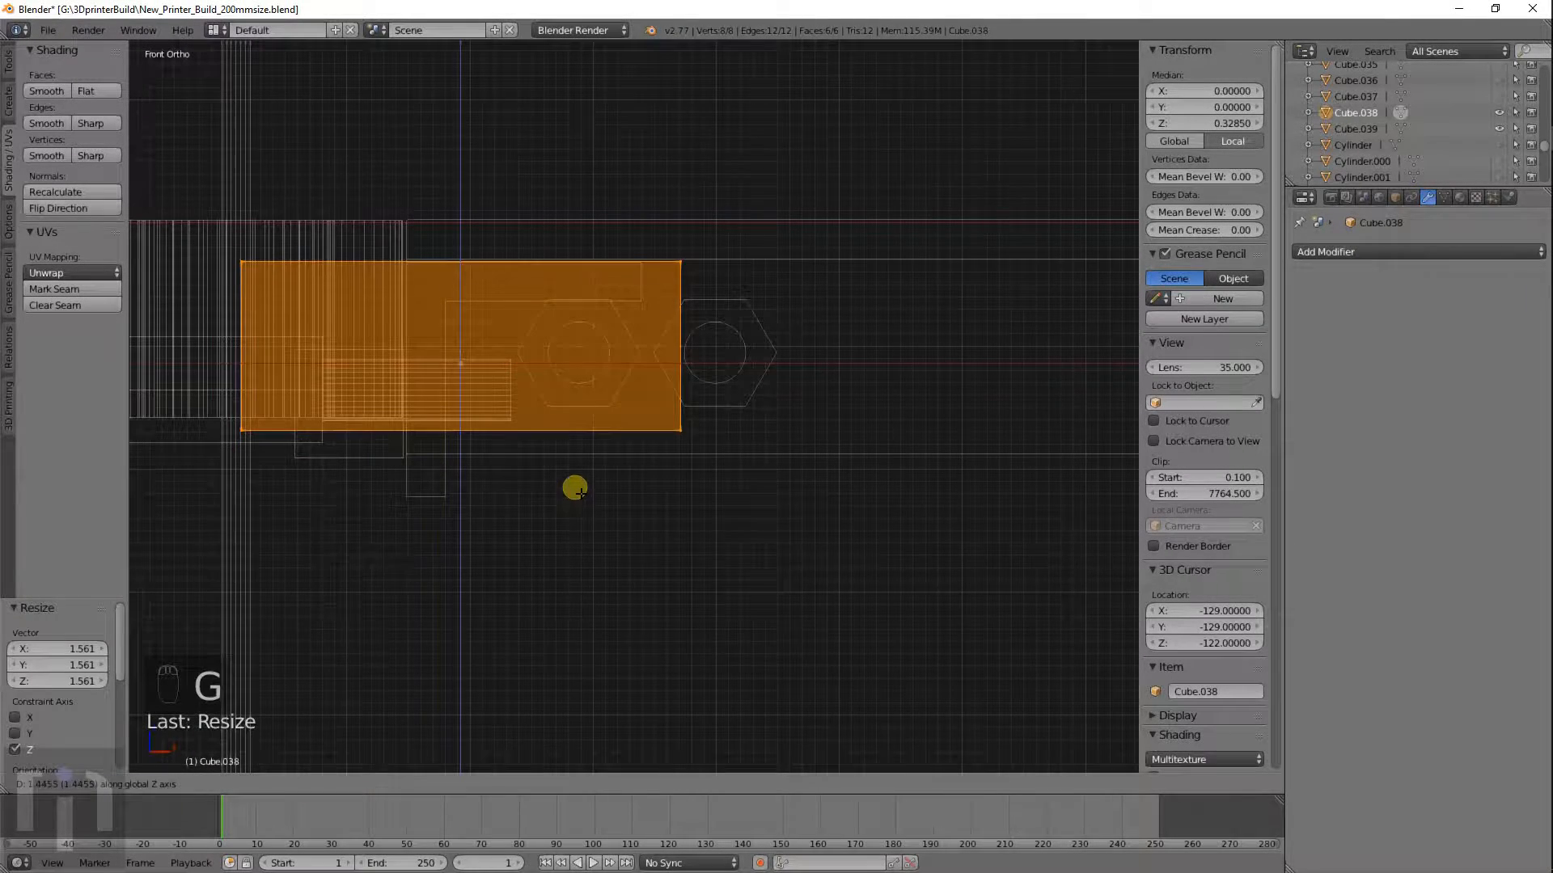
left_click(575, 493)
Extend the outer end face of Cube.038 about 11.3 along X past the second bolt and return to Object Mode.
key("a")
key("b")
left_click_drag(631, 226, 793, 554)
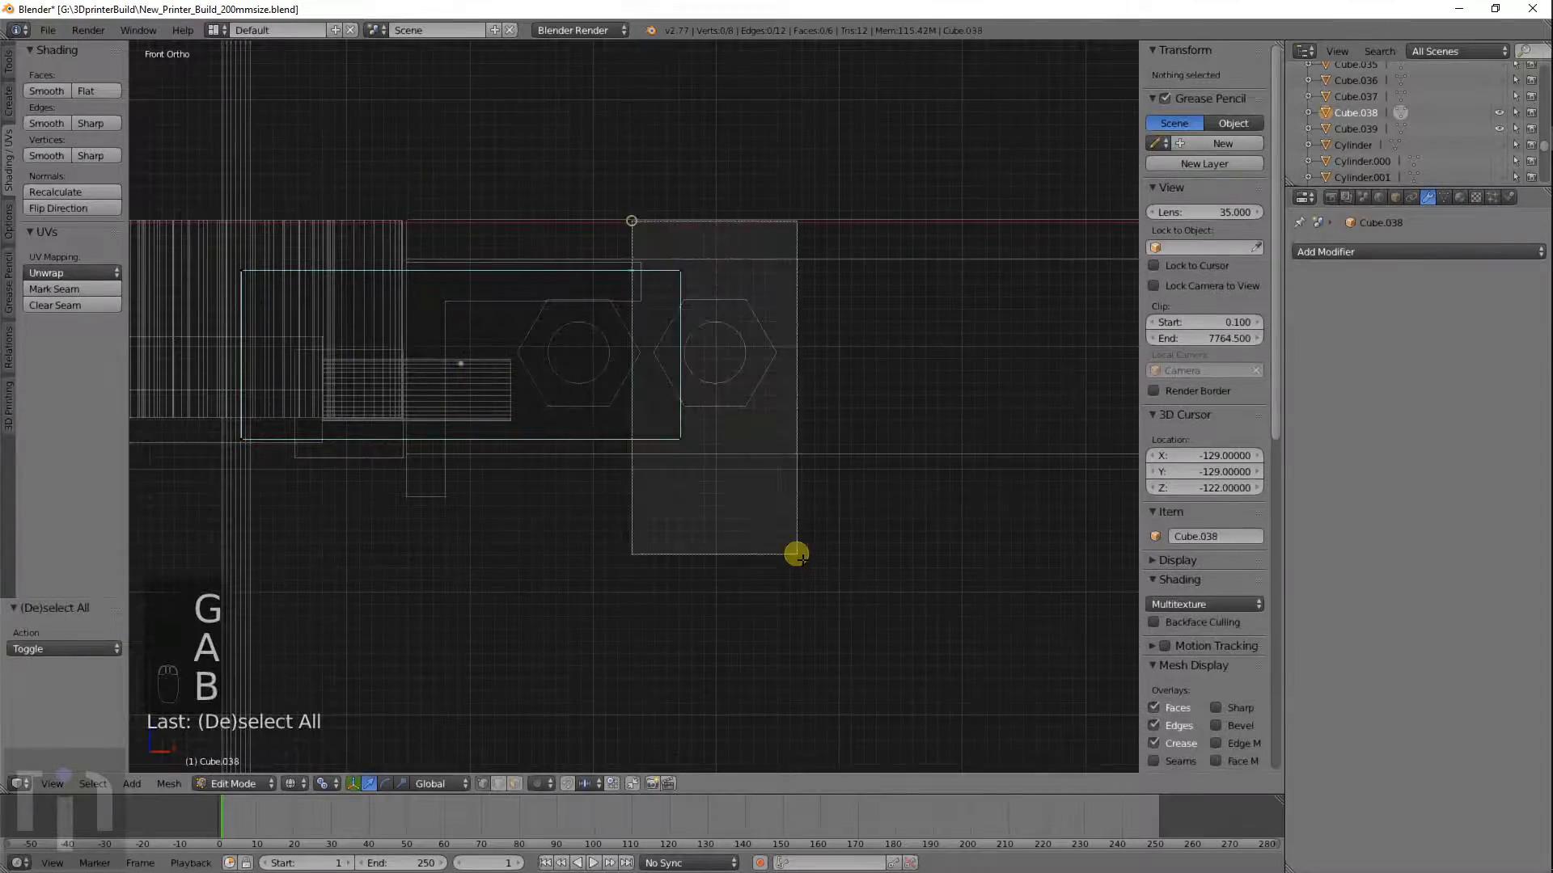
key("g")
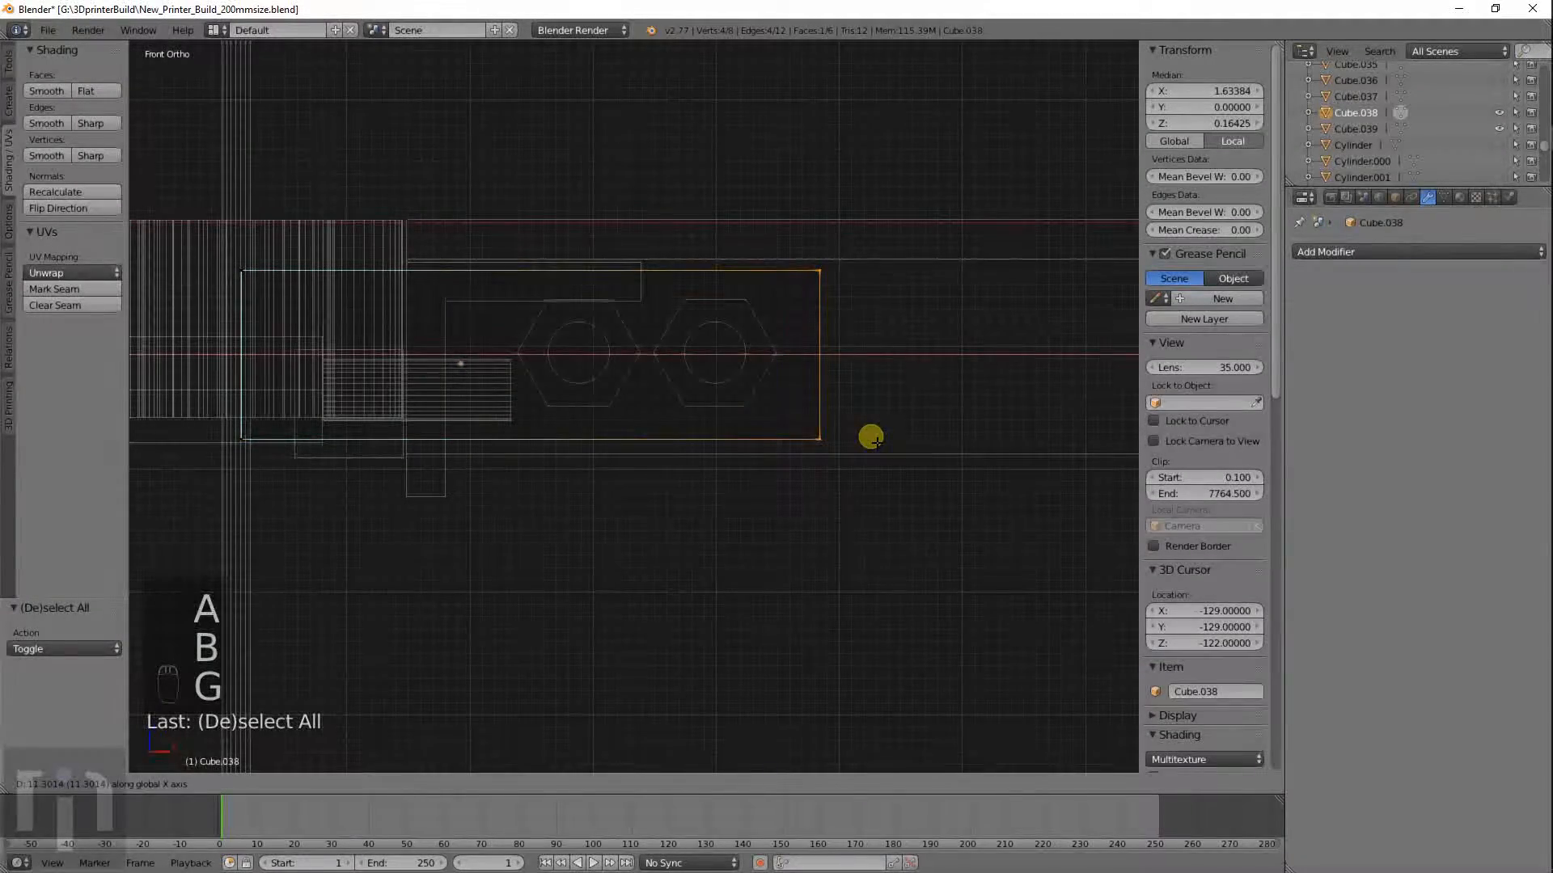
left_click(871, 437)
scroll(593, 462, "up", 2)
key("Tab")
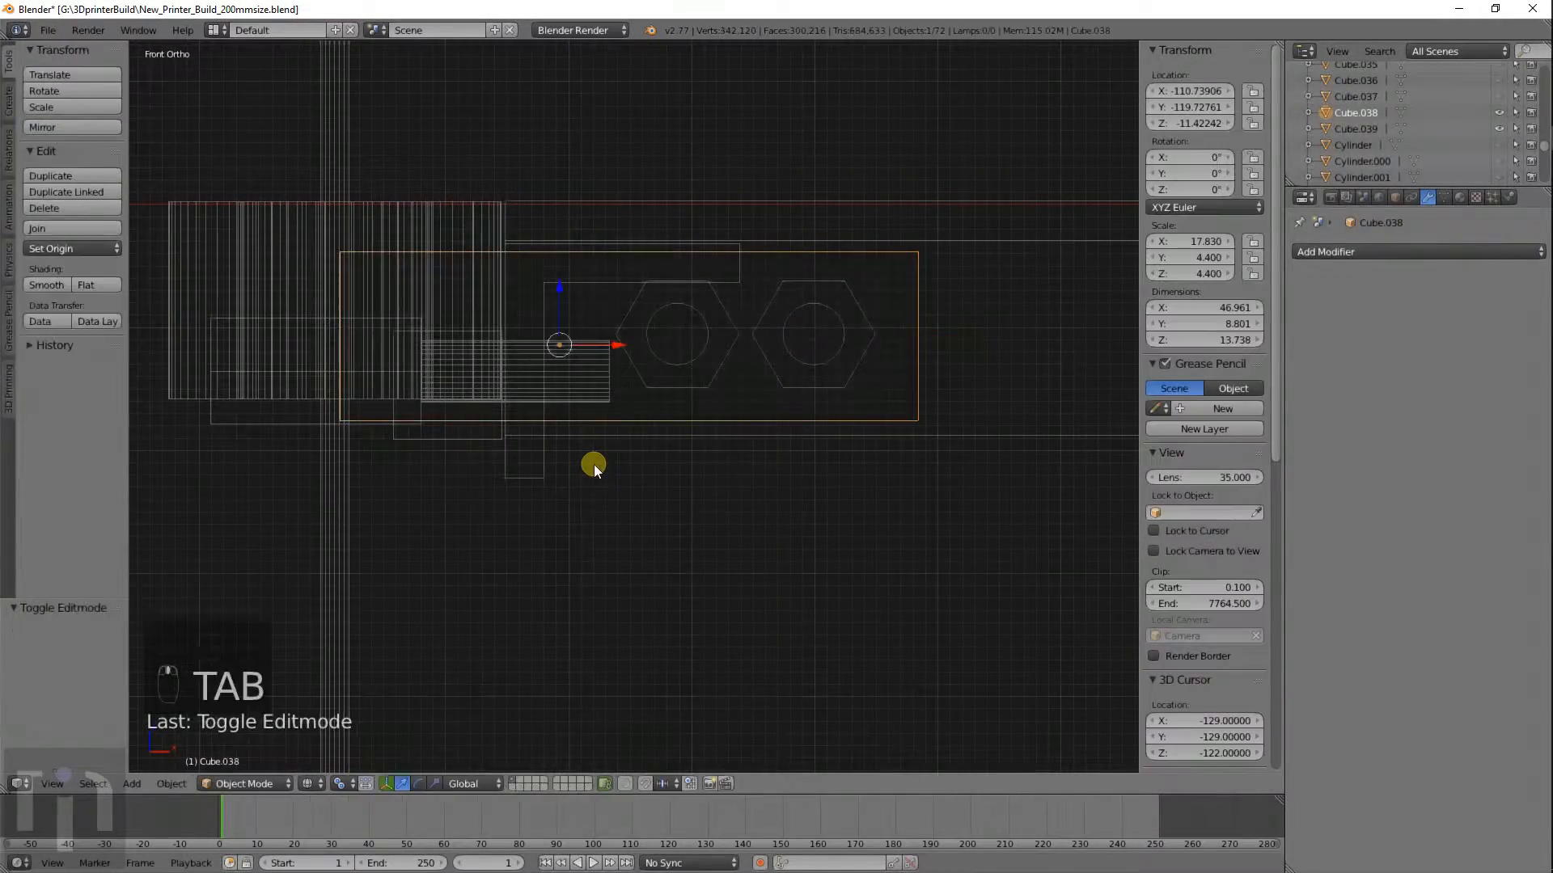
Select the other bar's block, Cube.039, in the right side view.
key("KP_1")
key("KP_3")
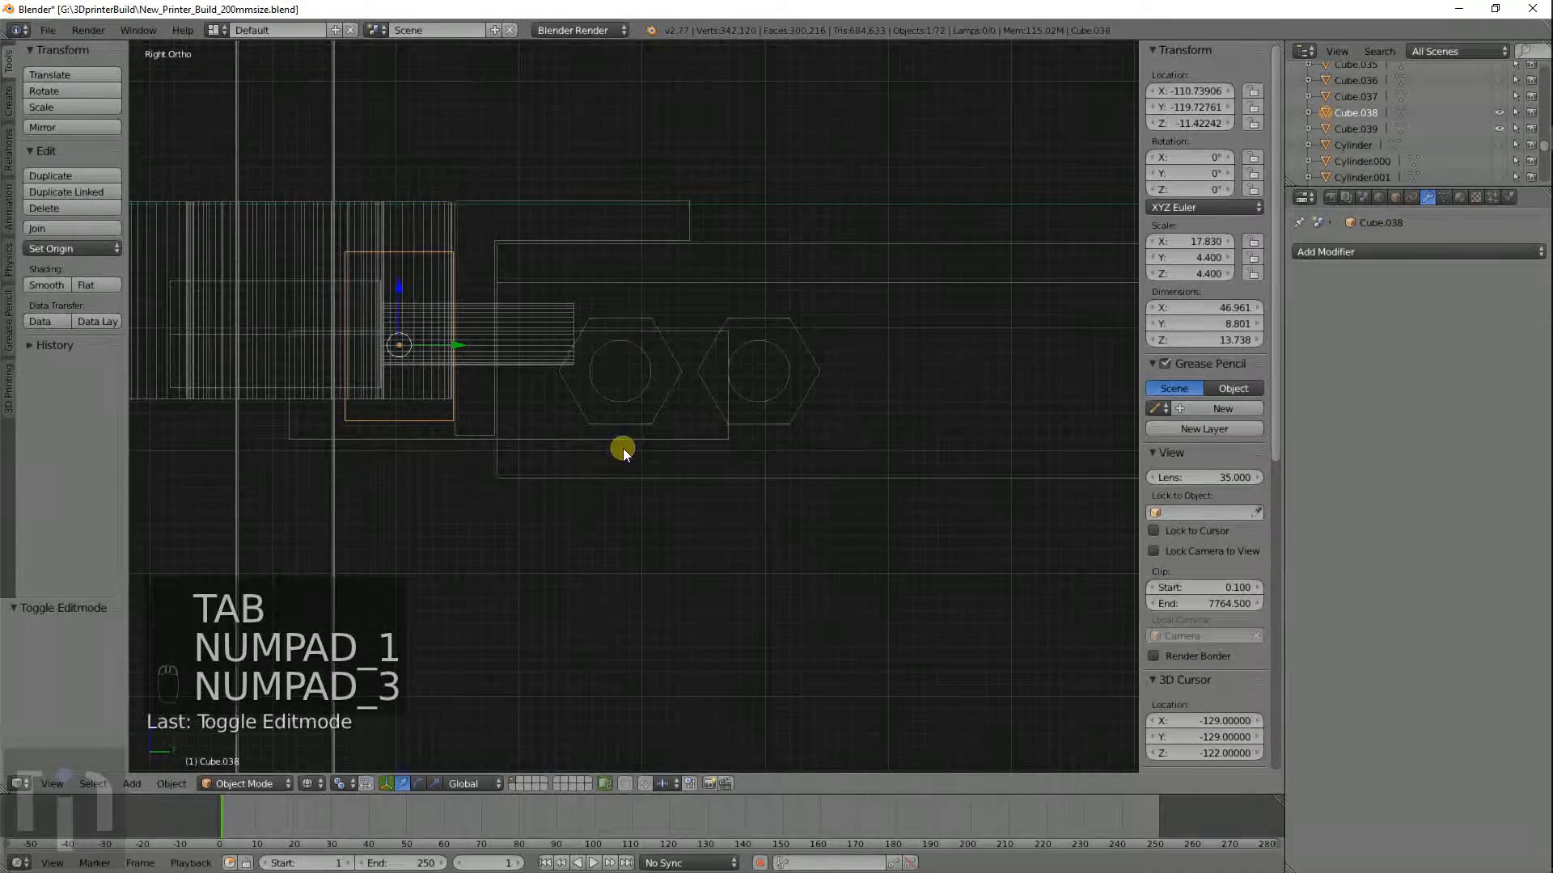
right_click(641, 419)
right_click(661, 439)
middle_click_drag(707, 433, 611, 437, "shift")
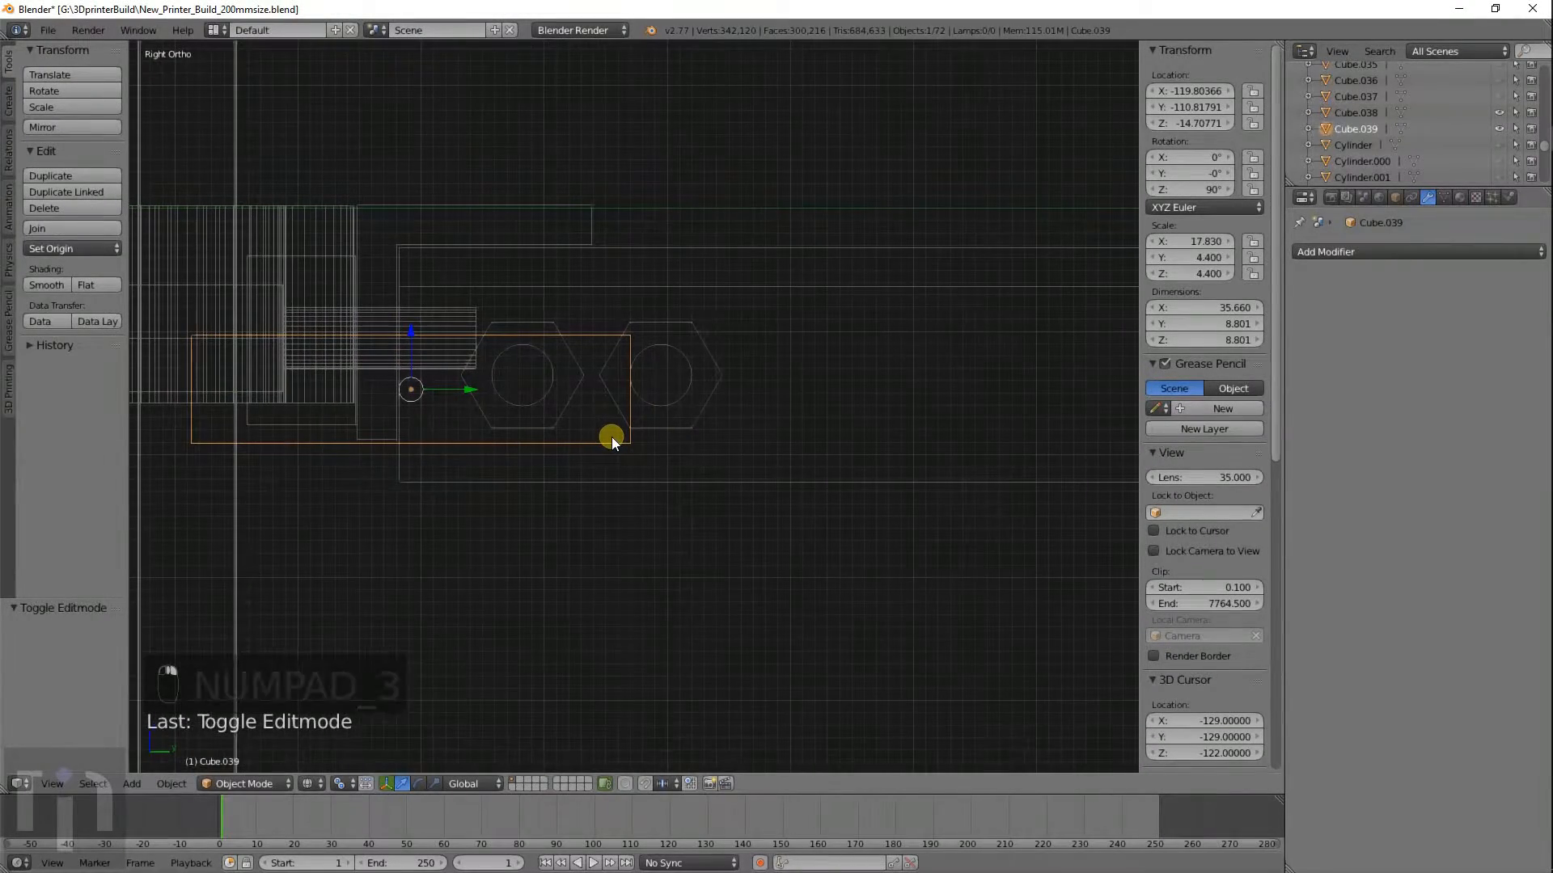
key("s")
key("z")
left_click(610, 466)
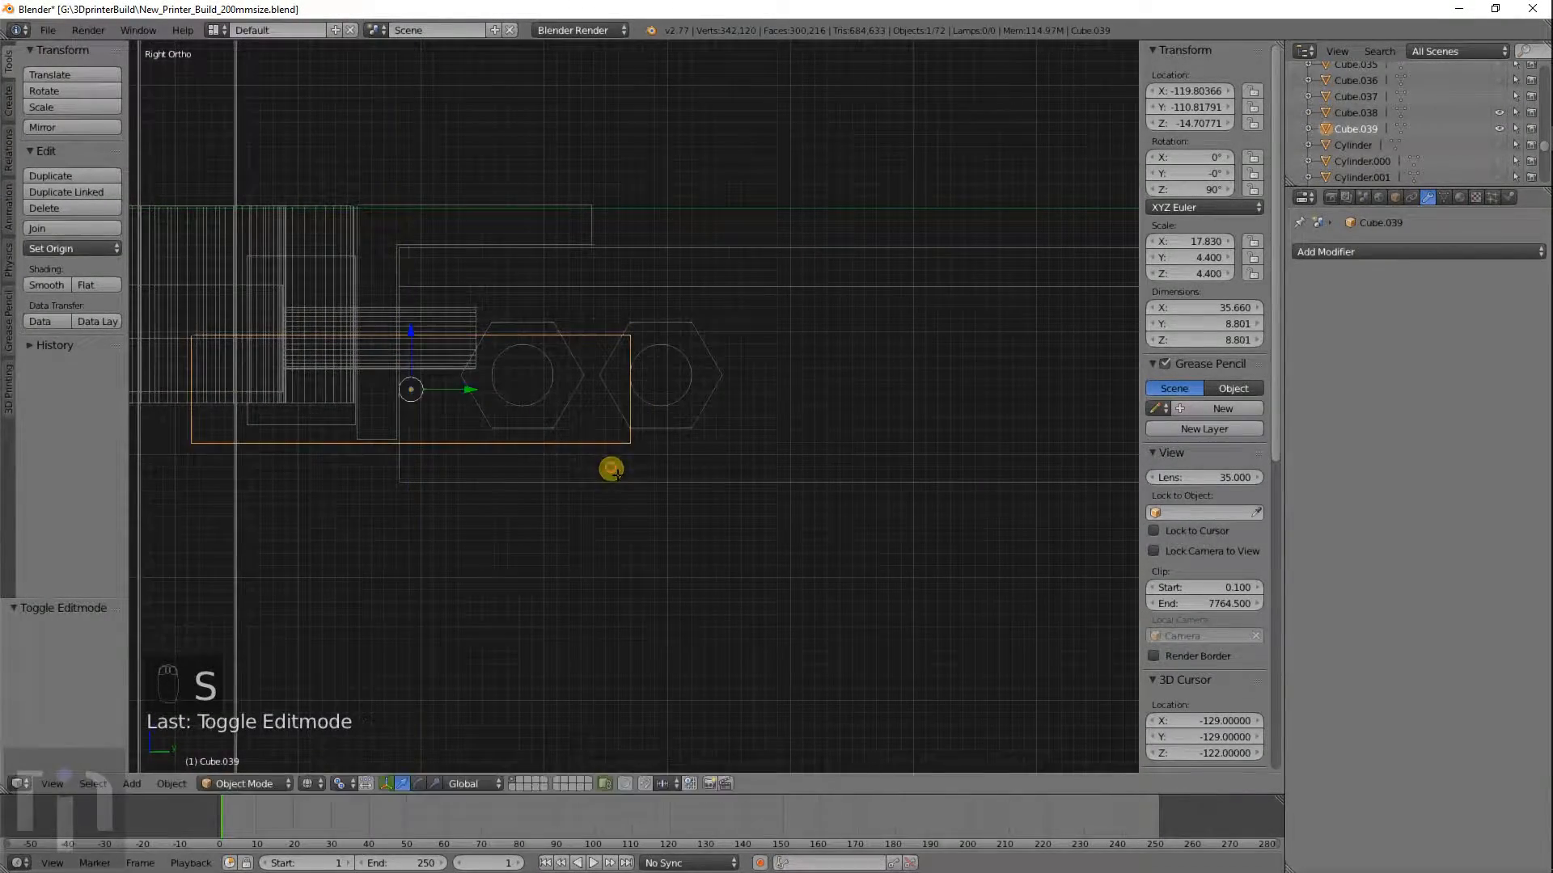
Scale the mesh of Cube.039 by about 1.8 along Z in Edit Mode and raise it to fit around its bolts.
key("Tab")
key("s")
key("z")
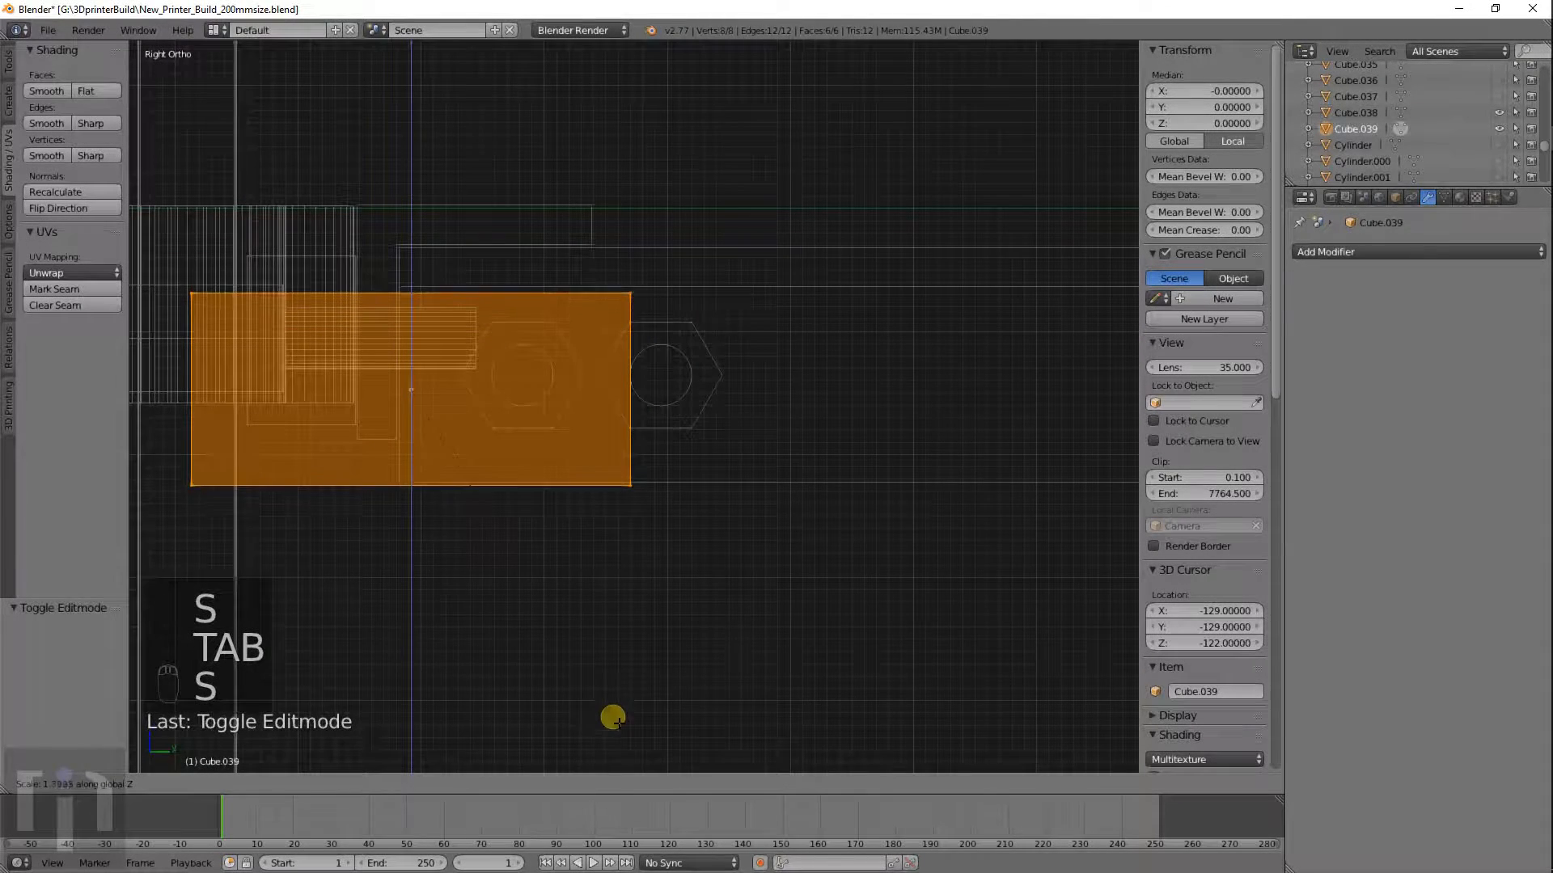
left_click(610, 720)
key("g")
key("z")
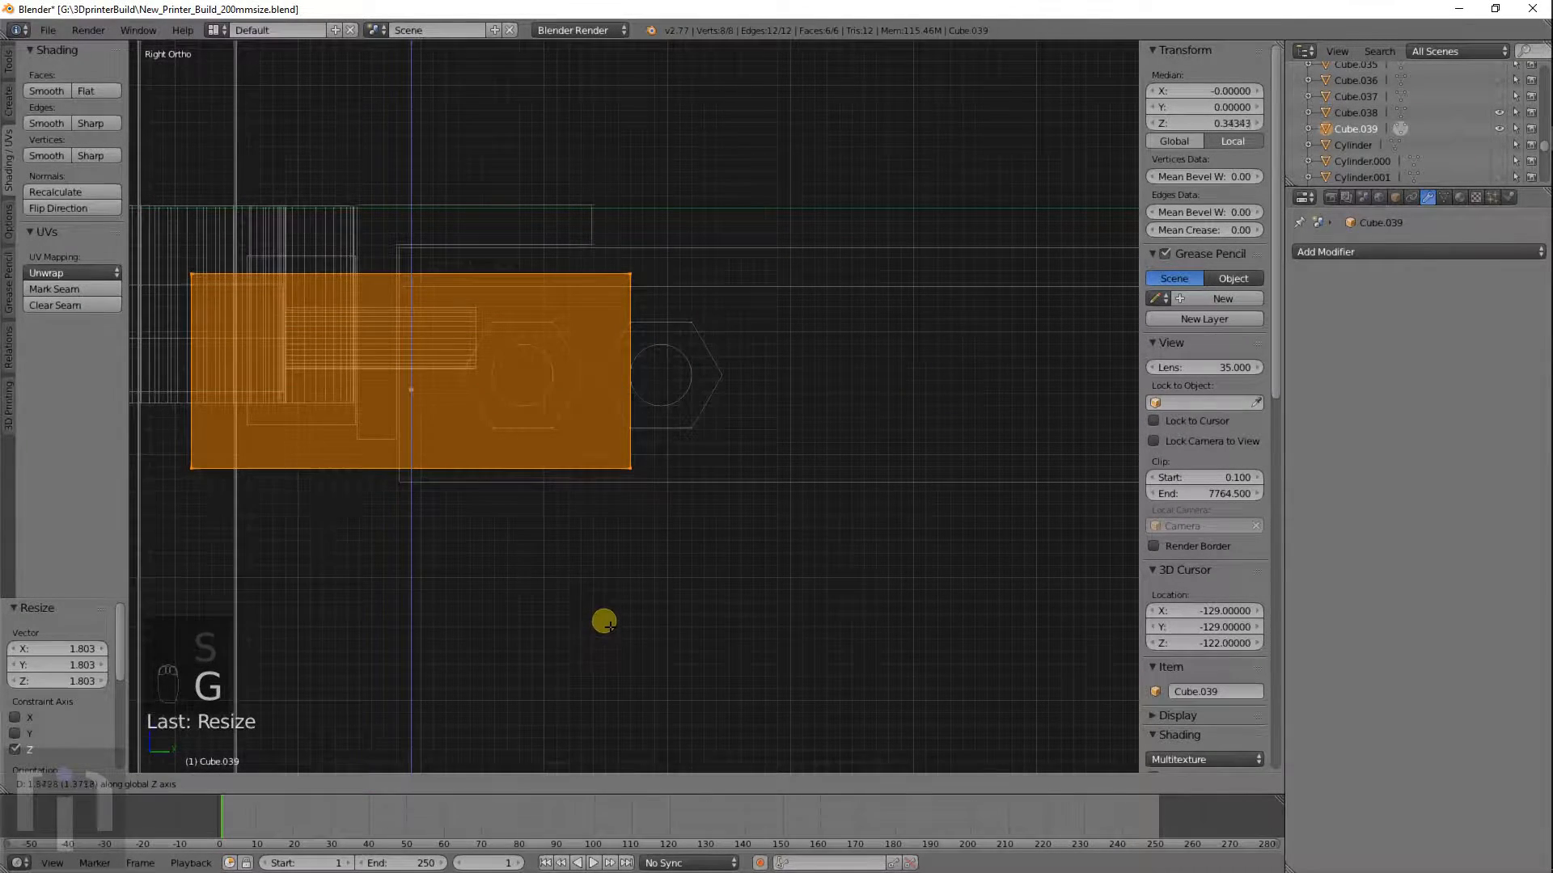
left_click(605, 624)
key("Tab")
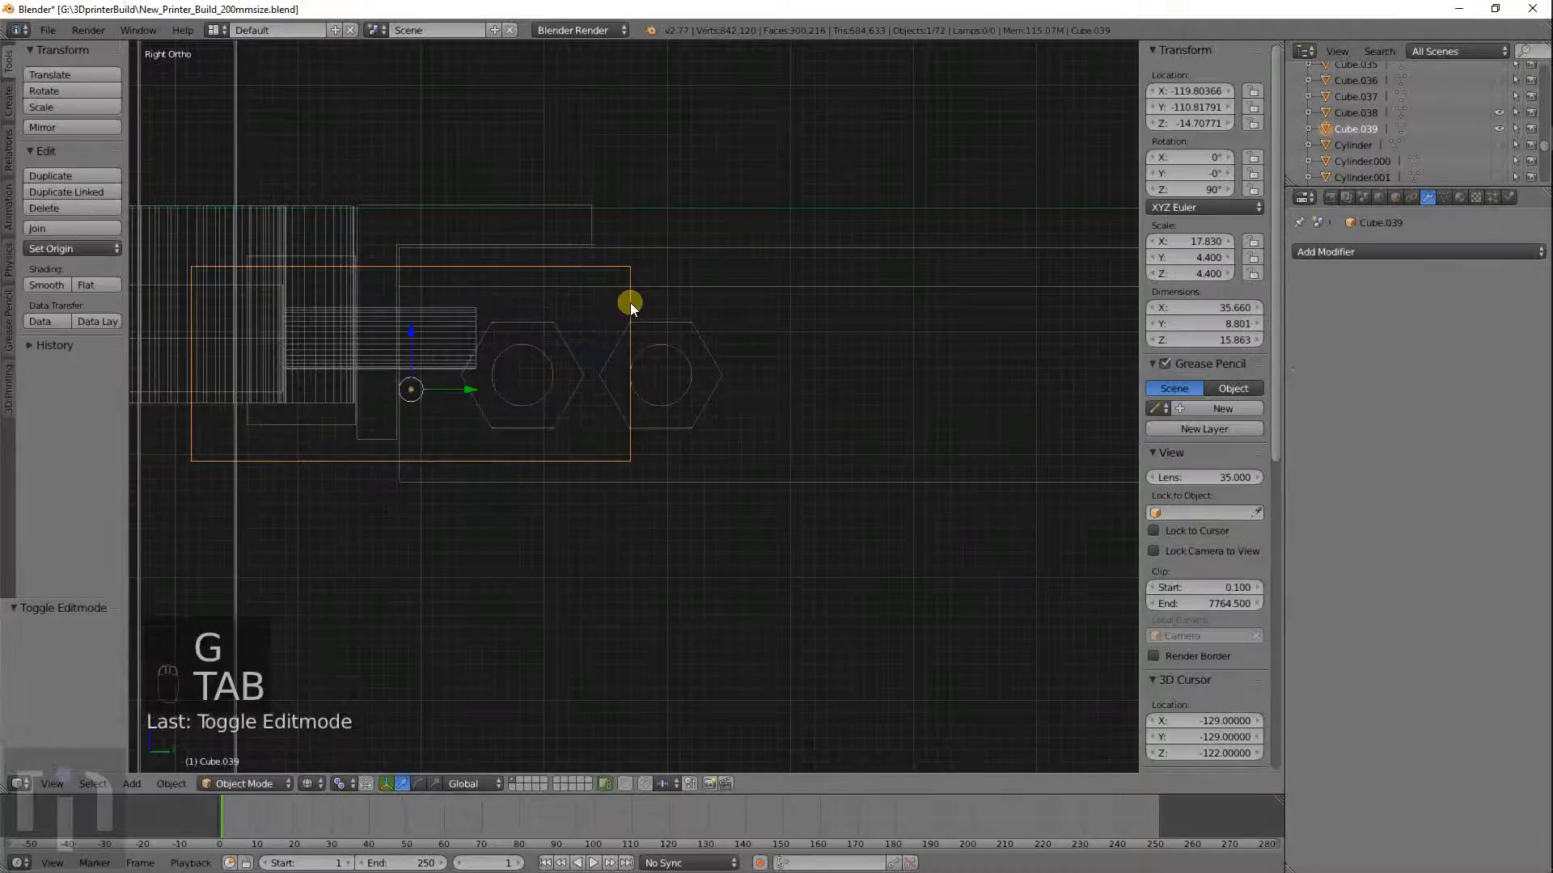
key("a")
key("a")
key("b")
Extend the outer end face of Cube.039 about 12.55 along Y past the second bolt and return to Object Mode.
key("Tab")
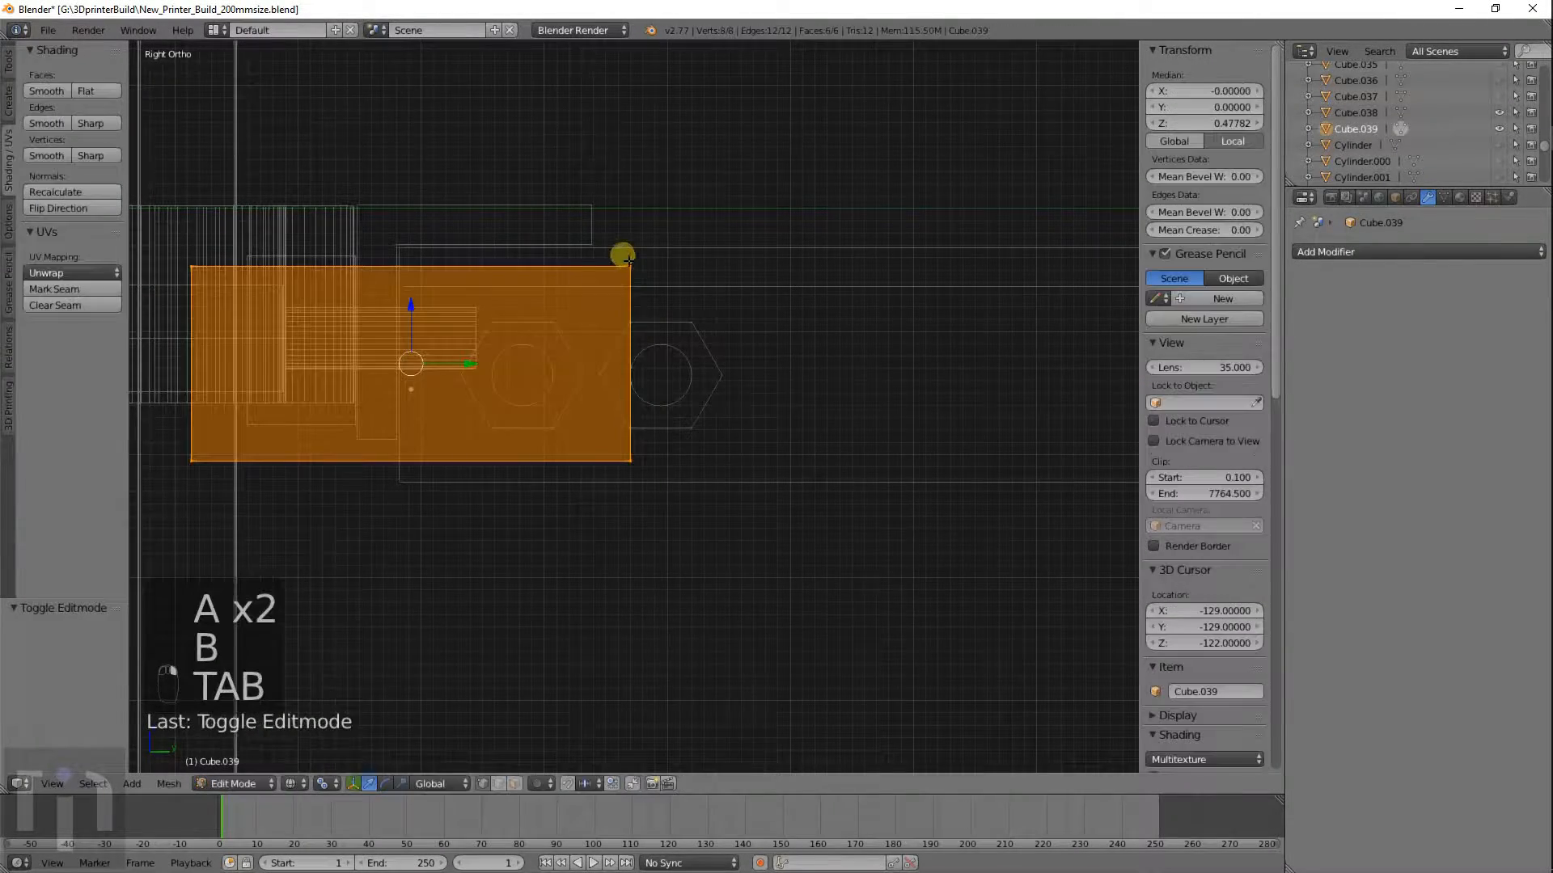
key("a")
key("a")
key("b")
left_click_drag(600, 232, 701, 494)
key("g")
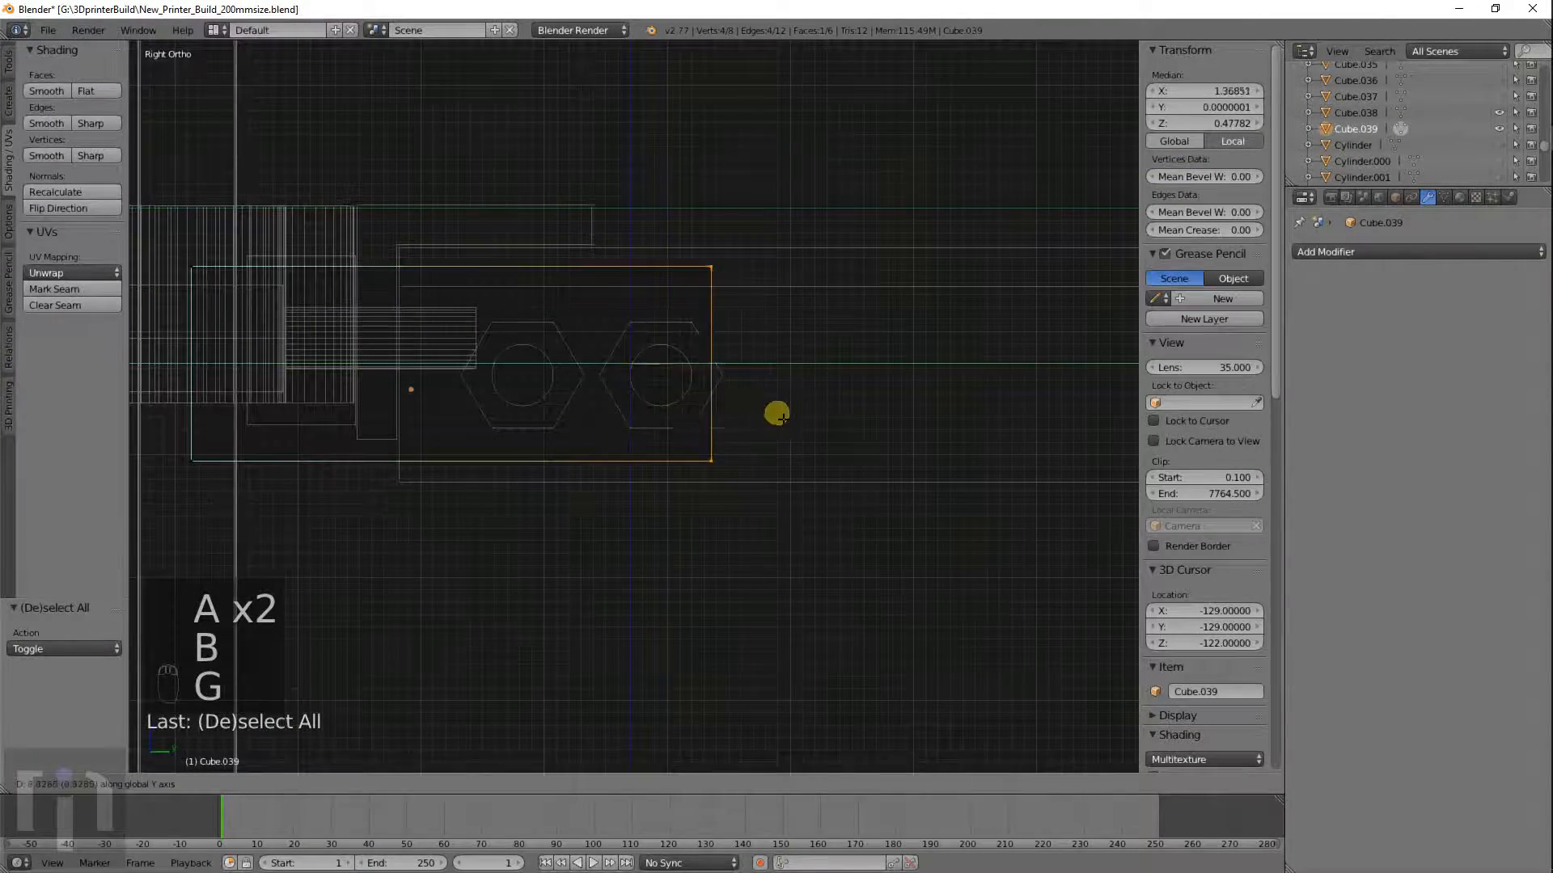
left_click(842, 421)
scroll(537, 392, "down", 3)
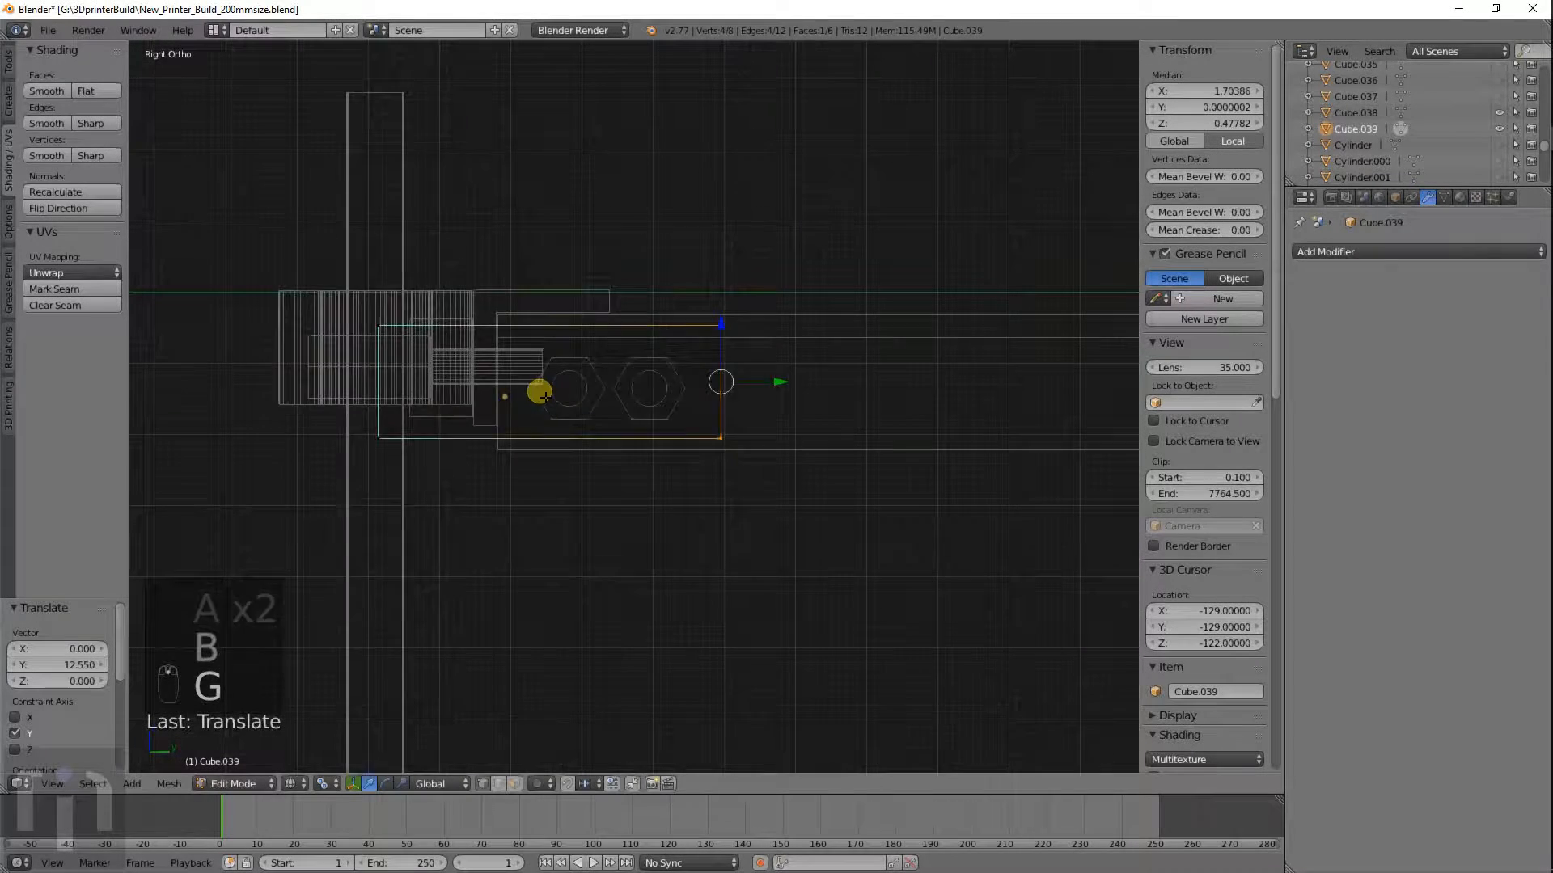
key("z")
key("a")
key("z")
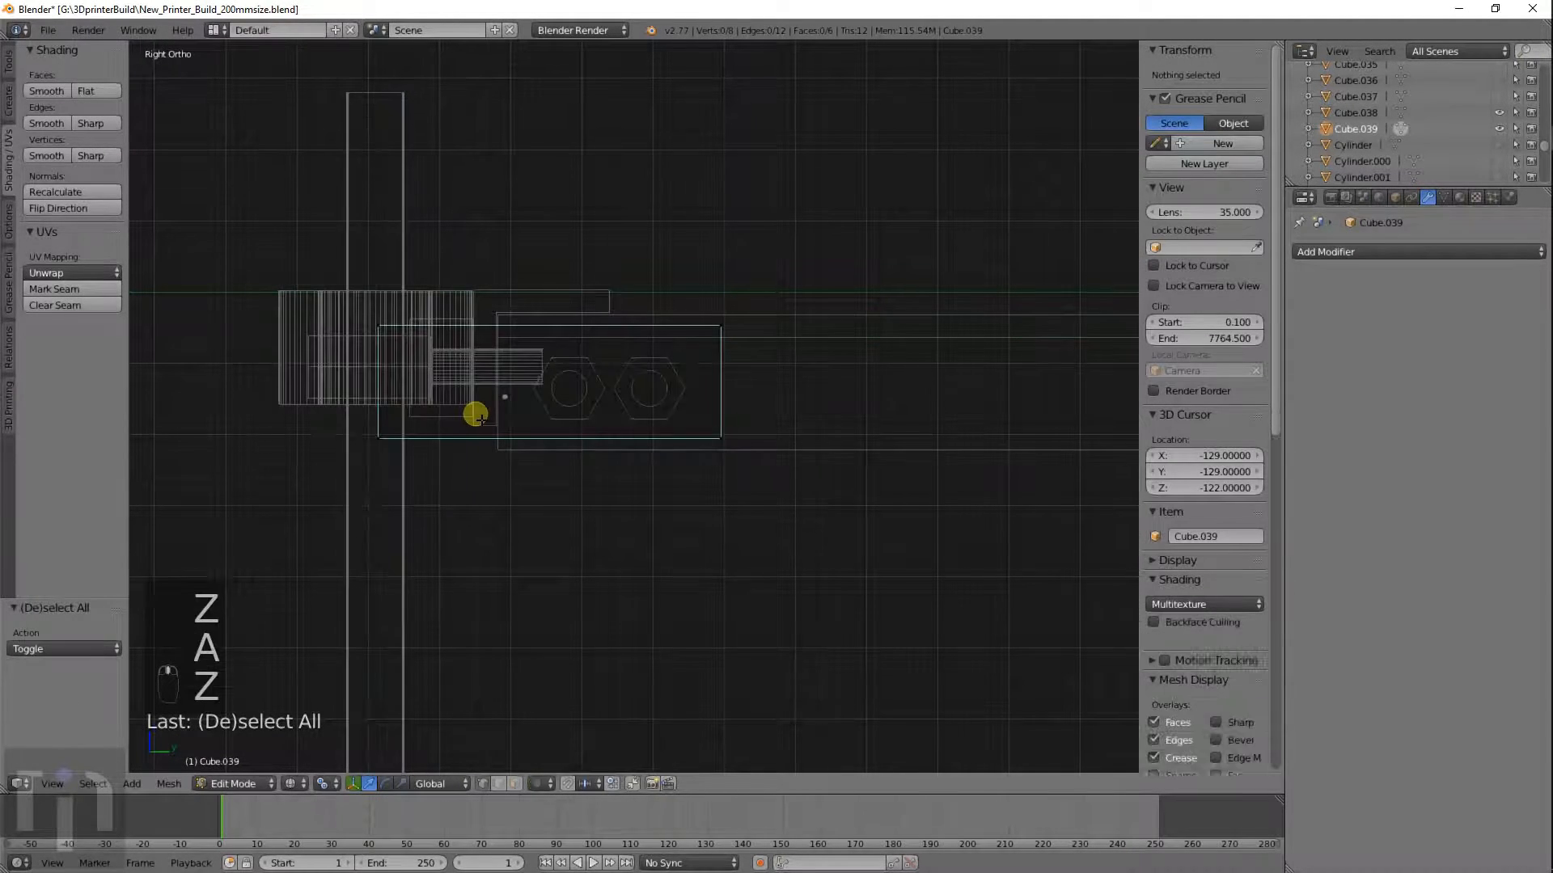
key("Tab")
Examine the enlarged blocks, bolts and round holder from several angles in solid and wireframe shading.
key("z")
mouse_move(439, 397)
middle_mouse_down()
mouse_move(514, 419)
mouse_move(596, 397)
mouse_move(635, 410)
mouse_move(575, 433)
mouse_move(547, 521)
mouse_move(604, 529)
mouse_move(673, 600)
mouse_move(648, 615)
mouse_move(663, 499)
mouse_move(645, 456)
middle_mouse_up()
key("z")
scroll(623, 438, "up", 8)
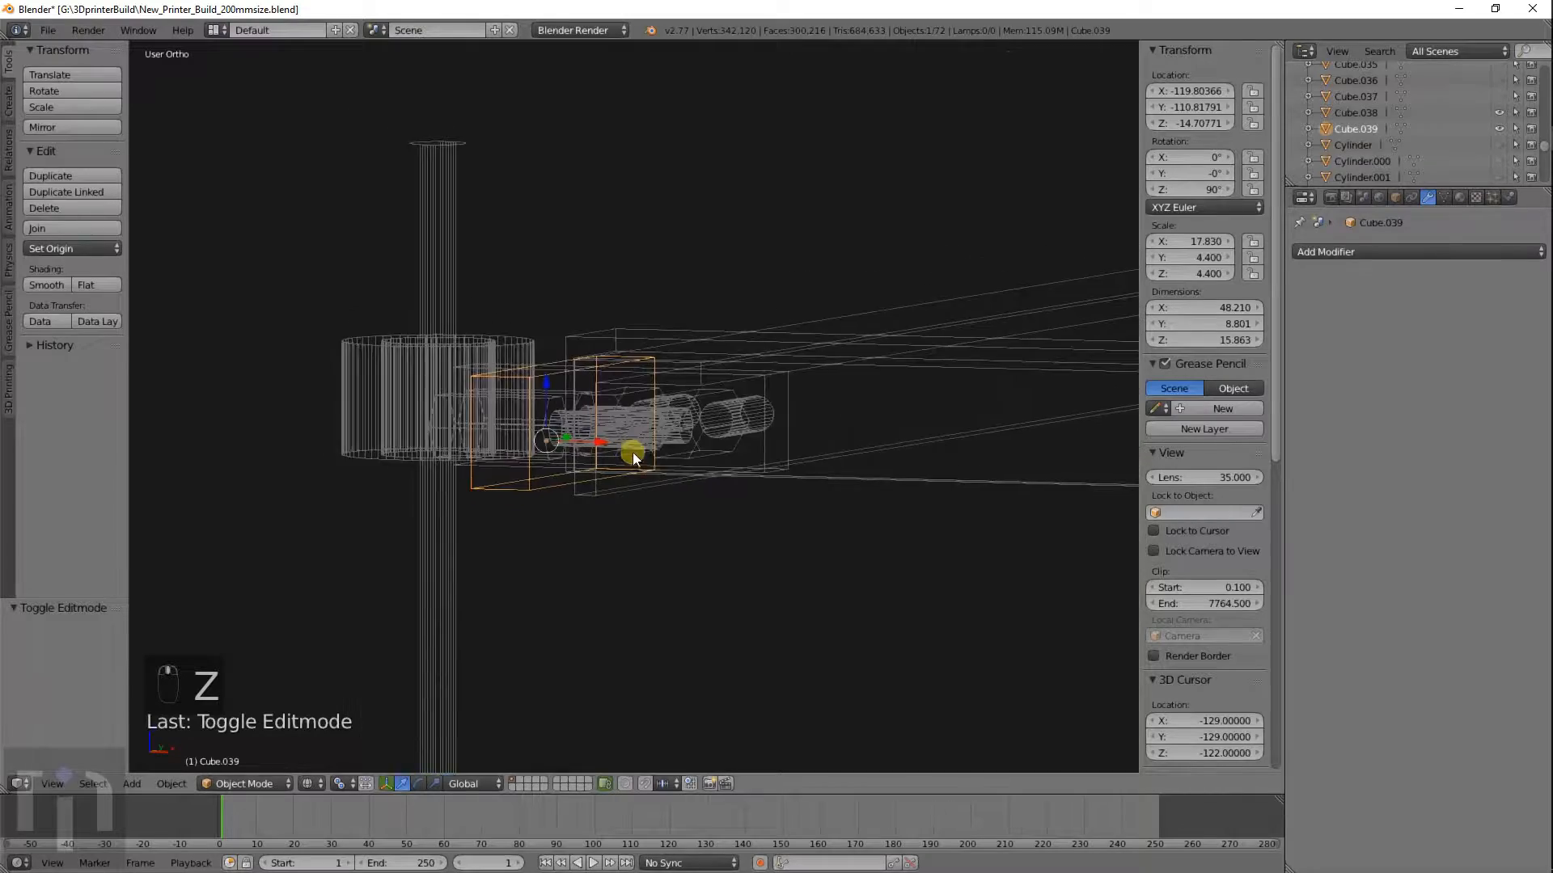
key("z")
mouse_move(590, 558)
middle_mouse_down()
mouse_move(598, 525)
mouse_move(664, 472)
mouse_move(622, 441)
mouse_move(588, 470)
mouse_move(630, 486)
mouse_move(767, 467)
mouse_move(859, 524)
mouse_move(866, 566)
mouse_move(775, 644)
mouse_move(548, 588)
mouse_move(459, 595)
mouse_move(427, 643)
mouse_move(522, 549)
mouse_move(562, 463)
mouse_move(547, 361)
middle_mouse_up()
scroll(543, 354, "down", 4)
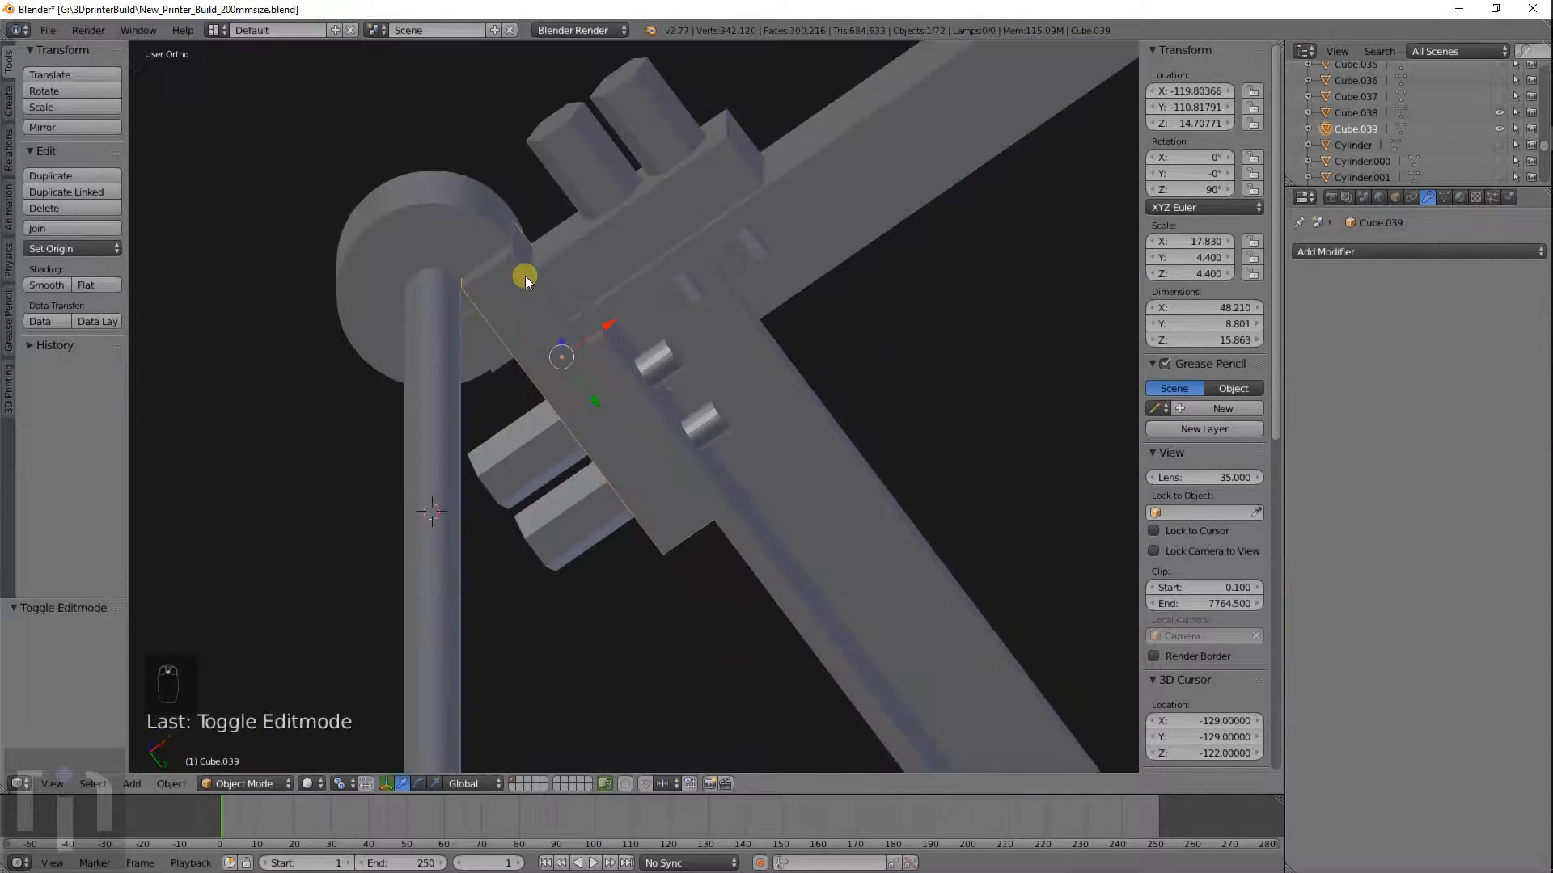
Set the Boolean modifier on the holder's outer cylinder to use Cube.039 with the Intersect operation.
mouse_move(525, 275)
middle_mouse_down("shift")
mouse_move(621, 414)
mouse_move(537, 471)
mouse_move(515, 458)
middle_mouse_up("shift")
scroll(622, 414, "up", 5)
key("z")
right_click(470, 307)
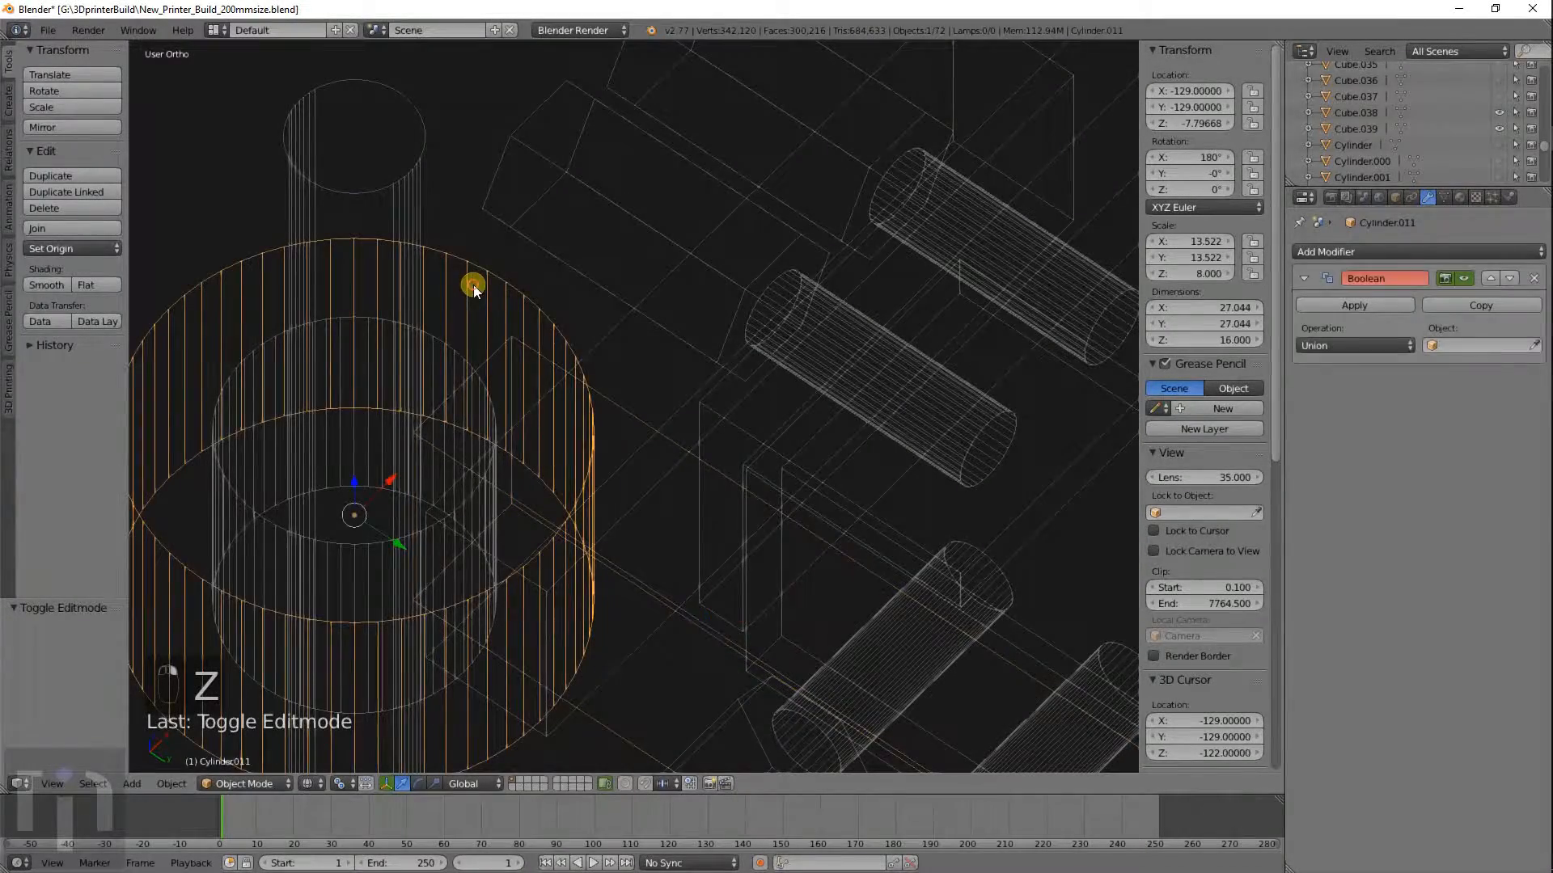
left_click(1441, 343)
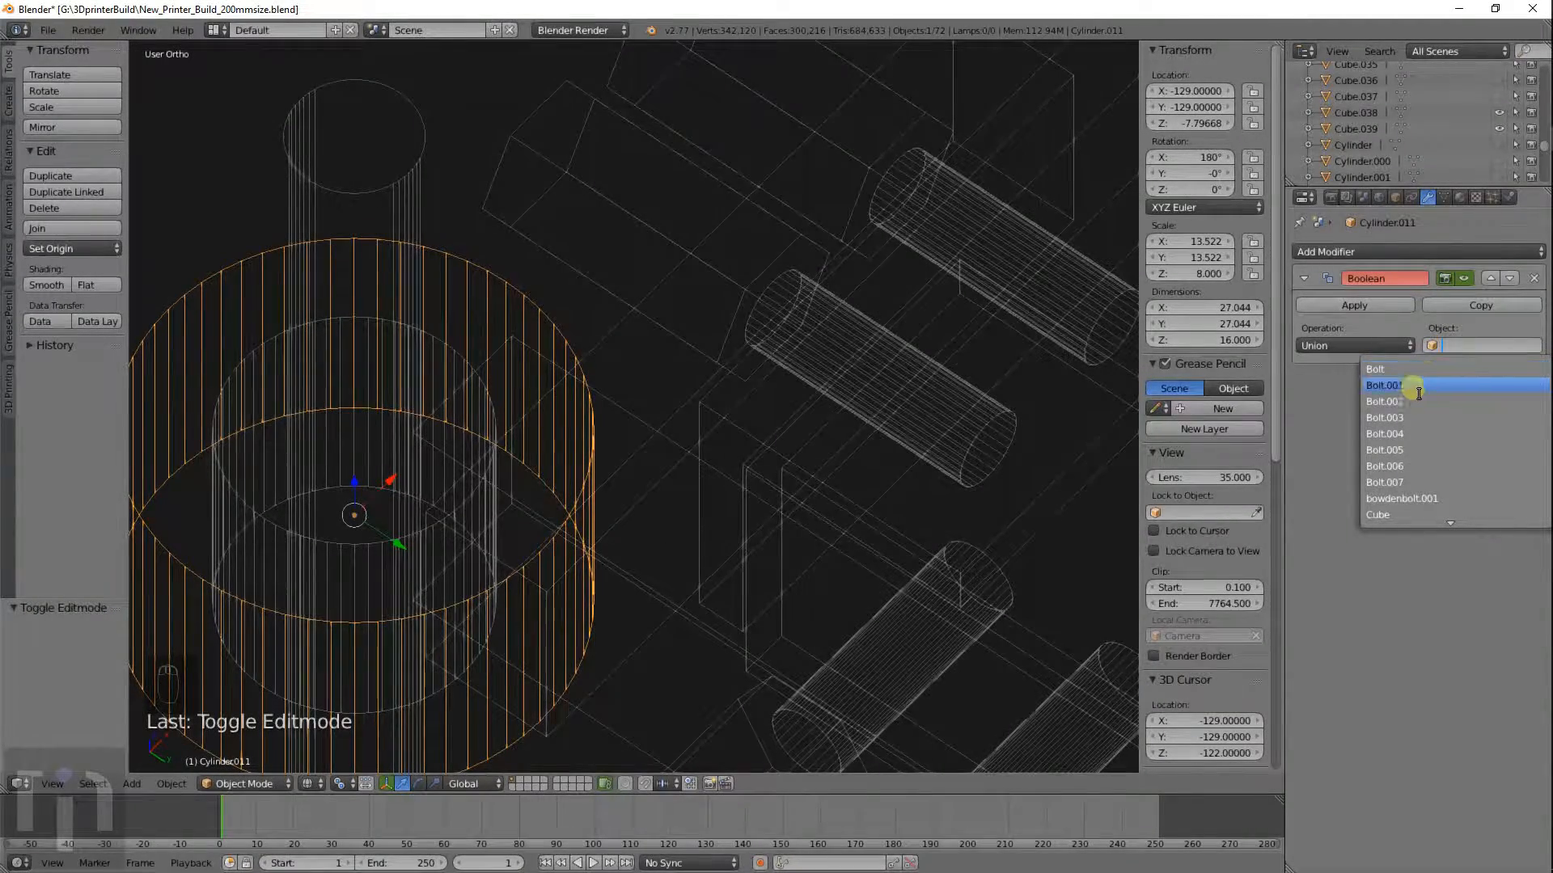
scroll(1452, 474, "down", 16)
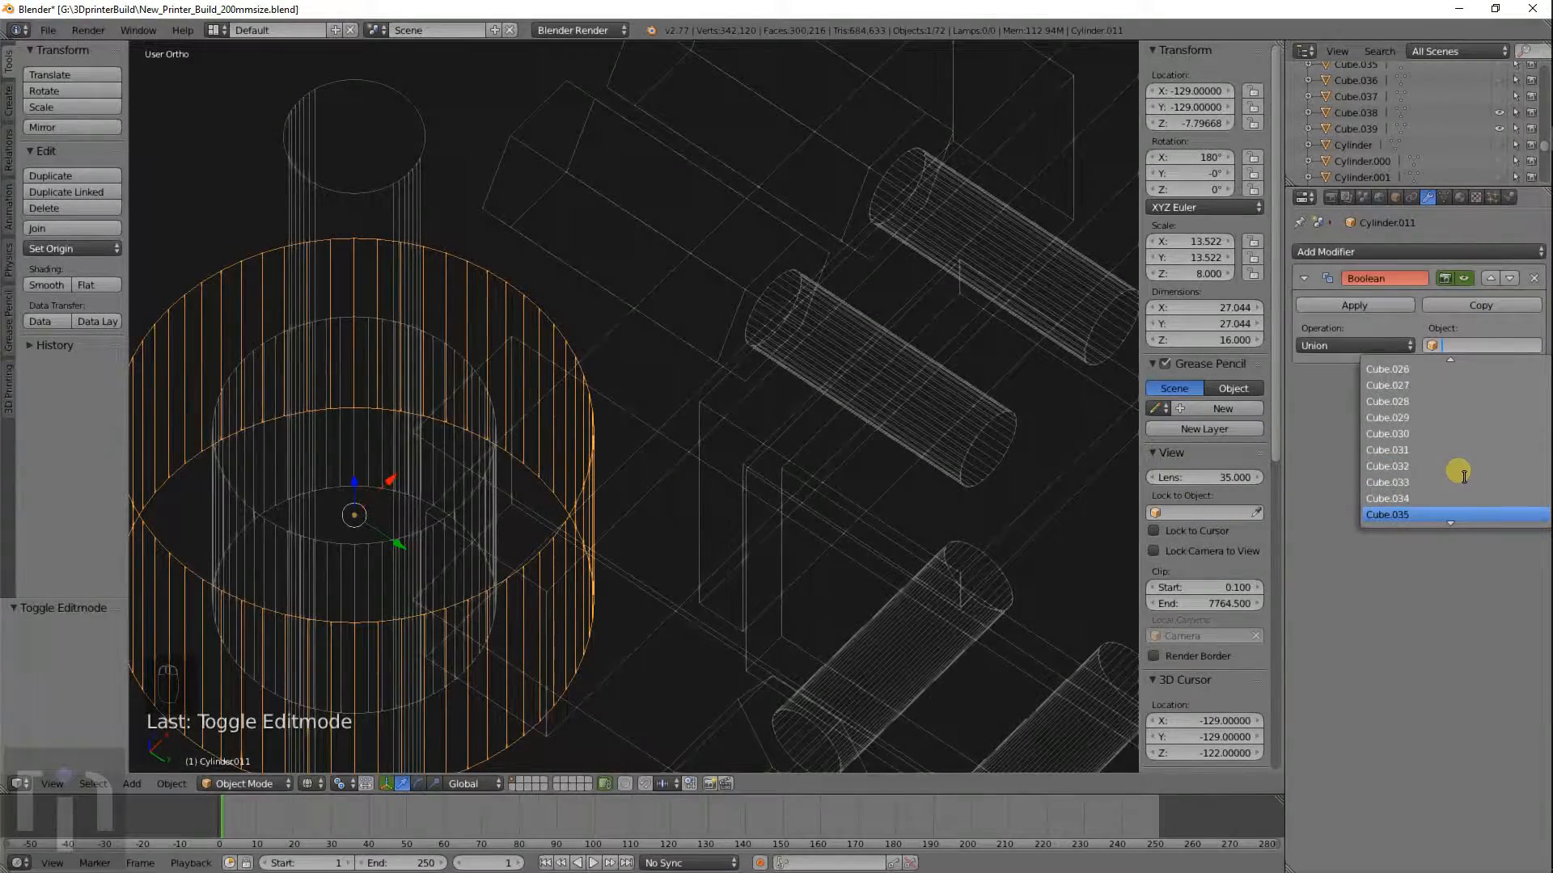
left_click(1382, 467)
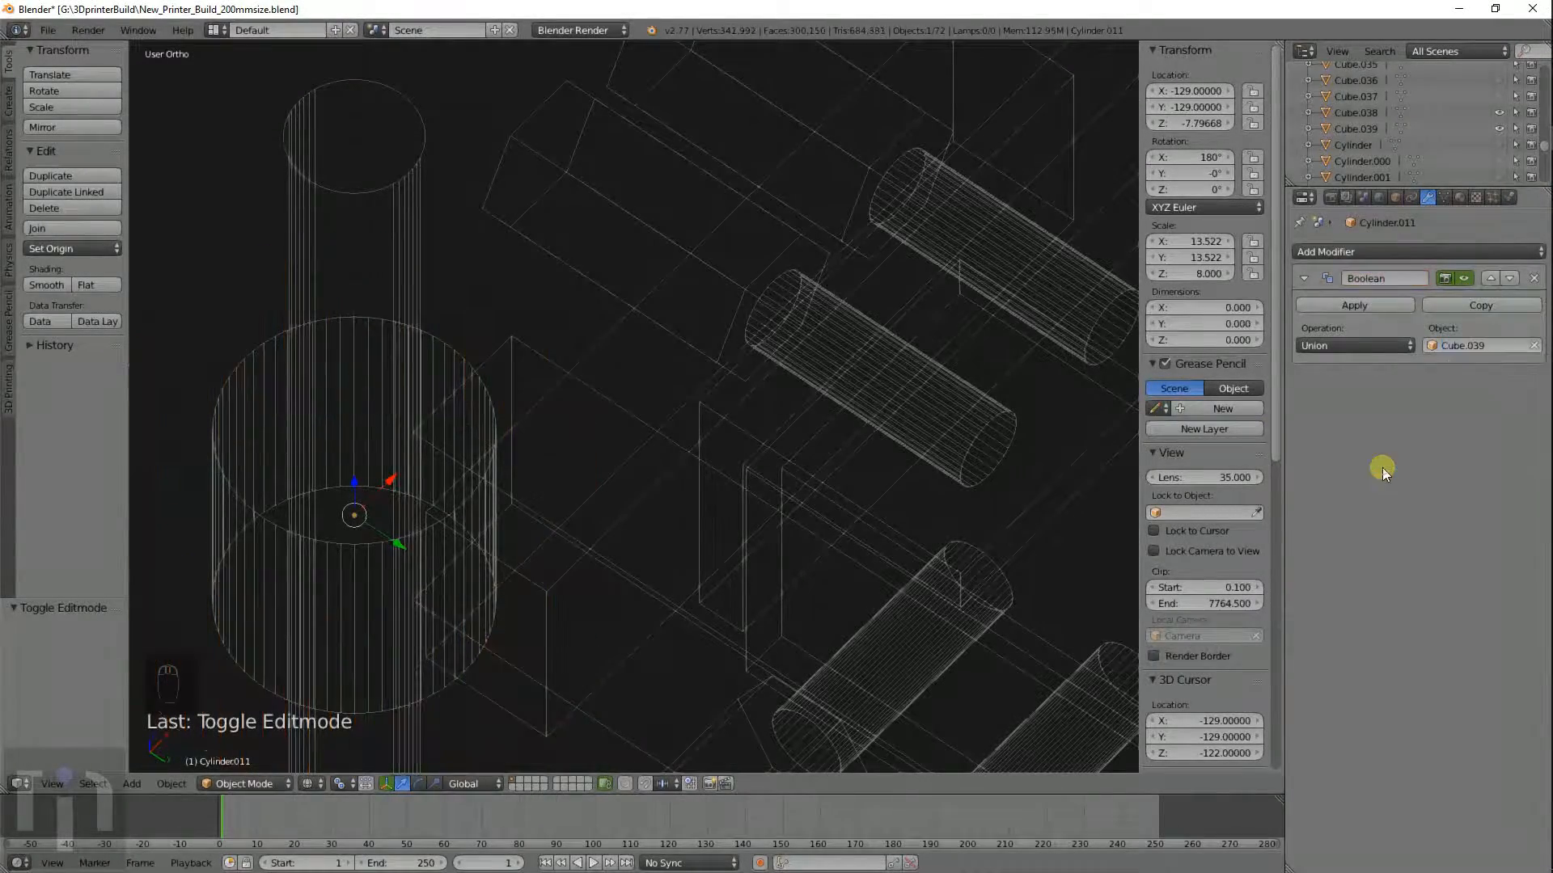
left_click(1330, 352)
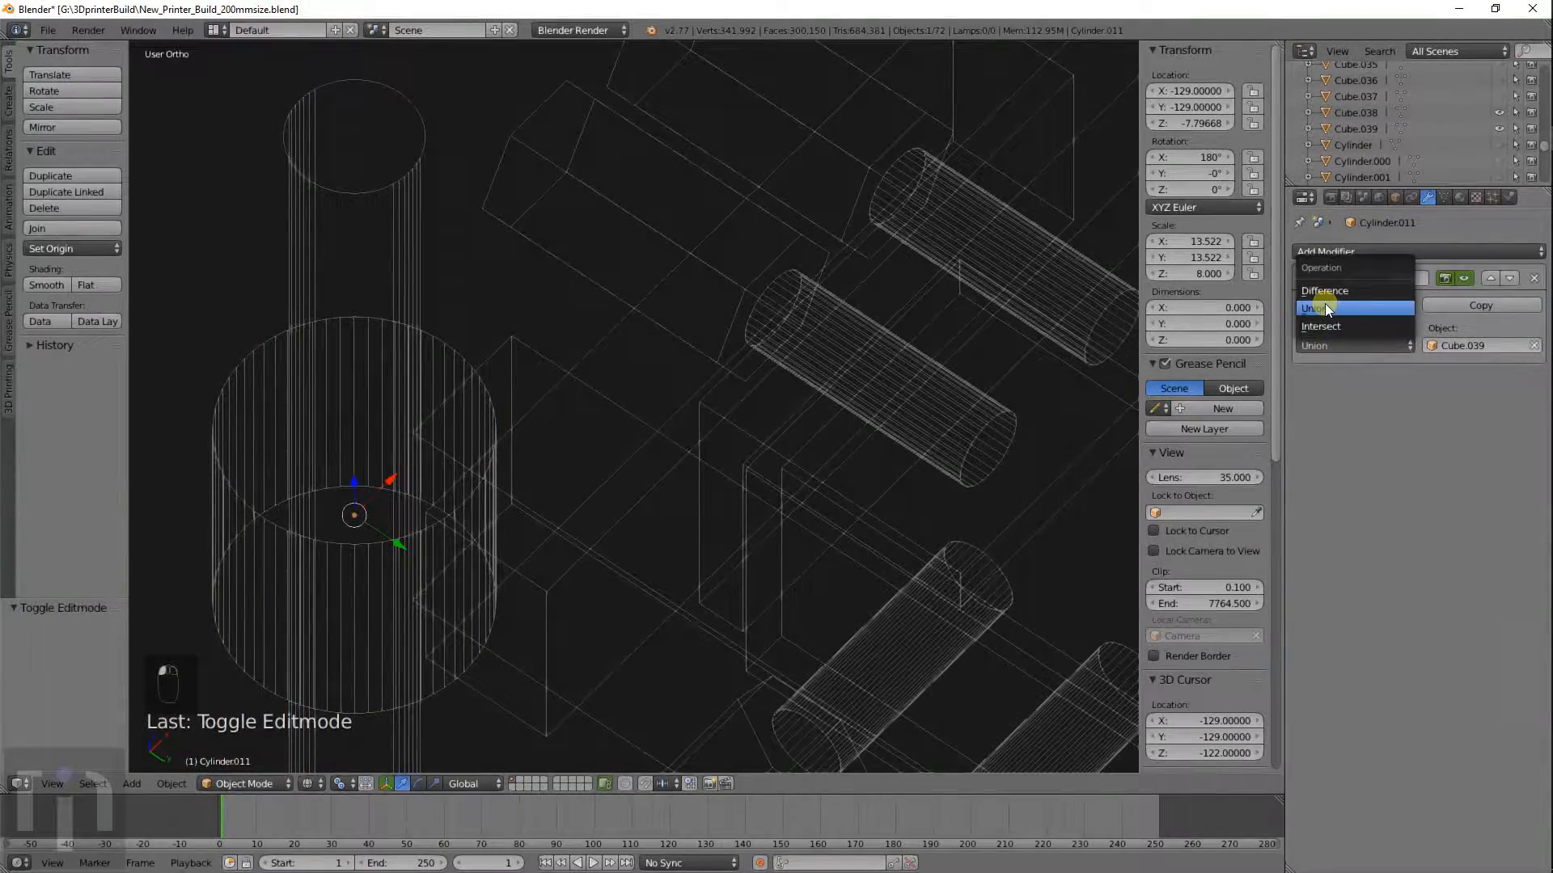
left_click(1321, 327)
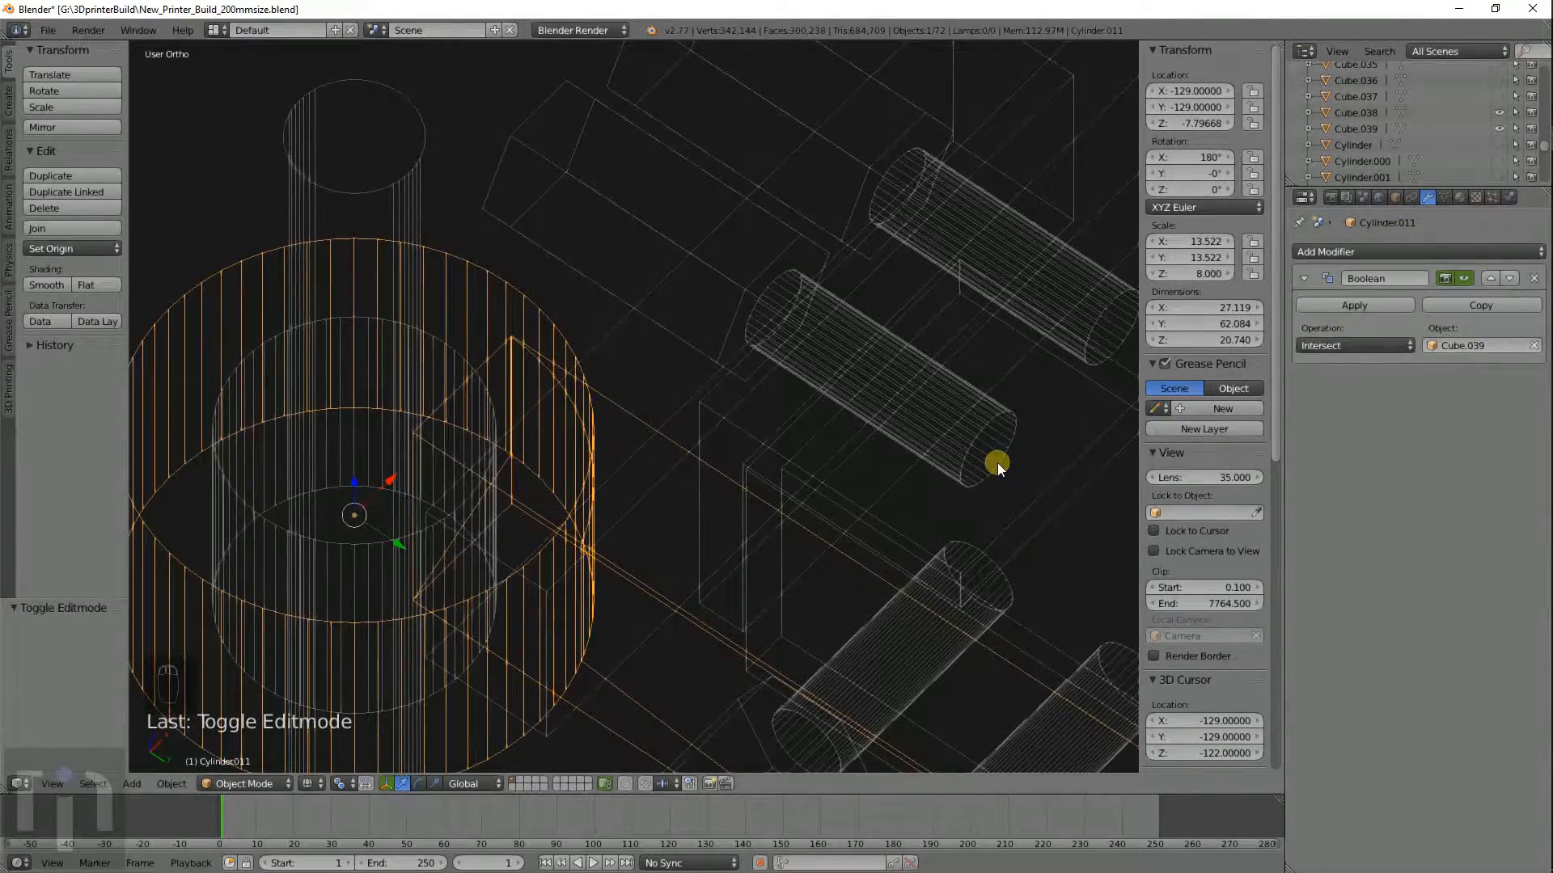
Check the combined shape from below, apply the Boolean modifier, and delete the leftover Cube.039.
scroll(857, 543, "up", 3)
scroll(866, 521, "down", 7)
middle_click_drag(805, 595, 761, 414)
scroll(761, 425, "up", 5)
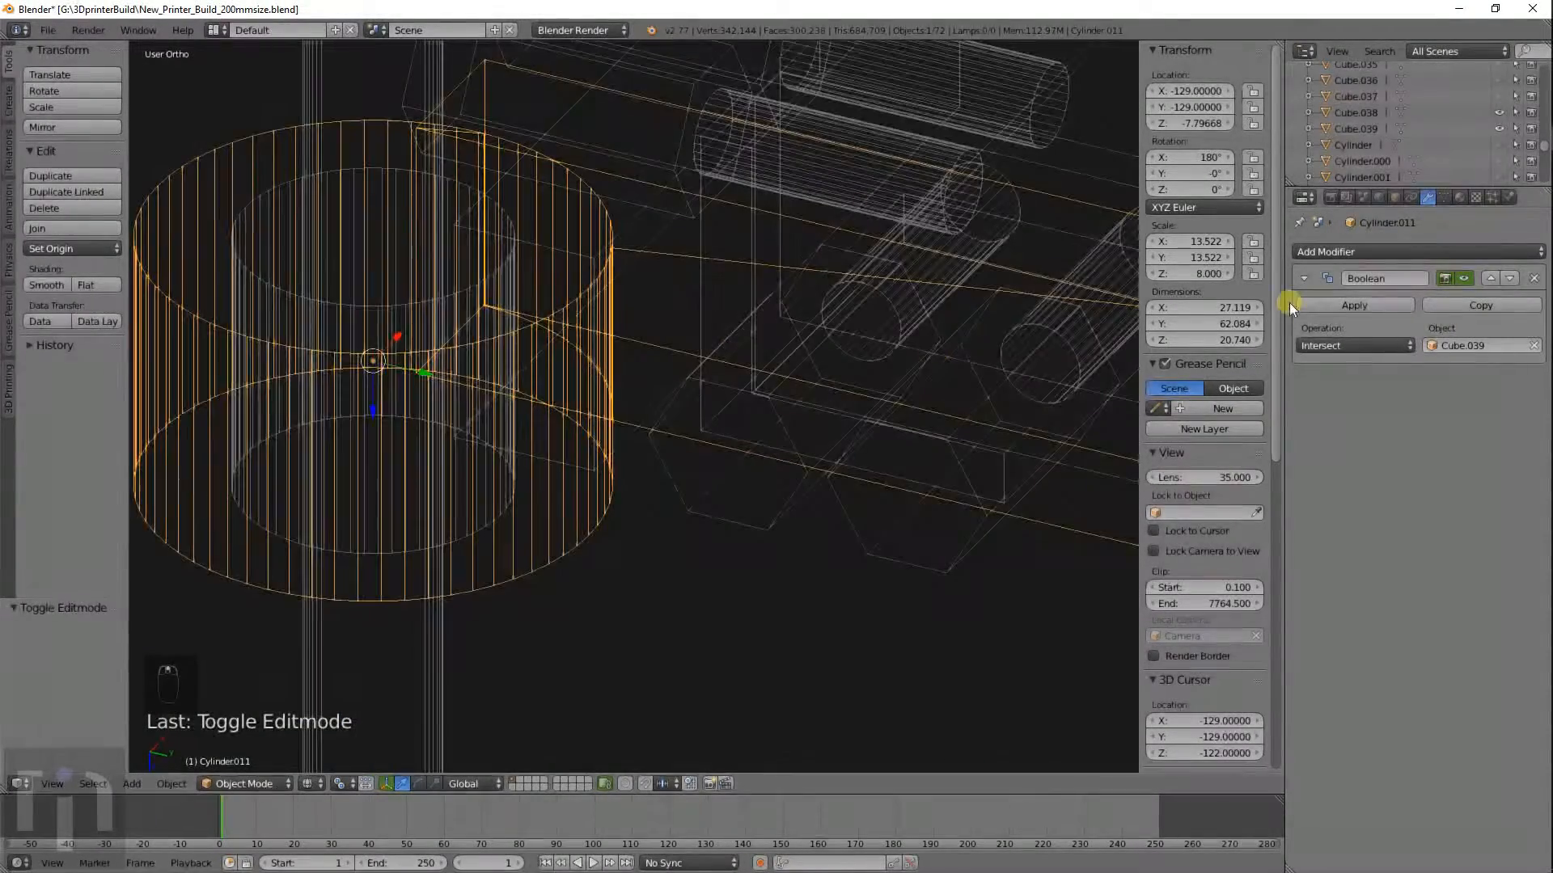
left_click(1326, 305)
key("x")
left_click(623, 176)
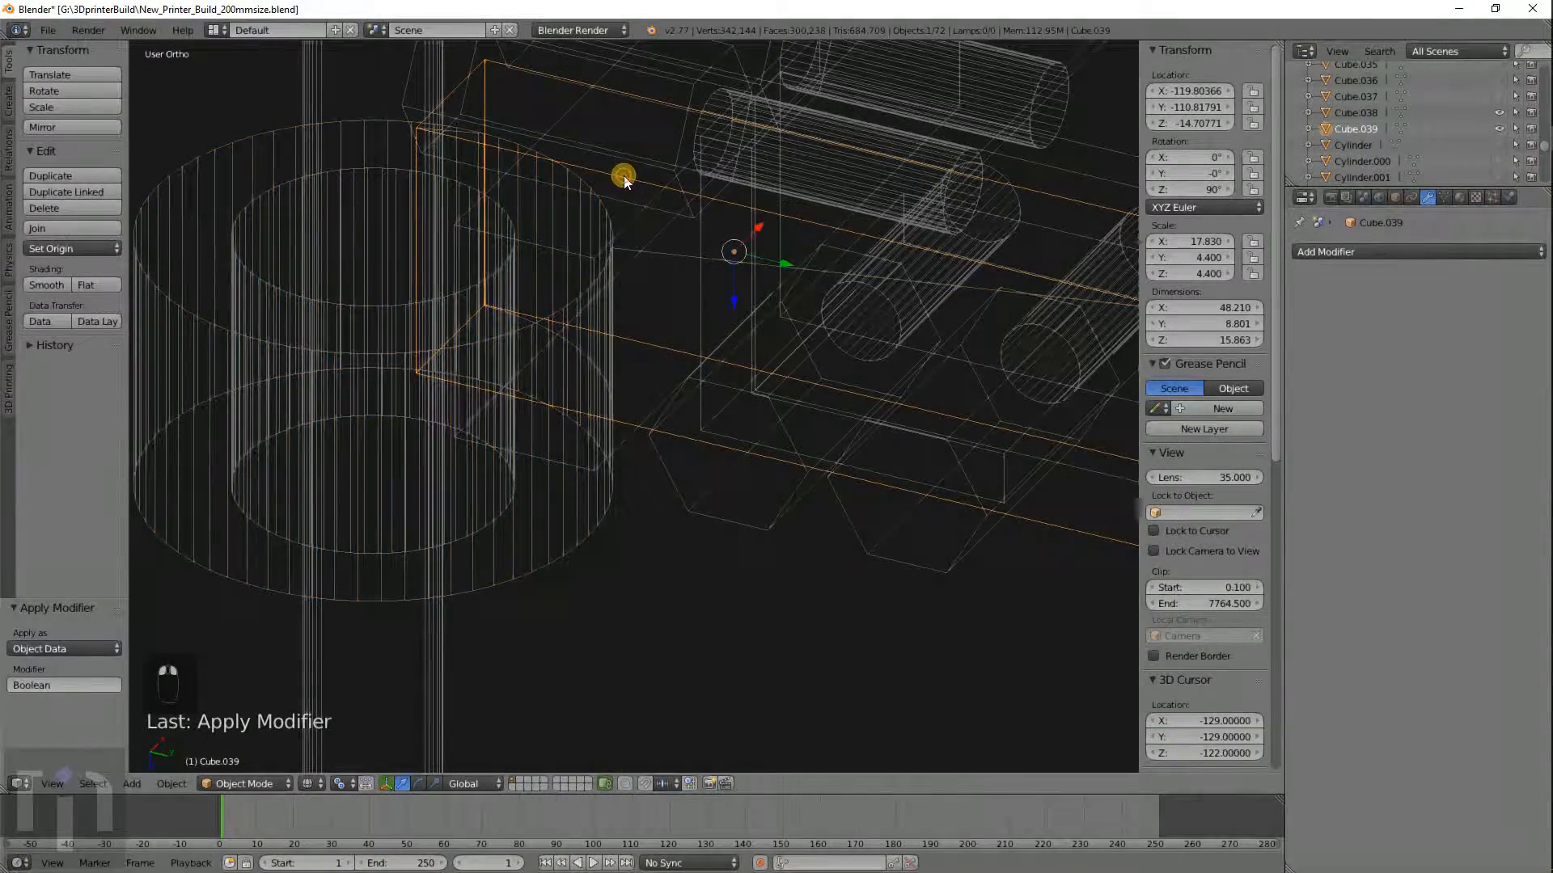
scroll(624, 177, "down", 4)
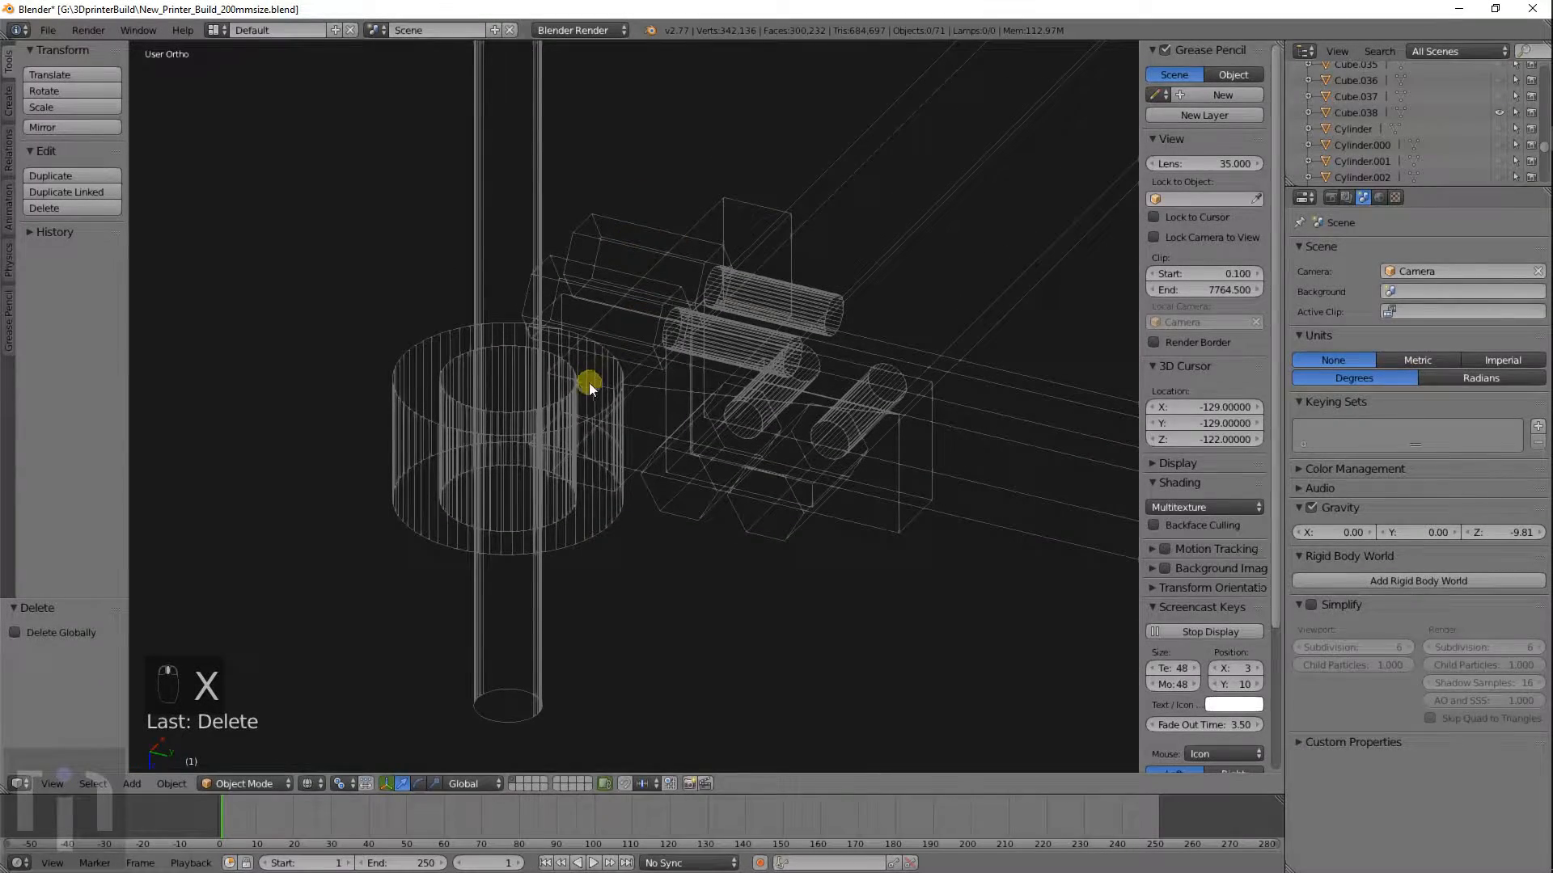
Add a Boolean modifier to the holder cylinder with the Union operation and Cube.038 as its object.
right_click(589, 383)
right_click(582, 438)
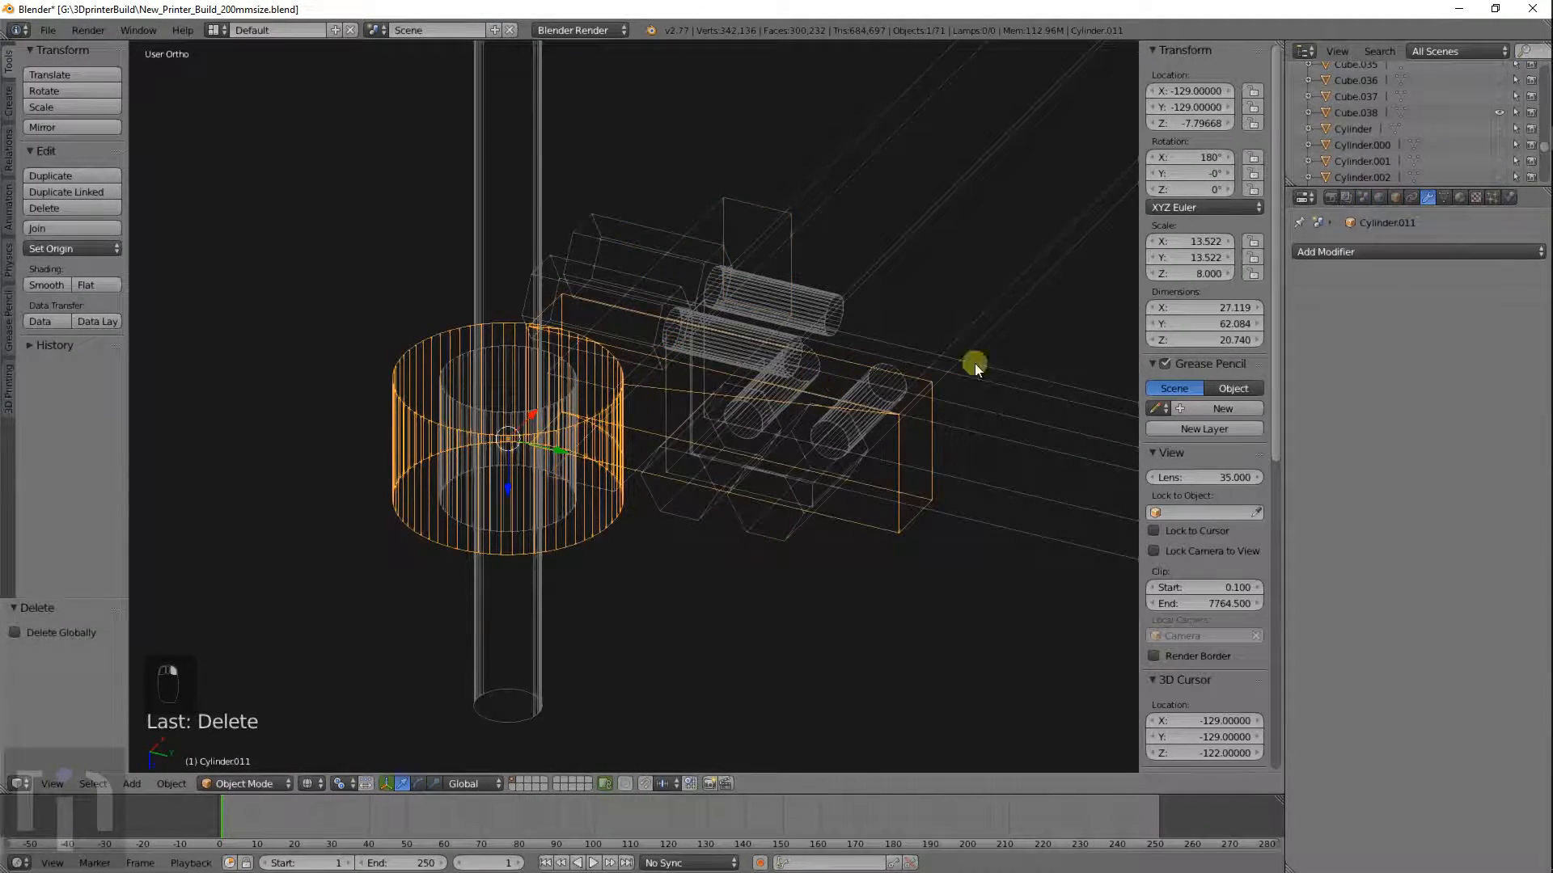
left_click(1326, 251)
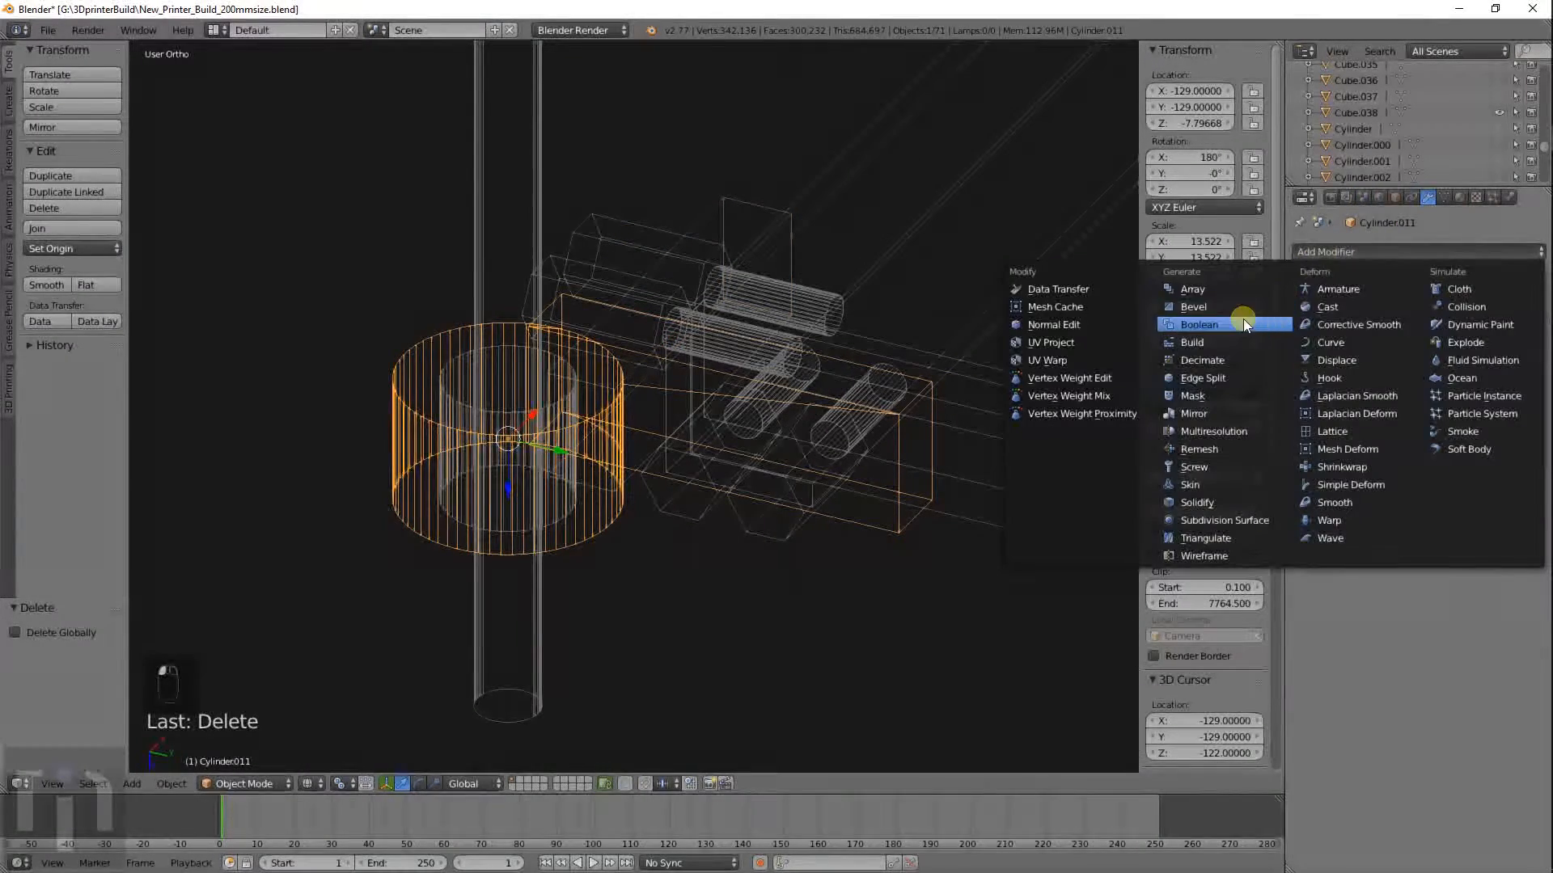
left_click(1200, 324)
left_click(1307, 345)
left_click(1321, 307)
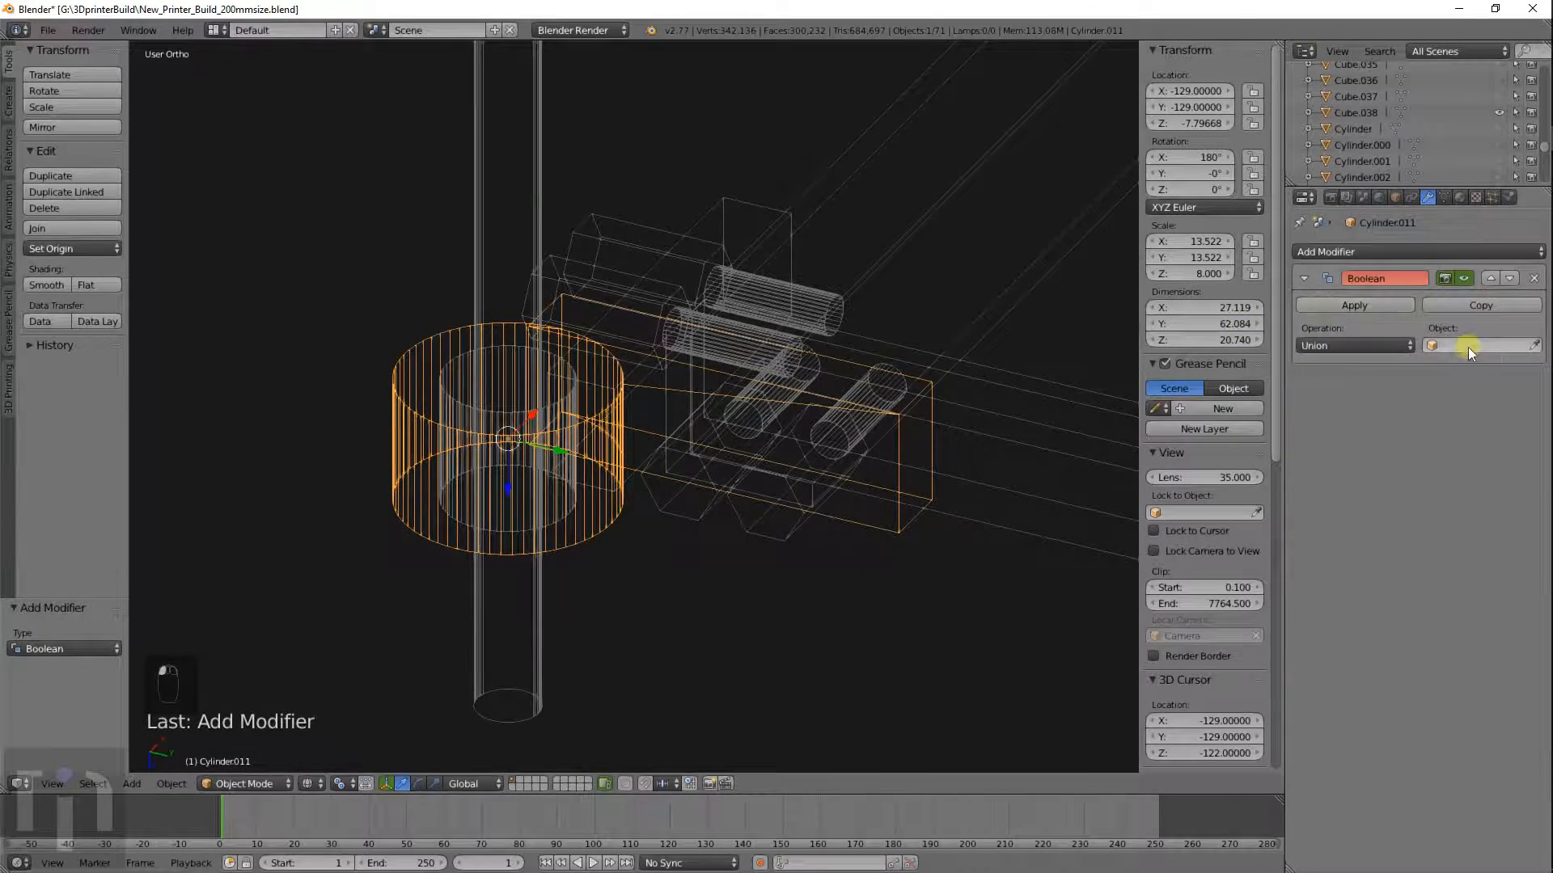
left_click(1479, 353)
scroll(1409, 485, "down", 5)
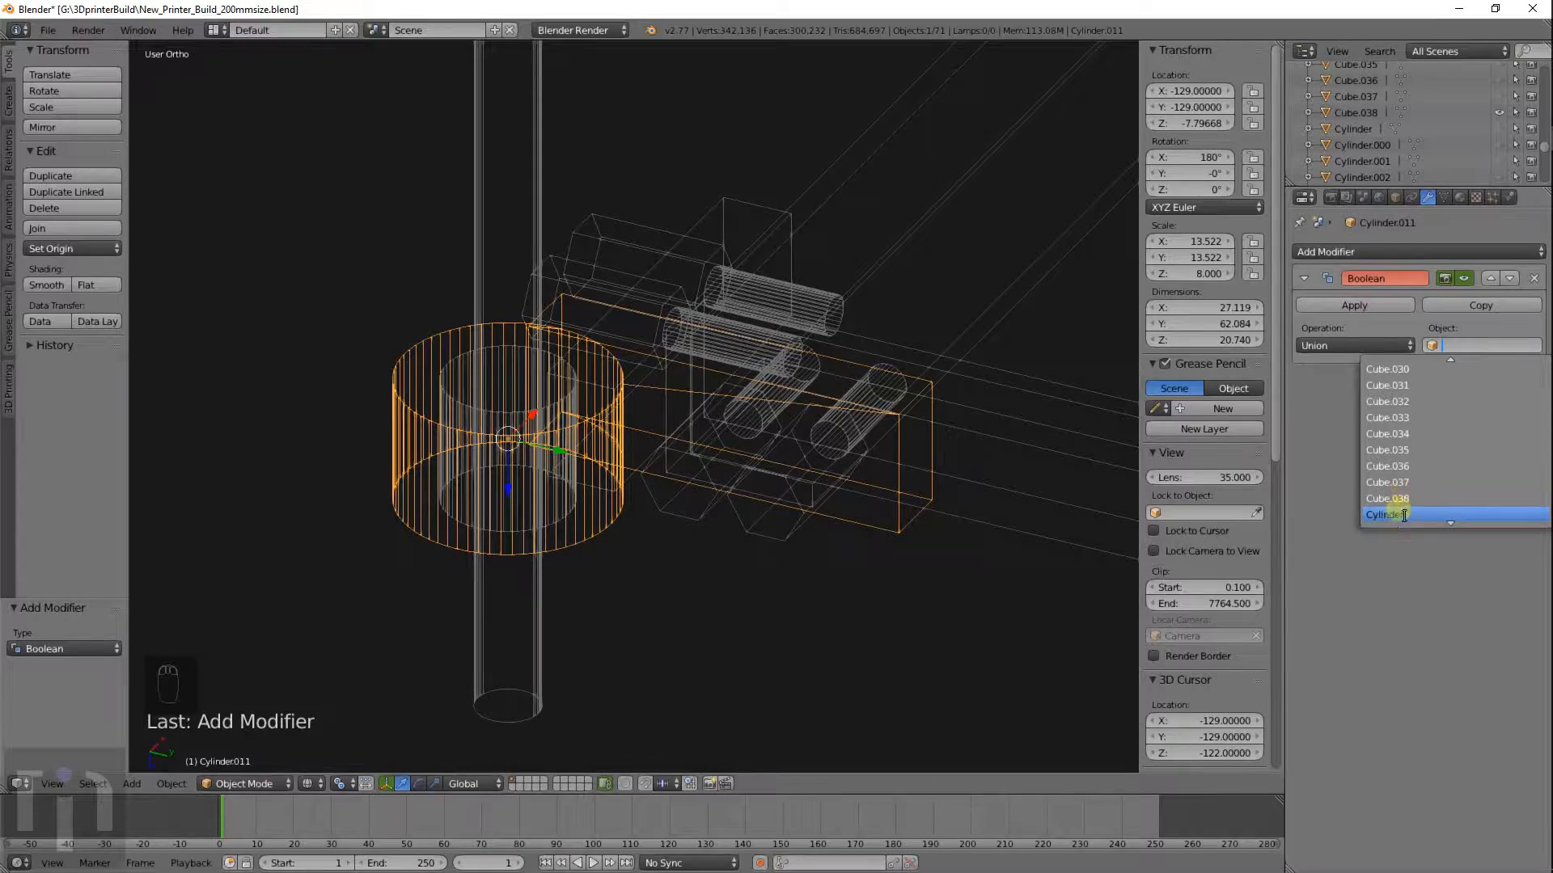
scroll(1408, 498, "down", 10)
left_click(1391, 500)
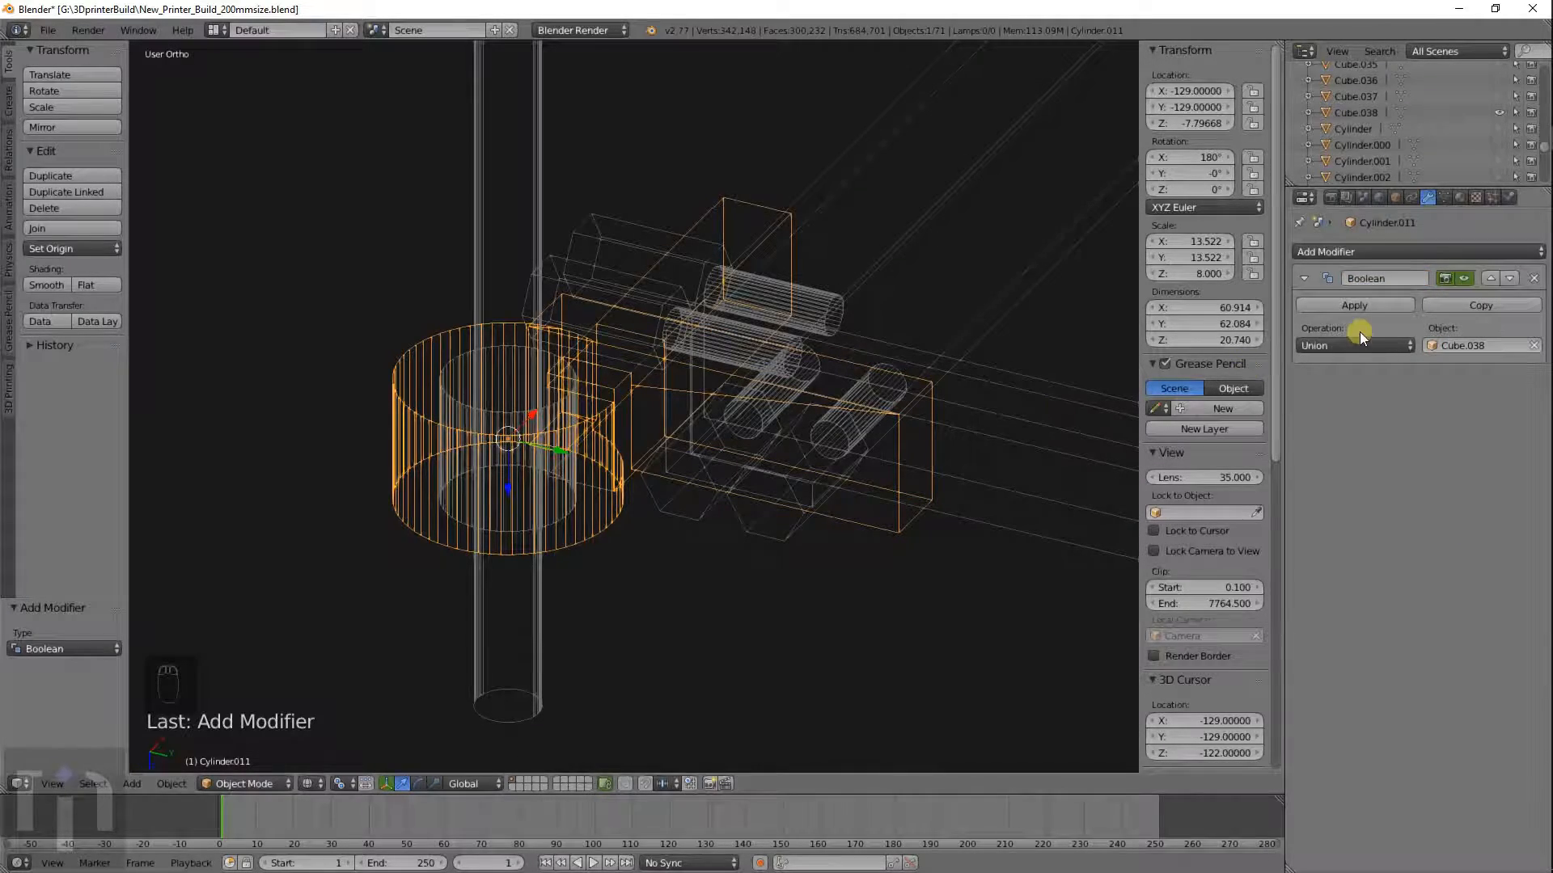
Apply the Union Boolean modifier on the holder cylinder, delete the leftover Cube.038, and check the merged part in solid shading.
left_click(1355, 305)
mouse_move(1100, 391)
middle_mouse_down()
mouse_move(825, 420)
mouse_move(859, 251)
mouse_move(625, 387)
mouse_move(461, 416)
mouse_move(331, 387)
mouse_move(302, 344)
middle_mouse_up()
left_click(846, 224)
key("x")
left_click(841, 239)
key("z")
mouse_move(658, 365)
middle_mouse_down()
mouse_move(674, 456)
mouse_move(633, 438)
mouse_move(692, 485)
mouse_move(543, 455)
mouse_move(388, 395)
middle_mouse_up()
right_click(682, 362)
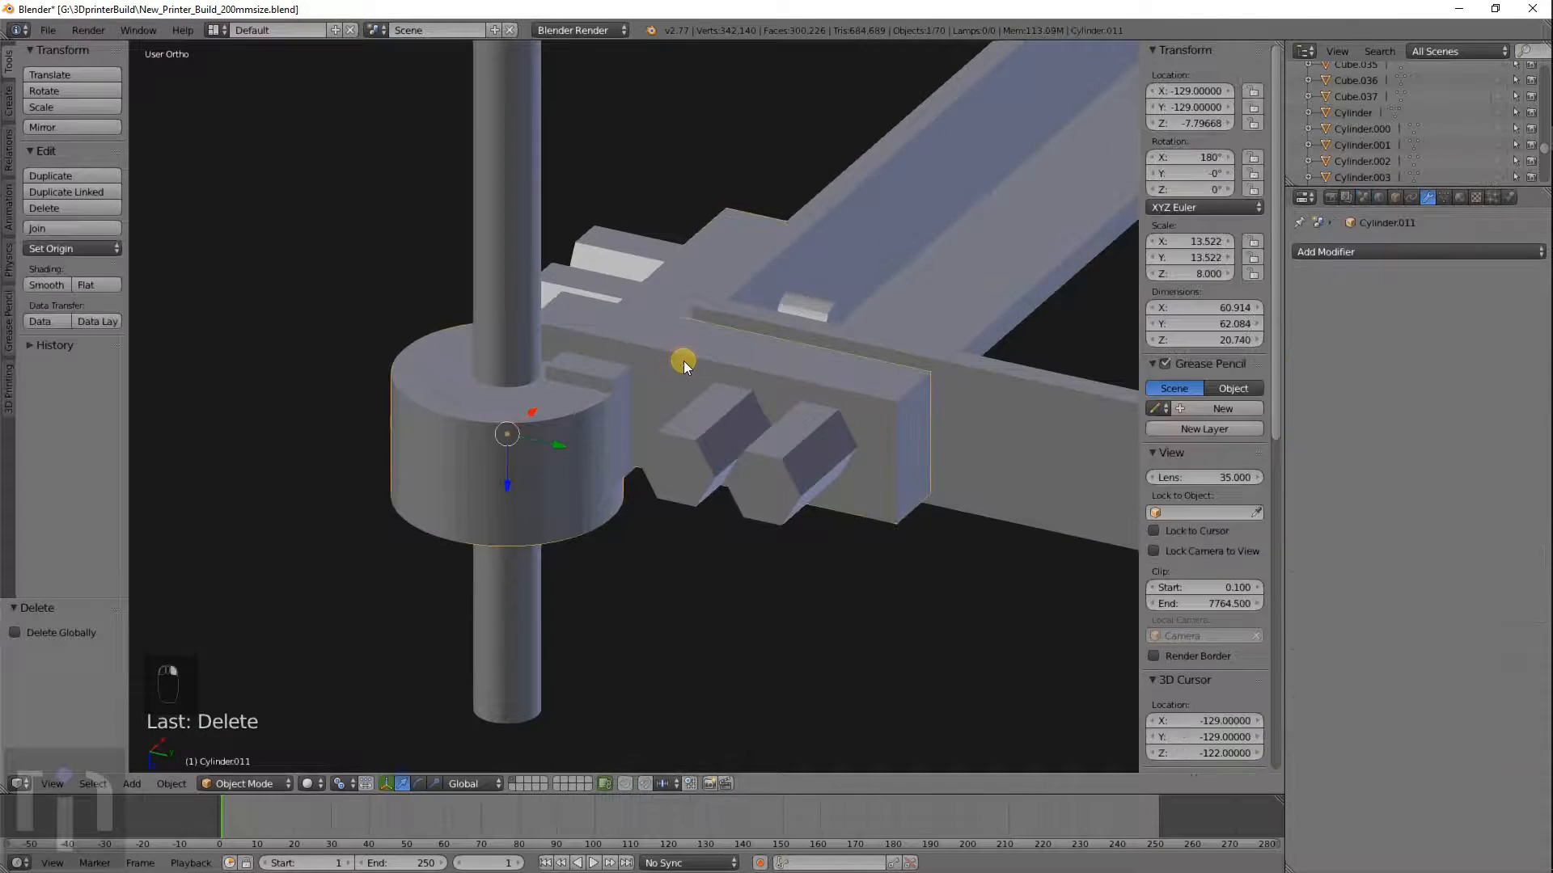
In wireframe, stretch the inner bearing cylinder along Z to about 37.19 units so it extends past both ends of the holder.
key("z")
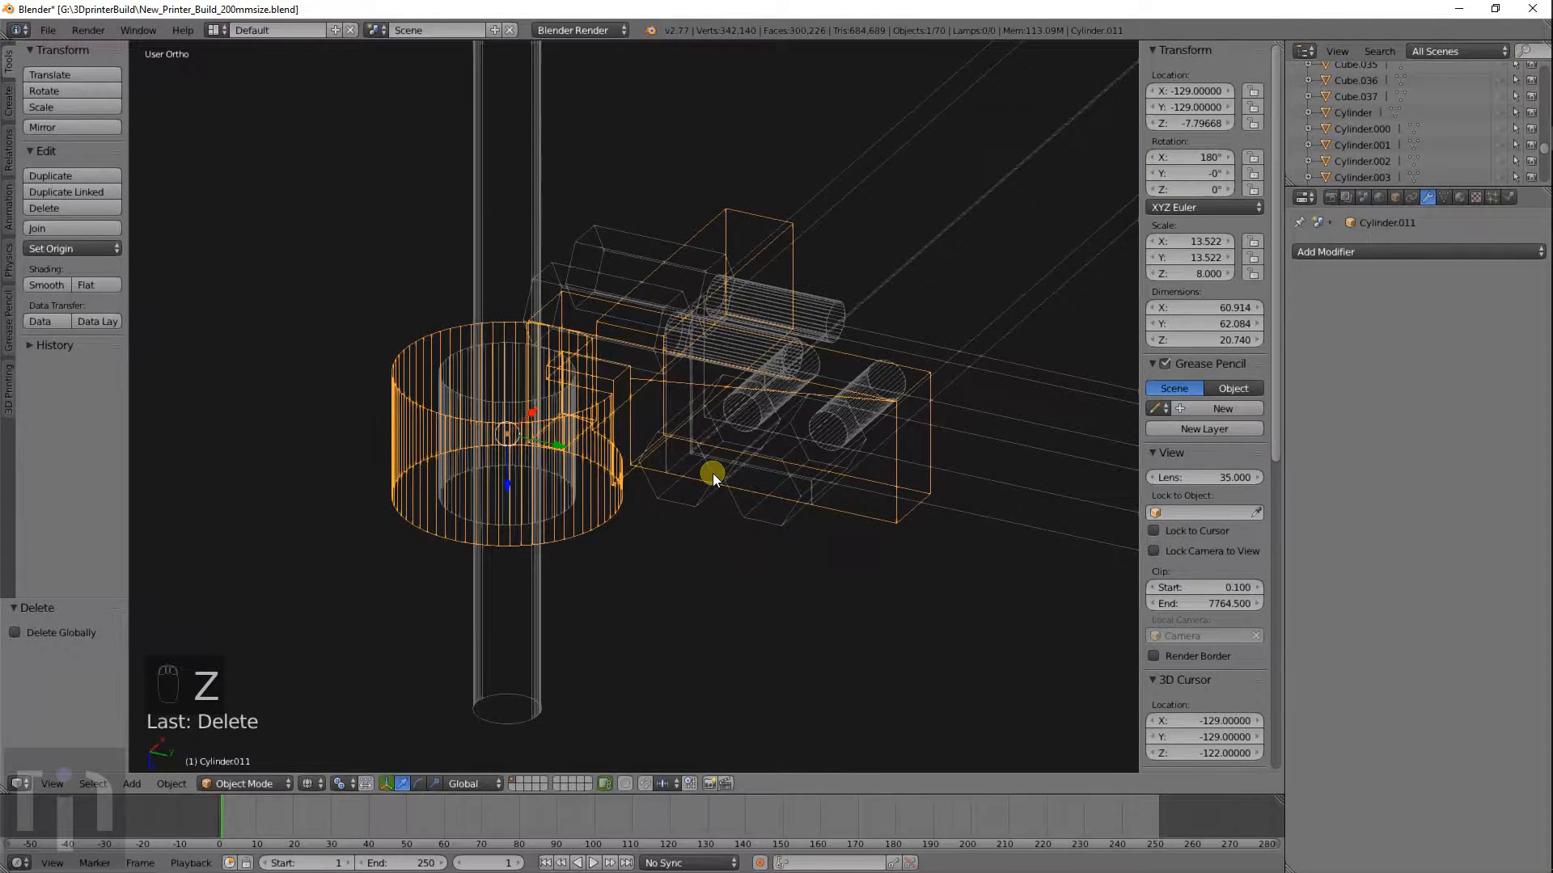
right_click(712, 473, "shift")
right_click(559, 390, "shift")
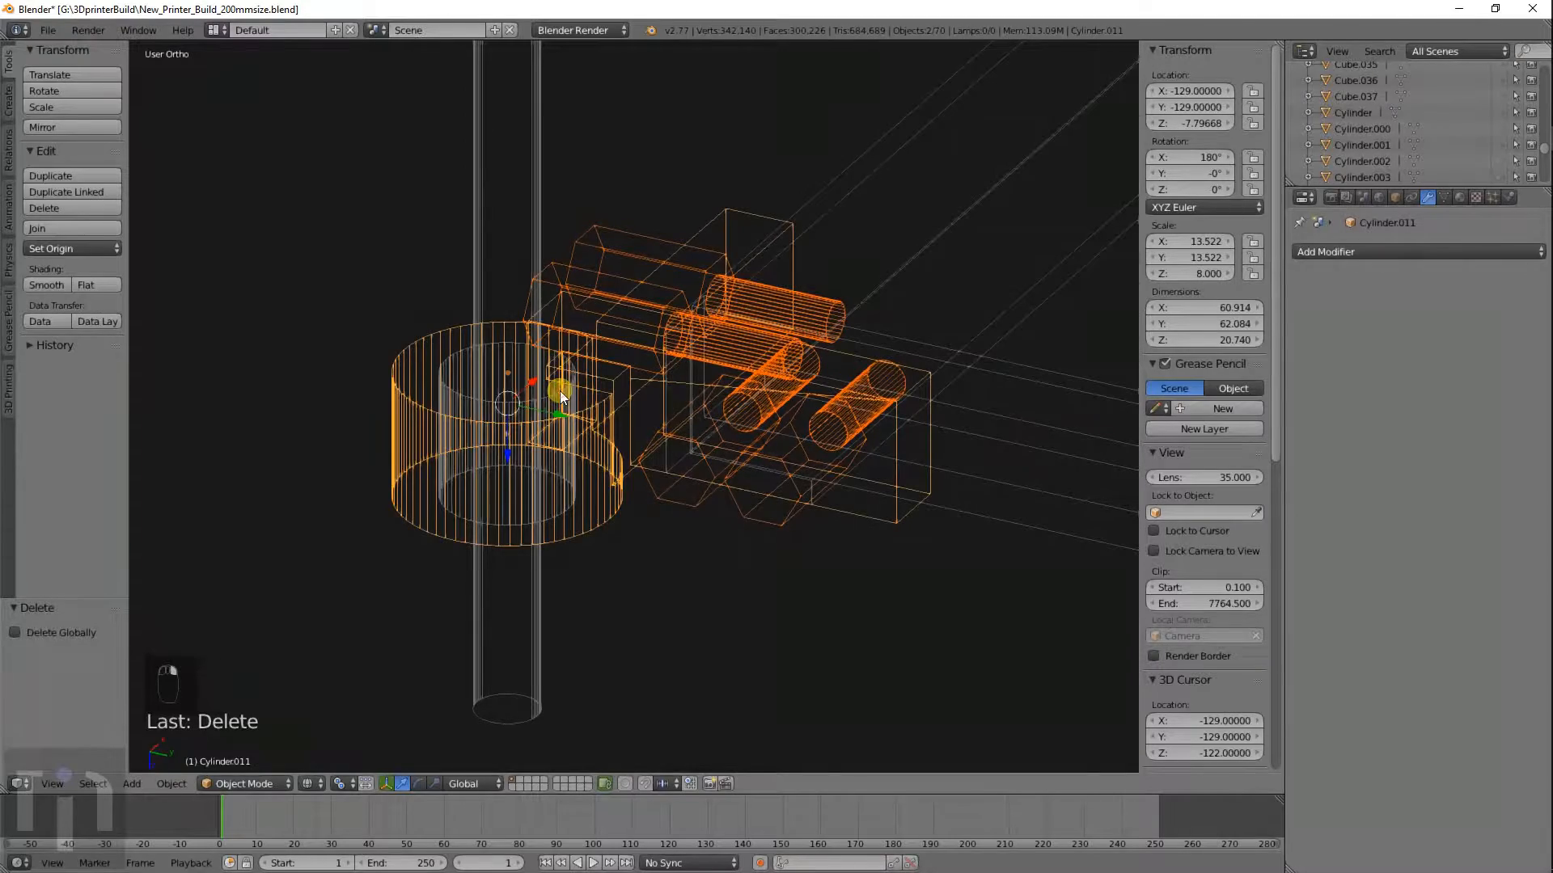
right_click(560, 383)
key("s")
key("z")
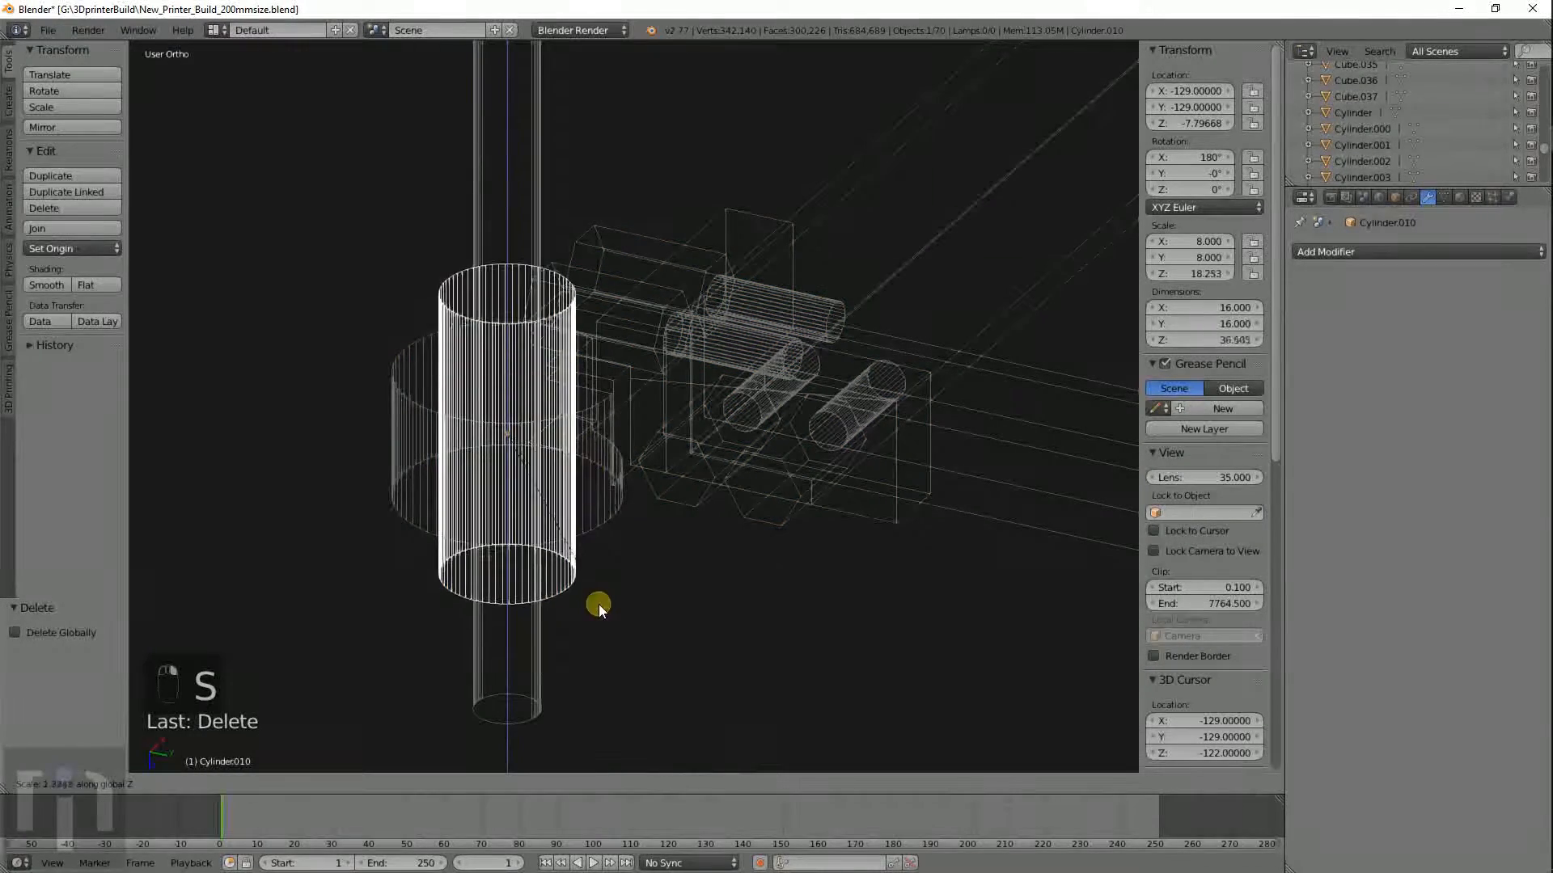
left_click(597, 608)
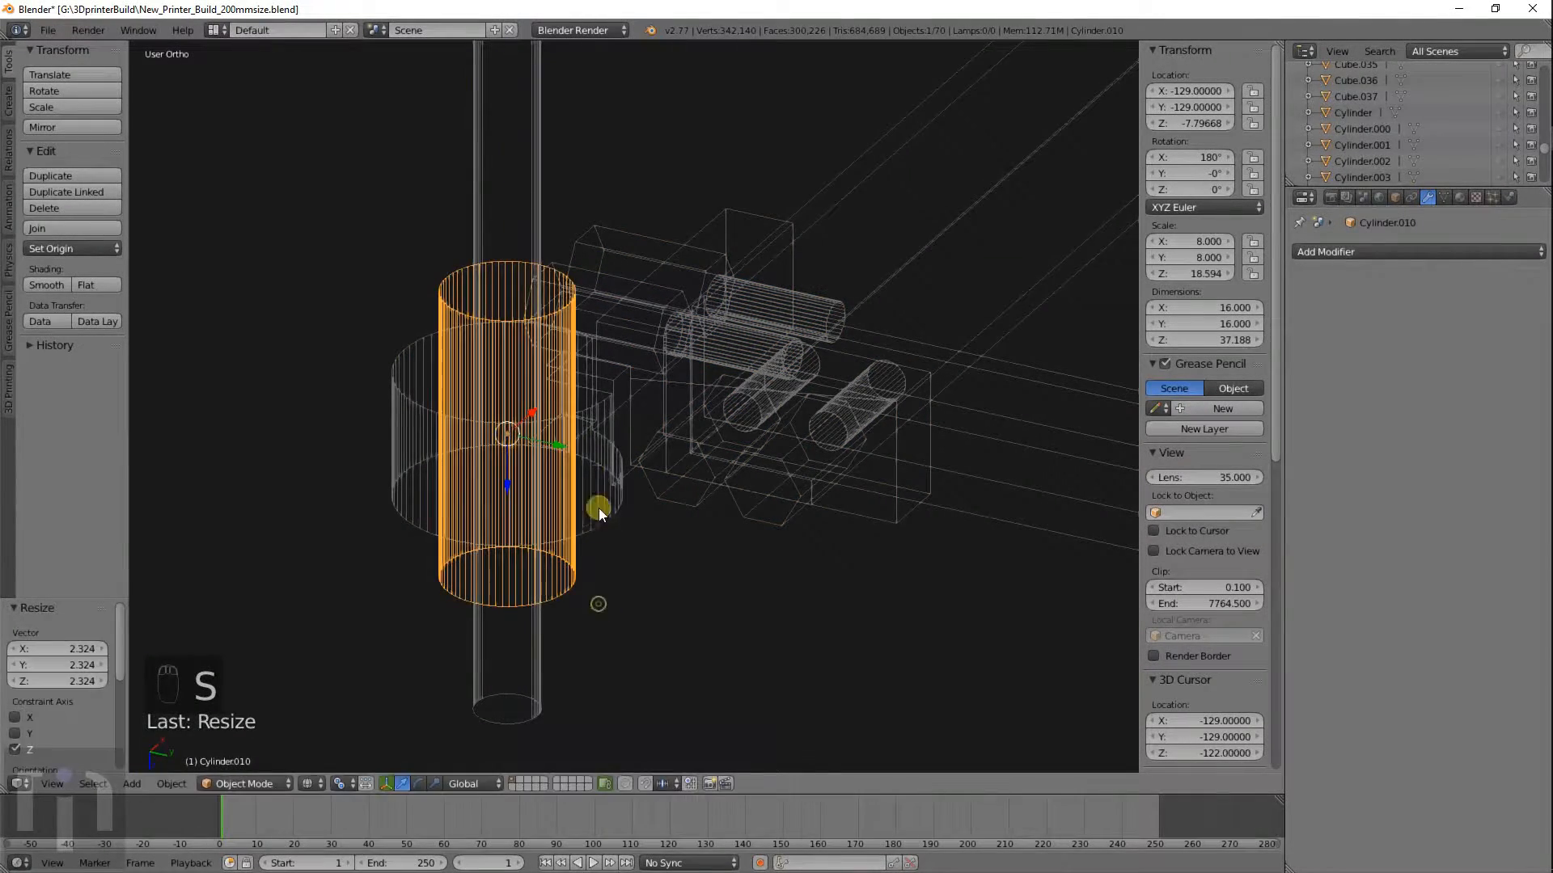
Reveal all hidden printer parts, clear the selection, and return to solid shading.
right_click(598, 423)
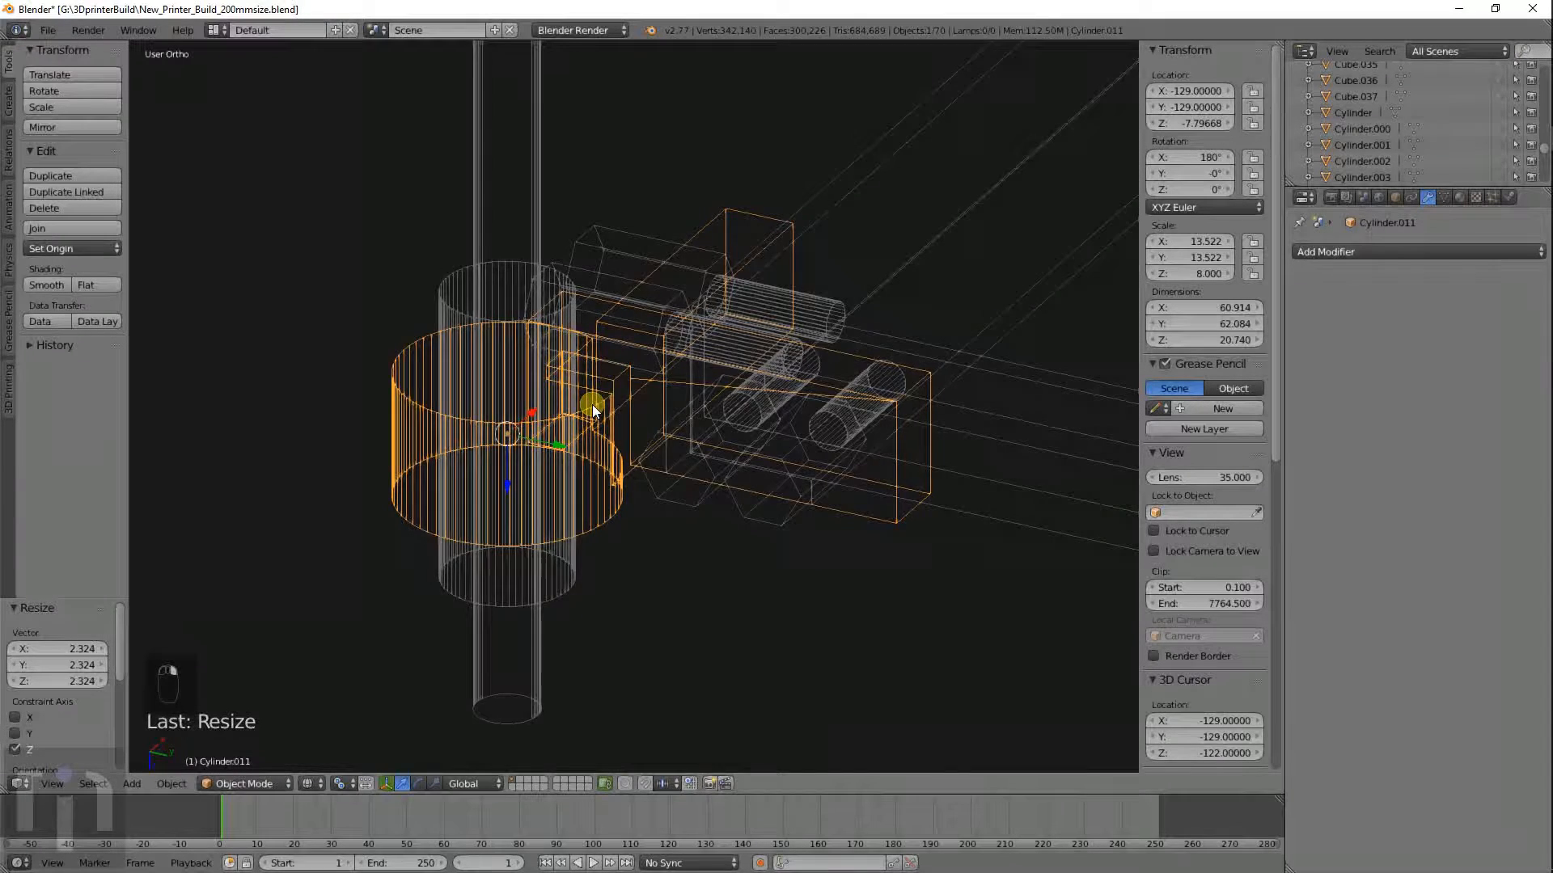
scroll(596, 414, "down", 5)
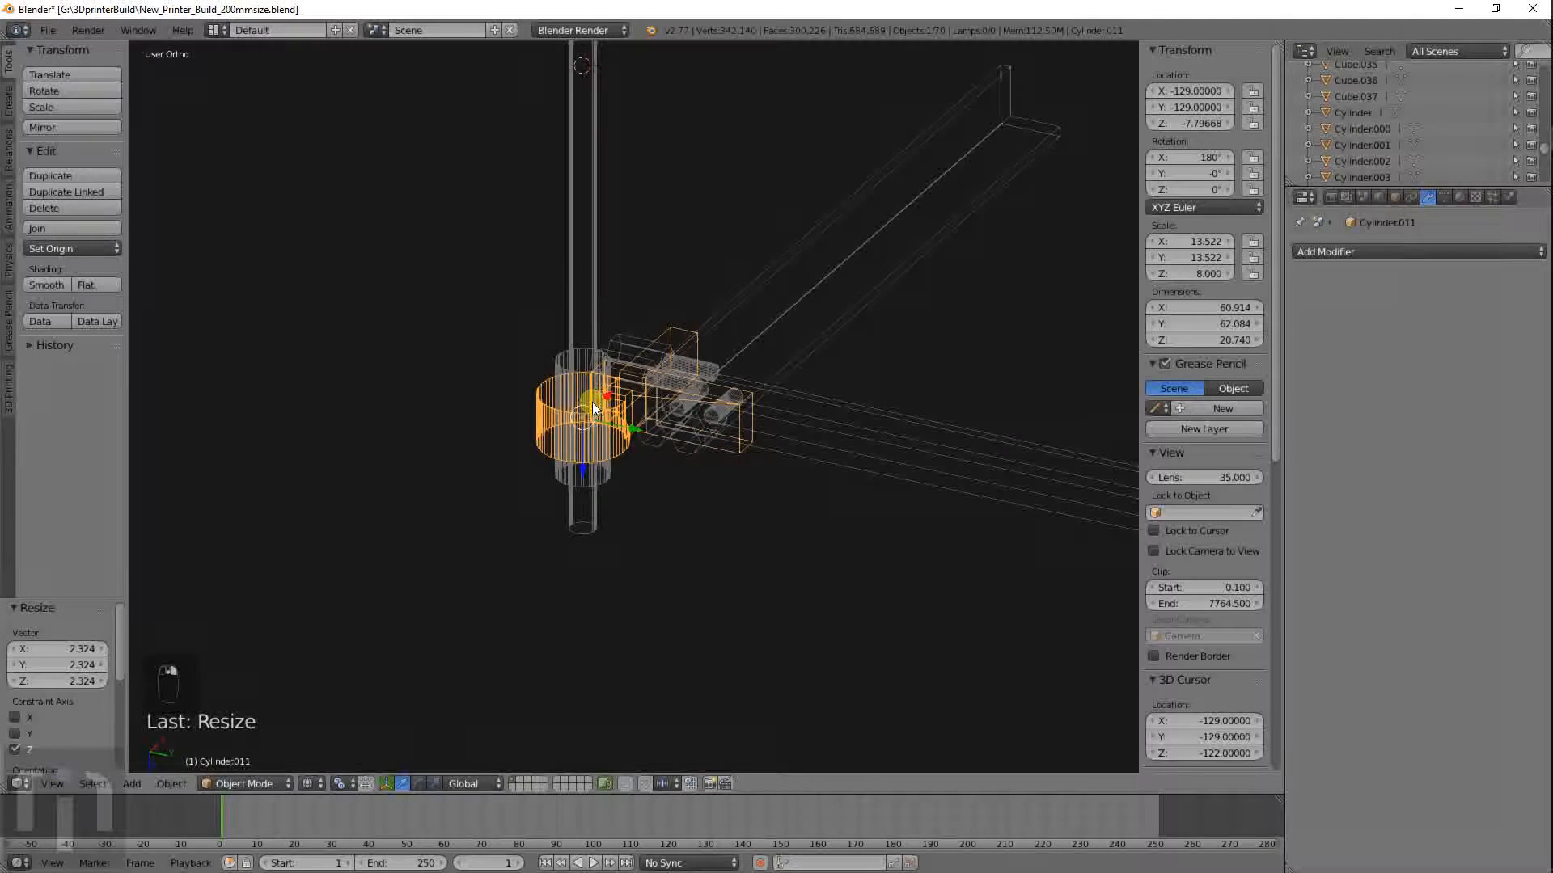
right_click(607, 363)
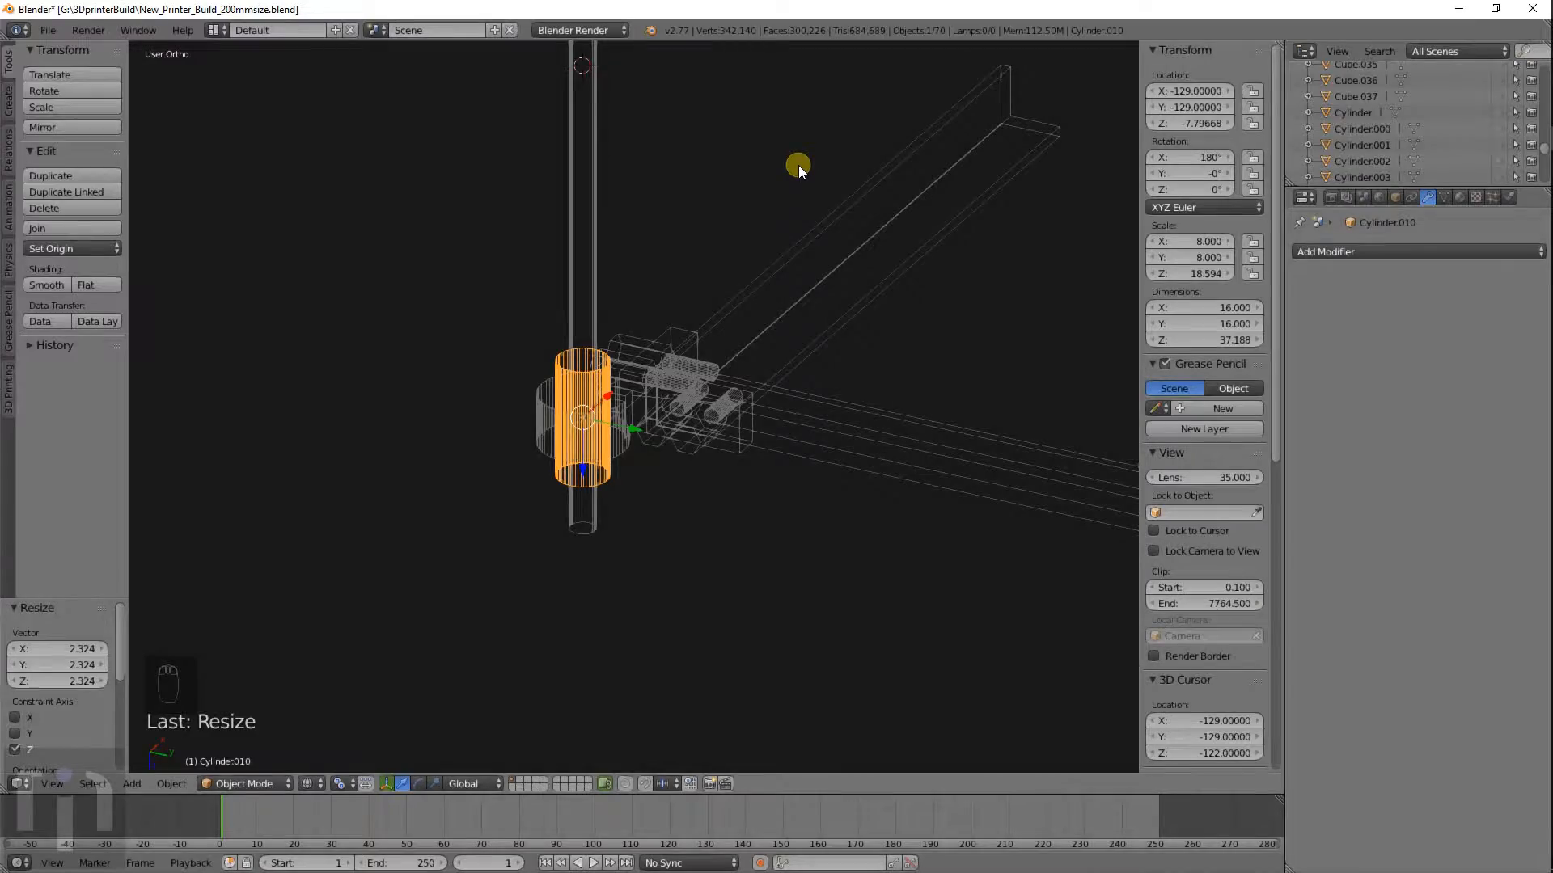
key("alt+h")
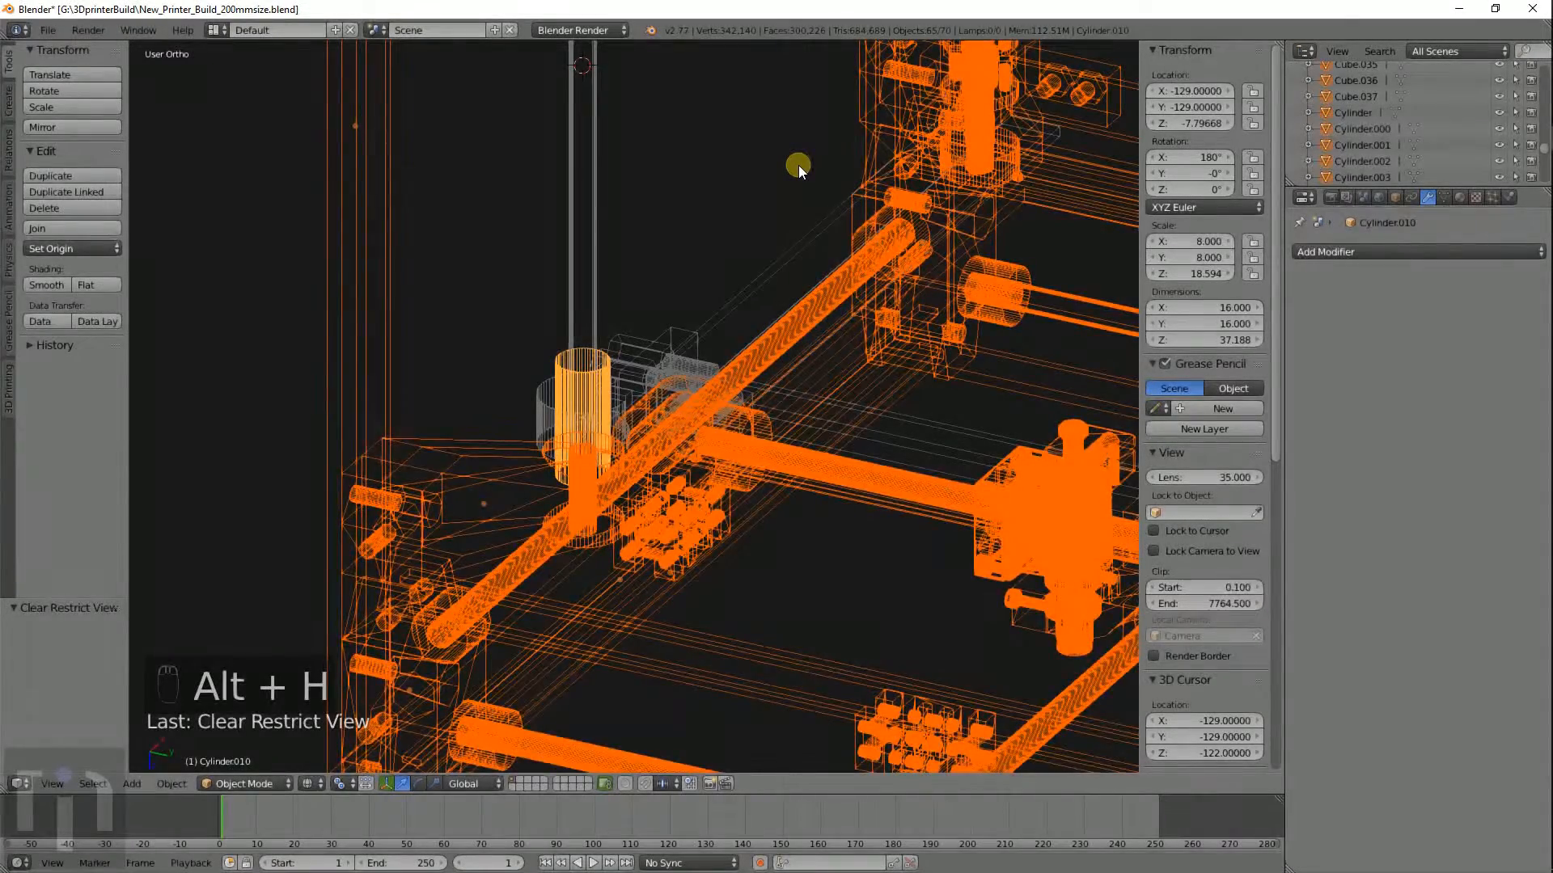
key("a")
key("z")
mouse_move(798, 165)
middle_mouse_down()
mouse_move(772, 473)
mouse_move(805, 514)
mouse_move(790, 315)
mouse_move(805, 315)
mouse_move(561, 712)
middle_mouse_up()
Snap the 3D cursor to the existing green rod carriage Cube.025, framed from the top in wireframe.
right_click(652, 334)
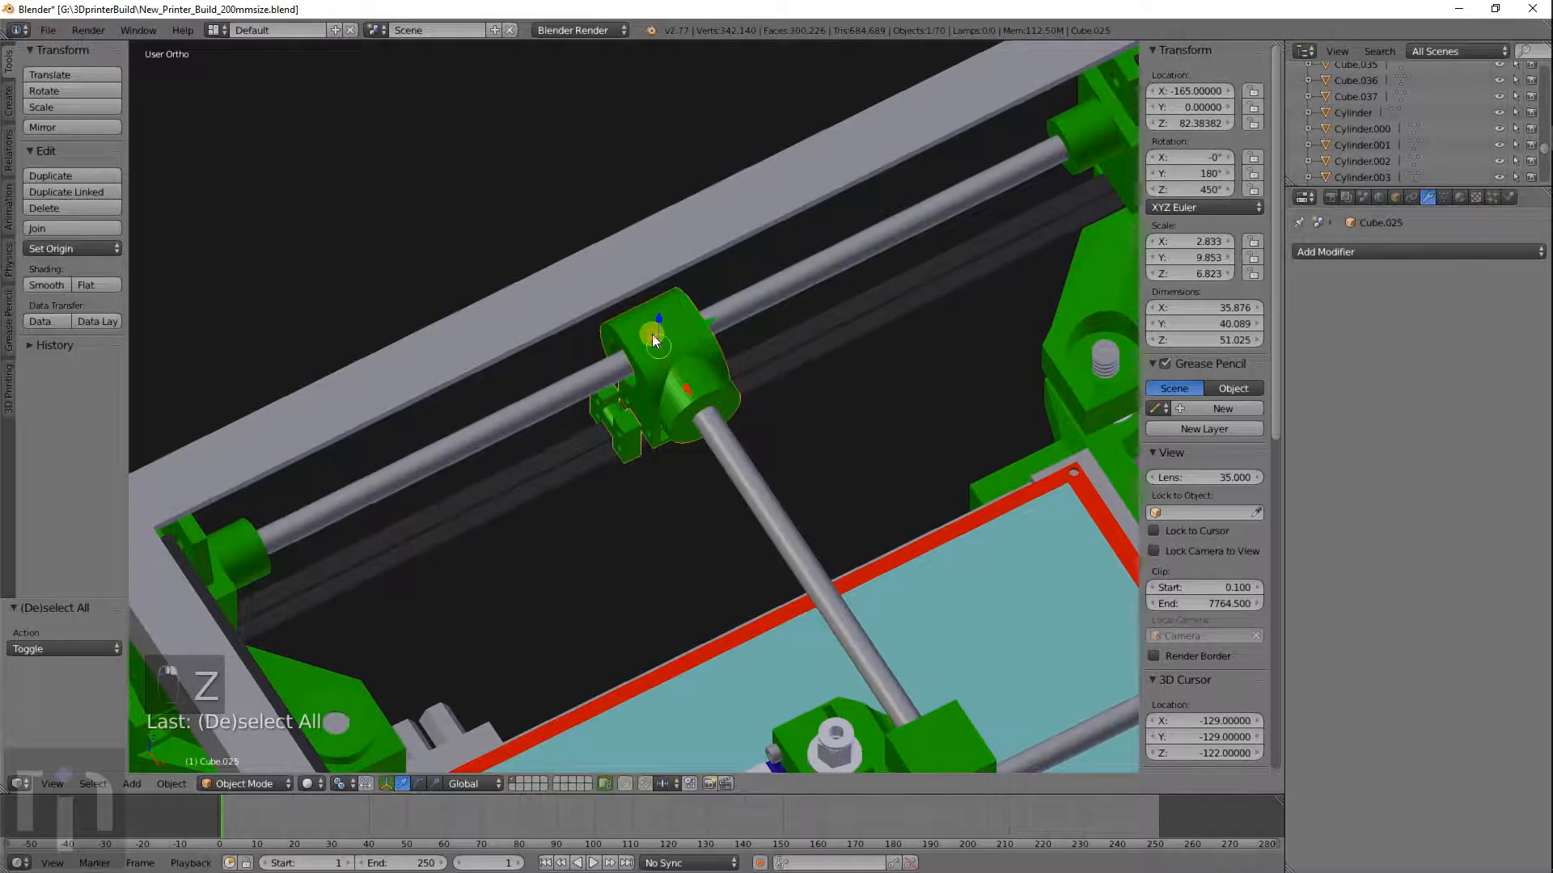
middle_click_drag(652, 334, 613, 393)
scroll(706, 397, "up", 4)
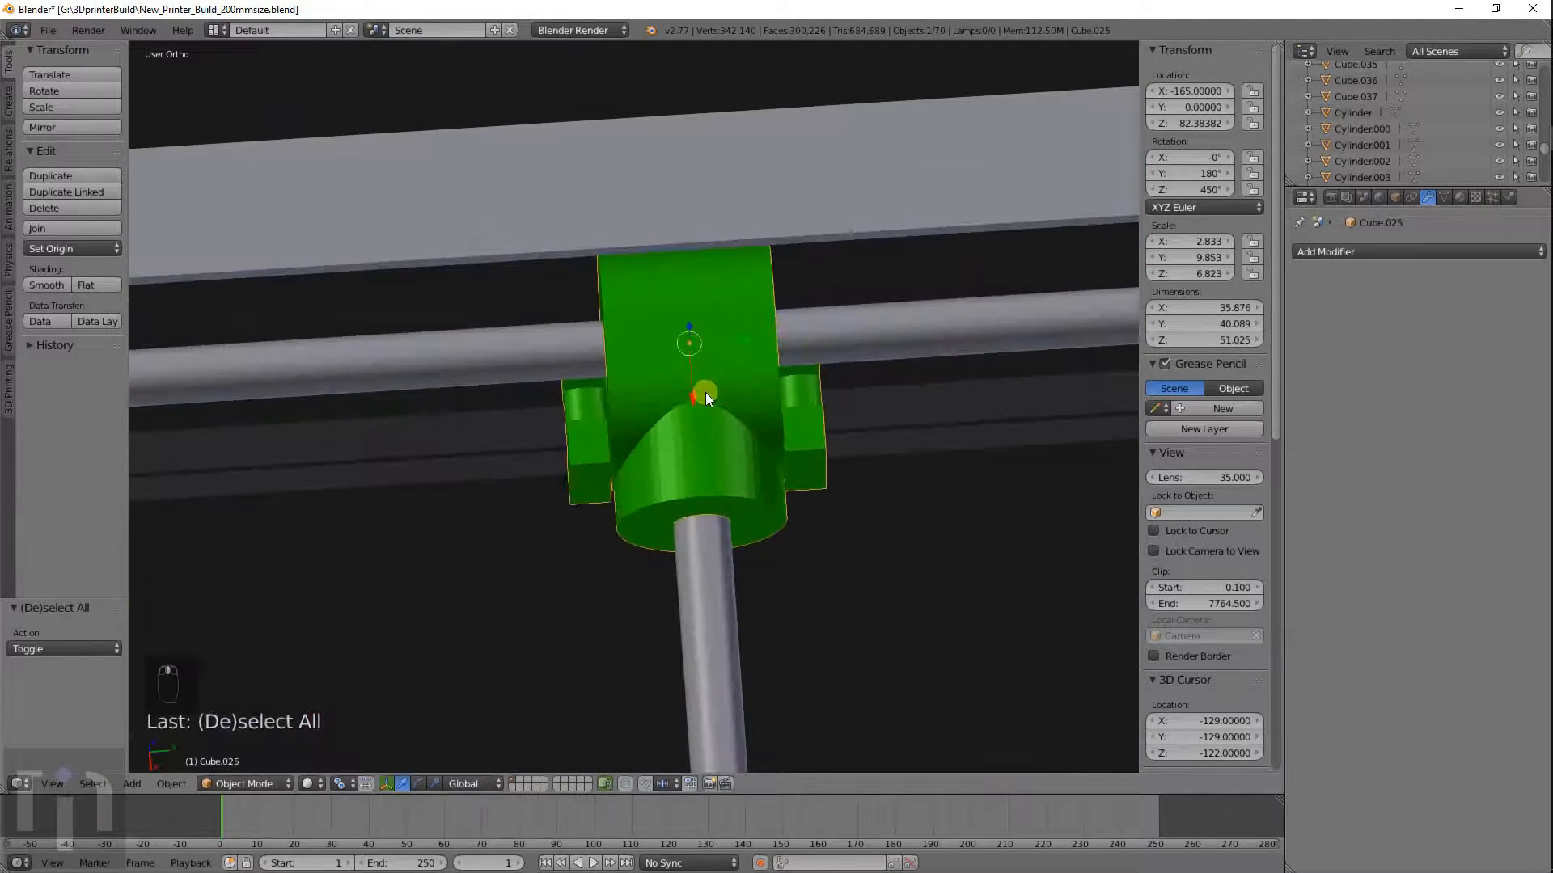
key("KP_7")
key("KP_Decimal")
key("z")
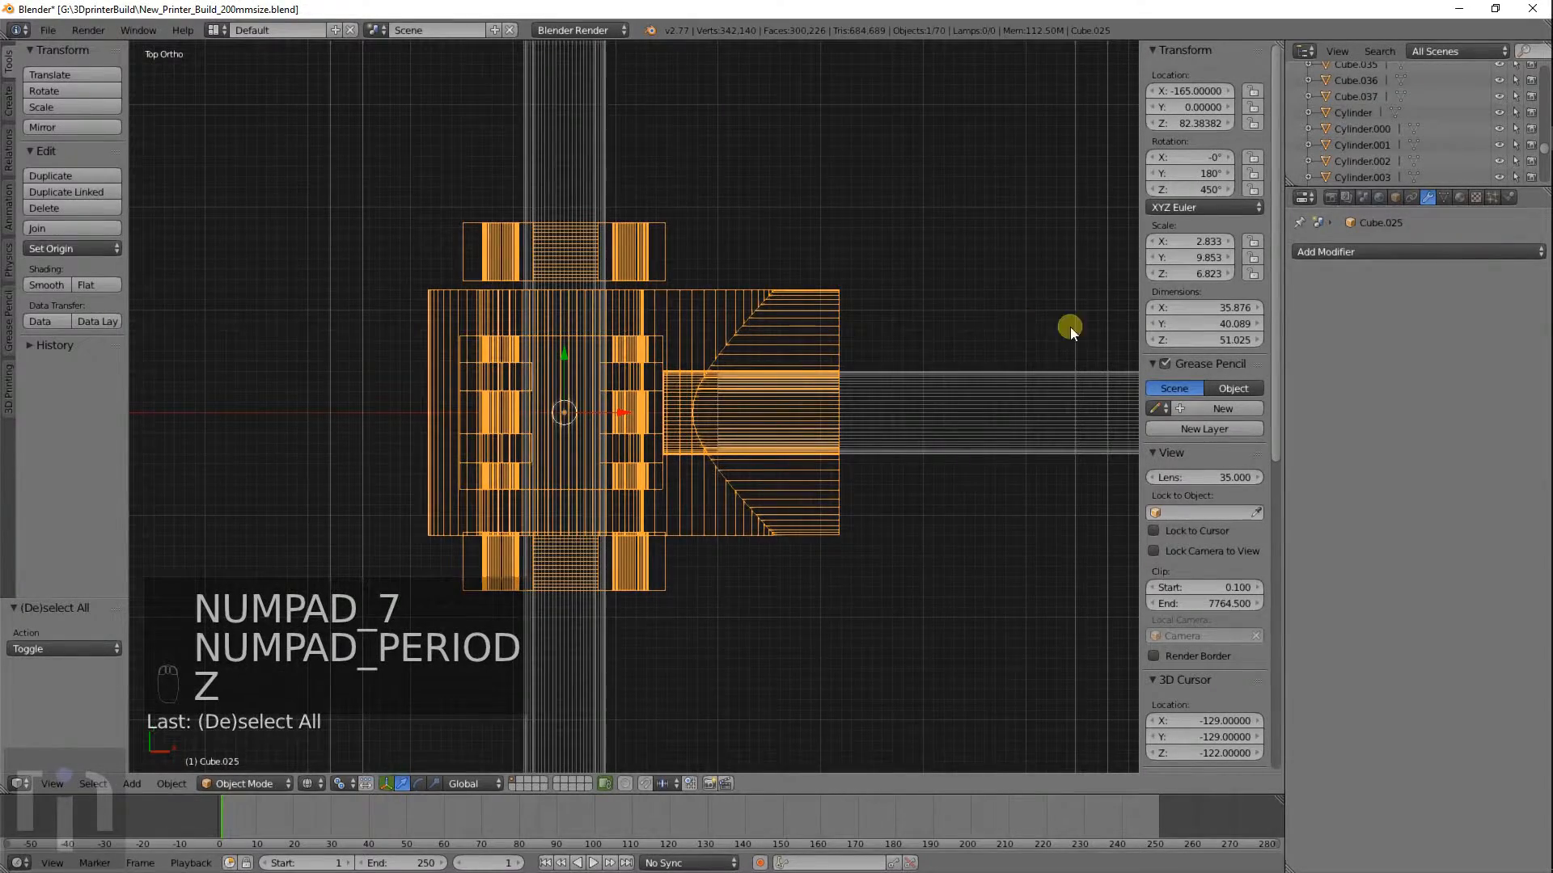
key("shift+a")
mouse_move(584, 370)
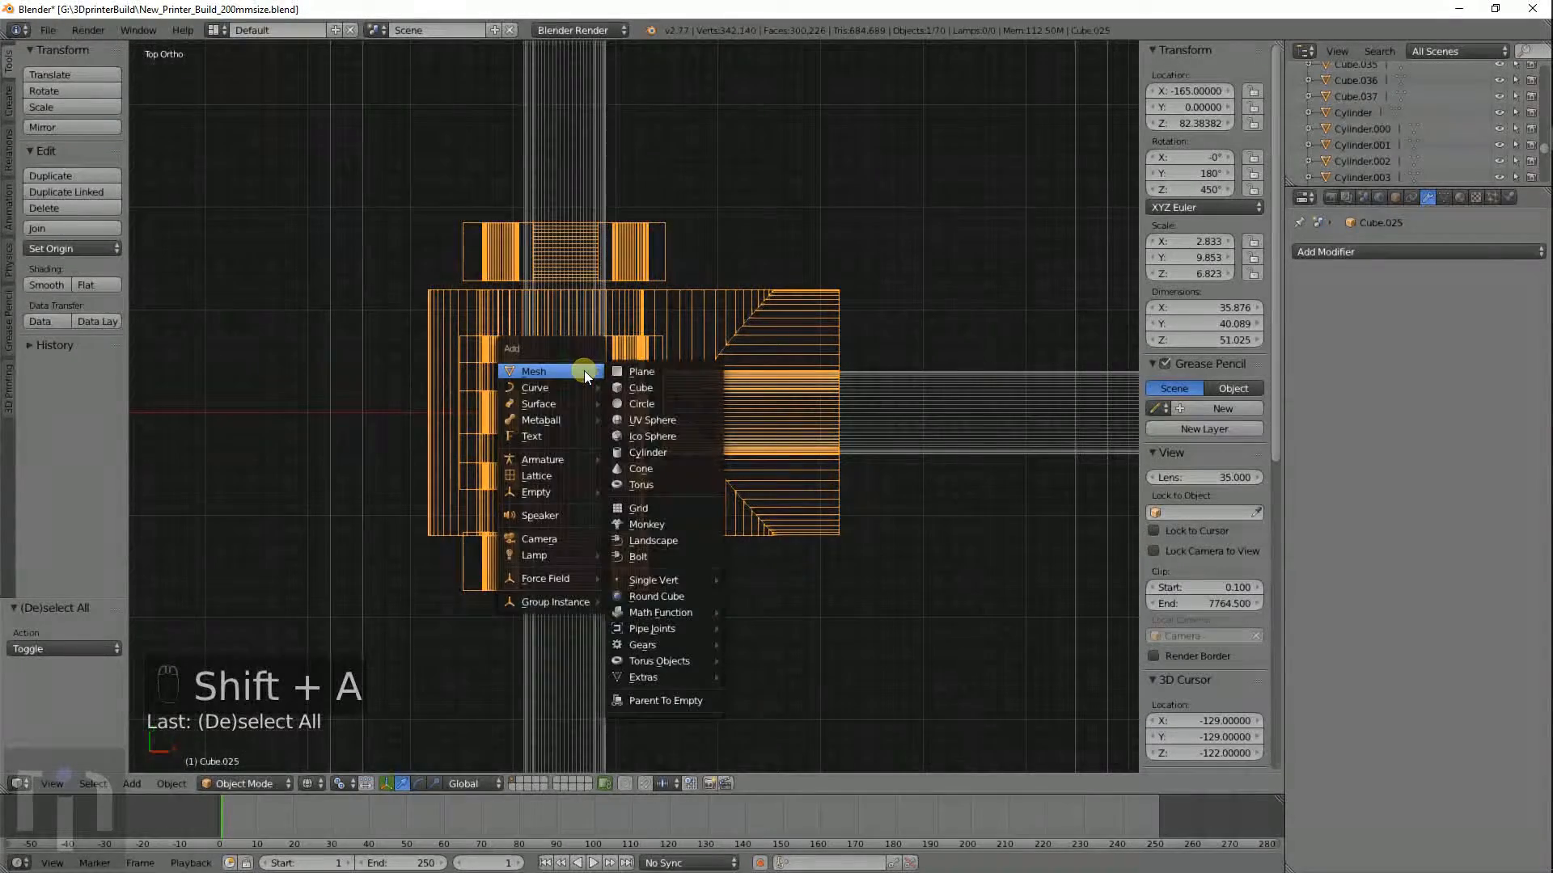
key("shift+s")
key("shift+s")
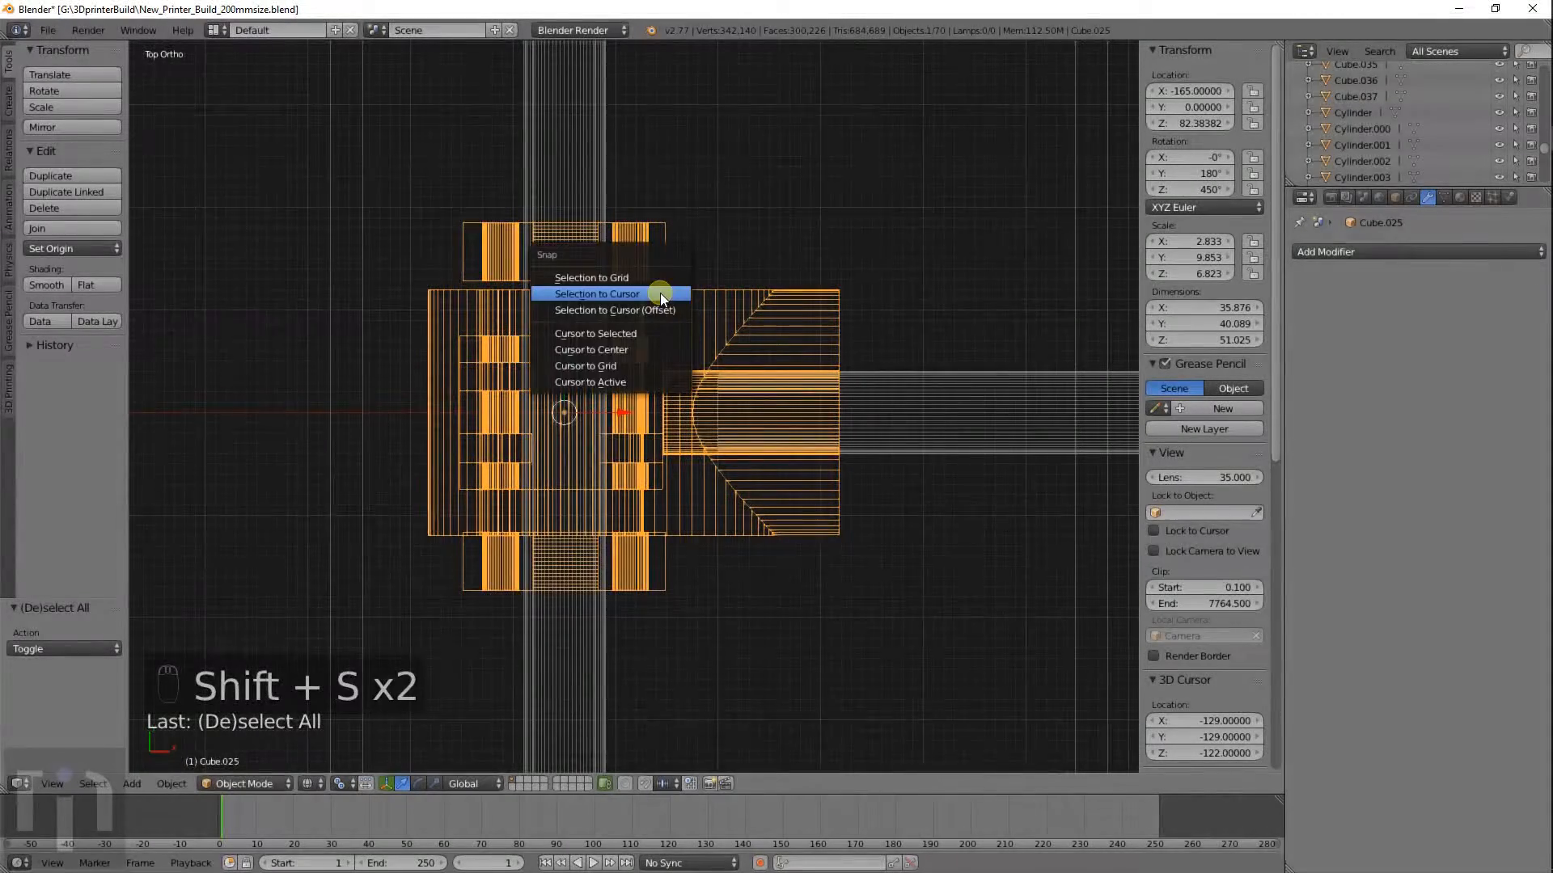
left_click(636, 337)
Measure the carriage's bearing housing width by fitting a temporary 64-vertex cylinder to its edges, and delete the cylinder.
key("shift+a")
mouse_move(635, 355)
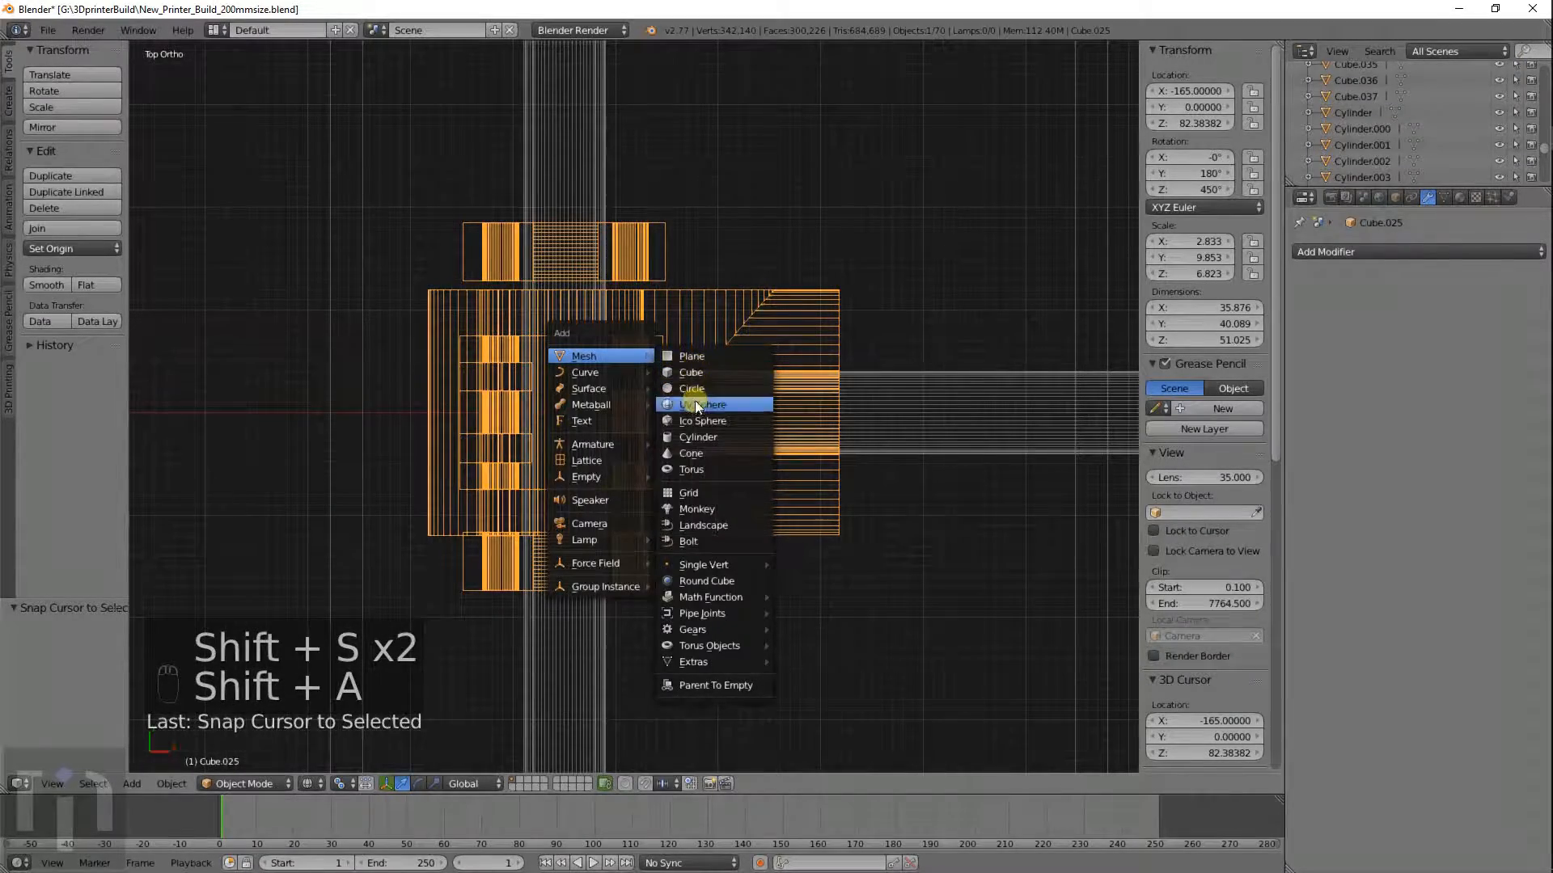
left_click(698, 437)
key("s")
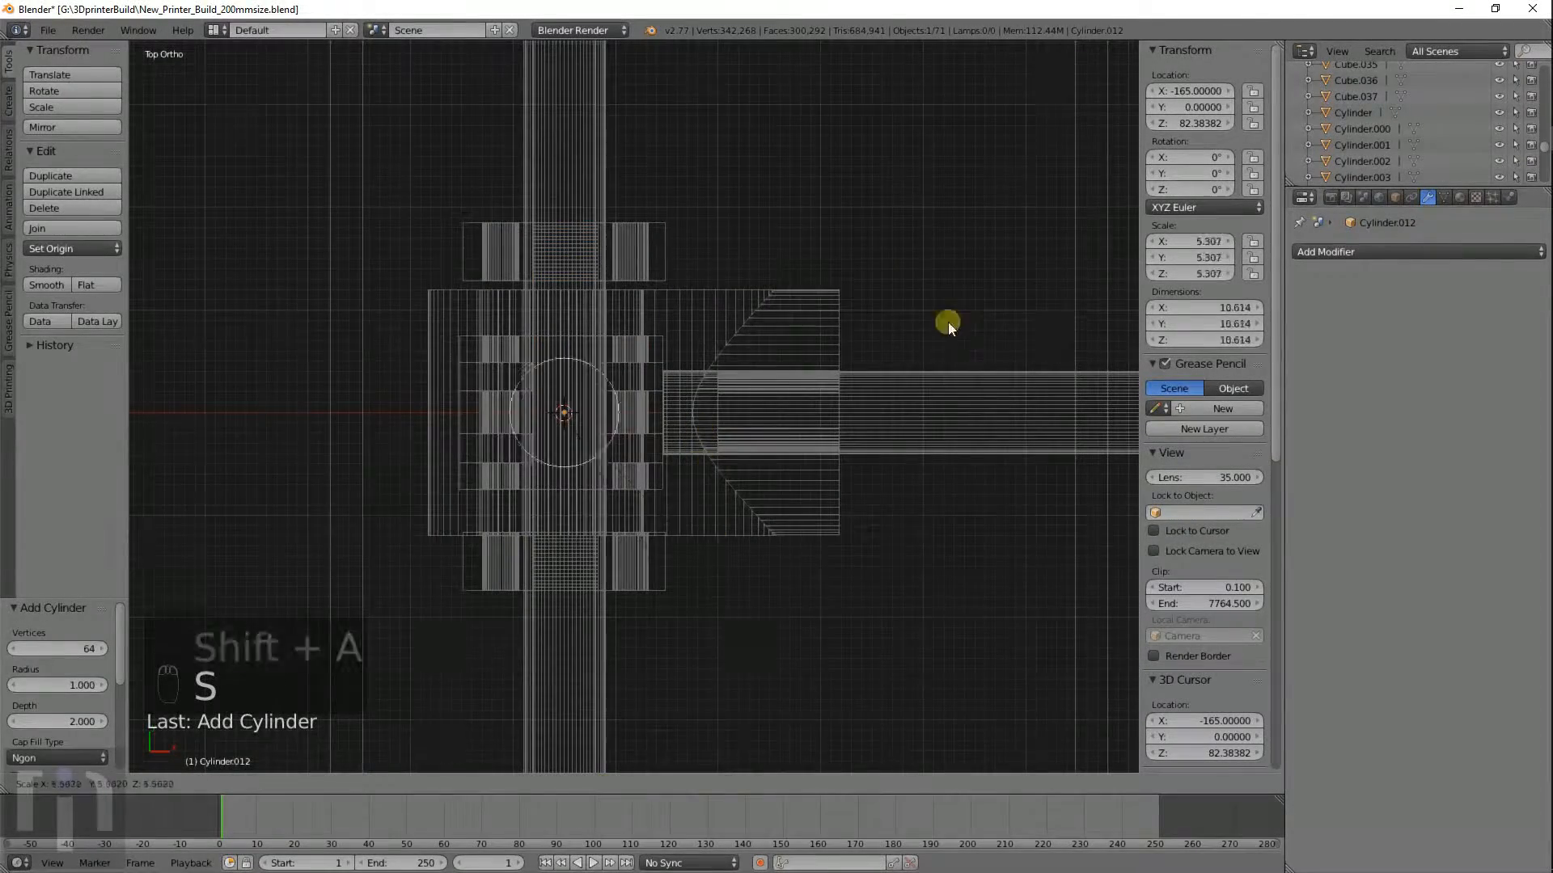
left_click(563, 270)
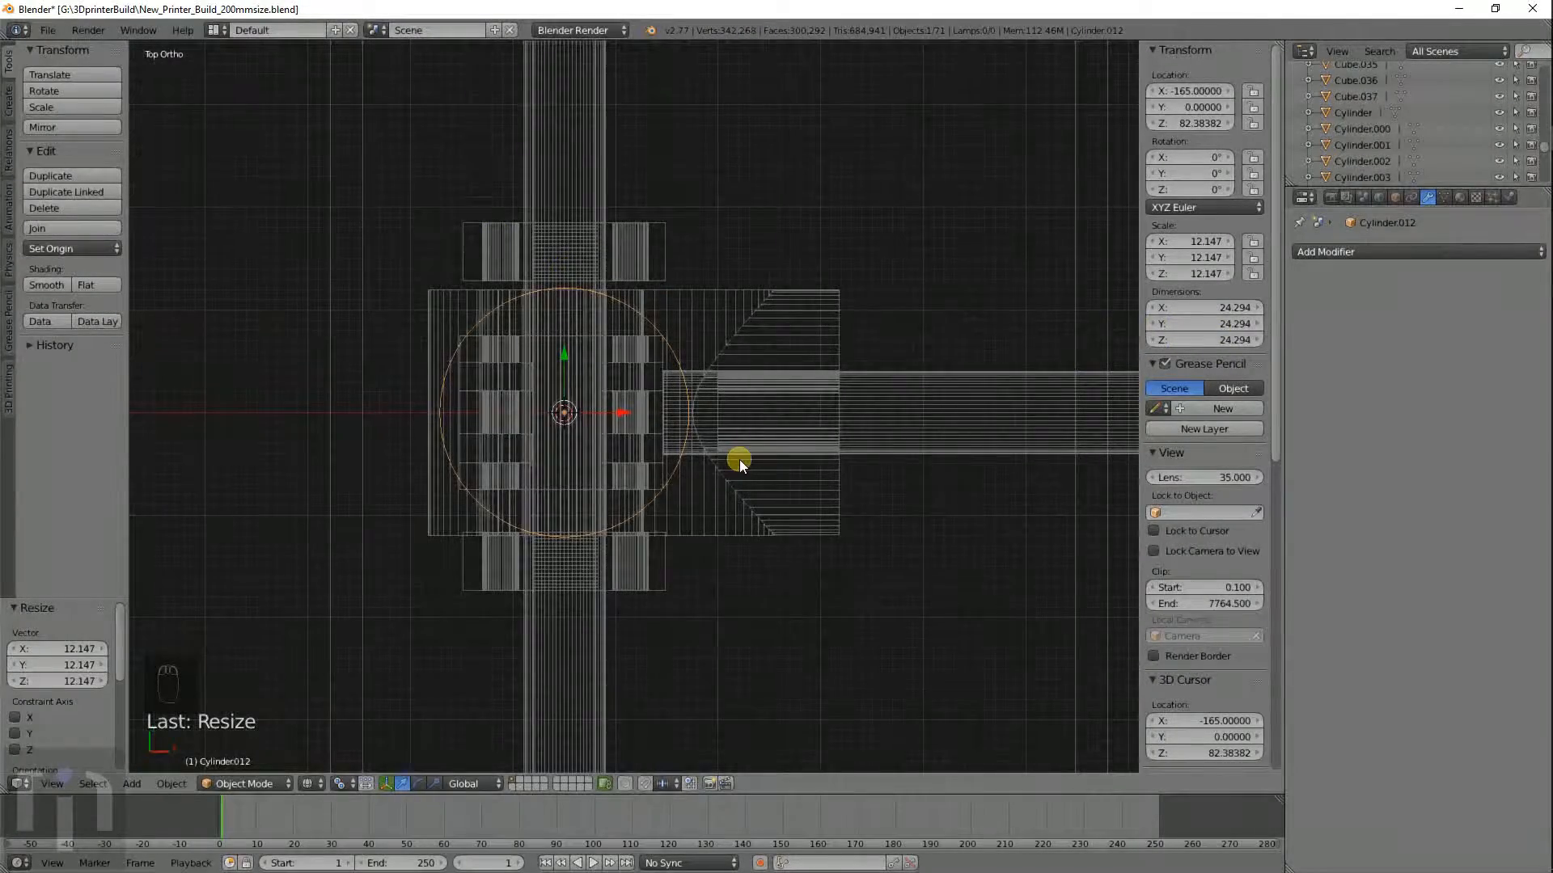
scroll(647, 460, "up", 3)
key("s")
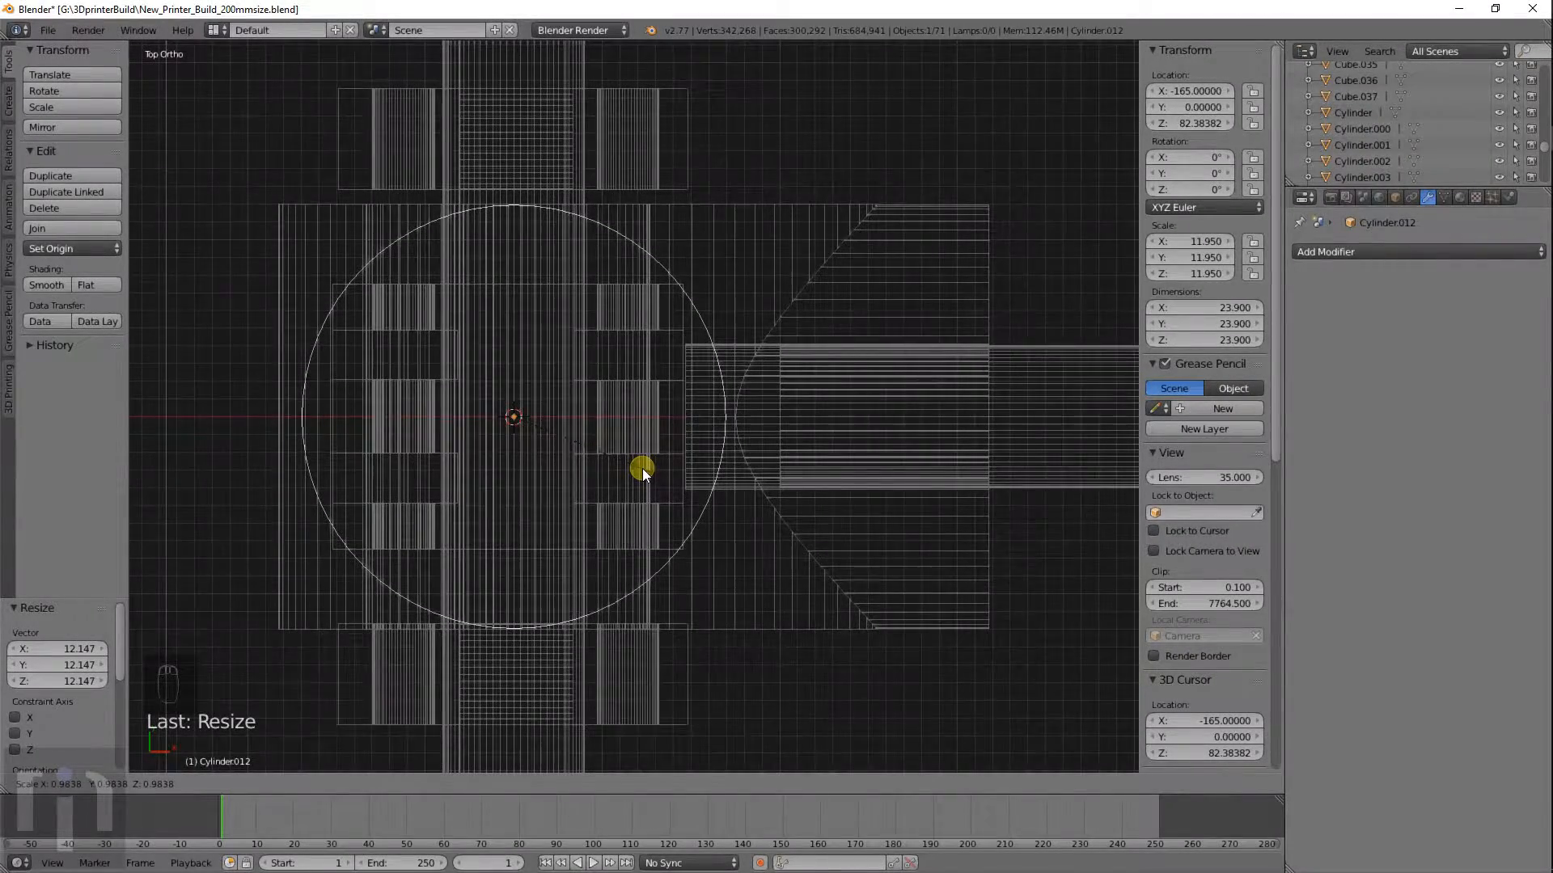
left_click(642, 468)
key("x")
left_click(642, 468)
scroll(643, 469, "down", 6)
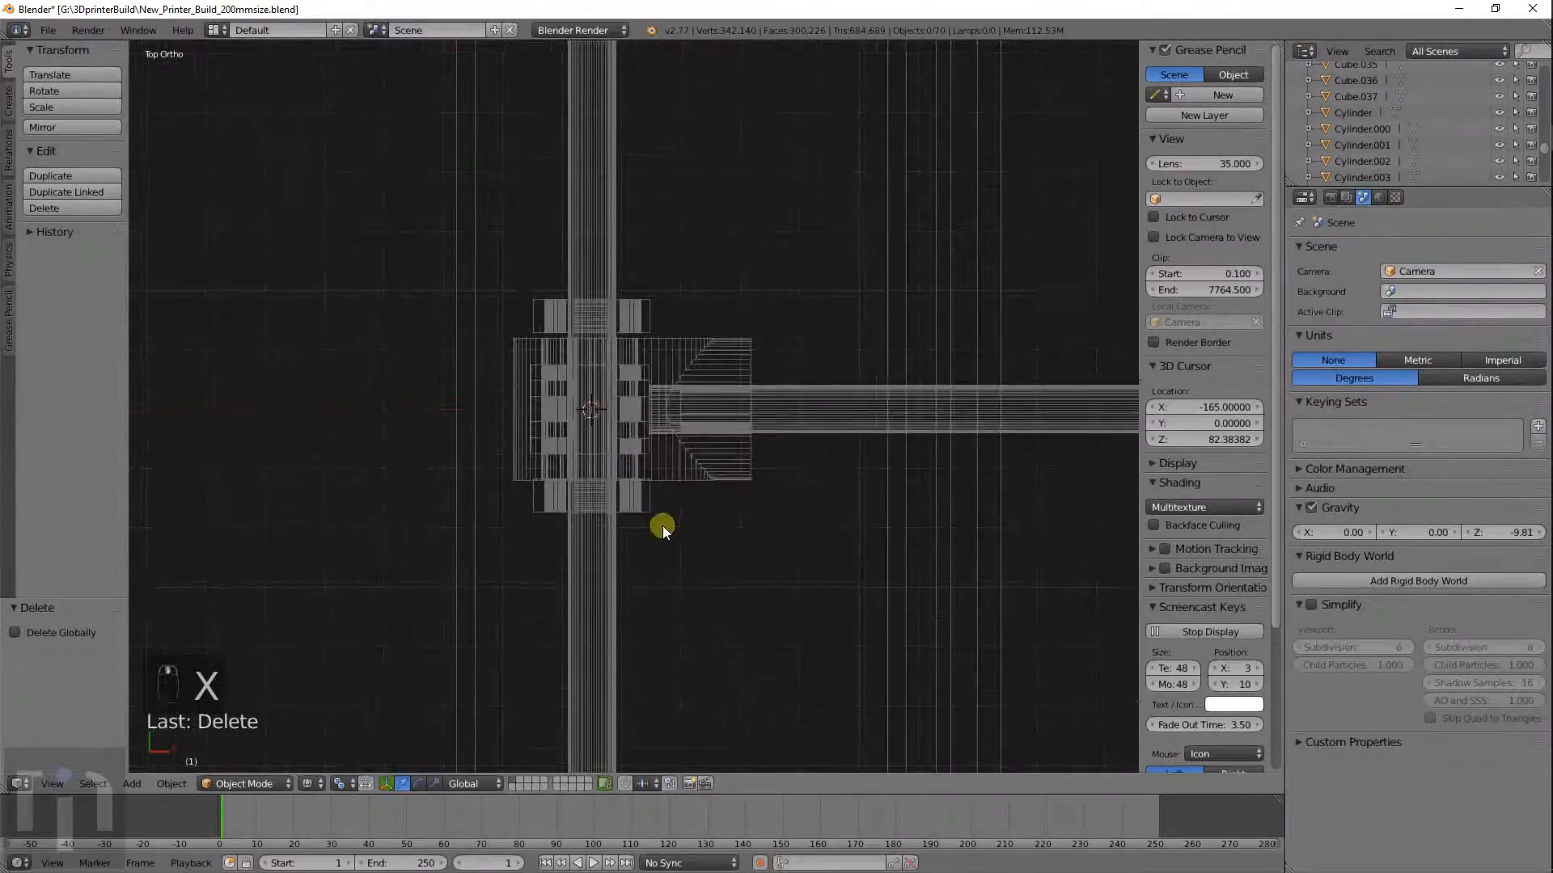
Select the Z-axis bearing holder around the rod in the printer frame's front-left corner.
middle_click_drag(662, 525, 525, 40, "shift")
scroll(550, 831, "down", 1)
middle_click_drag(738, 723, 686, 457, "shift")
scroll(697, 490, "down", 6)
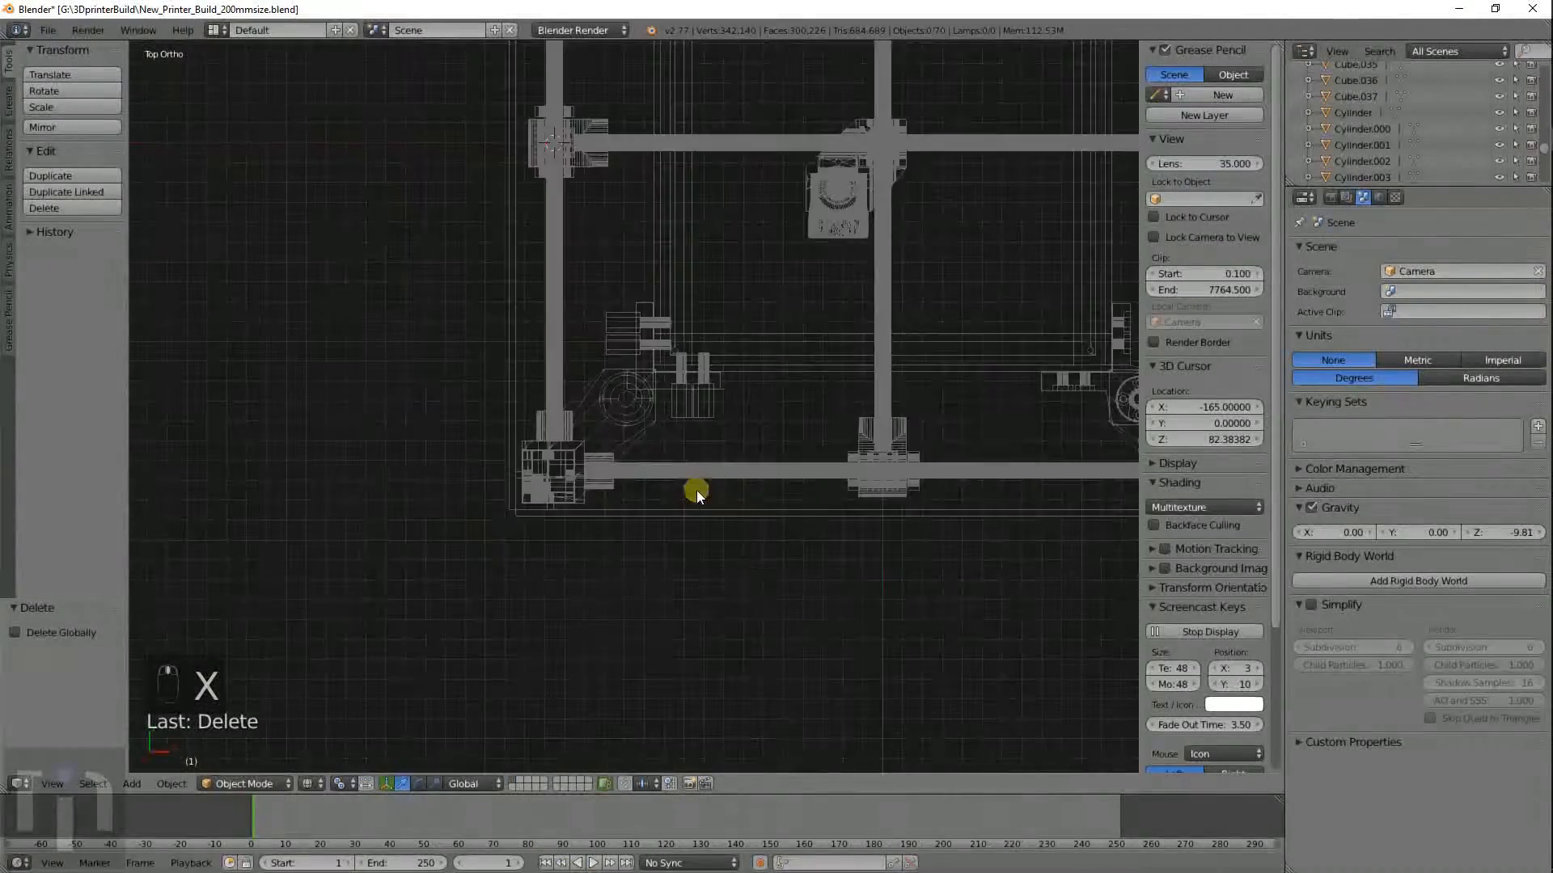
scroll(697, 490, "down", 5)
scroll(646, 450, "up", 6)
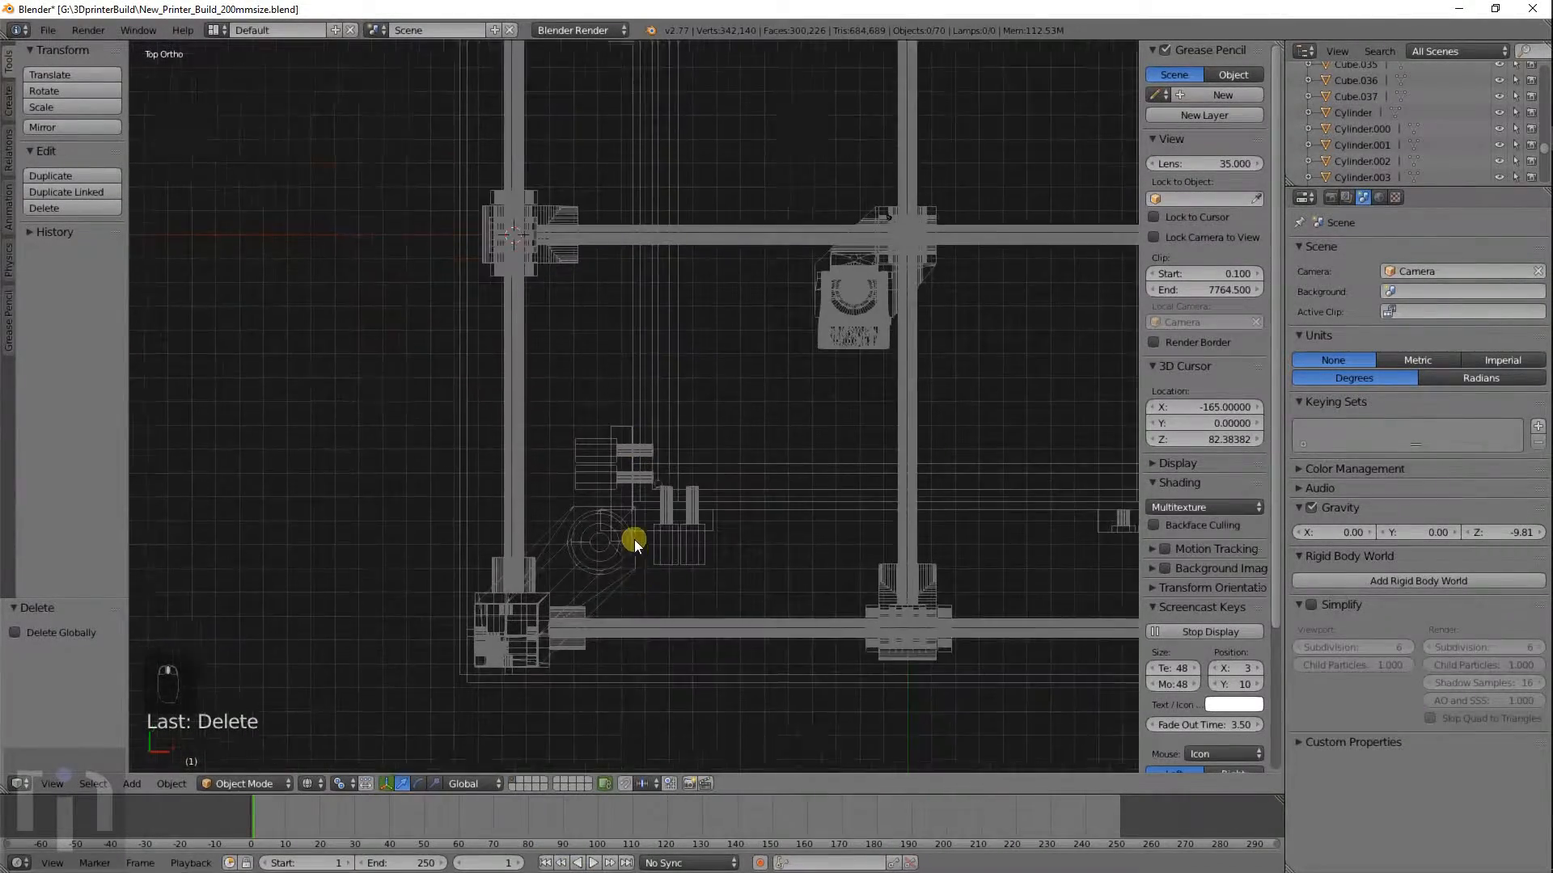
scroll(635, 540, "up", 5)
right_click(578, 448)
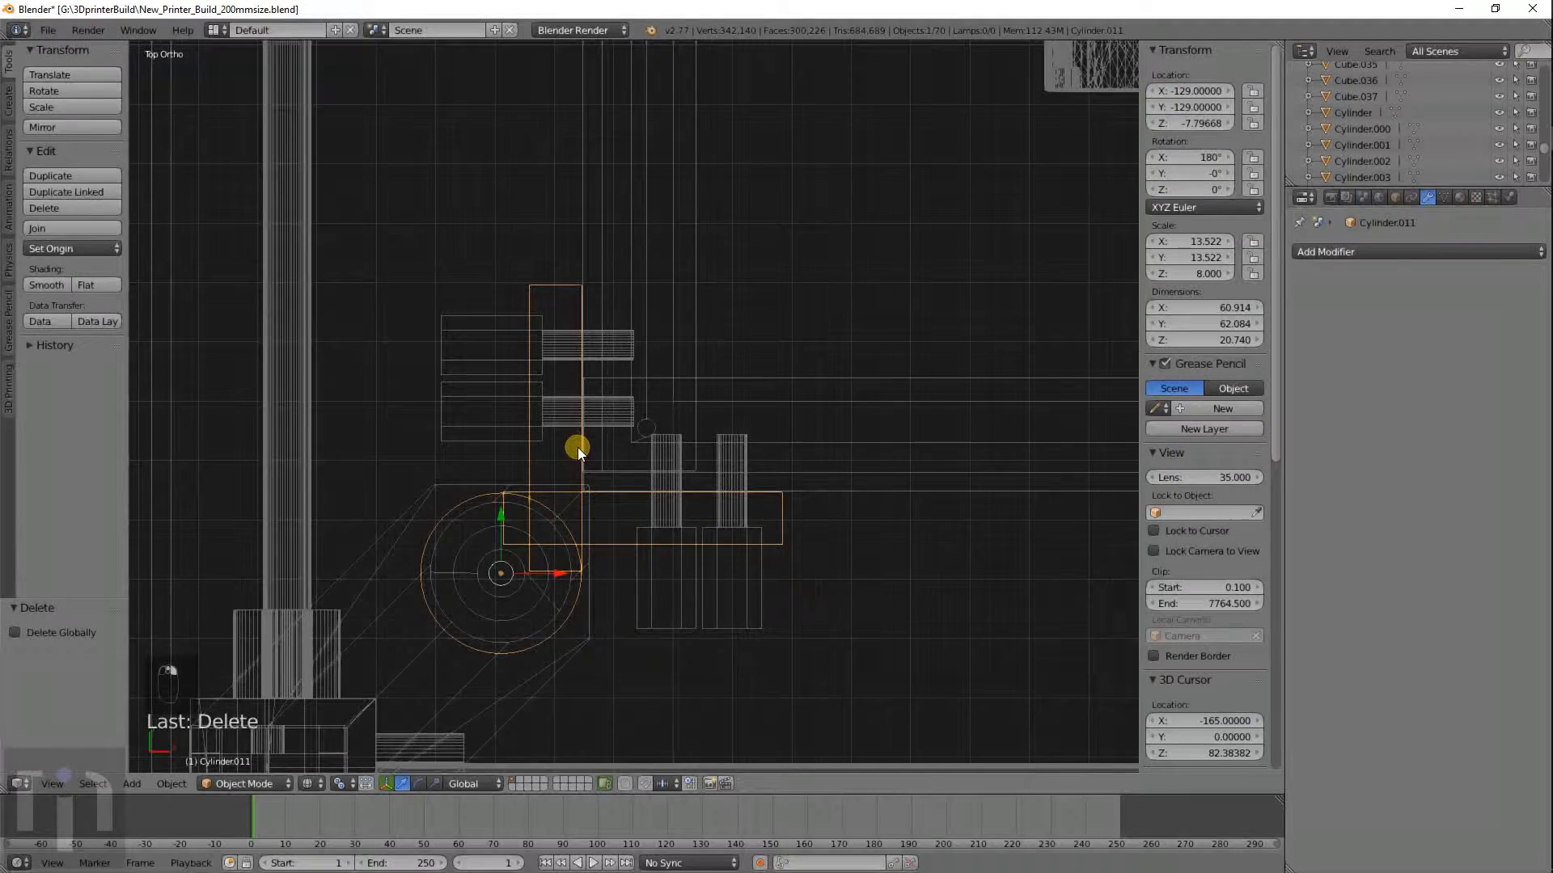
Examine the selected bearing holder in solid shading from the front and at a slight angle.
key("KP_1")
key("z")
scroll(10, 566, "down", 3)
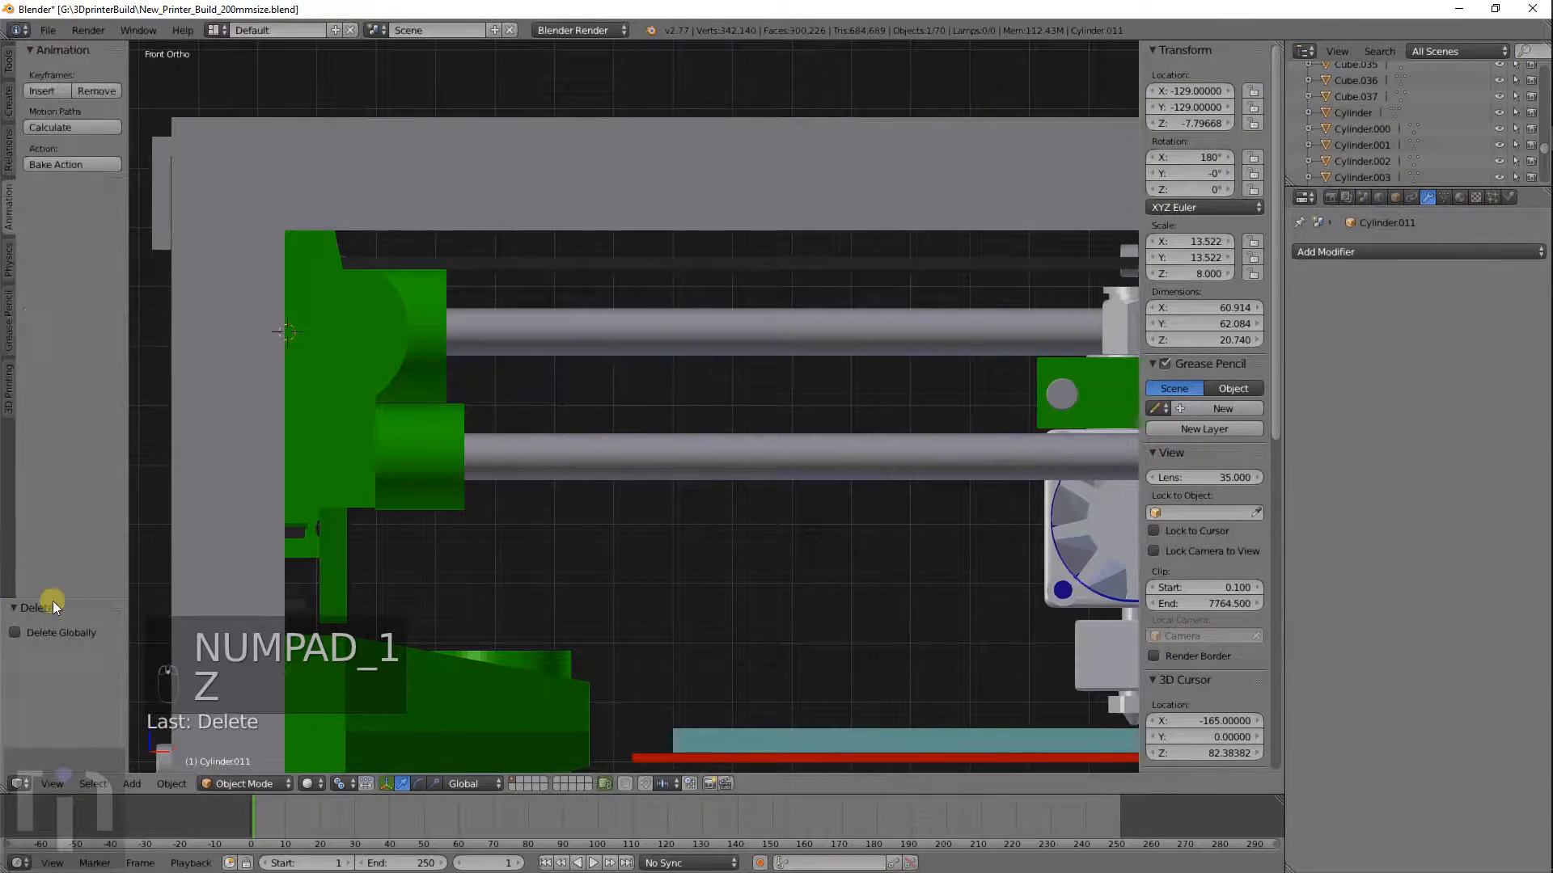
middle_click_drag(601, 615, 649, 179, "shift")
scroll(673, 431, "up", 3)
middle_click_drag(672, 431, 683, 388)
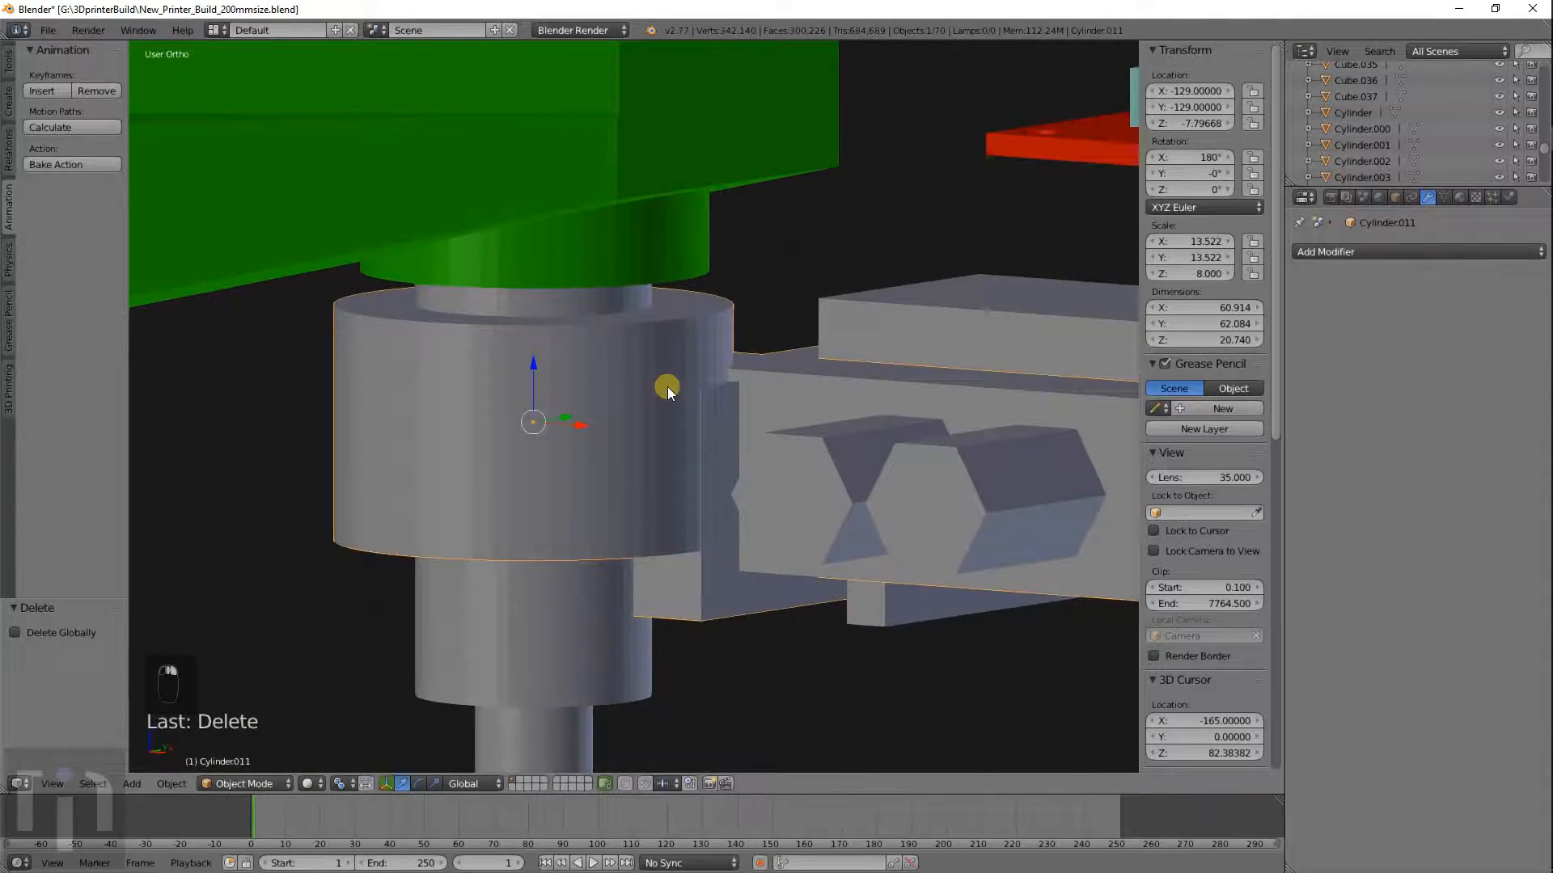
Snap the 3D cursor to the selected bearing holder in front wireframe view.
key("KP_1")
key("z")
key("shift+s")
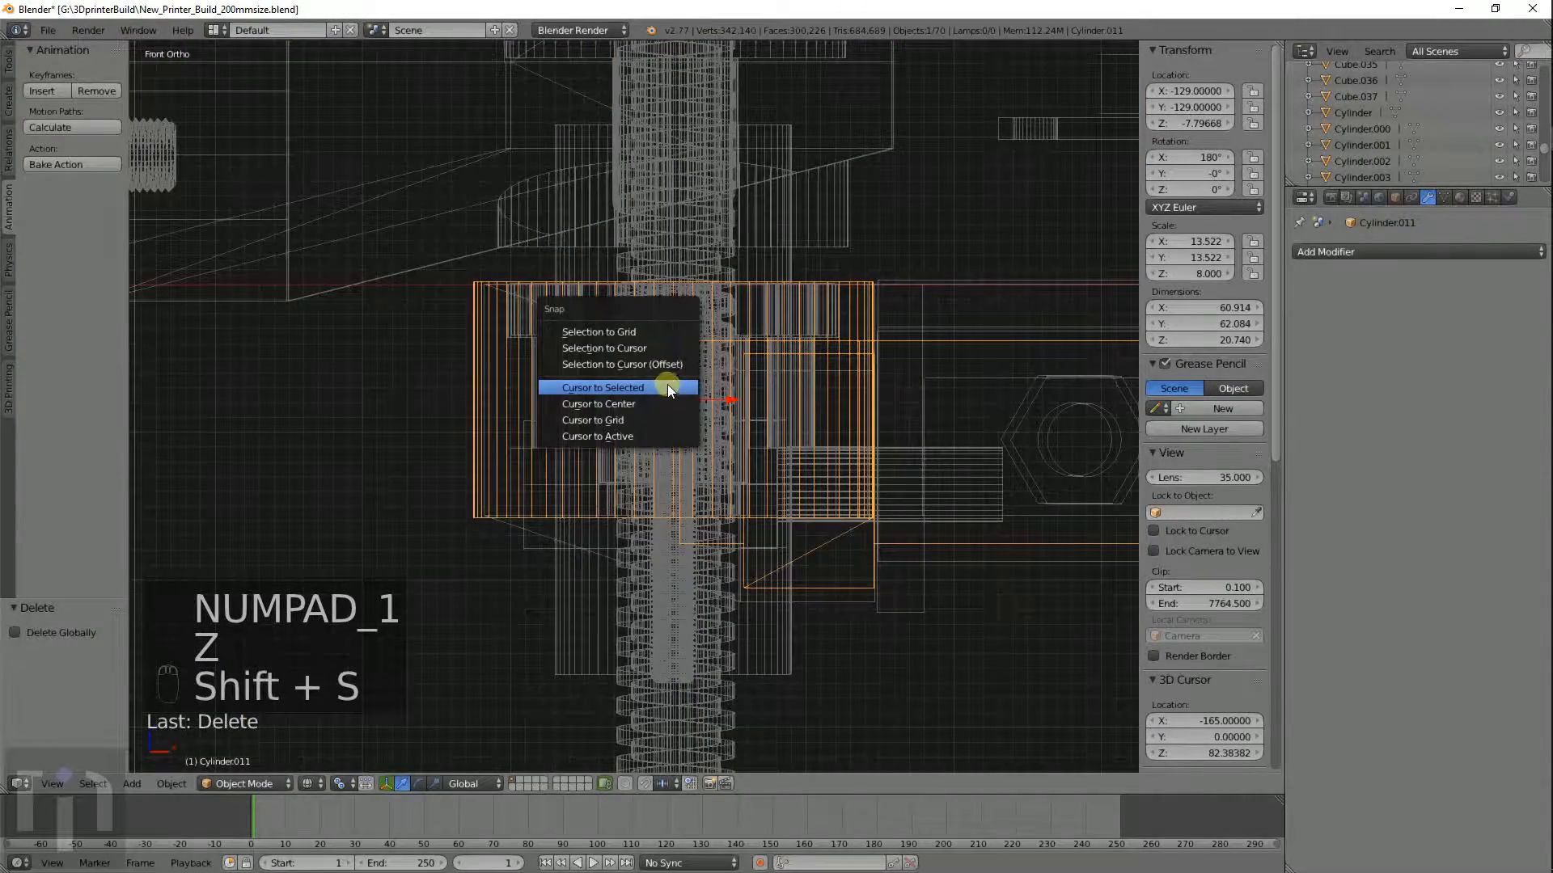
left_click(618, 385)
Add a cylinder at the 3D cursor and scale it uniformly to about 27.5 units, just around the holder's ring.
middle_click_drag(617, 385, 657, 434)
key("shift+a")
mouse_move(657, 433)
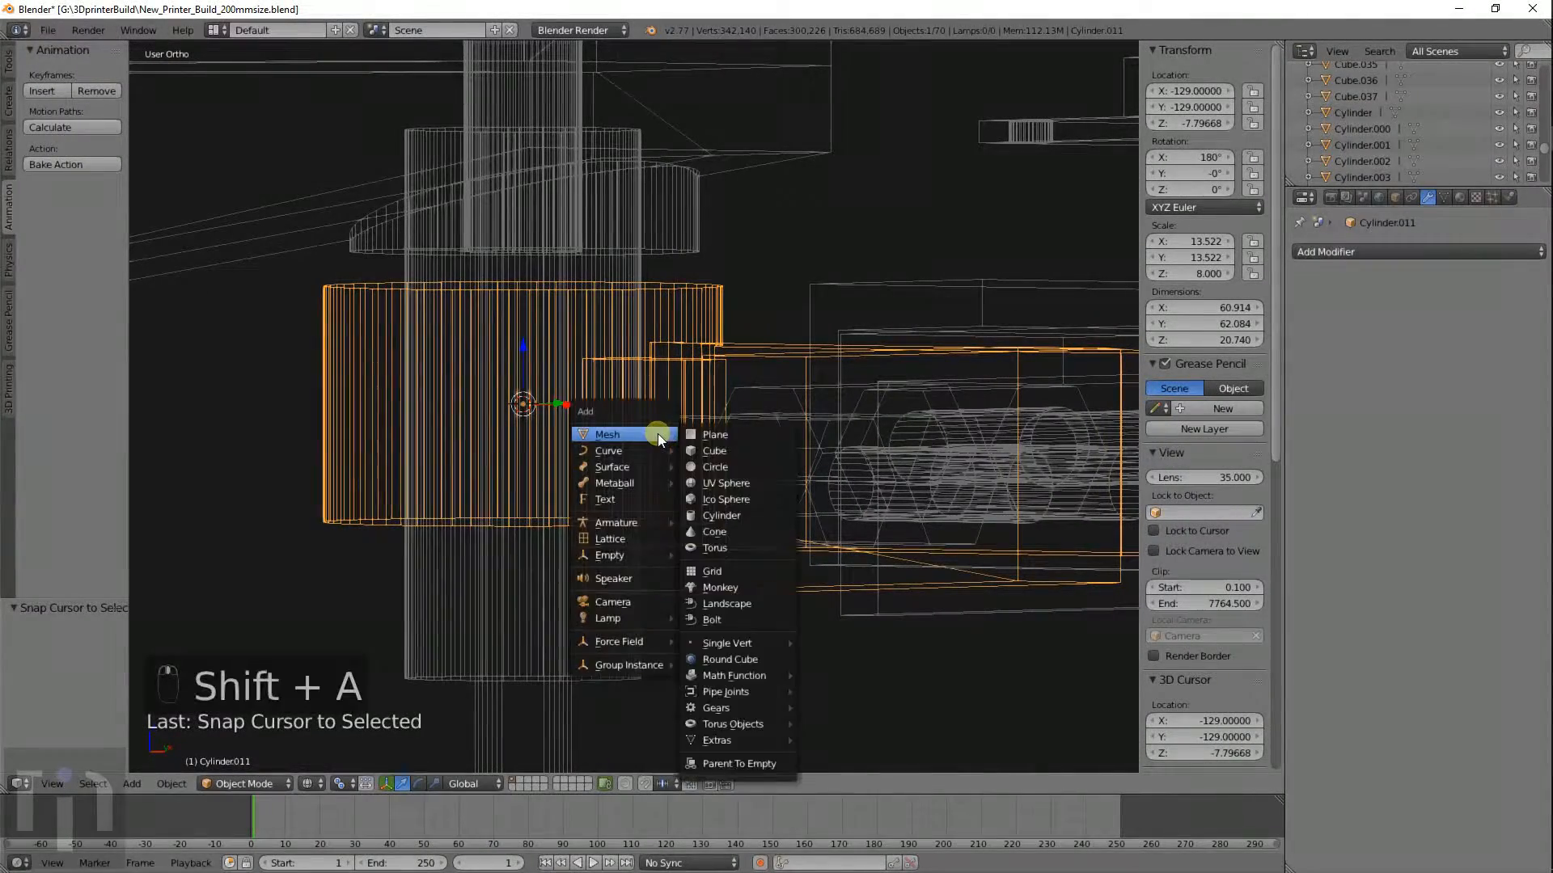
left_click(714, 513)
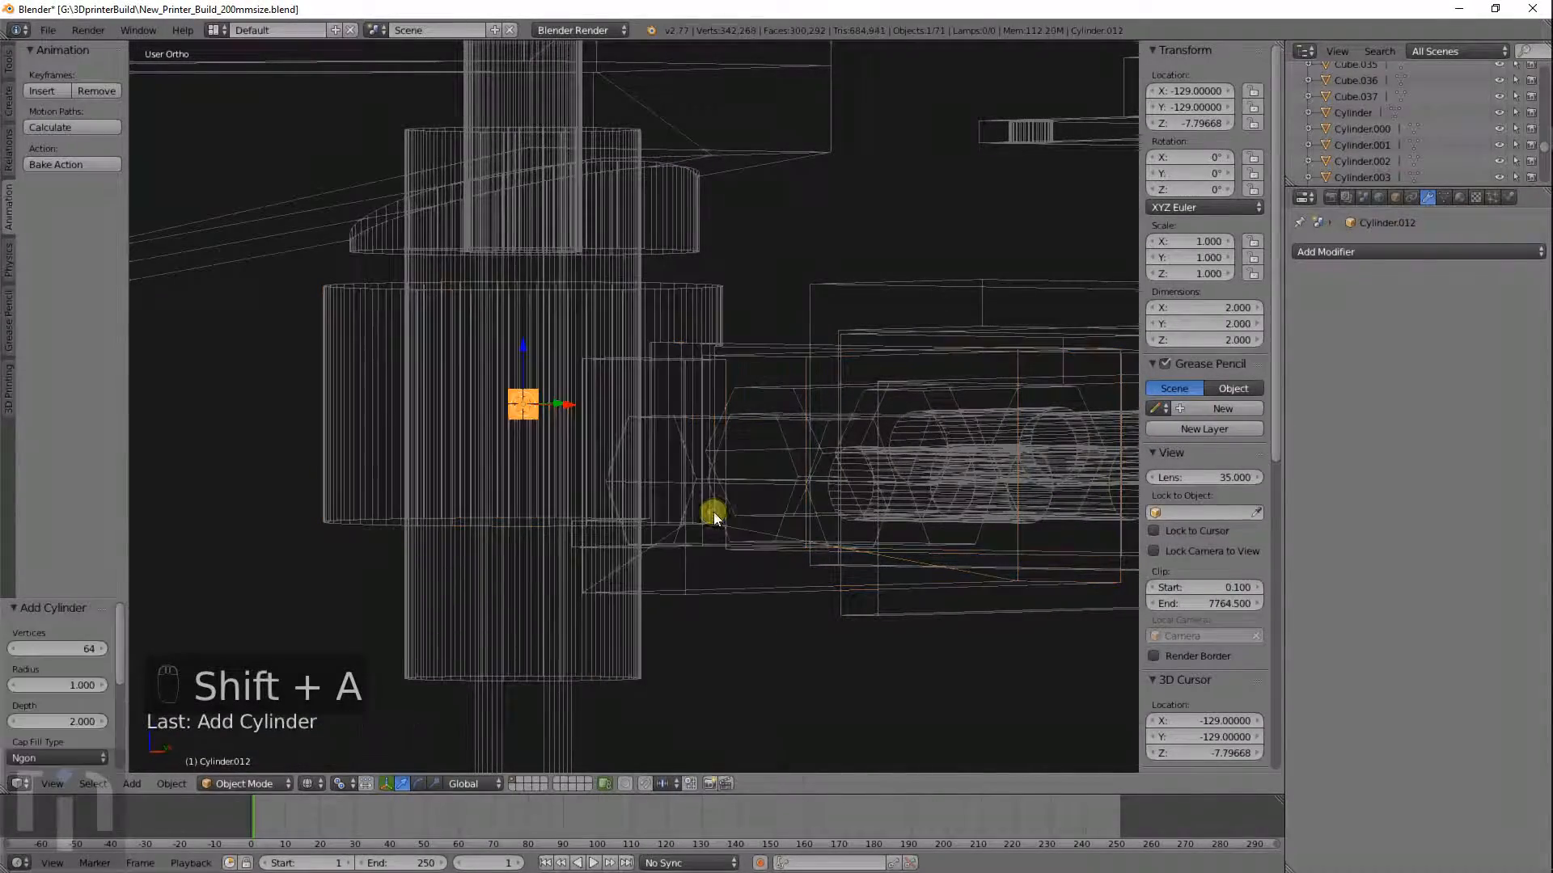
key("s")
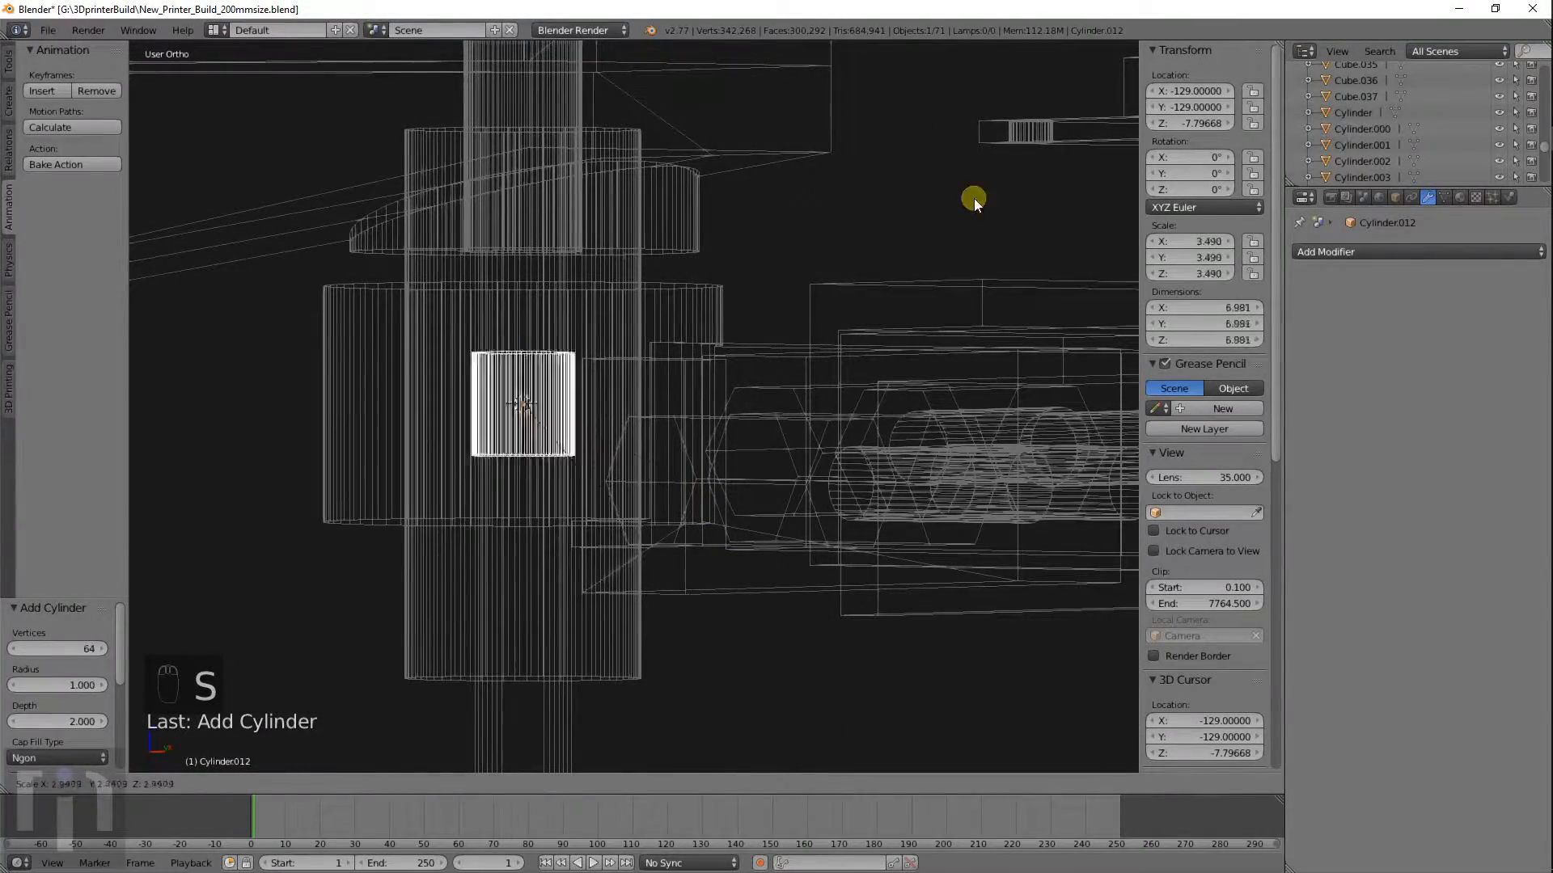
left_click(675, 597)
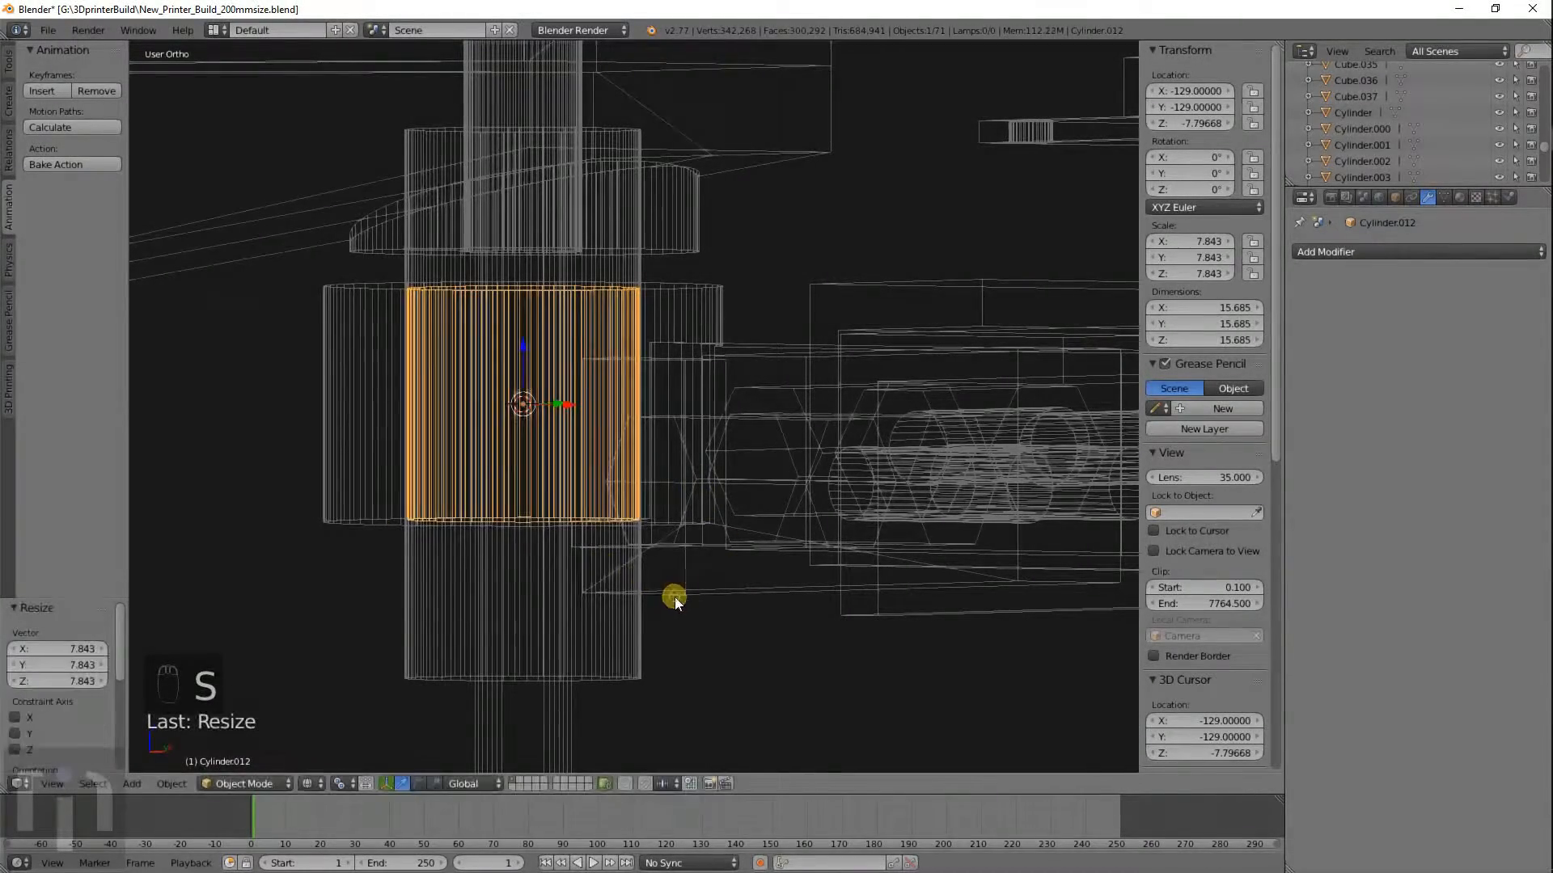
key("KP_7")
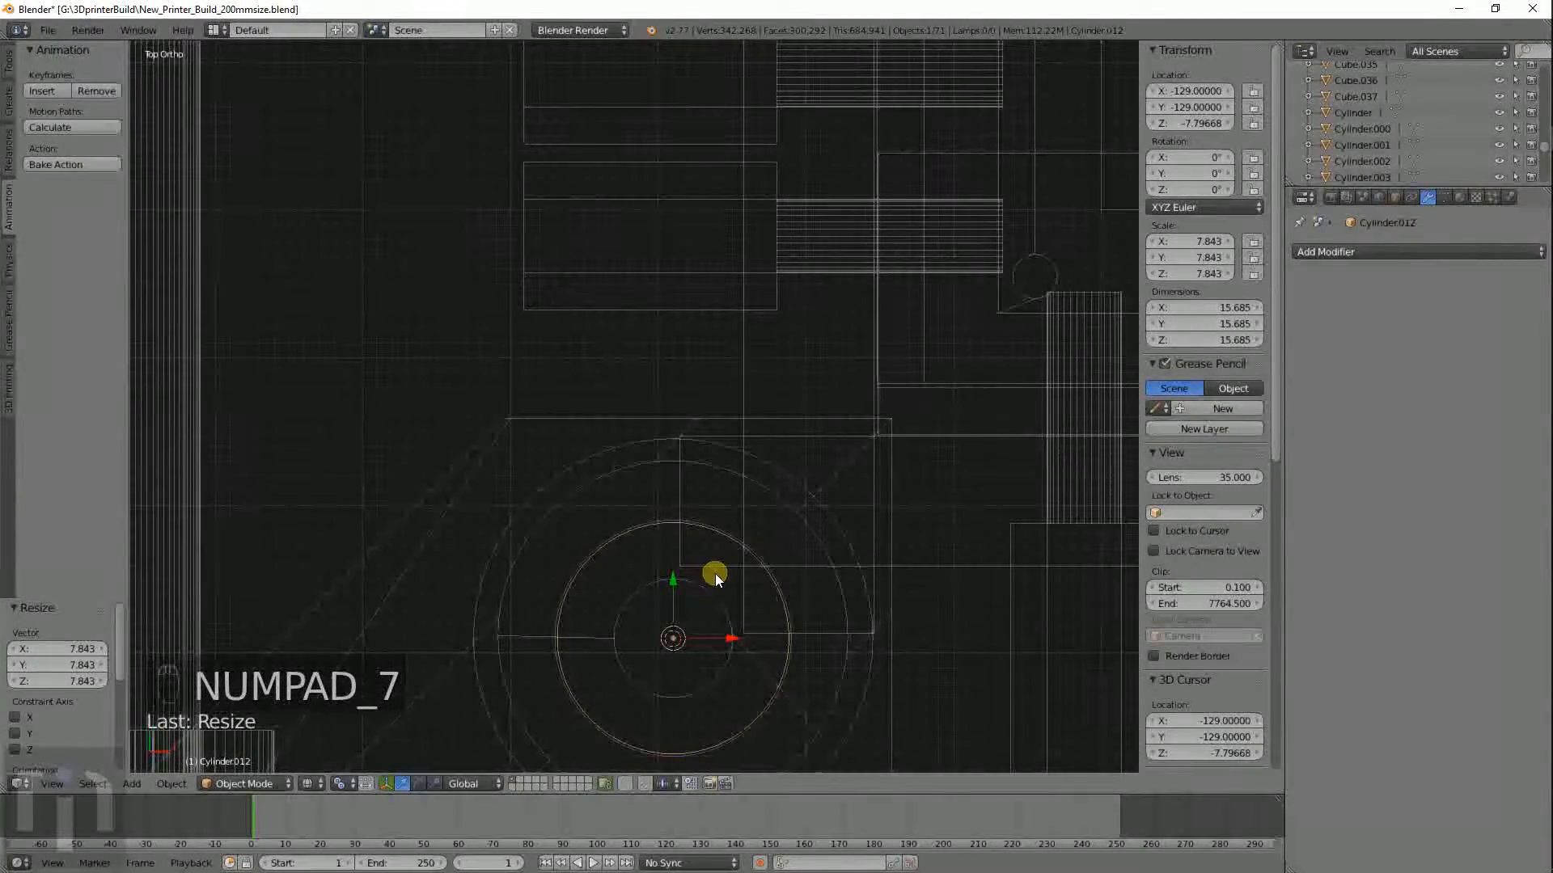
middle_click_drag(714, 574, 560, 314, "shift")
key("s")
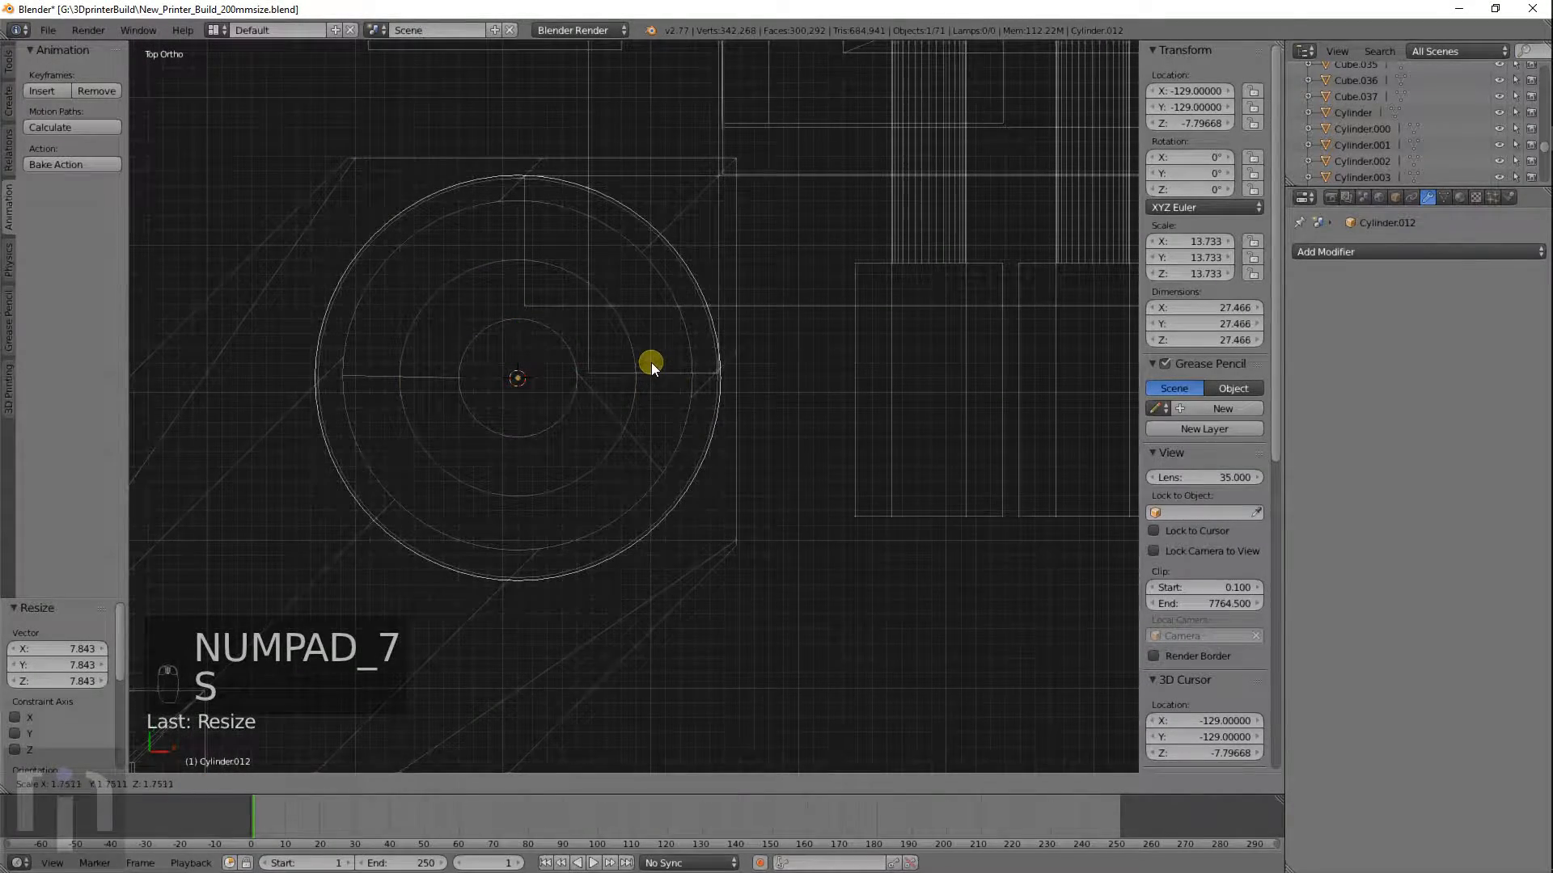
left_click(652, 363)
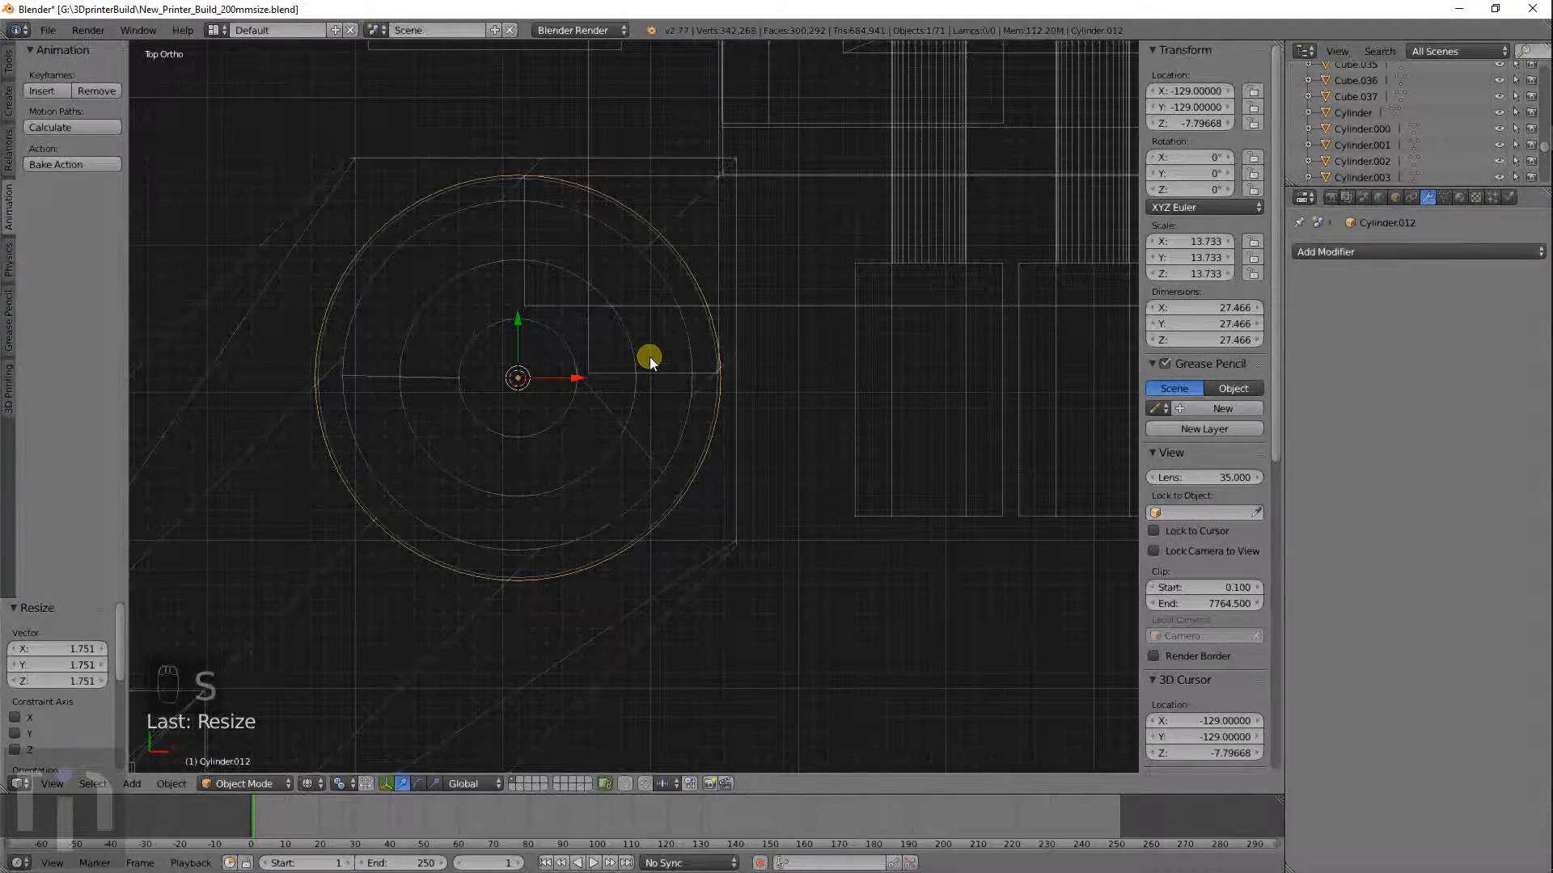
Set the new cylinder's Z dimension to 24.
key("KP_1")
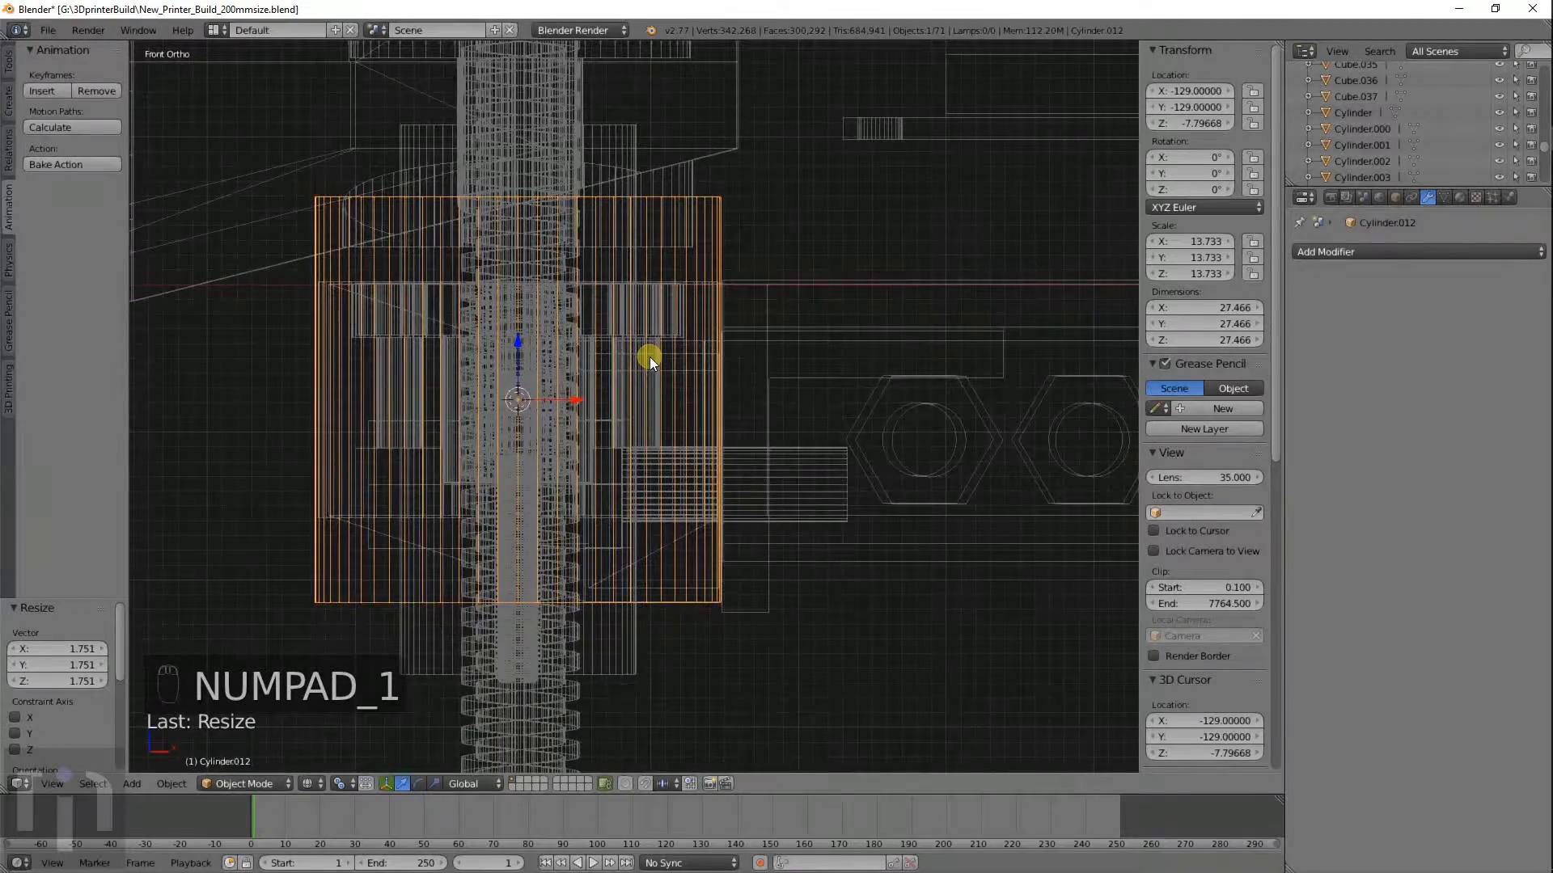
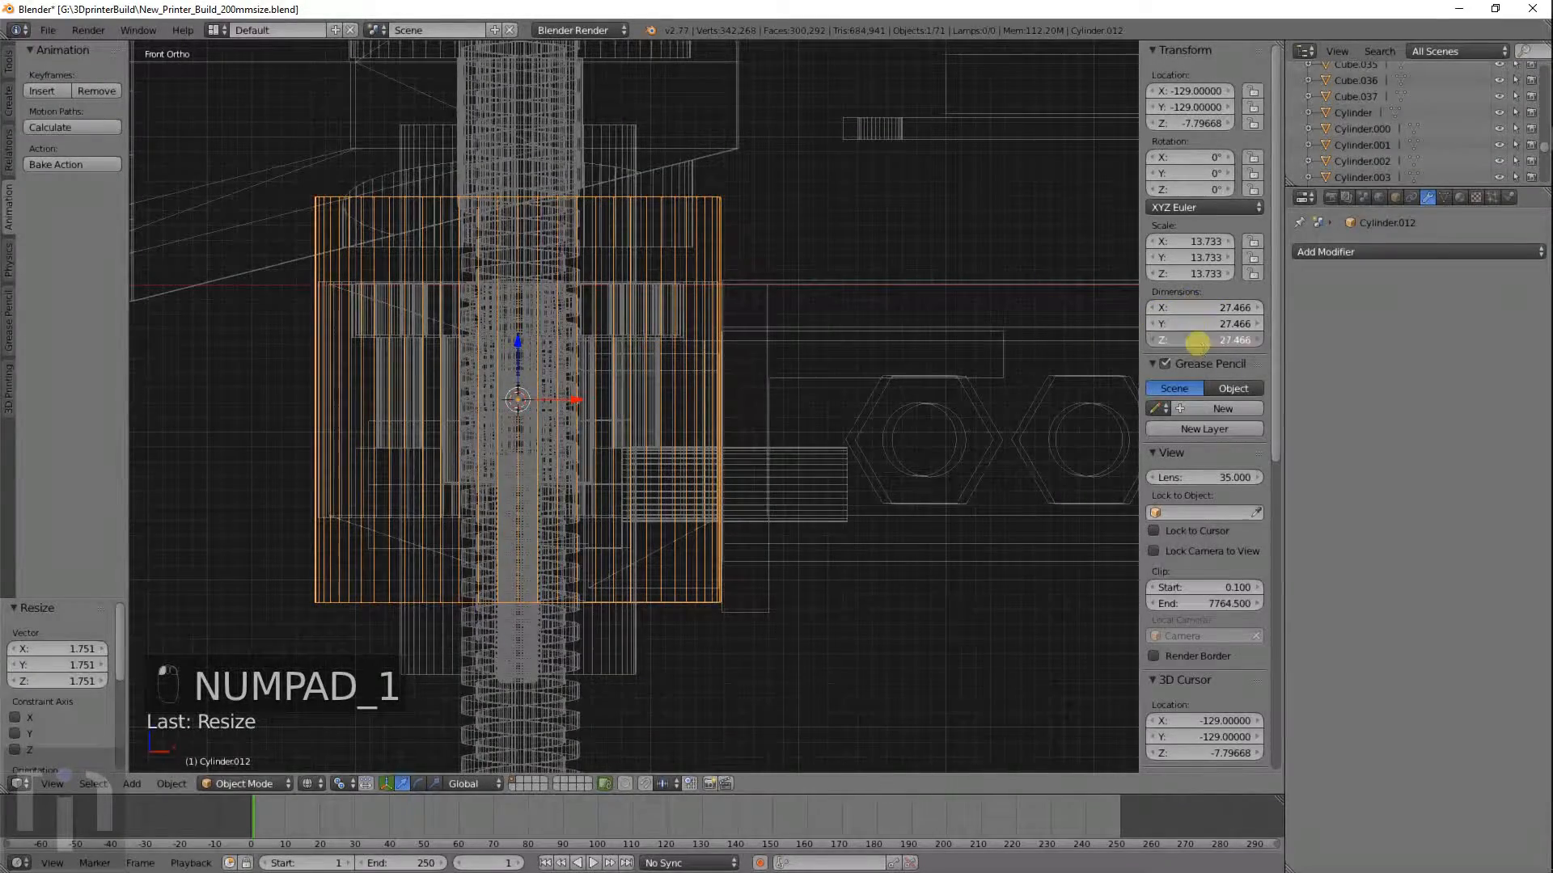
left_click(1205, 340)
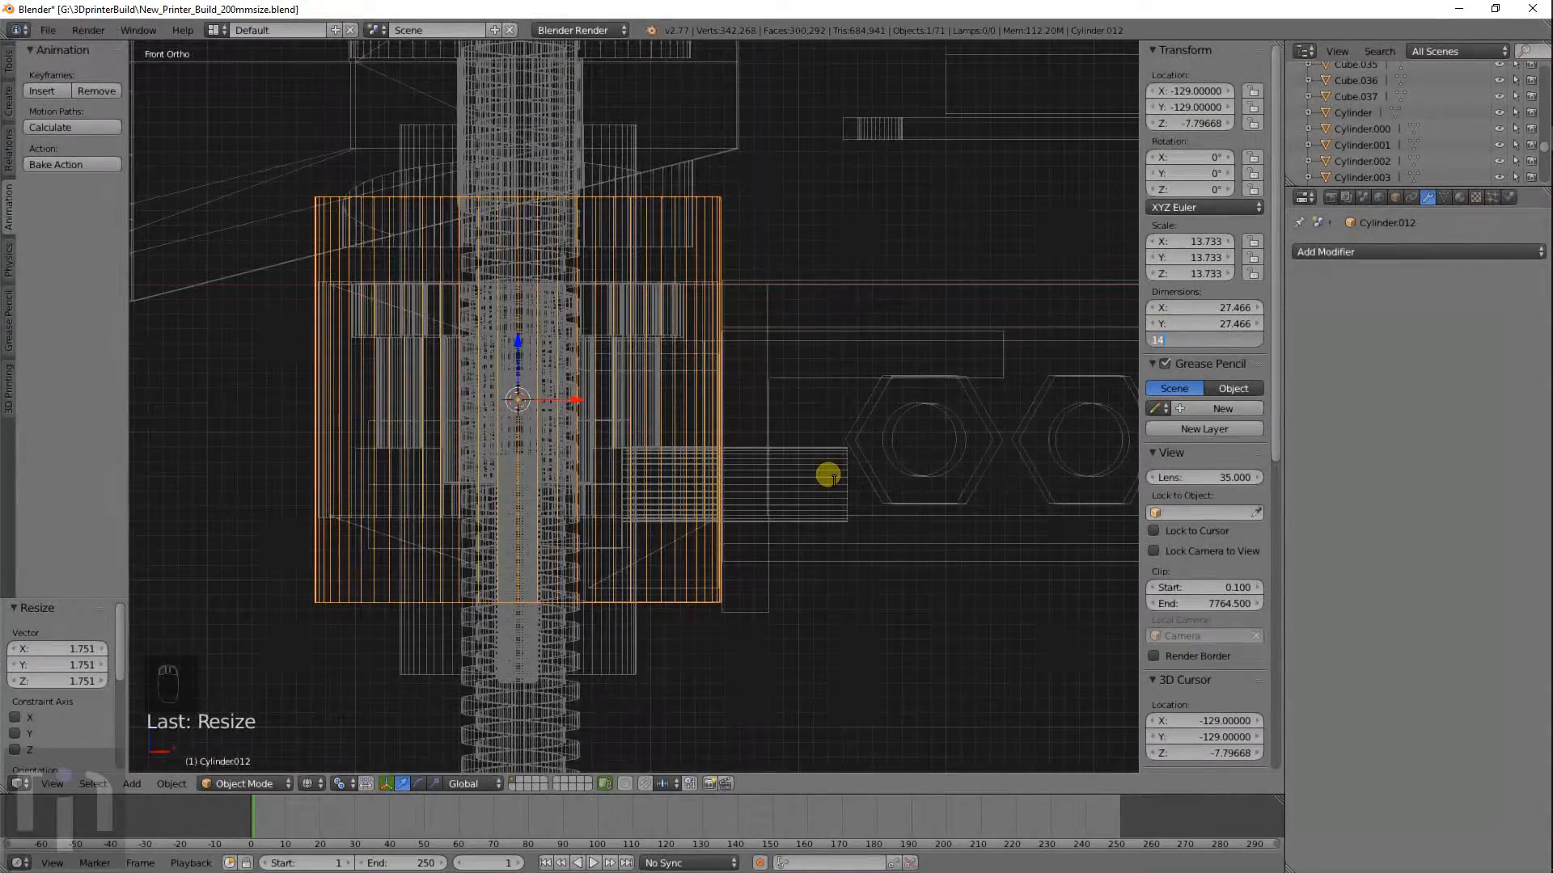
type("1")
key("BackSpace")
type("24")
key("Return")
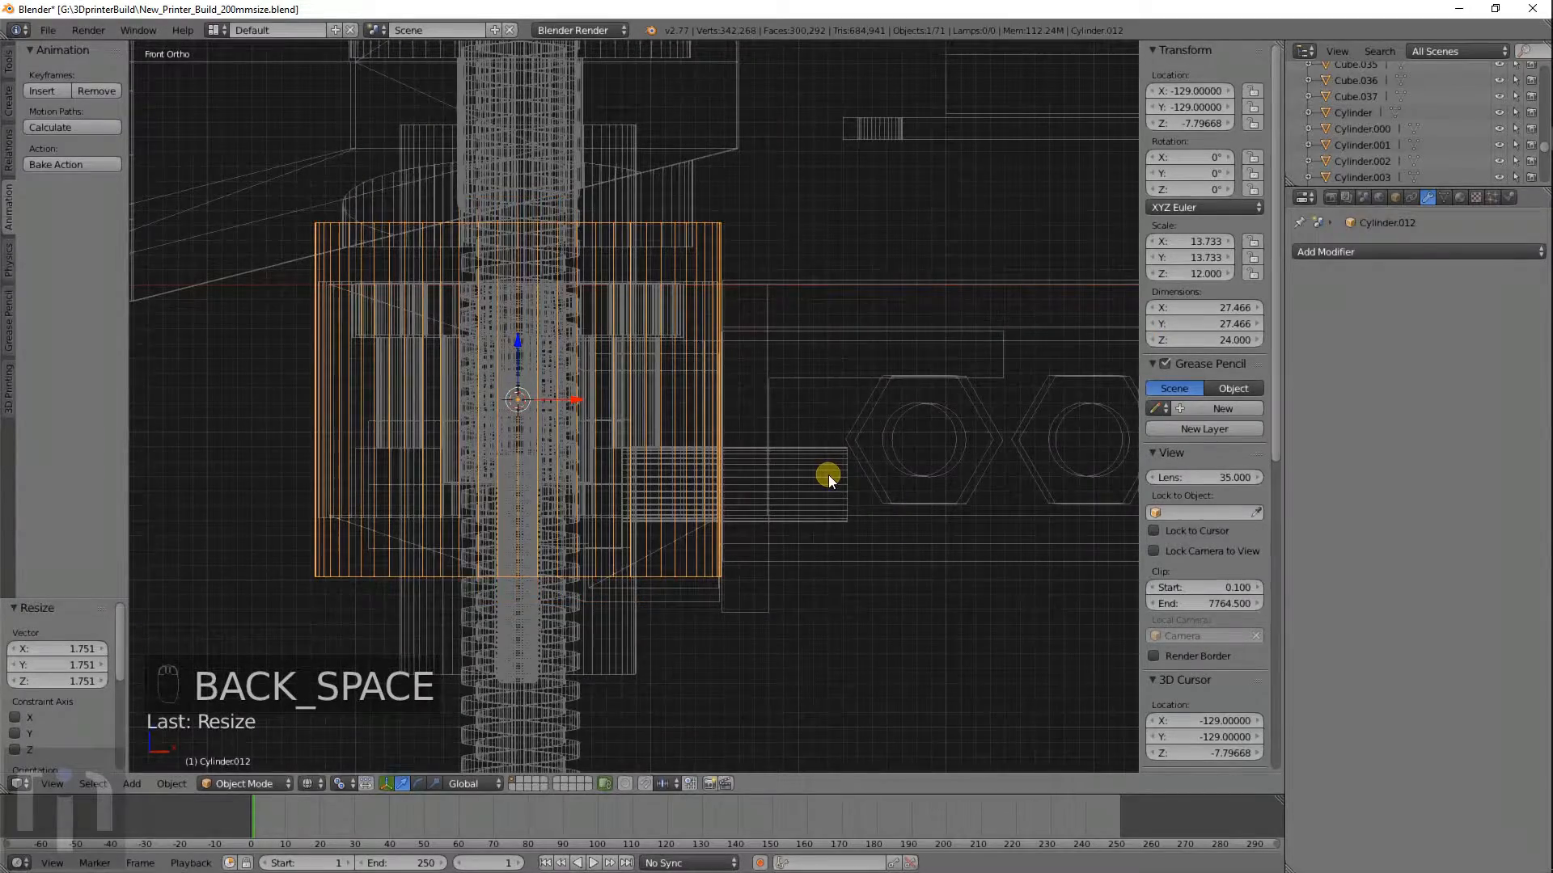
Lower the new cylinder about 3.7 units along Z so its top edge lines up with the holder's ring.
key("g")
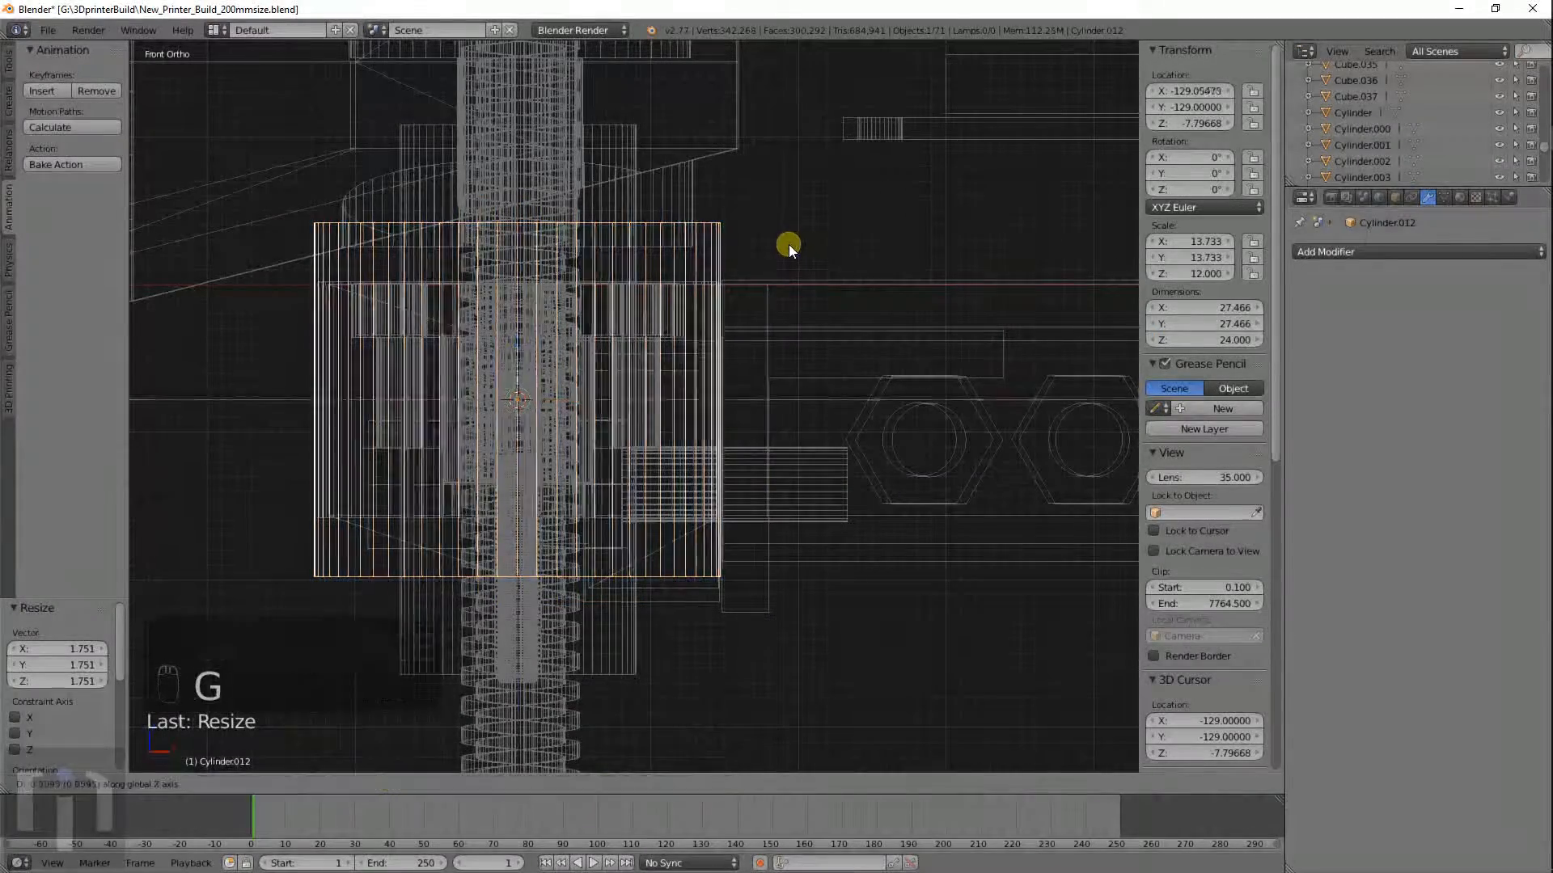
key("z")
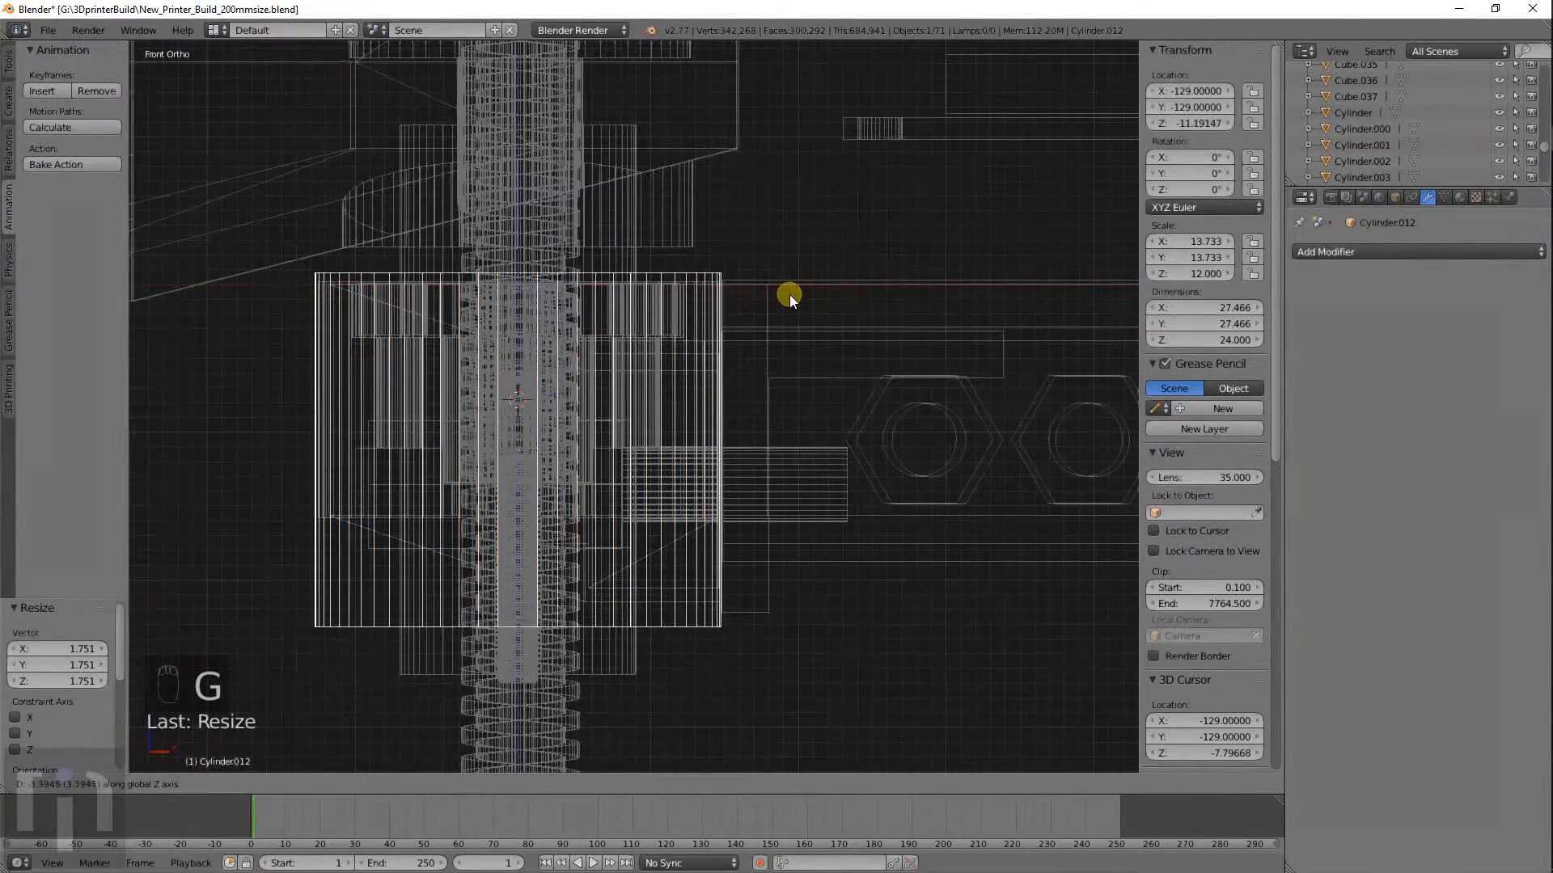
left_click(788, 299)
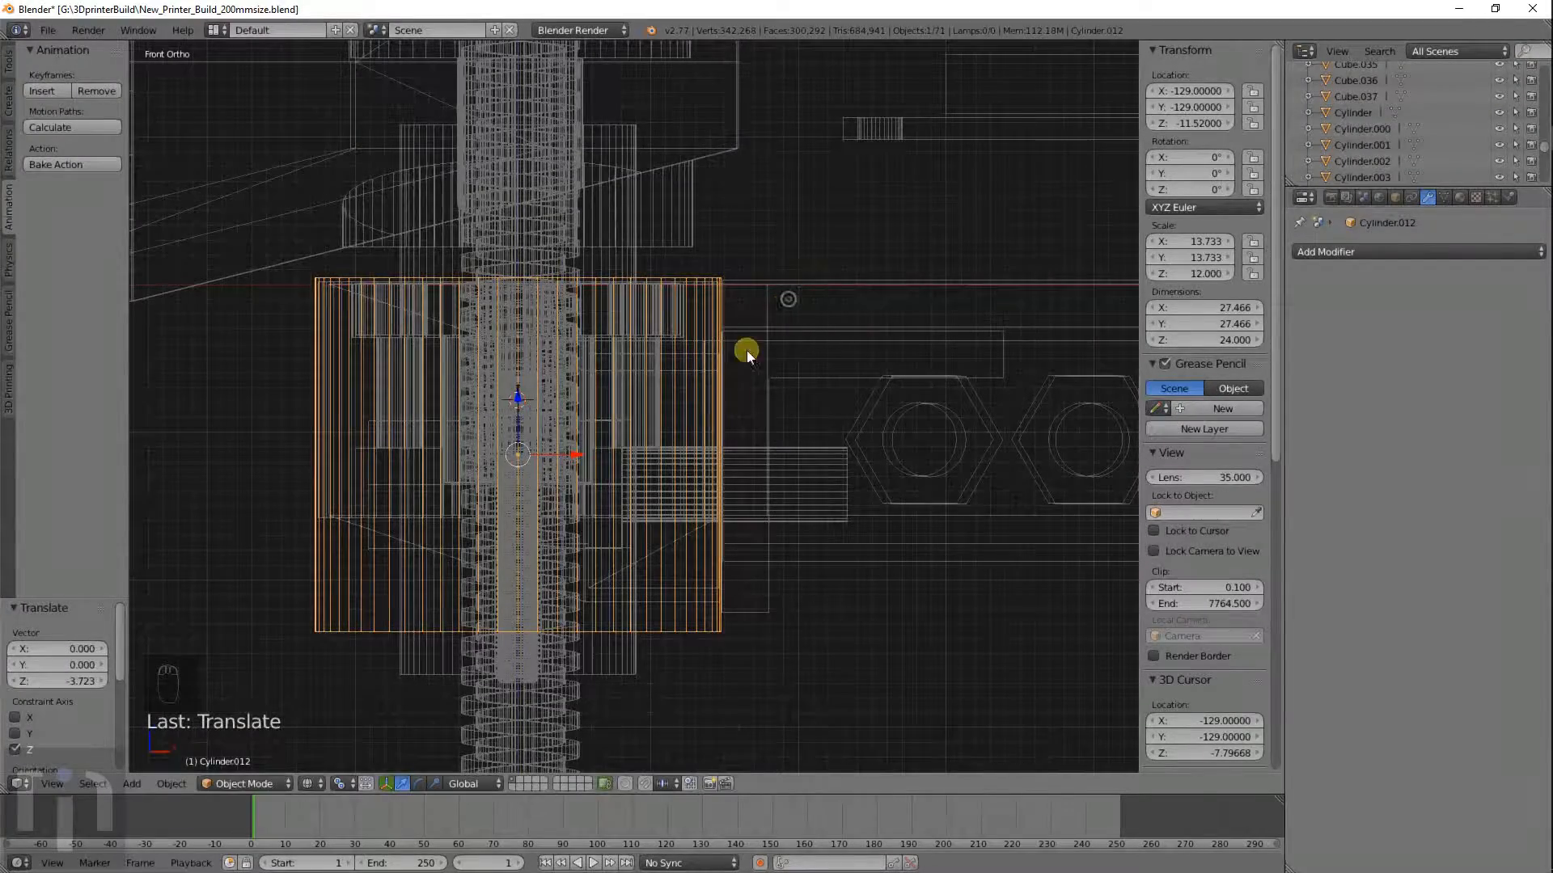
Compare the new cylinder's height with the neighbouring angle profile from a tilted view.
right_click(748, 556)
right_click(760, 586)
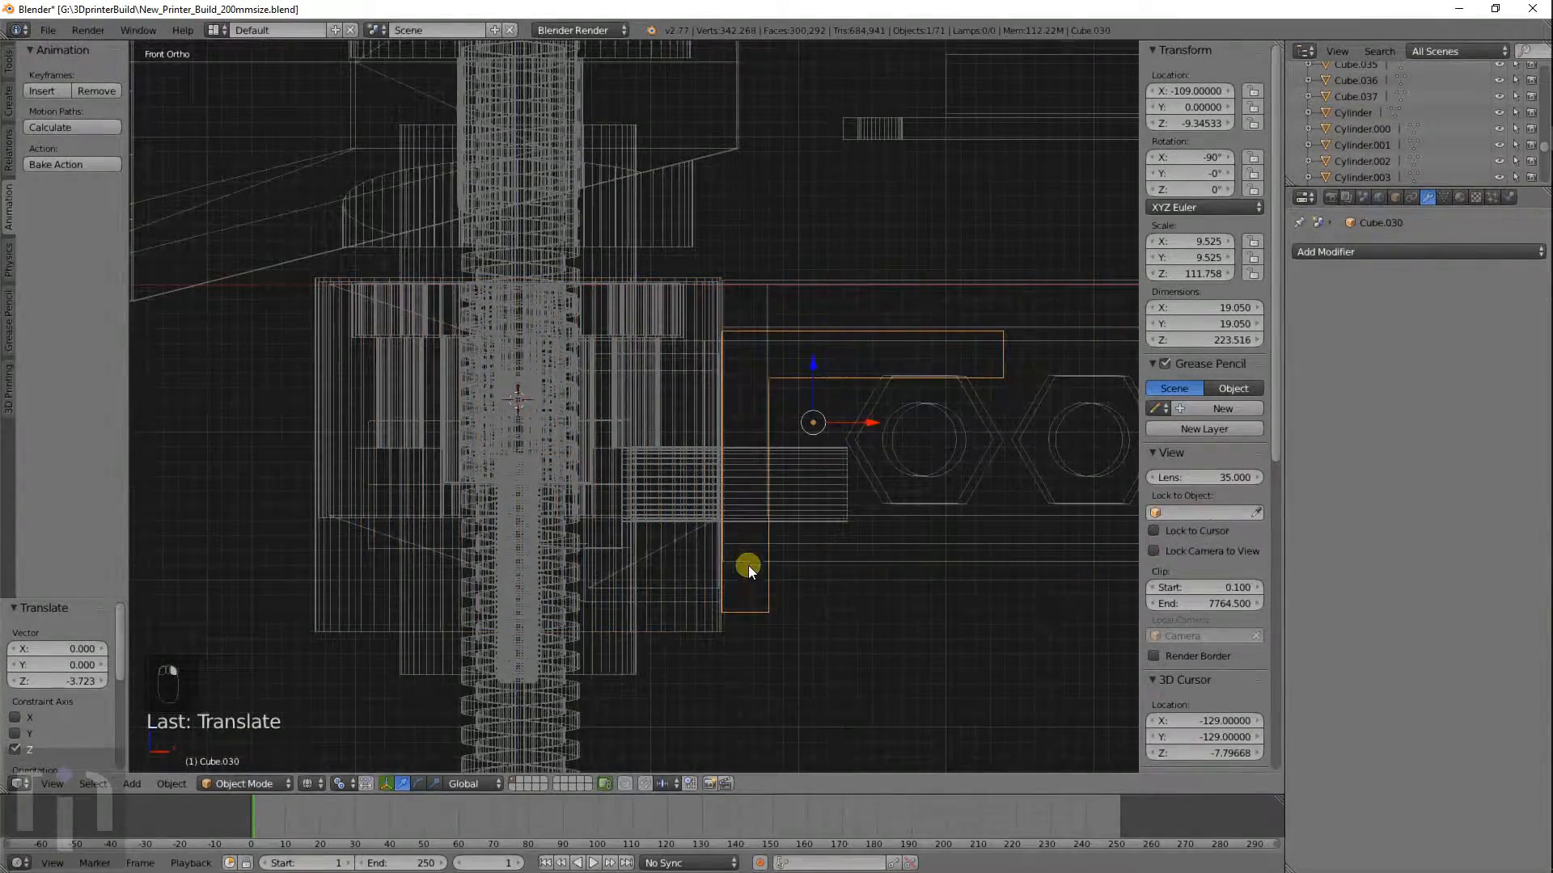
mouse_move(748, 565)
middle_mouse_down()
mouse_move(710, 594)
mouse_move(673, 493)
middle_mouse_up()
key("z")
key("z")
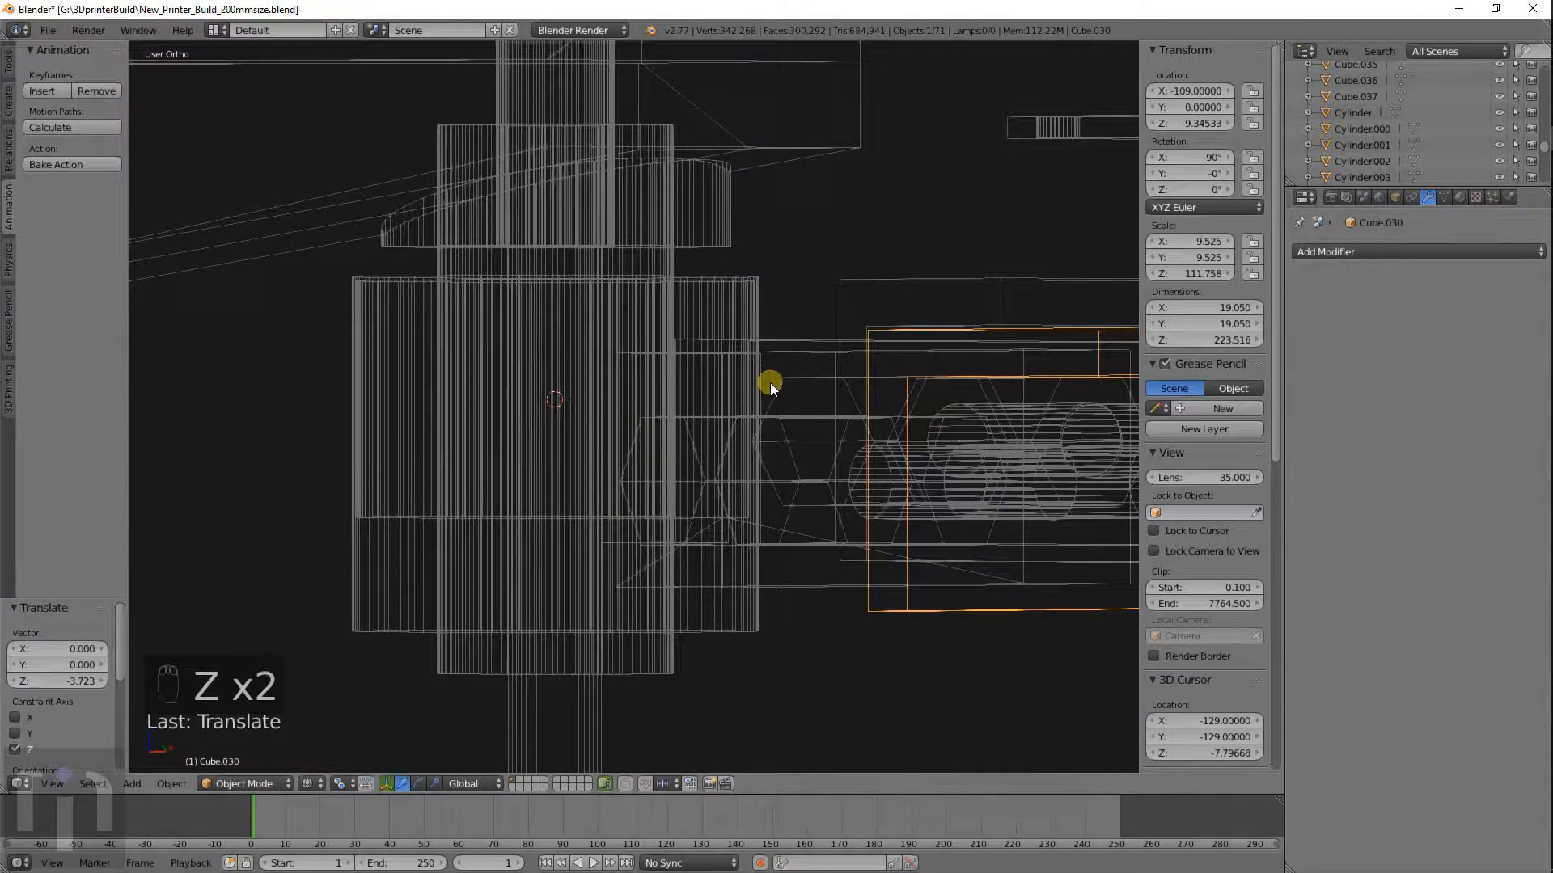
Add a Boolean modifier with the Union operation to the bearing holder.
right_click(435, 332)
right_click(435, 332)
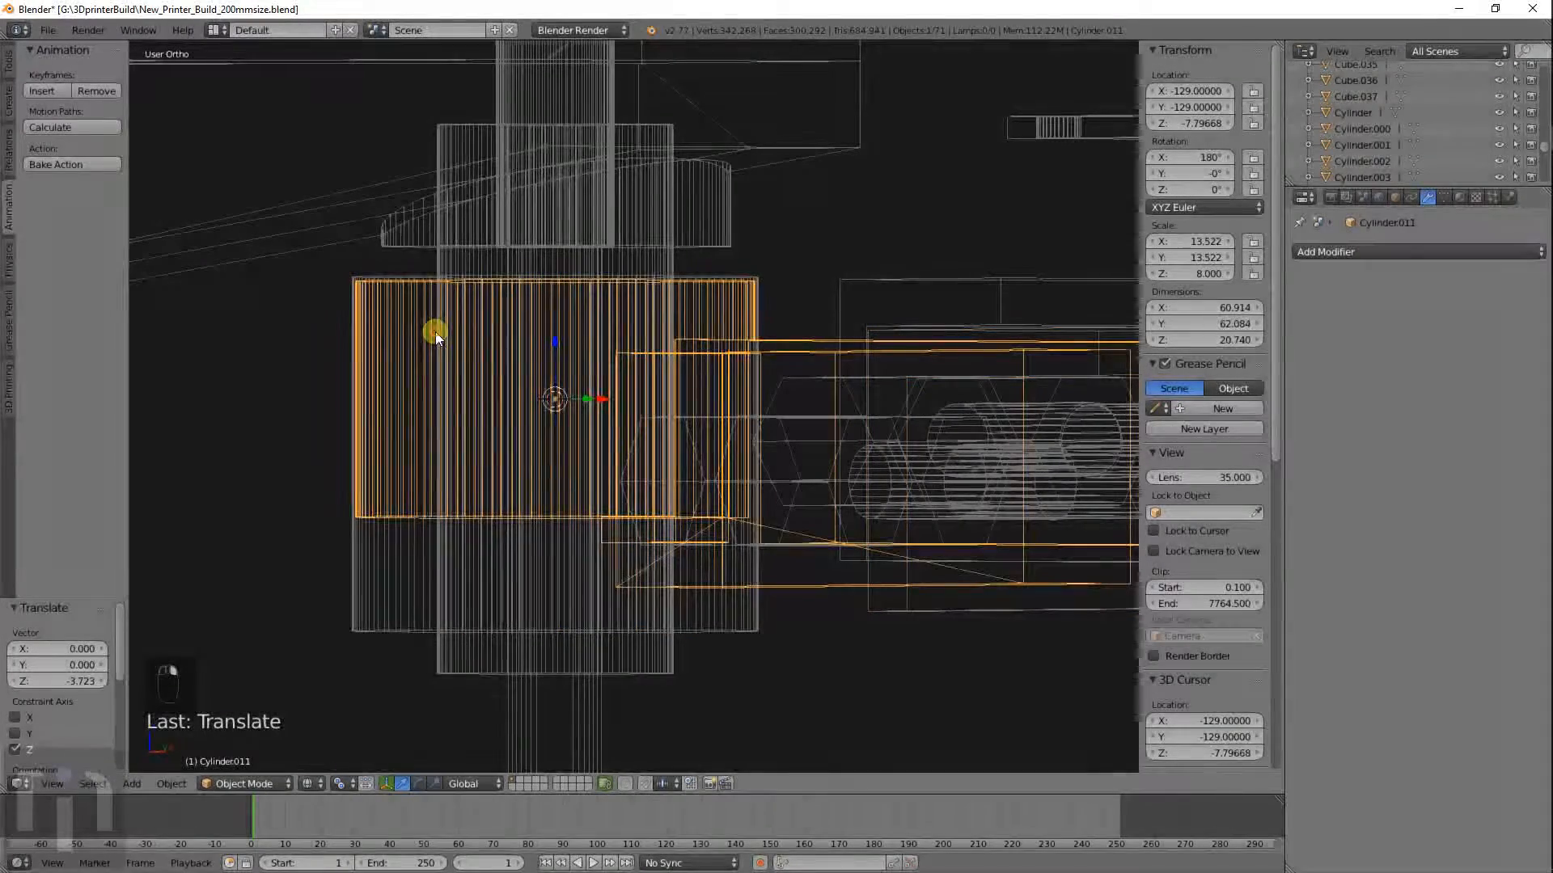
left_click(1351, 251)
left_click(1241, 323)
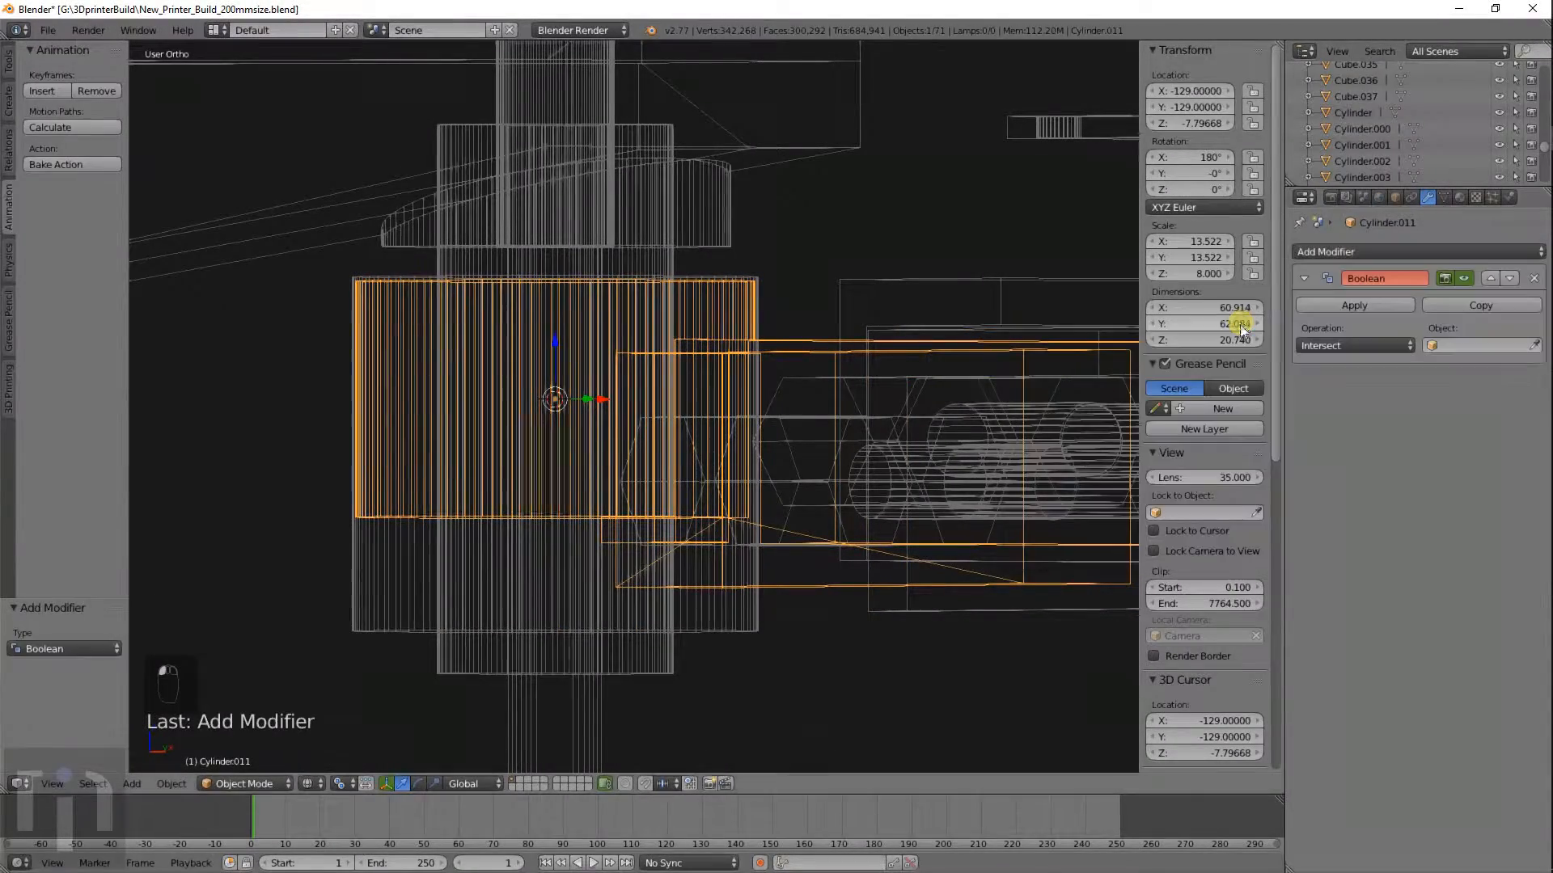
left_click(1347, 346)
left_click(1334, 301)
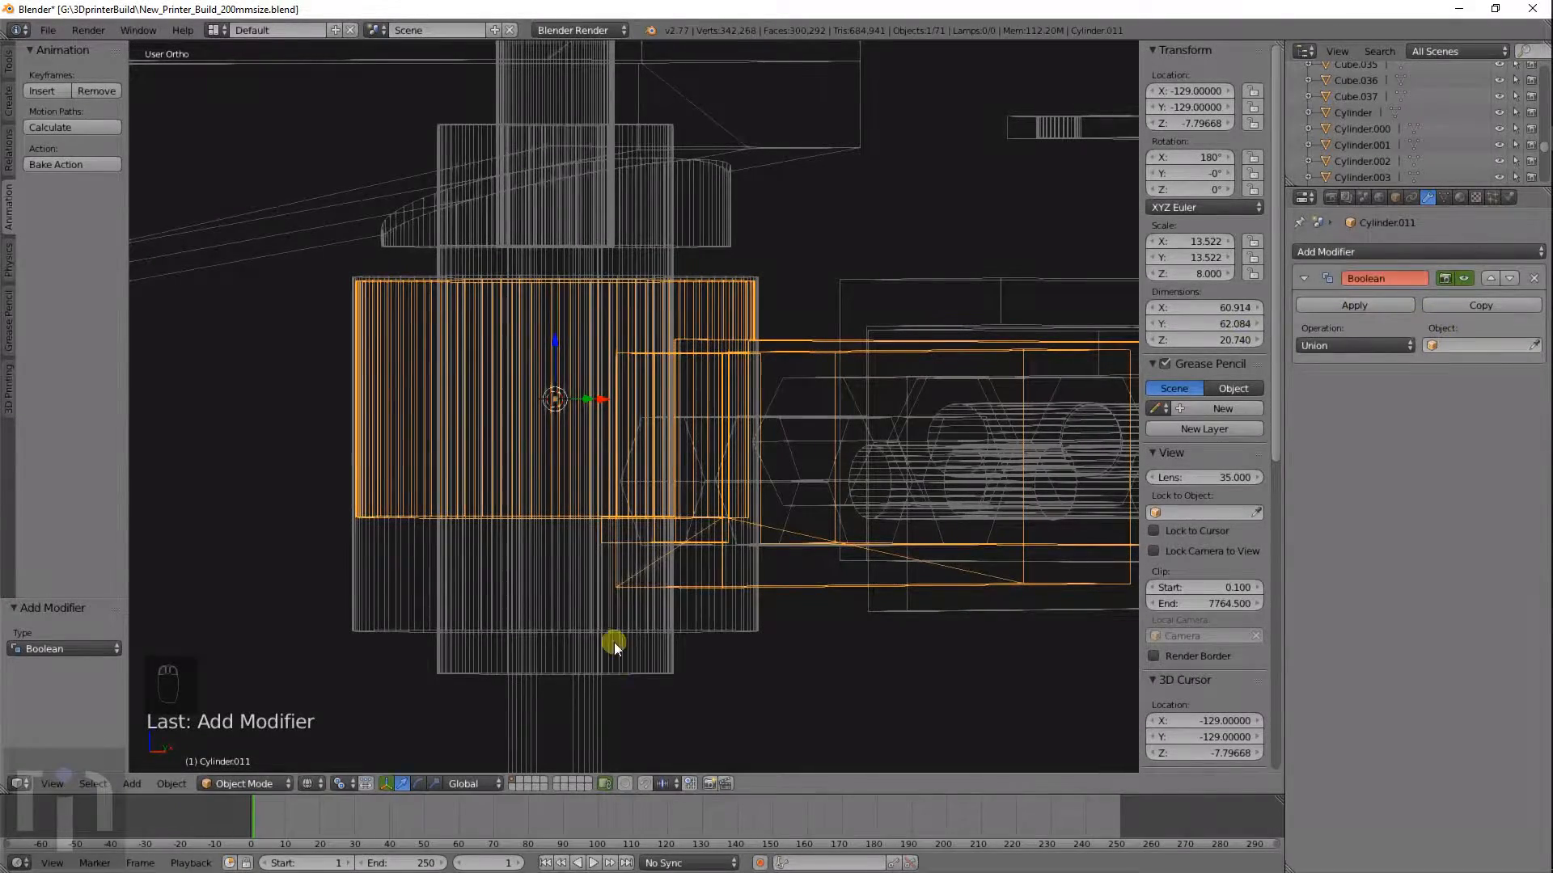
Use Cylinder.012 as the Boolean object on the bearing holder and apply the modifier.
right_click(683, 624)
scroll(1356, 162, "down", 5)
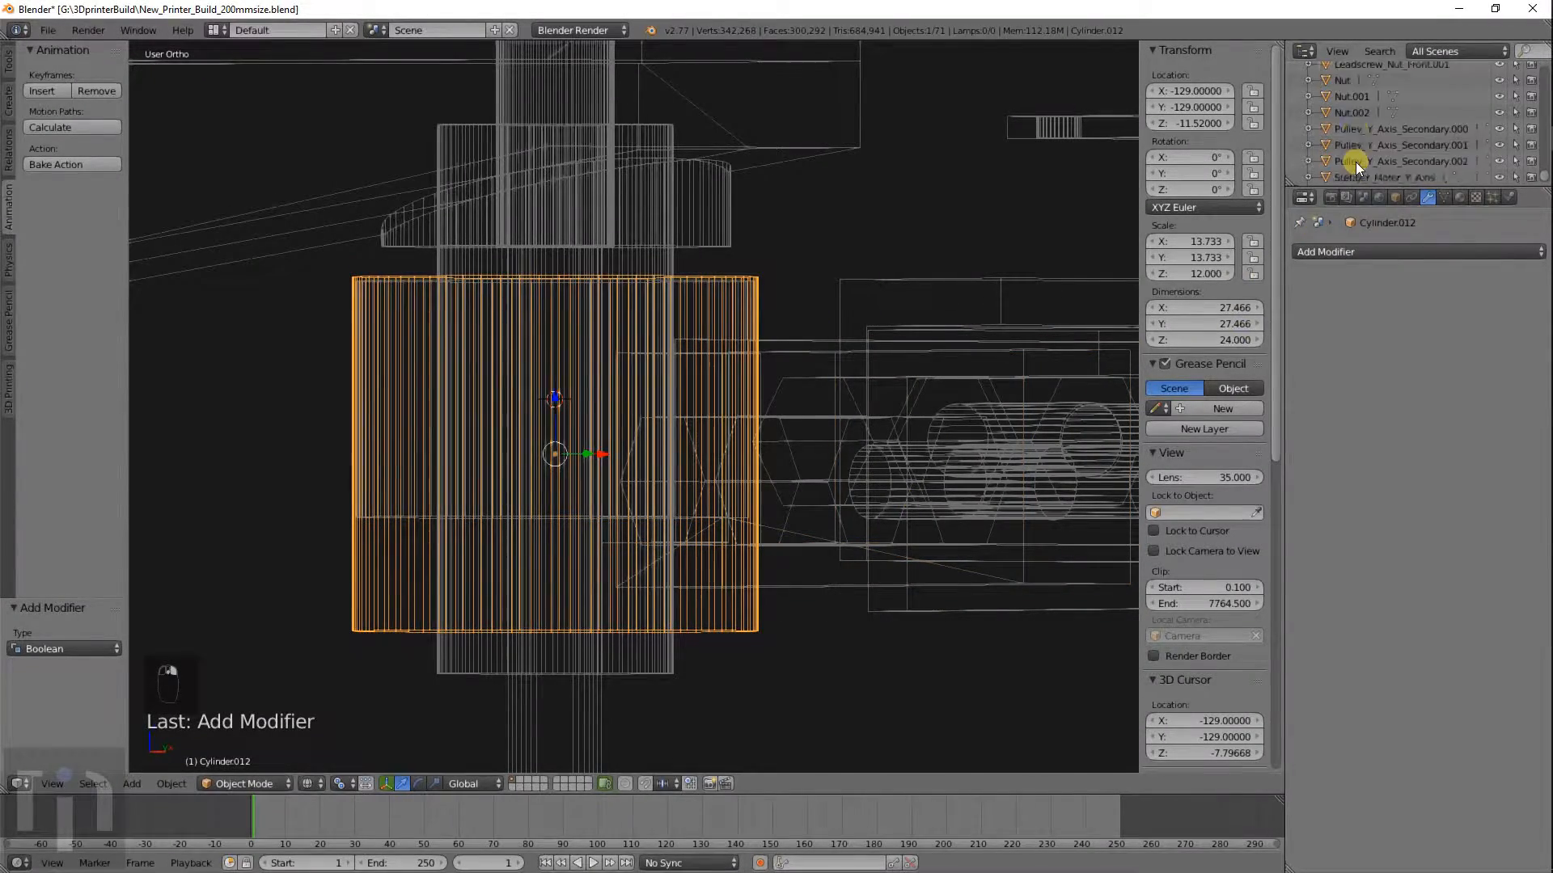
right_click(783, 584)
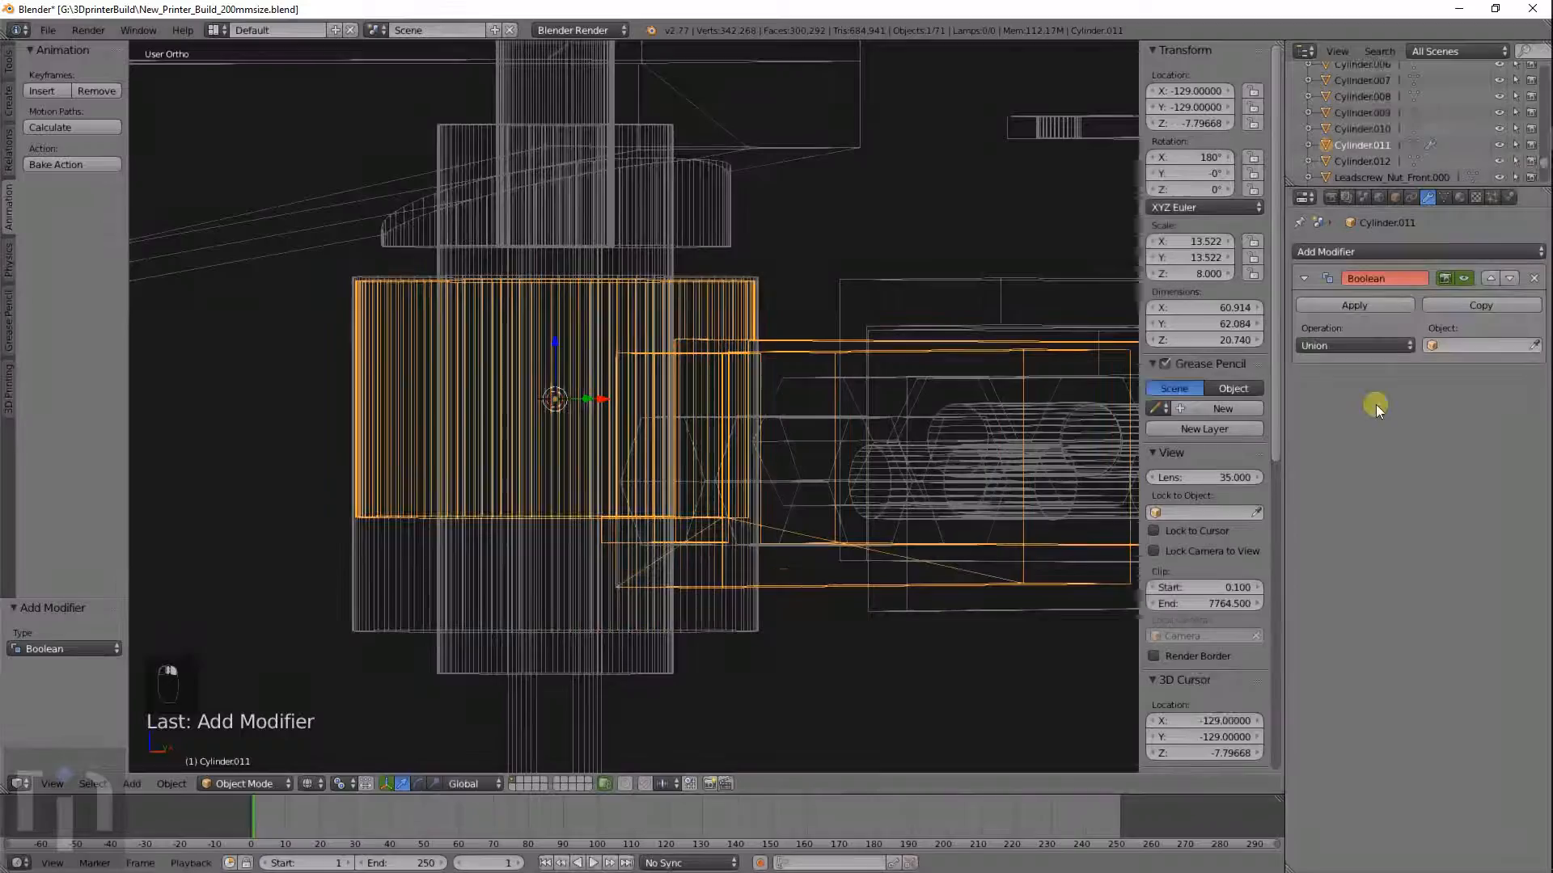
left_click(1439, 346)
scroll(1442, 485, "down", 11)
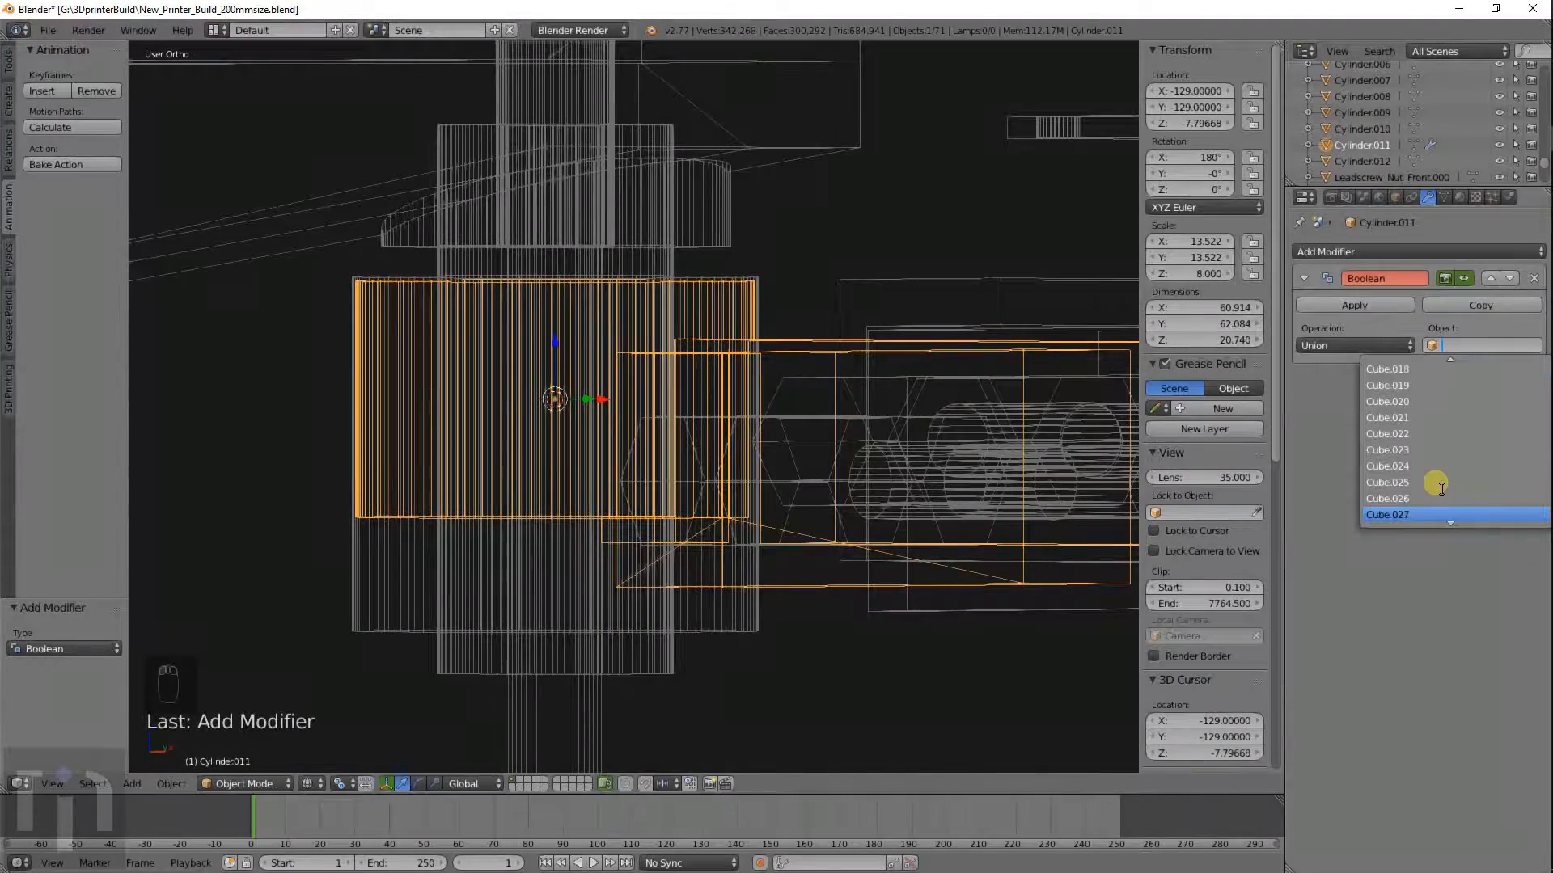
scroll(1432, 481, "down", 10)
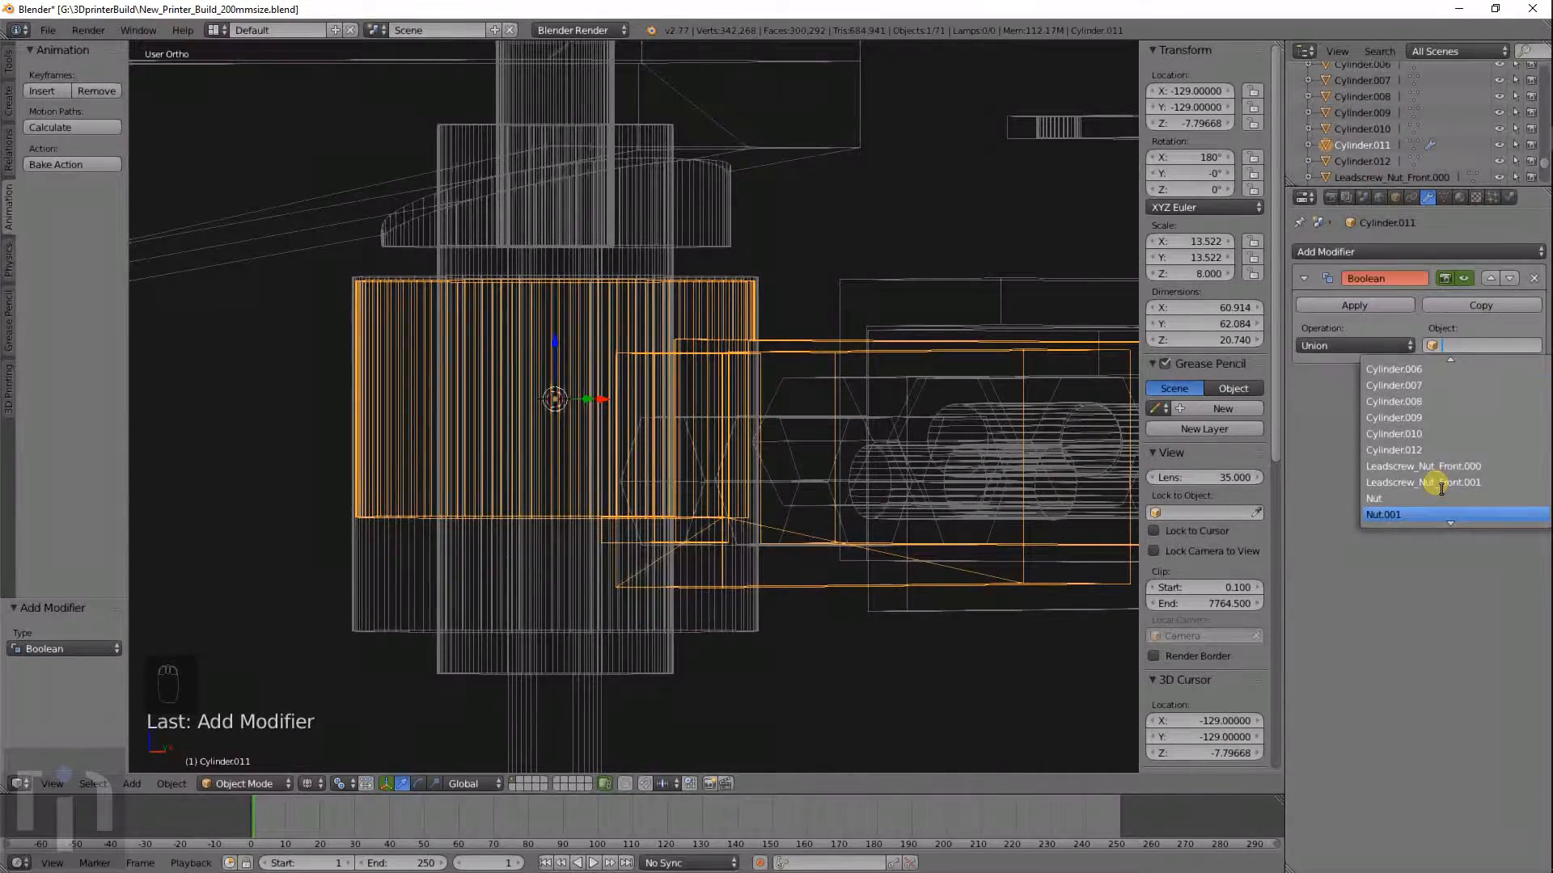
left_click(1385, 458)
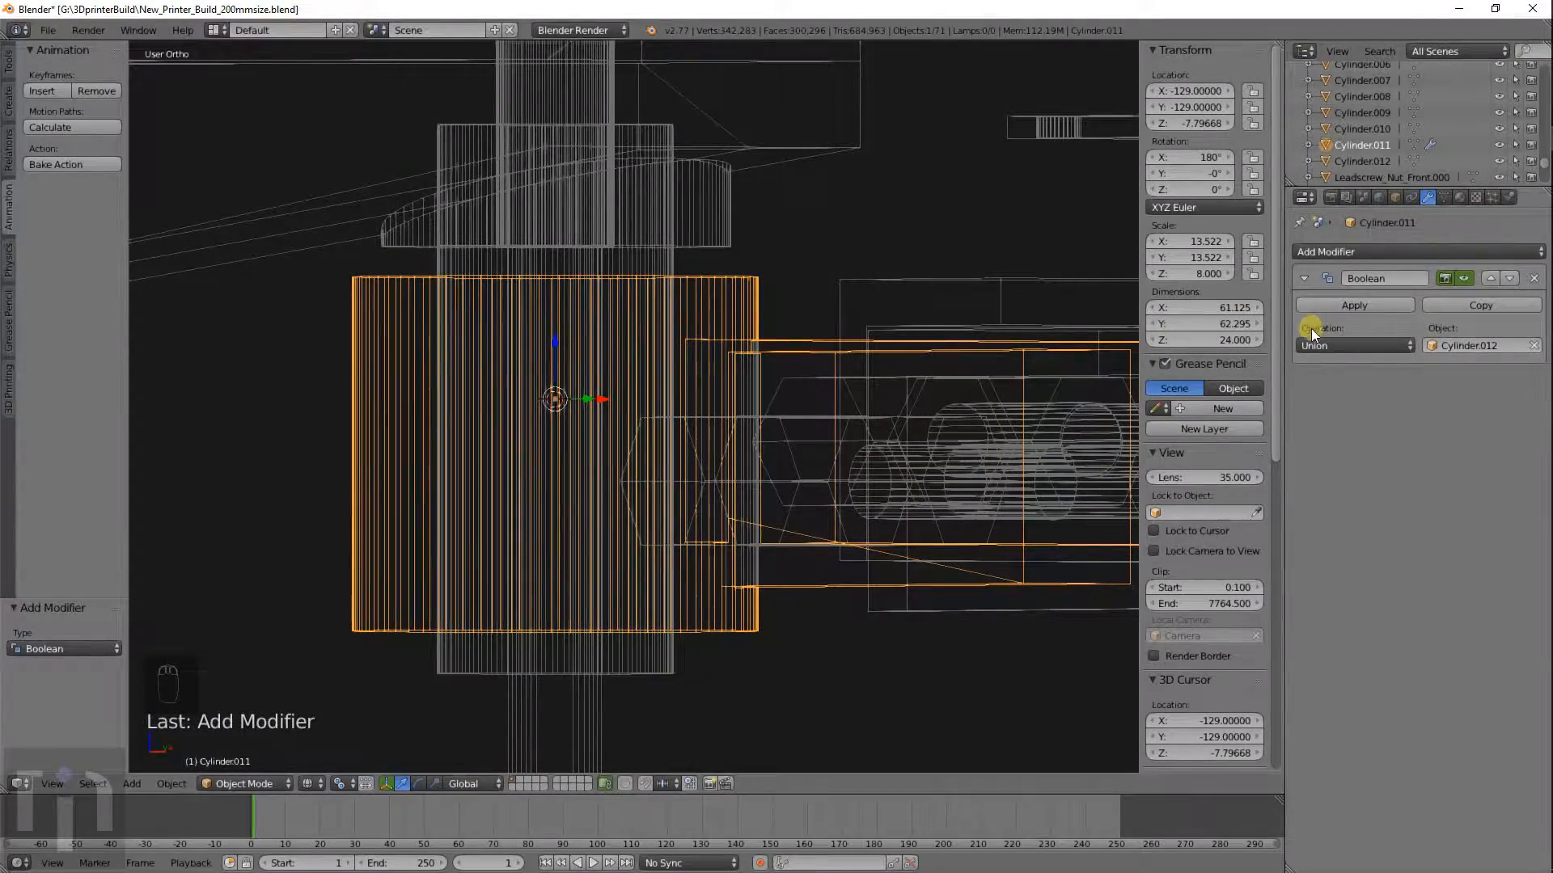
left_click(1338, 308)
Delete the leftover separate cylinder, Cylinder.012.
right_click(364, 630)
key("x")
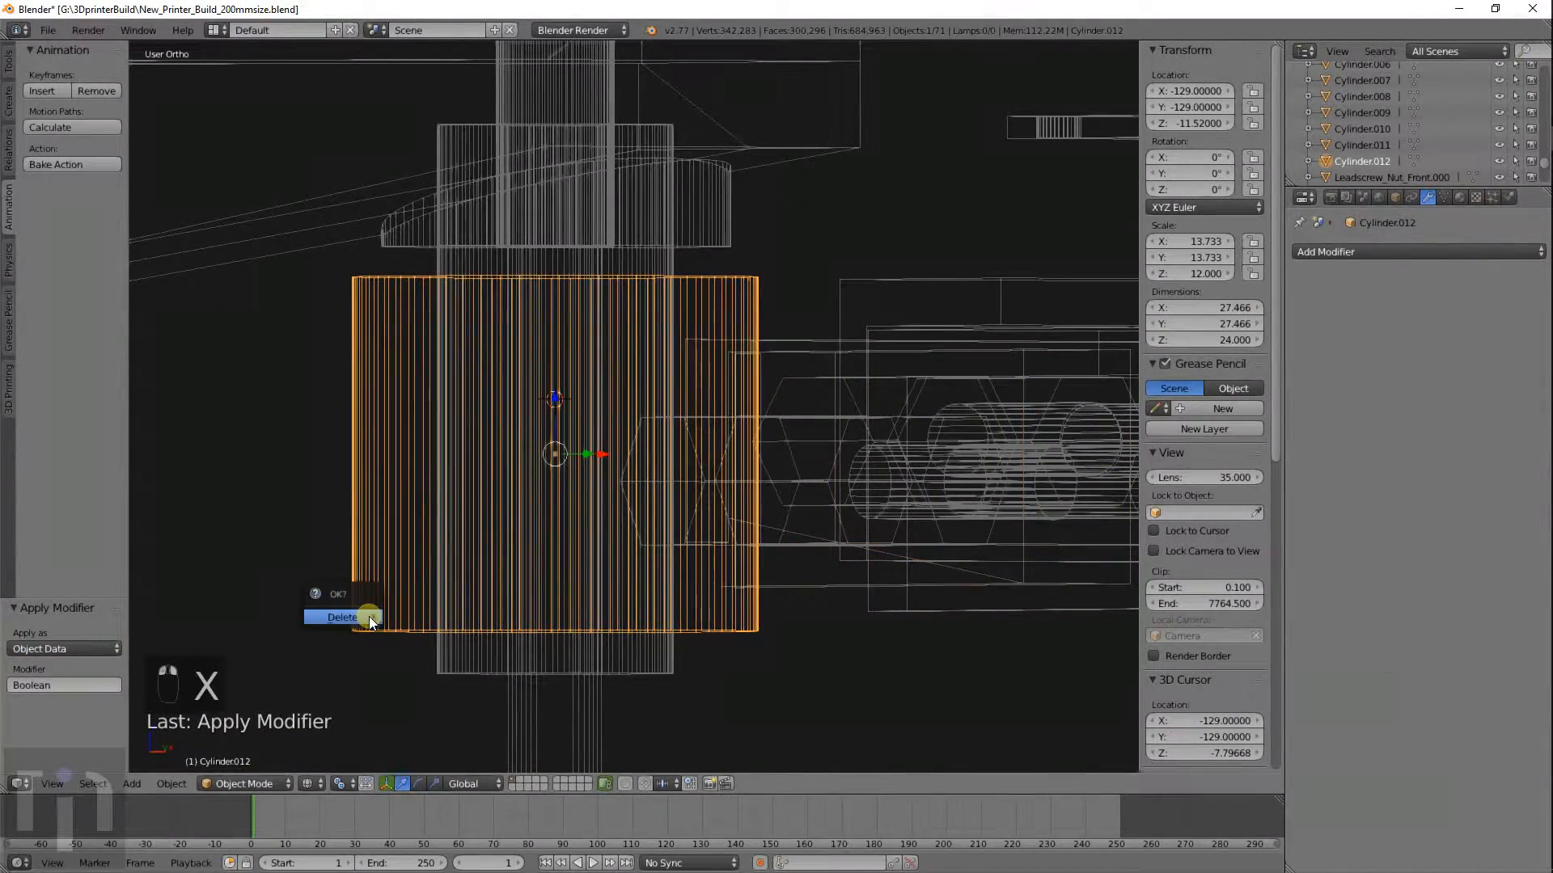
left_click(366, 625)
Inspect the merged bearing holder in solid shading from a tilted view.
right_click(715, 614)
key("z")
mouse_move(716, 635)
middle_mouse_down()
mouse_move(754, 568)
mouse_move(767, 651)
mouse_move(736, 633)
mouse_move(676, 527)
mouse_move(862, 338)
mouse_move(866, 423)
mouse_move(804, 606)
mouse_move(838, 672)
mouse_move(793, 676)
middle_mouse_up()
key("z")
Add a Boolean modifier with the Difference operation to the merged bearing holder, Cylinder.011.
right_click(655, 460)
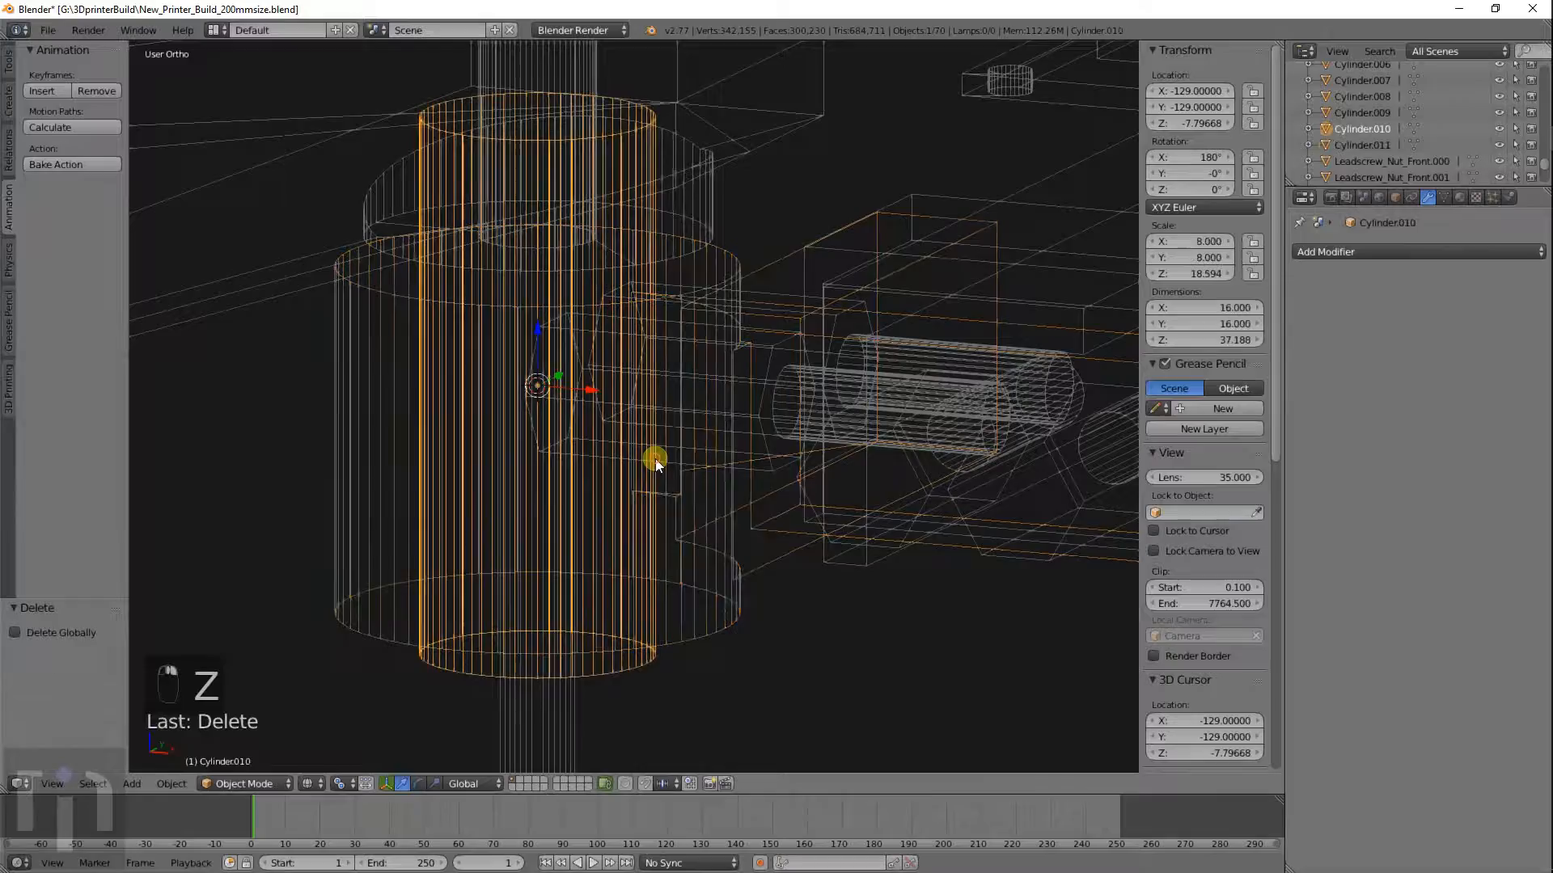
middle_click_drag(713, 586, 691, 560)
right_click(716, 603)
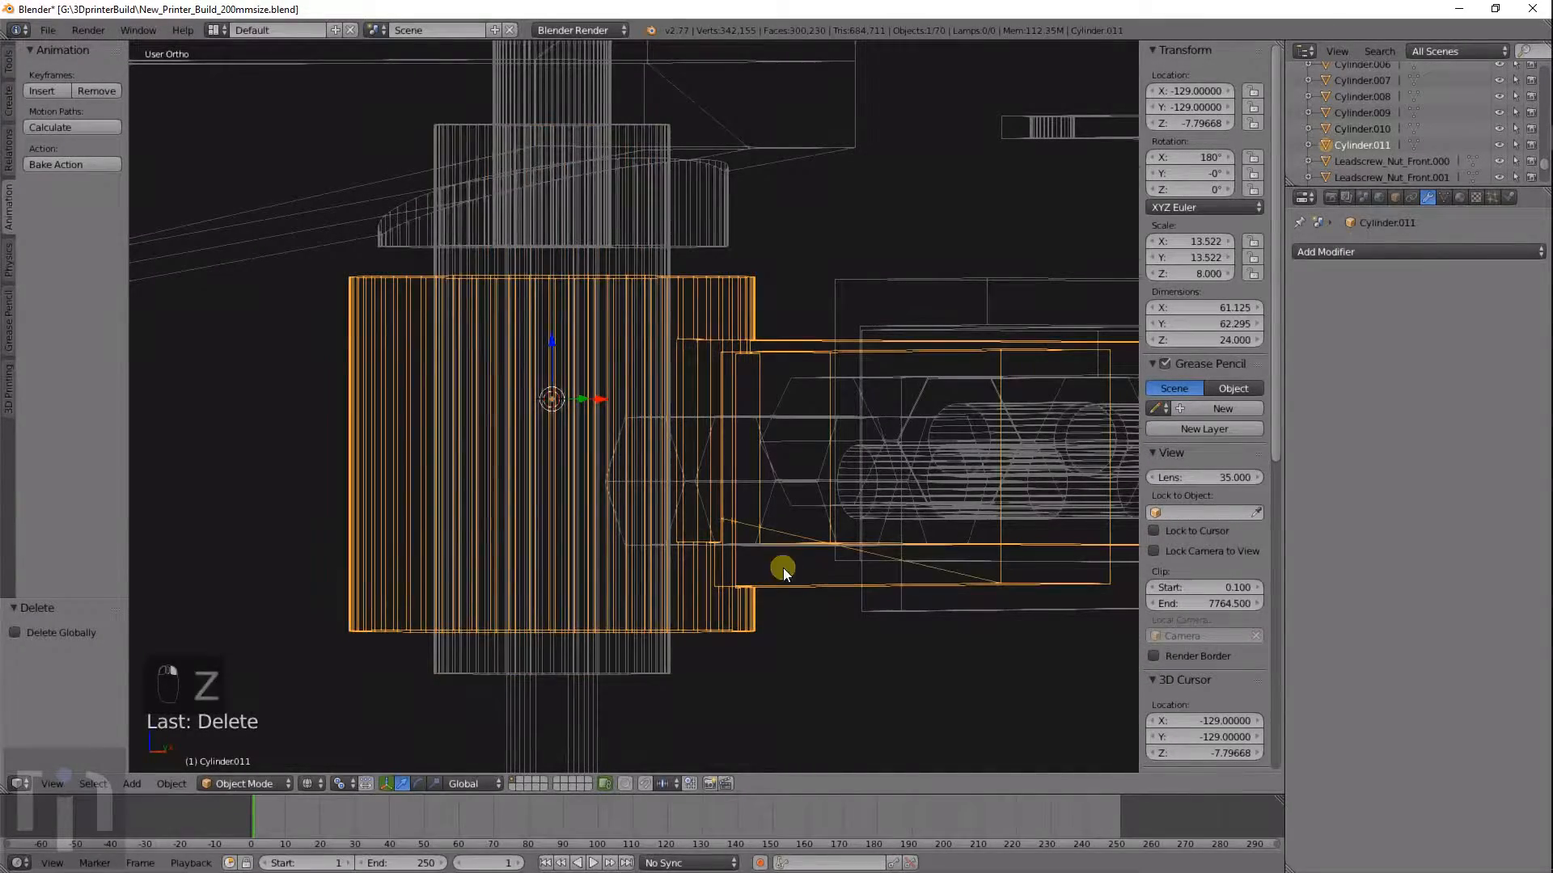
right_click(638, 258)
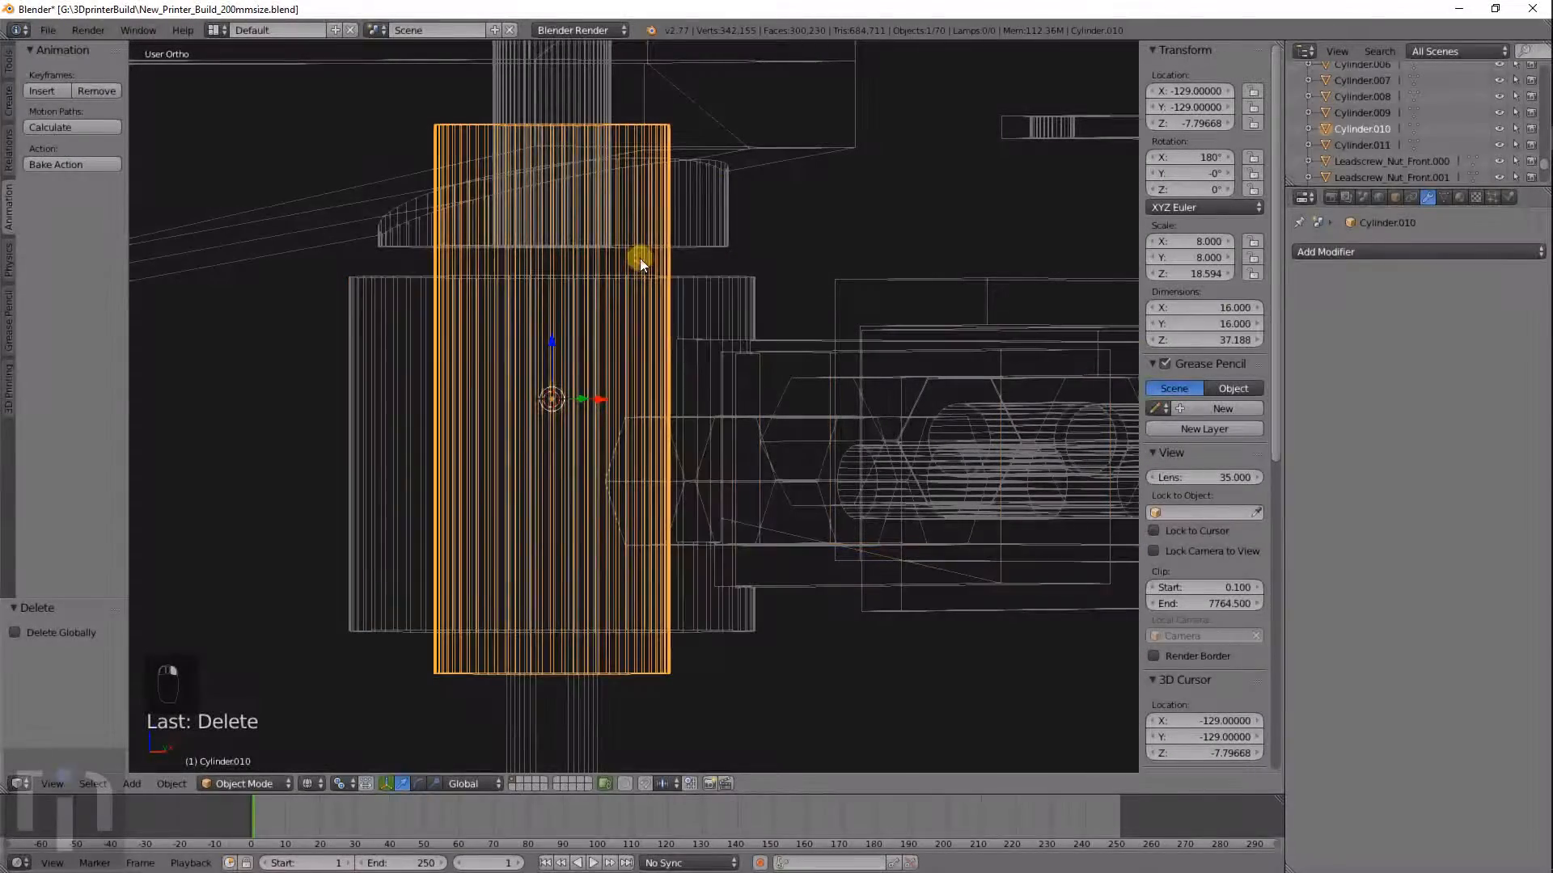
right_click(722, 568)
left_click(1352, 253)
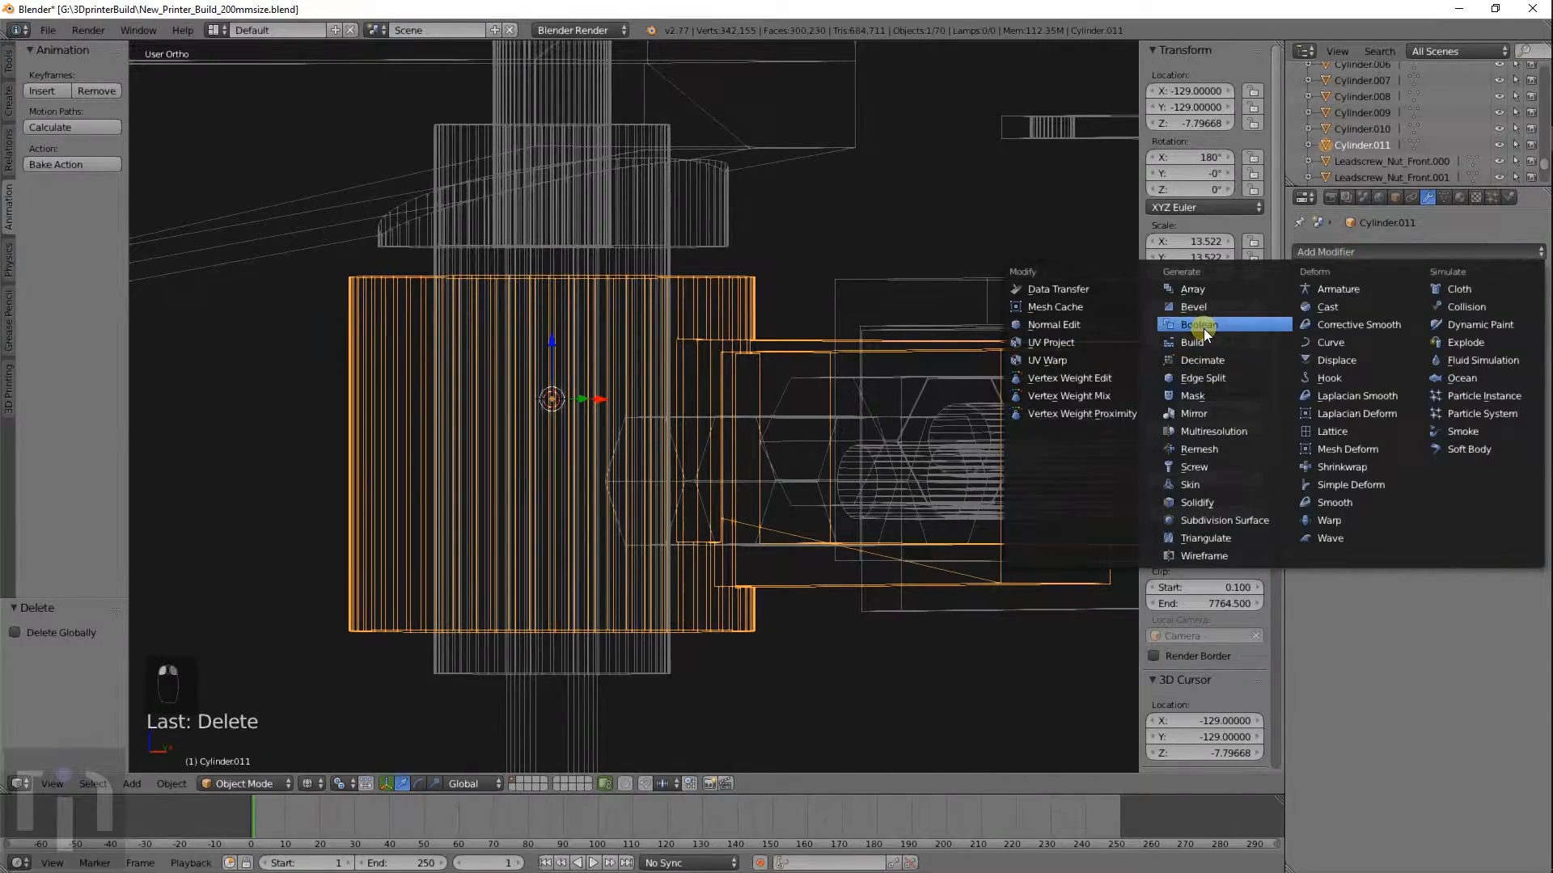
left_click(1183, 346)
left_click(1314, 343)
left_click(1323, 290)
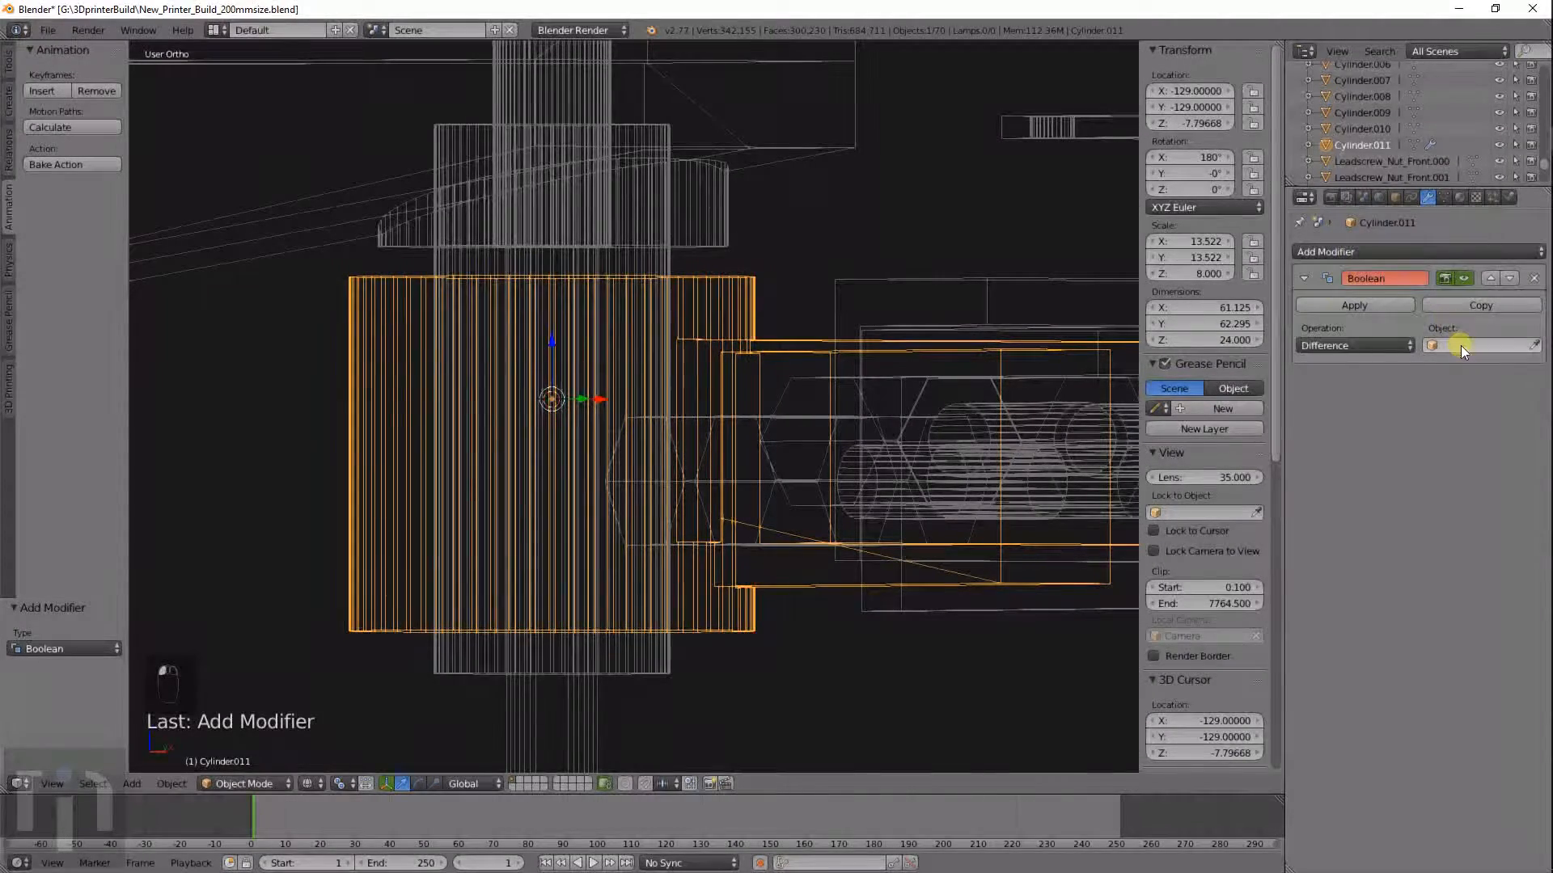
Use Cylinder.010 as the Boolean object on the bearing holder and apply the Difference modifier.
left_click(1456, 345)
scroll(1432, 485, "down", 10)
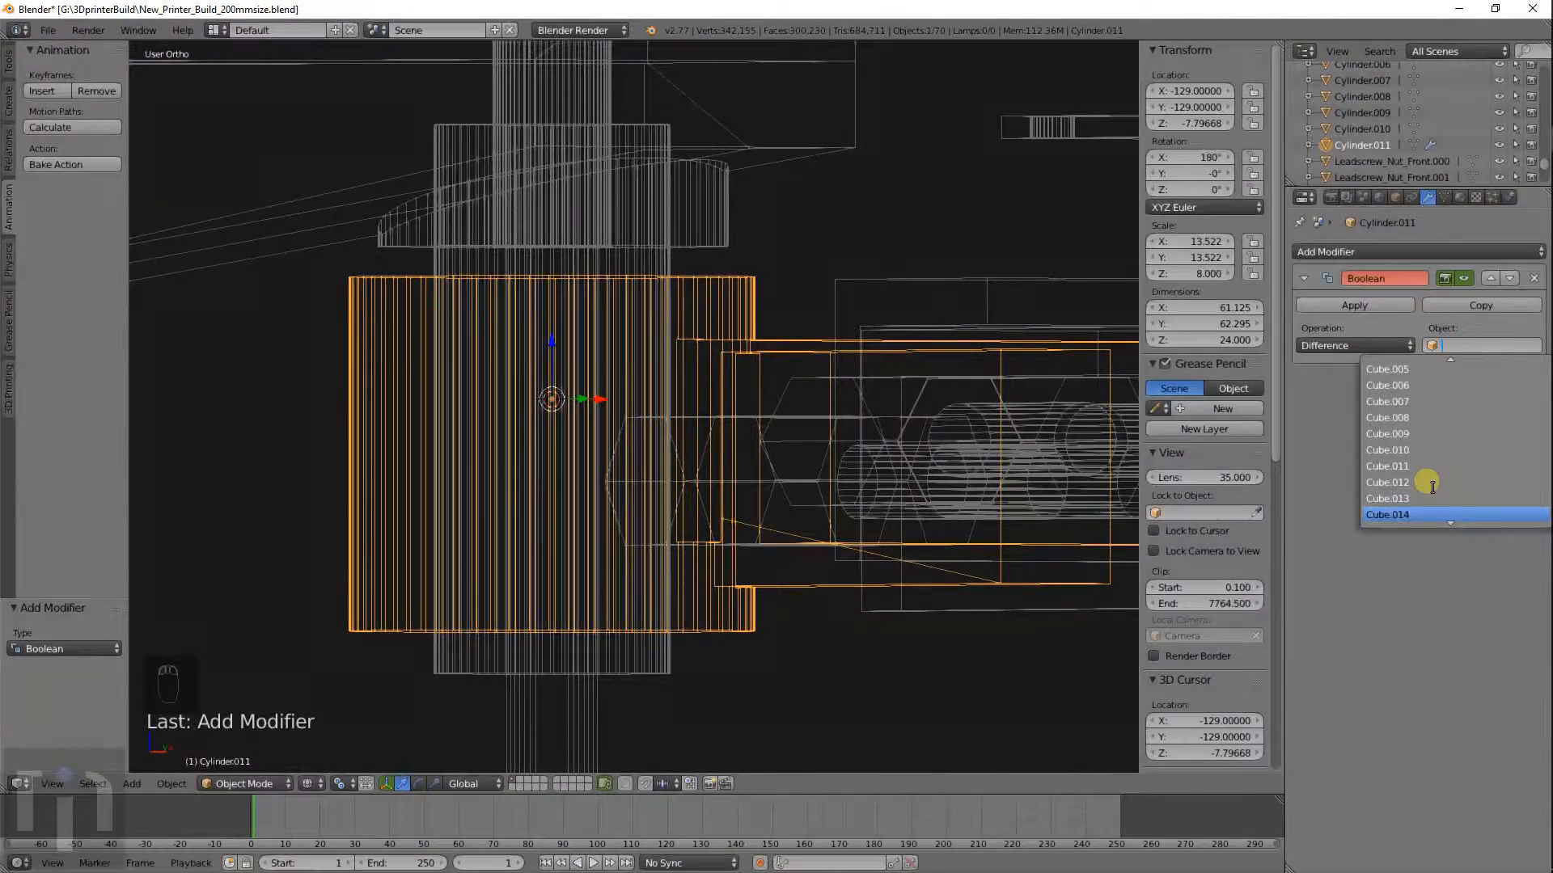
scroll(1432, 486, "down", 12)
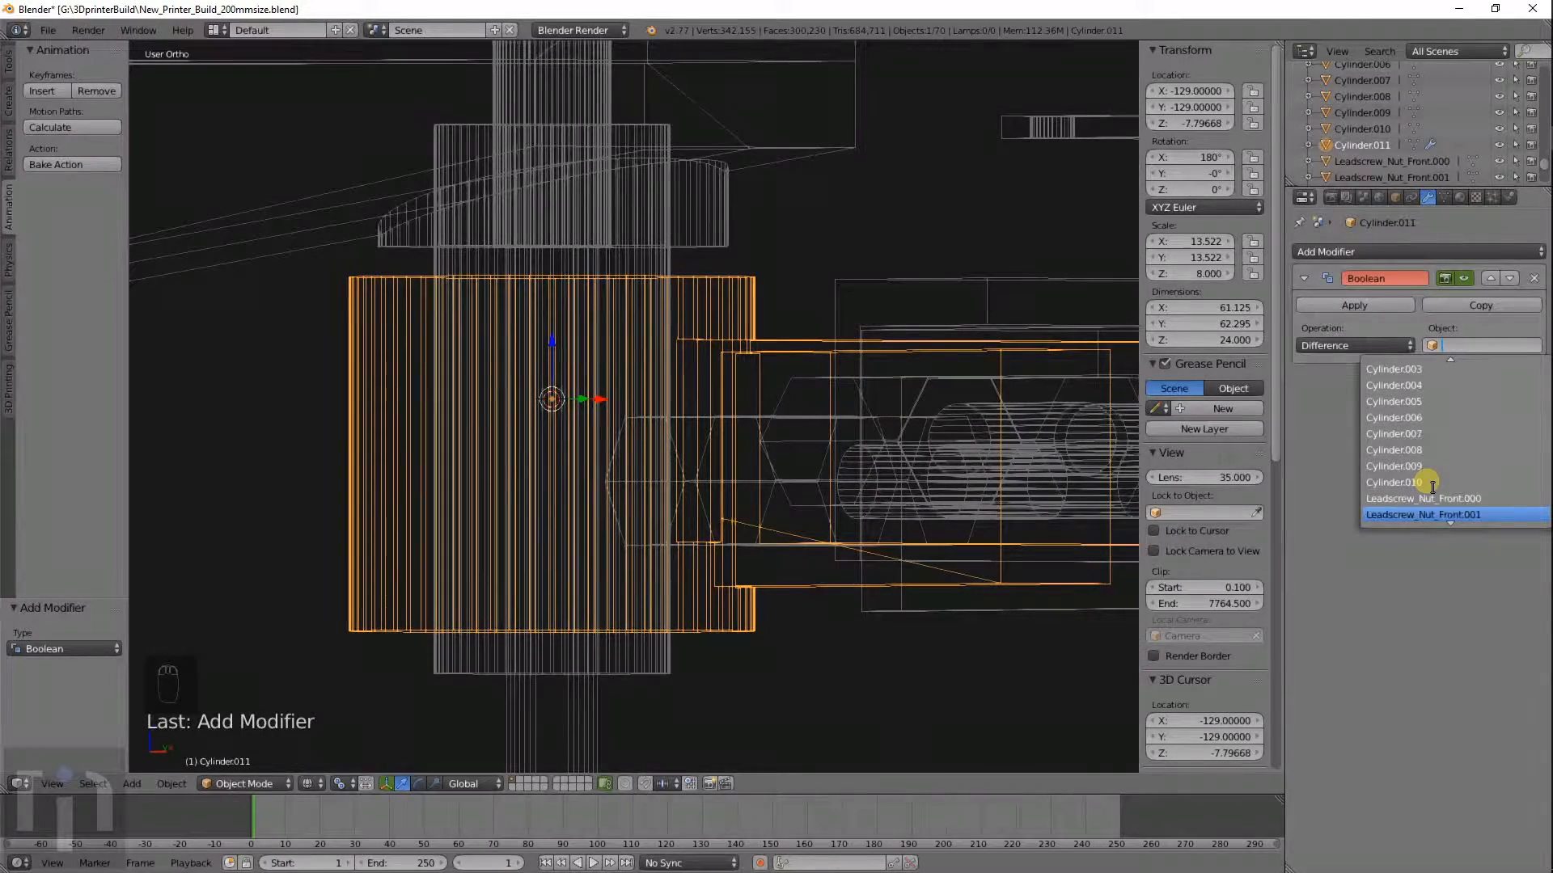
left_click(1430, 484)
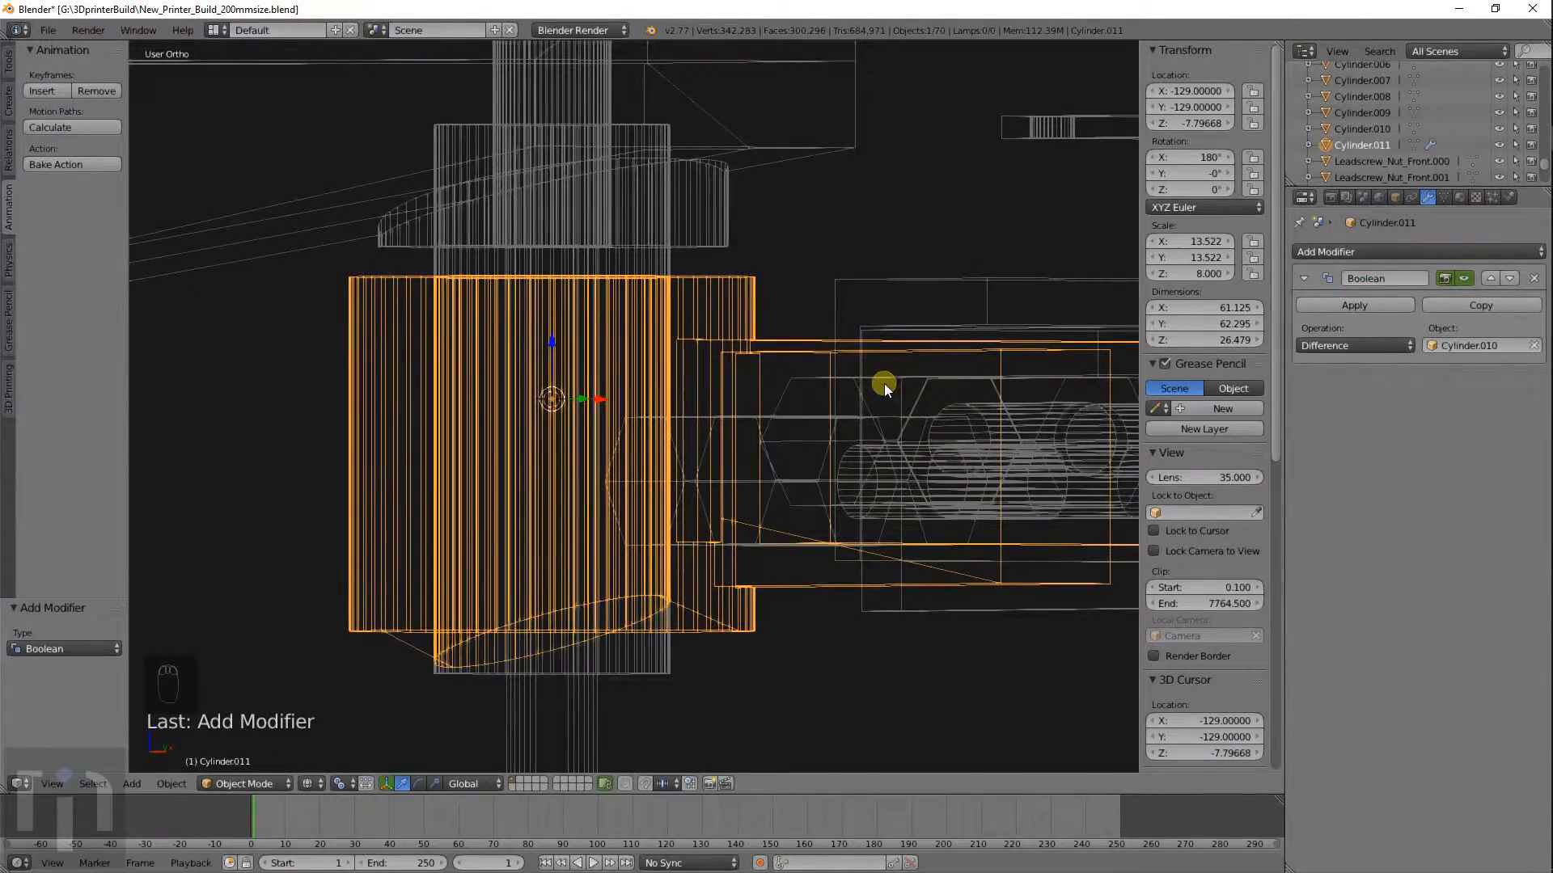
scroll(1081, 360, "down", 4)
middle_click_drag(857, 426, 892, 465)
left_click(1354, 305)
scroll(792, 453, "up", 5)
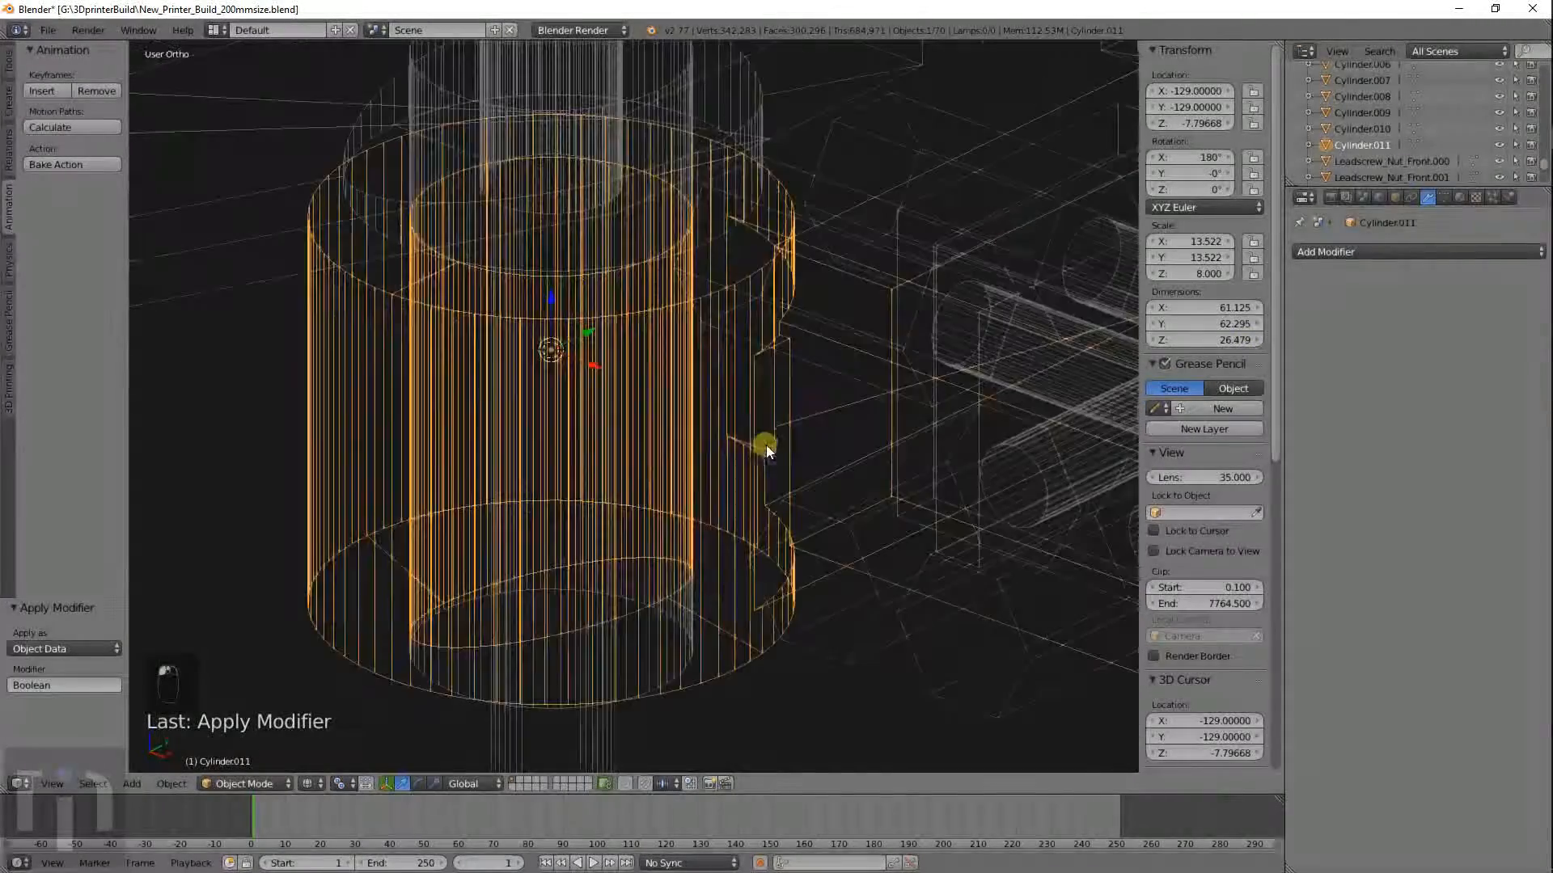
Undo the applied Difference cut and the choice of its Boolean object on the bearing holder.
scroll(600, 234, "down", 4)
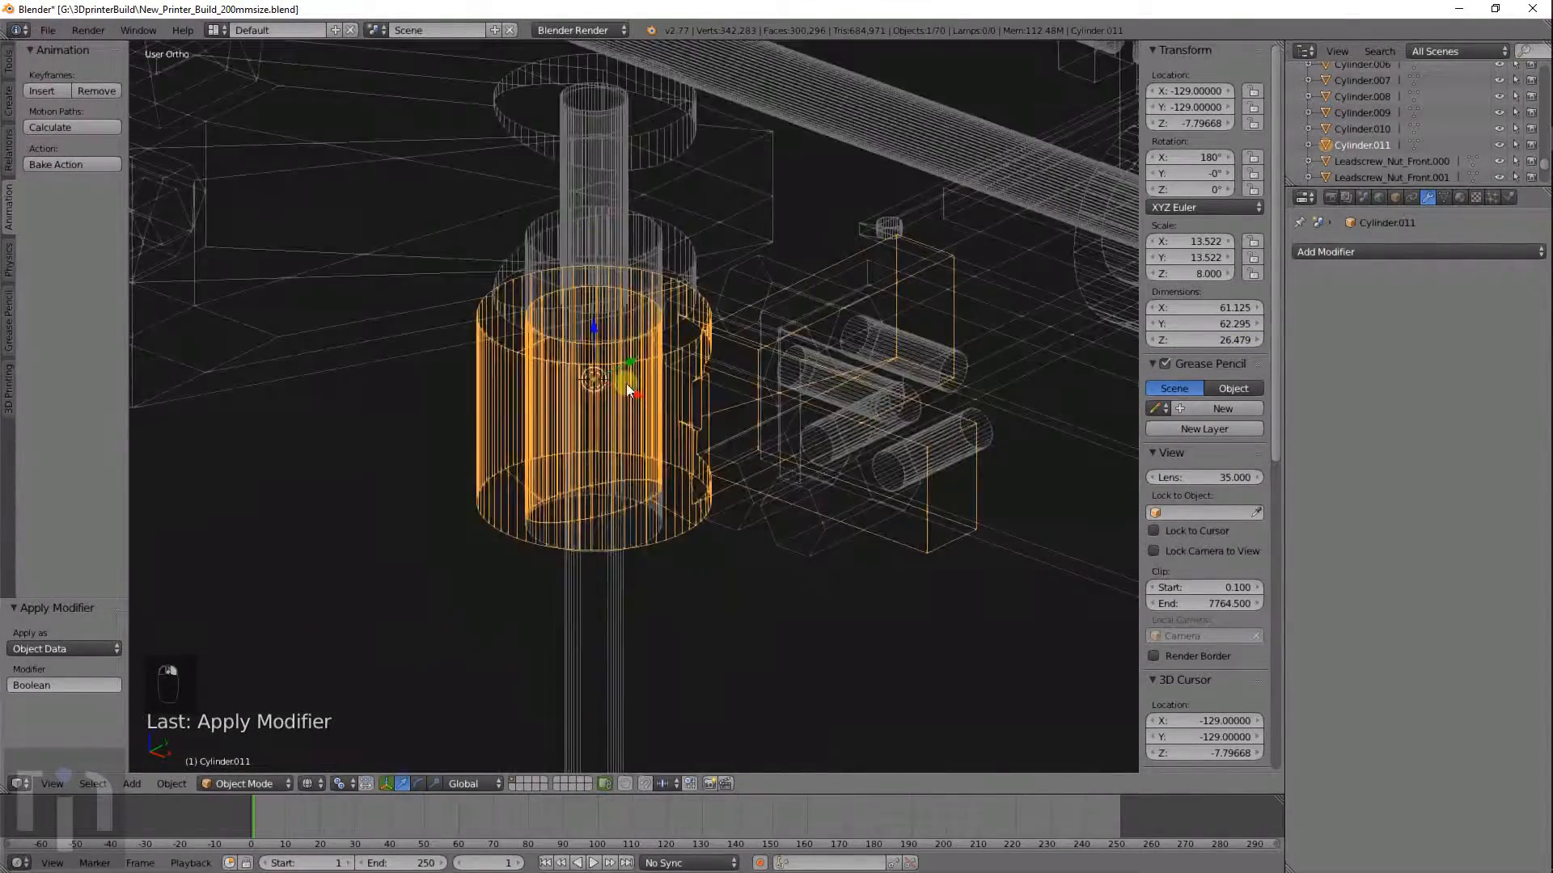
mouse_move(630, 428)
middle_mouse_down()
mouse_move(683, 194)
mouse_move(624, 435)
middle_mouse_up()
key("ctrl+z")
key("ctrl+z")
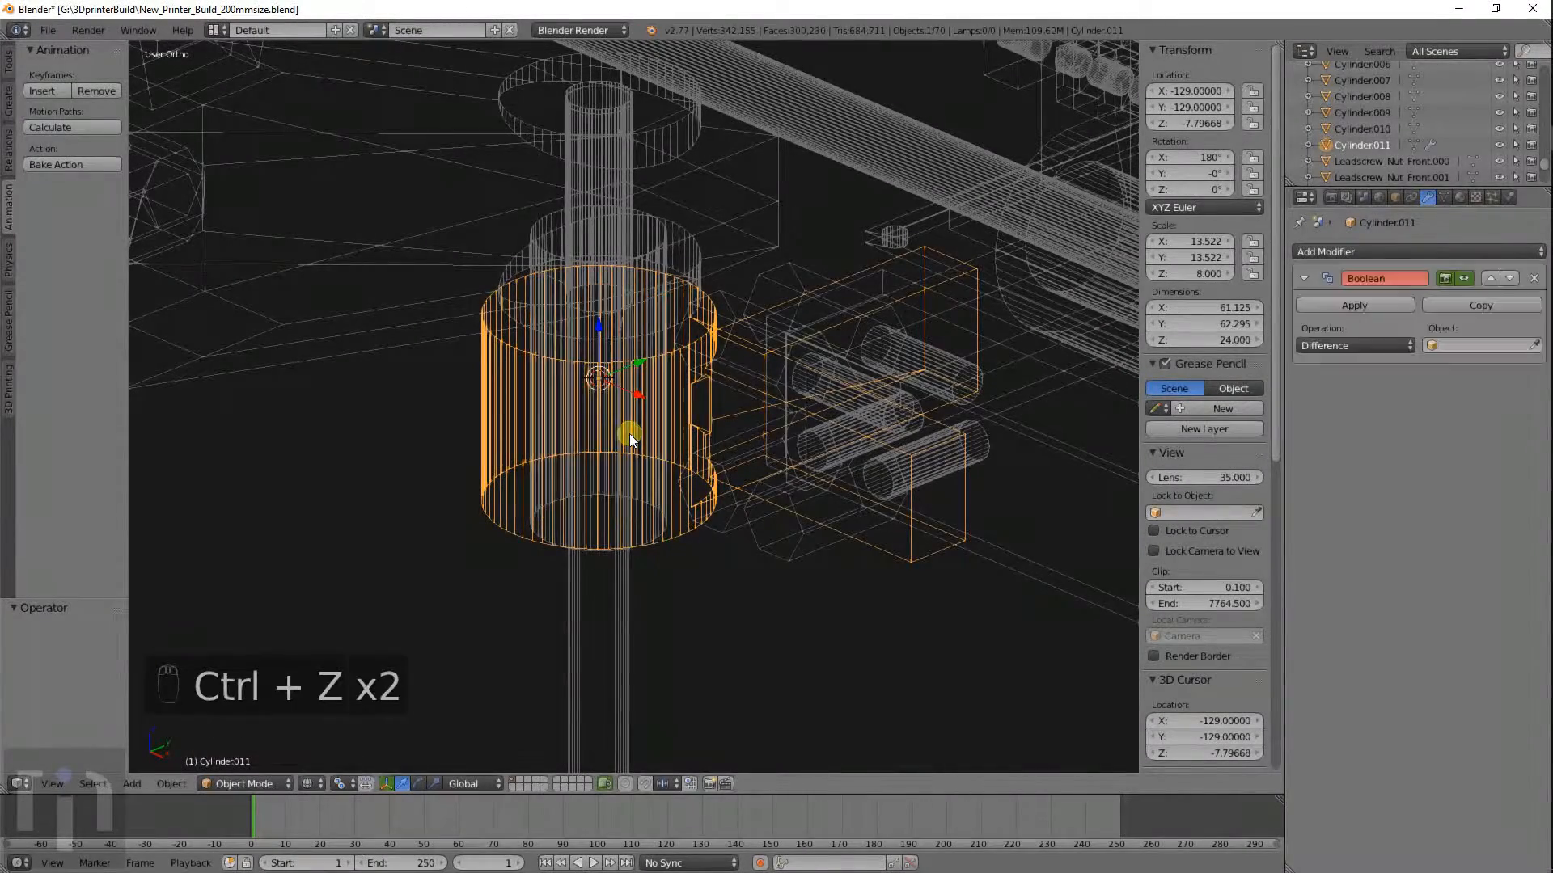
Examine where the inner cylinder, Cylinder.010, protrudes below the bearing holder in wireframe and solid shading.
scroll(671, 426, "up", 5)
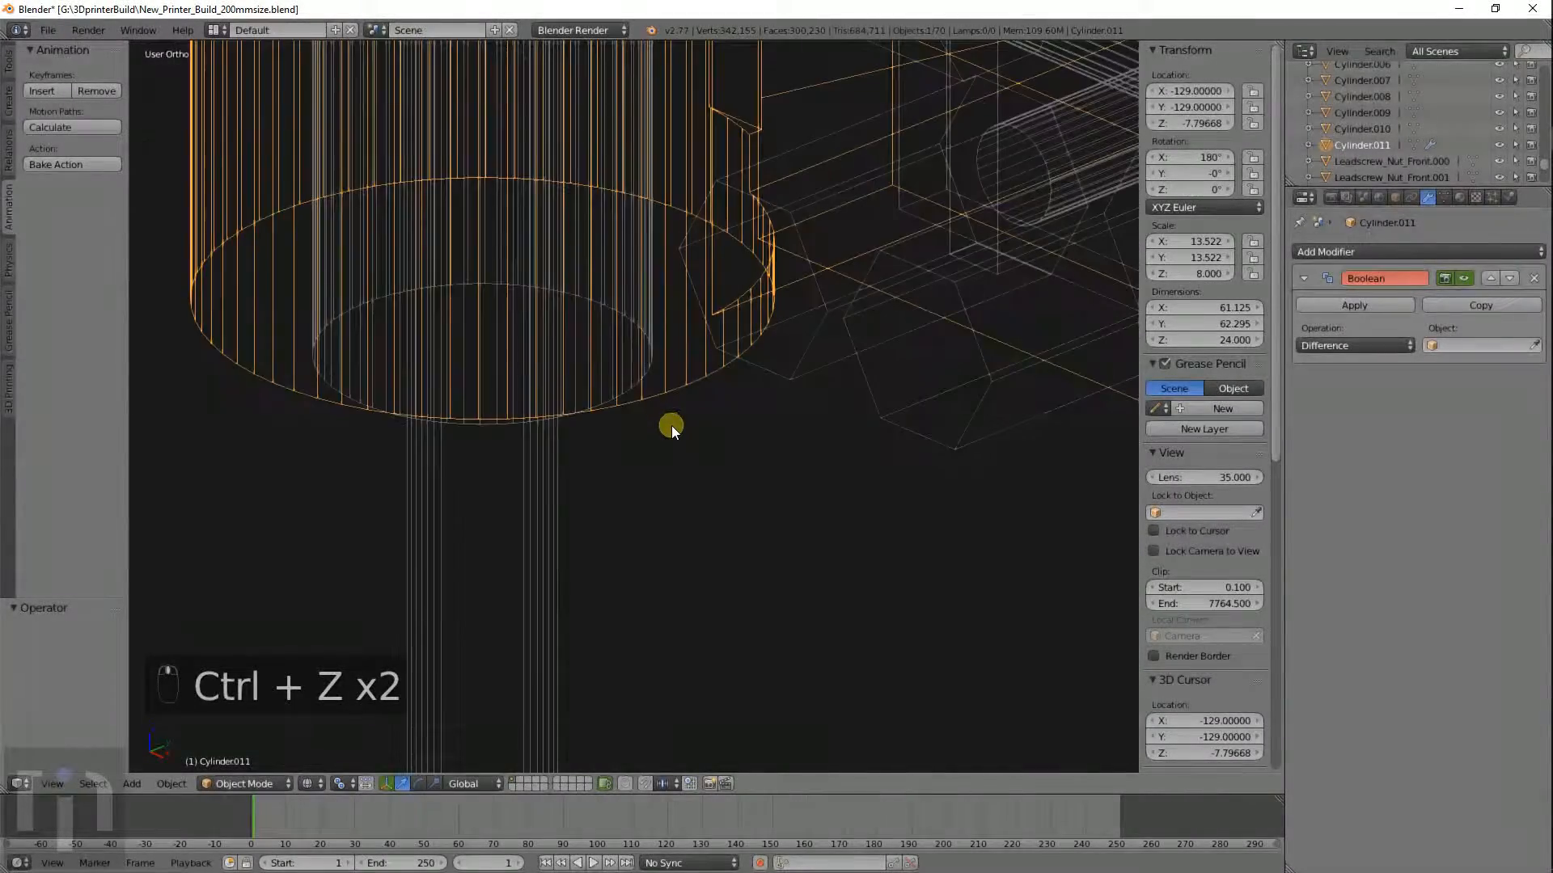
middle_click_drag(677, 374, 673, 410)
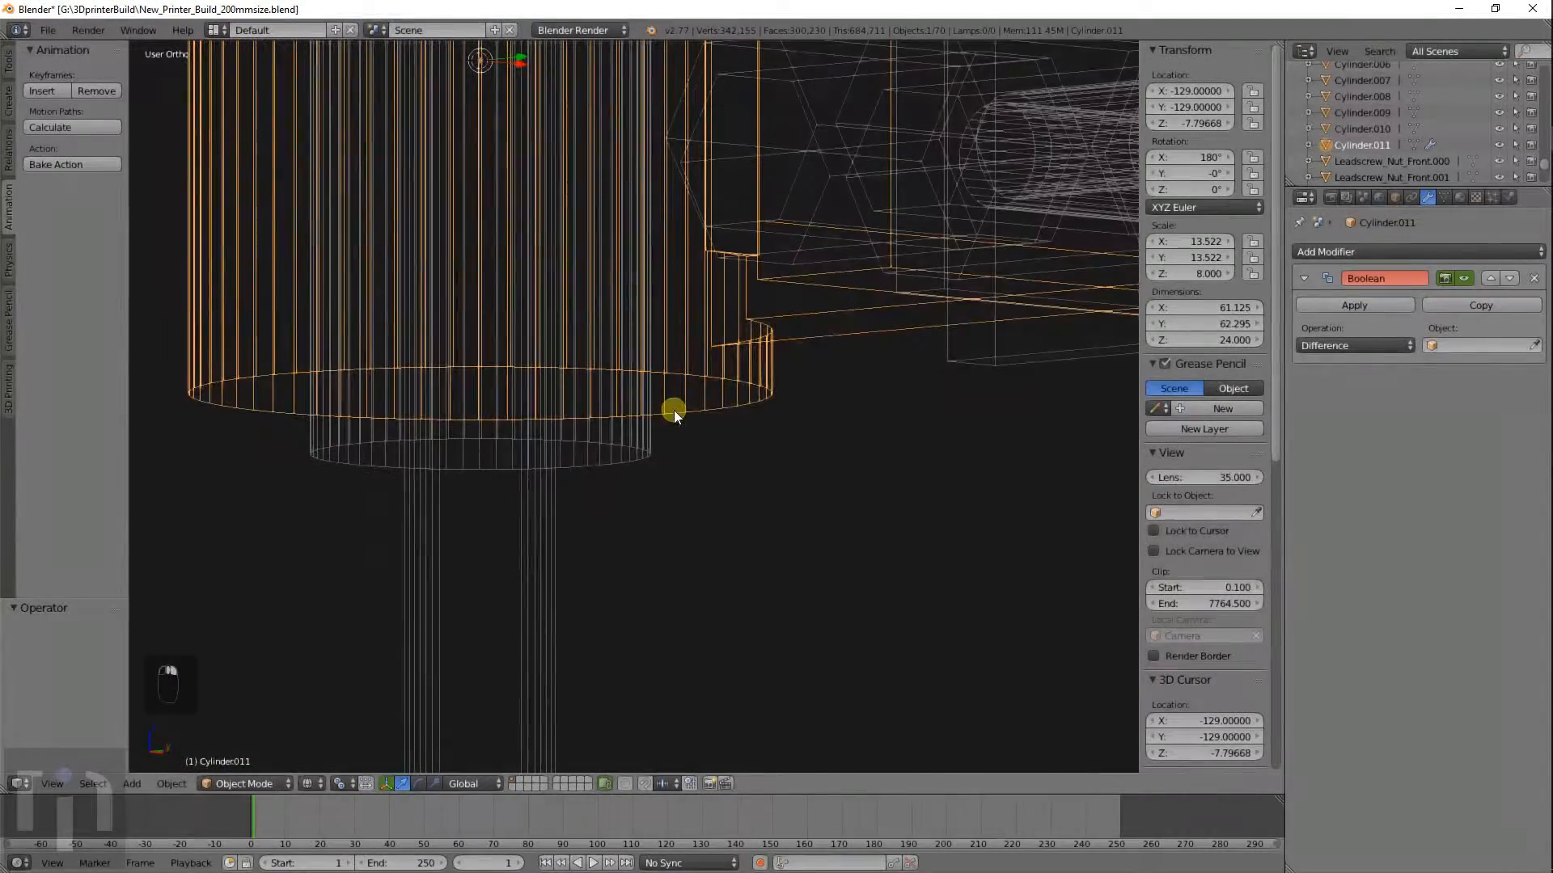
right_click(627, 434)
middle_click_drag(654, 472, 647, 414)
key("z")
middle_click_drag(671, 498, 664, 529)
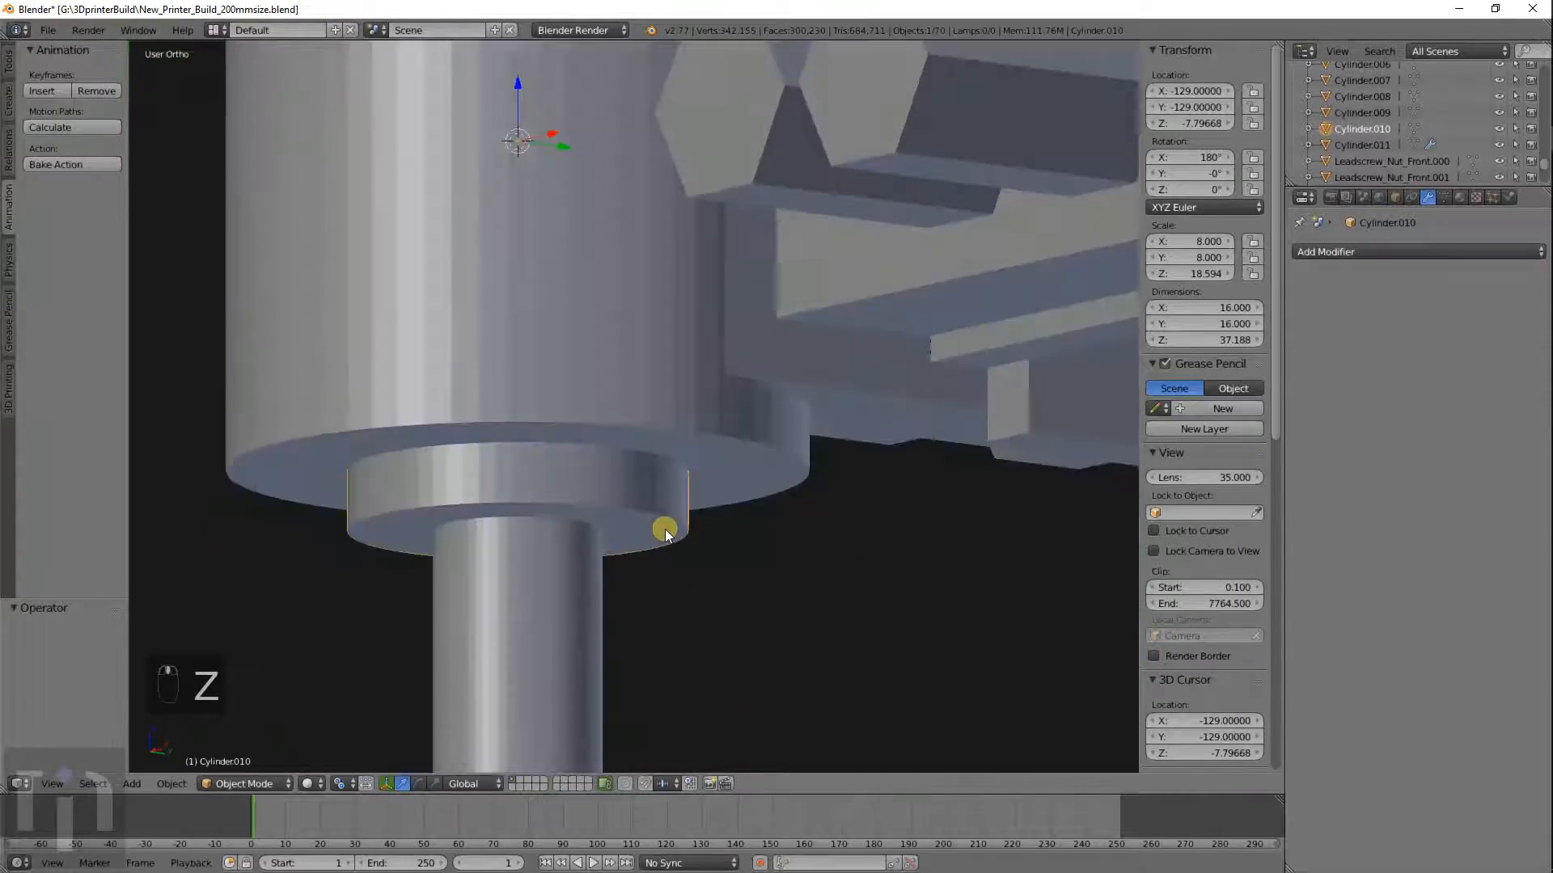
key("z")
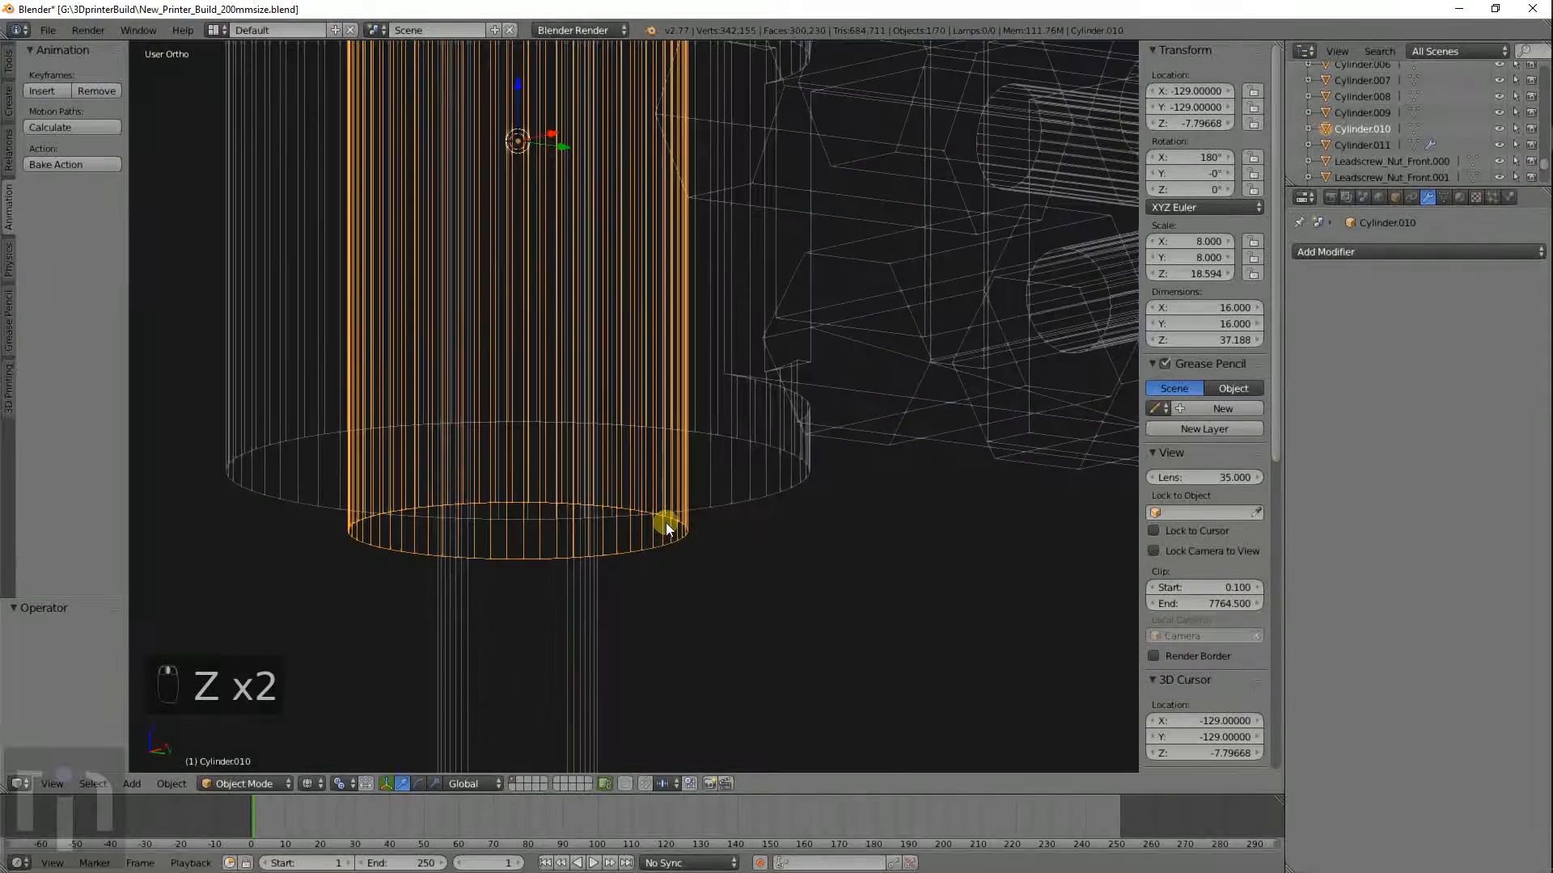
Set Cylinder.010 as the object of the bearing holder's Difference Boolean modifier.
right_click(734, 419)
left_click(1425, 345)
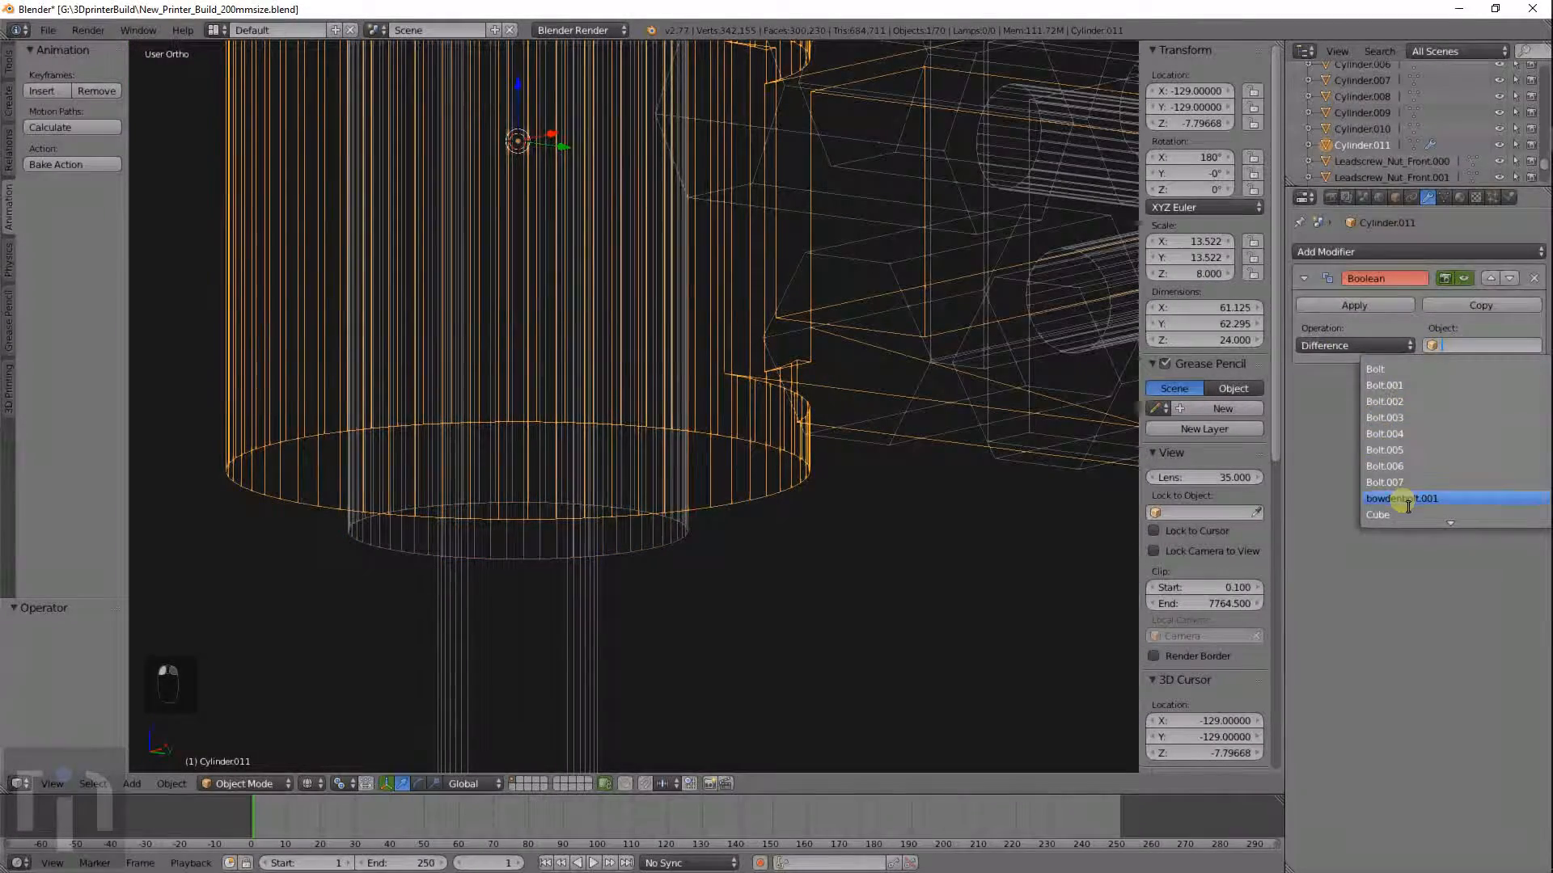
scroll(1408, 505, "down", 5)
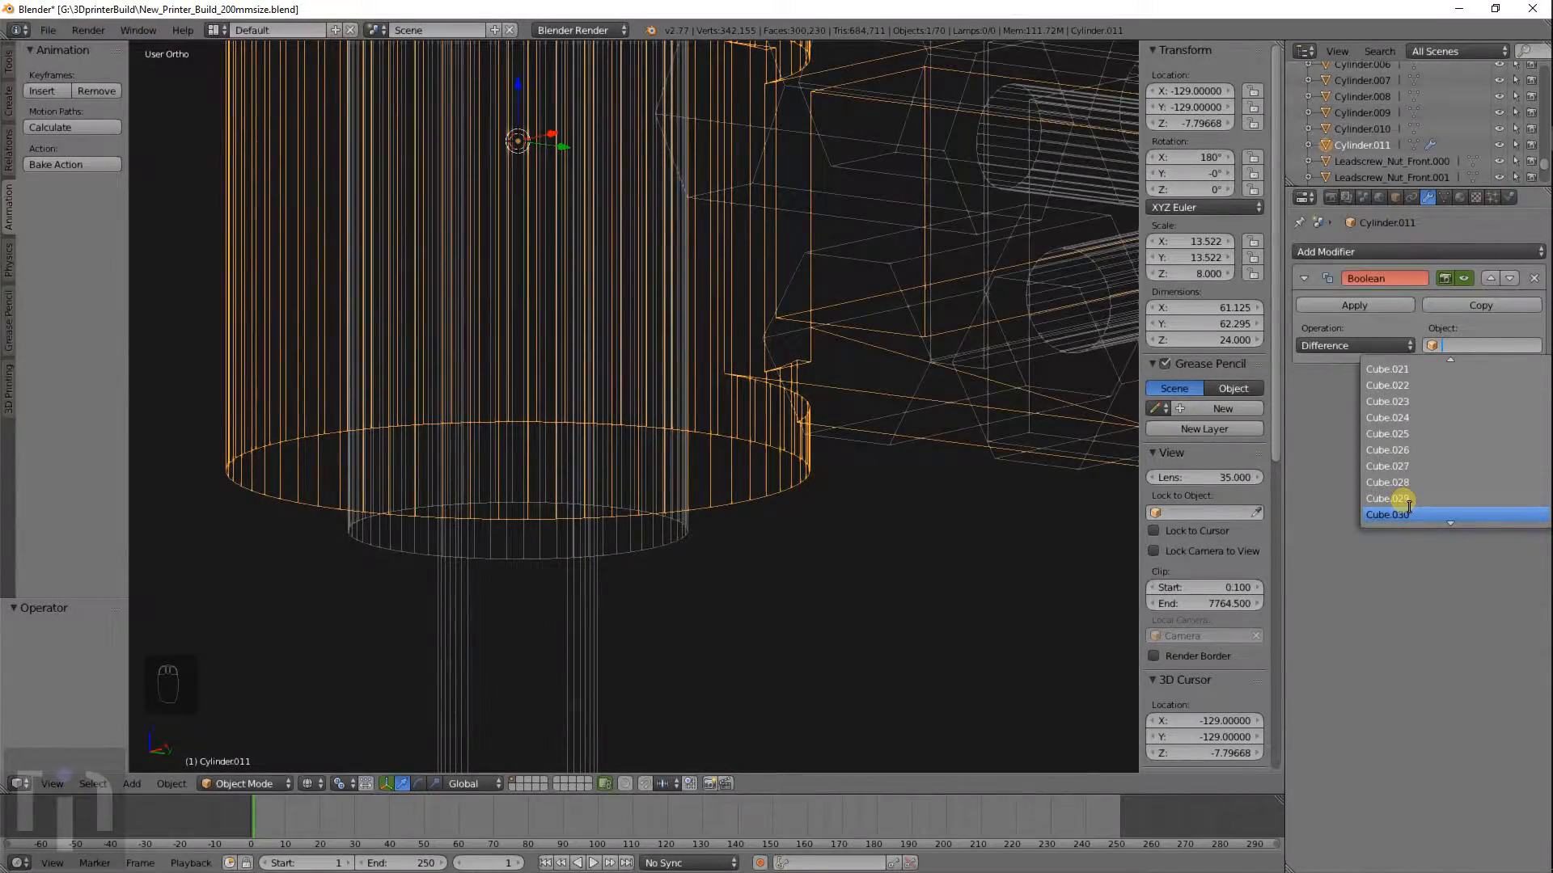
scroll(1409, 507, "down", 4)
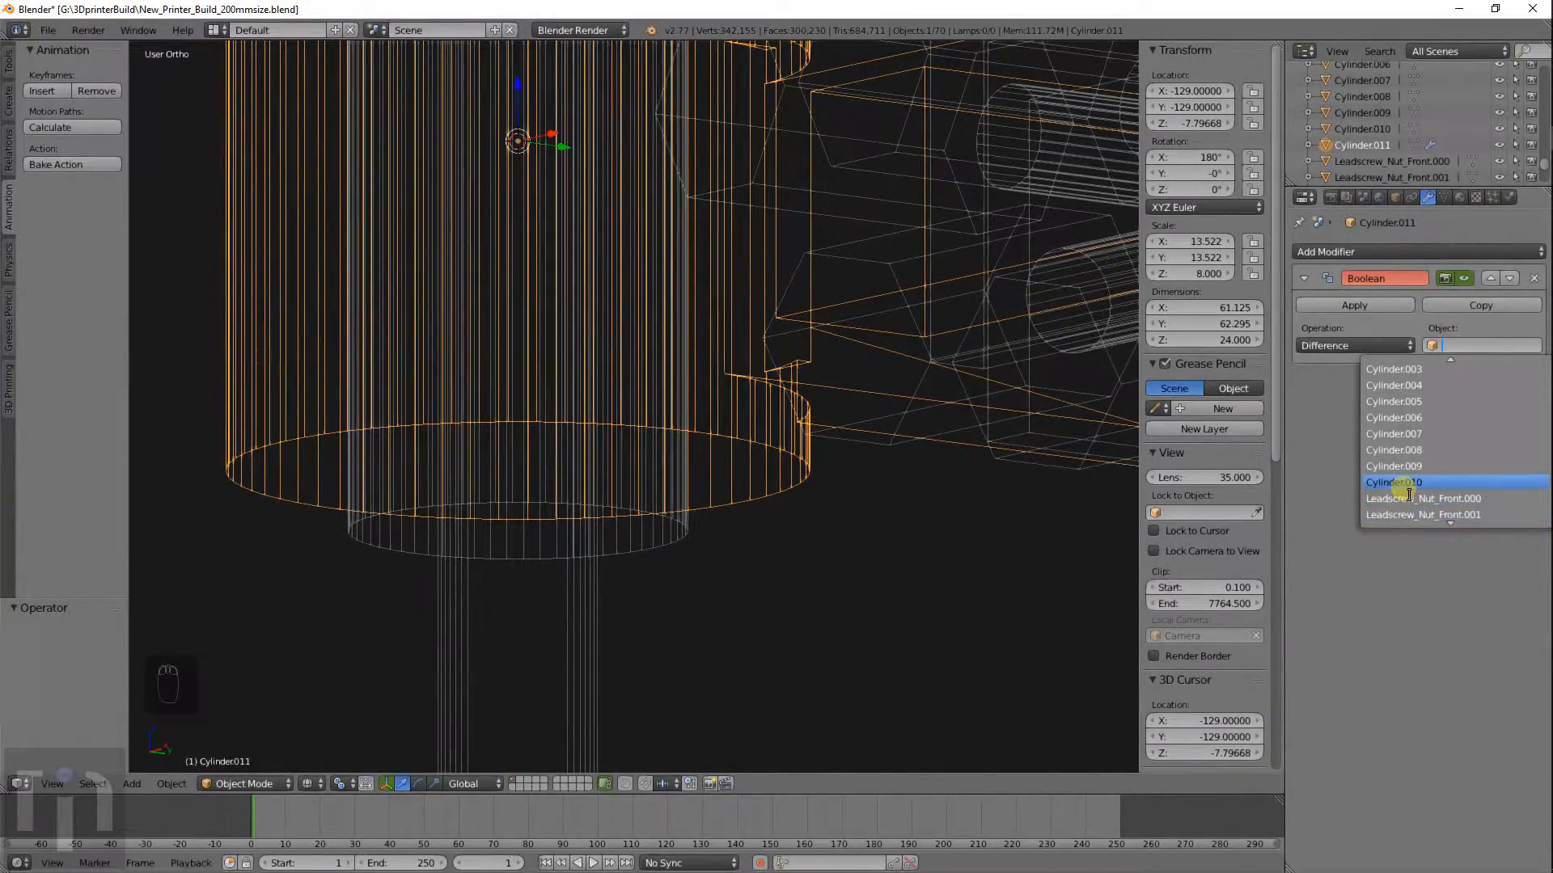
left_click(1403, 485)
Inspect the unapplied Difference cut around the lower end of the bearing holder in solid and wireframe shading.
mouse_move(847, 573)
middle_mouse_down()
mouse_move(689, 569)
mouse_move(684, 464)
mouse_move(715, 528)
mouse_move(696, 623)
mouse_move(713, 579)
mouse_move(726, 634)
middle_mouse_up()
key("z")
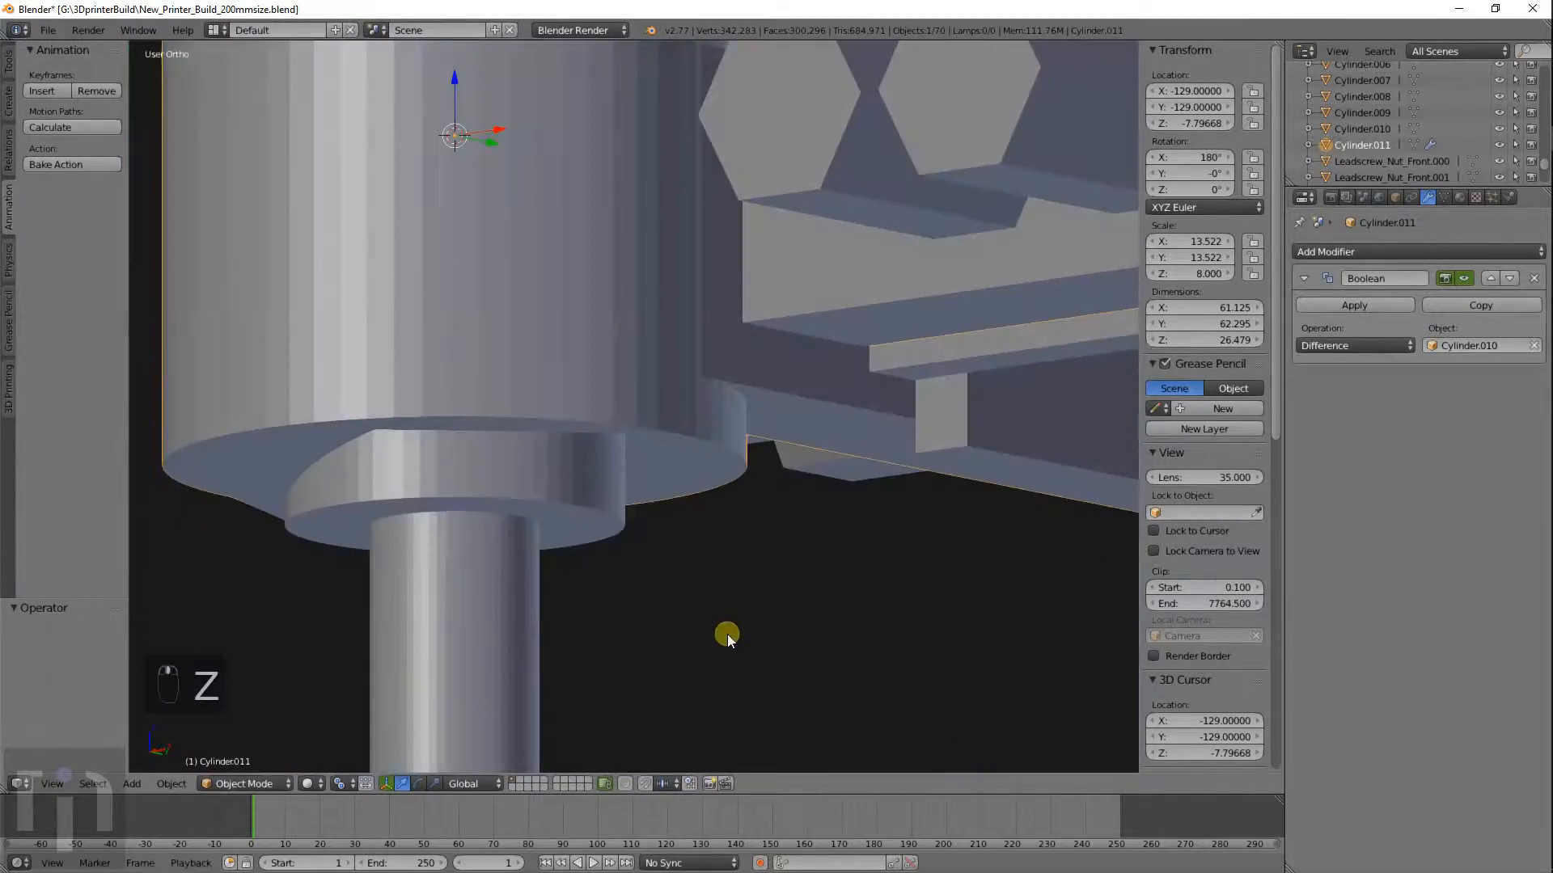
key("z")
middle_click_drag(604, 582, 663, 597)
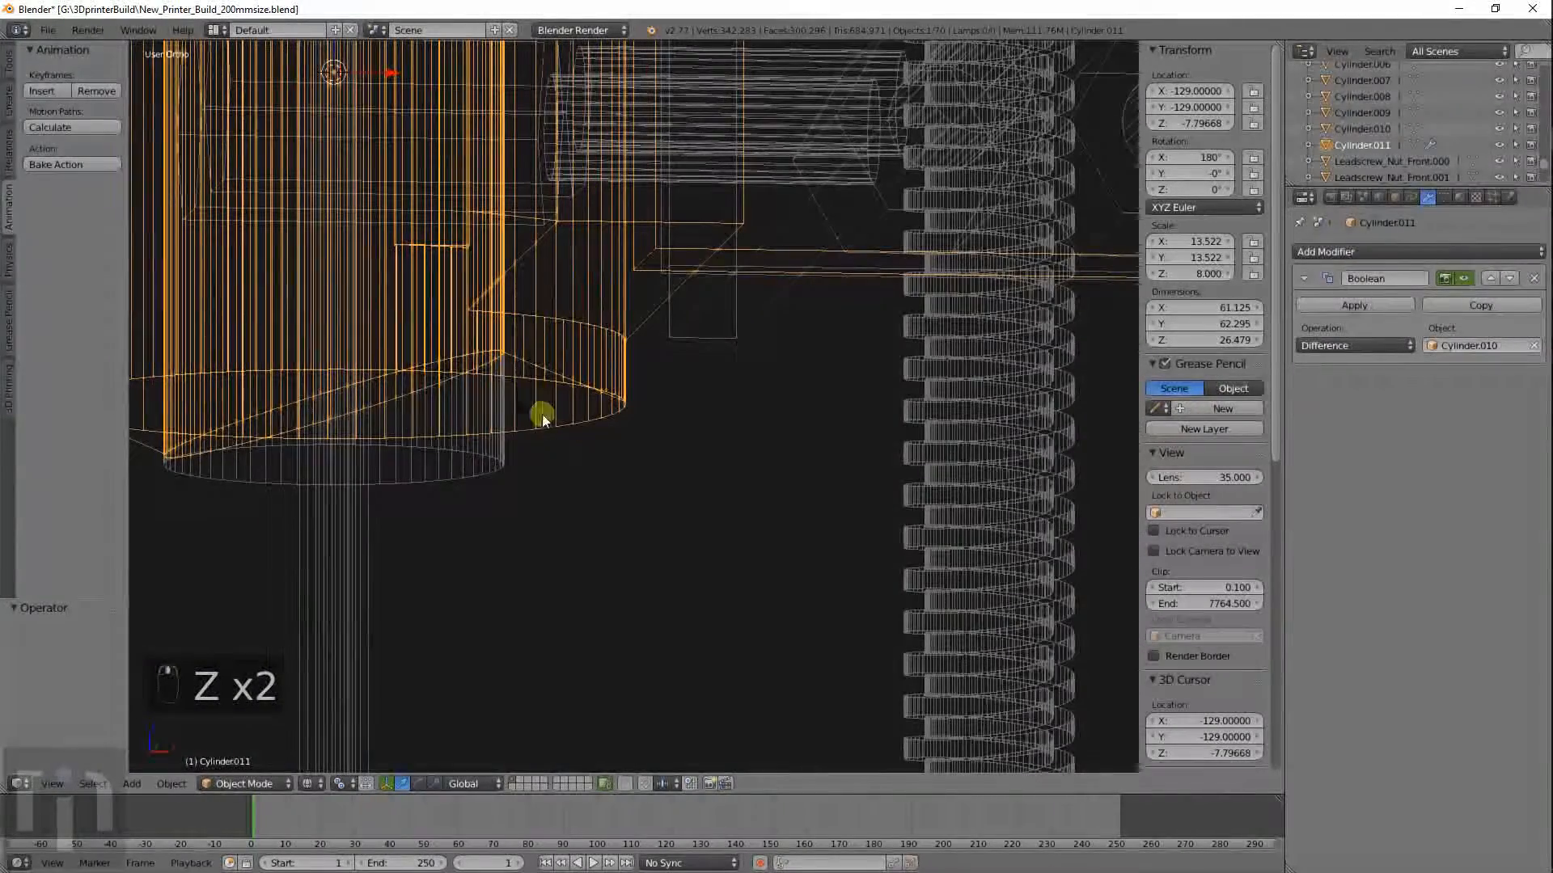
middle_click_drag(318, 441, 583, 521)
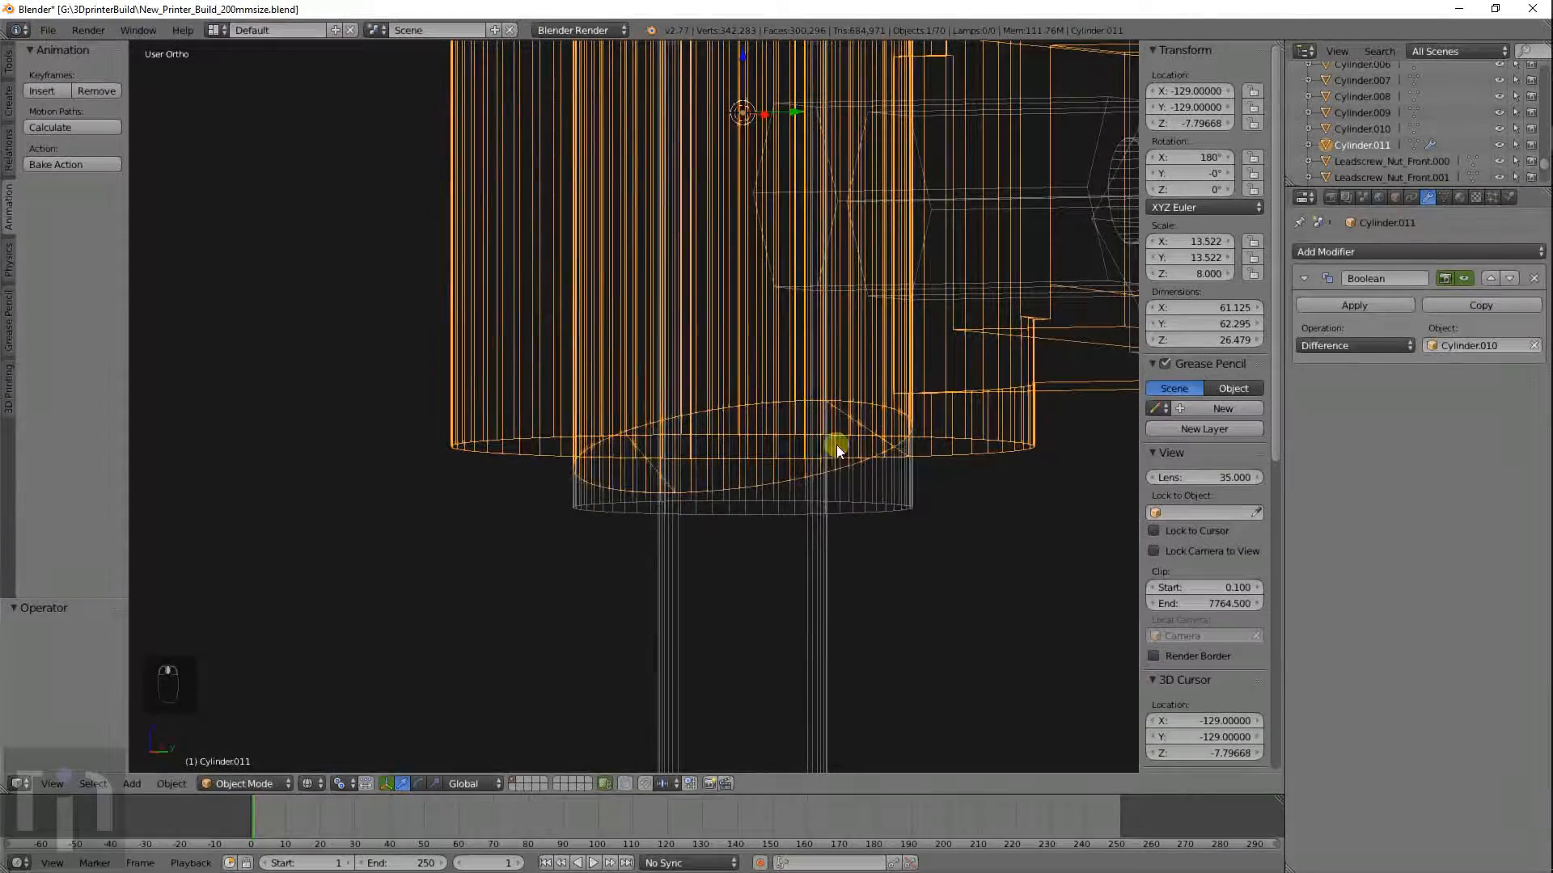
scroll(749, 457, "down", 4)
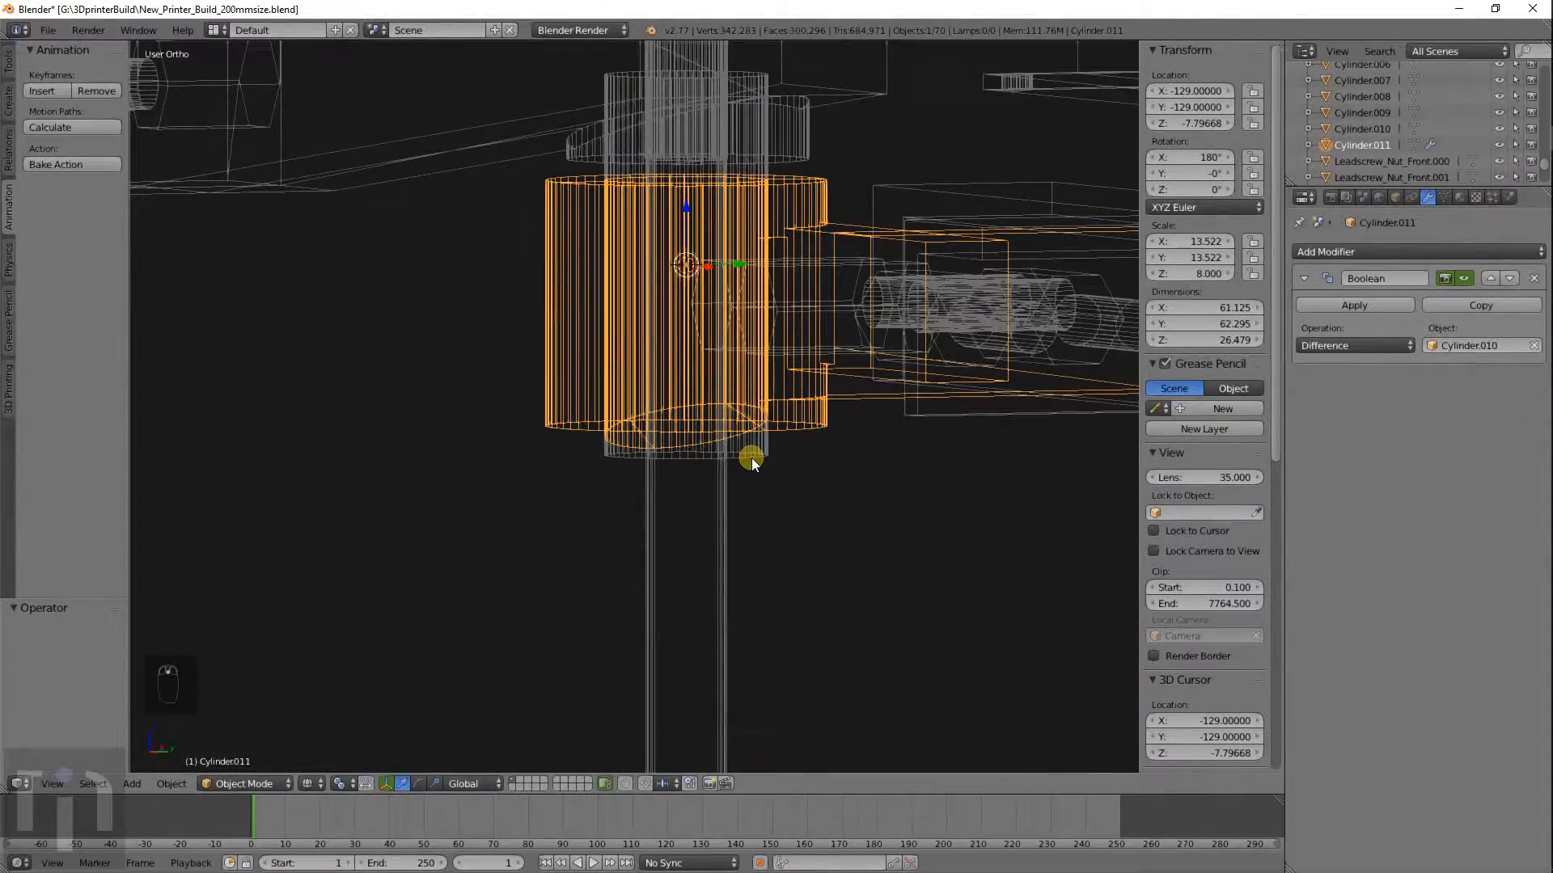
scroll(823, 440, "up", 3)
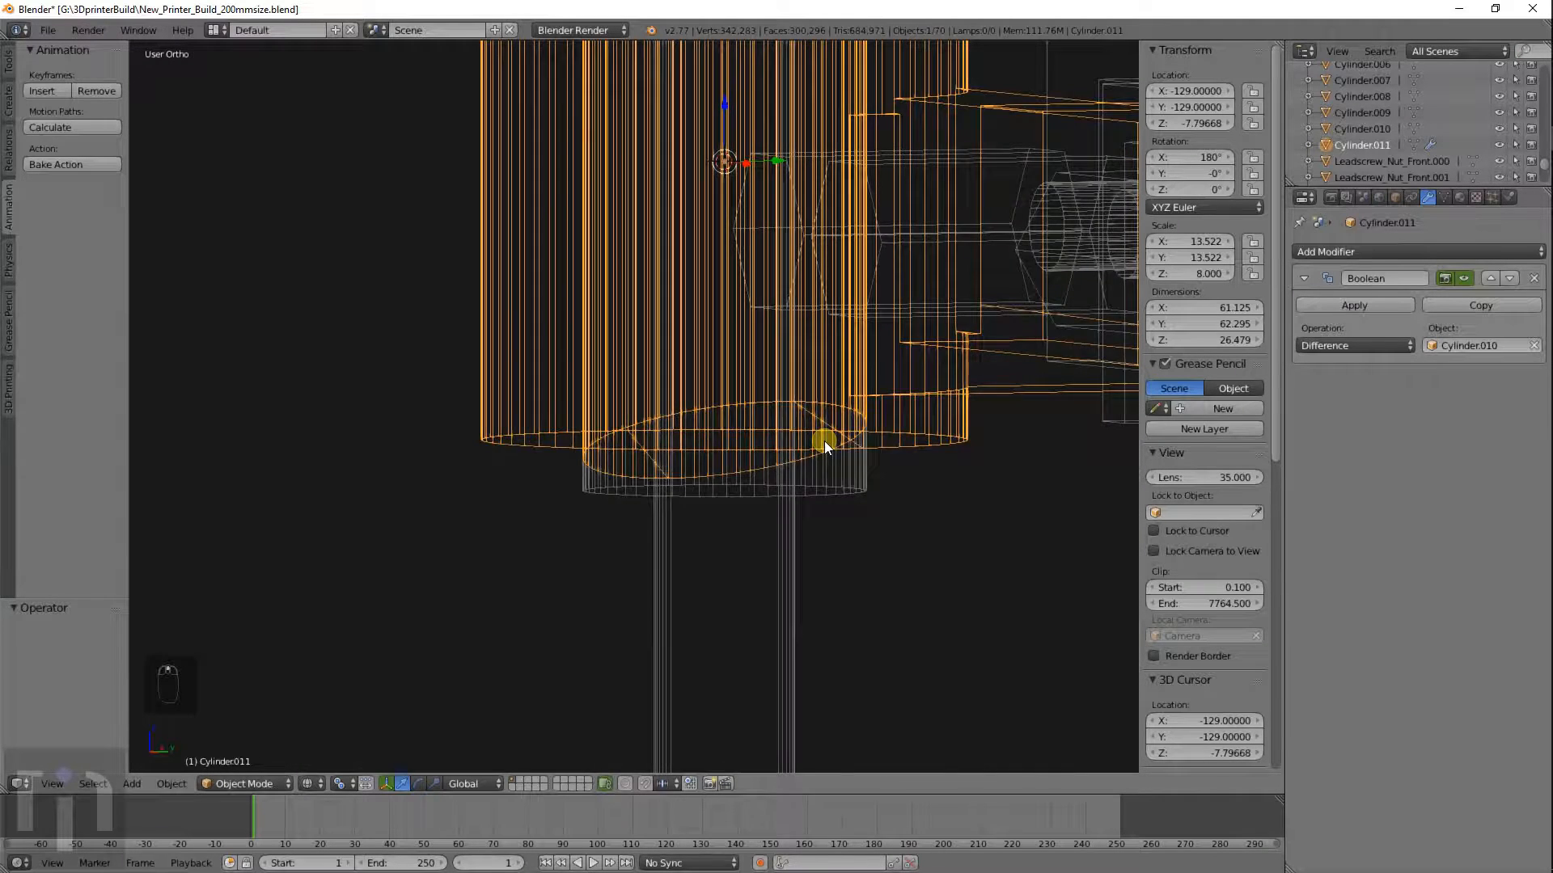
key("z")
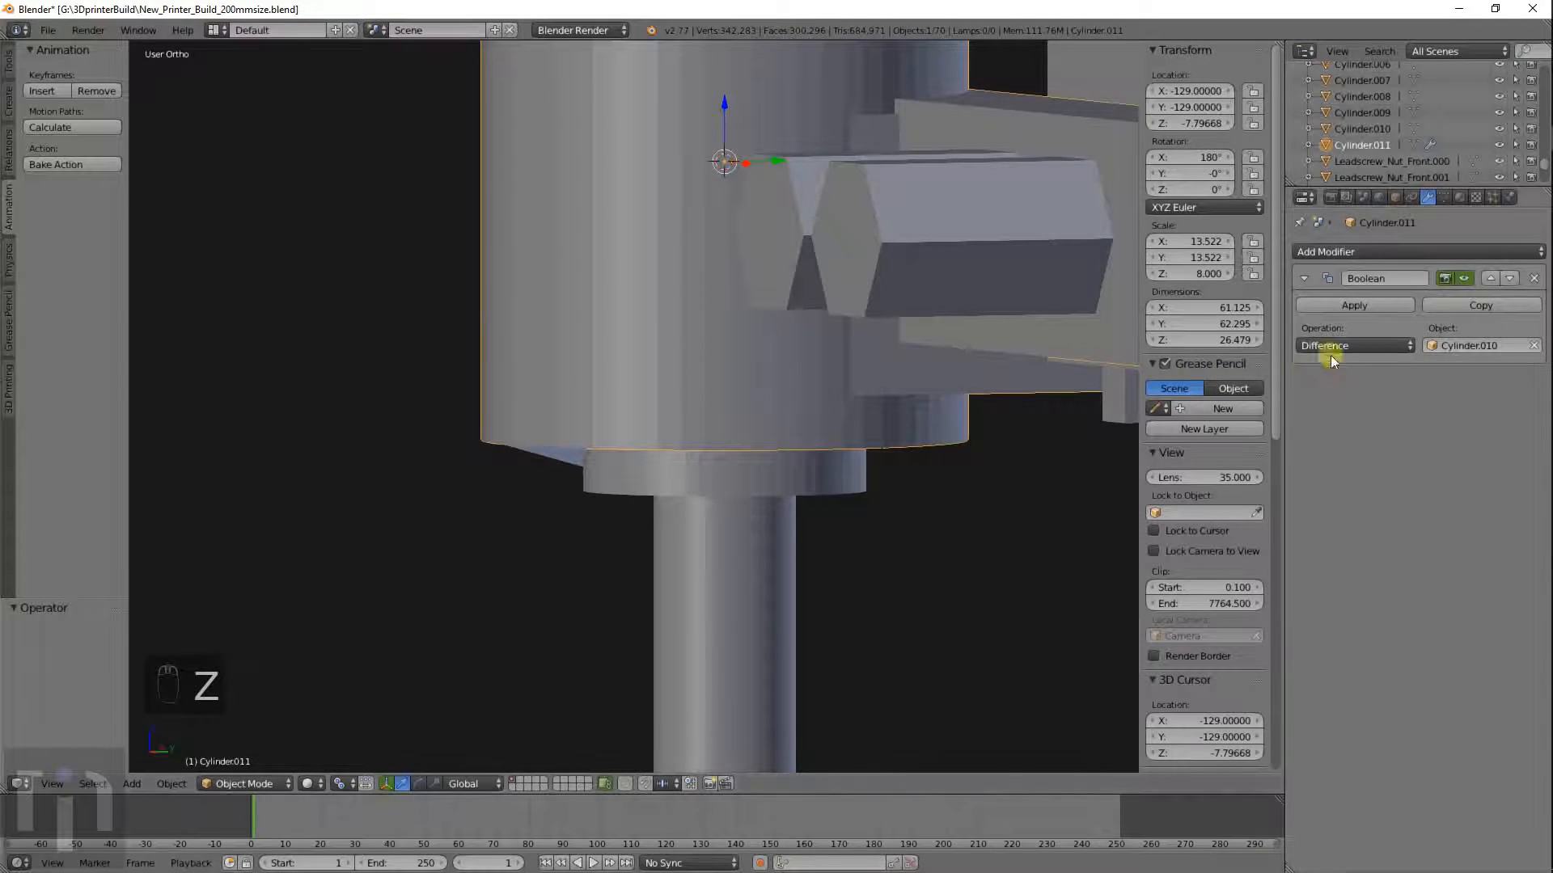
key("z")
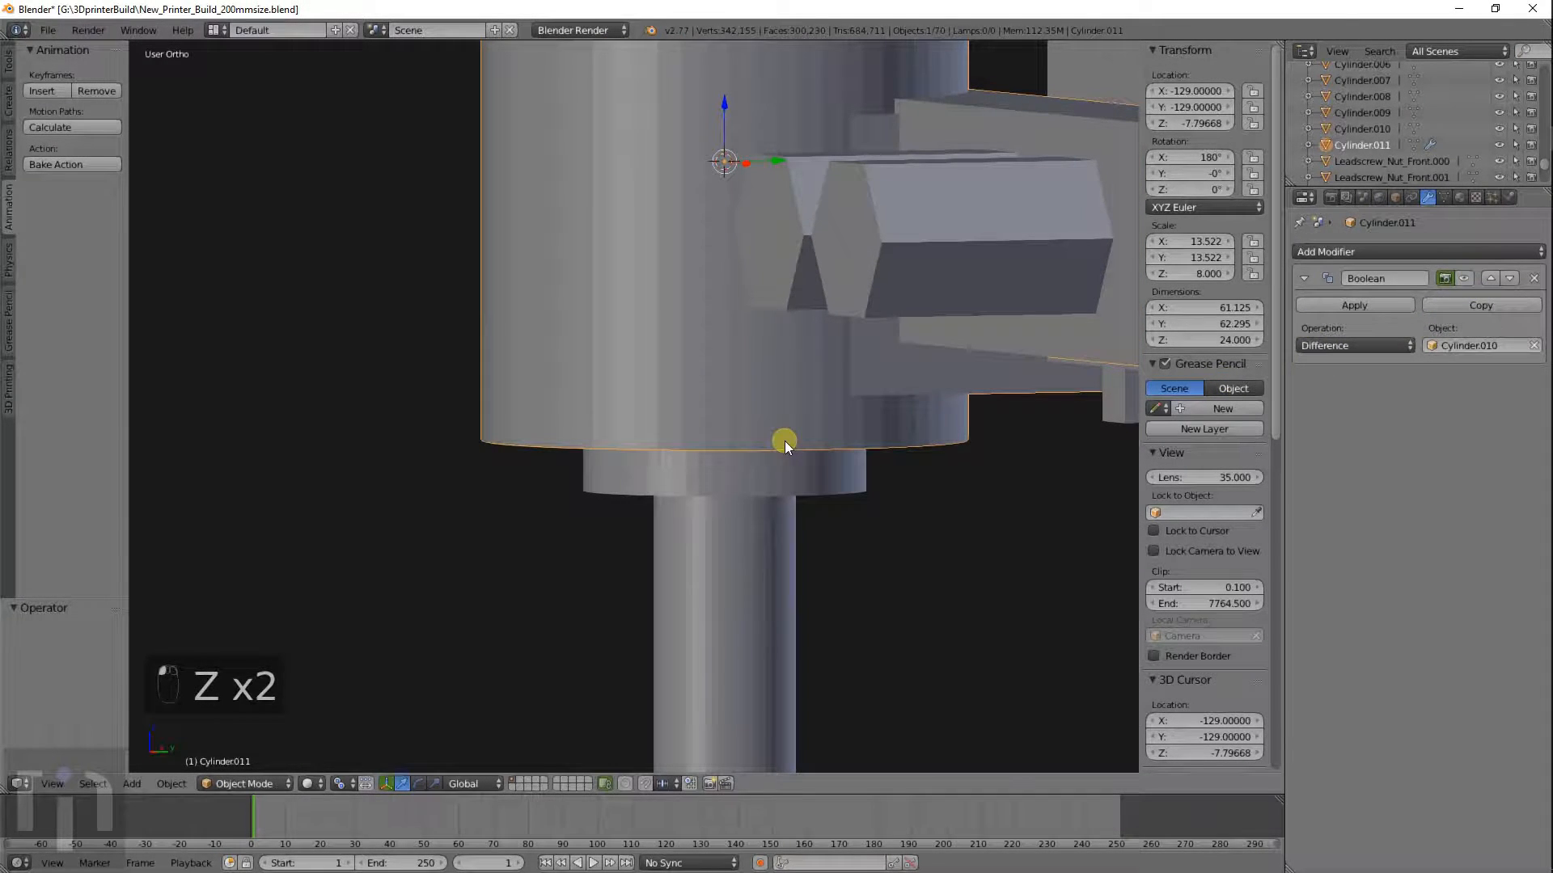
key("Tab")
key("z")
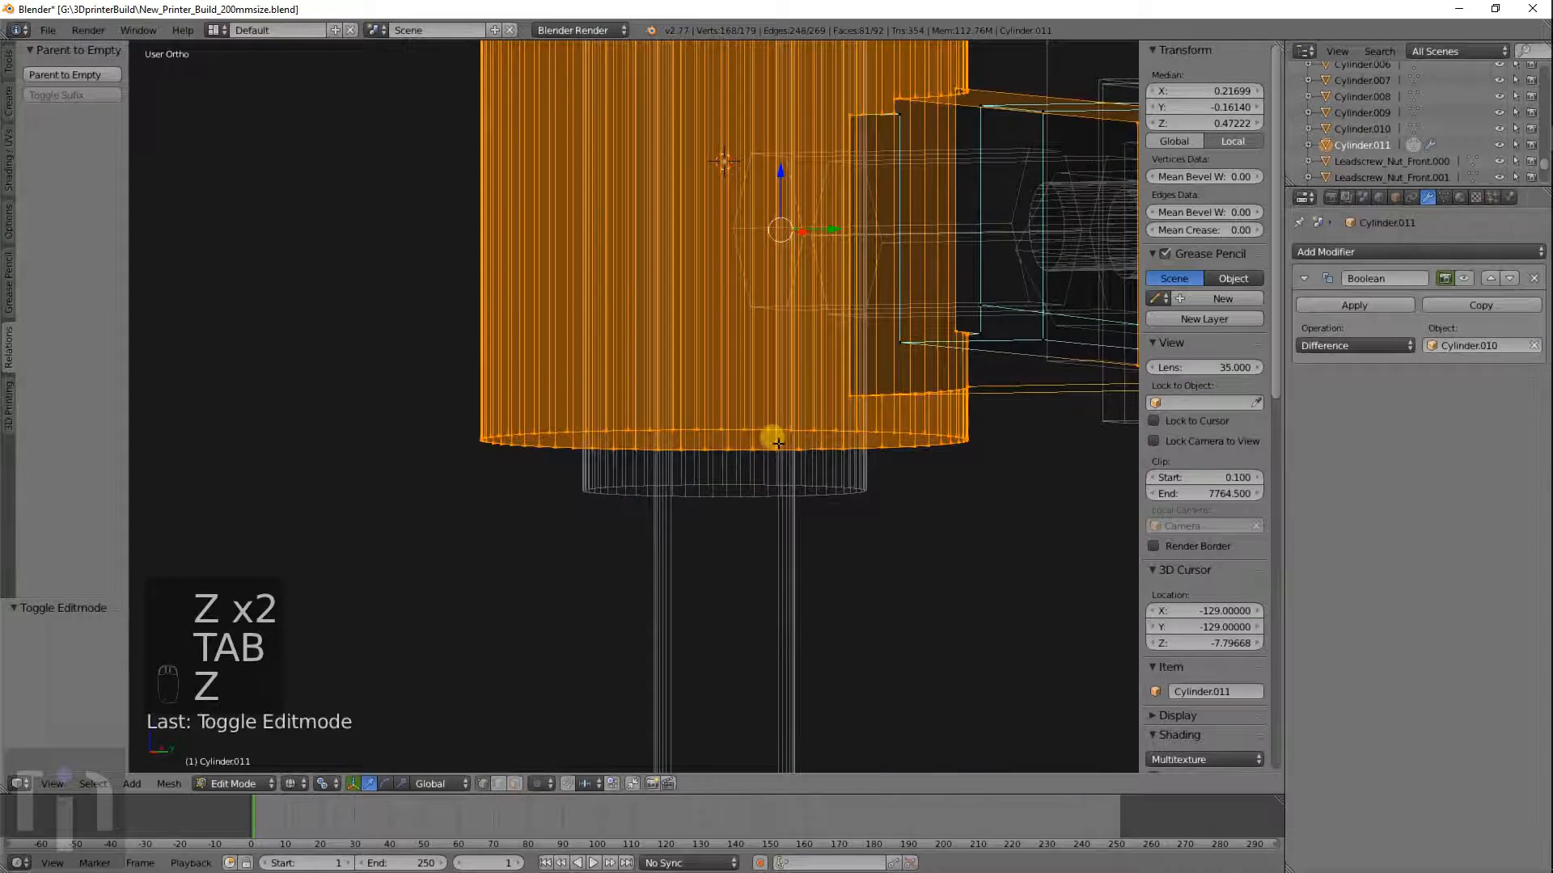
key("ctrl+r")
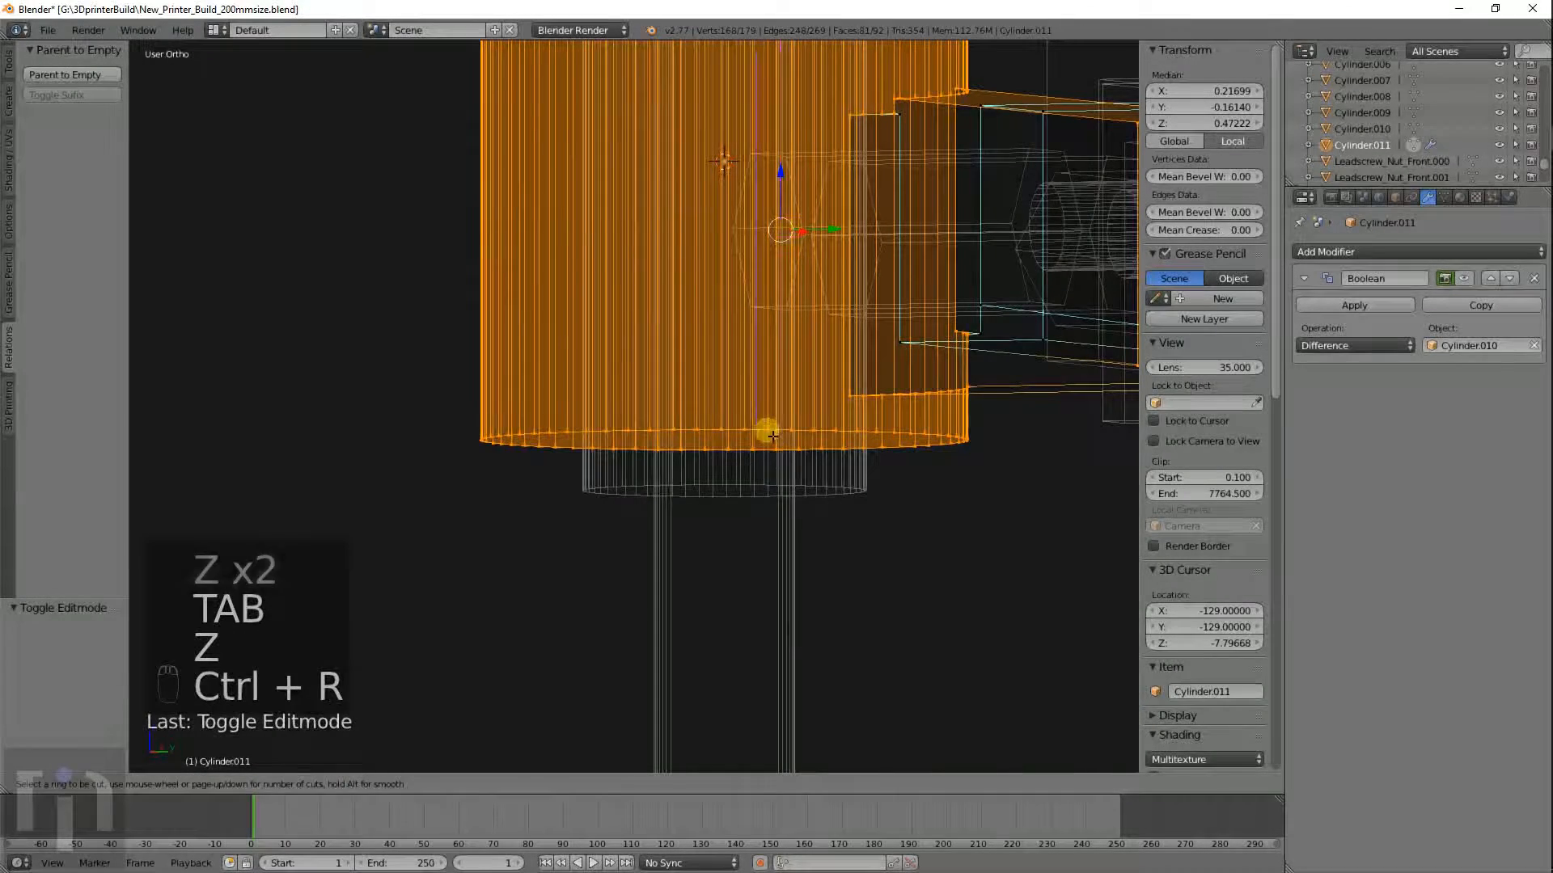
right_click(628, 467)
key("Tab")
Add more than 30 evenly spaced horizontal loop cuts along the height of the inner cylinder, Cylinder.010.
right_click(662, 483)
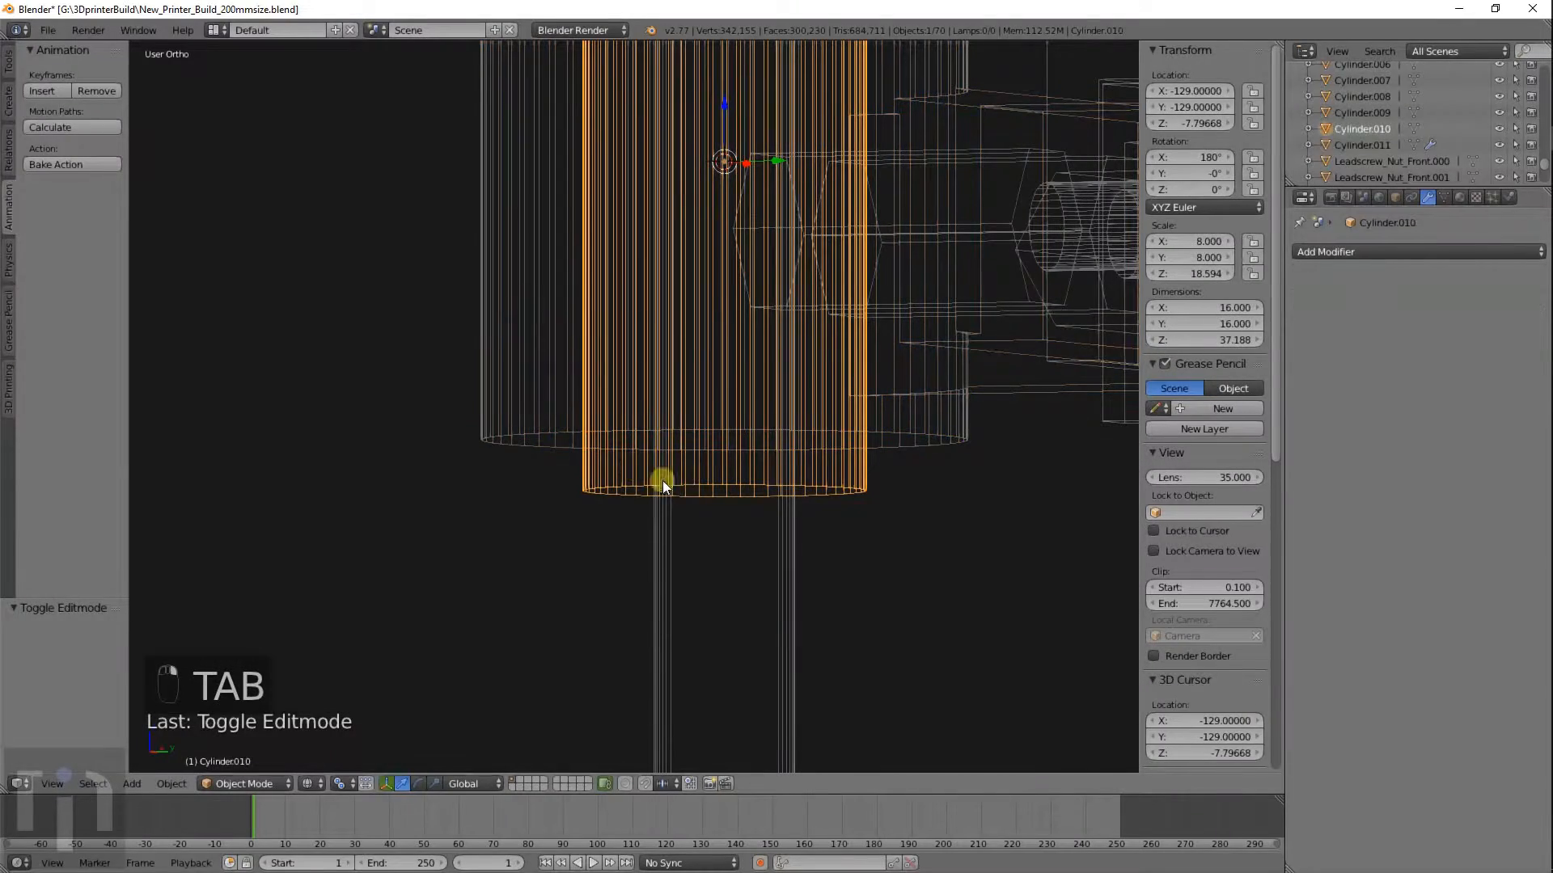
key("ctrl+r")
key("Tab")
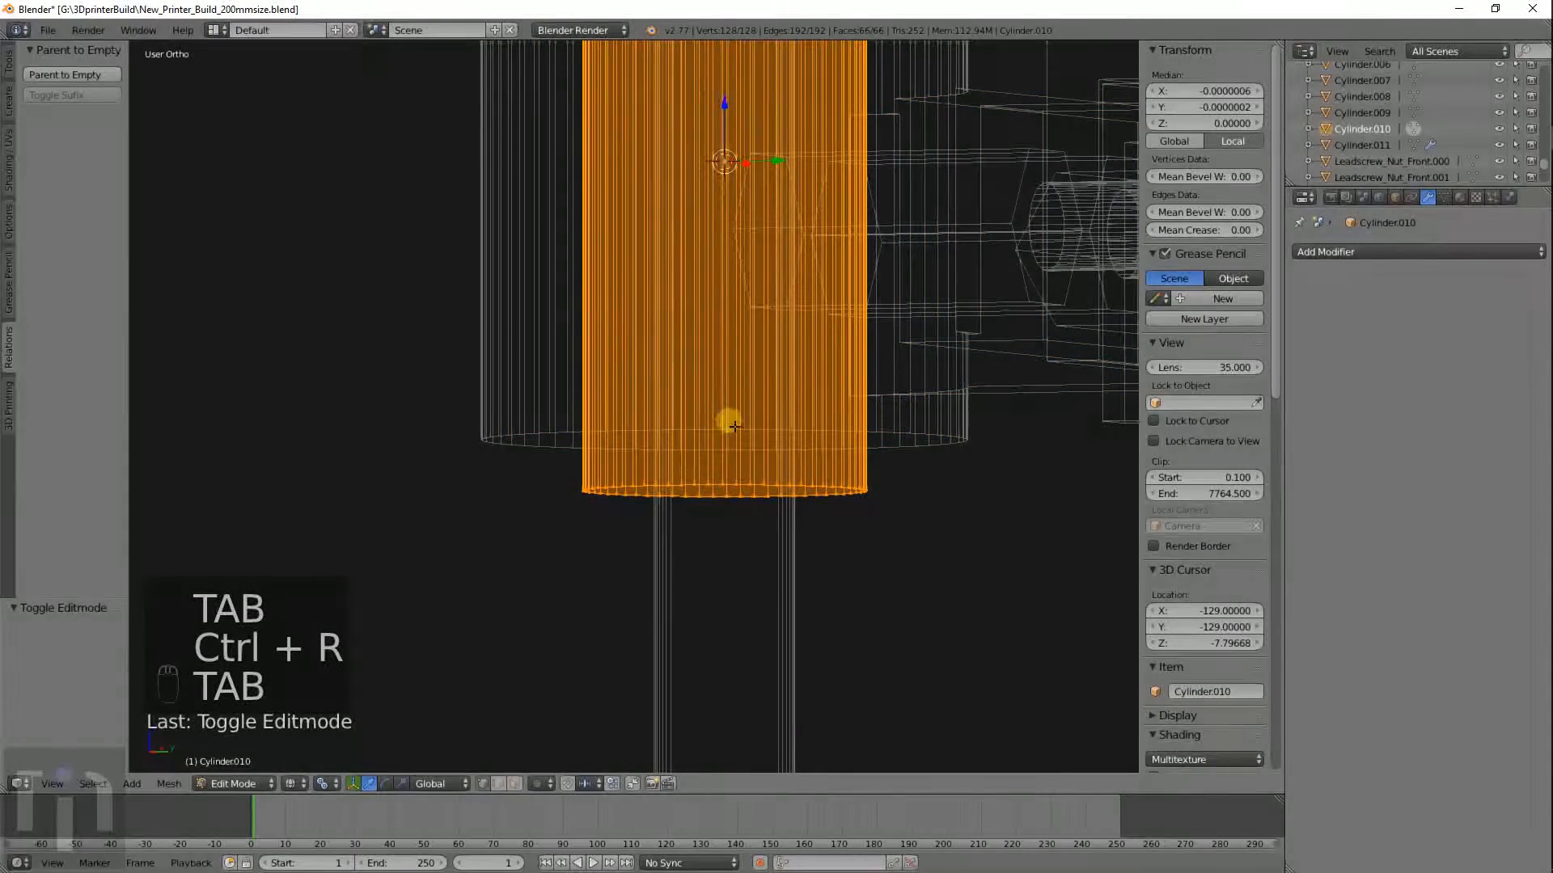
key("ctrl+r")
scroll(726, 342, "up", 2)
scroll(726, 343, "up", 9)
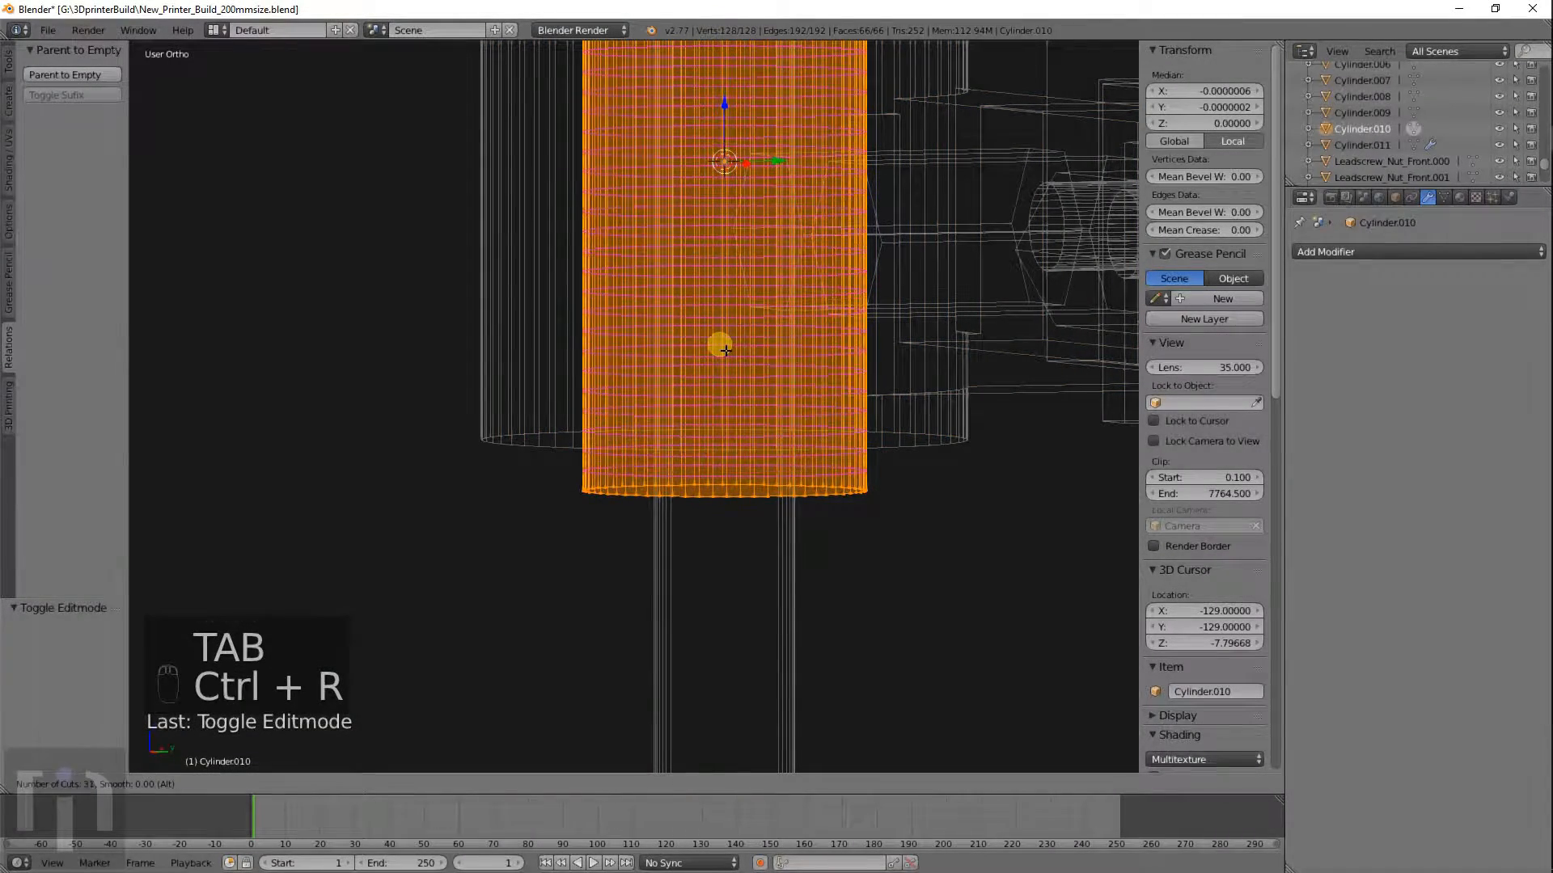
left_click(726, 349)
right_click(725, 349)
key("Tab")
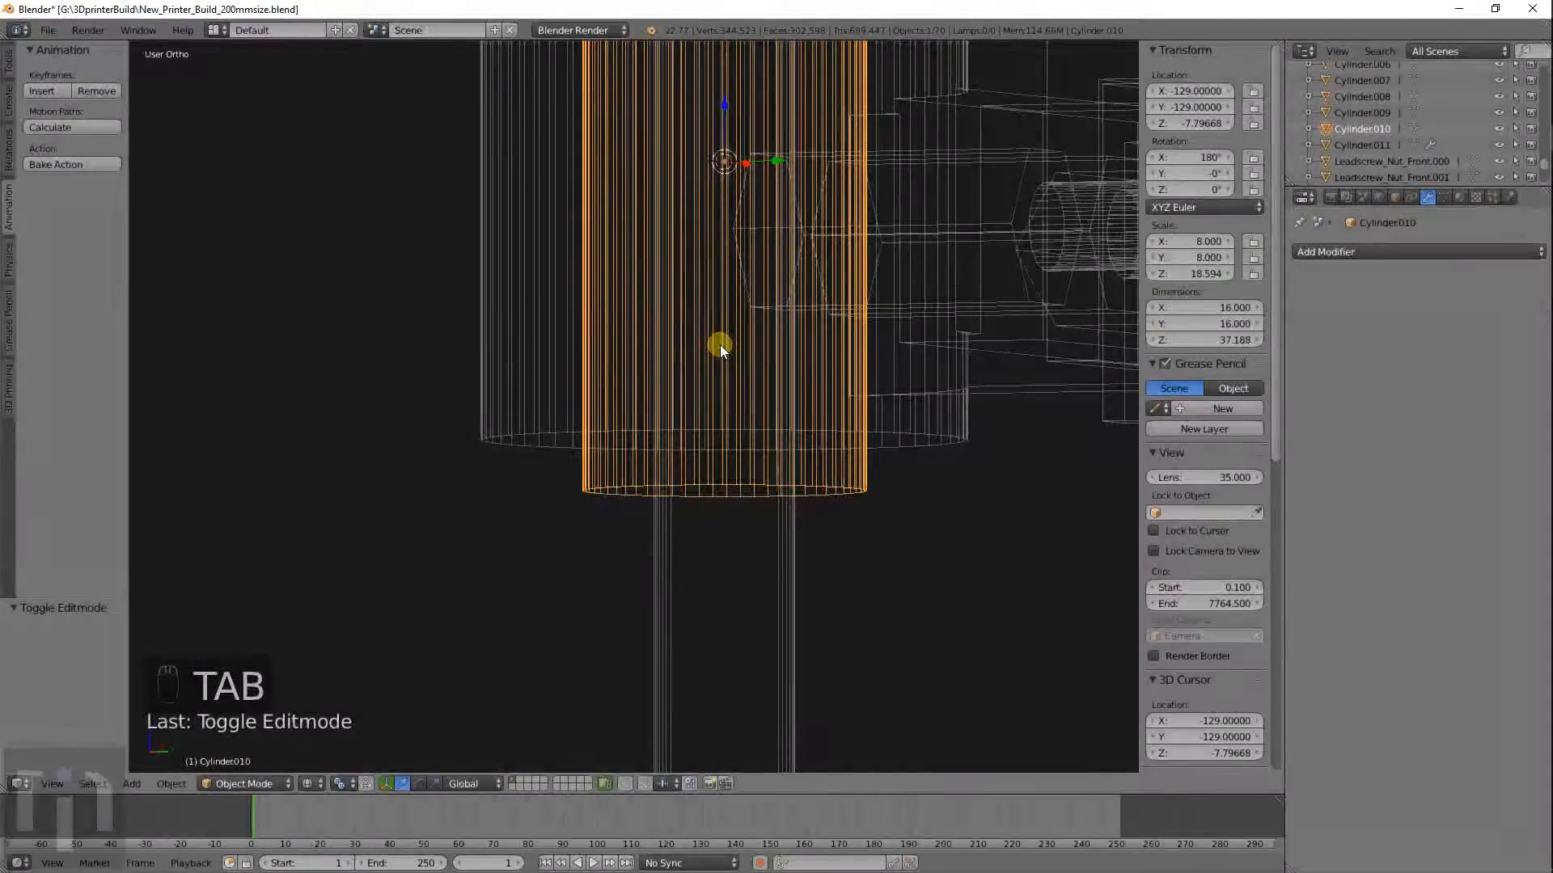
Turn the viewport display of the bearing holder's Boolean modifier back on and check the cut's lower end.
right_click(889, 444)
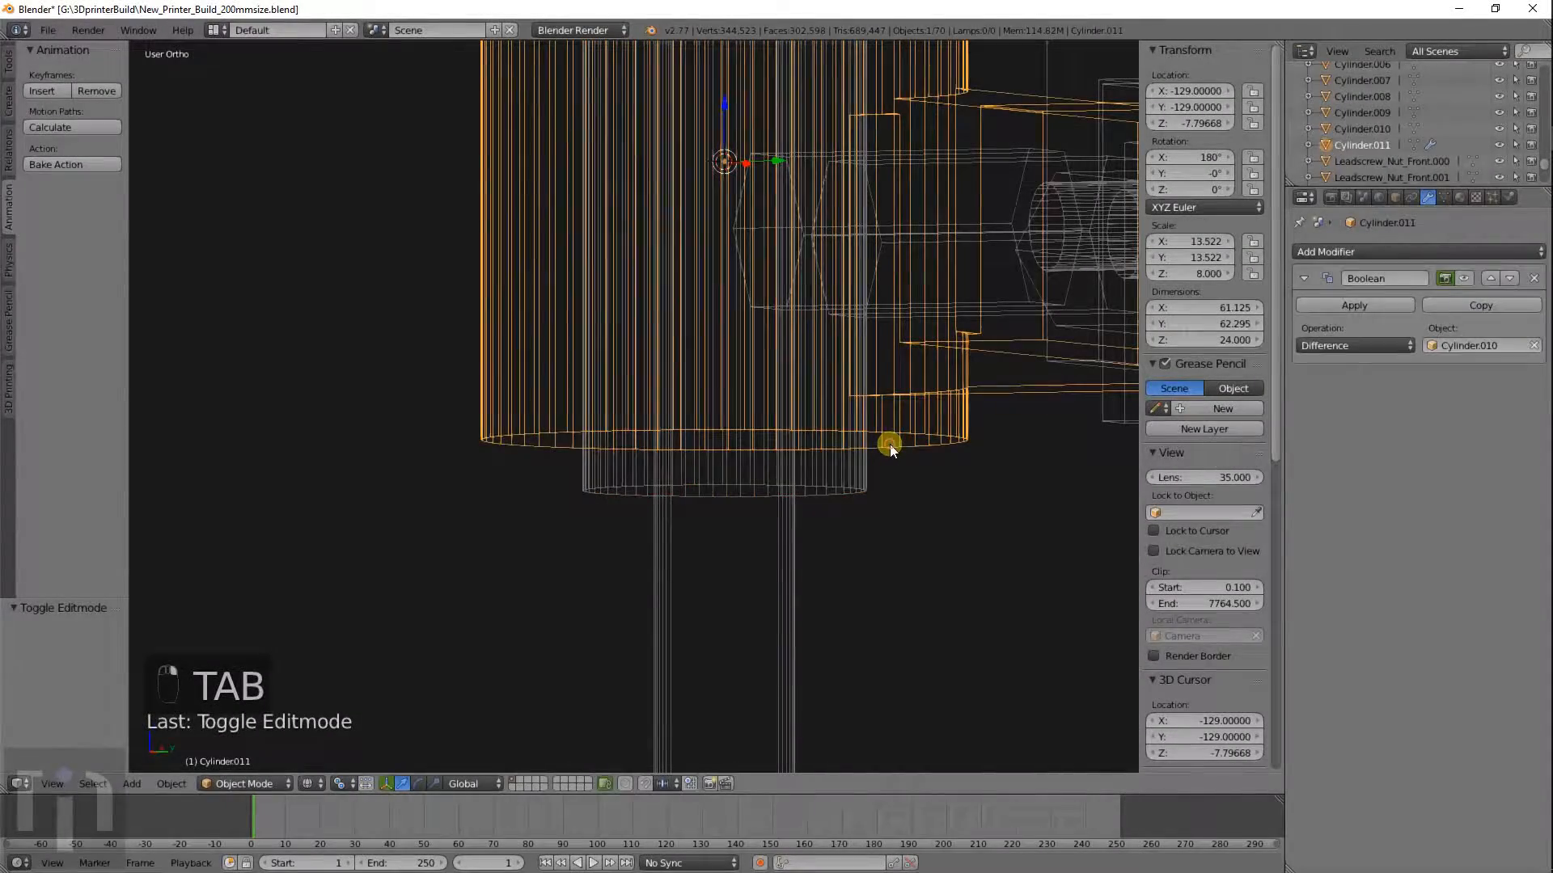
left_click(1464, 278)
middle_click_drag(963, 461, 838, 481)
scroll(658, 461, "up", 4)
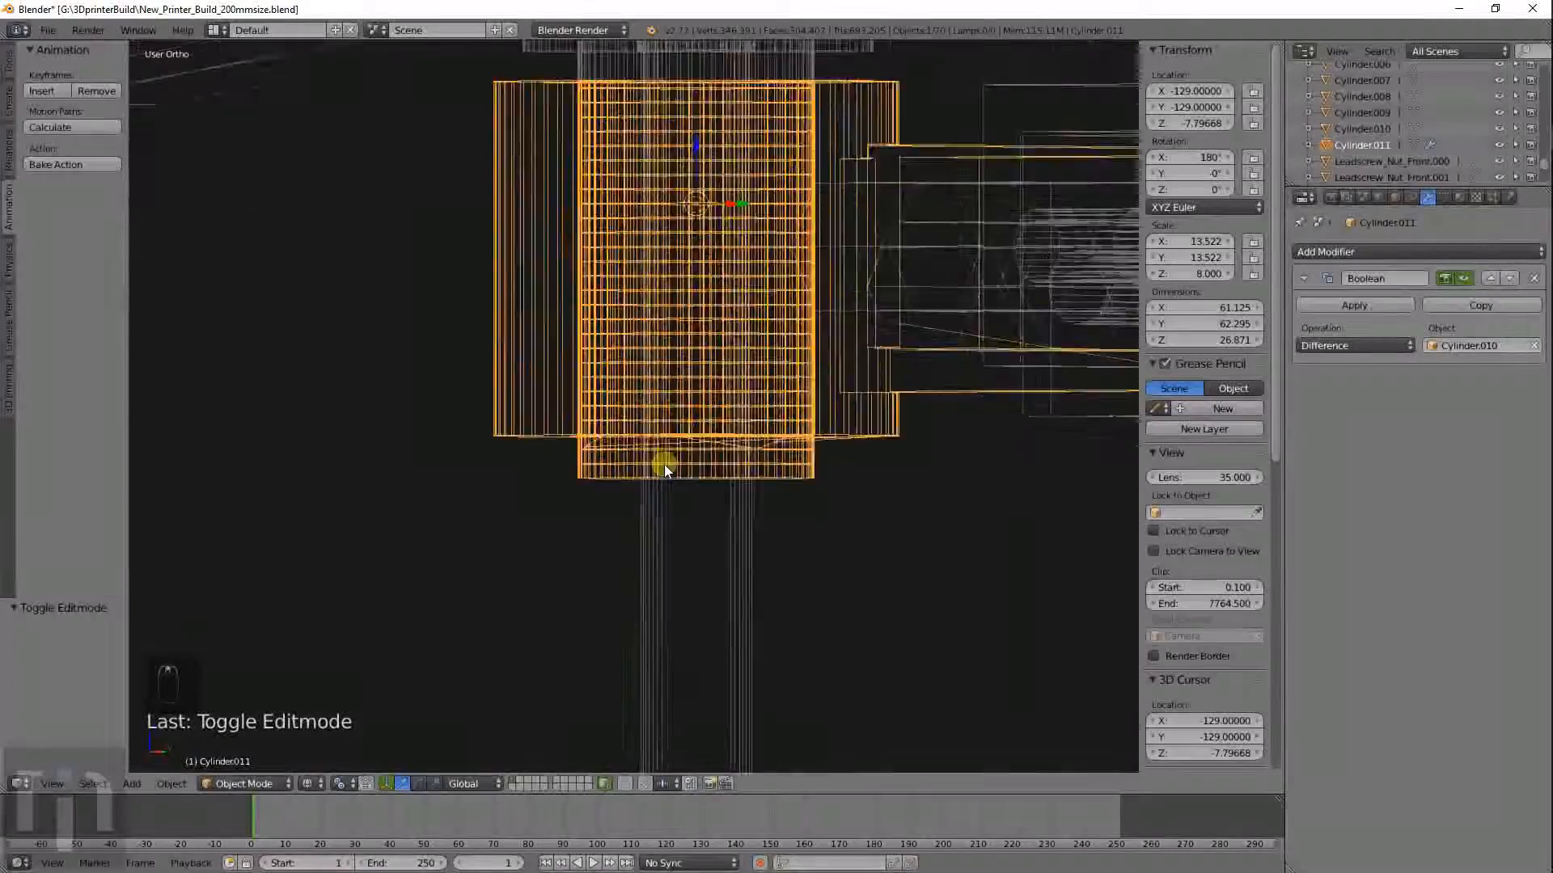
Change the operation of the bearing holder's Boolean modifier to Intersect.
middle_click_drag(711, 471, 752, 477)
left_click(1308, 347)
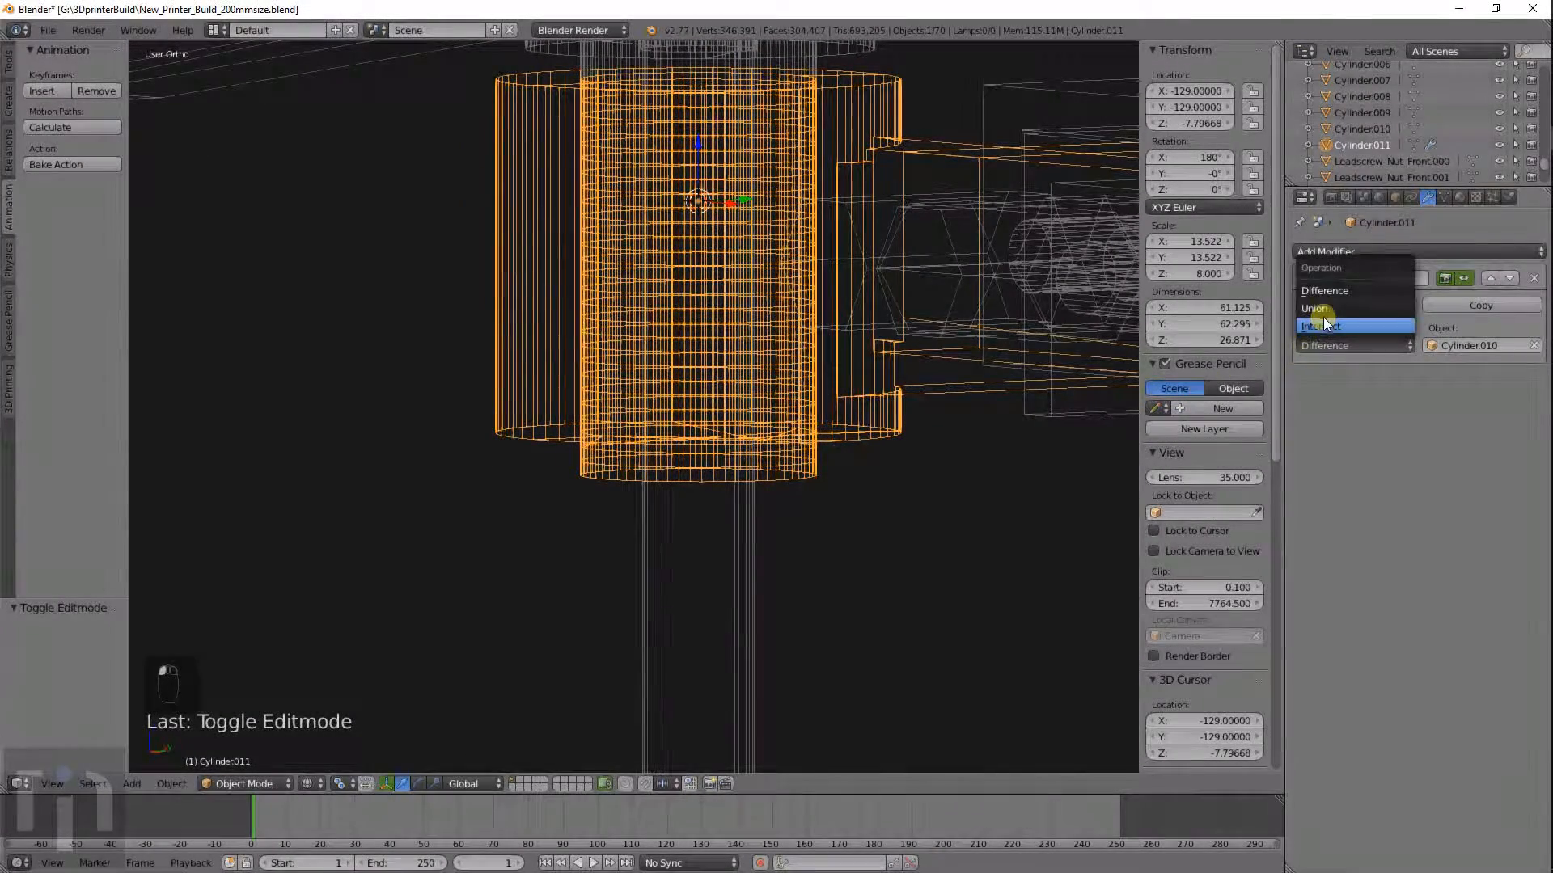
left_click(1326, 327)
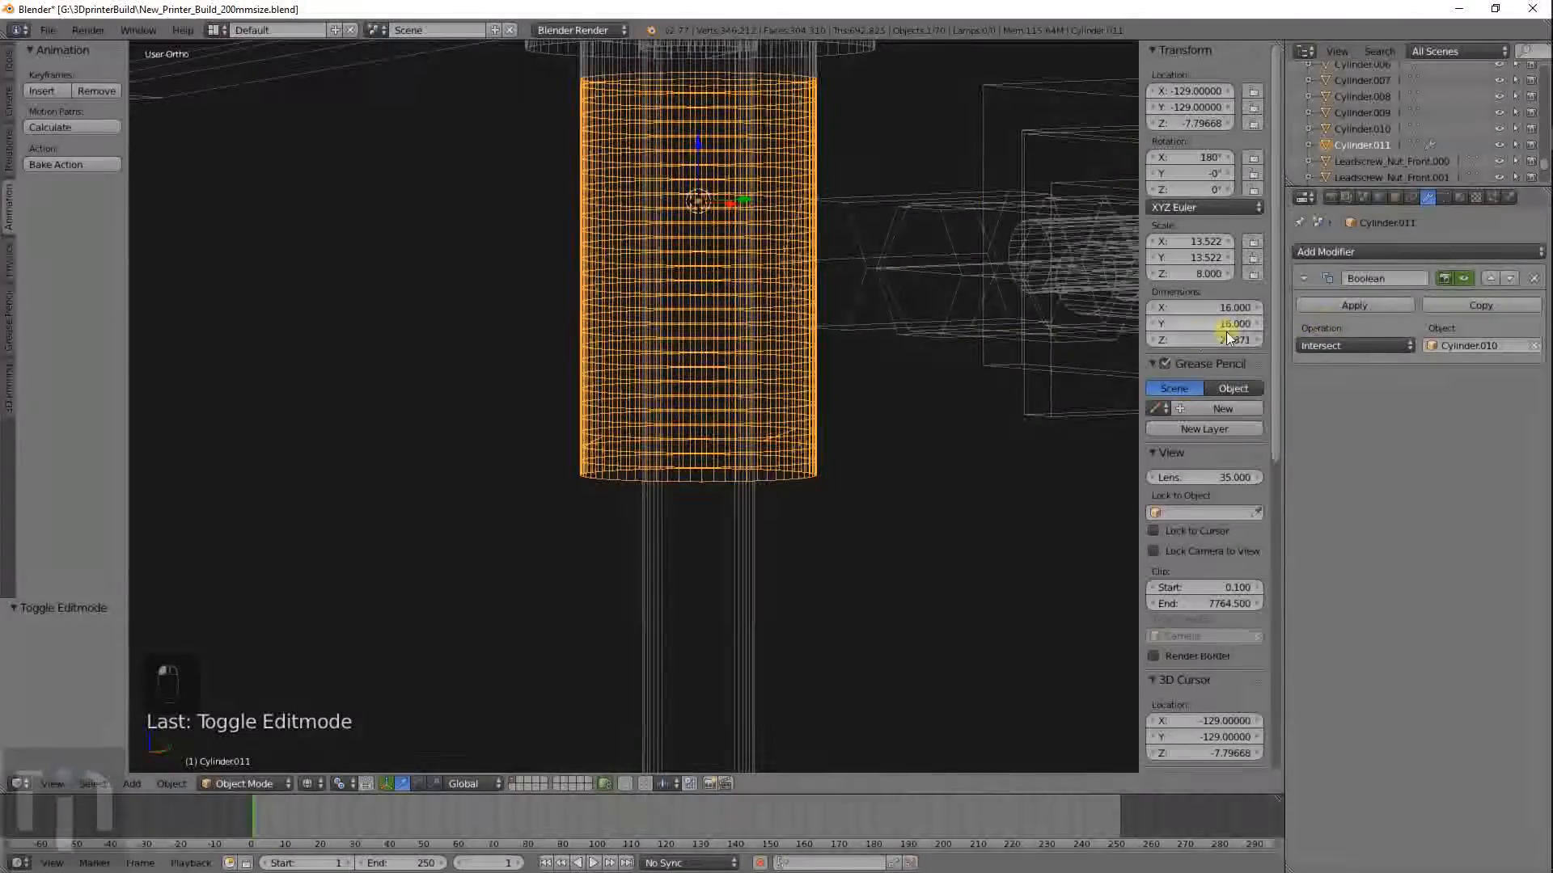
Try Union as the operation of the bearing holder's Boolean modifier, and remove that modifier from Cylinder.011.
left_click(1335, 348)
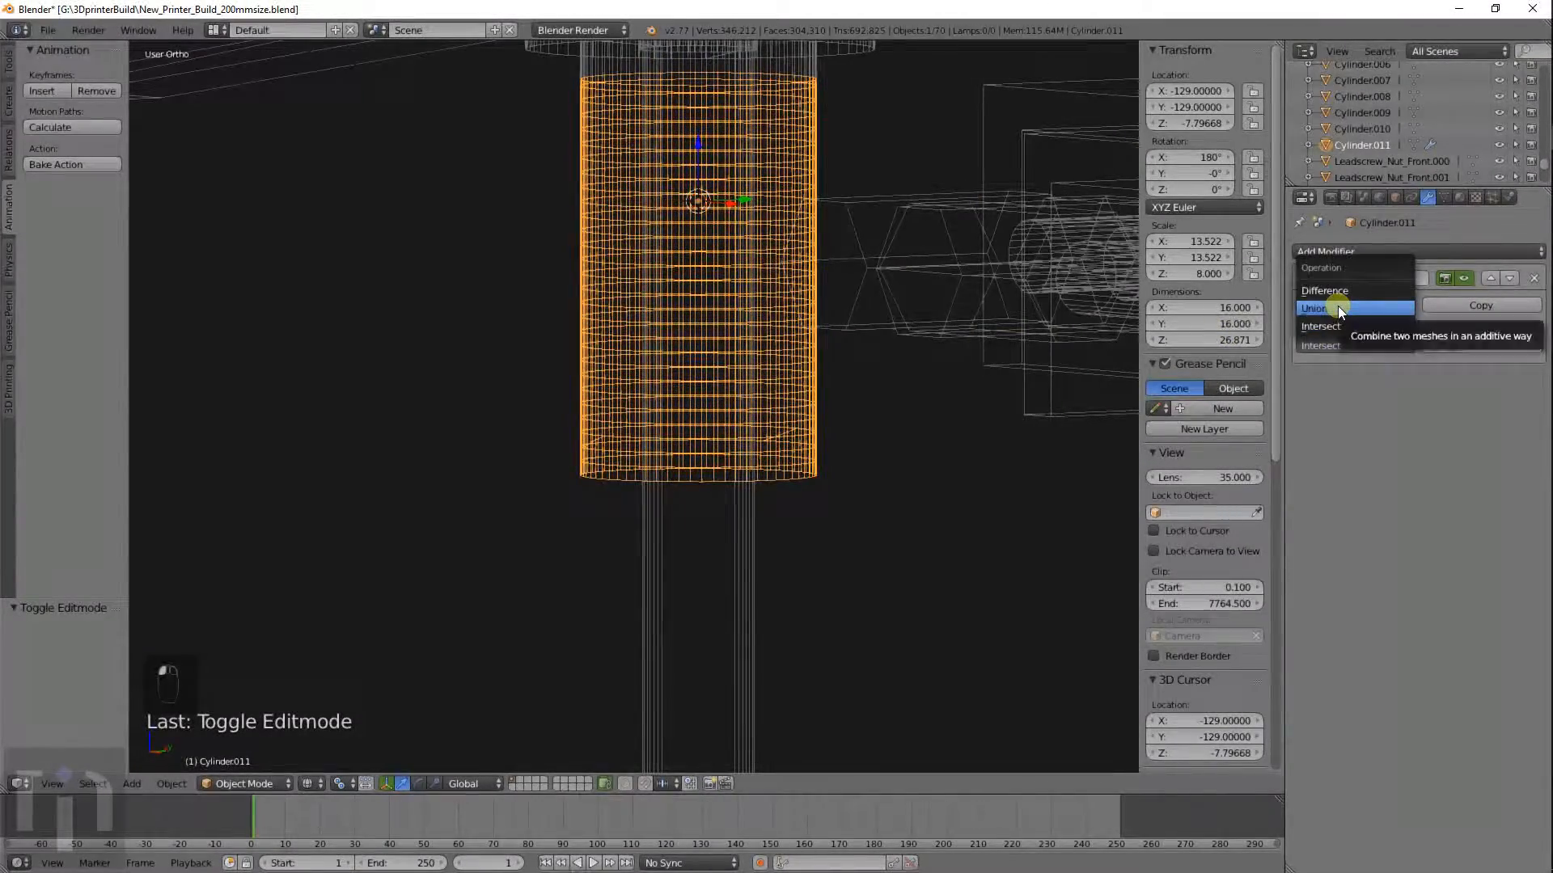
left_click(1338, 311)
middle_click_drag(699, 292, 731, 335)
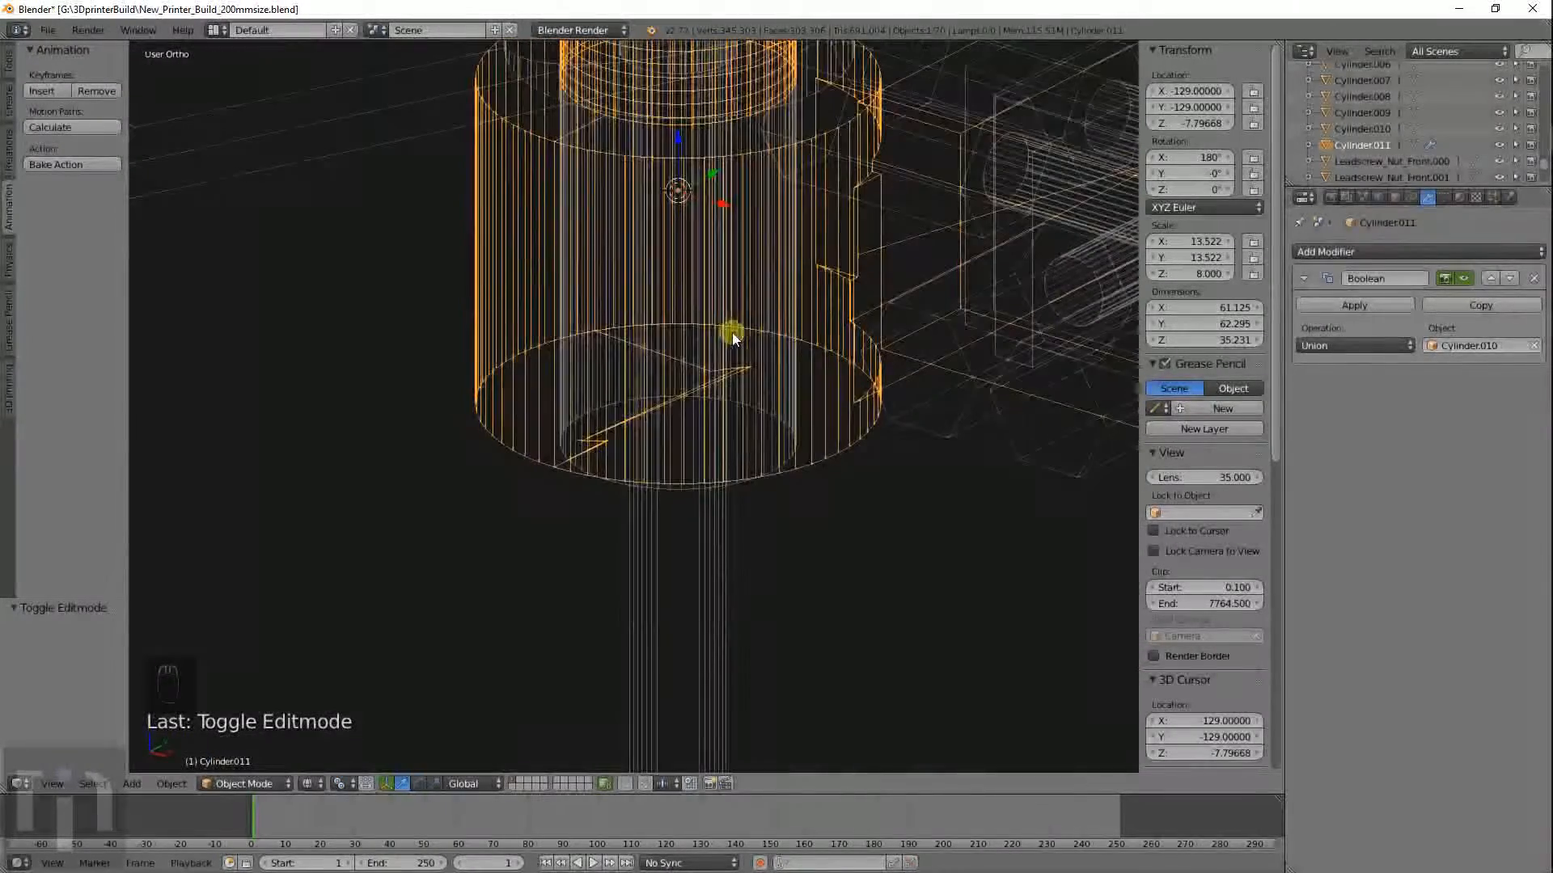
left_click(1534, 279)
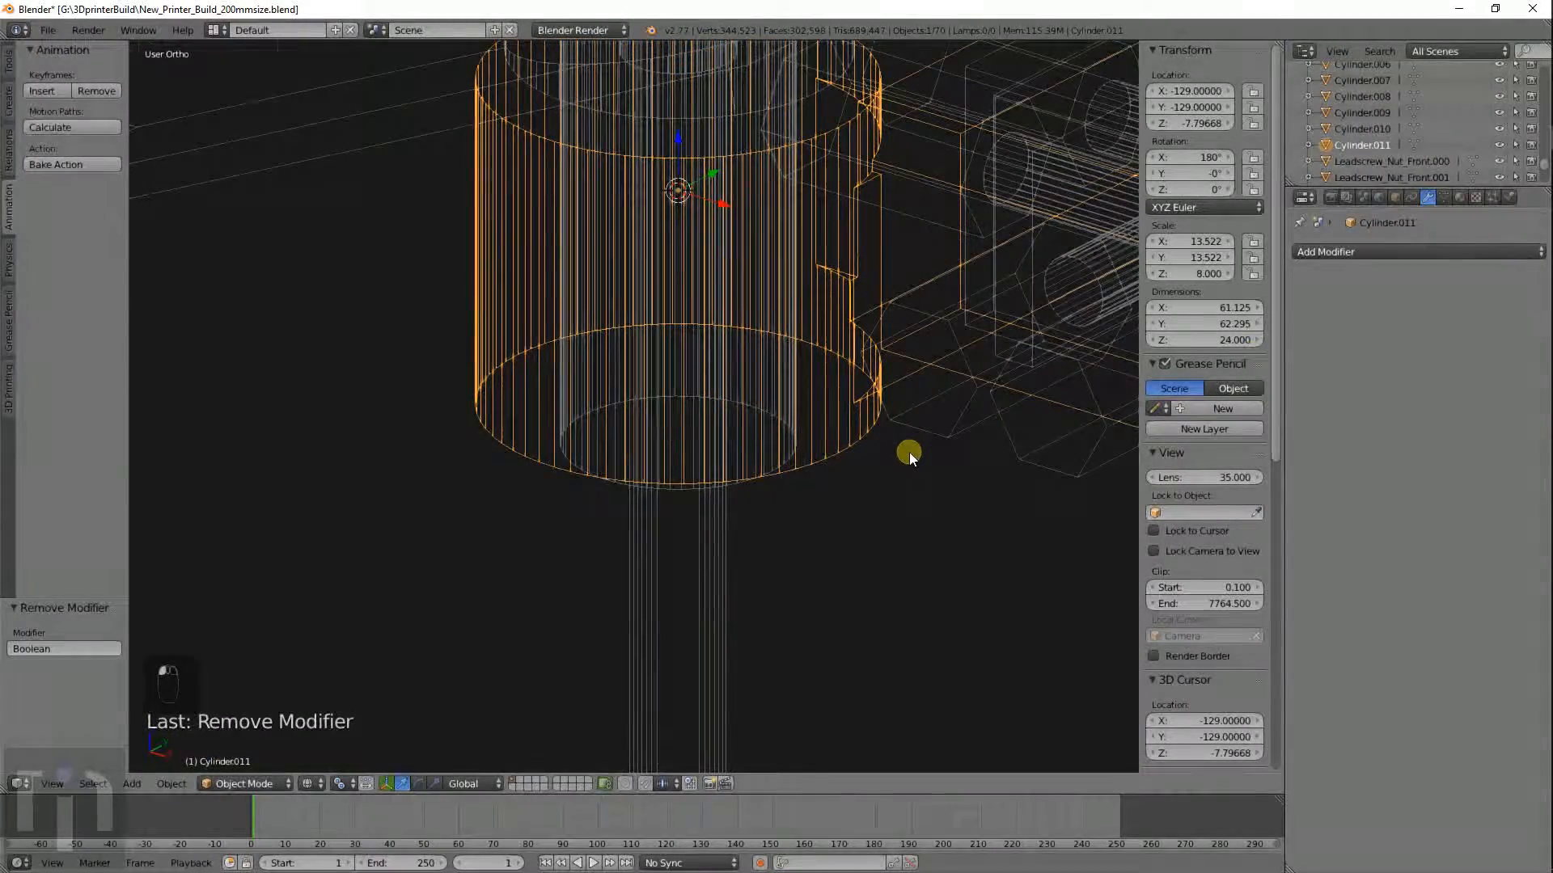
scroll(909, 452, "down", 3)
middle_click_drag(909, 453, 726, 381)
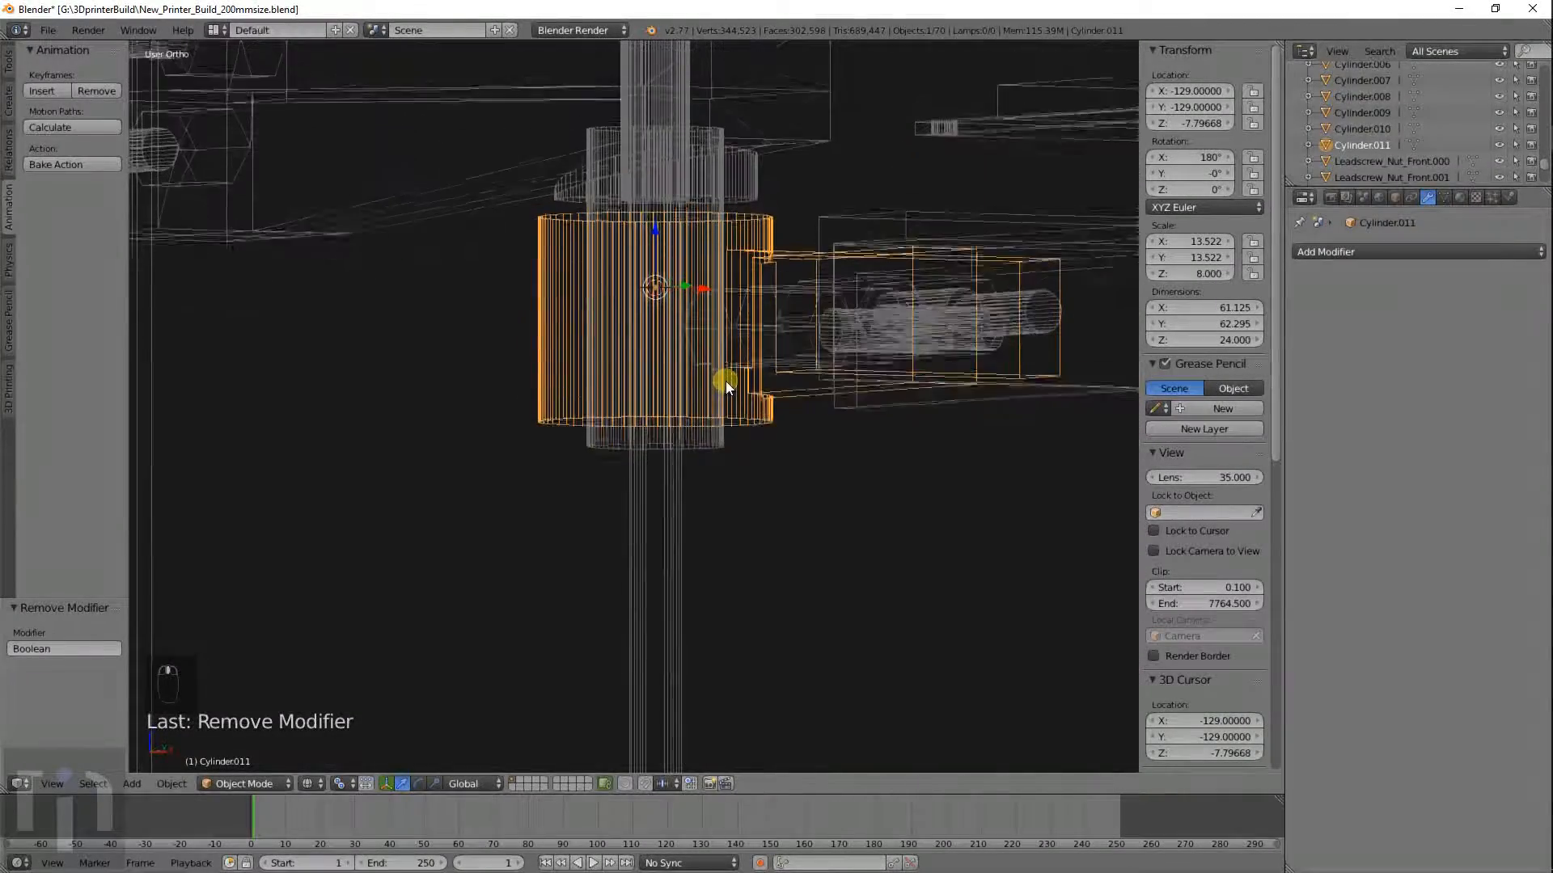
Check the mesh at the lower end of the inner cylinder, Cylinder.010, in solid shading and Edit Mode.
scroll(725, 381, "up", 4)
right_click(802, 474)
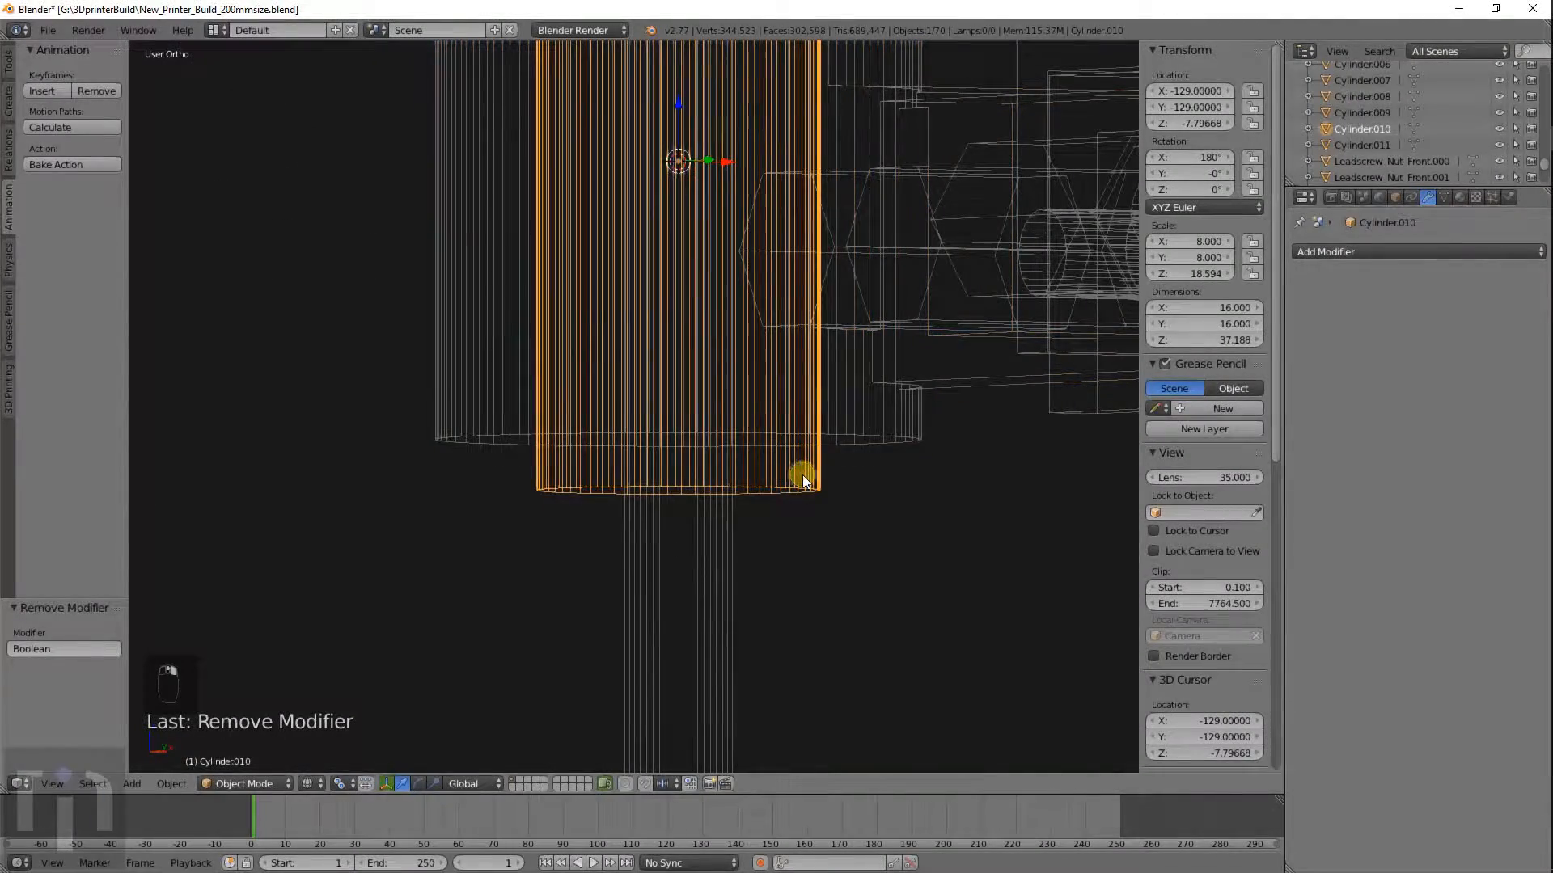
key("z")
key("Tab")
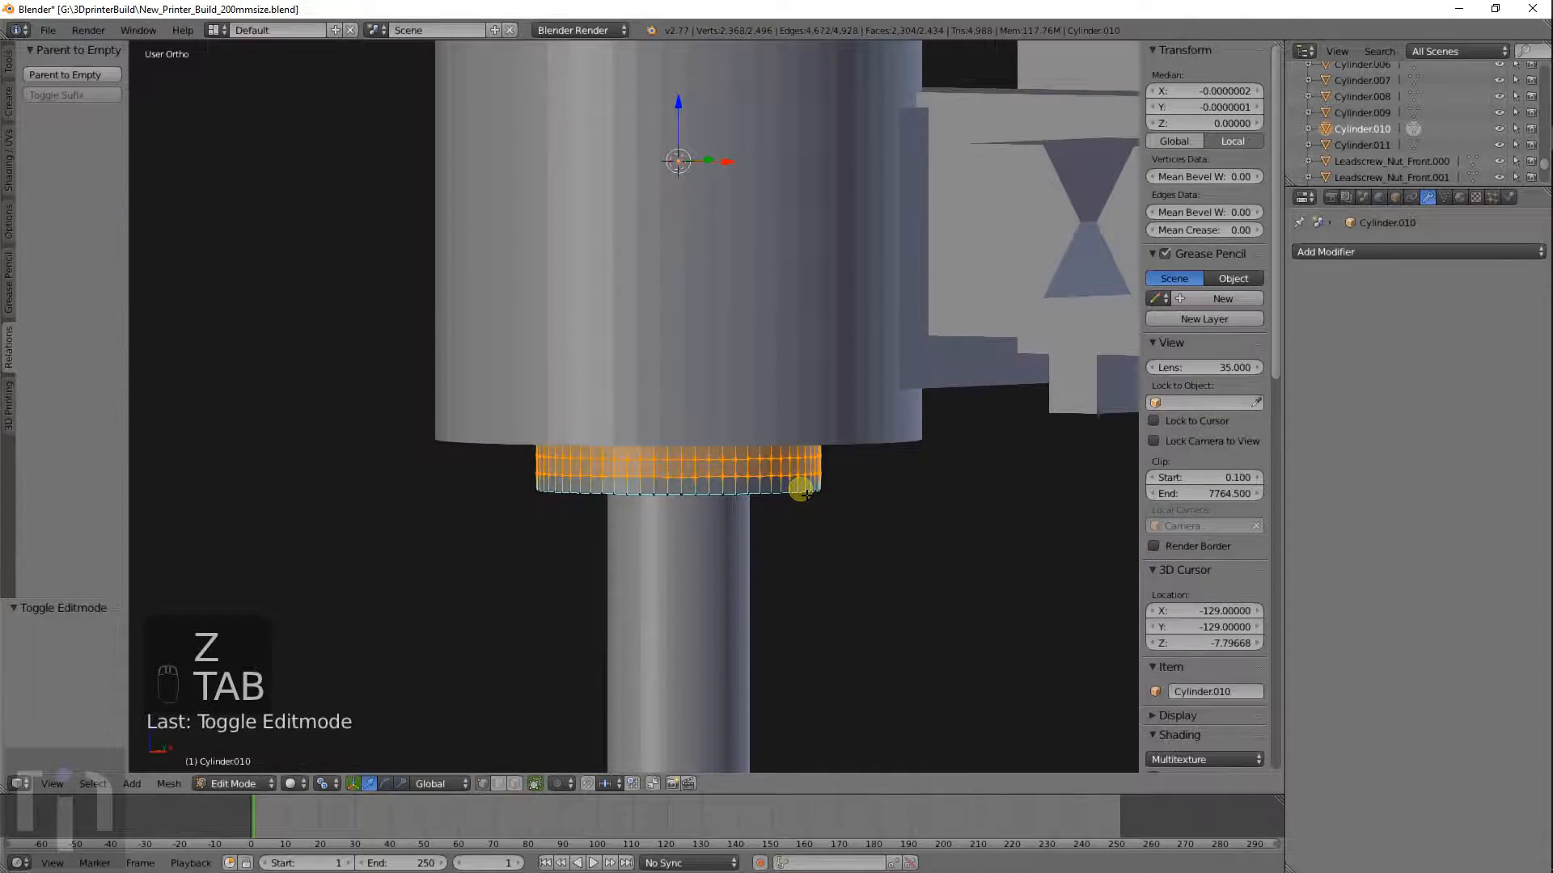
key("Tab")
key("z")
scroll(799, 461, "down", 2)
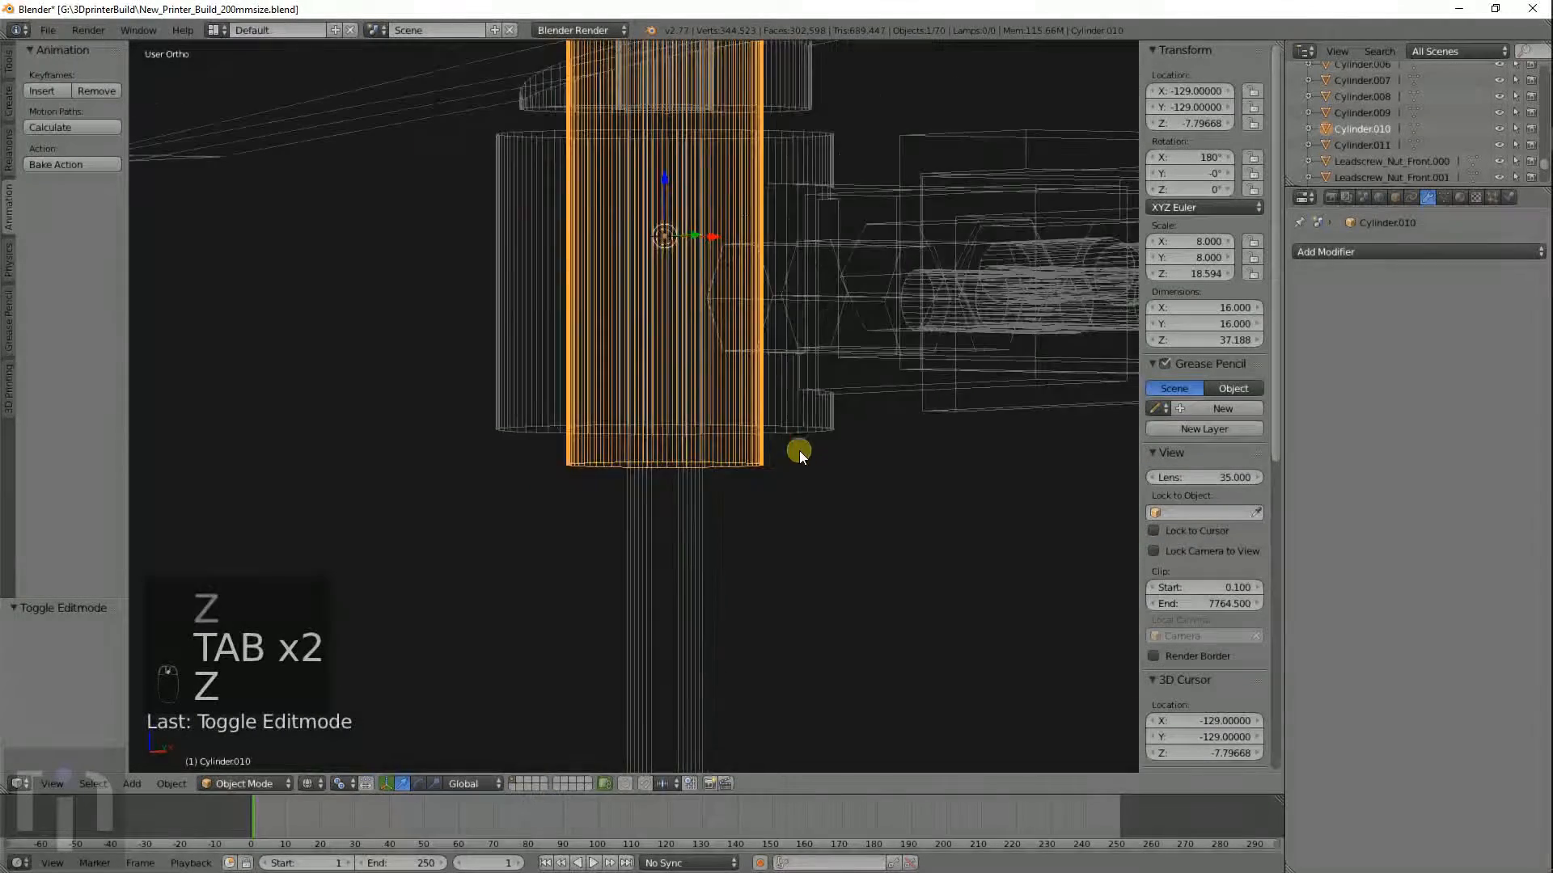
Join the inner cylinder, Cylinder.010, with the bolt-and-nut cutters, Cylinder.009, into one object.
right_click(799, 421)
middle_click_drag(842, 407, 943, 470)
right_click(728, 454)
right_click(848, 401, "shift")
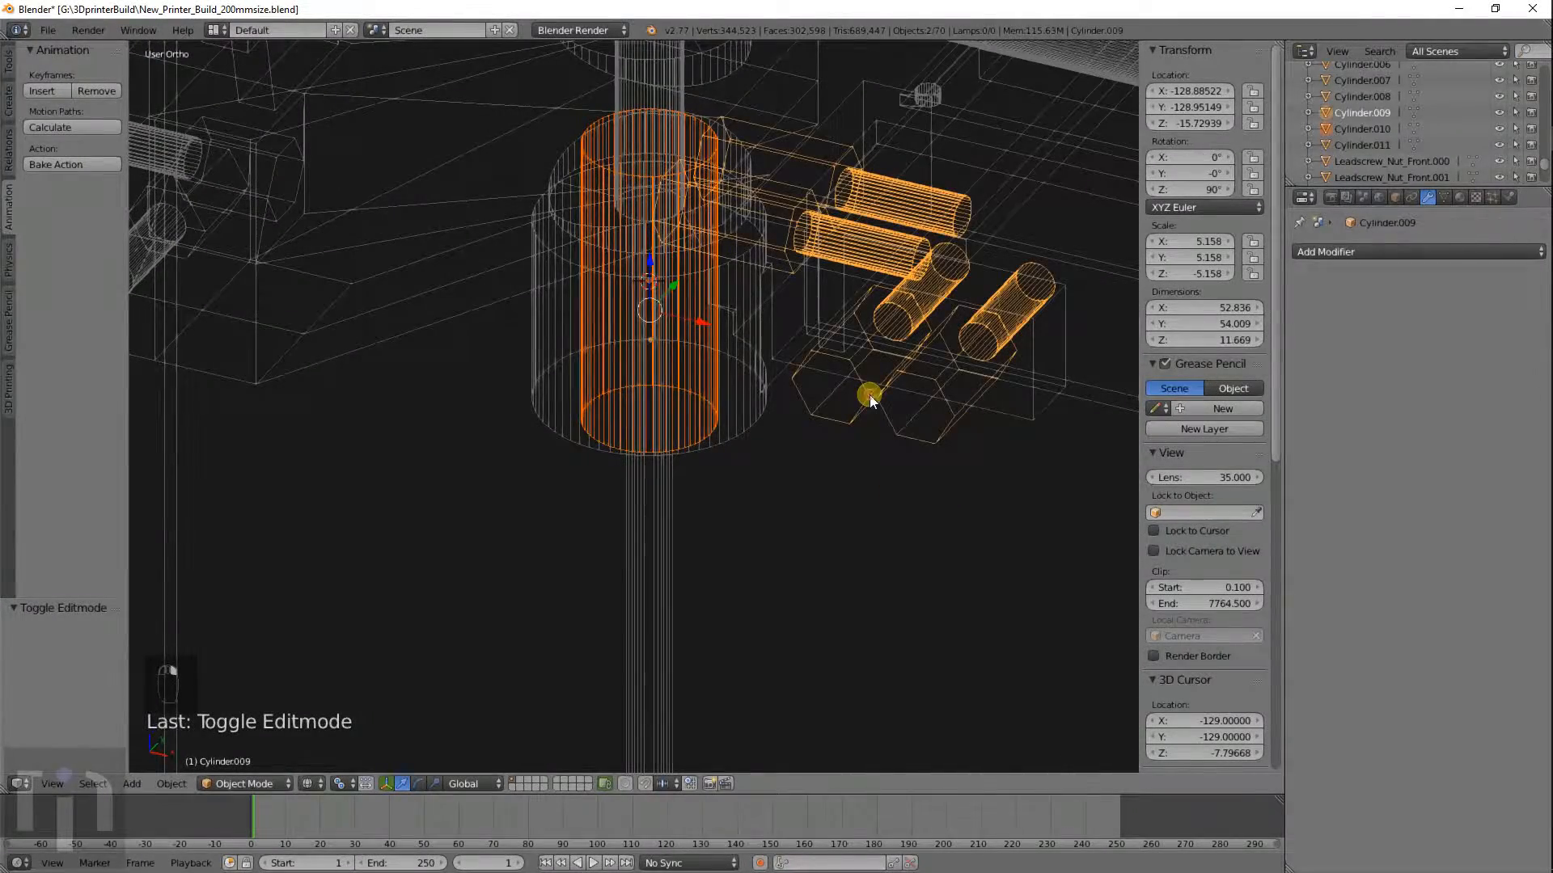
key("ctrl+j")
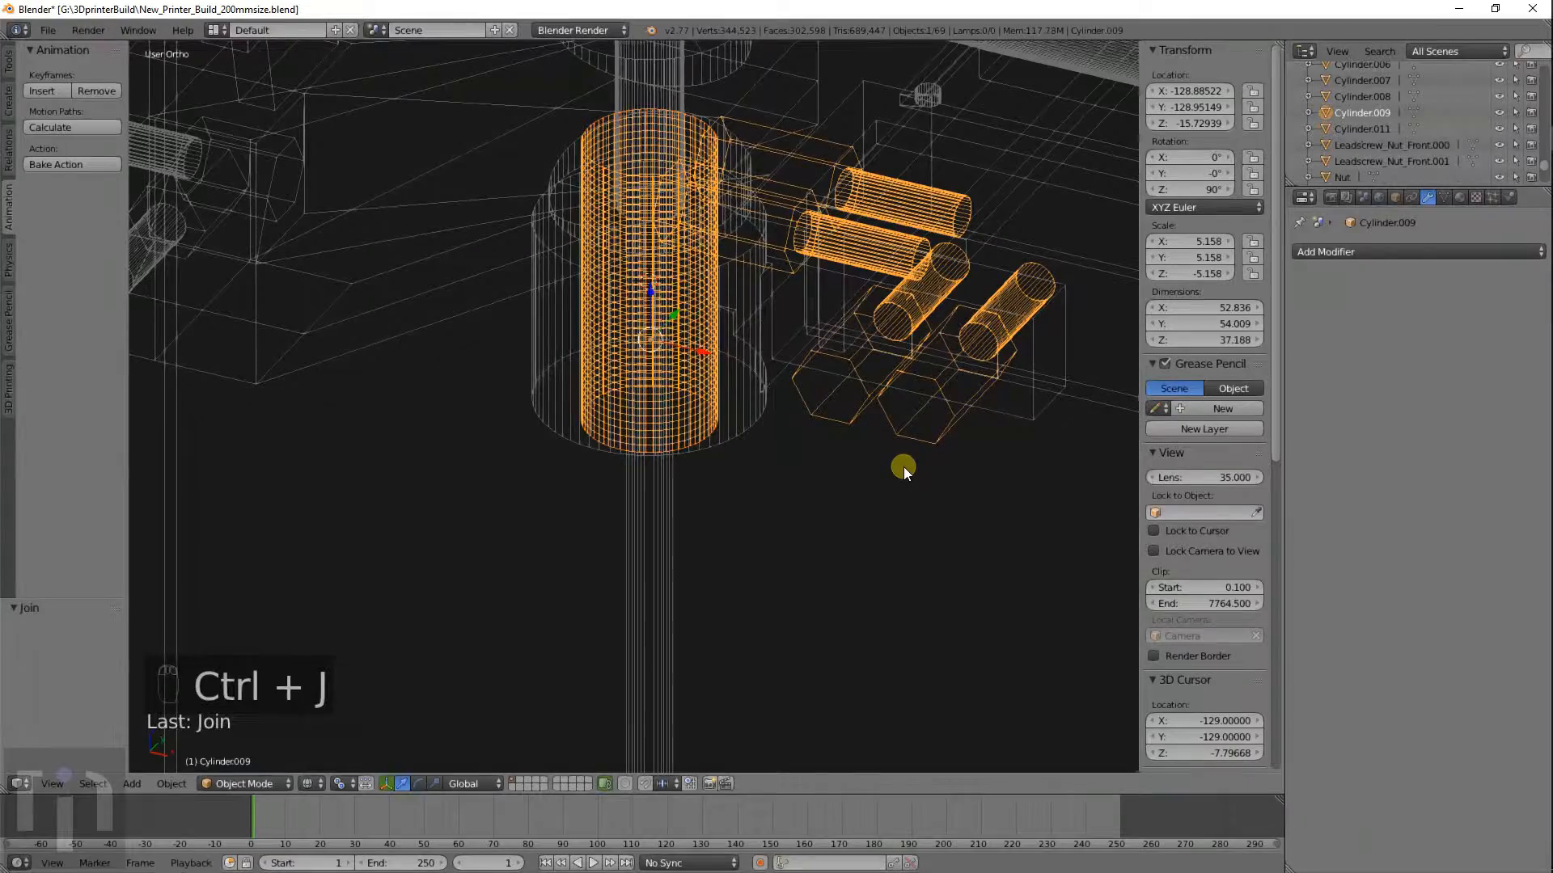
Add a Difference Boolean modifier to the bearing holder, Cylinder.011, with the joined cutter Cylinder.009 as its object.
middle_click_drag(904, 468, 886, 391)
right_click(956, 409)
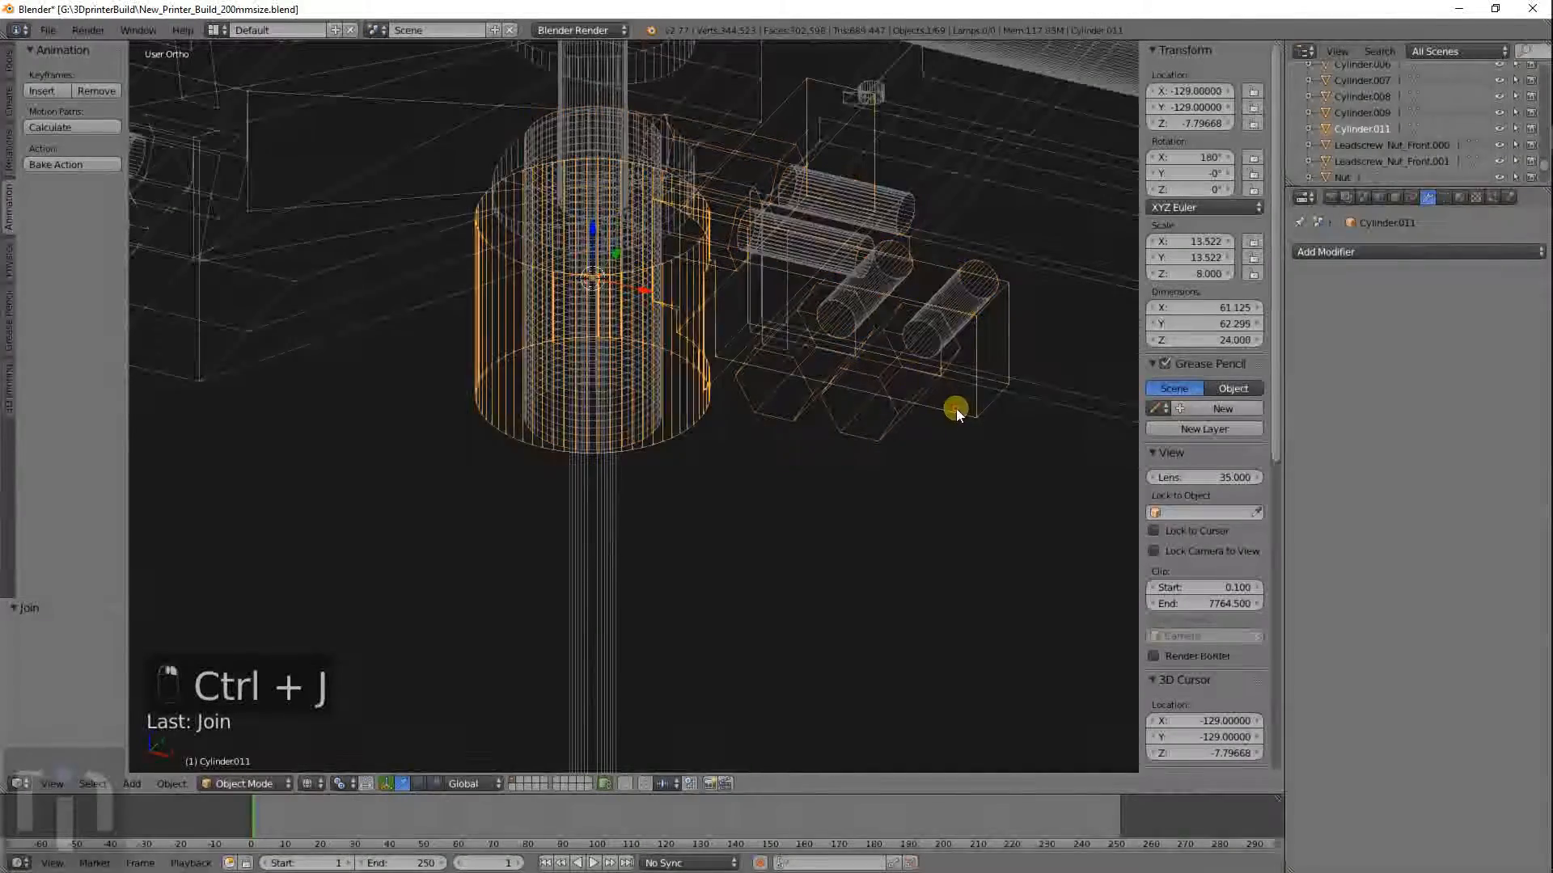
left_click(1374, 250)
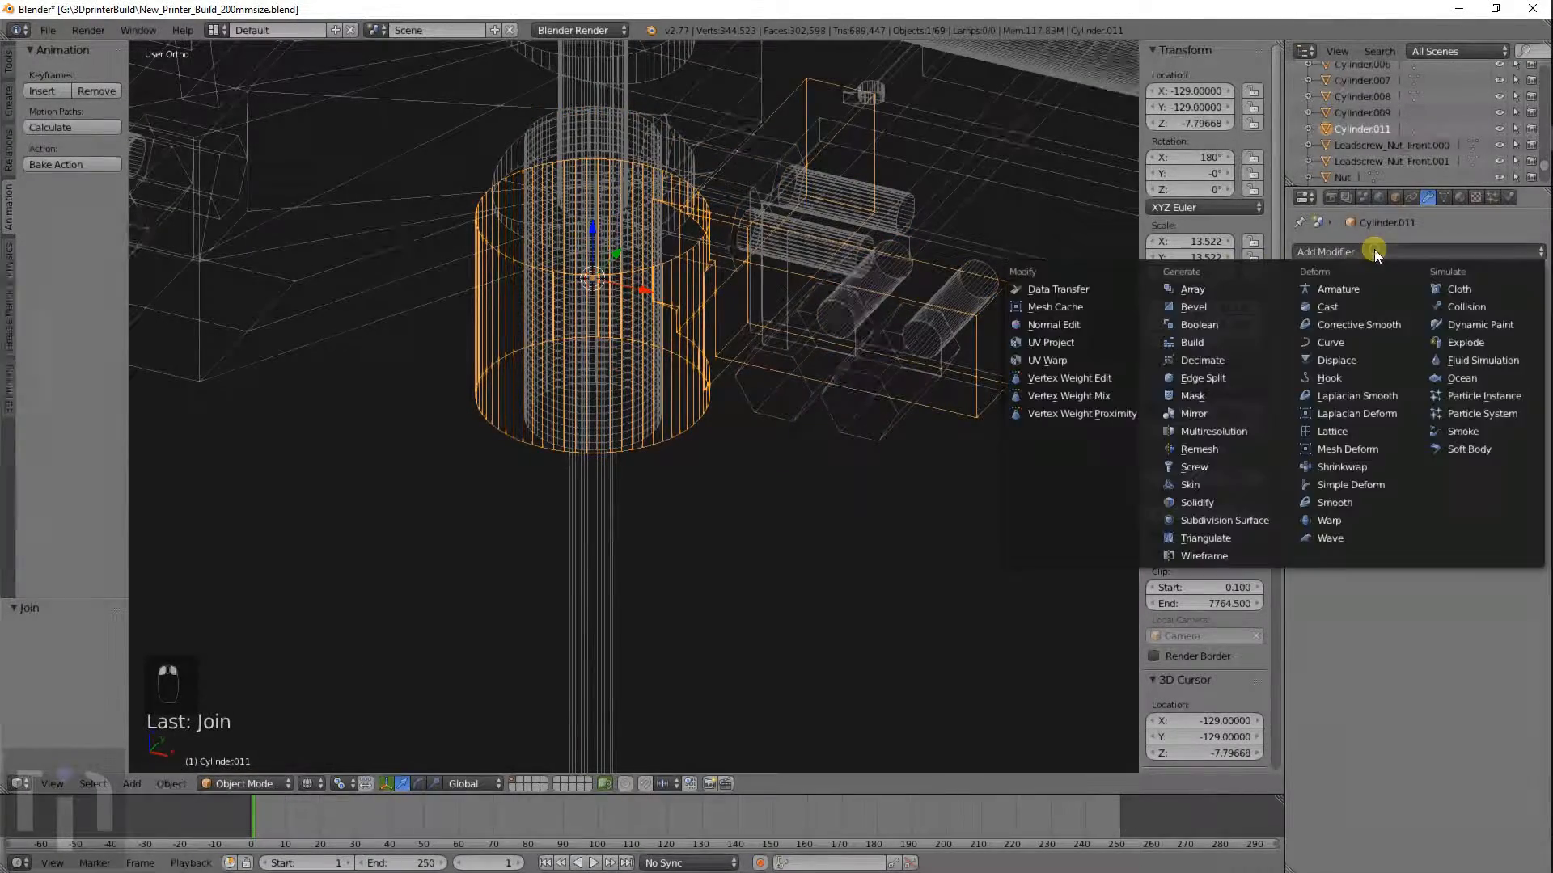
left_click(1239, 329)
left_click(1377, 343)
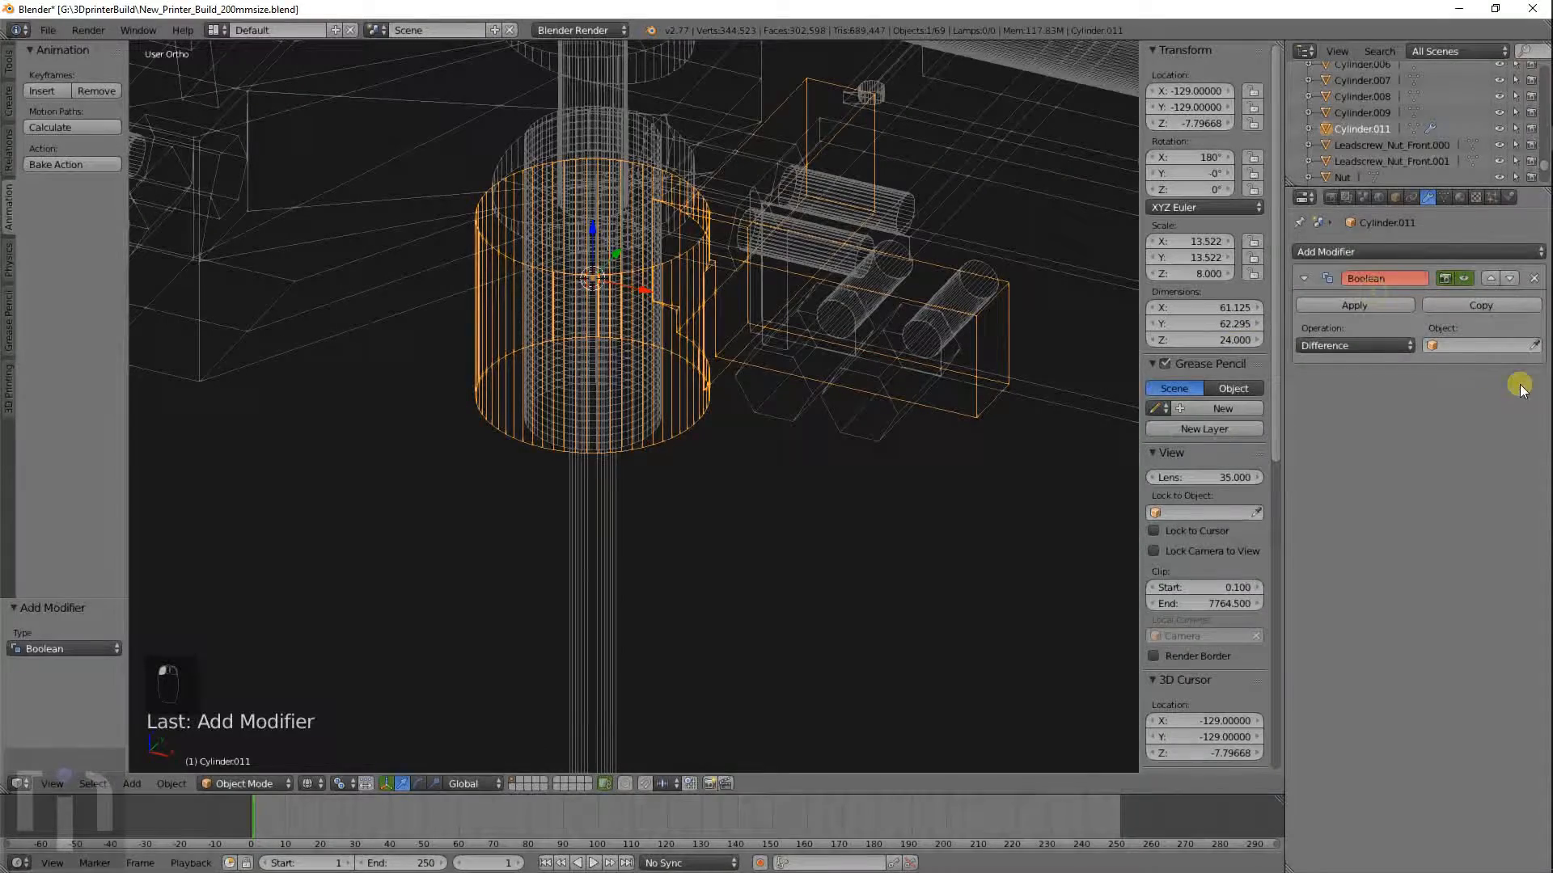
right_click(878, 427)
right_click(751, 301)
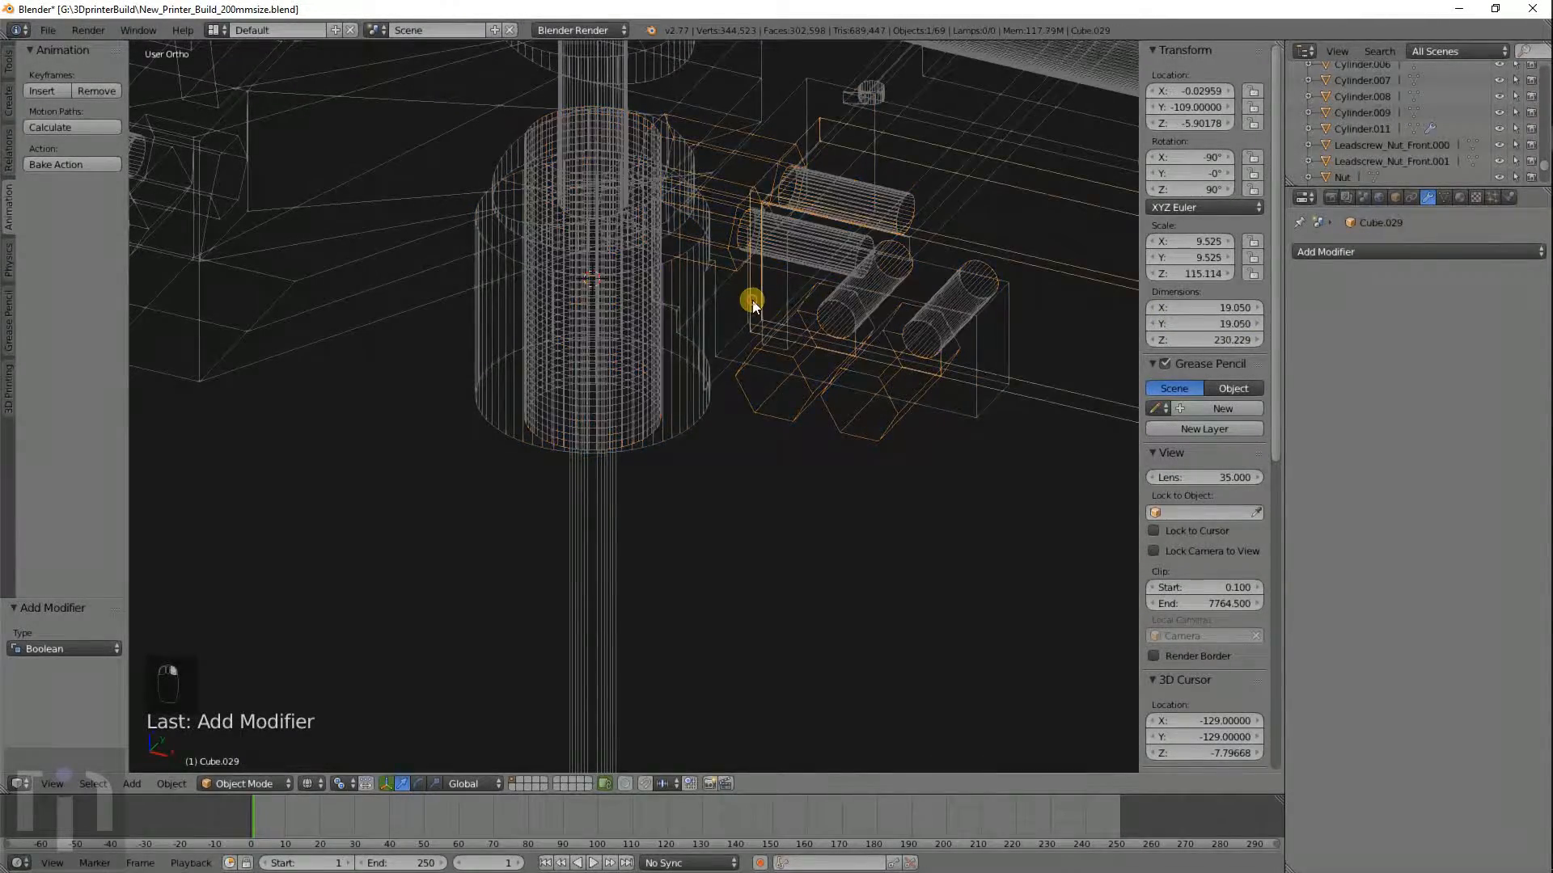
right_click(713, 318)
left_click(1456, 346)
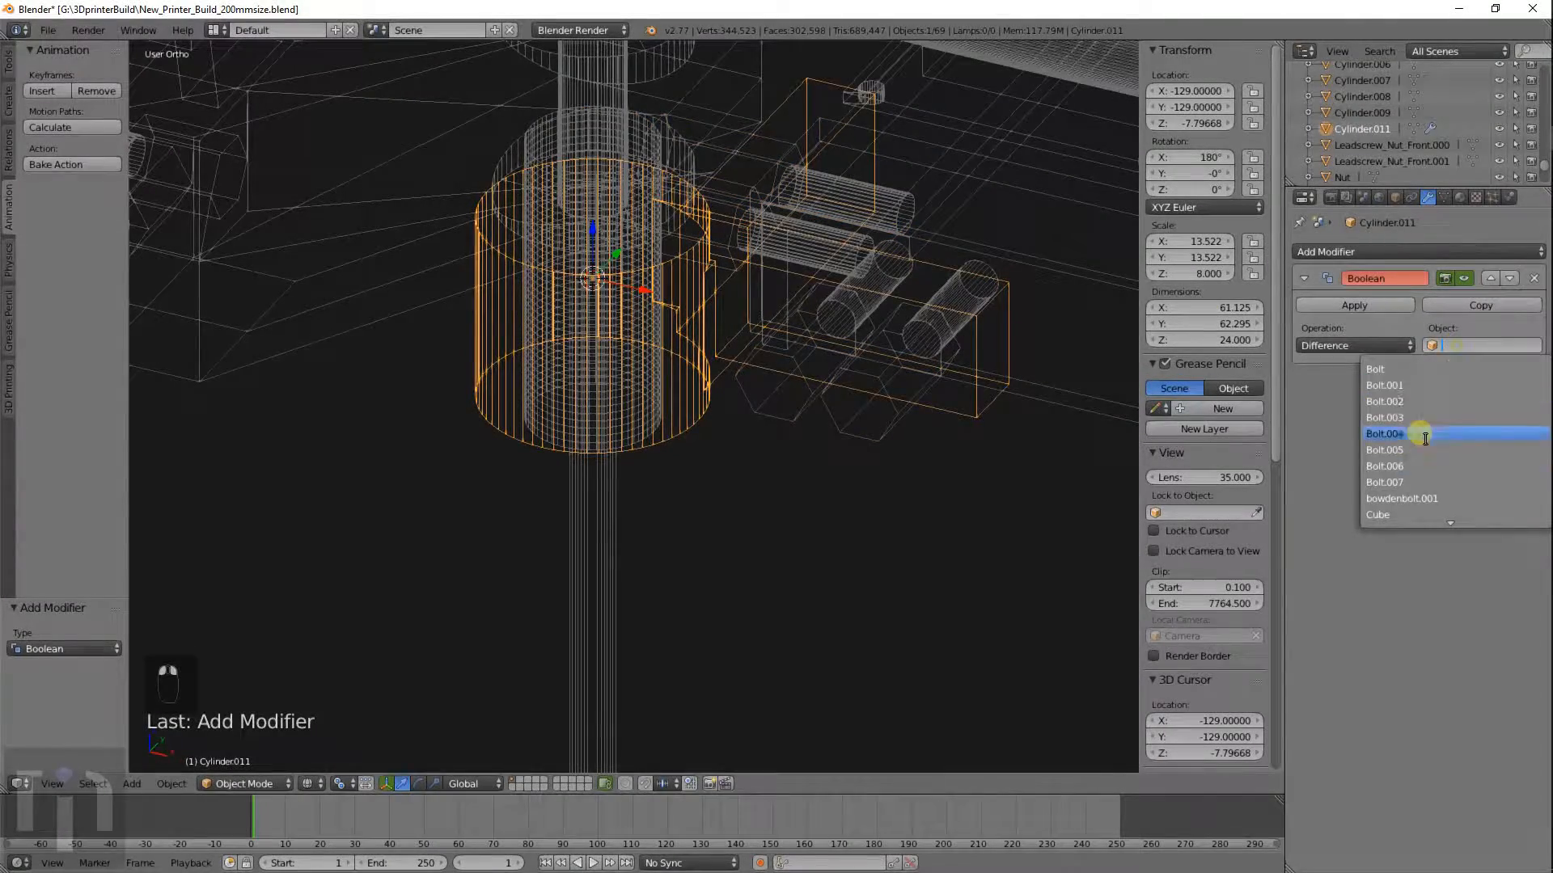
scroll(1427, 475, "down", 5)
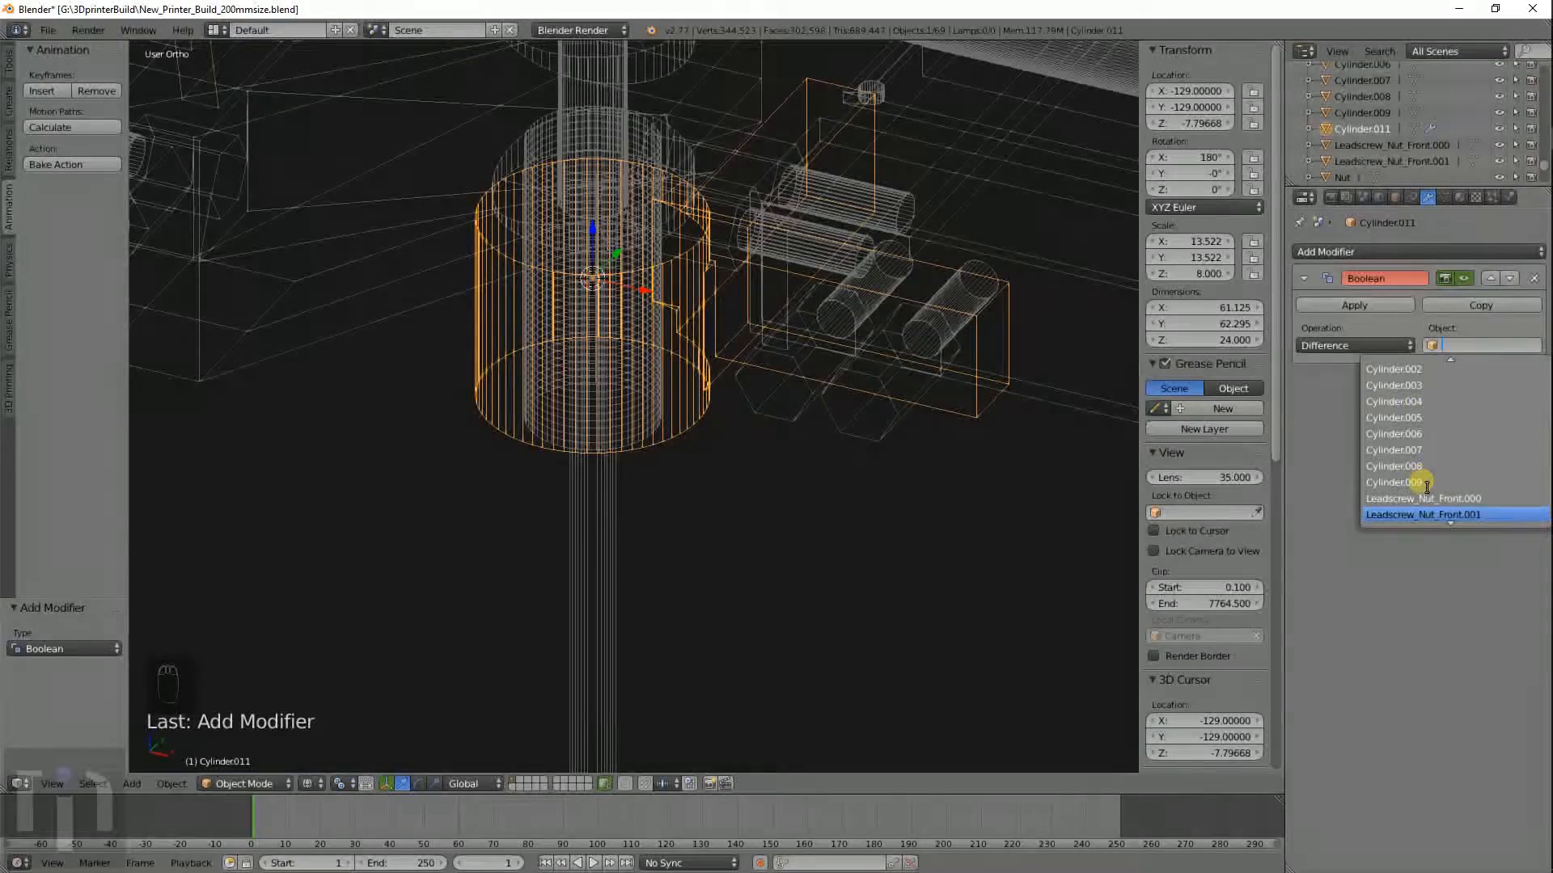
left_click(1407, 482)
Inspect the cut made by the joined cutter around the bearing holder in solid and wireframe shading.
mouse_move(847, 524)
middle_mouse_down()
mouse_move(765, 454)
mouse_move(762, 388)
mouse_move(688, 476)
mouse_move(676, 437)
mouse_move(715, 484)
middle_mouse_up()
key("z")
key("z")
scroll(716, 483, "up", 6)
scroll(715, 484, "down", 4)
mouse_move(841, 367)
middle_mouse_down()
mouse_move(837, 429)
mouse_move(998, 370)
mouse_move(965, 325)
mouse_move(998, 352)
middle_mouse_up()
Undo the bearing holder's Boolean modifier and the joining of Cylinder.010 with the bolt-and-nut cutters.
key("ctrl+z")
key("ctrl+z")
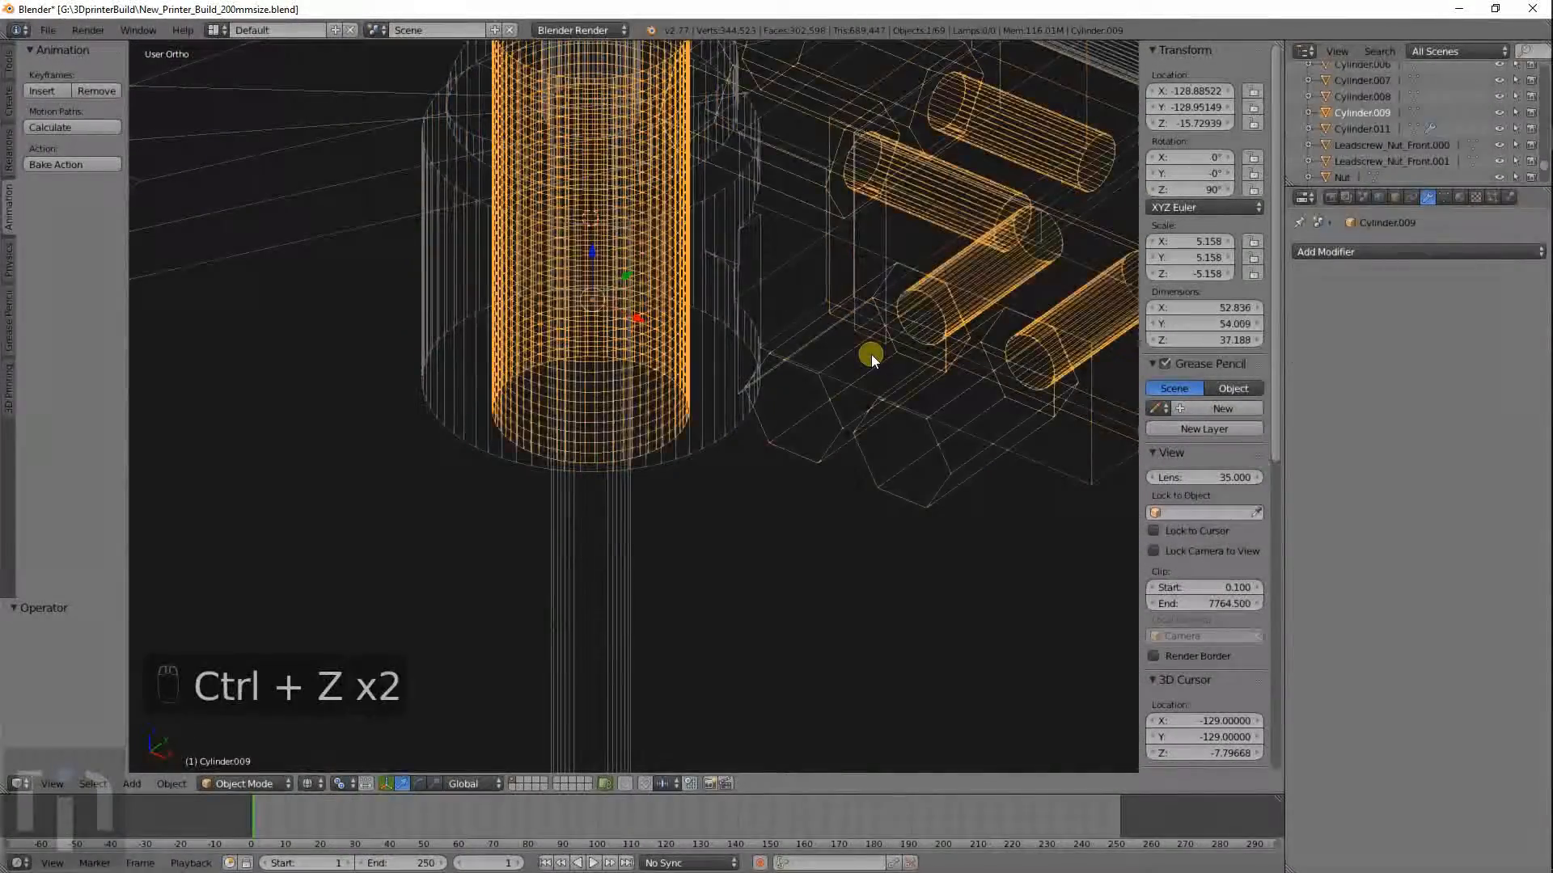
key("ctrl+z")
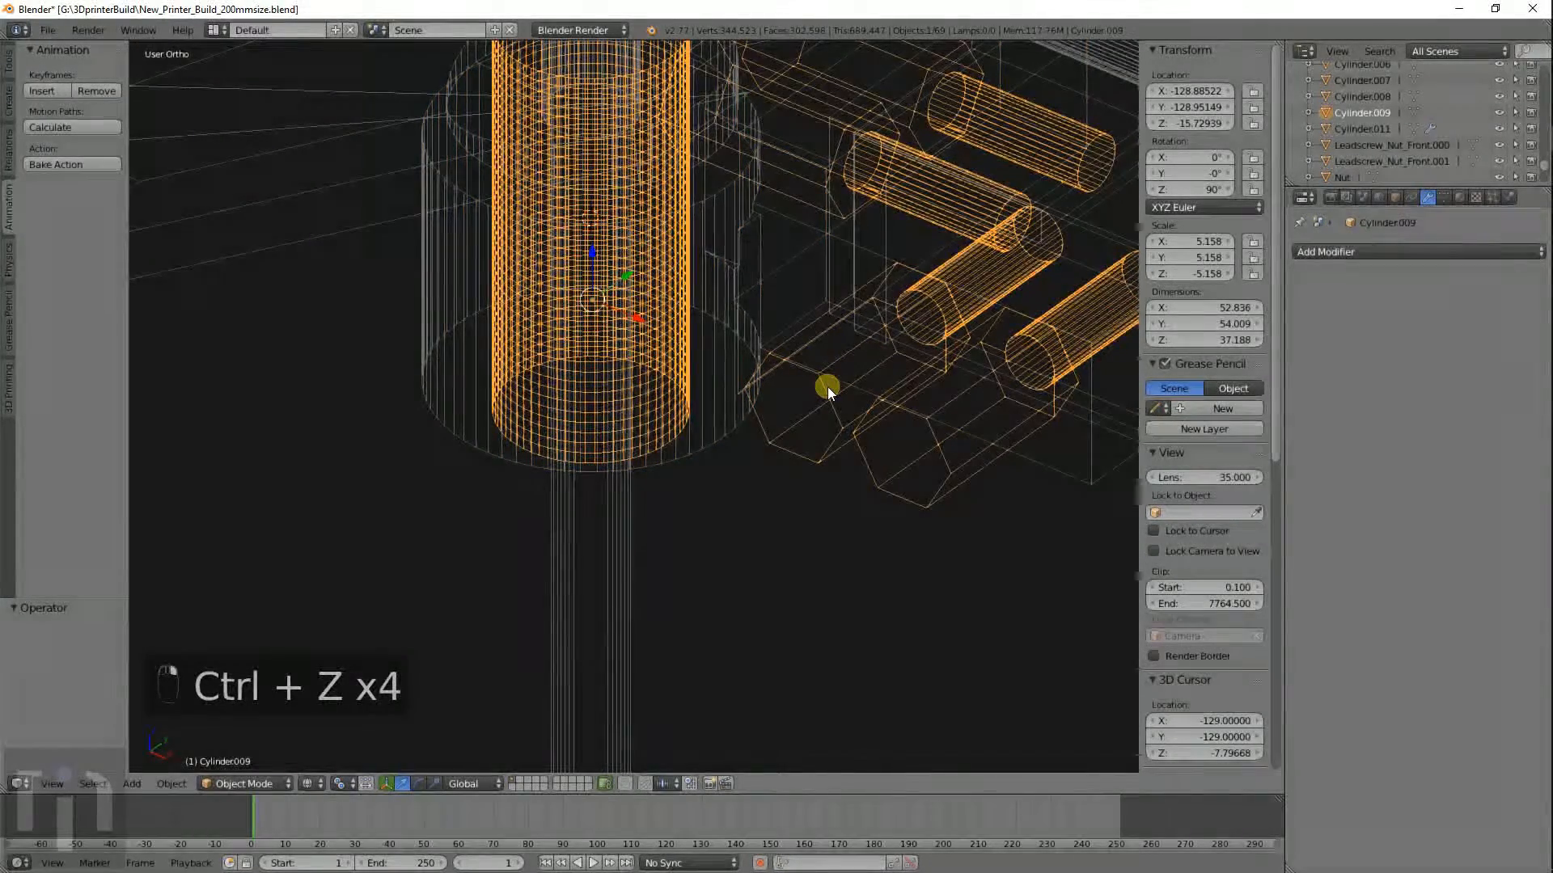
key("ctrl+z")
key("ctrl+z")
key("ctrl+z")
key("ctrl+z")
key("ctrl+z")
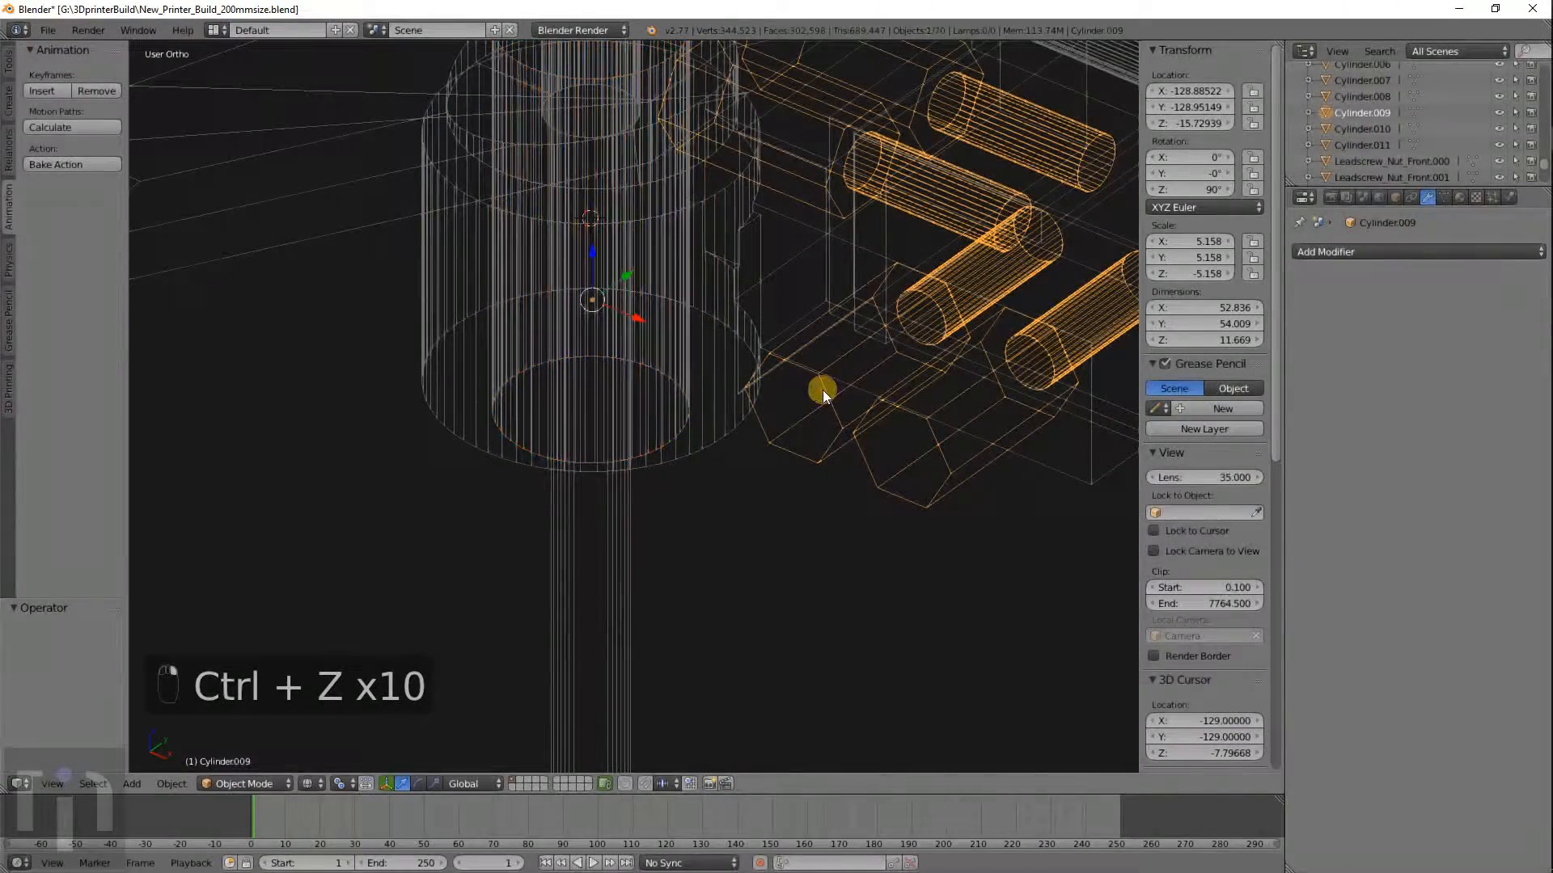
Add a Difference Boolean modifier to the bearing holder, Cylinder.011, using the bolt-and-nut cutters, Cylinder.009, as its object.
right_click(903, 261)
left_click(1339, 253)
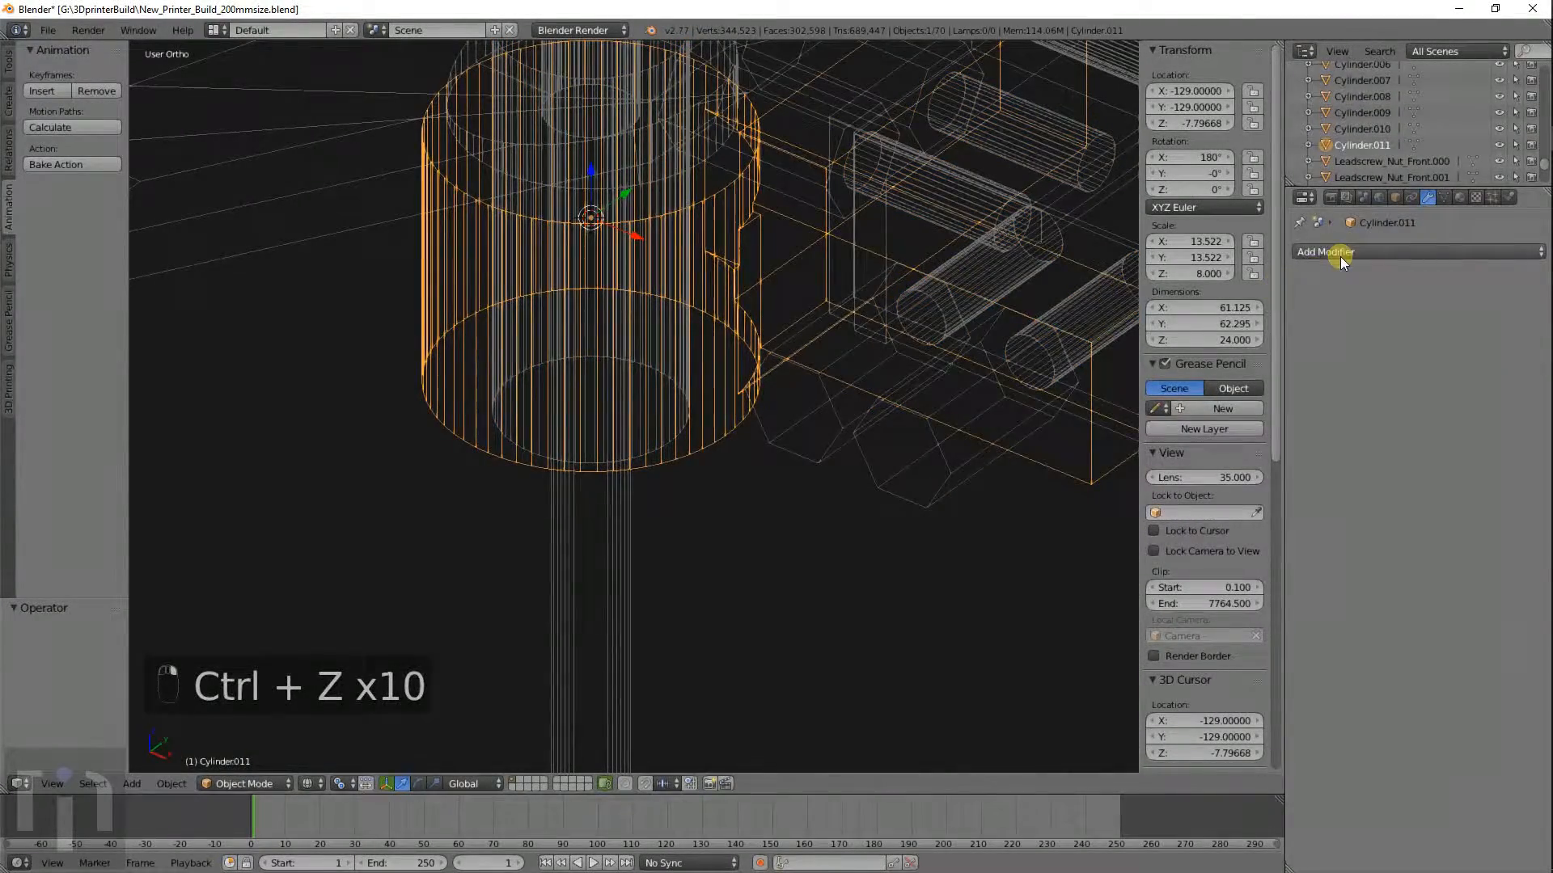
left_click(1243, 328)
left_click(1390, 348)
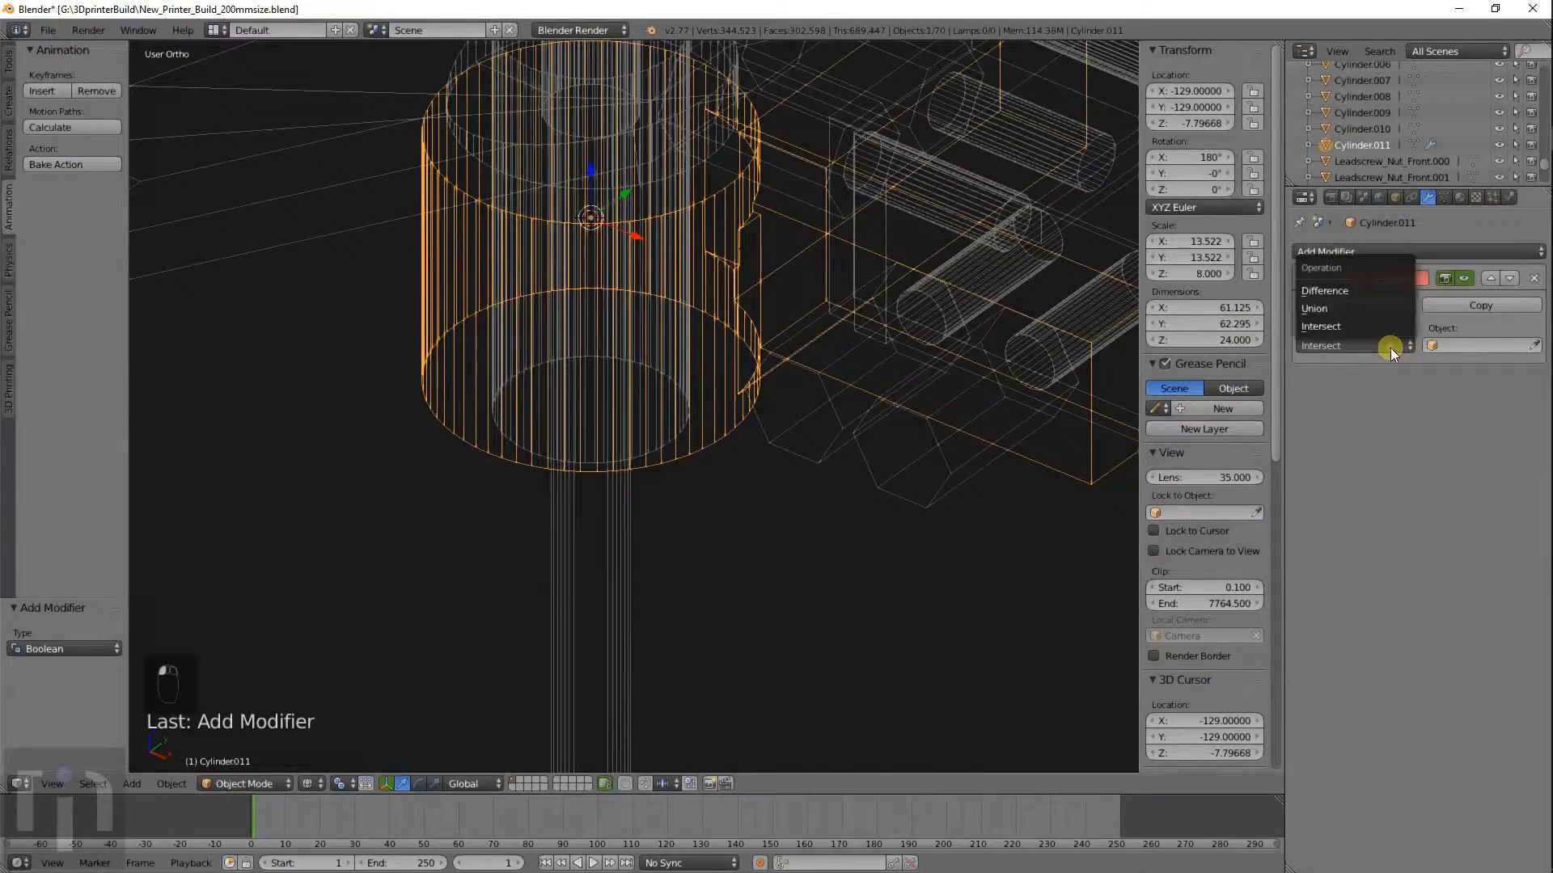
left_click(1356, 291)
right_click(922, 443)
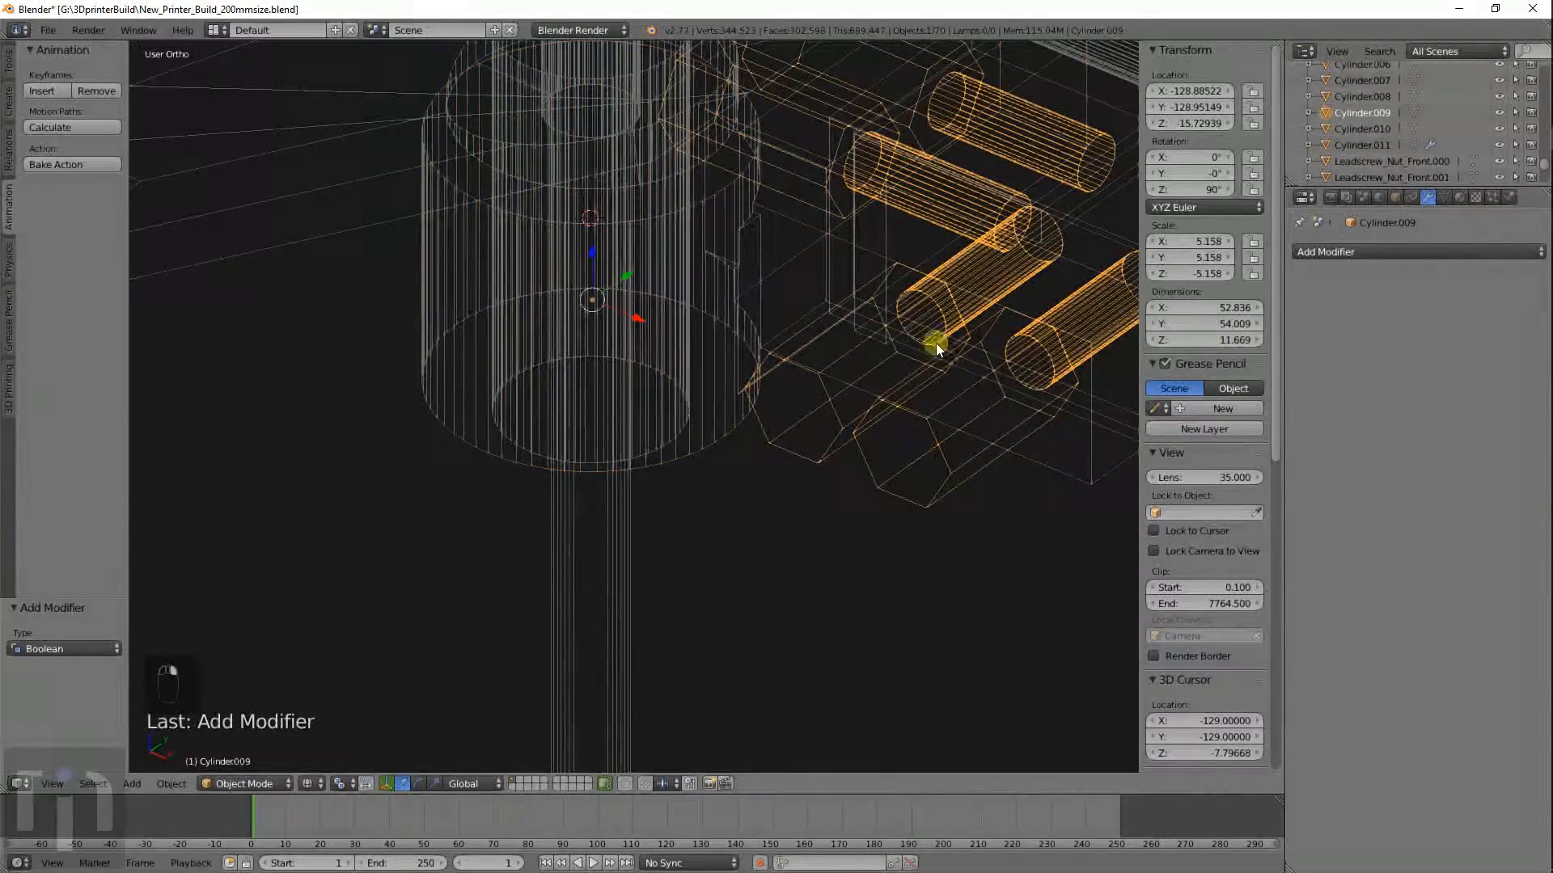
right_click(813, 255)
left_click(1455, 346)
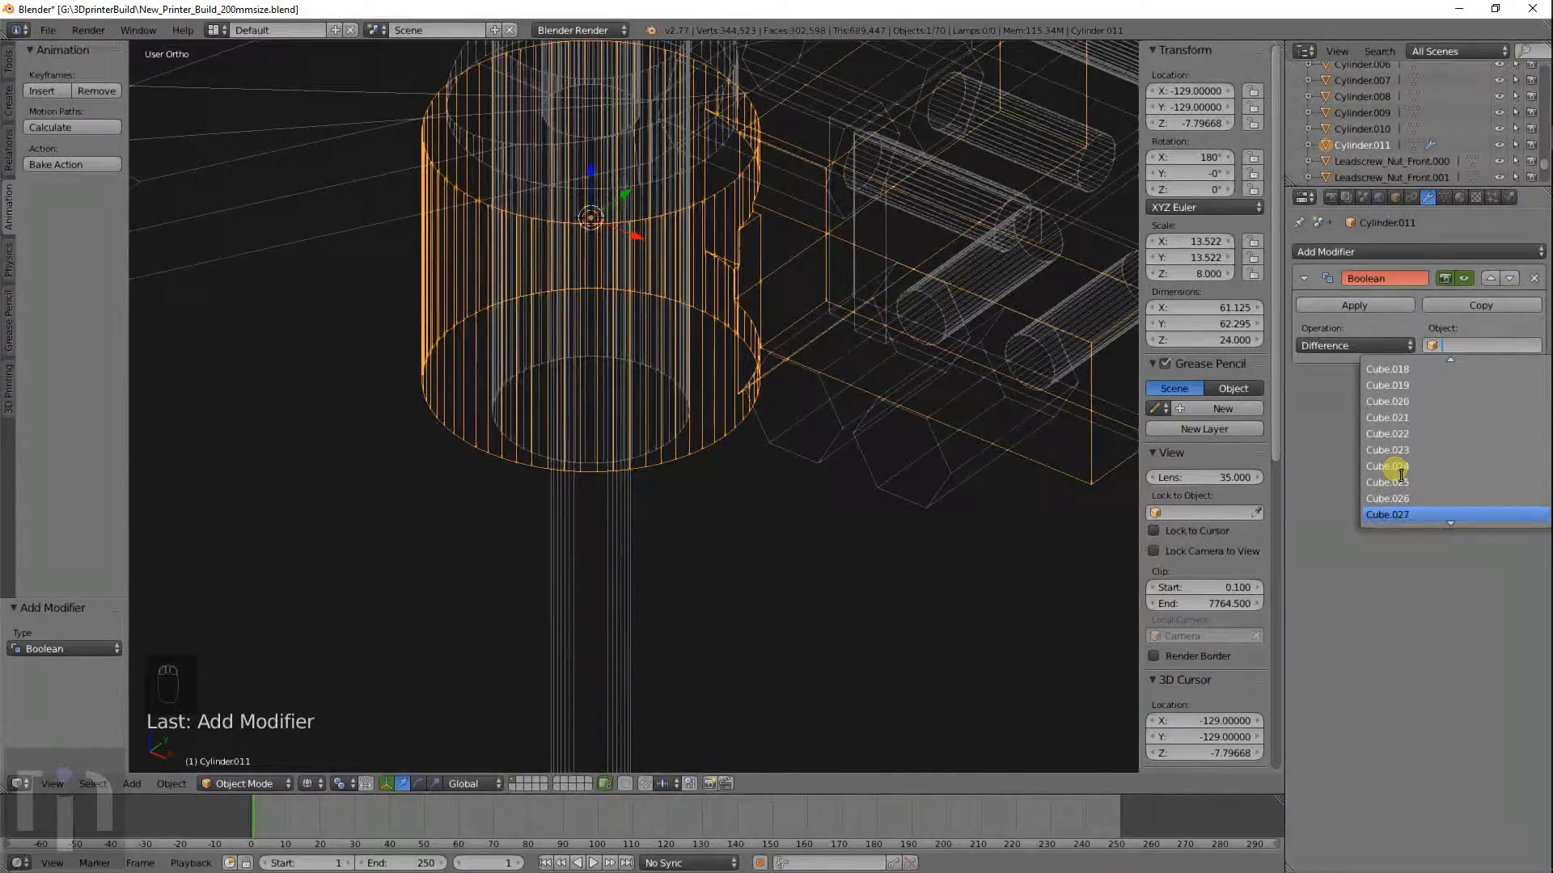
scroll(1406, 476, "down", 2)
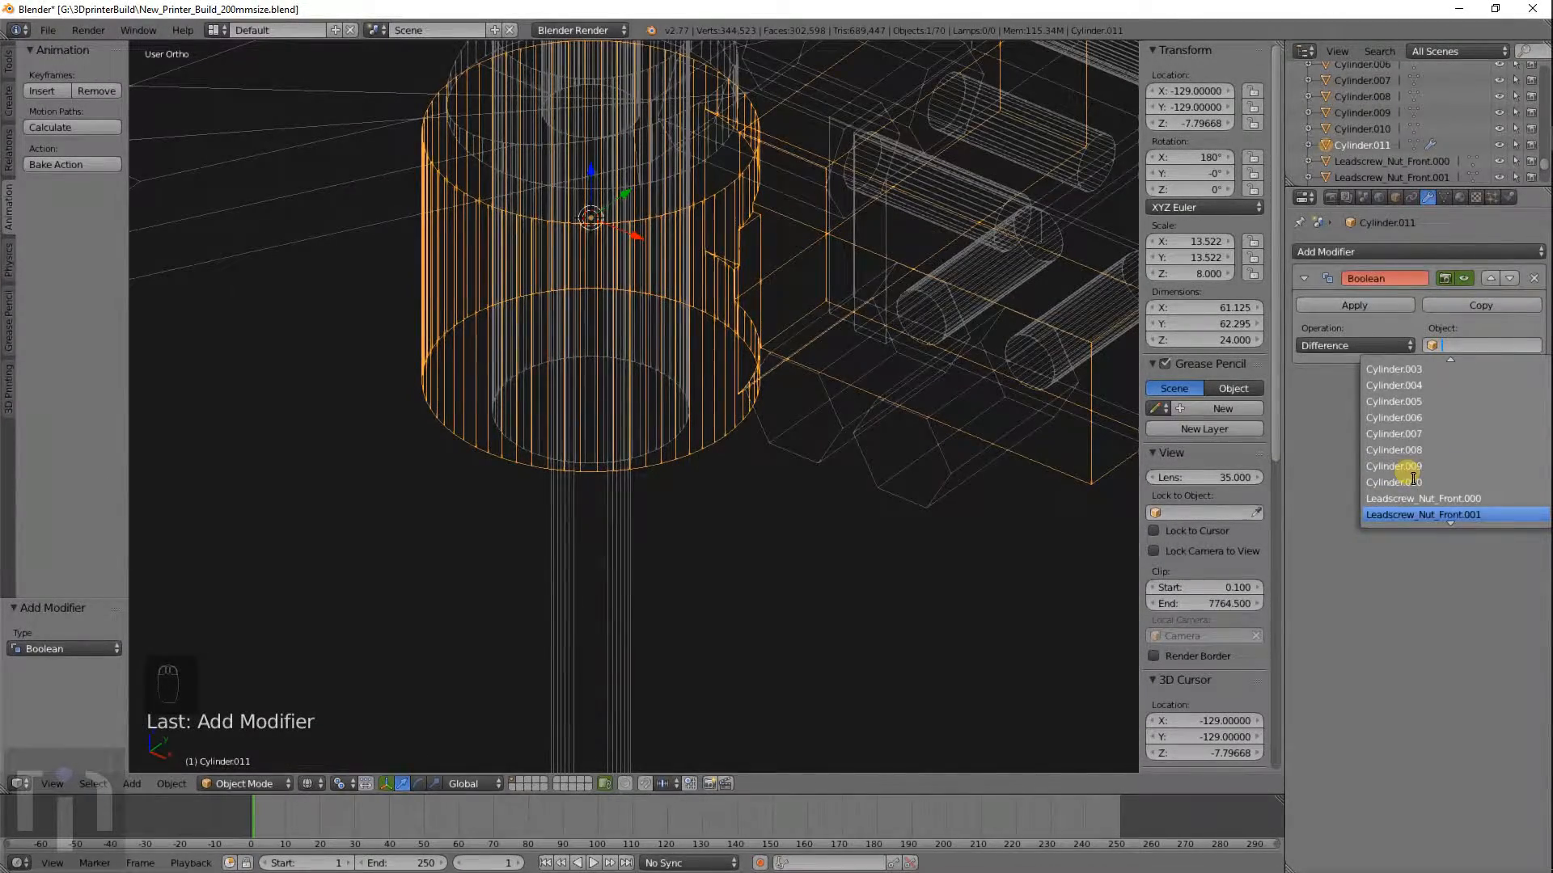
left_click(1415, 467)
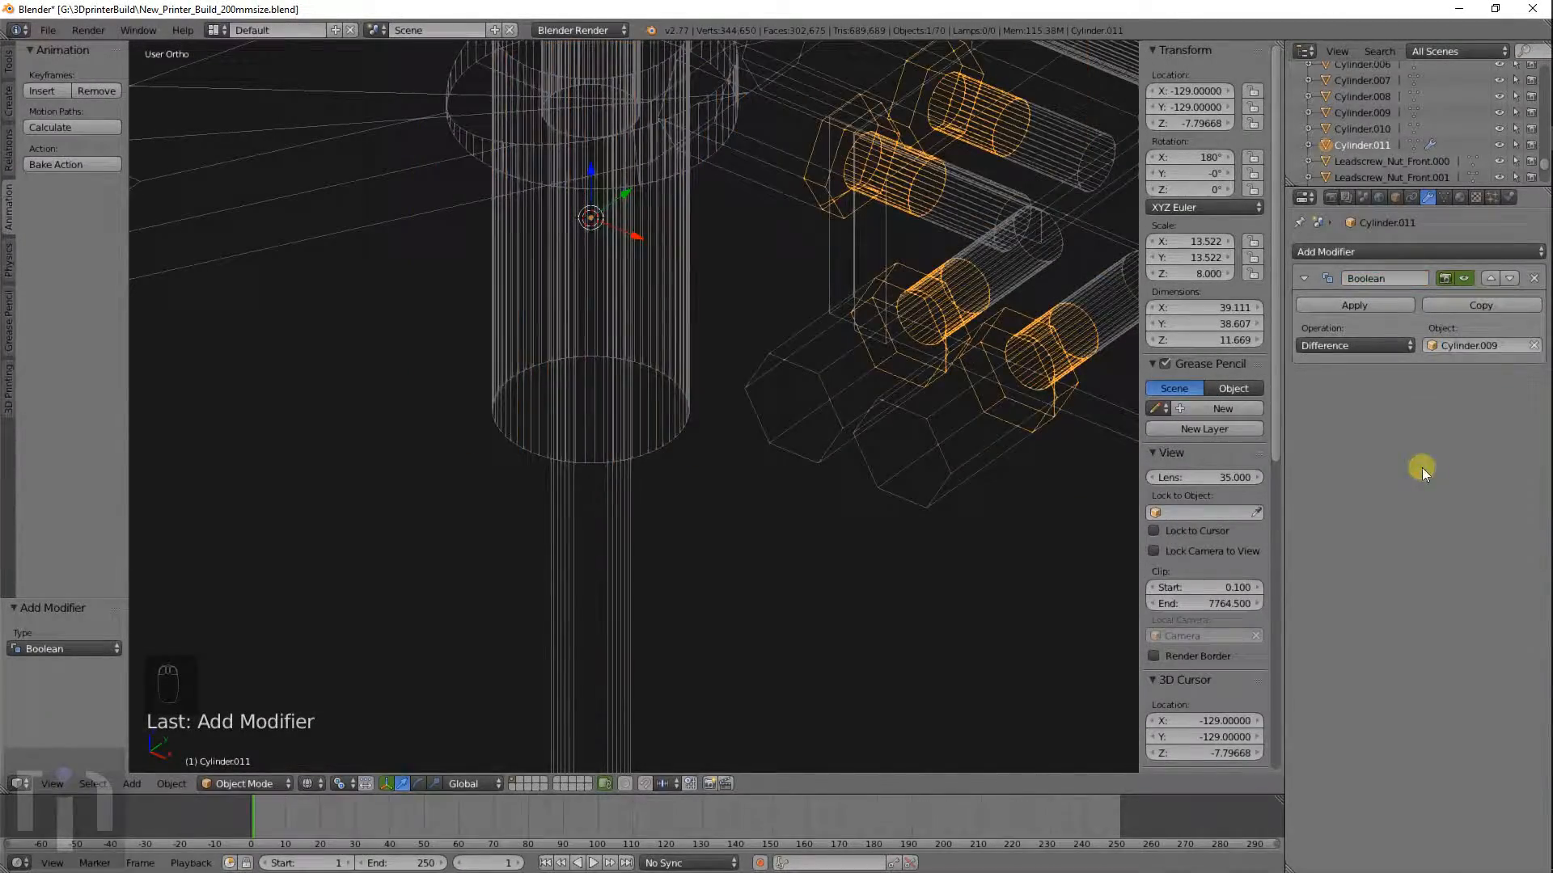
Change the bearing holder's Boolean operation with Cylinder.009 to Intersect and apply the modifier.
scroll(935, 364, "down", 2)
left_click(1334, 346)
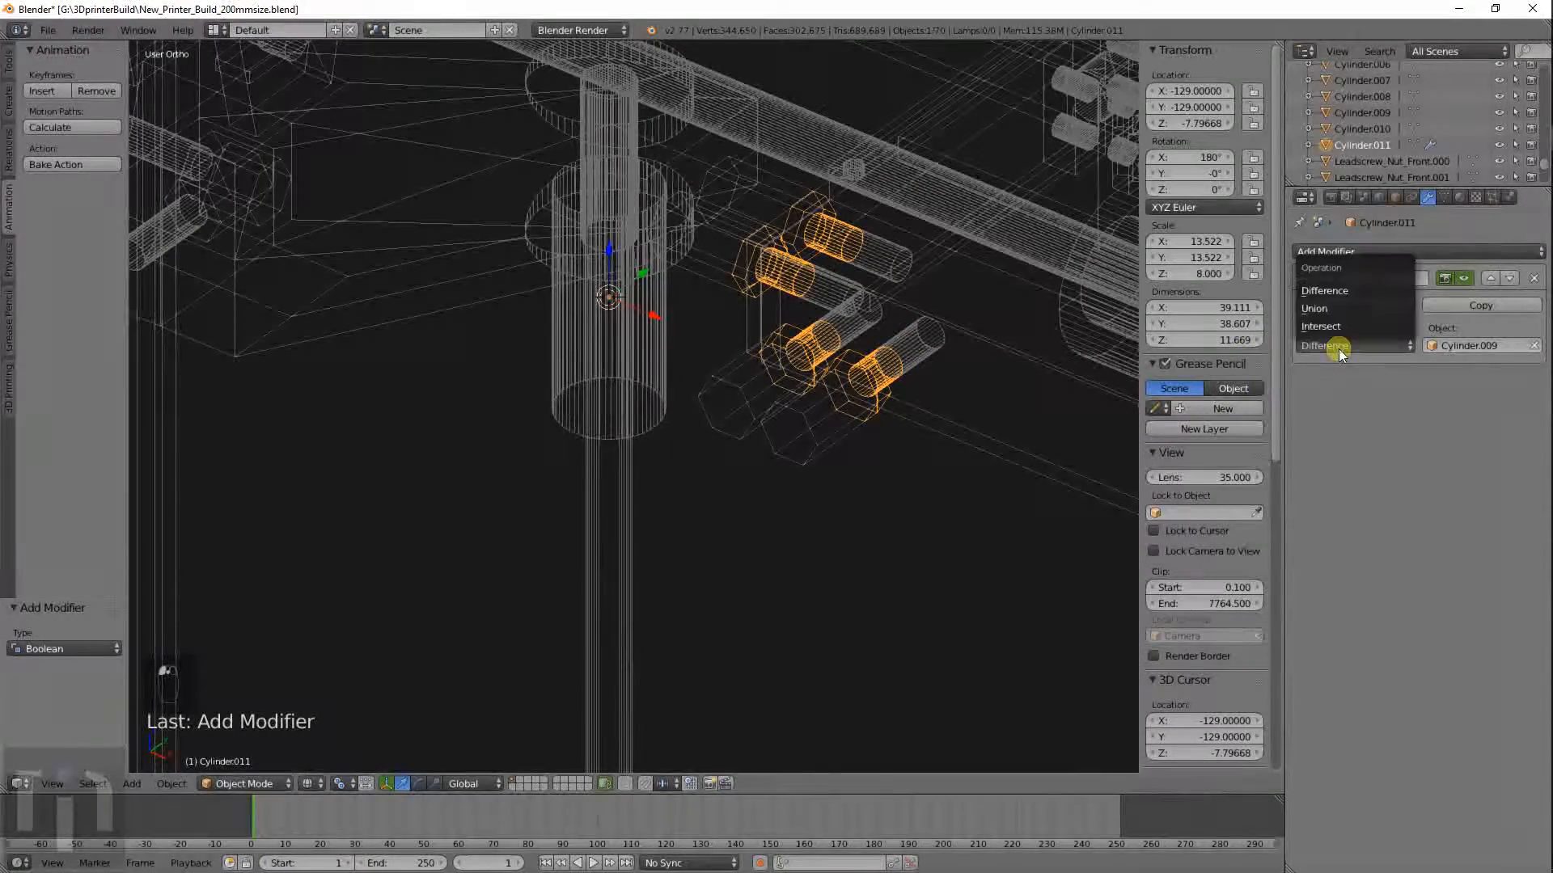
left_click(1338, 325)
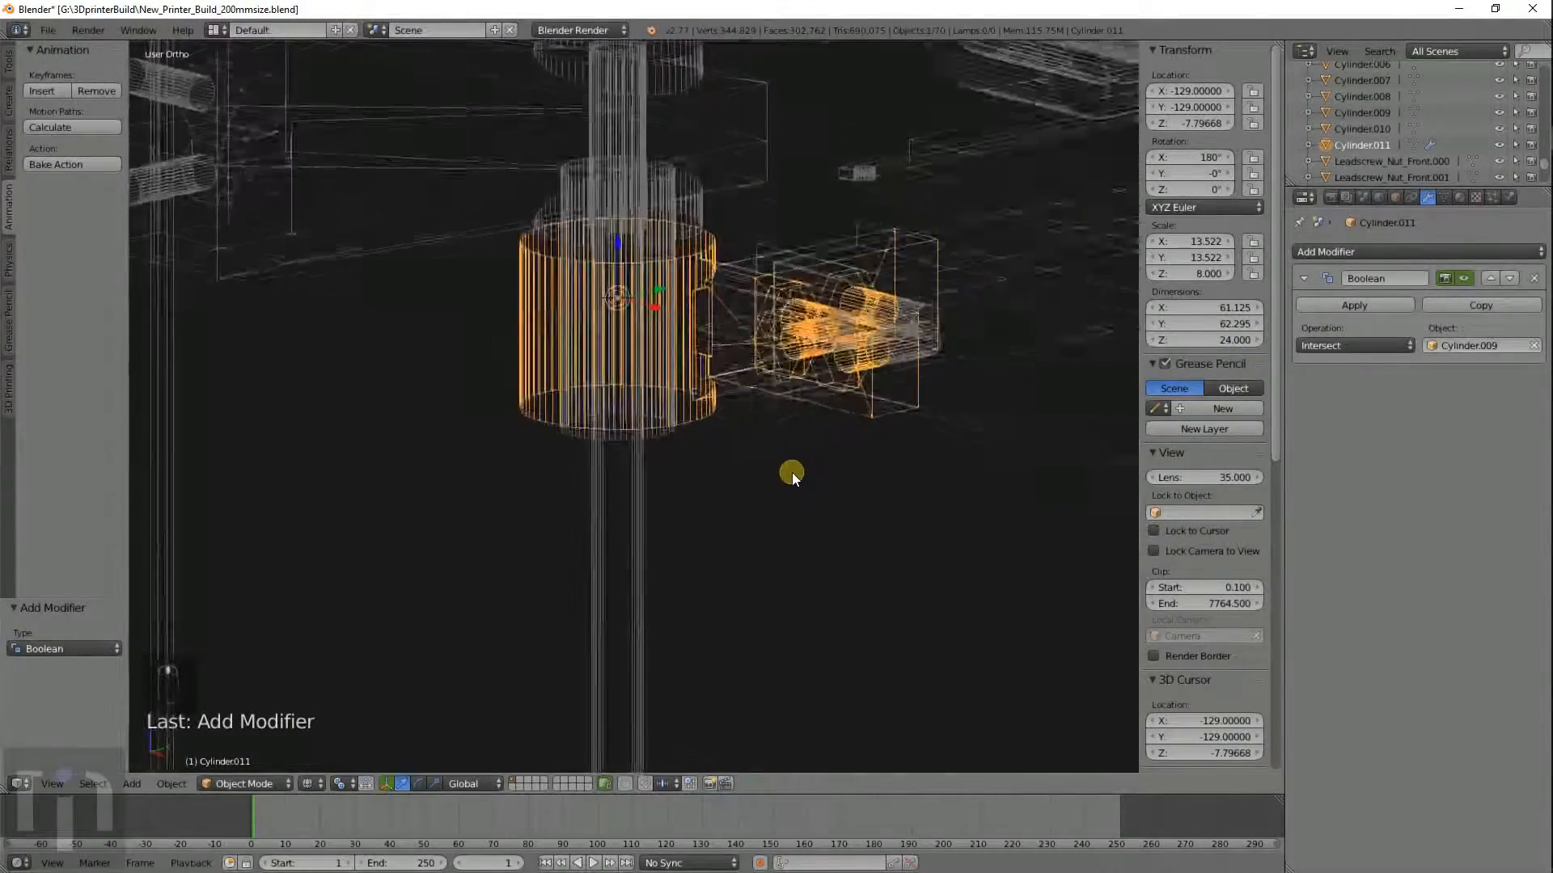
middle_click_drag(792, 472, 827, 513)
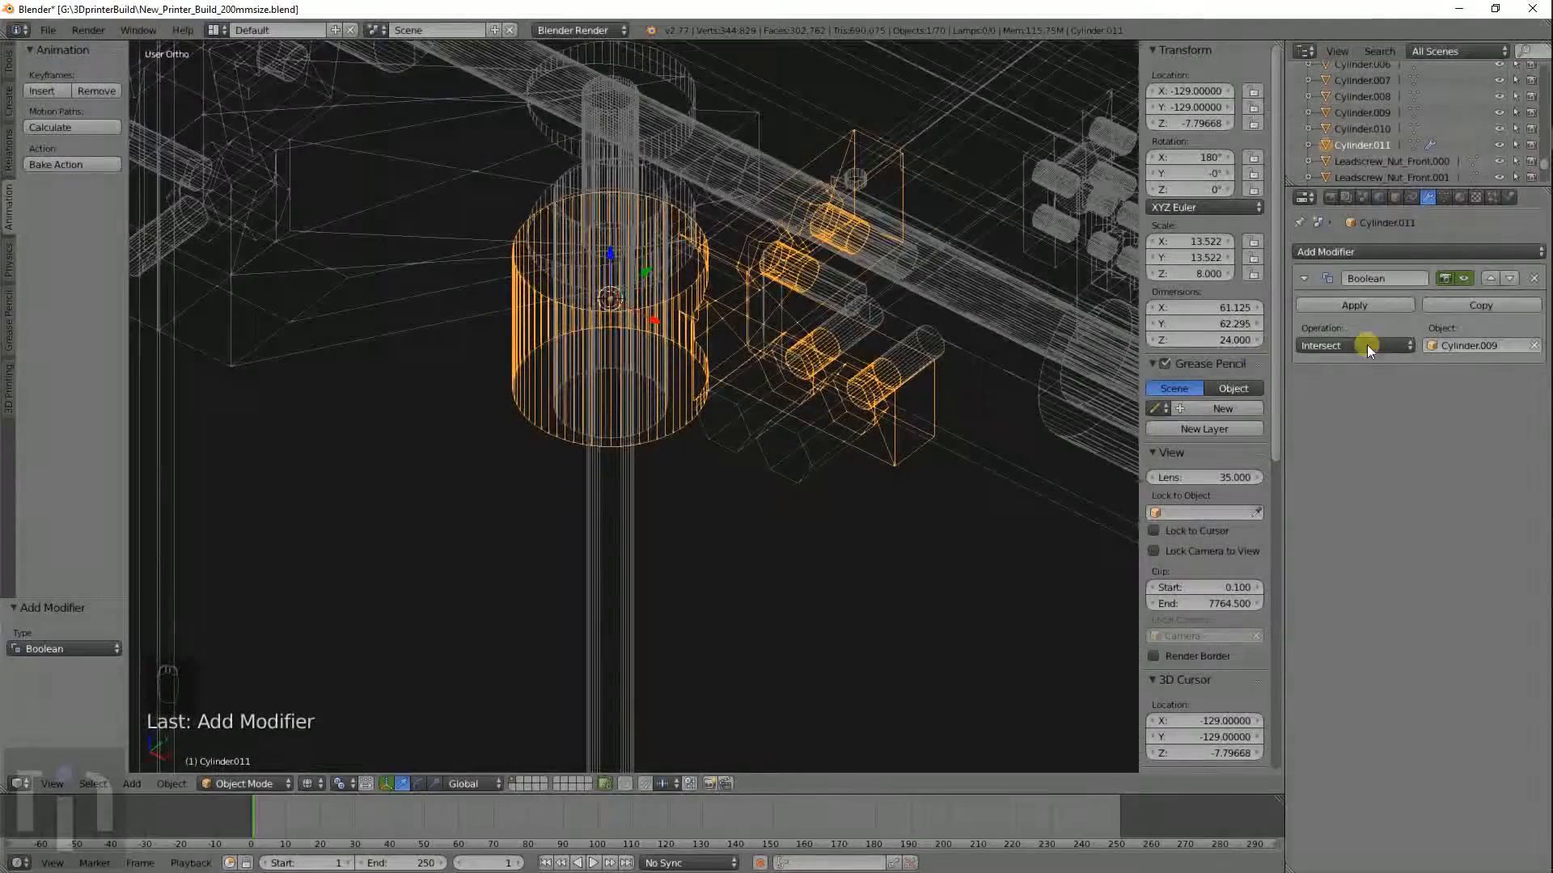
scroll(925, 406, "up", 4)
scroll(927, 406, "down", 3)
middle_click_drag(926, 405, 853, 431, "shift")
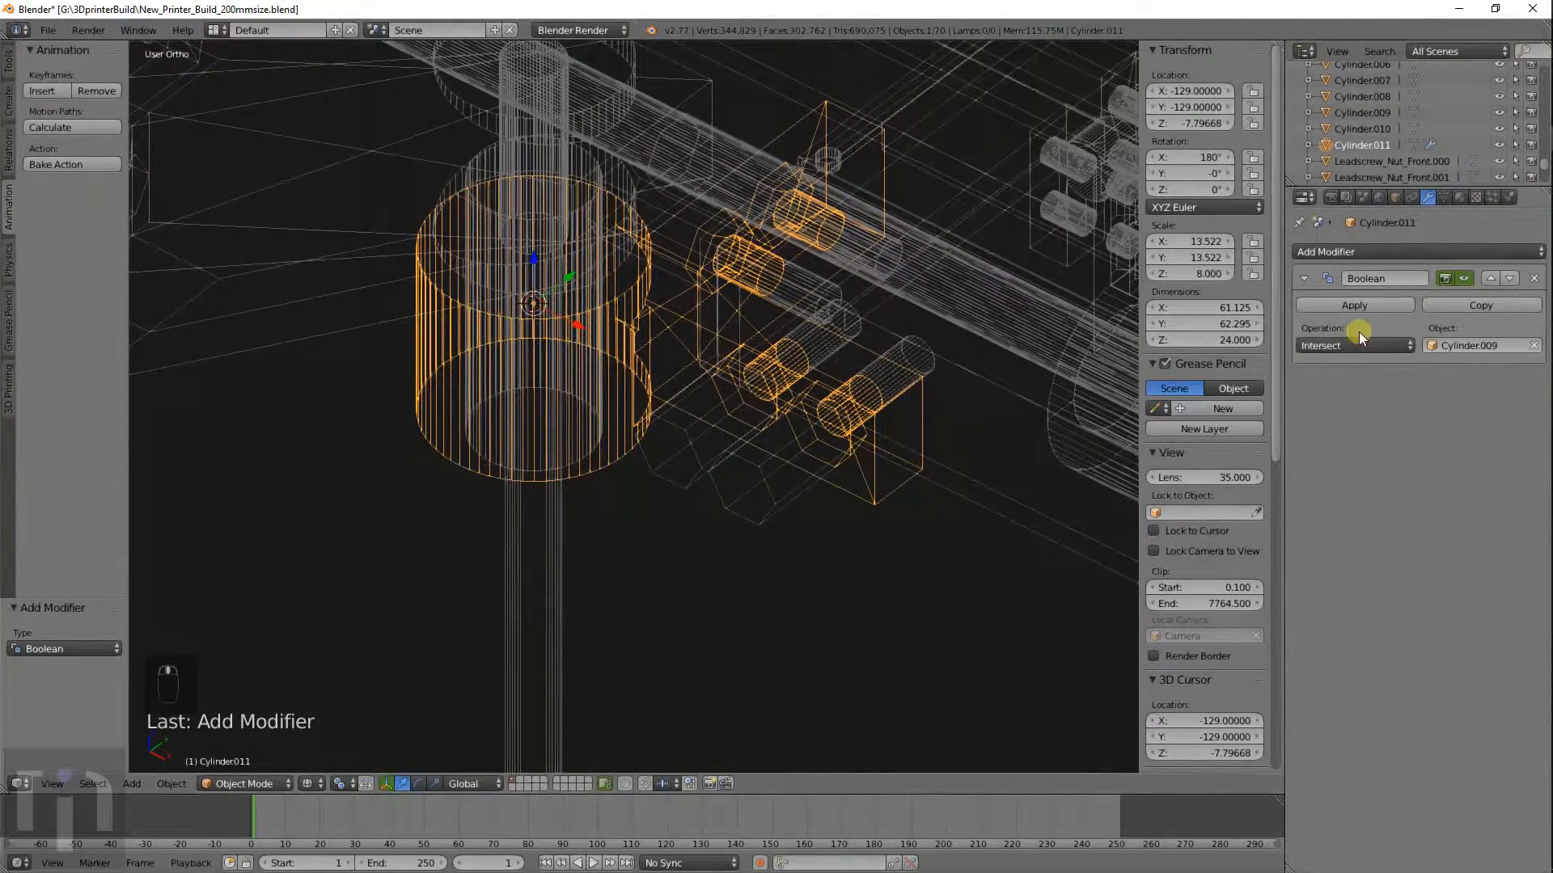
left_click(1357, 305)
Move the bolt-and-nut cutters, Cylinder.009, away from the holder by about 62 in X, 75 in Y and 25 in Z, and check the holes.
scroll(854, 434, "up", 3)
key("z")
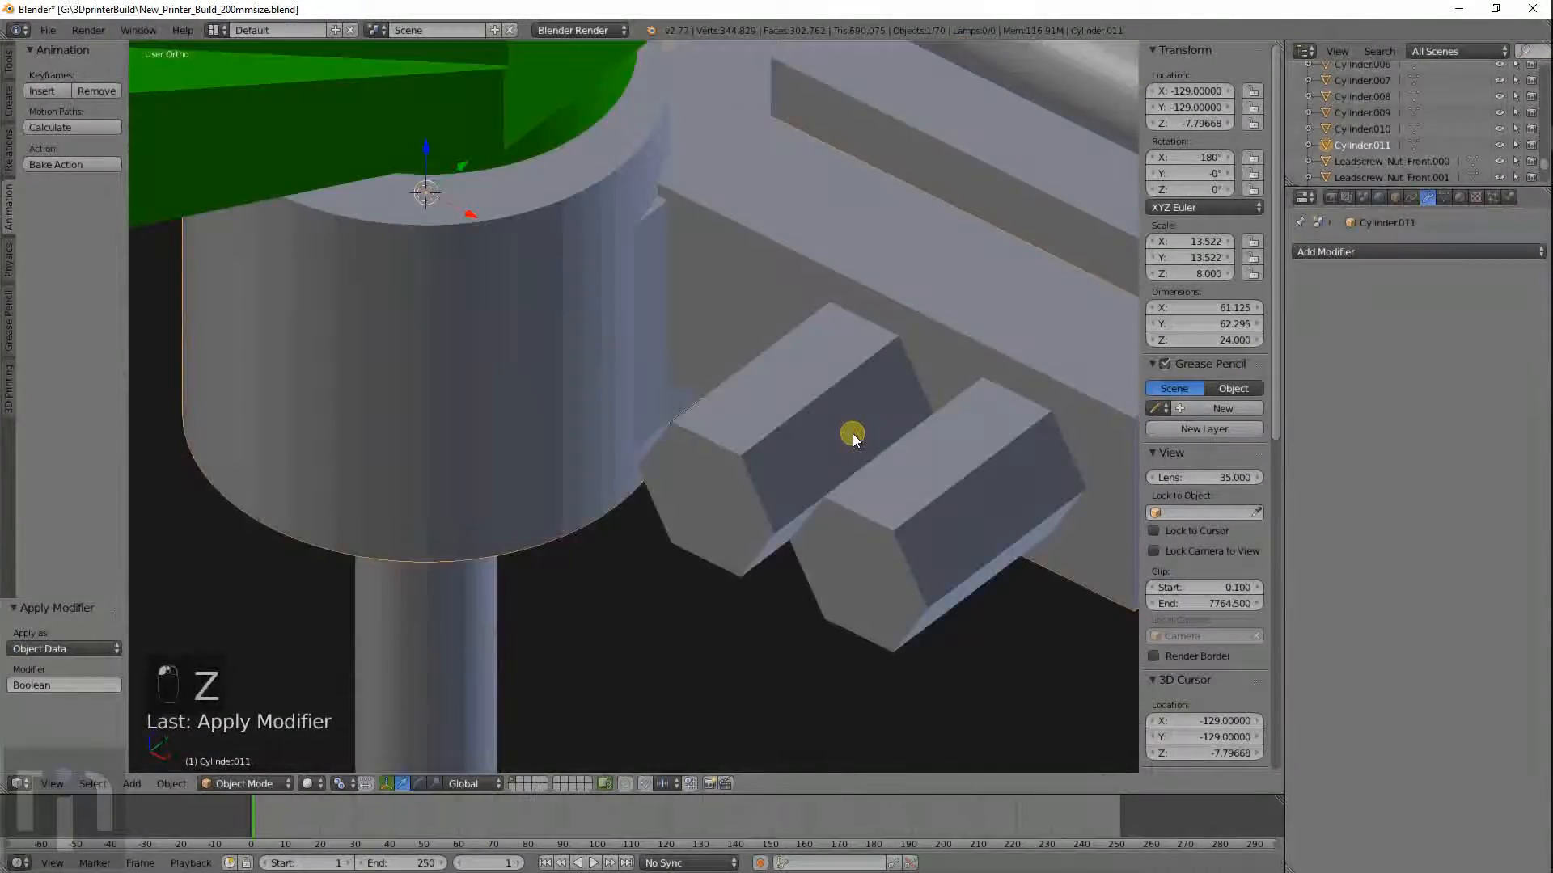
right_click(841, 432)
scroll(841, 431, "down", 4)
key("g")
left_click(438, 255)
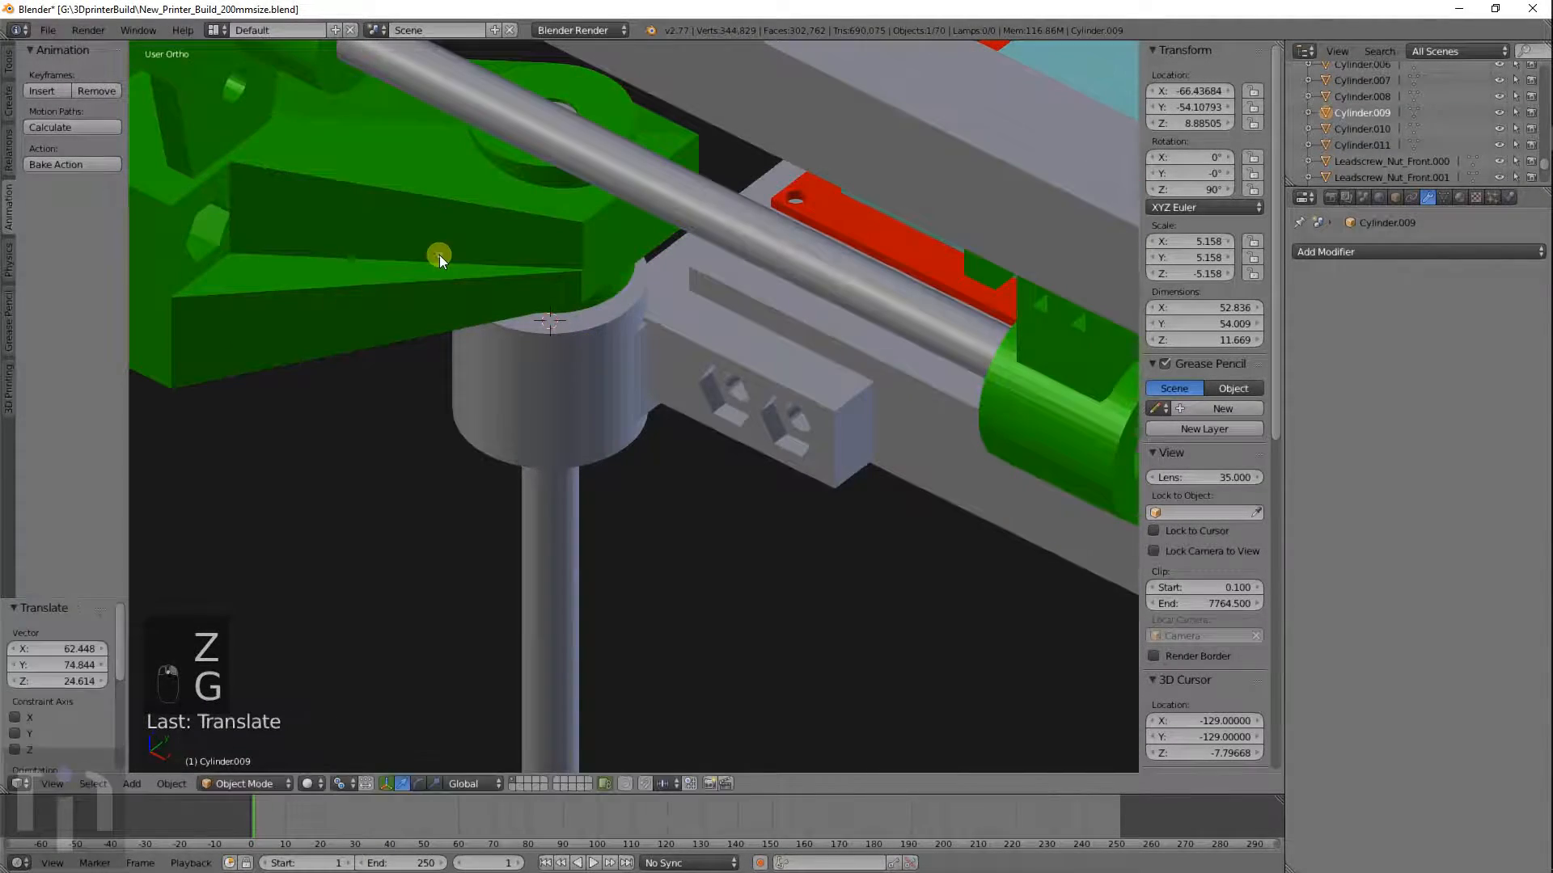
middle_click_drag(744, 541, 1027, 460)
scroll(421, 359, "up", 4)
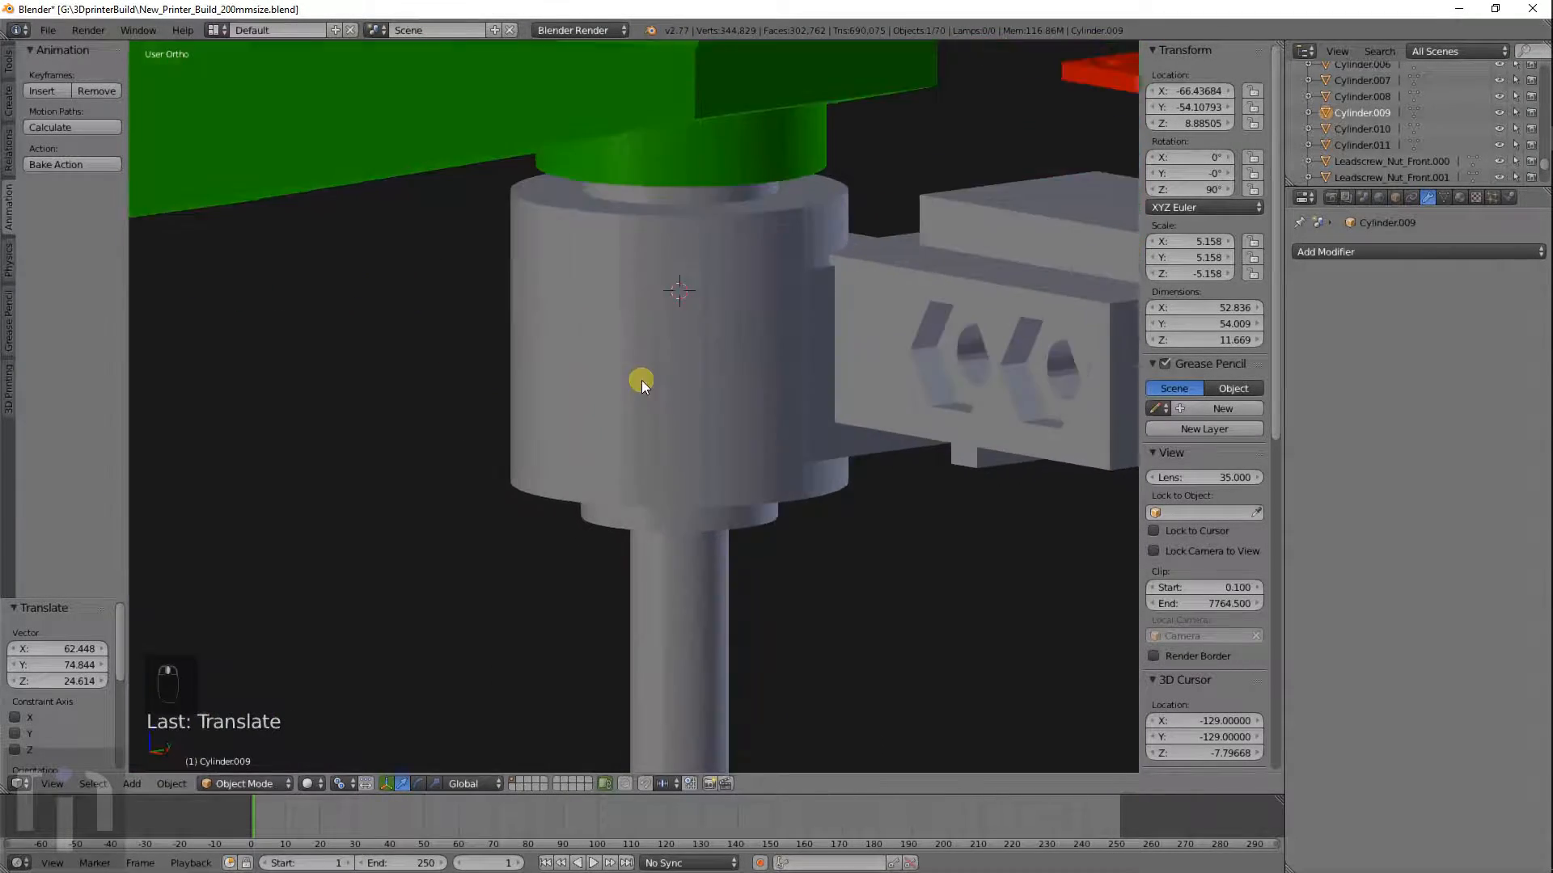
Delete the inner cylinder, Cylinder.010, from the bearing holder's bore.
right_click(740, 554)
key("z")
scroll(749, 511, "down", 2)
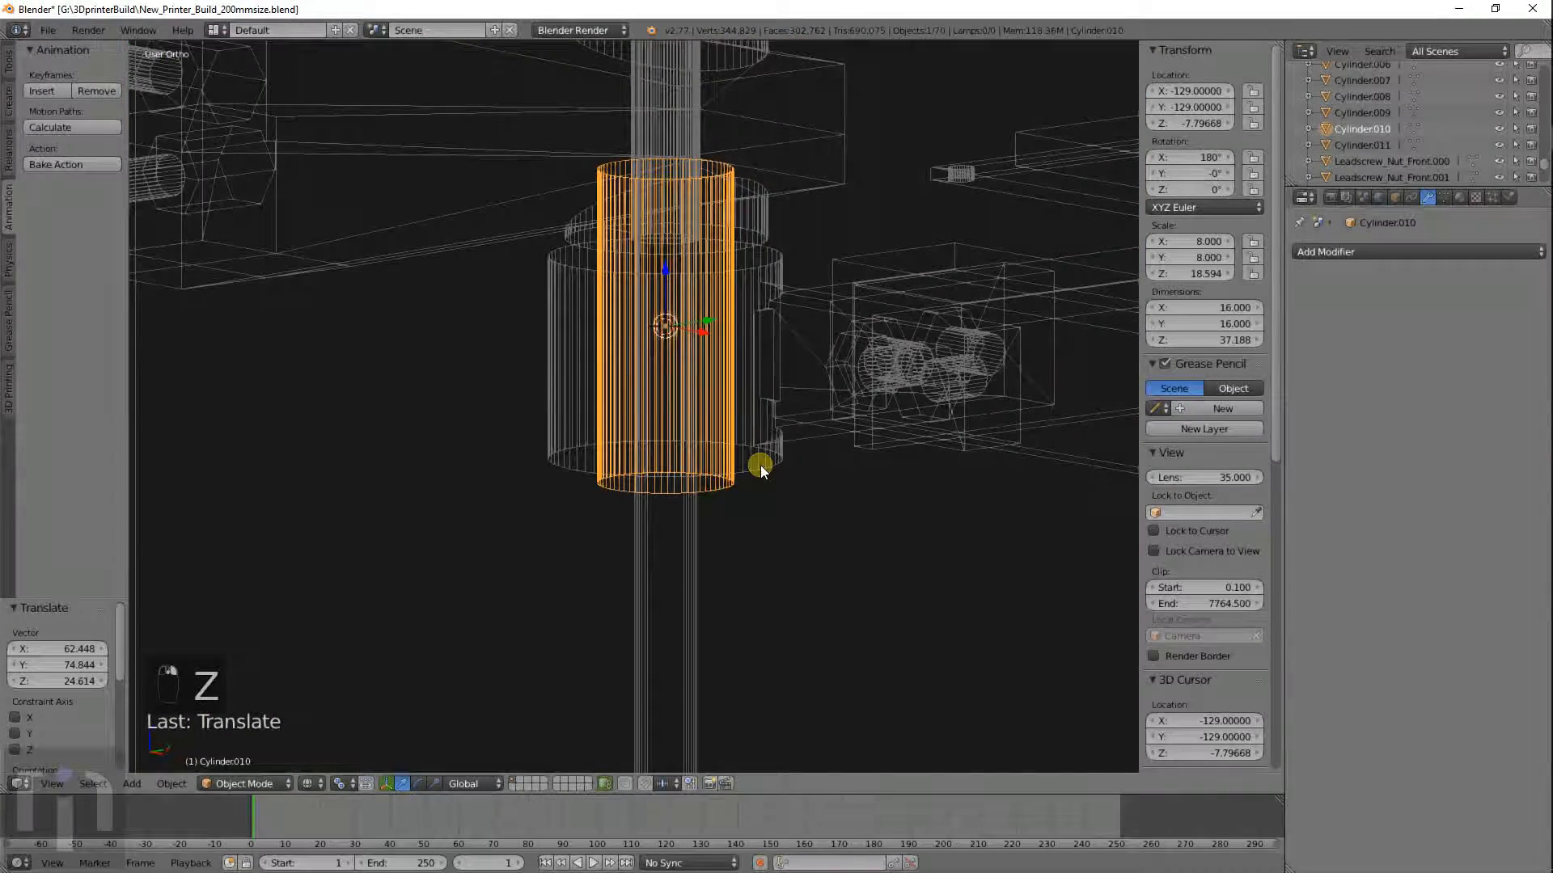
key("x")
left_click(761, 467)
Add a cylinder at the 3D cursor inside the bearing holder, sized 16 by 16 by 30.
key("shift+a")
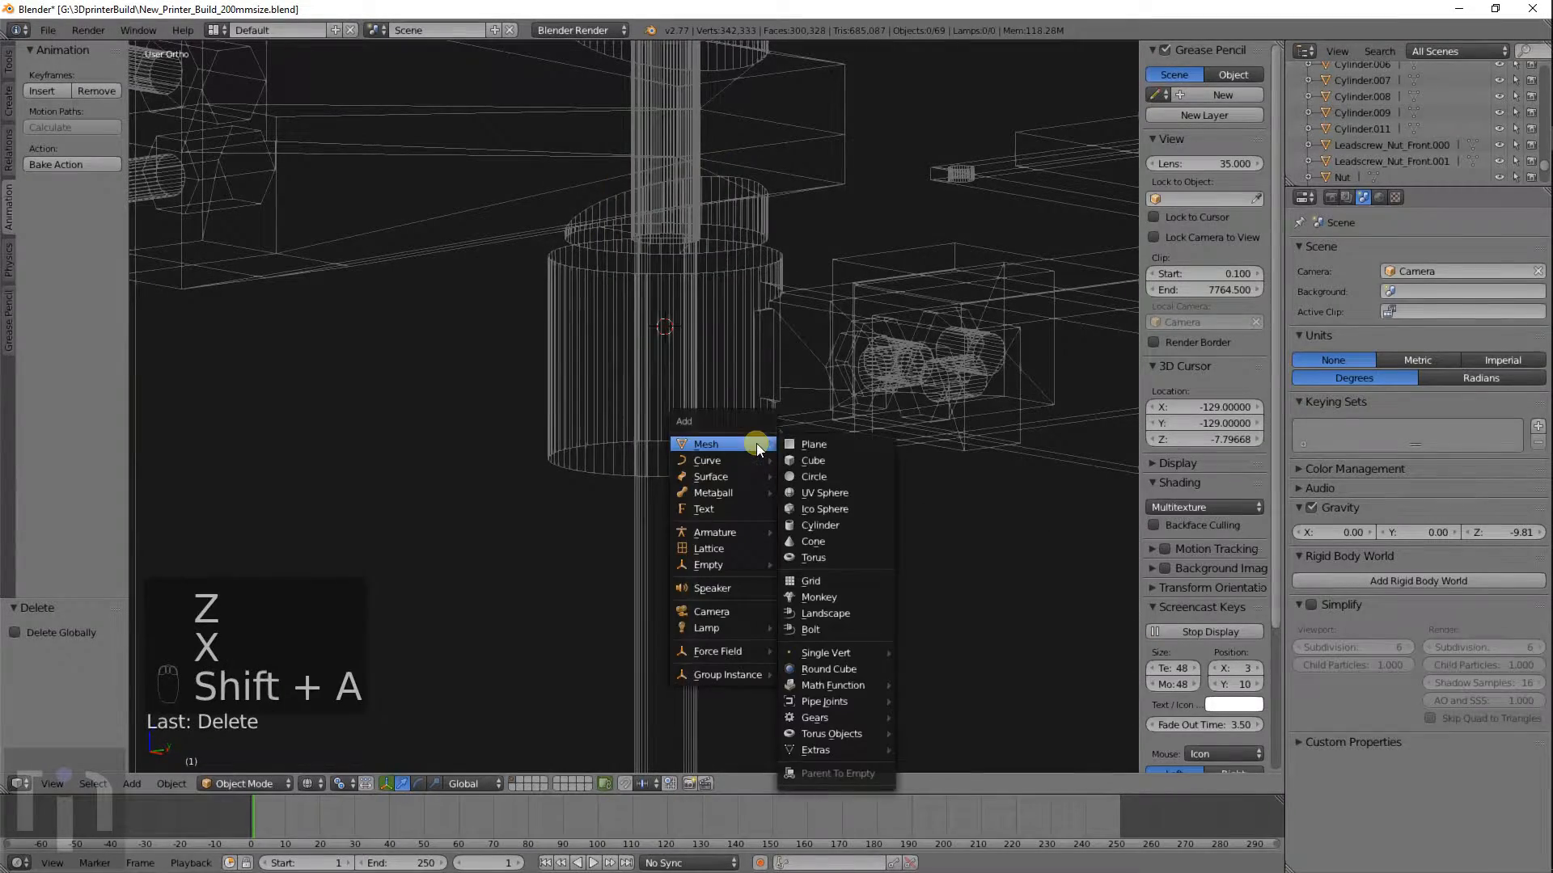
left_click(820, 523)
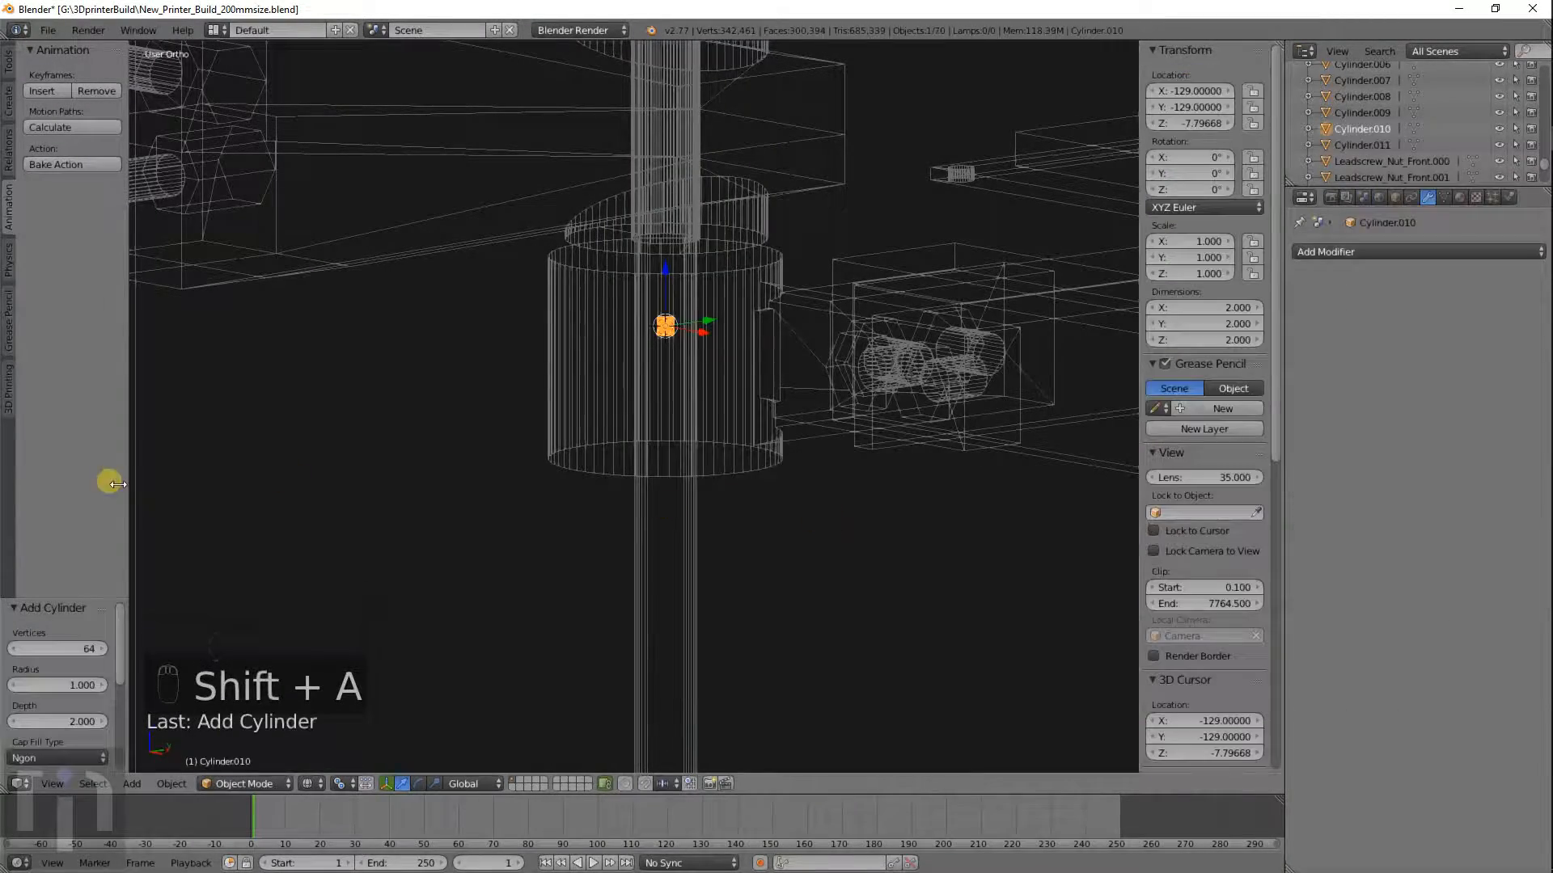
left_click(1204, 307)
type("2.0")
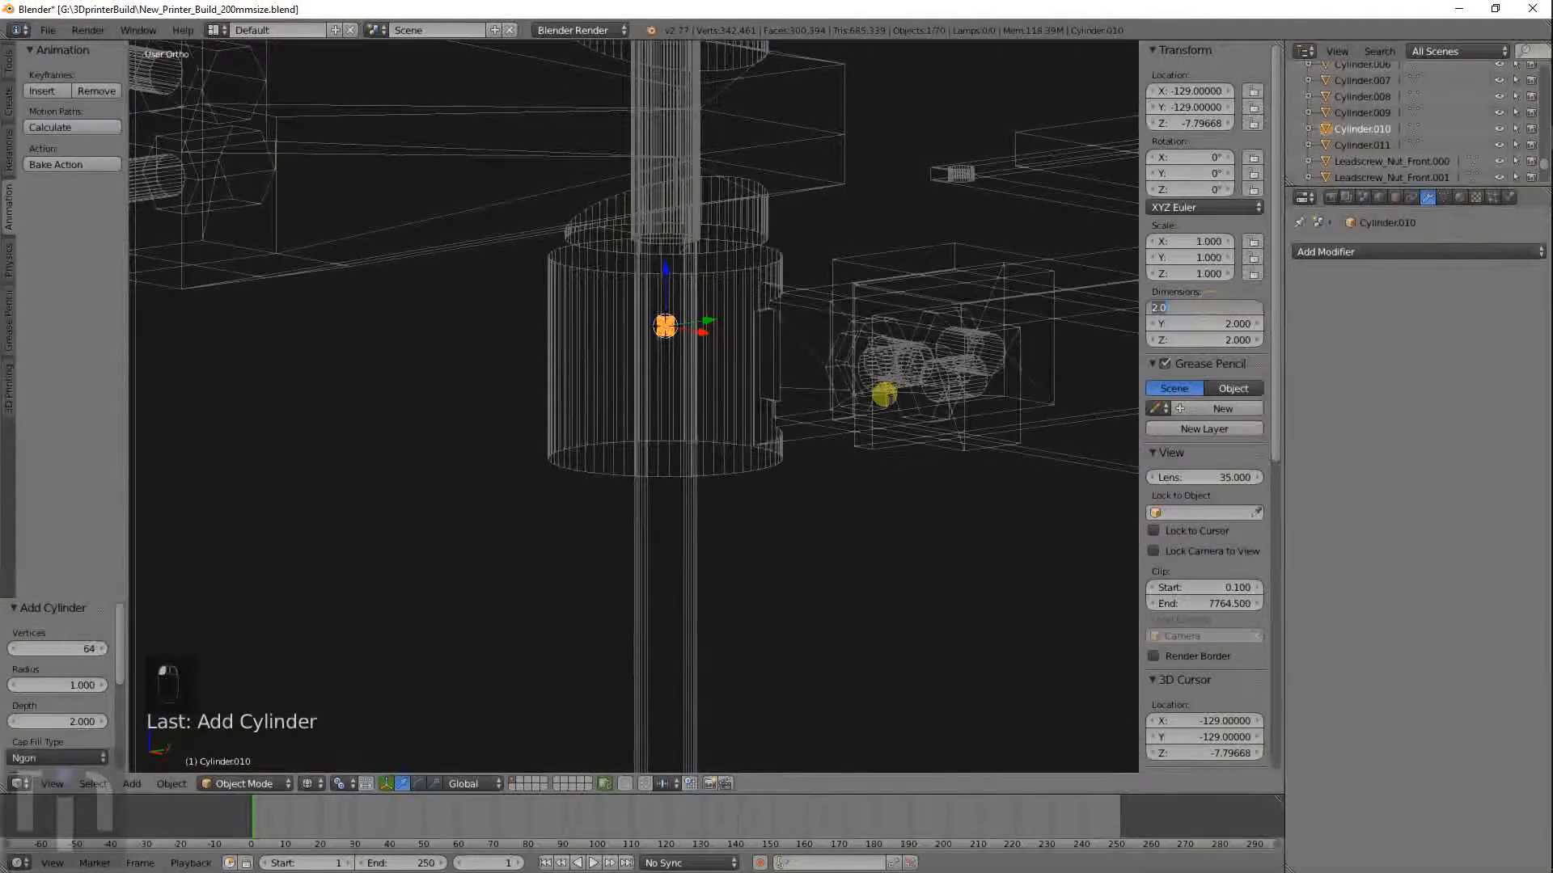
type("6")
key("Tab")
type("16")
key("Tab")
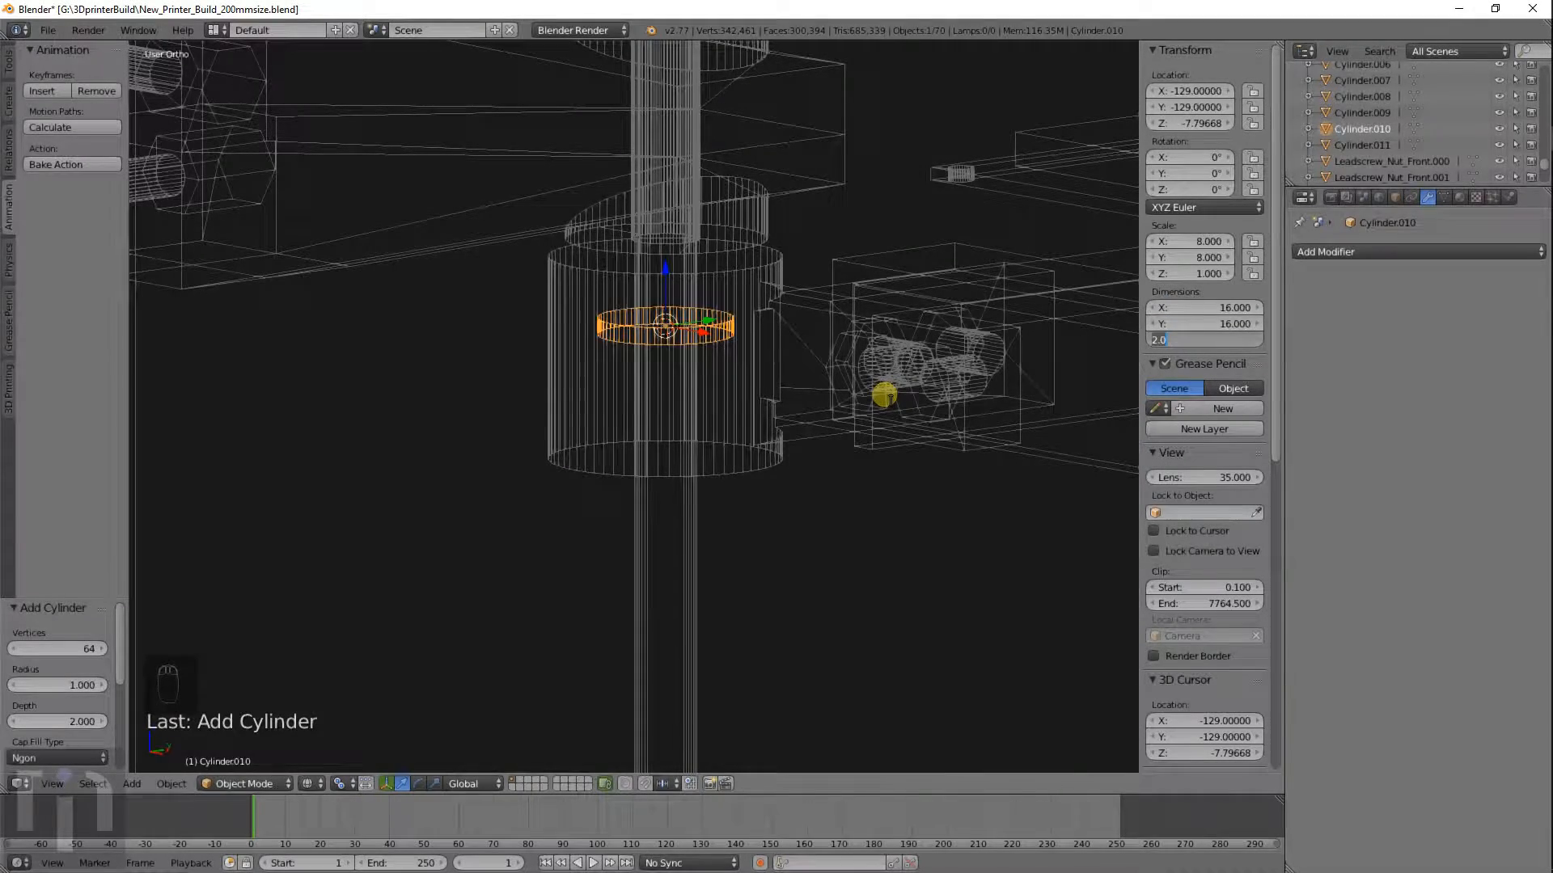
type("30")
key("Return")
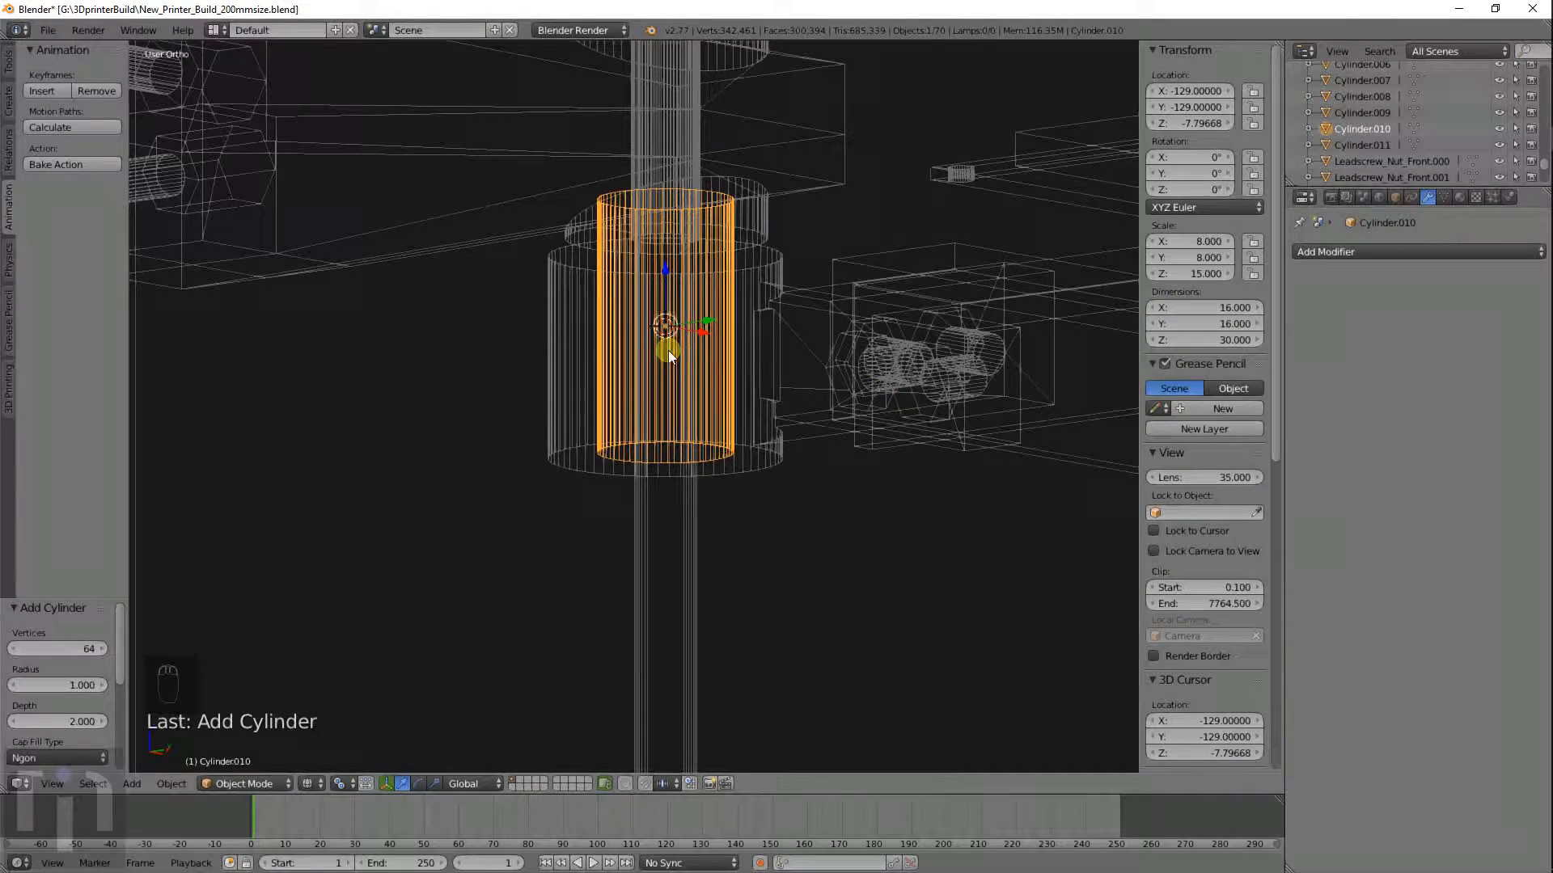
Lower the new bore cylinder, Cylinder.010, along Z by about 4.1 in the front view.
key("KP_1")
scroll(517, 380, "up", 2)
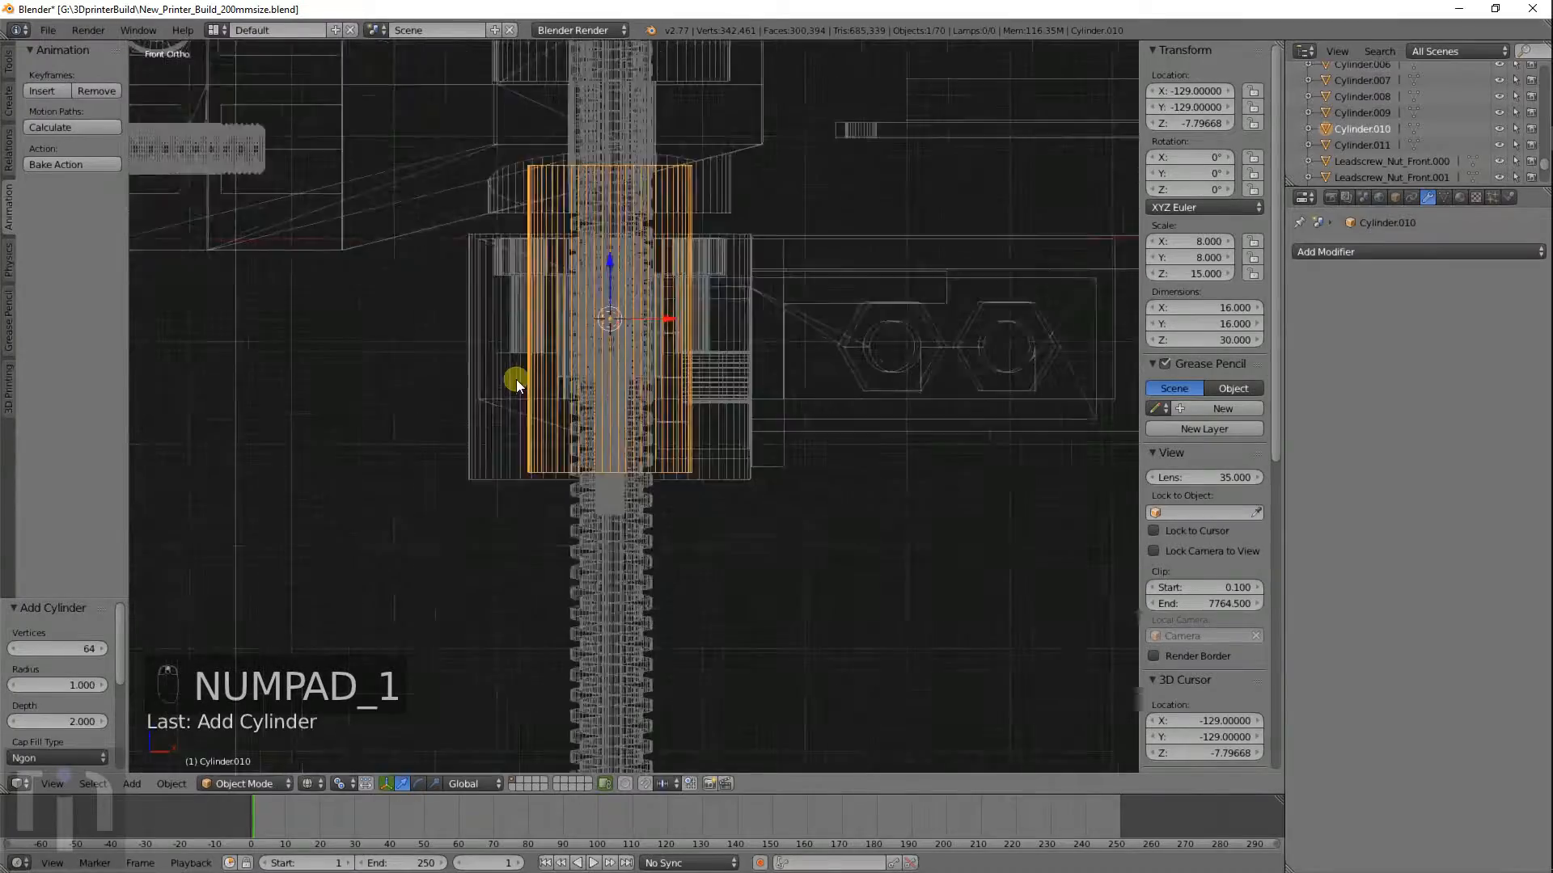
scroll(516, 380, "up", 1)
key("g")
key("z")
left_click(532, 410)
scroll(837, 366, "down", 3)
key("g")
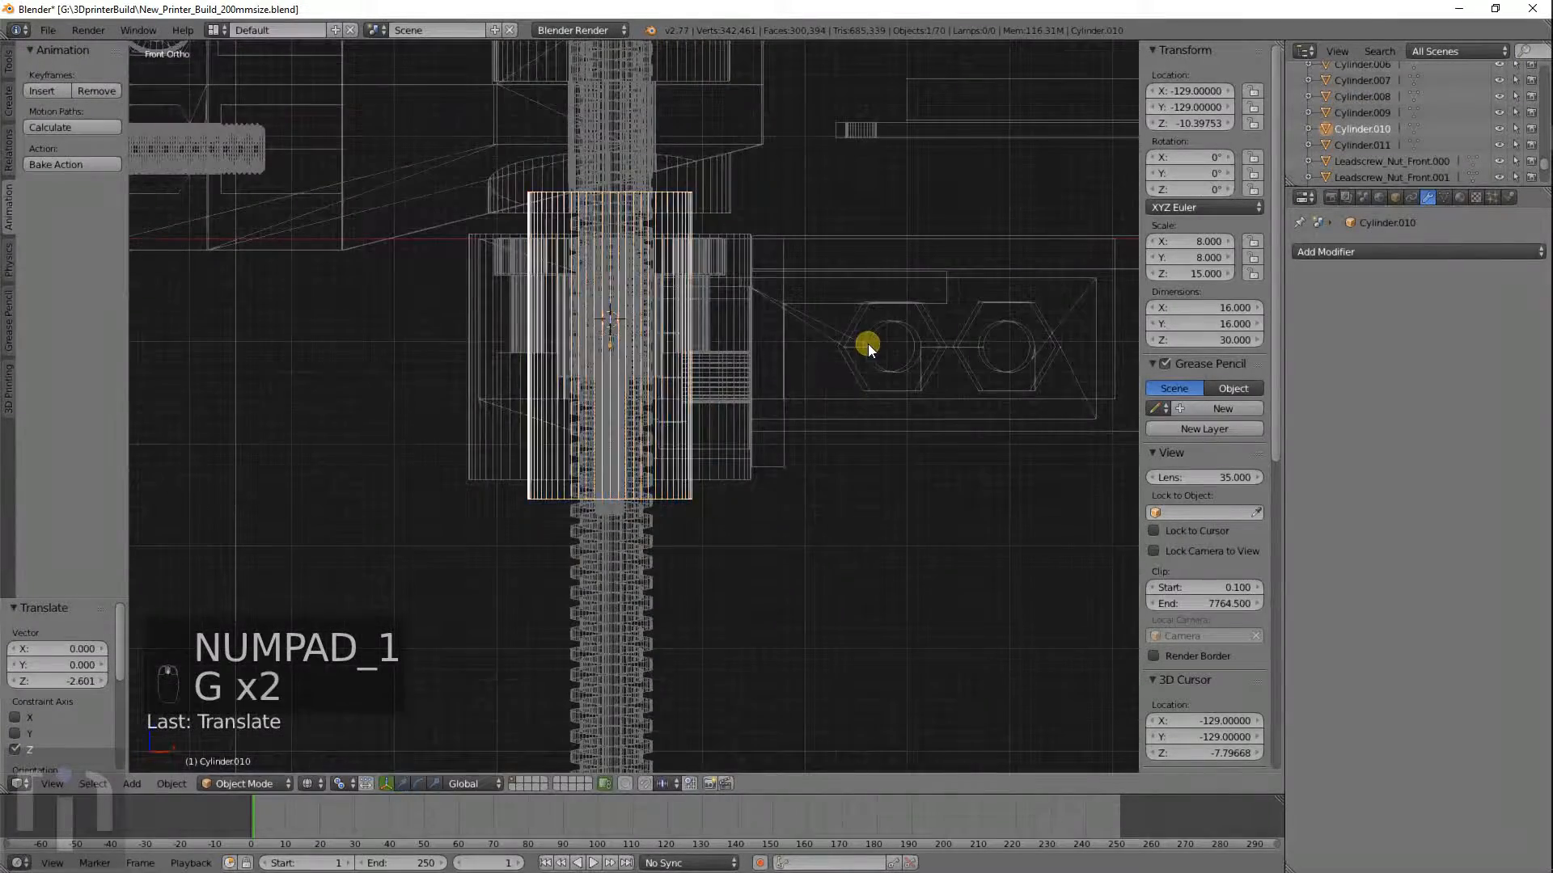
key("z")
left_click(870, 358)
Add a Boolean modifier set to Difference to the bearing holder, Cylinder.011.
middle_click_drag(870, 359, 782, 419)
right_click(797, 394)
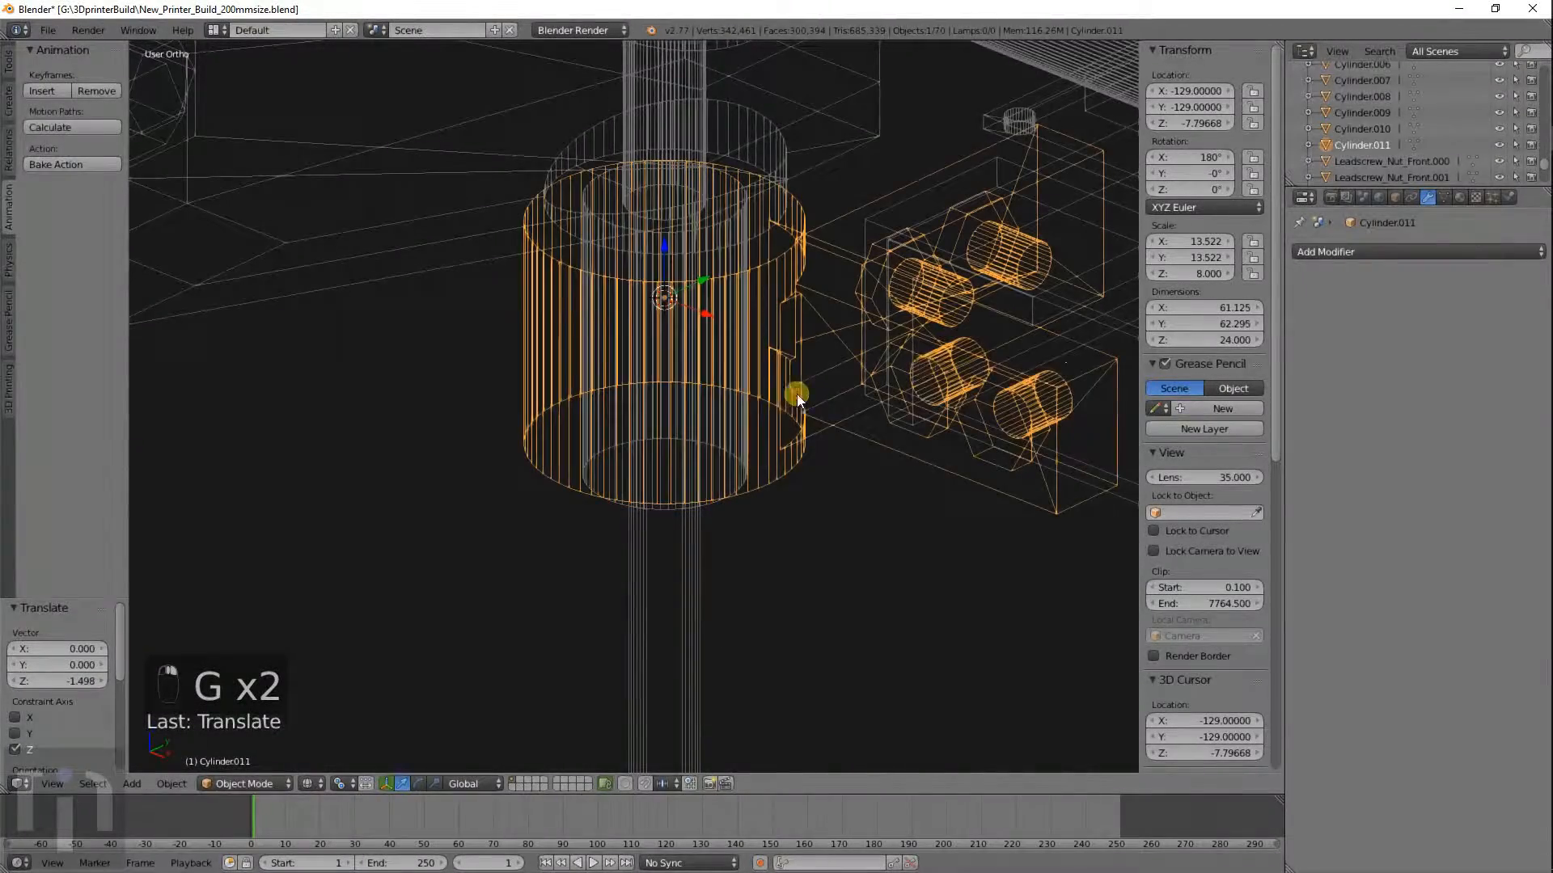
left_click(1340, 257)
left_click(1245, 323)
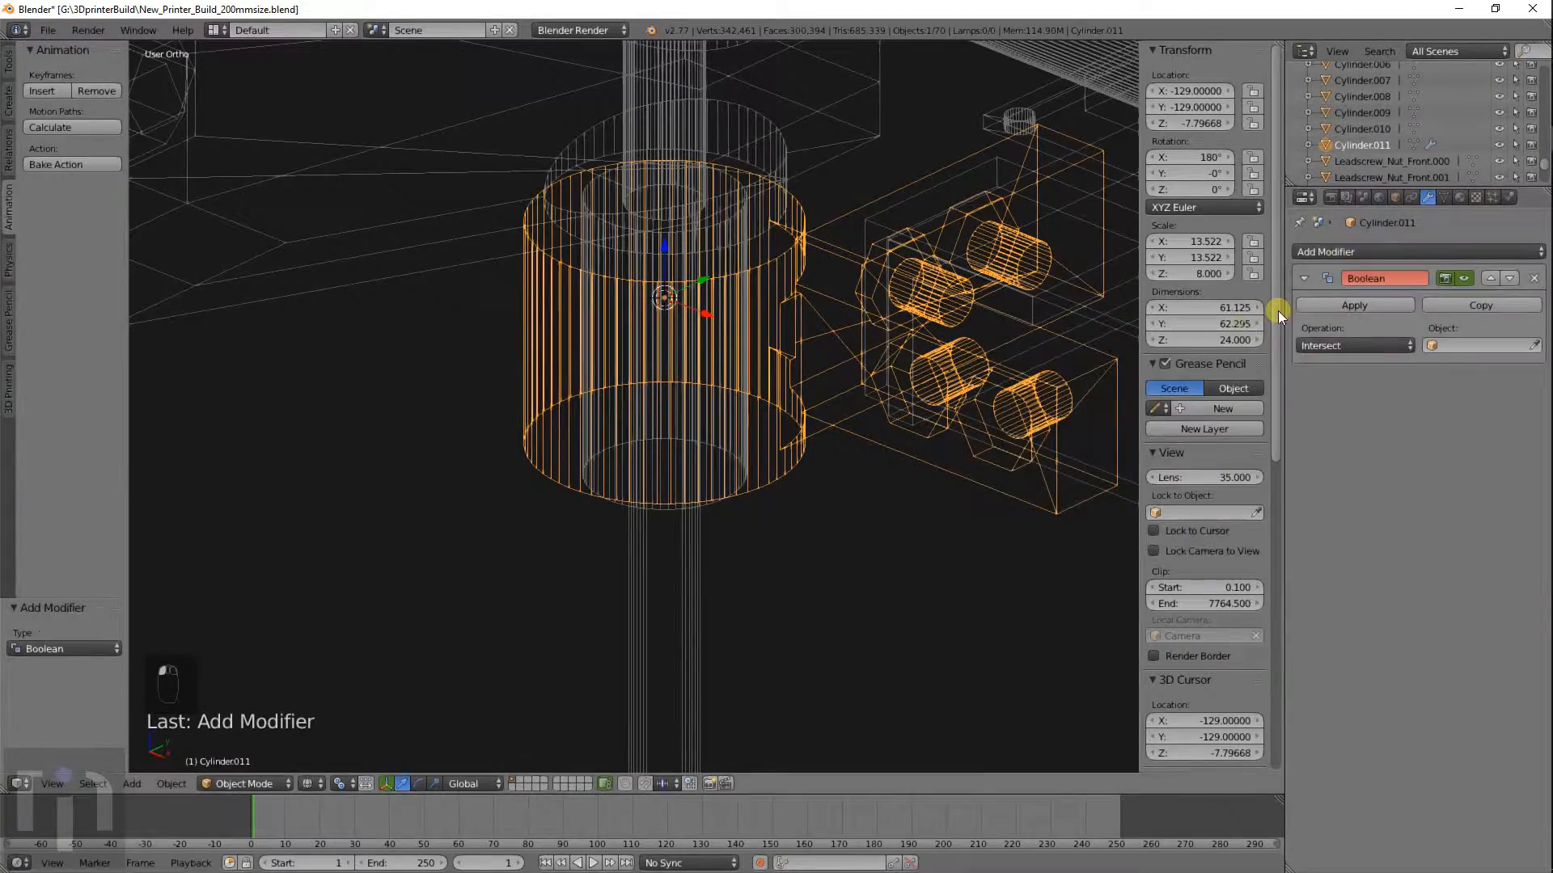
left_click(1322, 342)
left_click(1325, 293)
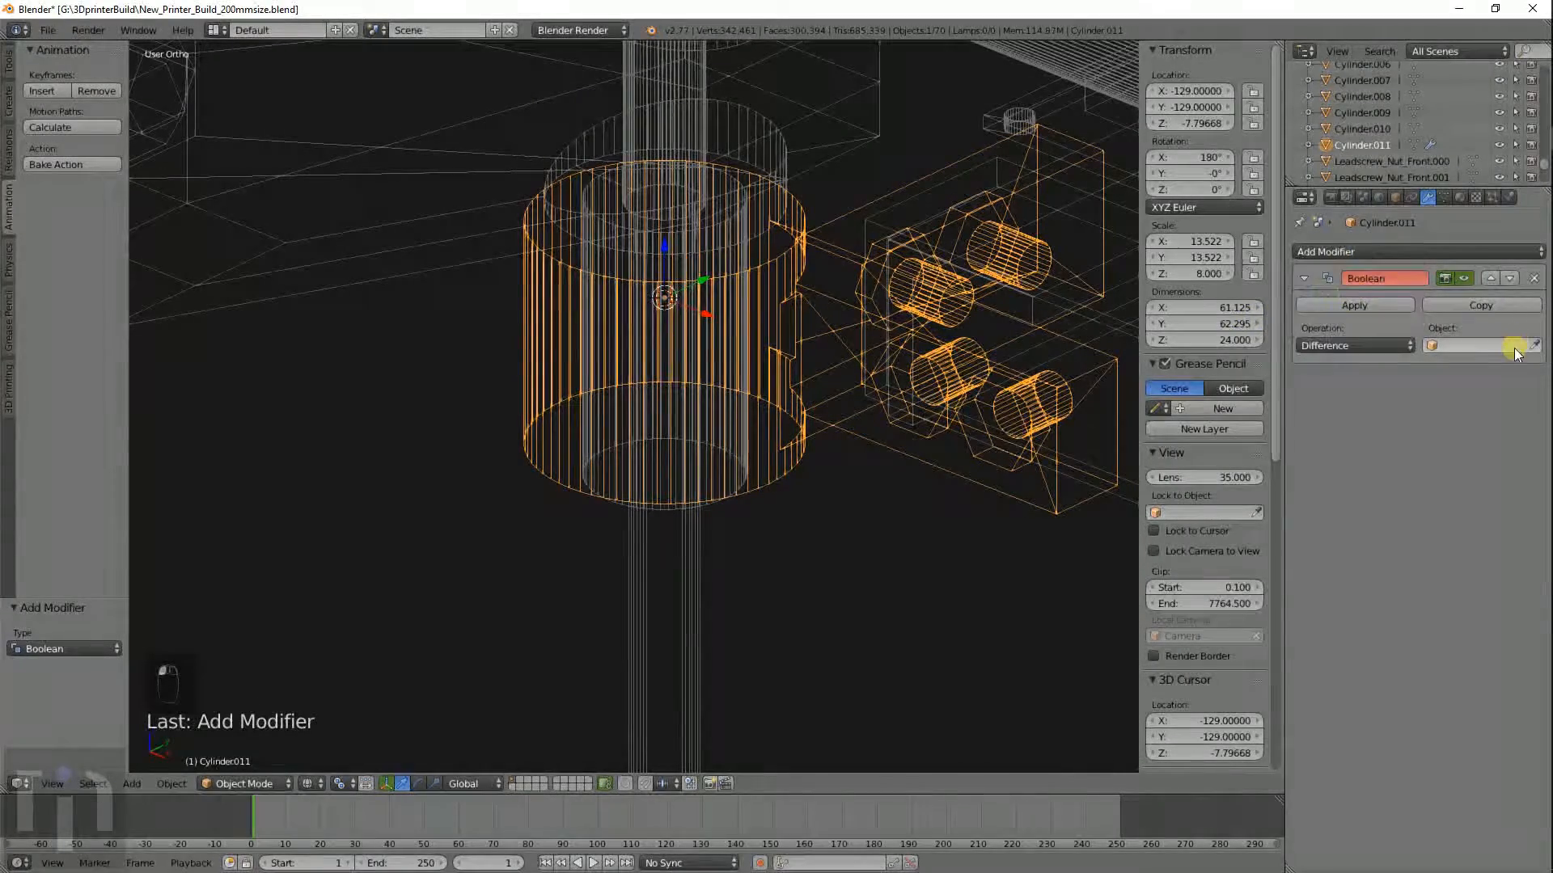
Try Cylinder.010 as the holder's Boolean object, inspect the cut in solid shading and remove the modifier.
left_click(1514, 346)
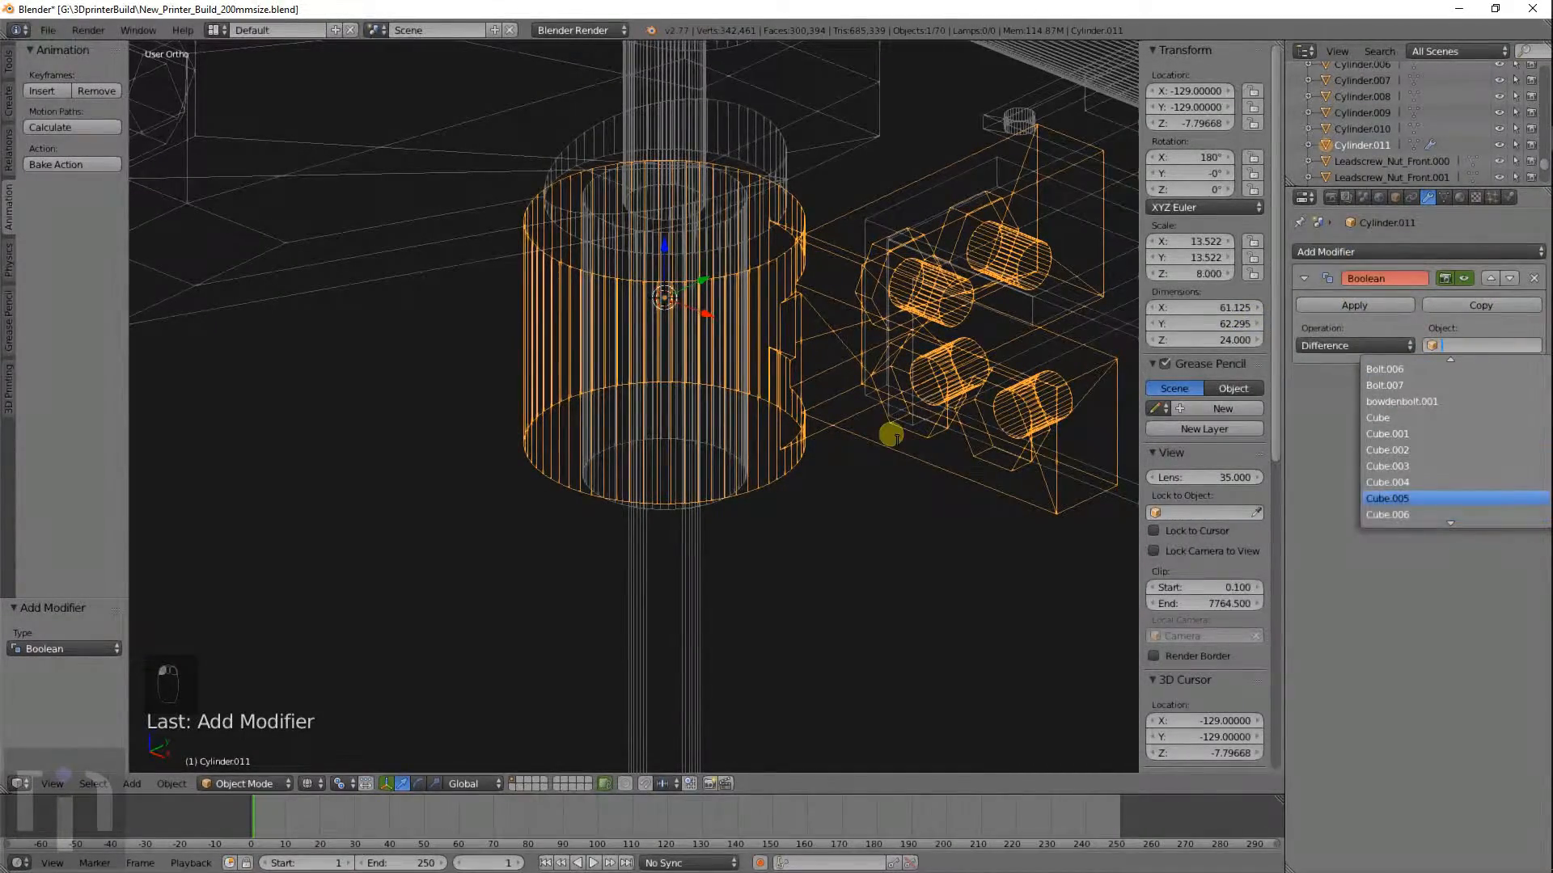
right_click(742, 467)
right_click(772, 466)
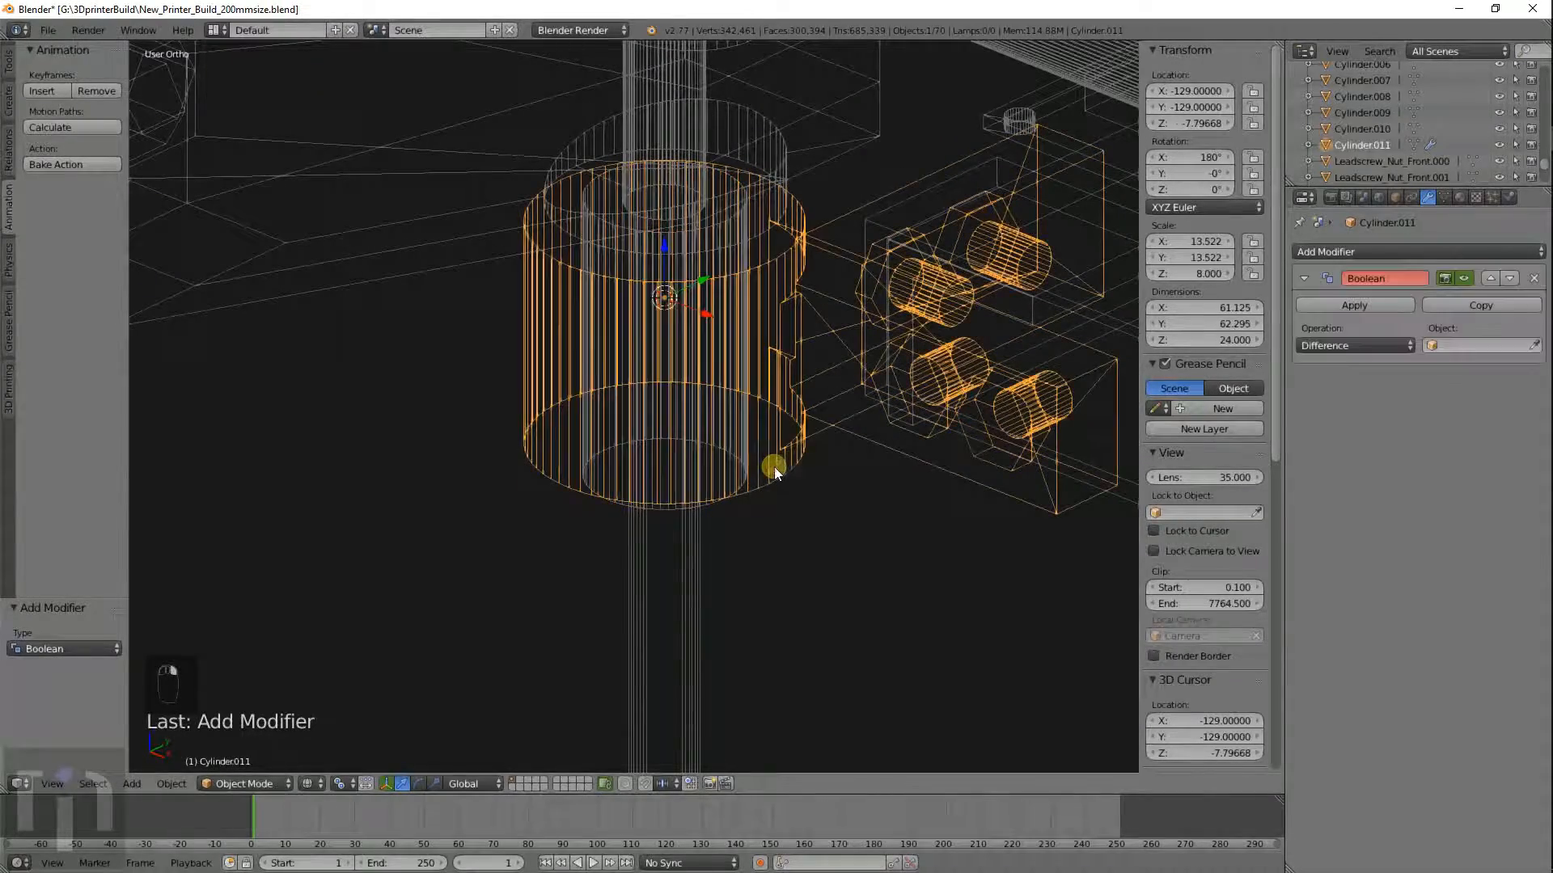
left_click(1478, 346)
scroll(1456, 405, "down", 18)
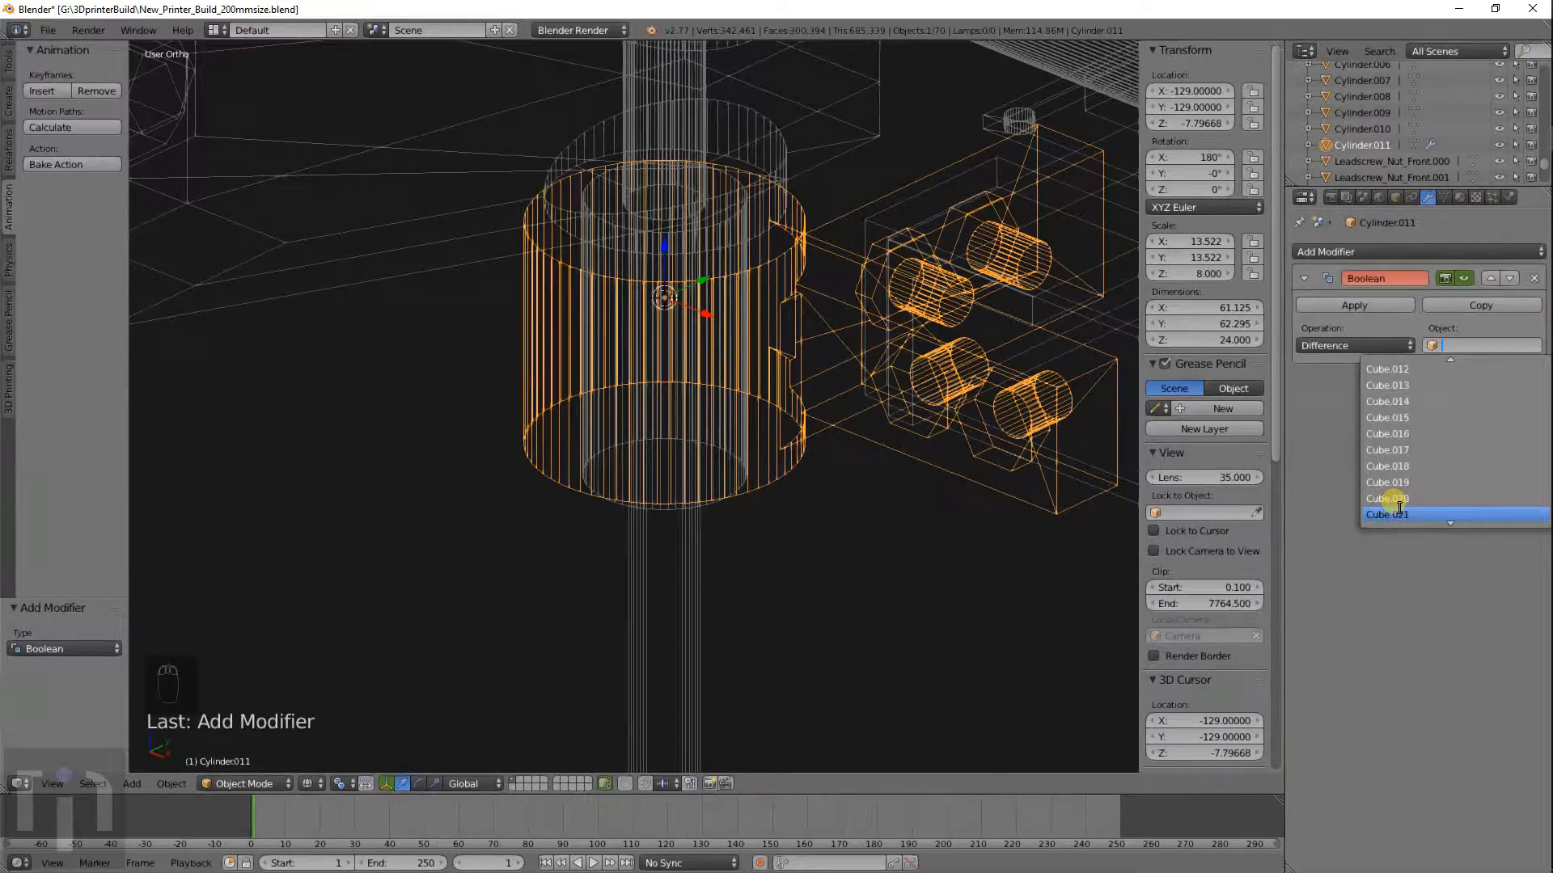
scroll(1398, 507, "down", 10)
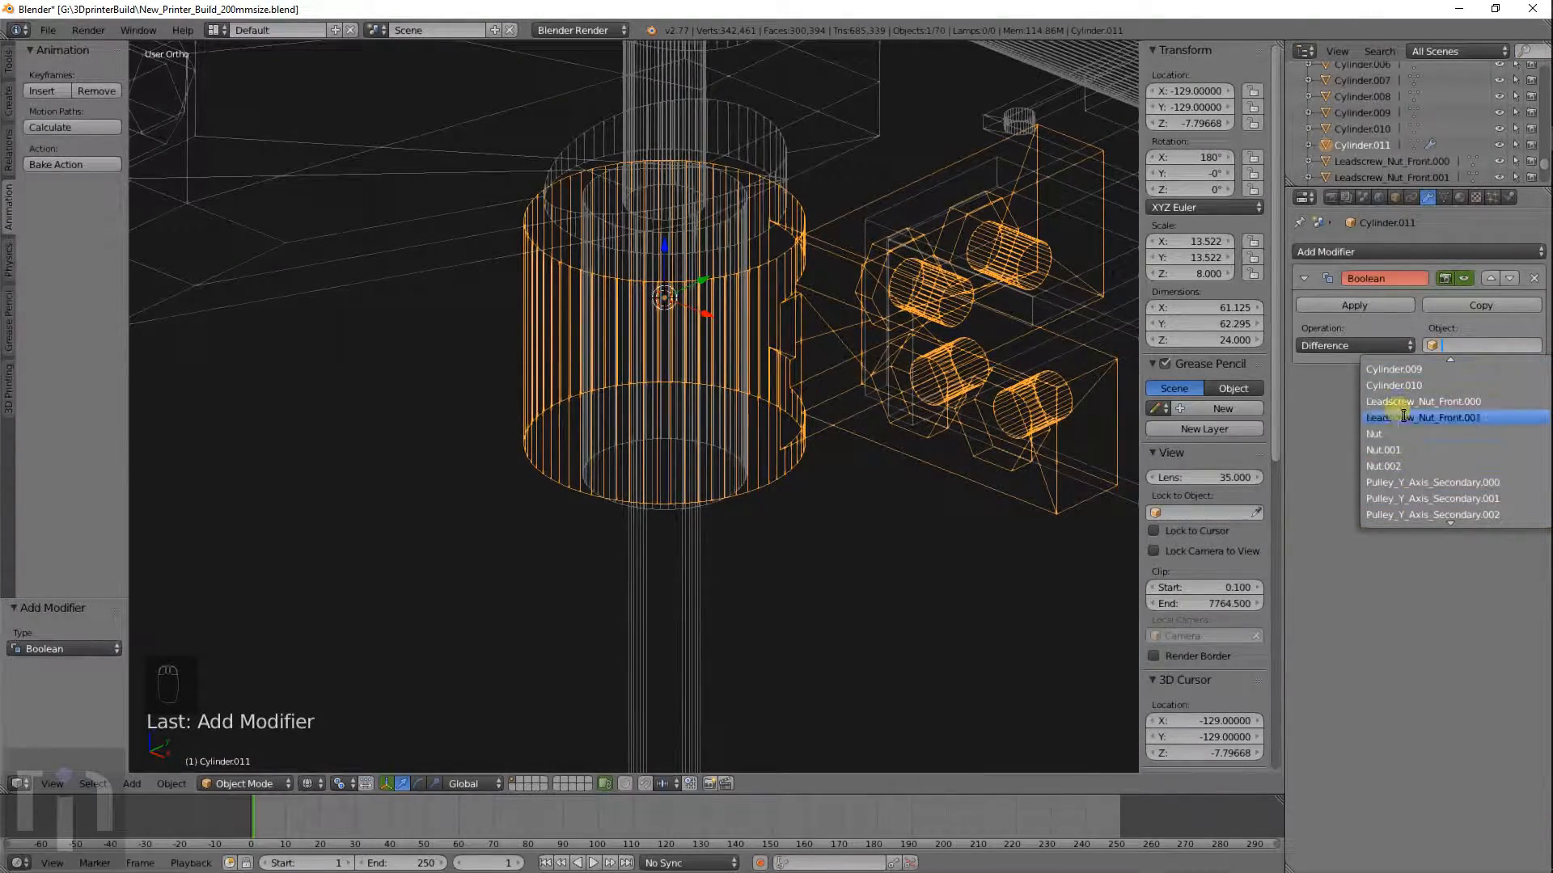
left_click(1392, 385)
mouse_move(896, 452)
middle_mouse_down()
mouse_move(804, 409)
mouse_move(901, 351)
mouse_move(937, 395)
mouse_move(544, 447)
mouse_move(488, 409)
mouse_move(687, 333)
mouse_move(811, 388)
mouse_move(815, 414)
middle_mouse_up()
key("z")
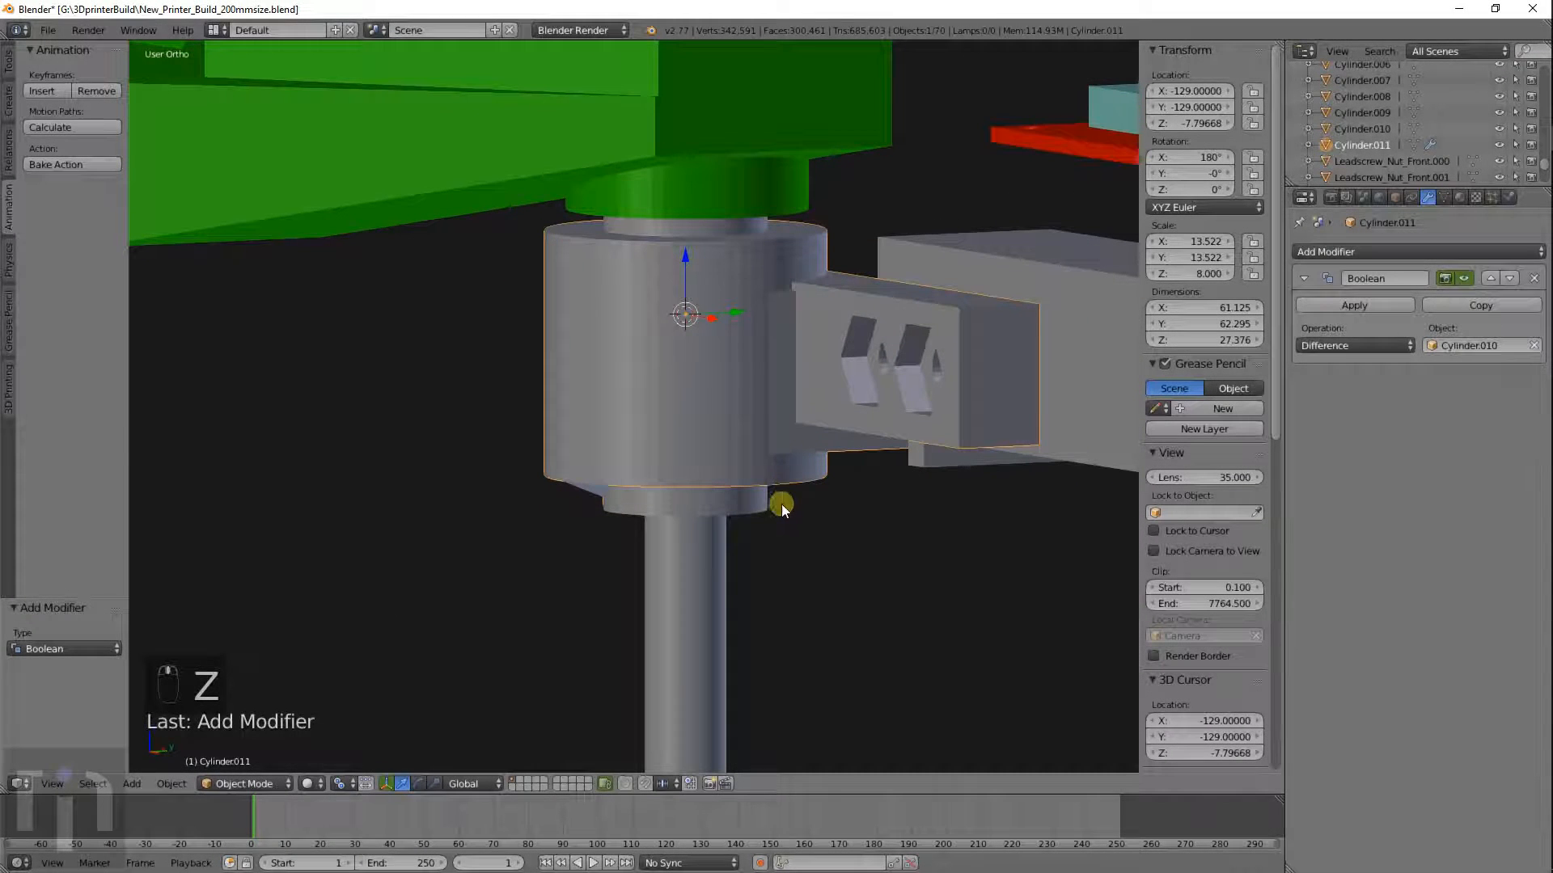
left_click(1533, 278)
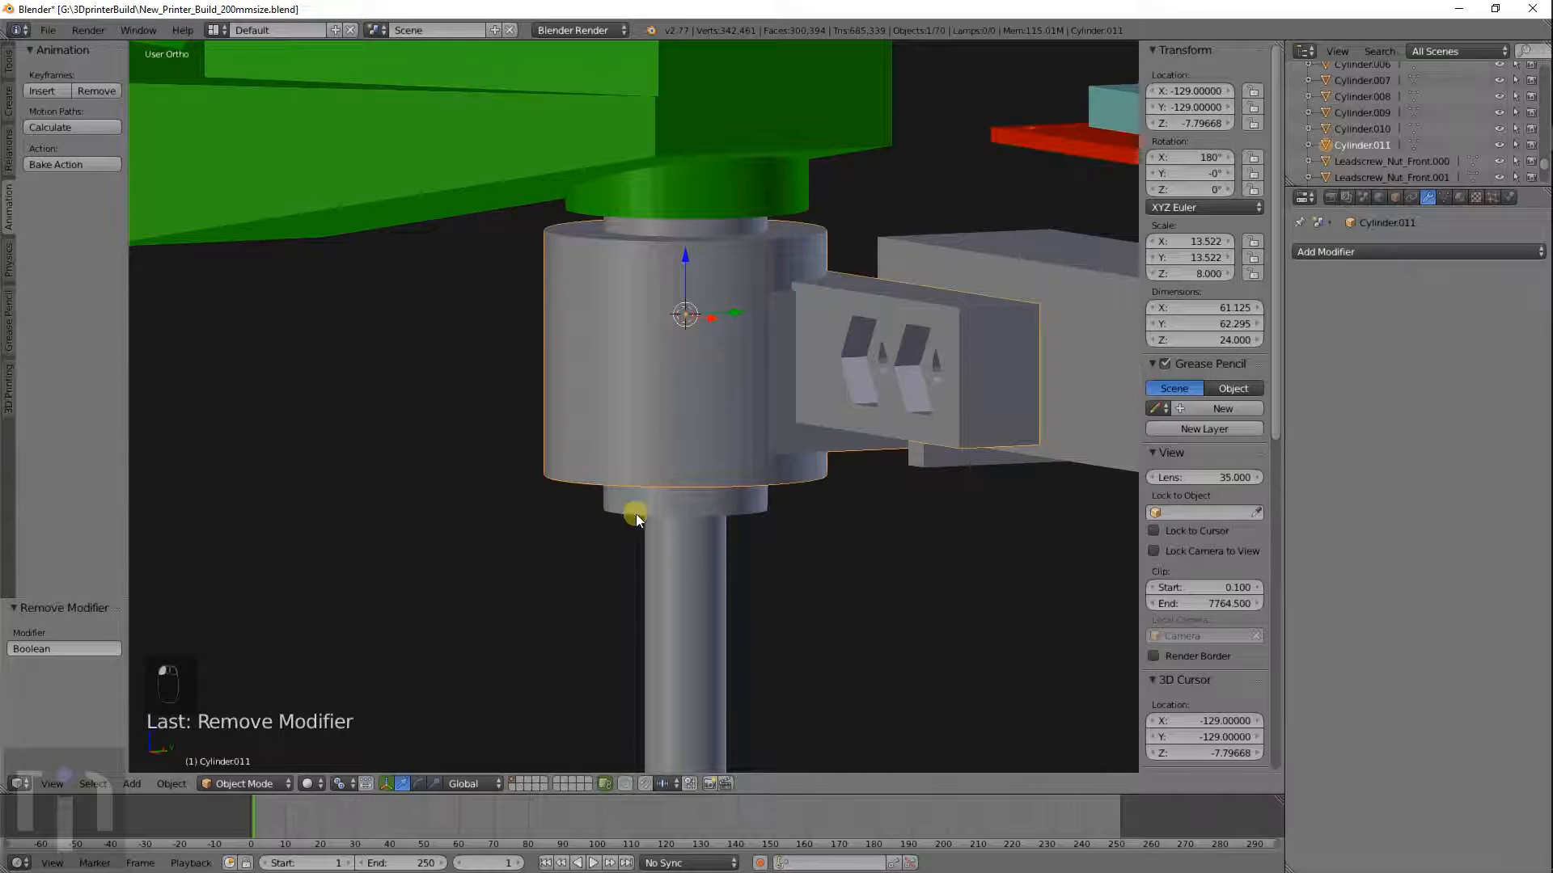
Remove doubles from all vertices of the bearing holder, Cylinder.011, in wireframe view.
right_click(731, 495)
key("z")
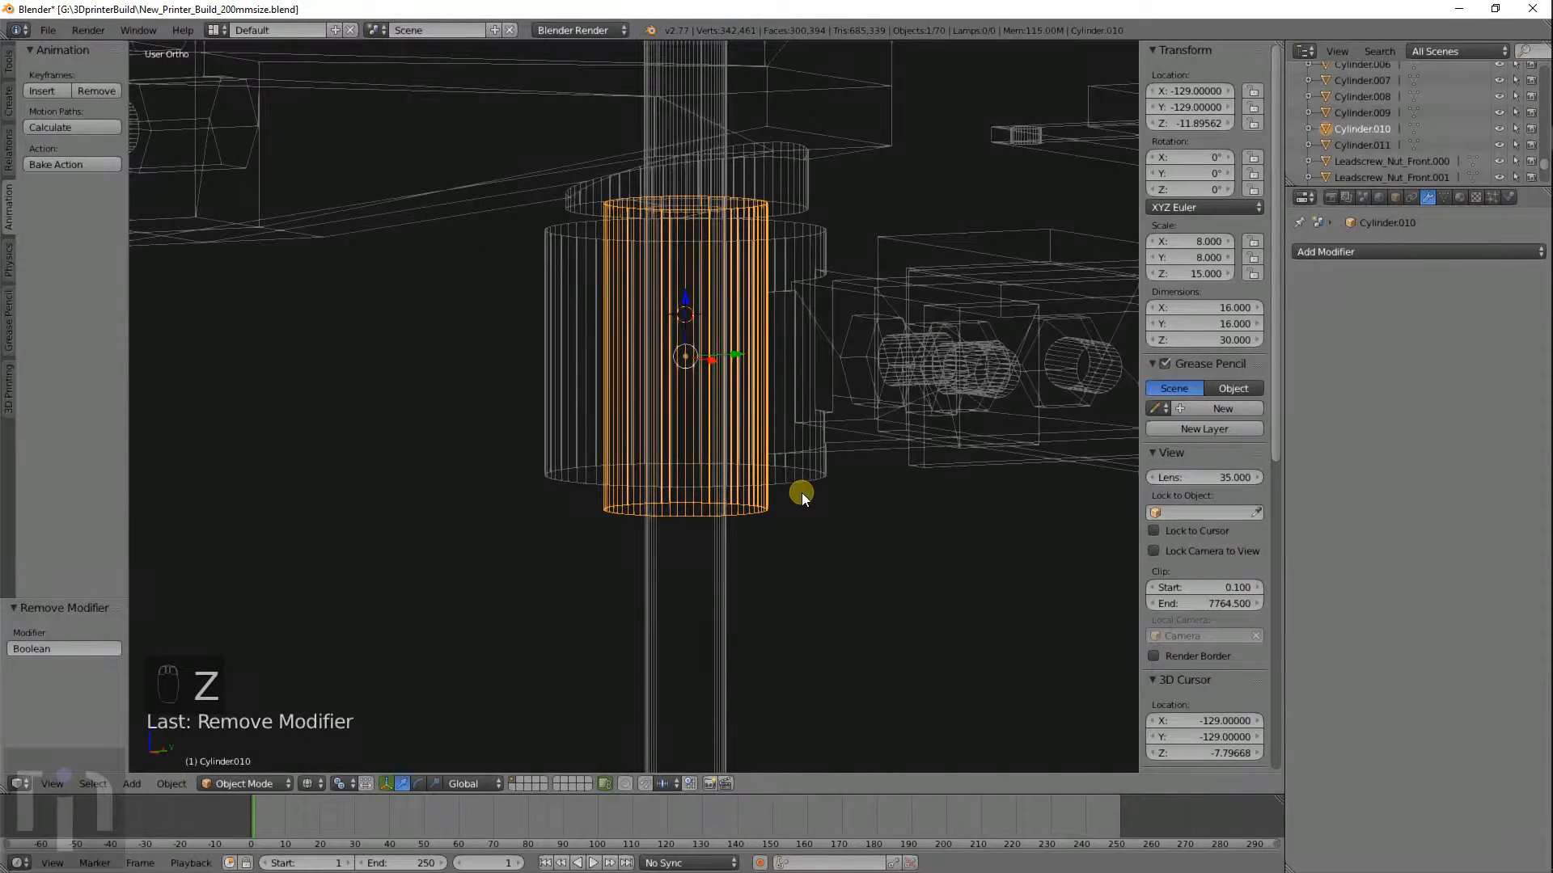
right_click(797, 468)
key("Tab")
key("a")
key("a")
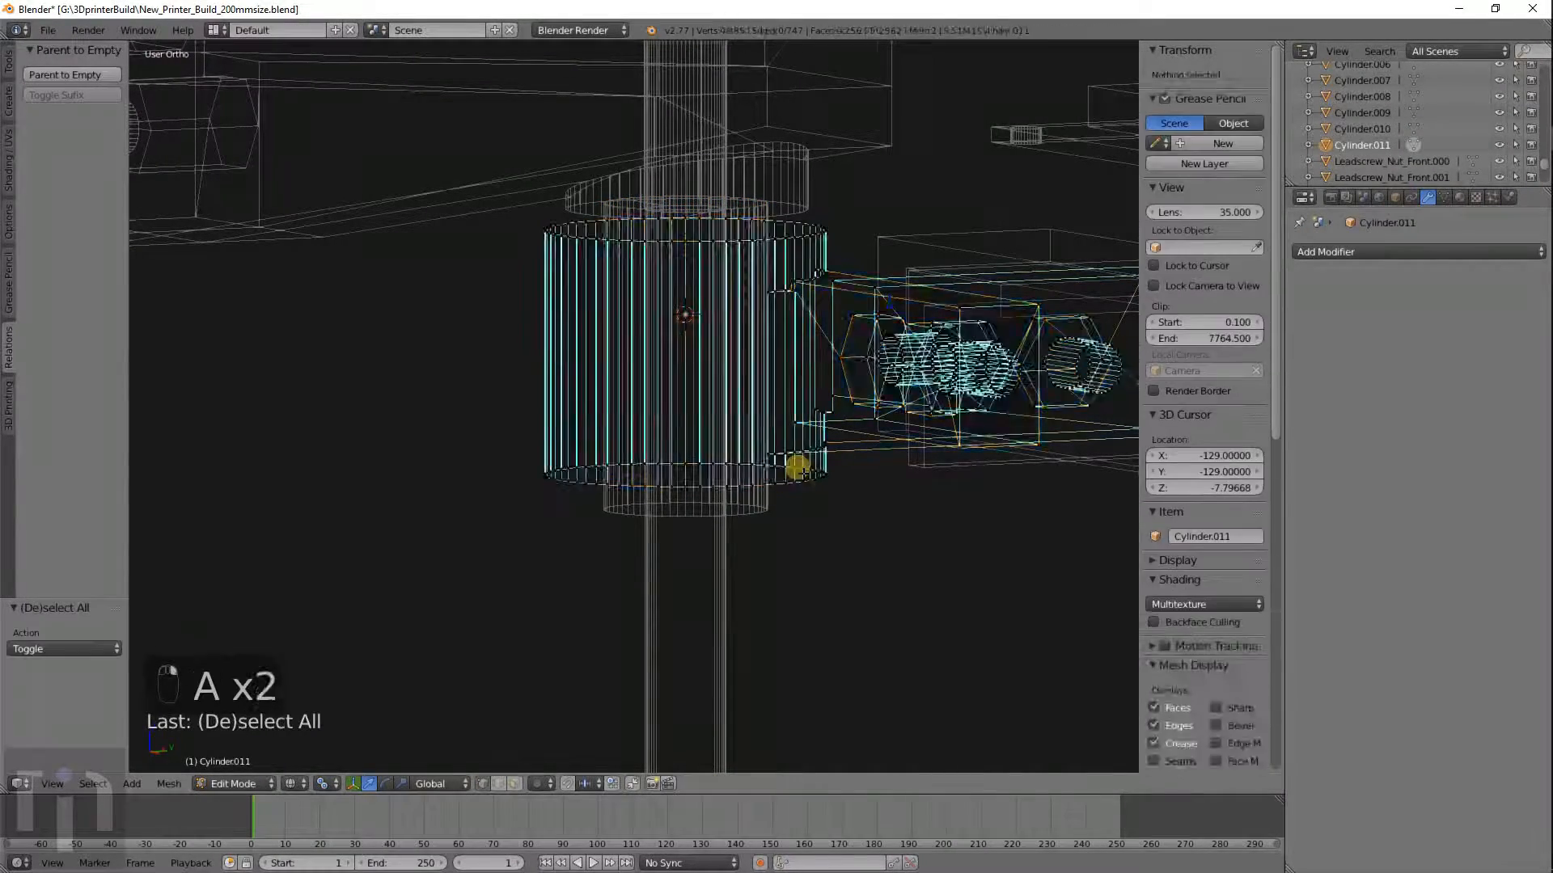
key("a")
key("a")
key("w")
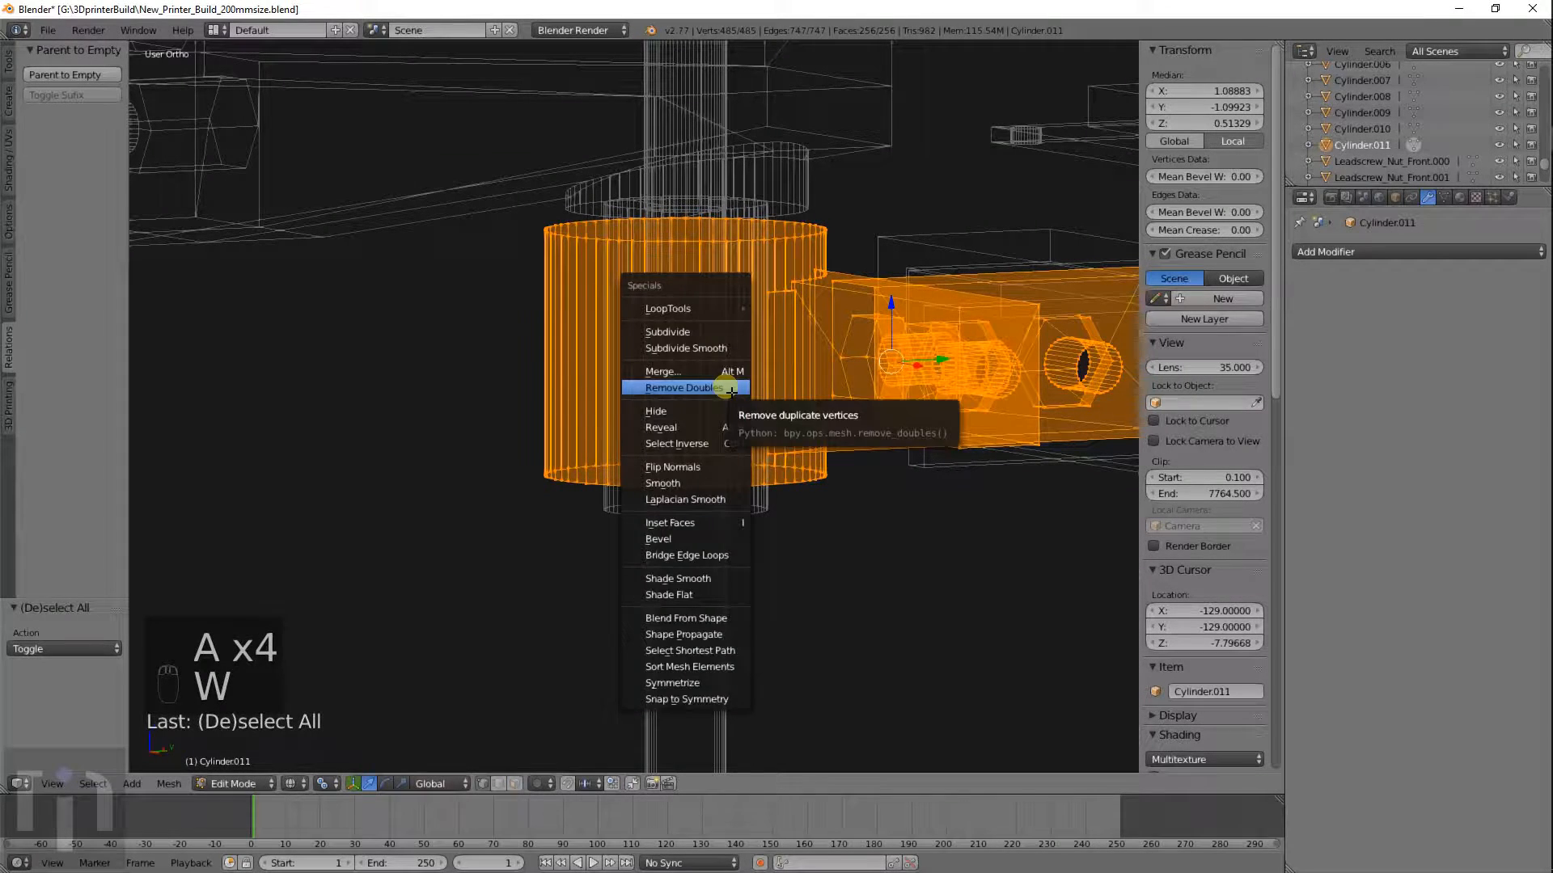
left_click(731, 393)
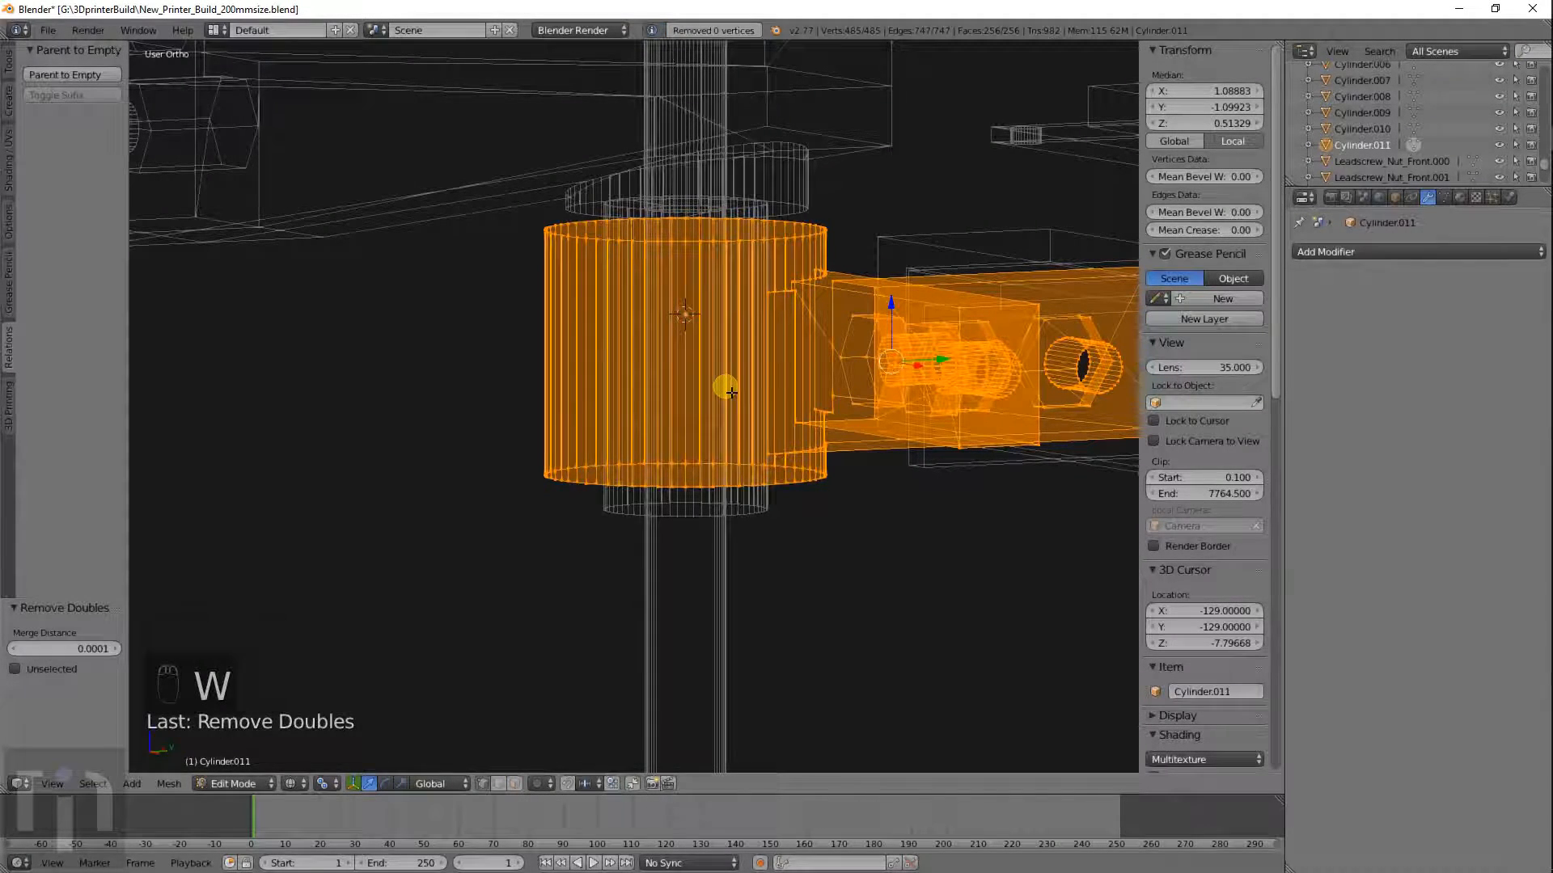
Recalculate the normals of the entire bearing holder mesh and return to Object Mode.
left_click(11, 67)
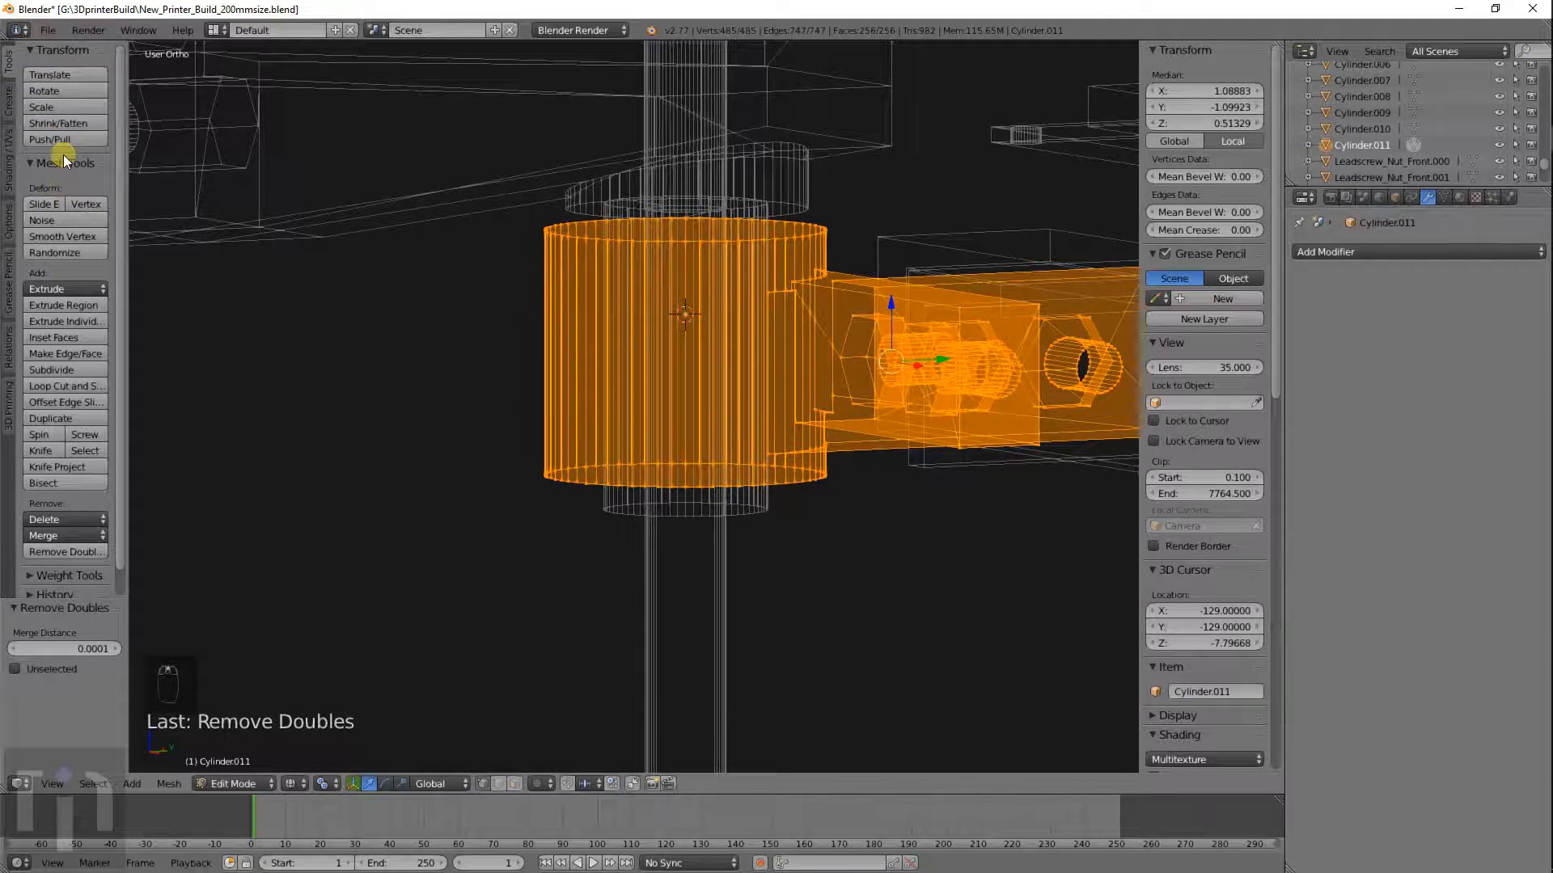
left_click(11, 164)
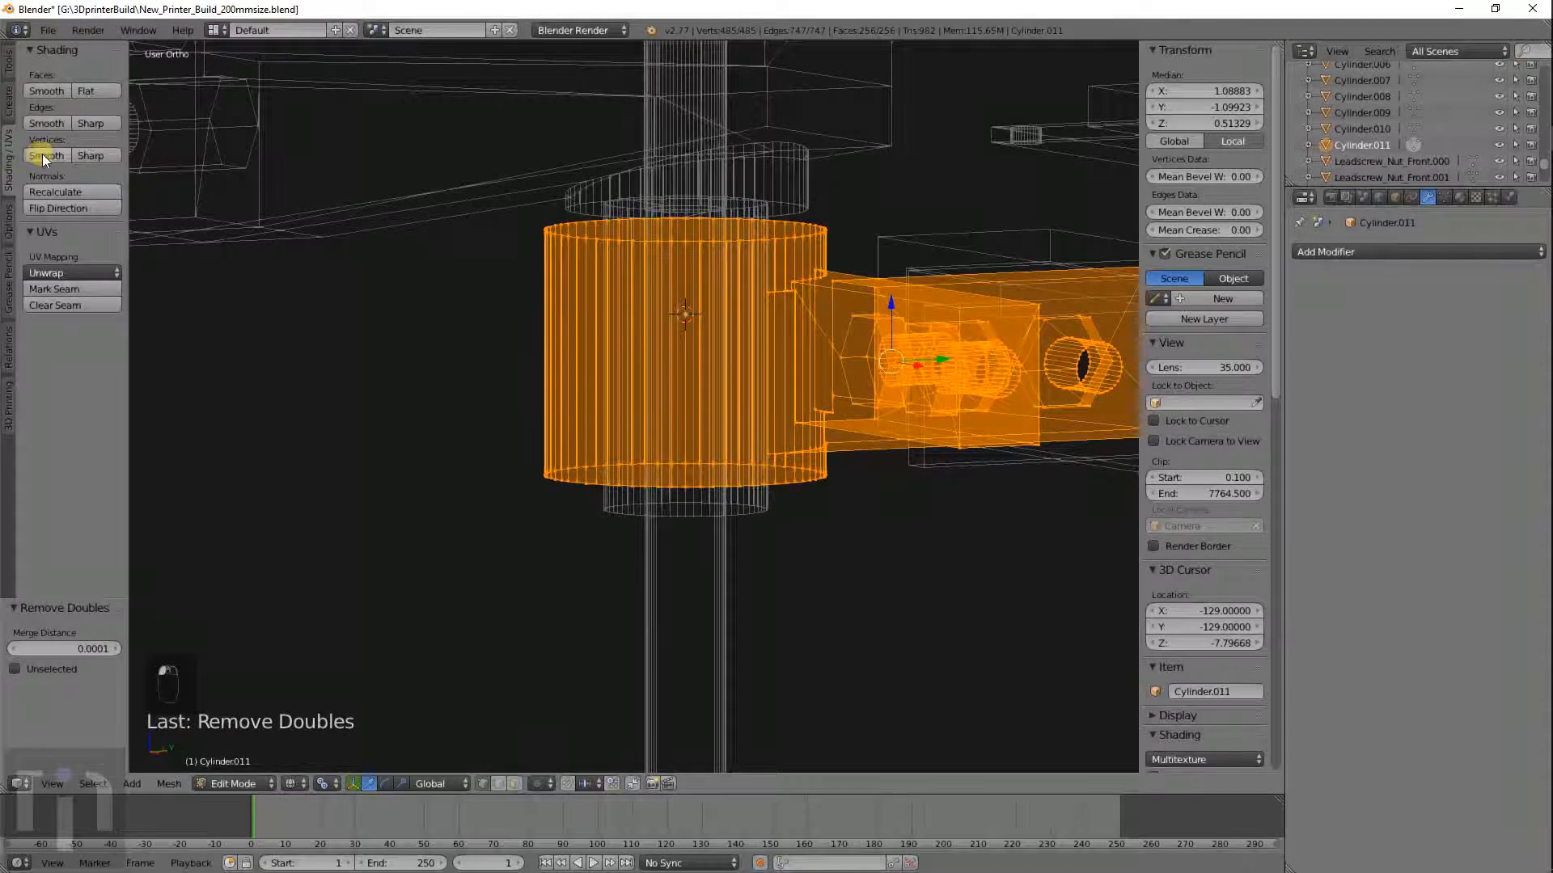
left_click(69, 194)
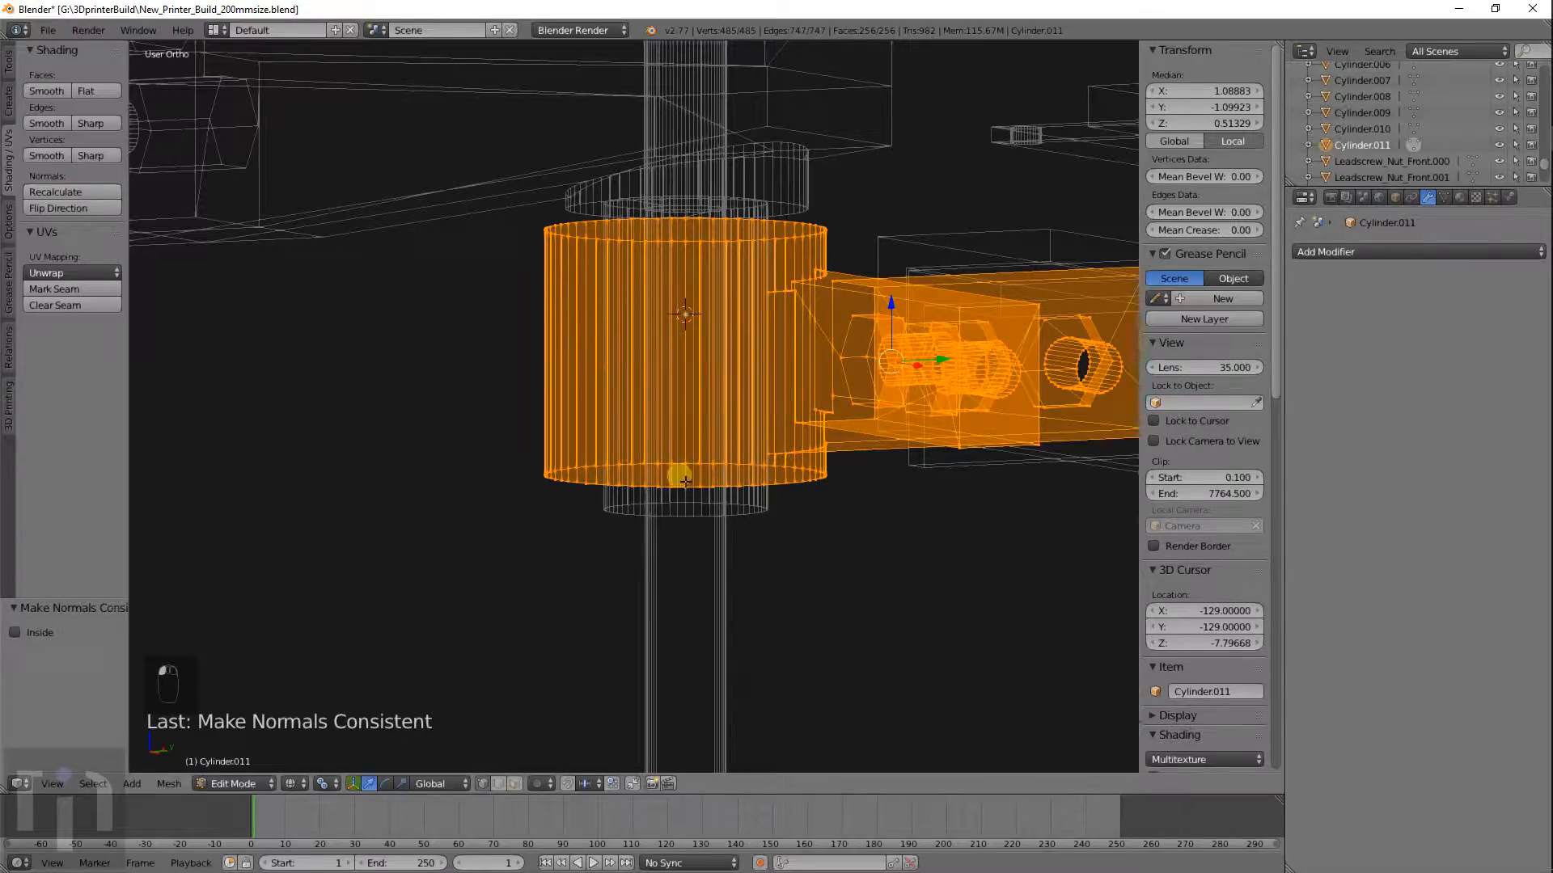
scroll(907, 420, "up", 4)
scroll(907, 421, "down", 4)
middle_click_drag(907, 422, 953, 447)
key("Tab")
scroll(854, 414, "up", 2)
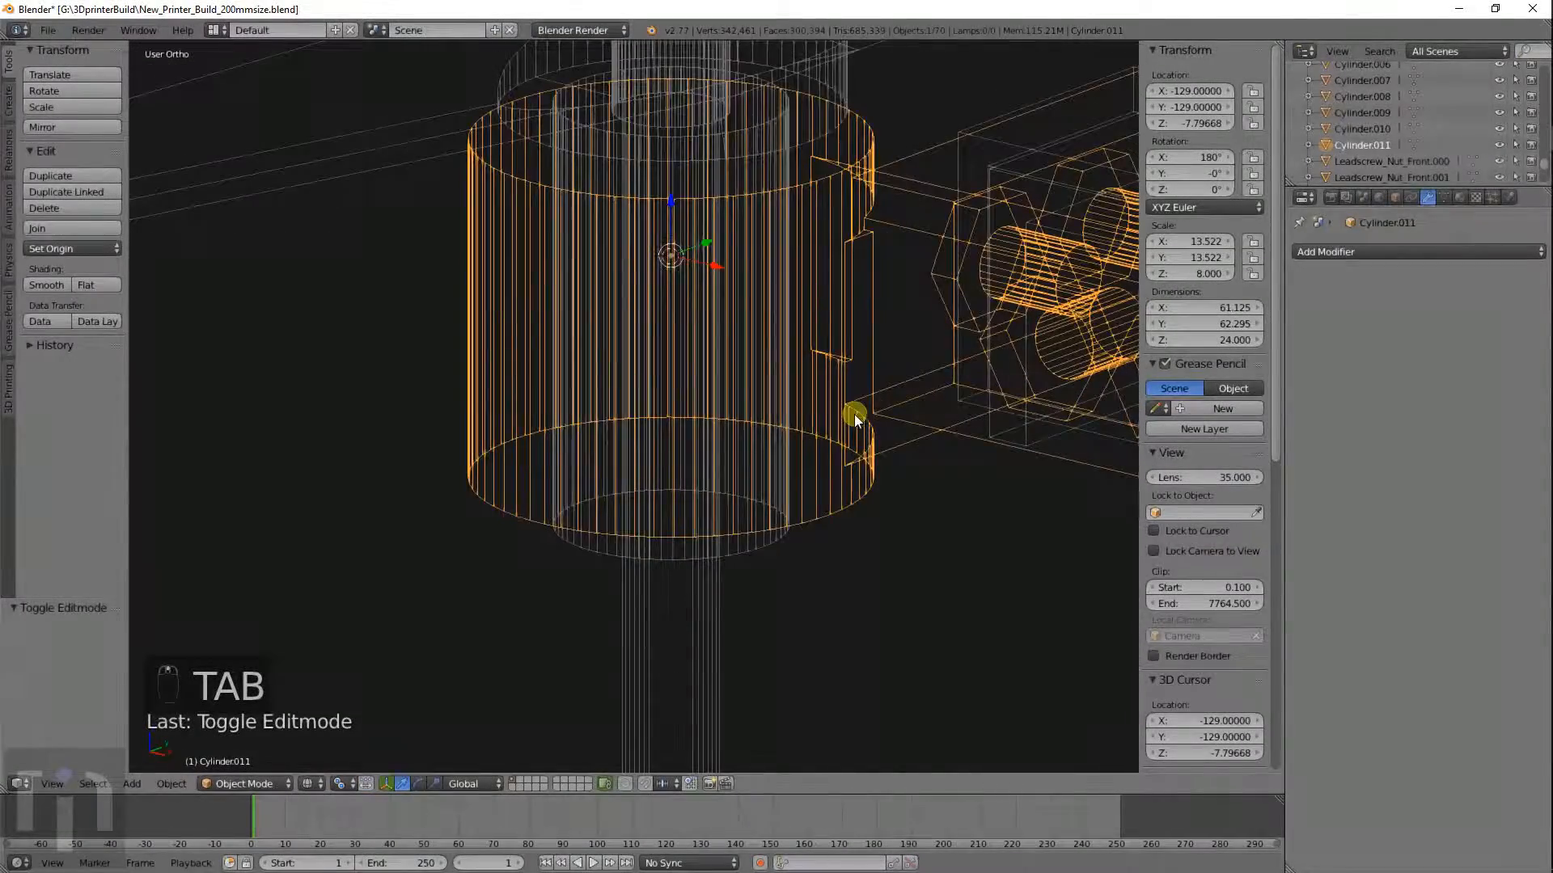
Add a Difference Boolean modifier to the bearing holder with Cylinder.010 as its object, and inspect the bore.
scroll(853, 414, "down", 4)
middle_click_drag(854, 414, 851, 439)
scroll(813, 412, "up", 1)
scroll(813, 413, "up", 3)
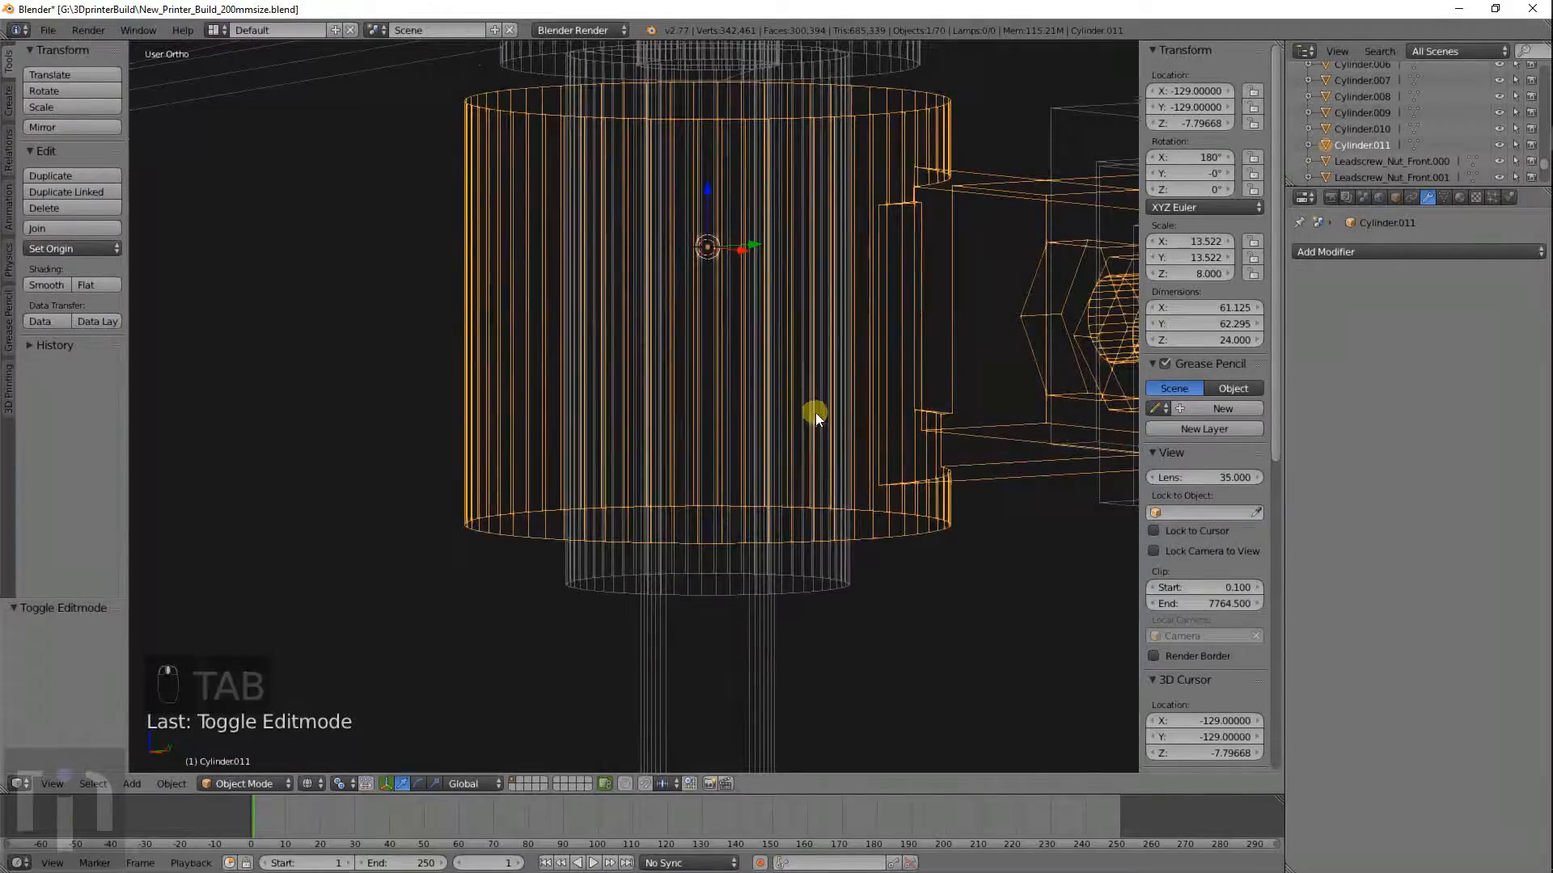
left_click(1384, 258)
left_click(1179, 324)
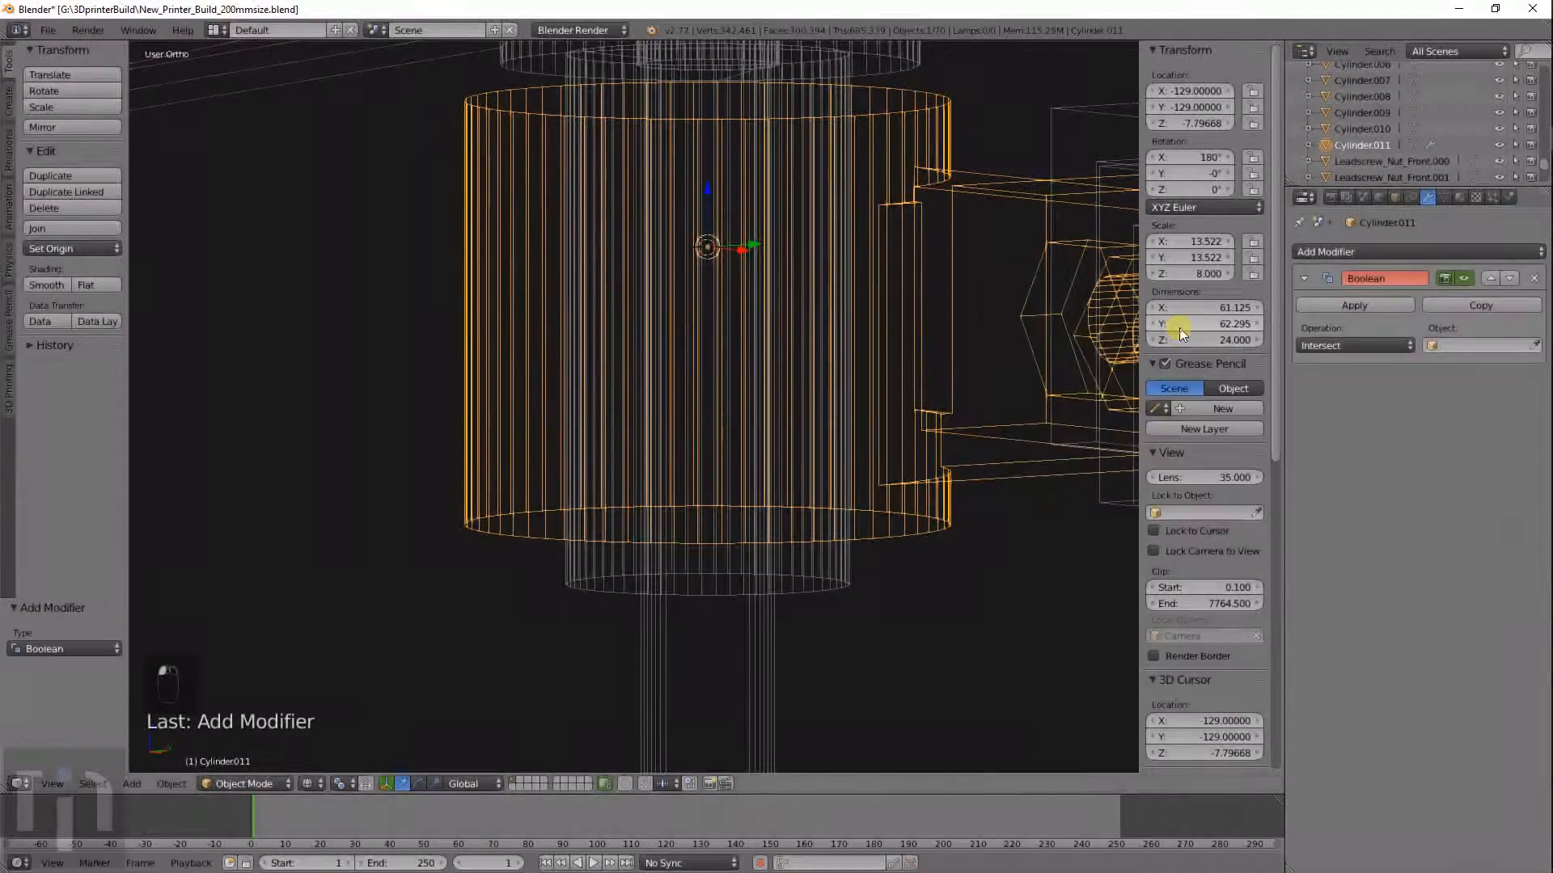
left_click(1323, 346)
left_click(1343, 291)
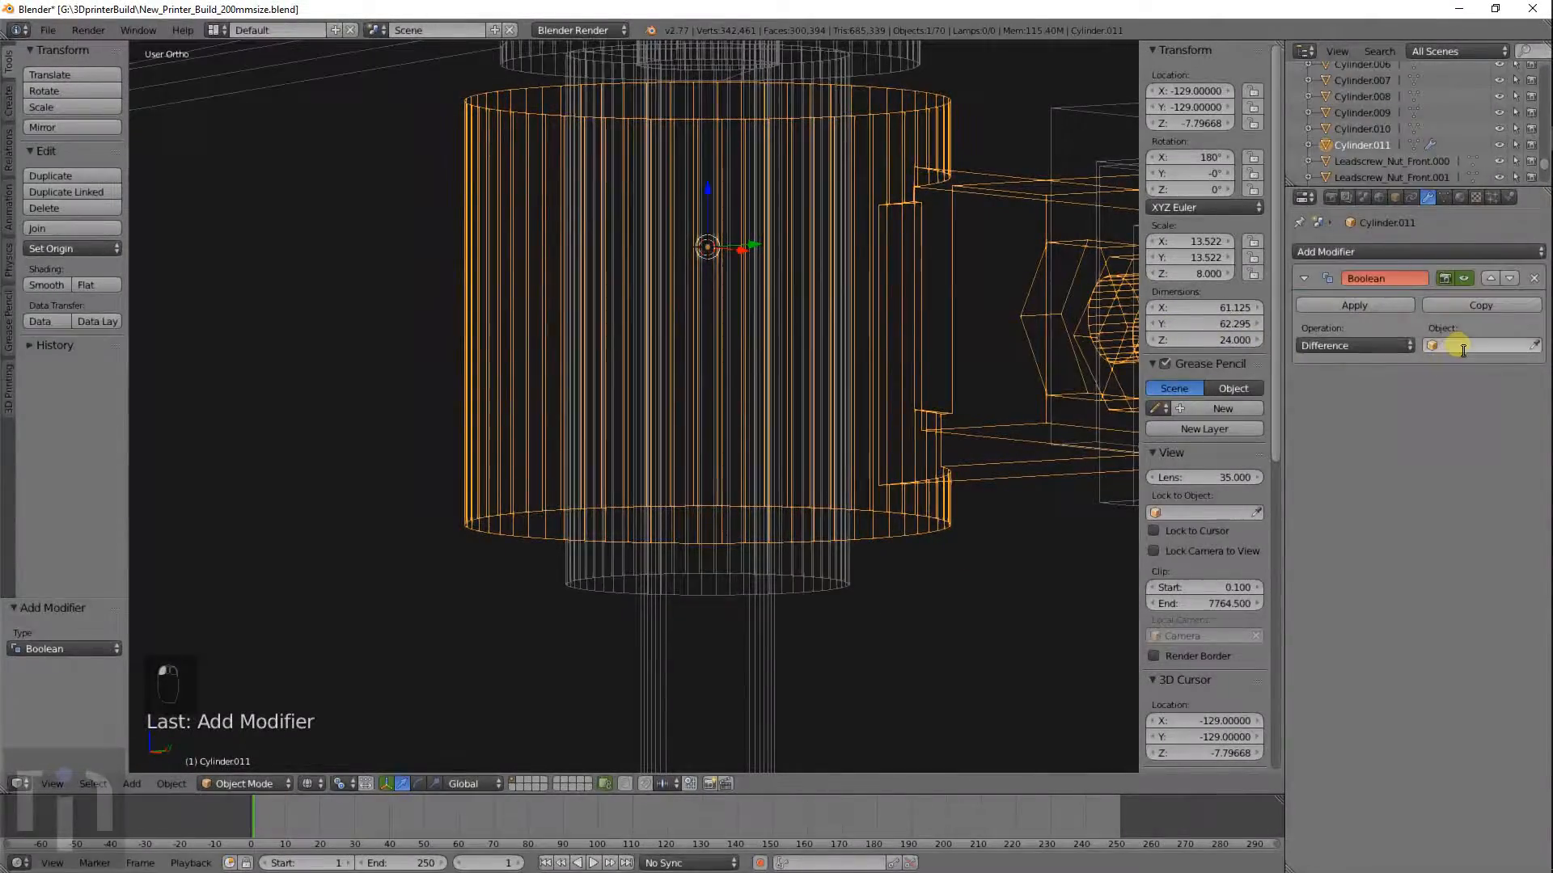
left_click(1448, 346)
scroll(1423, 489, "down", 4)
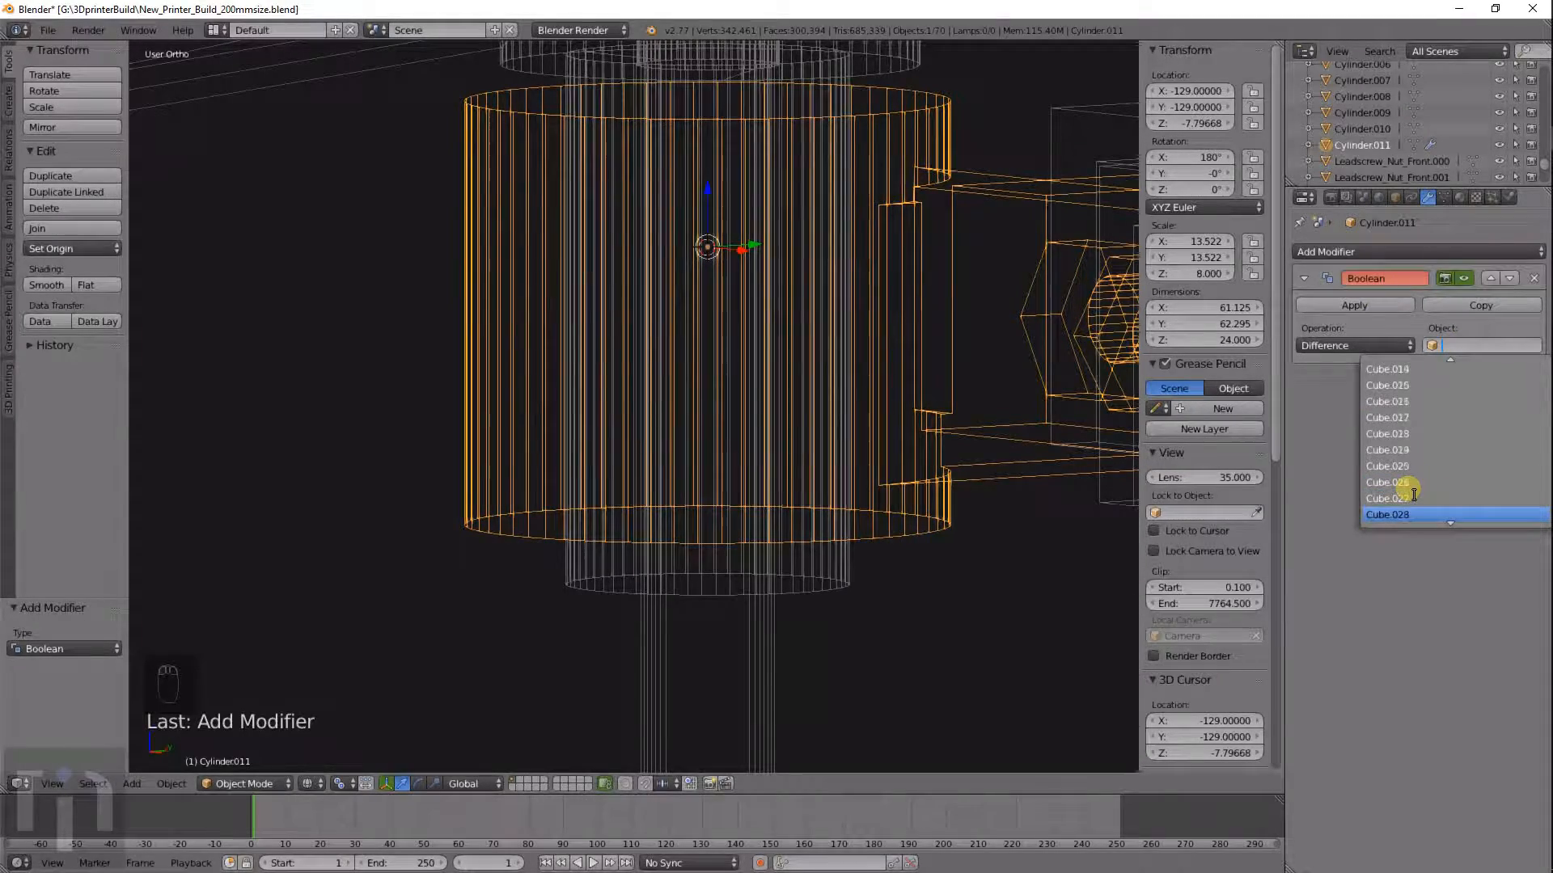
scroll(1412, 495, "down", 7)
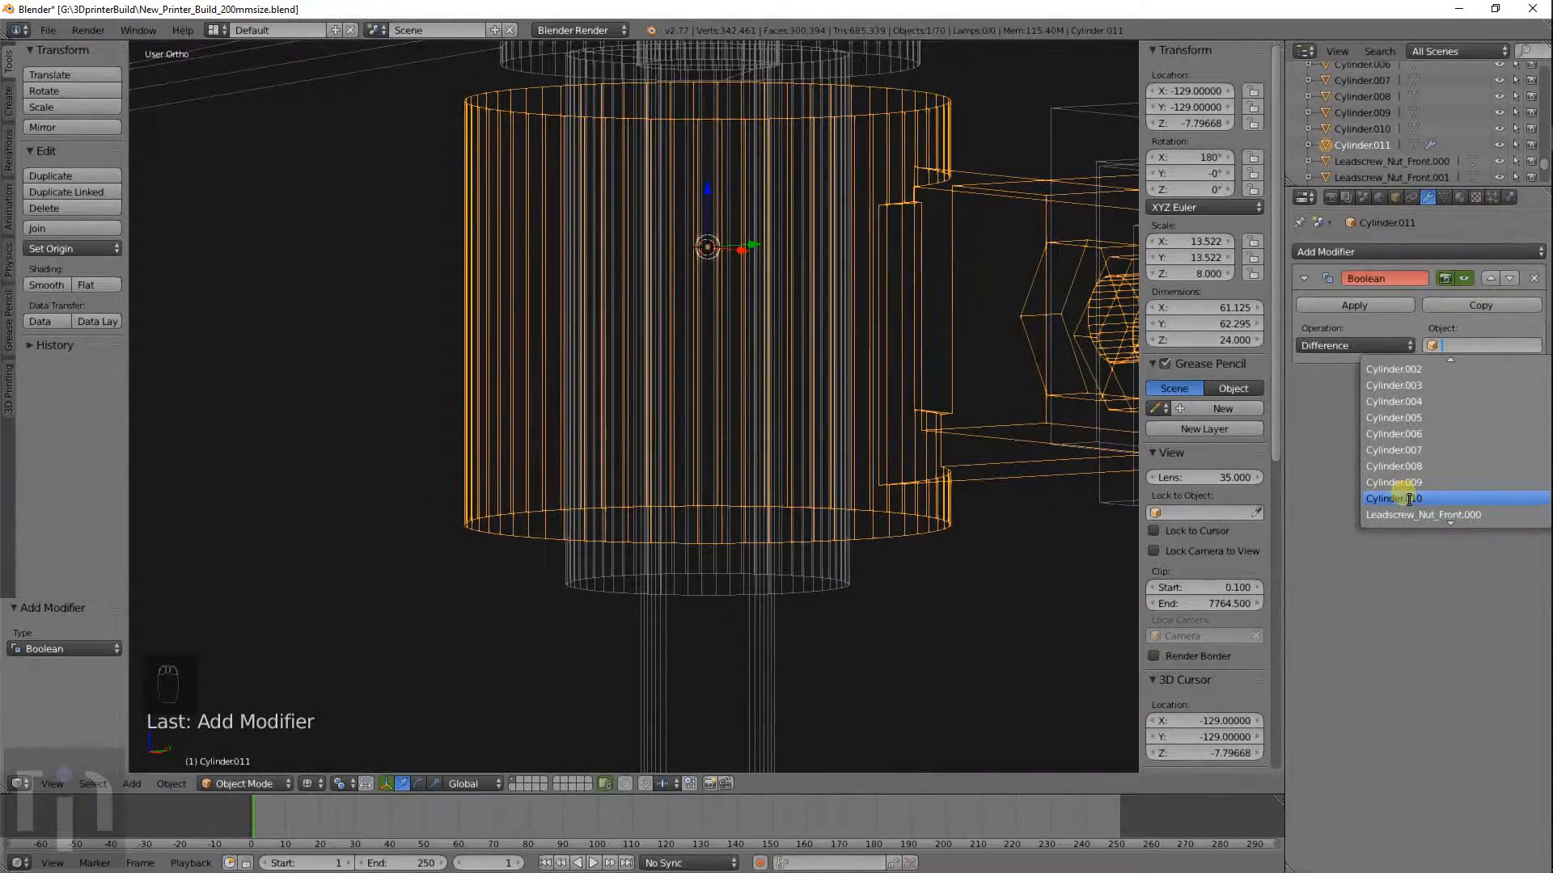
left_click(1394, 496)
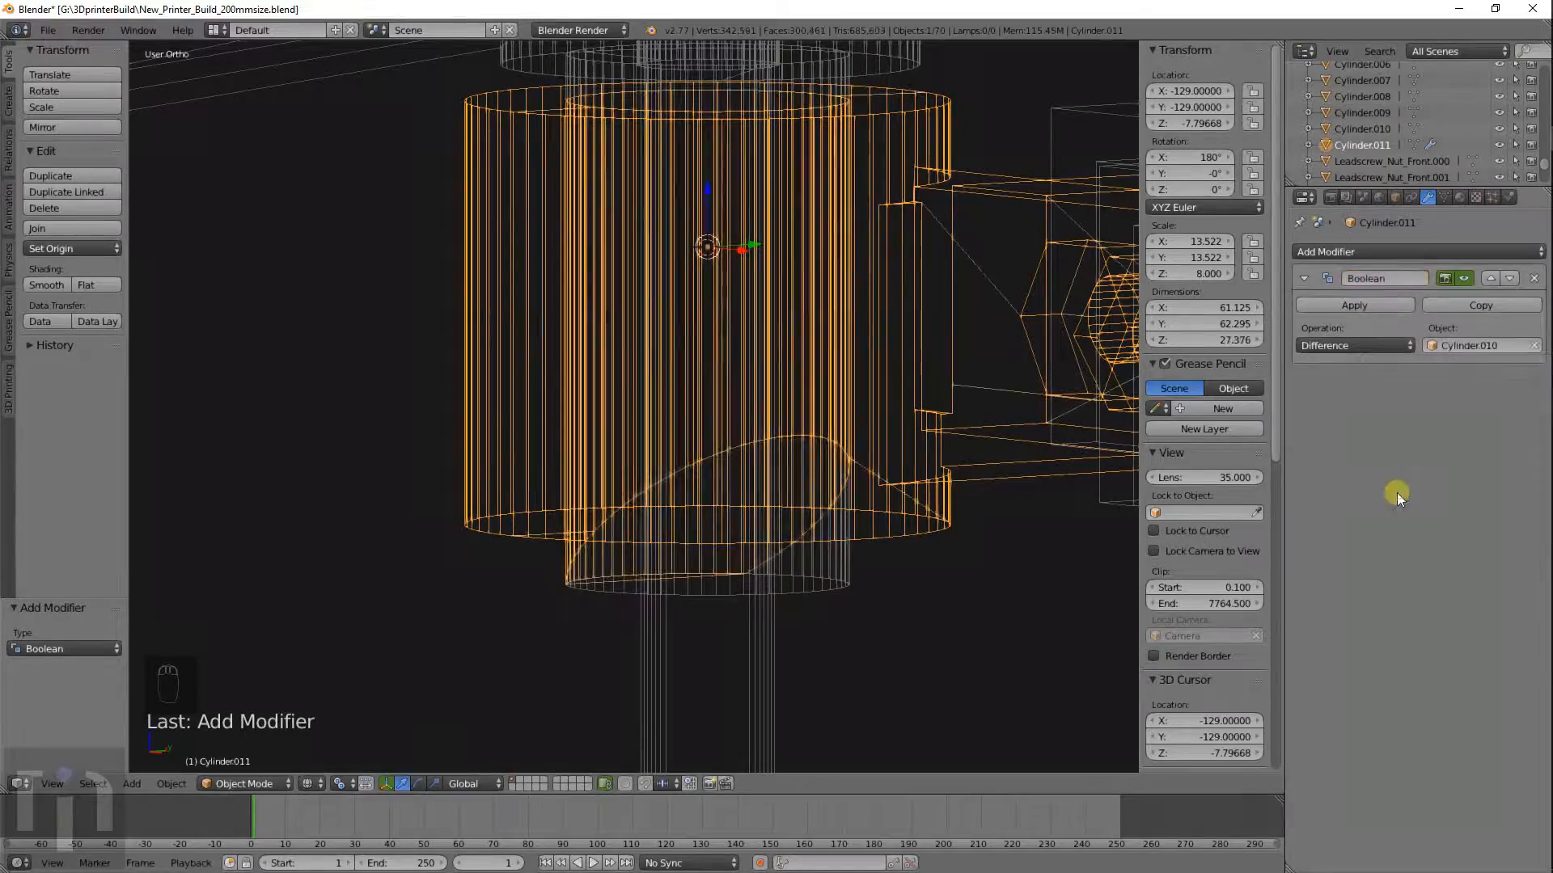
middle_click_drag(895, 500, 962, 521)
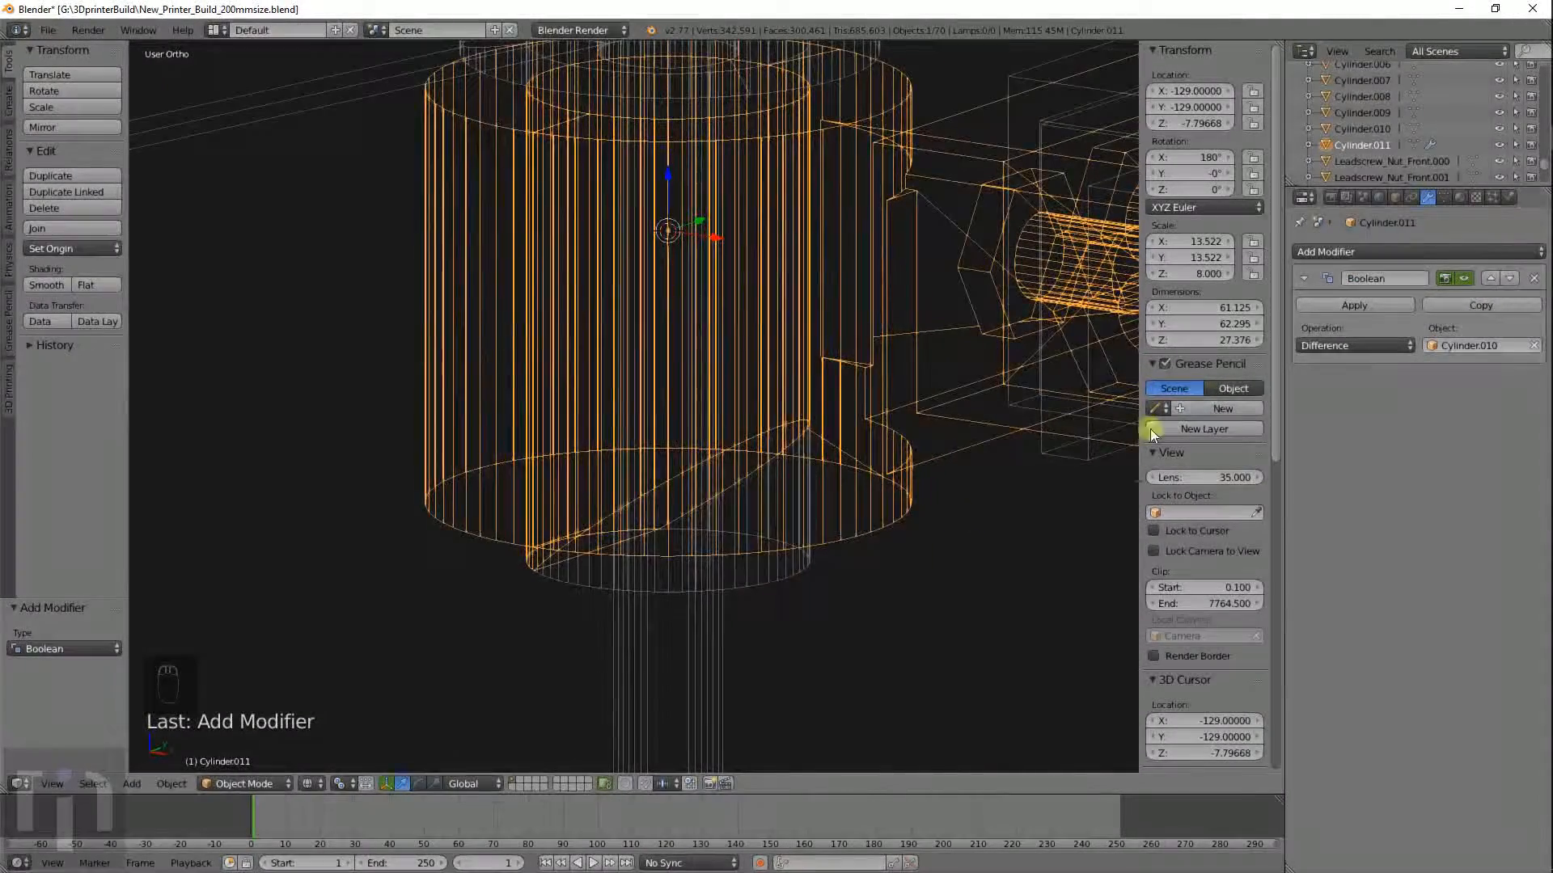
Add ten evenly spaced horizontal loop cuts to the cutter cylinder, Cylinder.010, and return to Object Mode.
right_click(807, 558)
key("s")
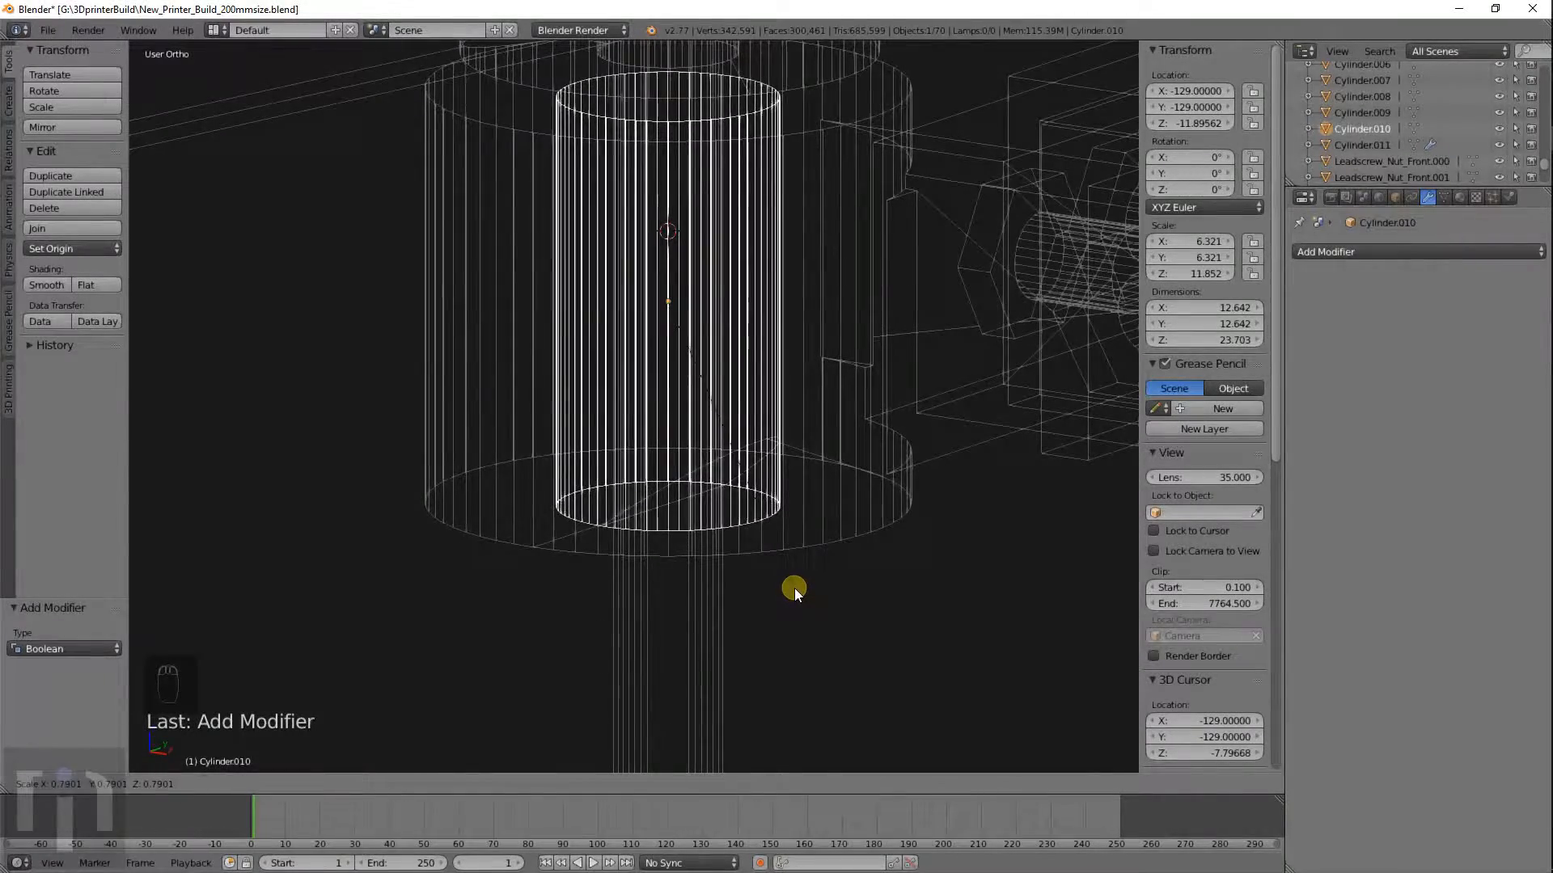
right_click(795, 590)
mouse_move(796, 590)
middle_mouse_down()
mouse_move(766, 543)
mouse_move(795, 576)
middle_mouse_up()
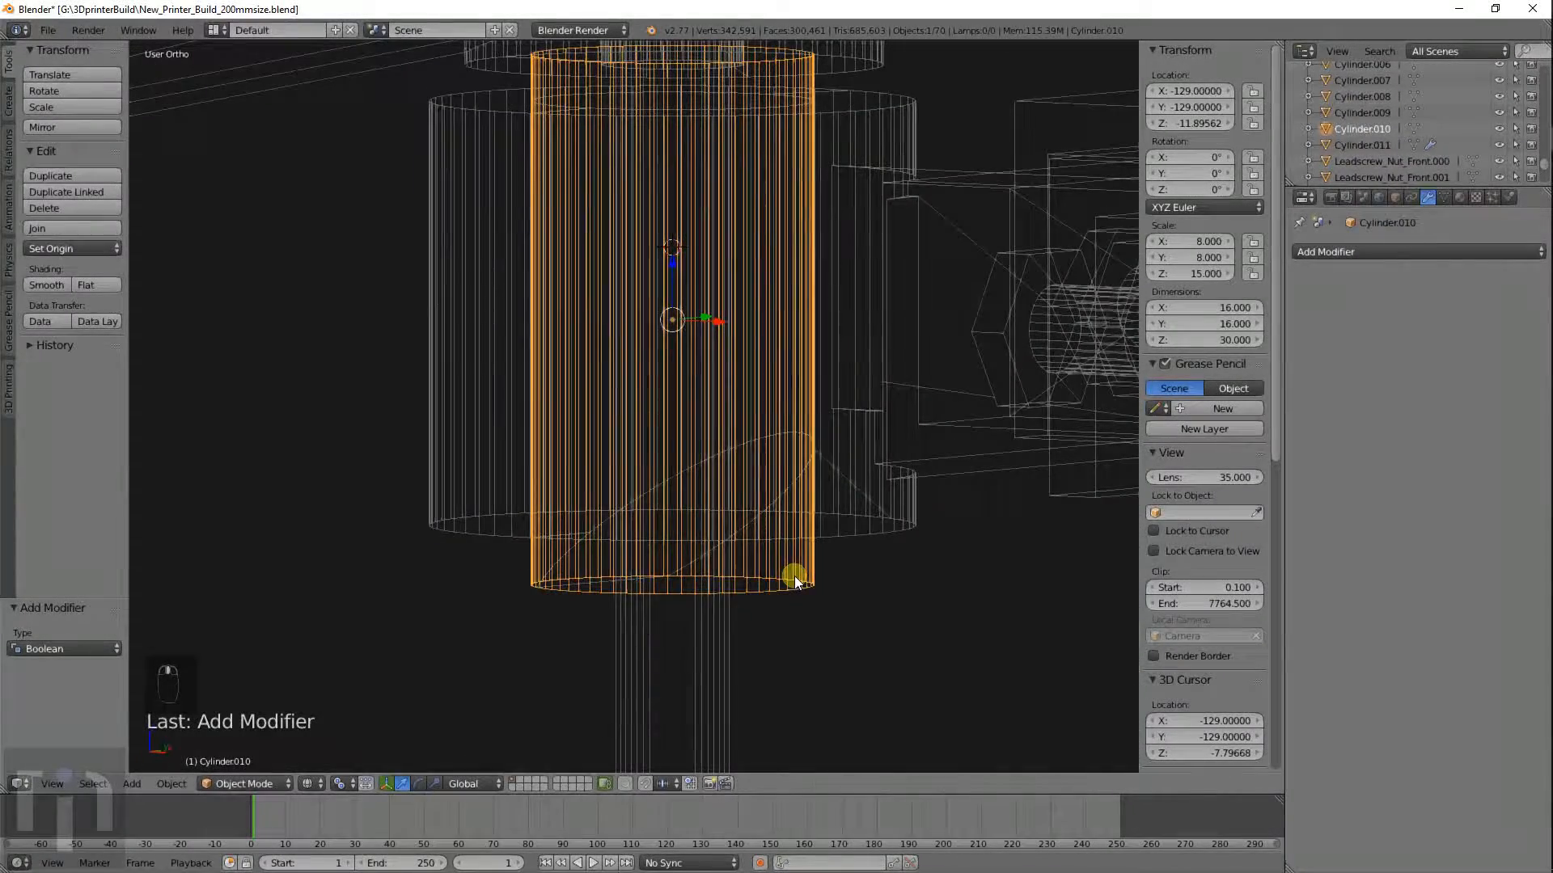
key("Tab")
key("ctrl+r")
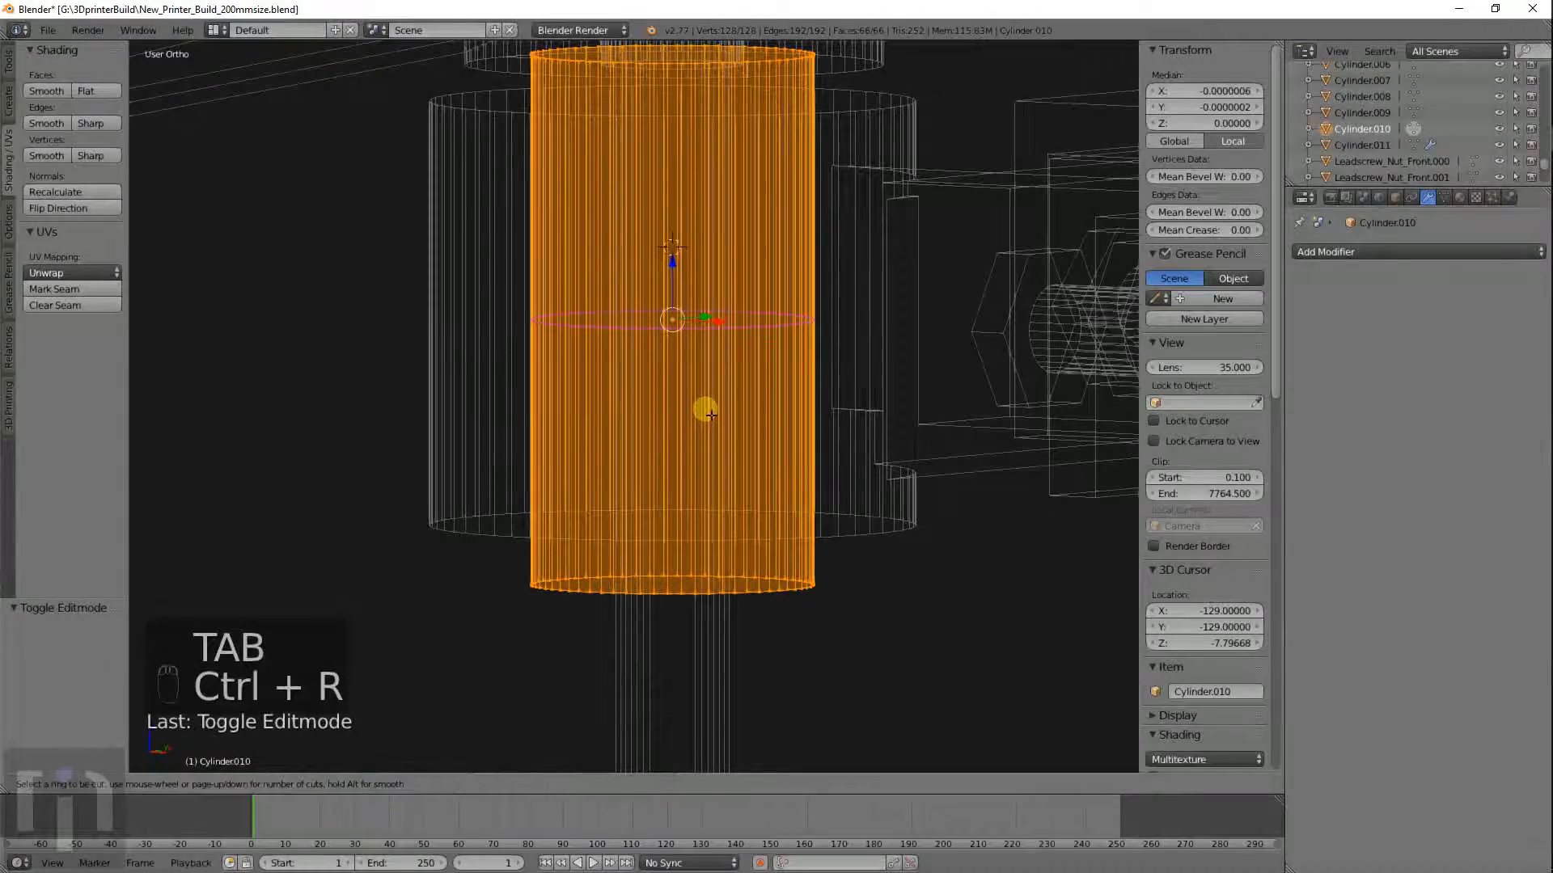
left_click(711, 414)
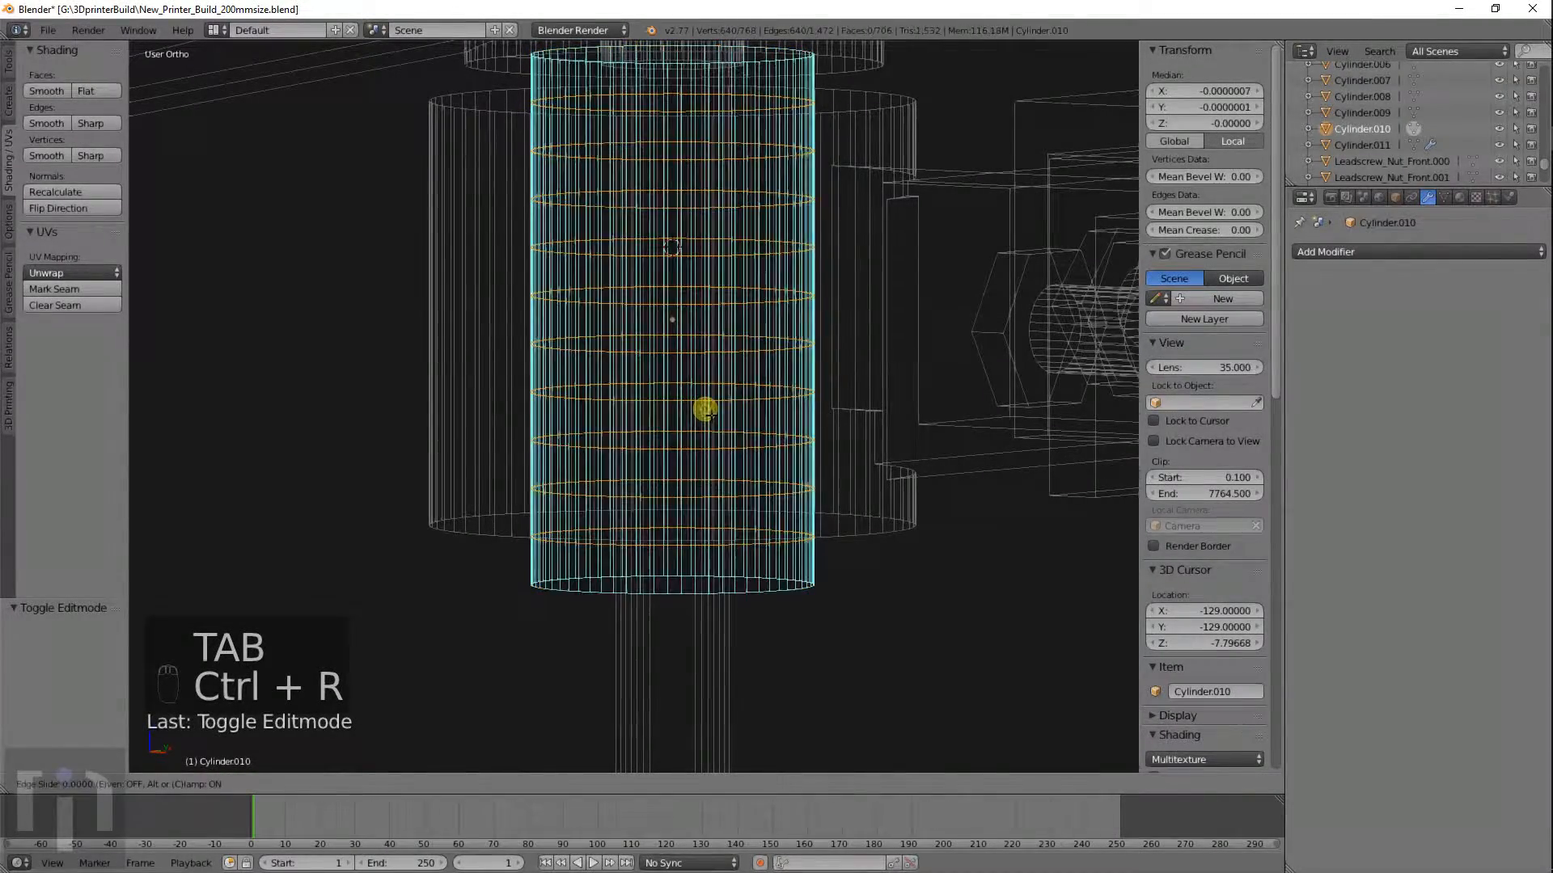
right_click(711, 415)
key("Tab")
Inspect the bearing holder's Boolean bore and the subdivided cutter cylinder in solid and wireframe shading.
mouse_move(826, 540)
middle_mouse_down()
mouse_move(815, 634)
mouse_move(793, 617)
mouse_move(790, 561)
mouse_move(831, 486)
mouse_move(827, 600)
middle_mouse_up()
key("z")
right_click(828, 496)
key("z")
mouse_move(817, 584)
middle_mouse_down()
mouse_move(769, 517)
mouse_move(817, 654)
middle_mouse_up()
key("z")
middle_click_drag(697, 315, 723, 264)
key("z")
key("z")
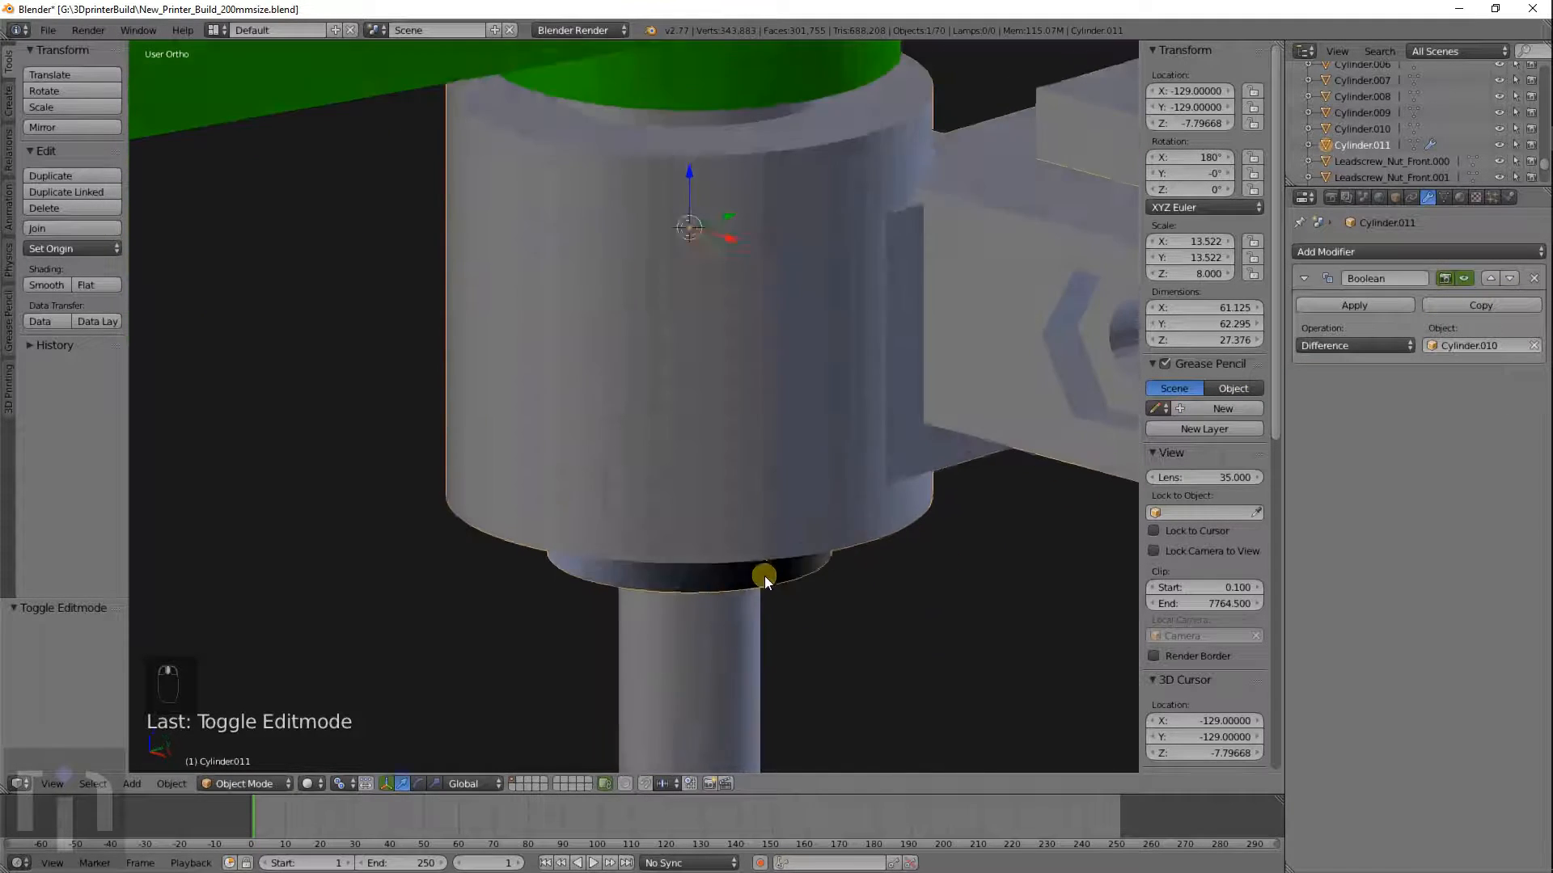
middle_click_drag(1021, 506, 764, 576)
right_click(798, 503)
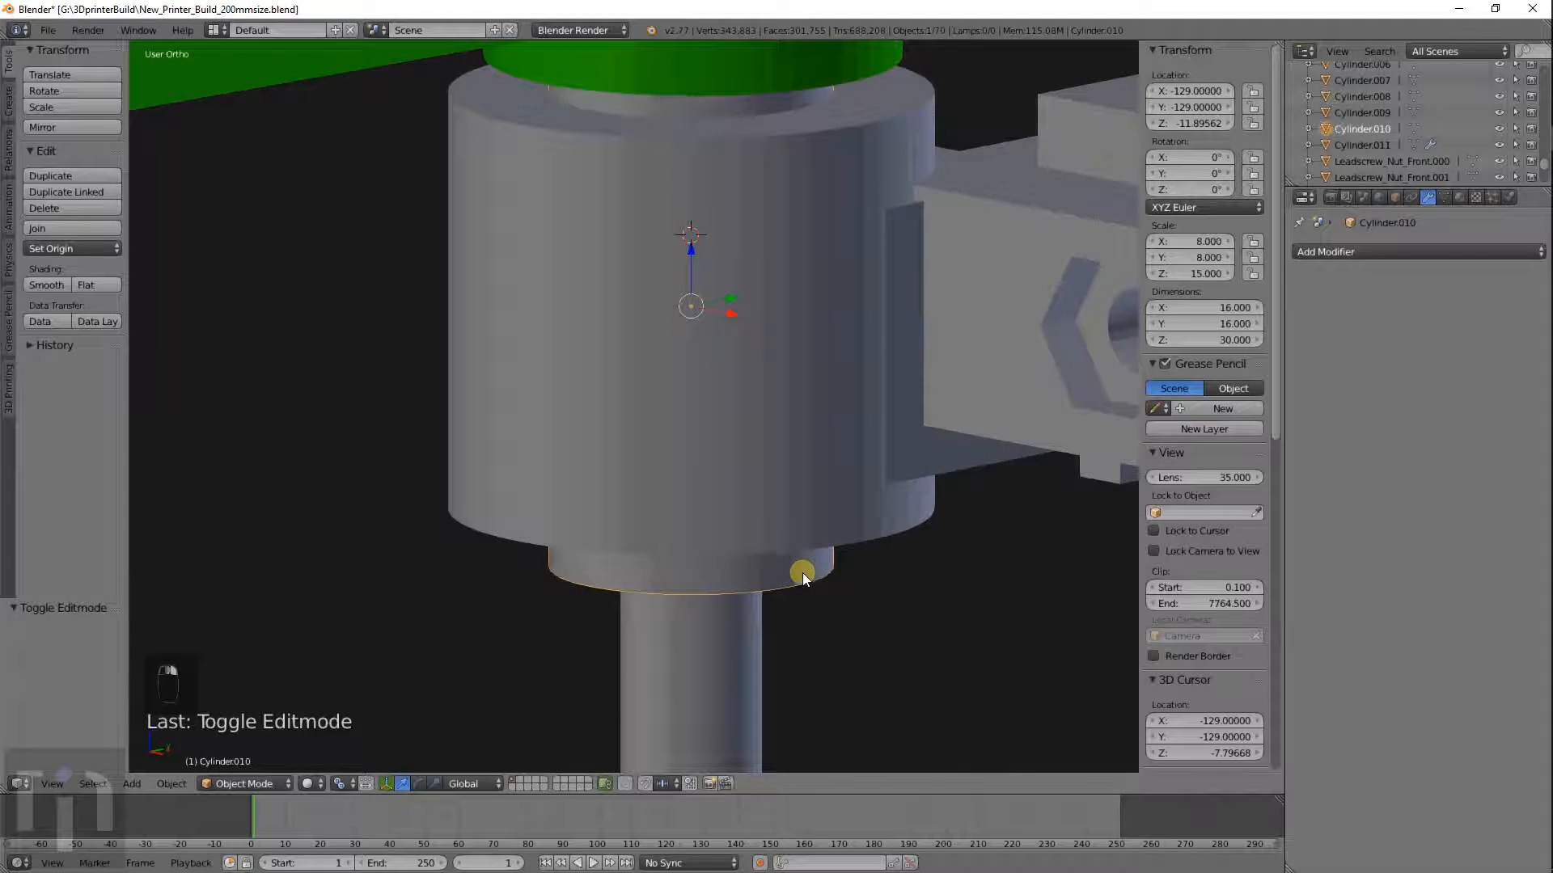
key("z")
right_click(825, 566)
right_click(825, 566)
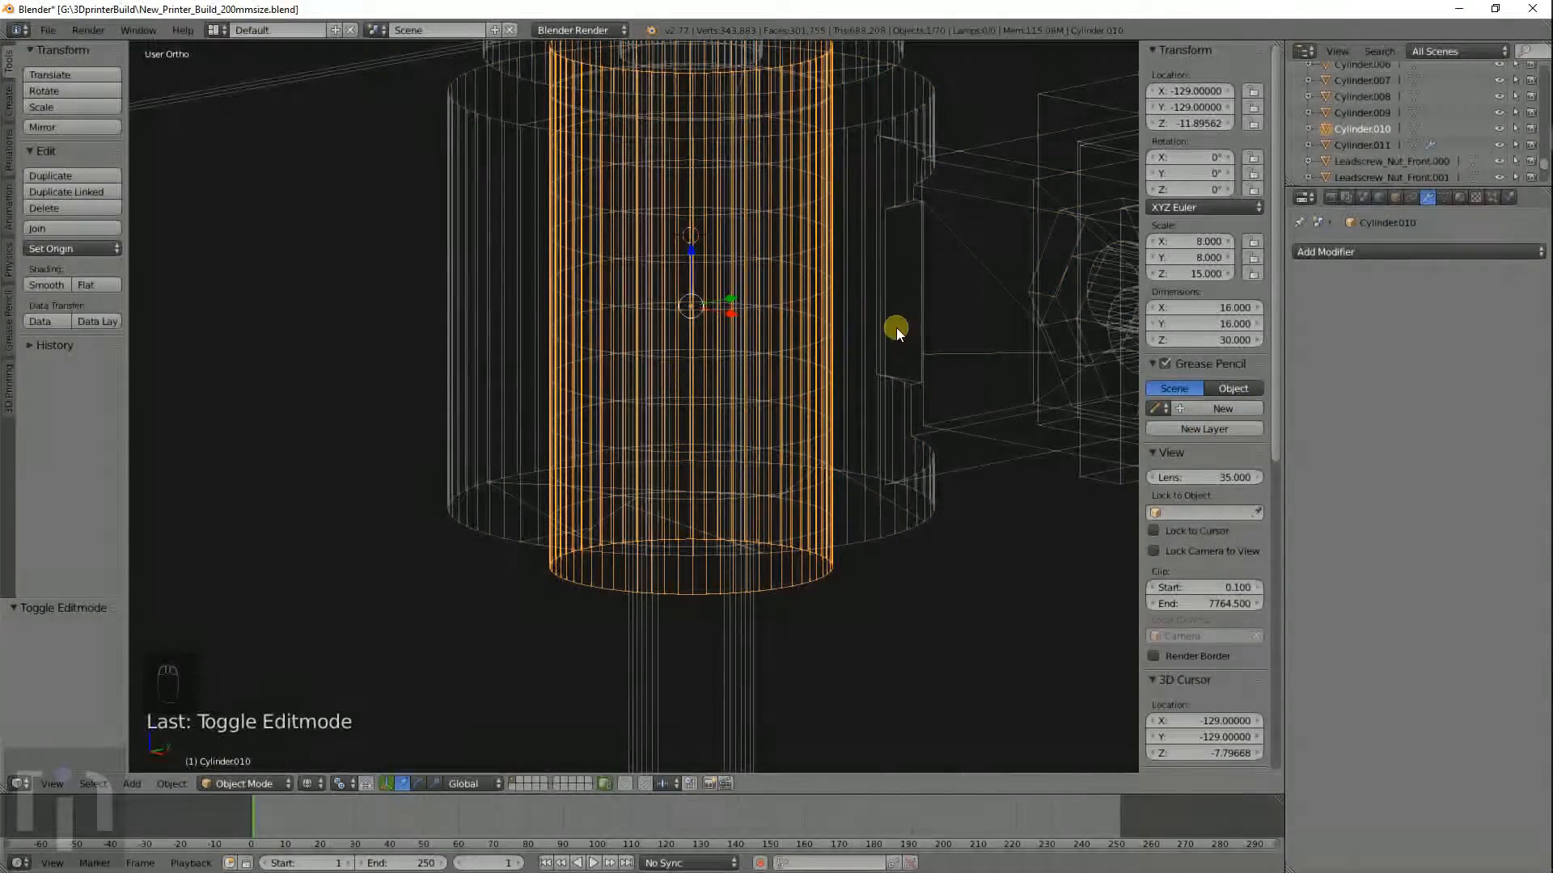
right_click(839, 324)
right_click(785, 579)
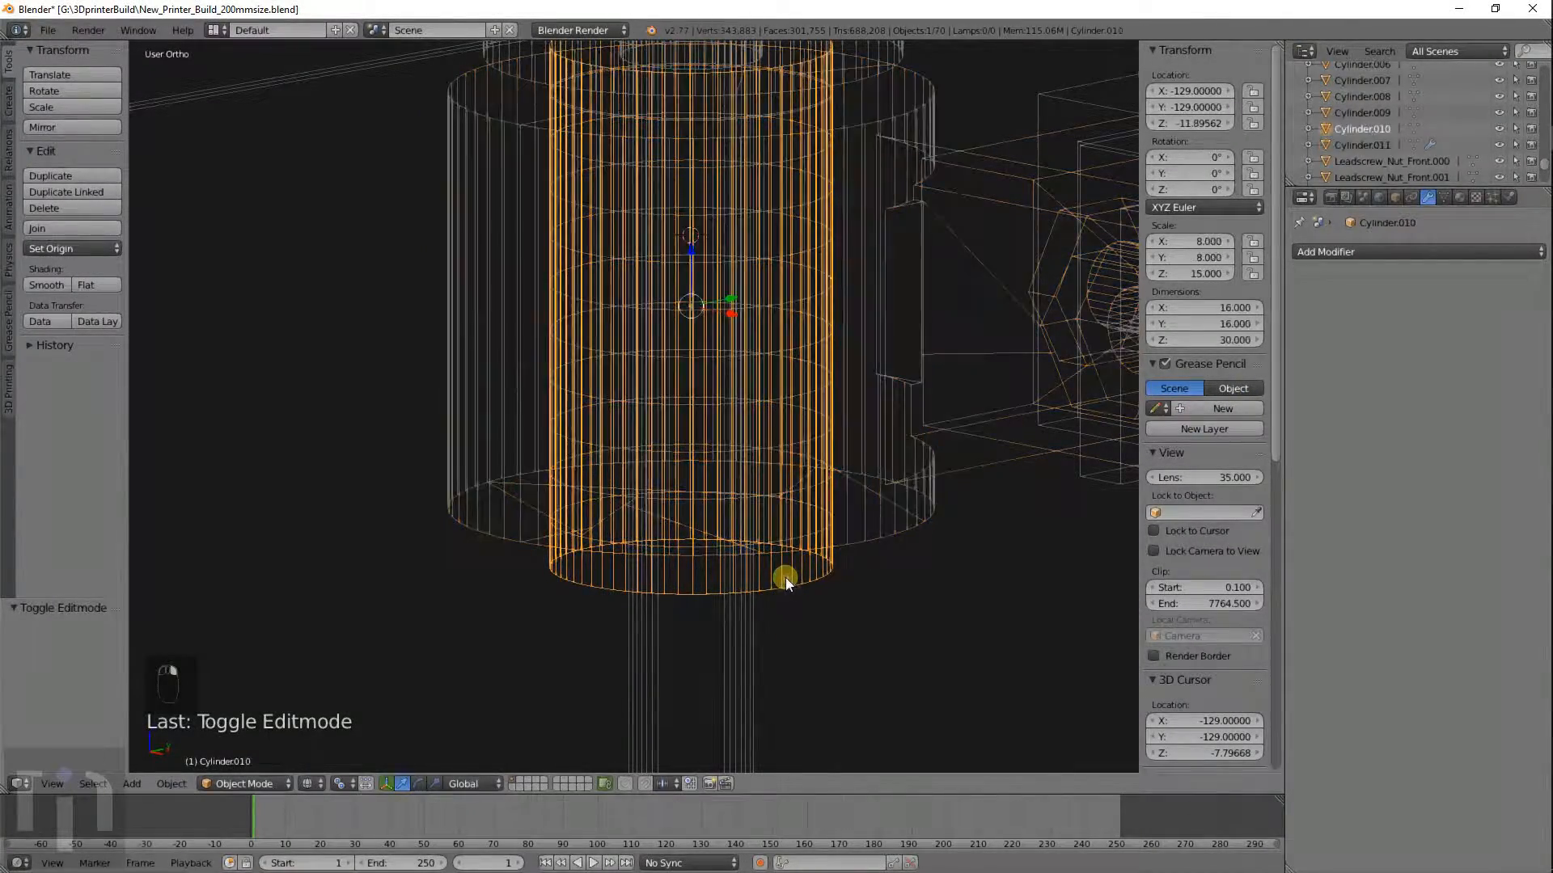
Undo the loop cuts on Cylinder.010.
key("ctrl+z")
key("ctrl+z")
key("ctrl+z")
key("ctrl+z")
key("ctrl+z")
key("ctrl+z")
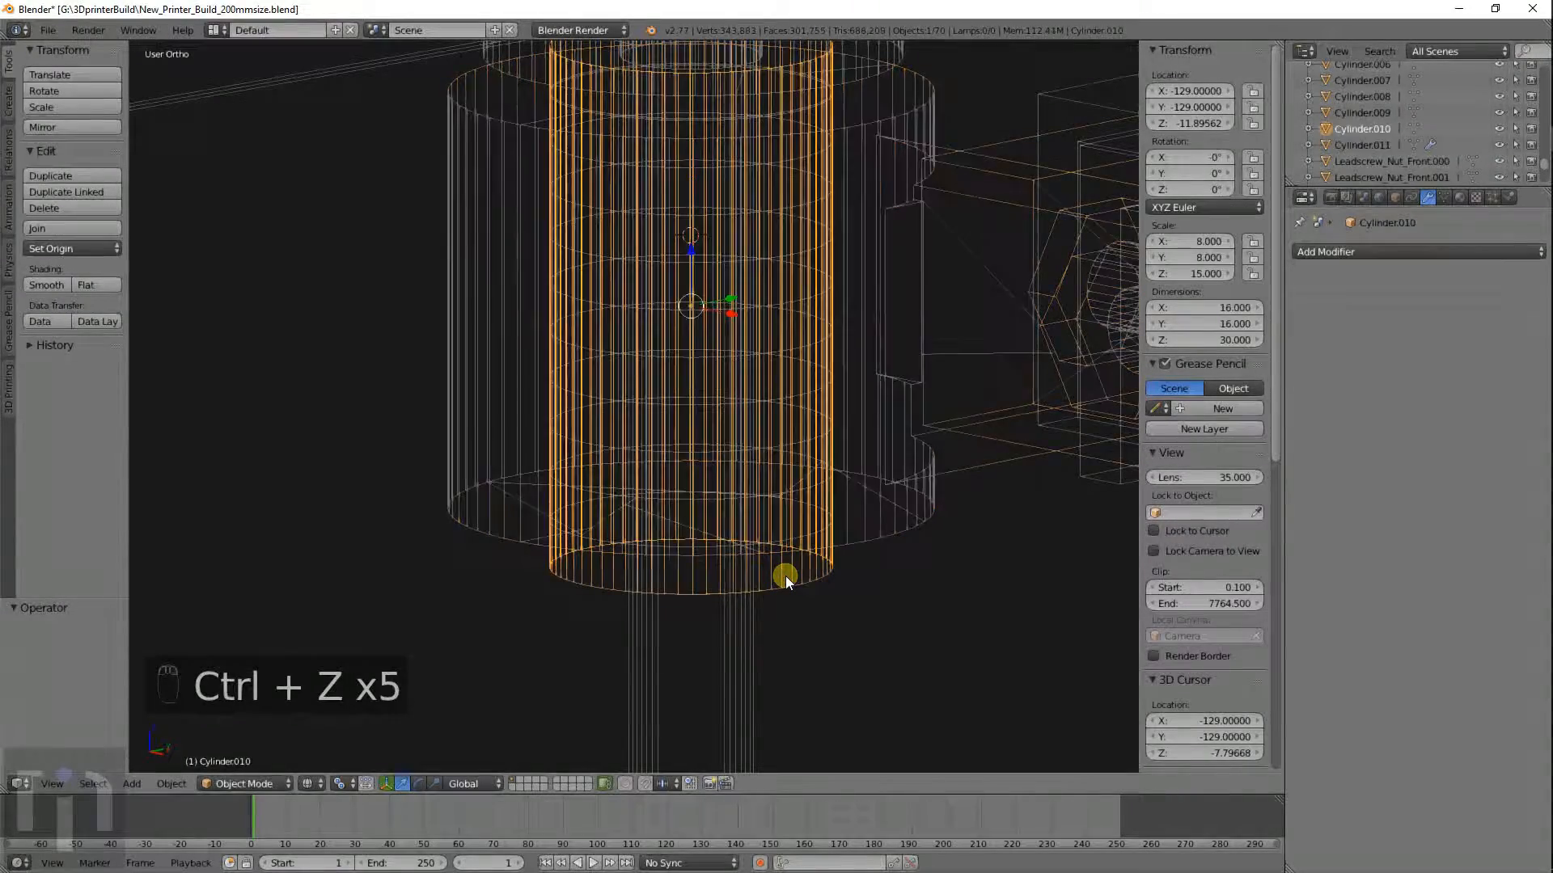
key("ctrl+z")
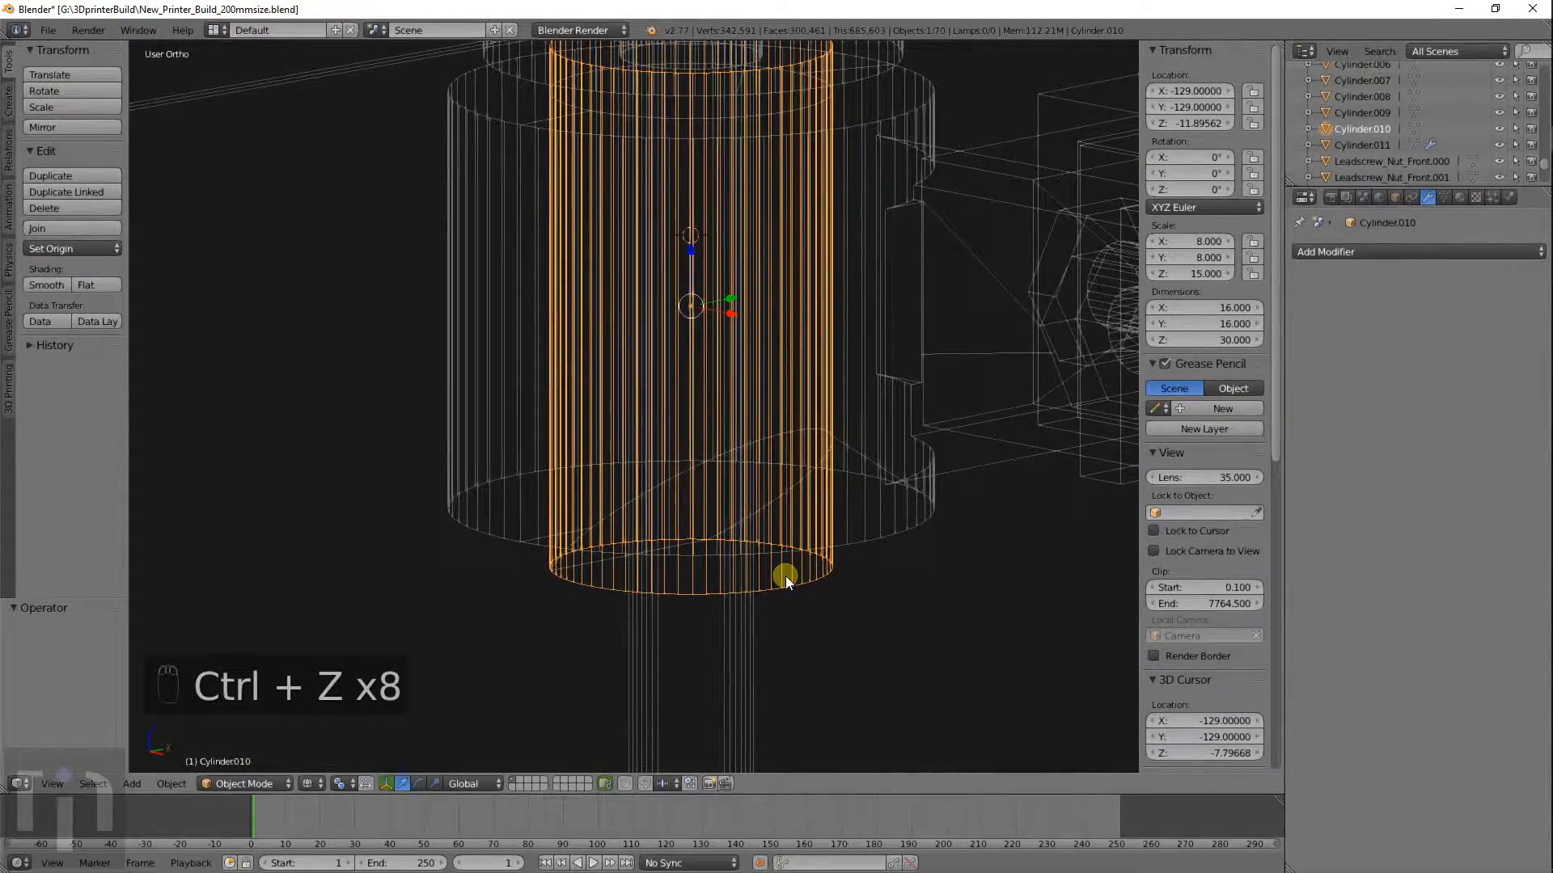
Remove the Boolean modifier from the bearing holder, Cylinder.011.
right_click(610, 561)
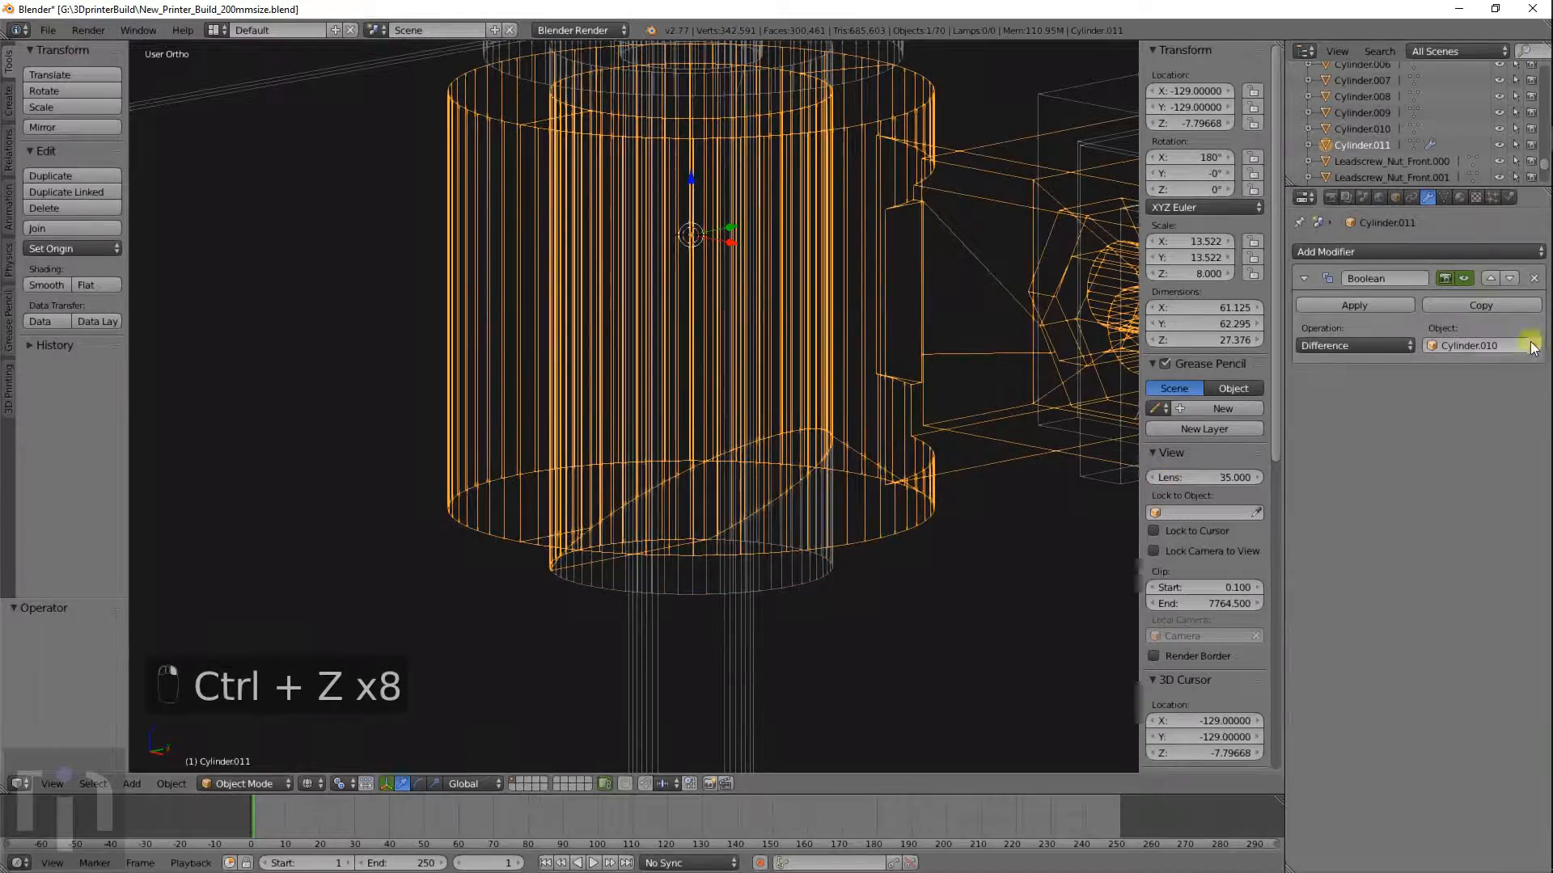
left_click(1534, 278)
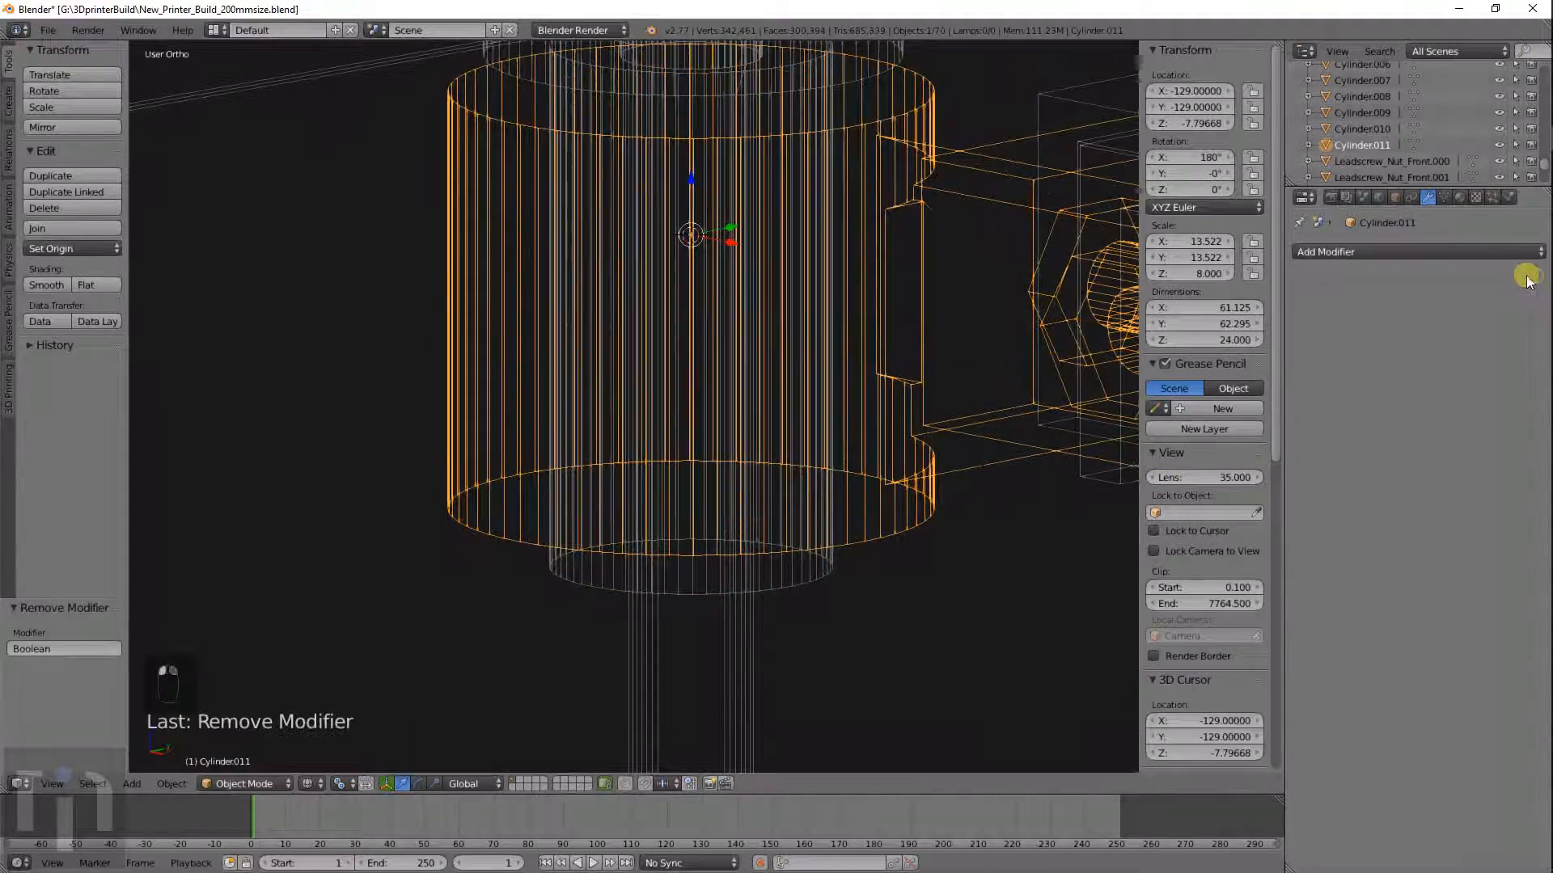
right_click(833, 554)
right_click(860, 536)
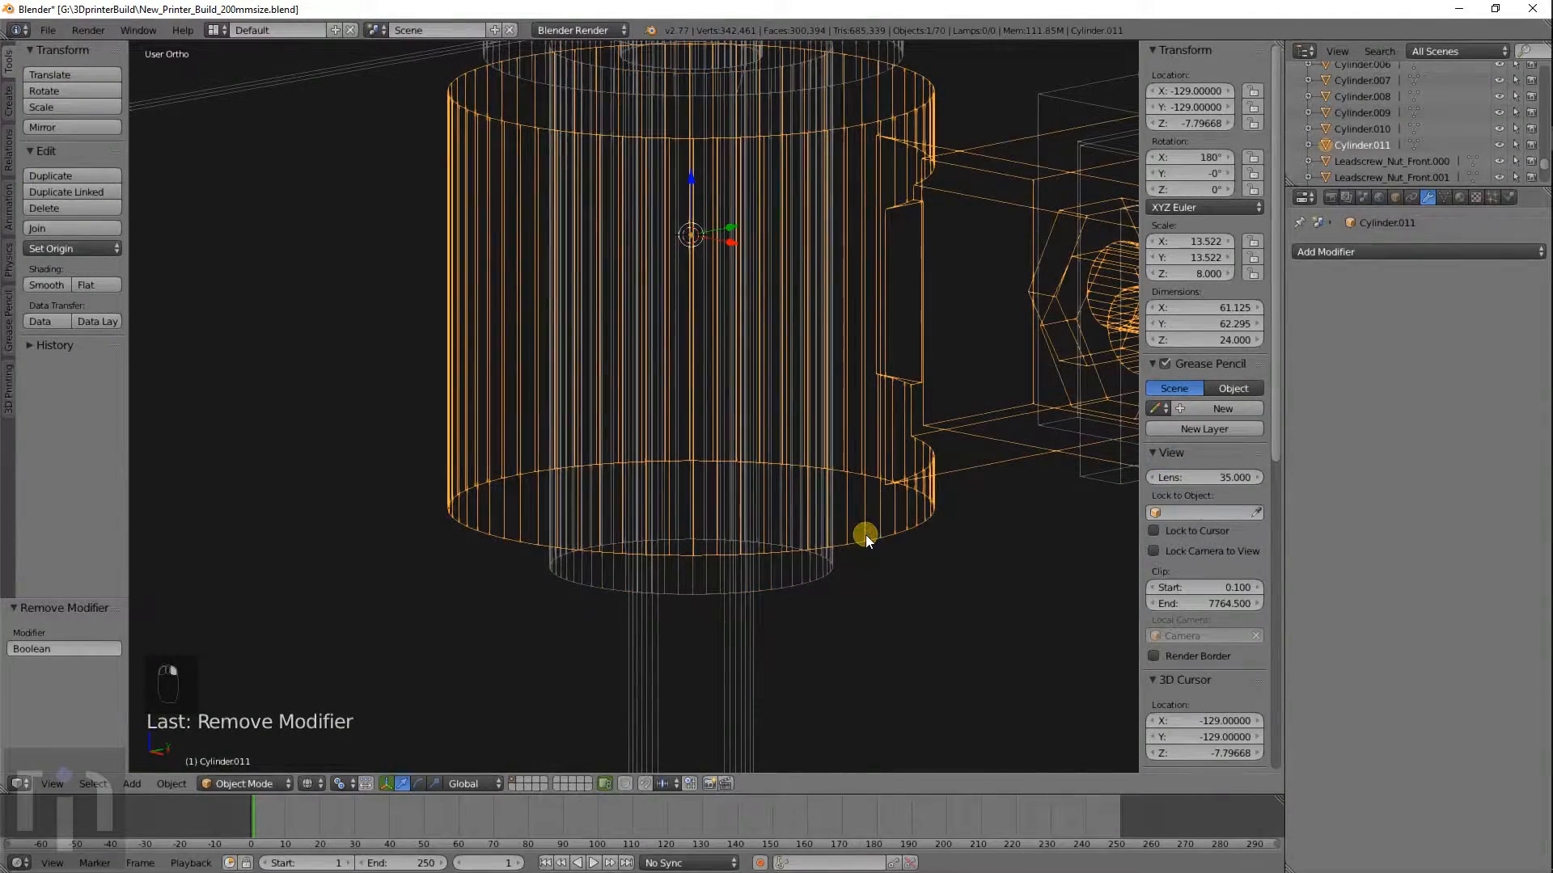
Set the Z dimension of Cylinder.010 to 24.5 in the front view.
key("KP_1")
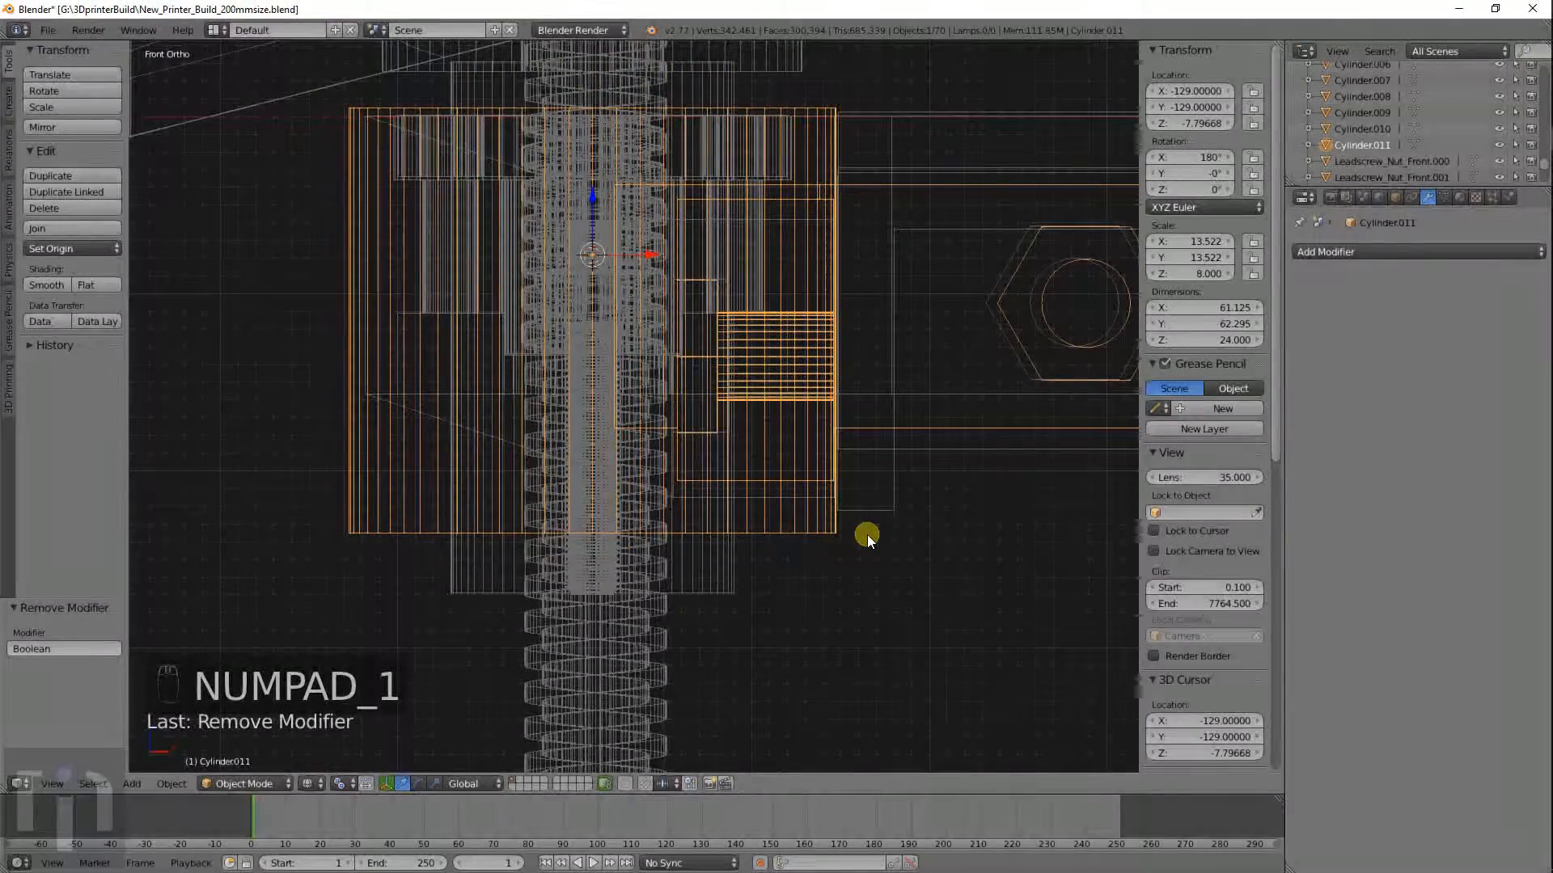
right_click(729, 580)
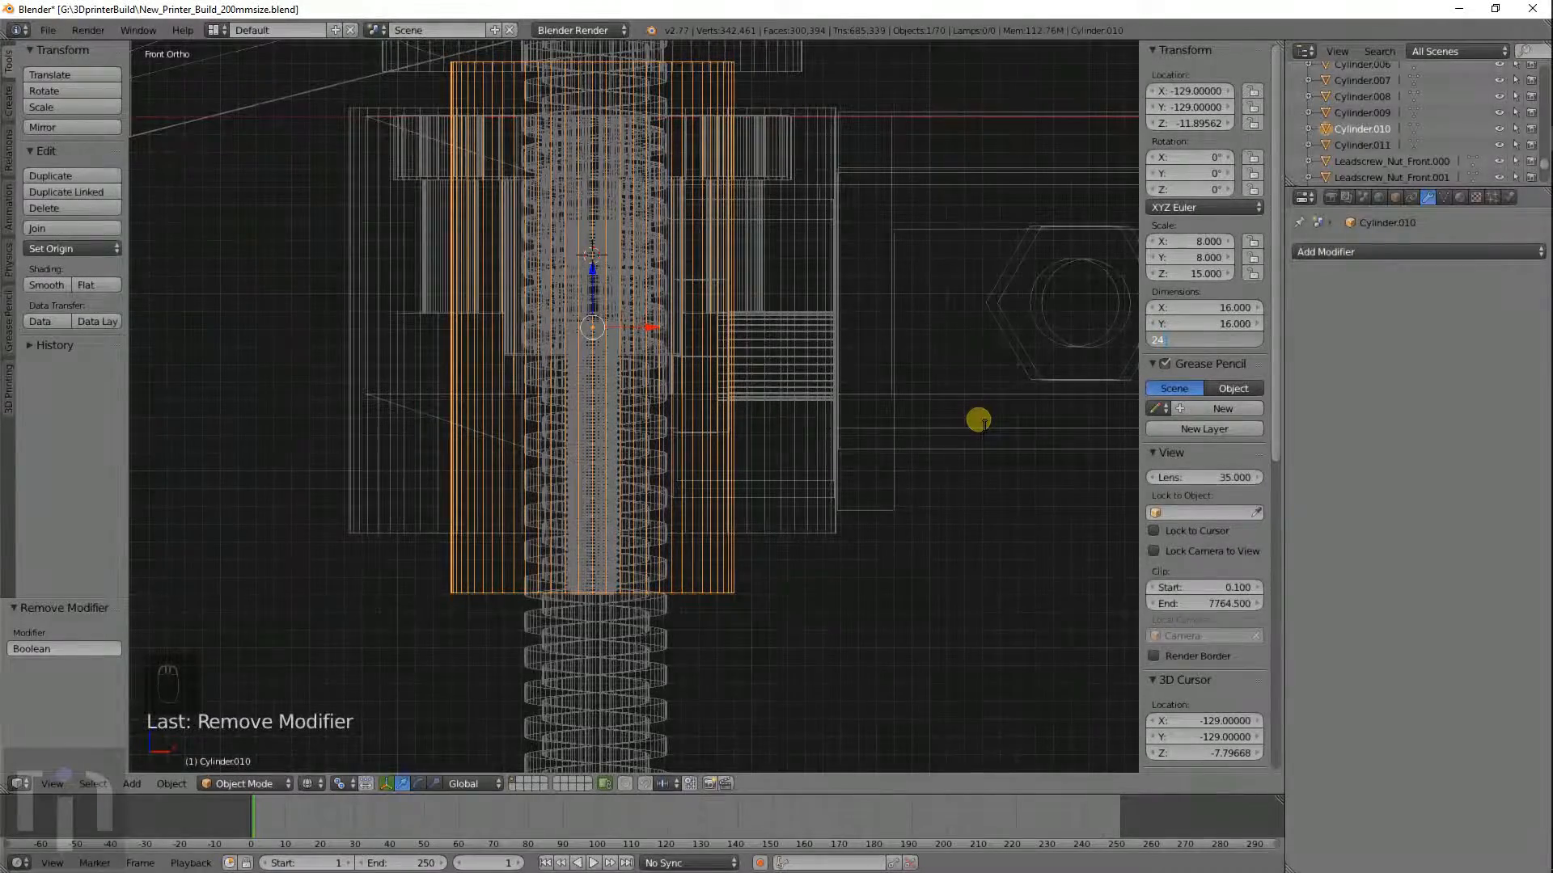
key("Return")
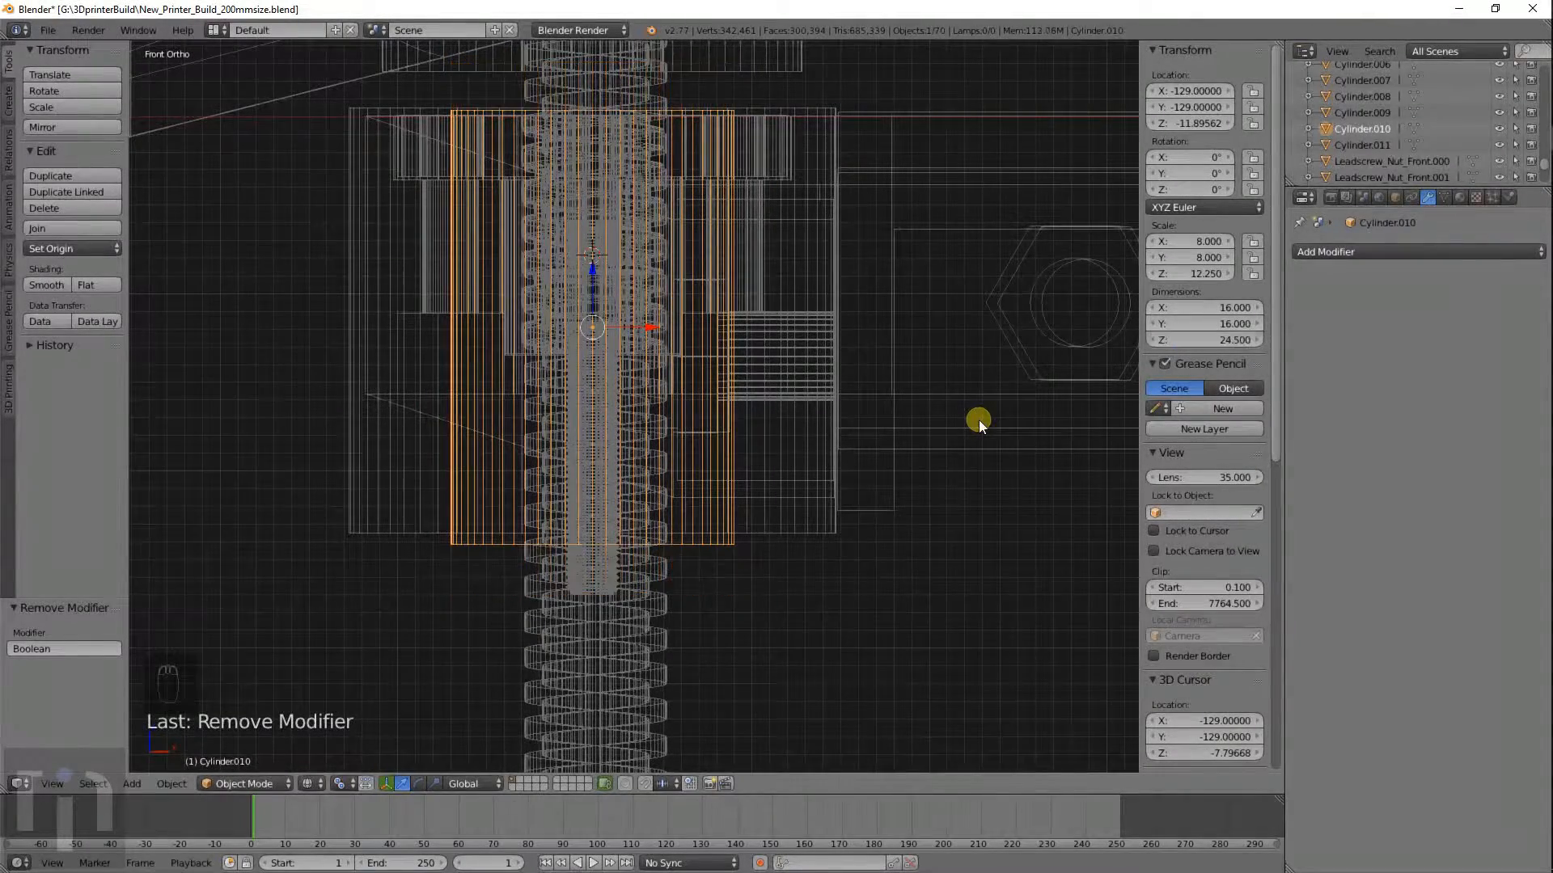
Move Cylinder.010 up along Z by about 0.2 to align it with the bearing holder's upper edge.
scroll(773, 307, "up", 5)
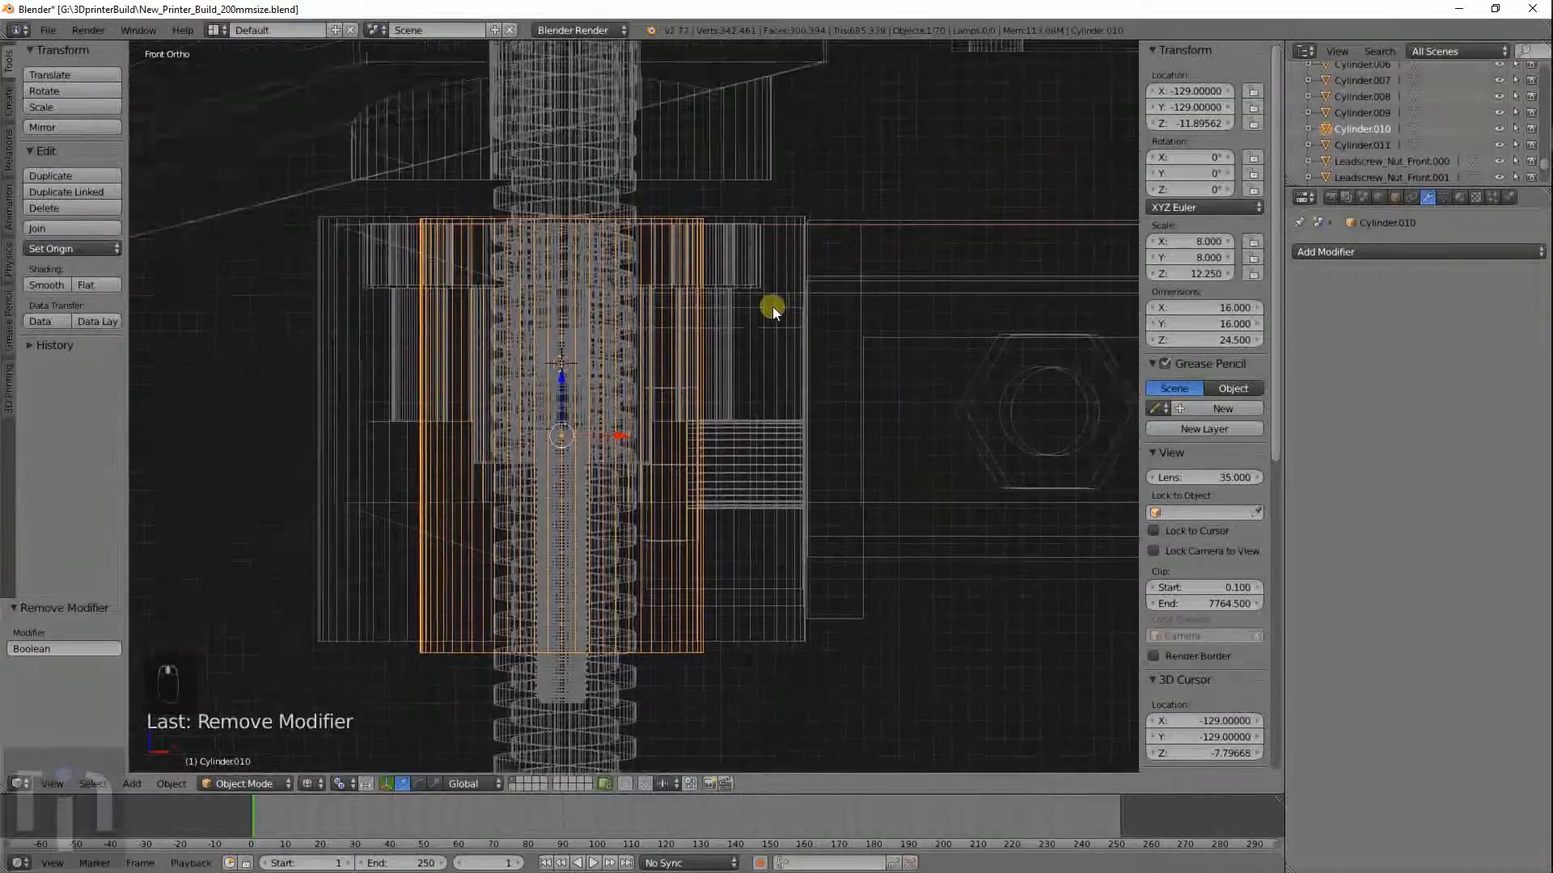
middle_click_drag(783, 207, 692, 560, "shift")
key("g")
key("z")
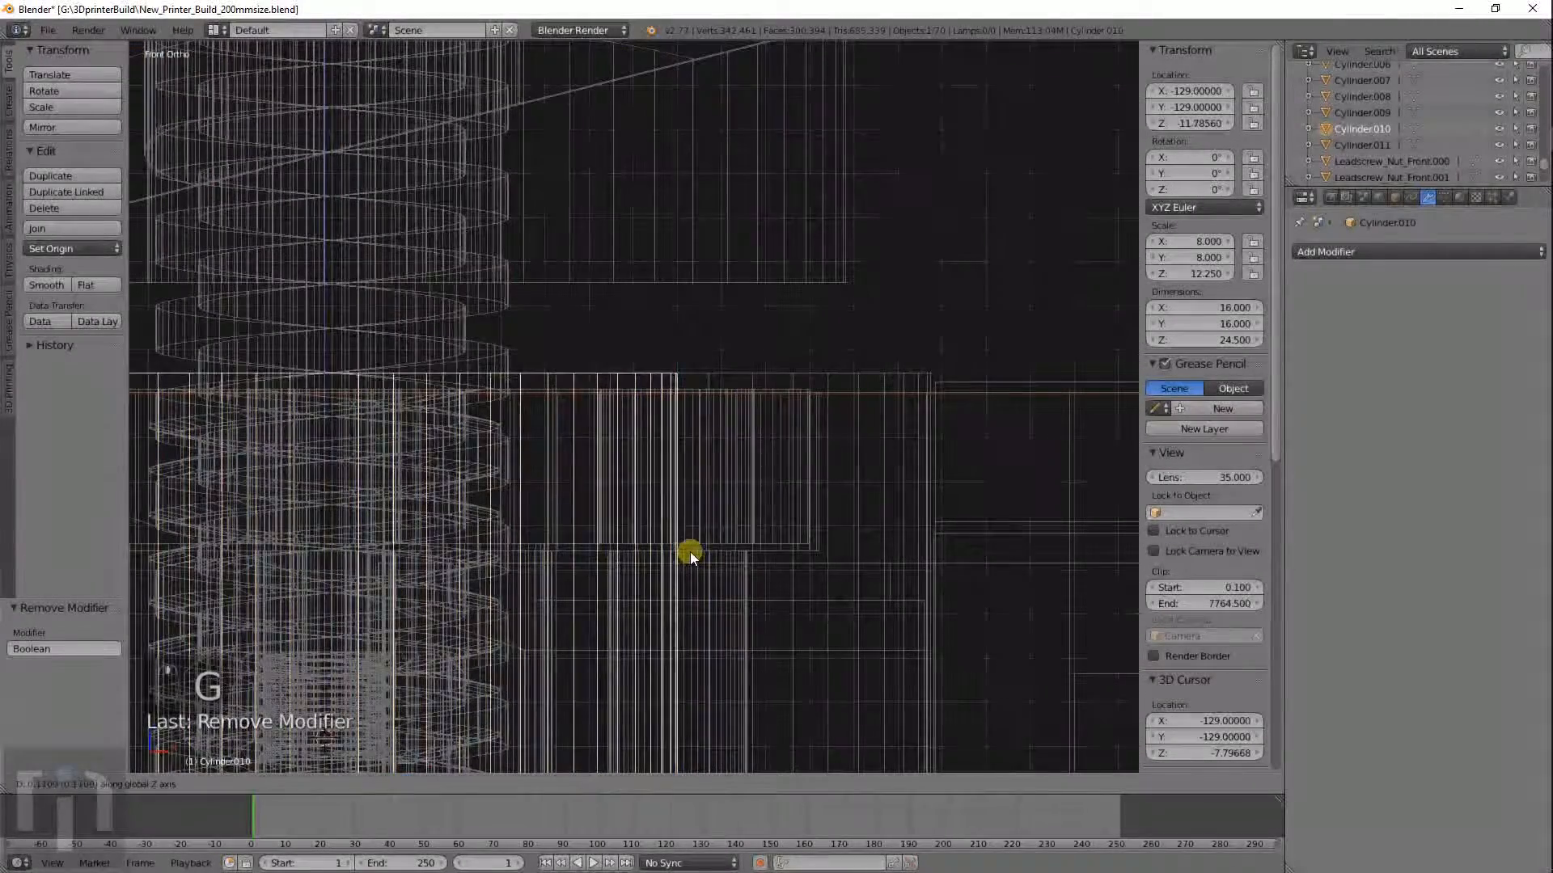
left_click(691, 546)
scroll(691, 550, "down", 3)
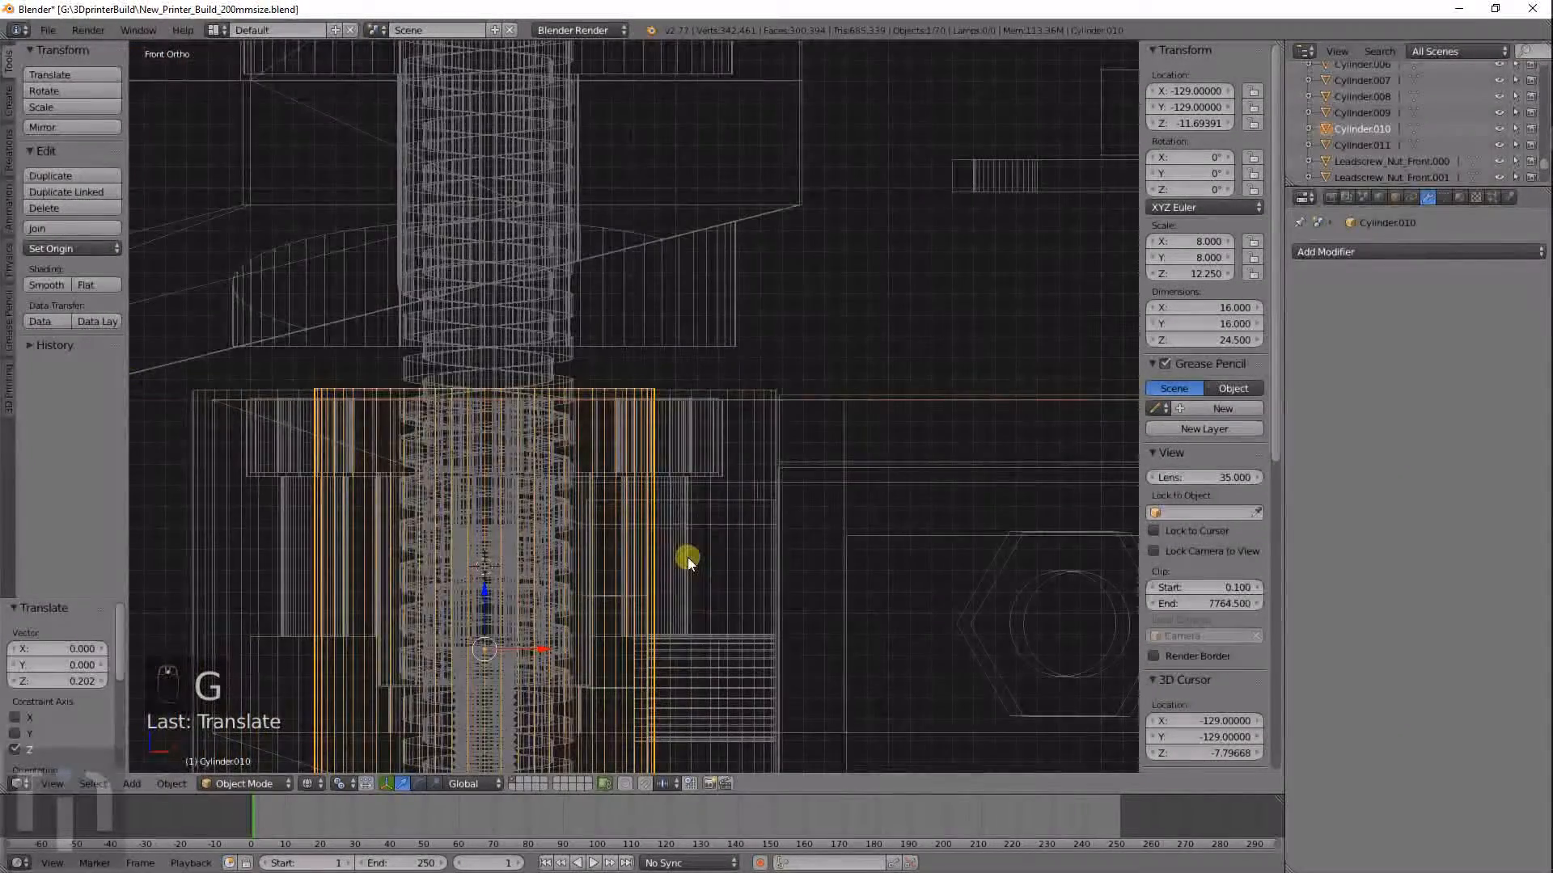
Scale Cylinder.010 in X and Y only to a diameter of about 28.2, so it surrounds the bearing holder's collar.
key("KP_7")
scroll(618, 341, "down", 5)
scroll(657, 372, "up", 2)
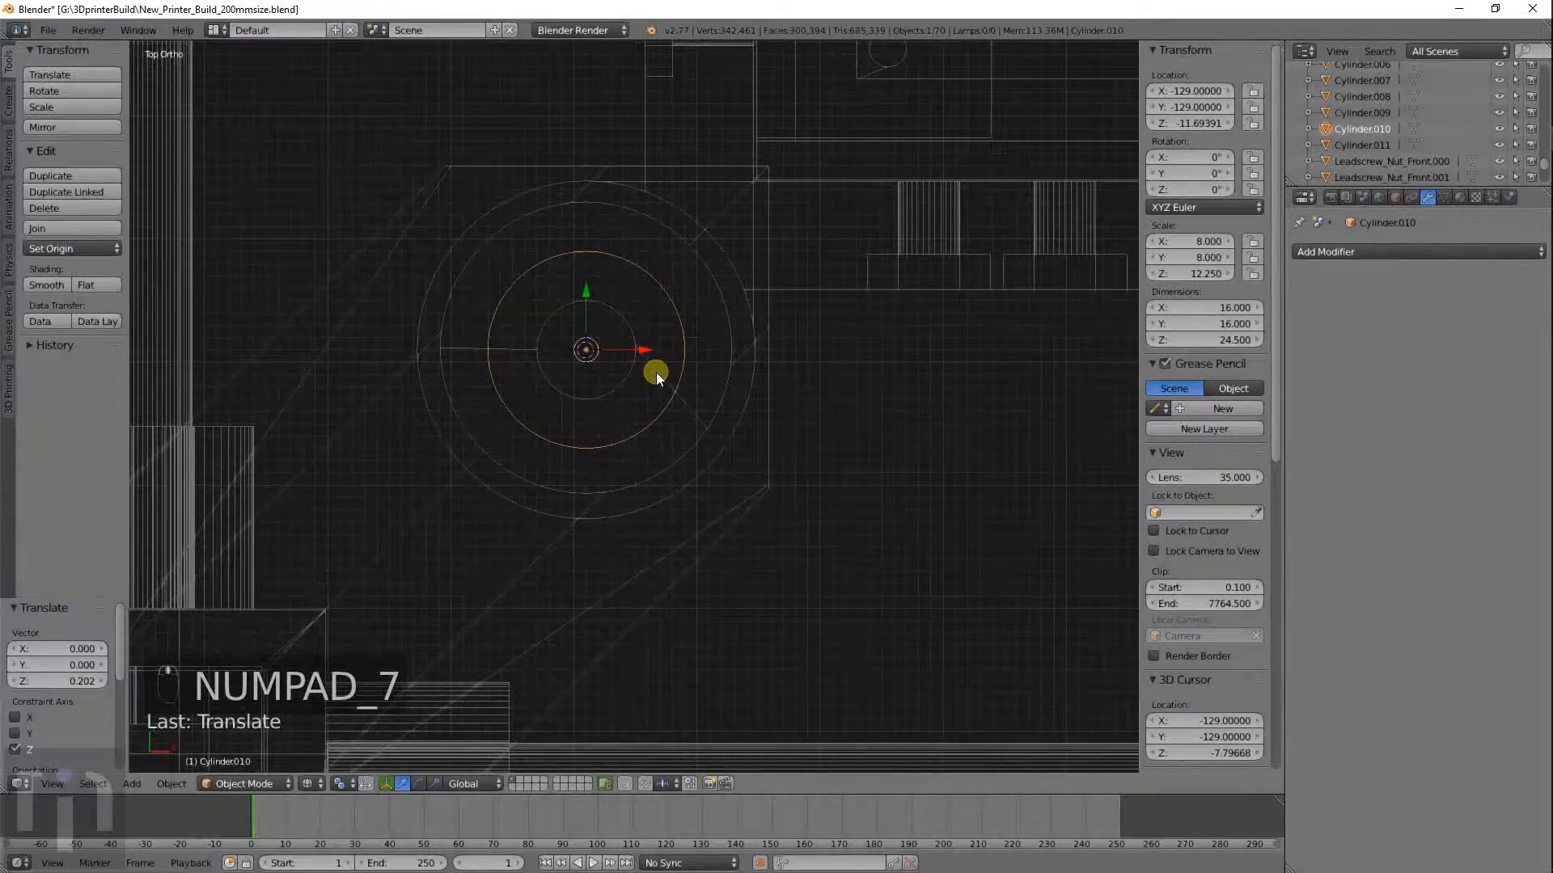
key("s")
key("shift+z")
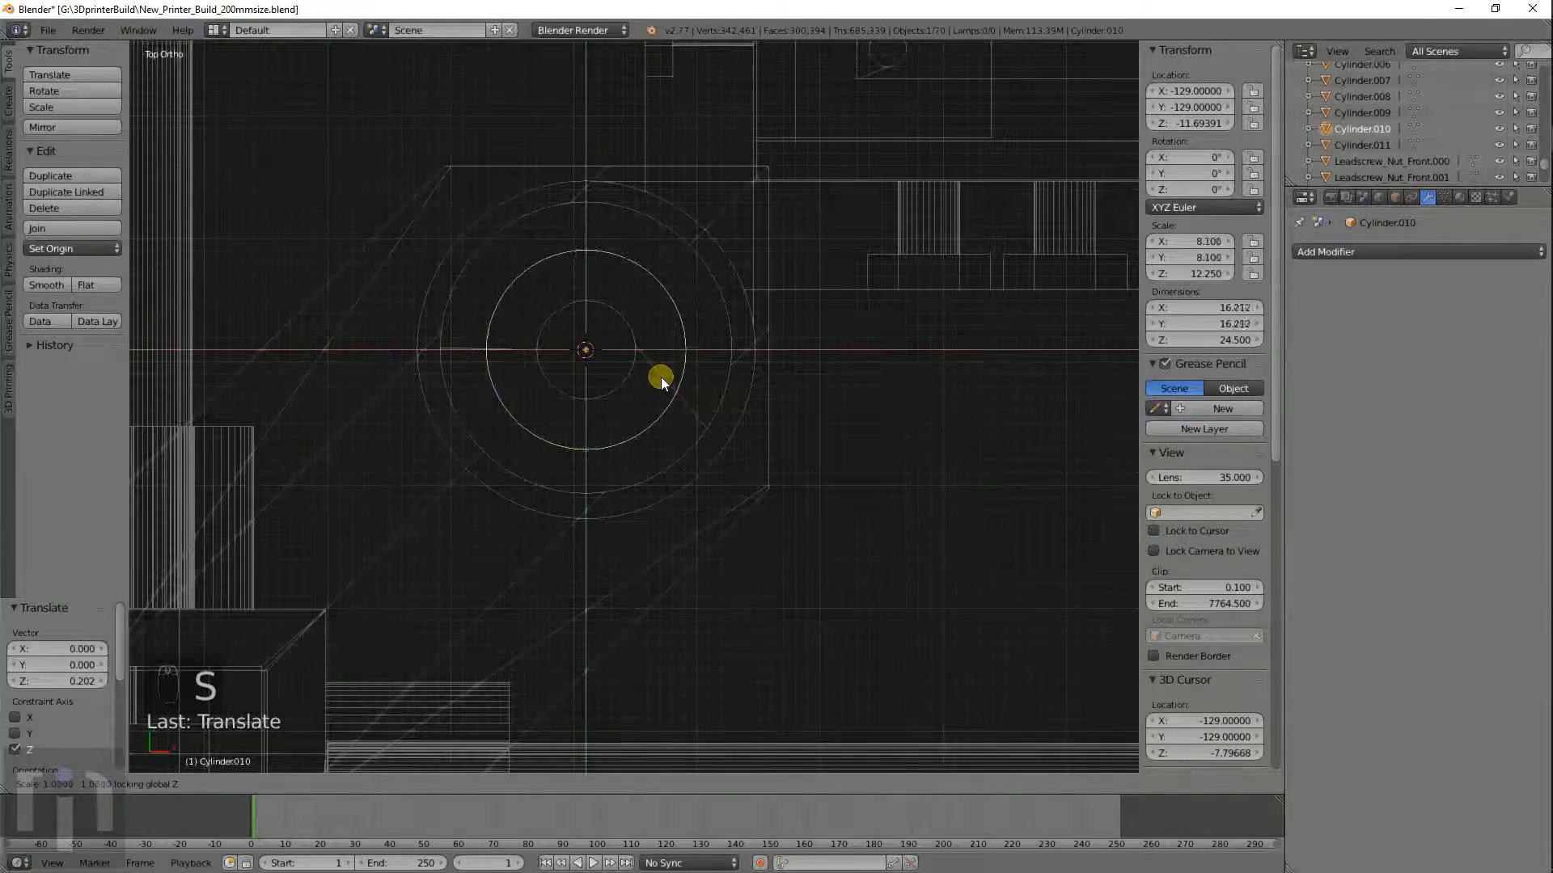
left_click(698, 429)
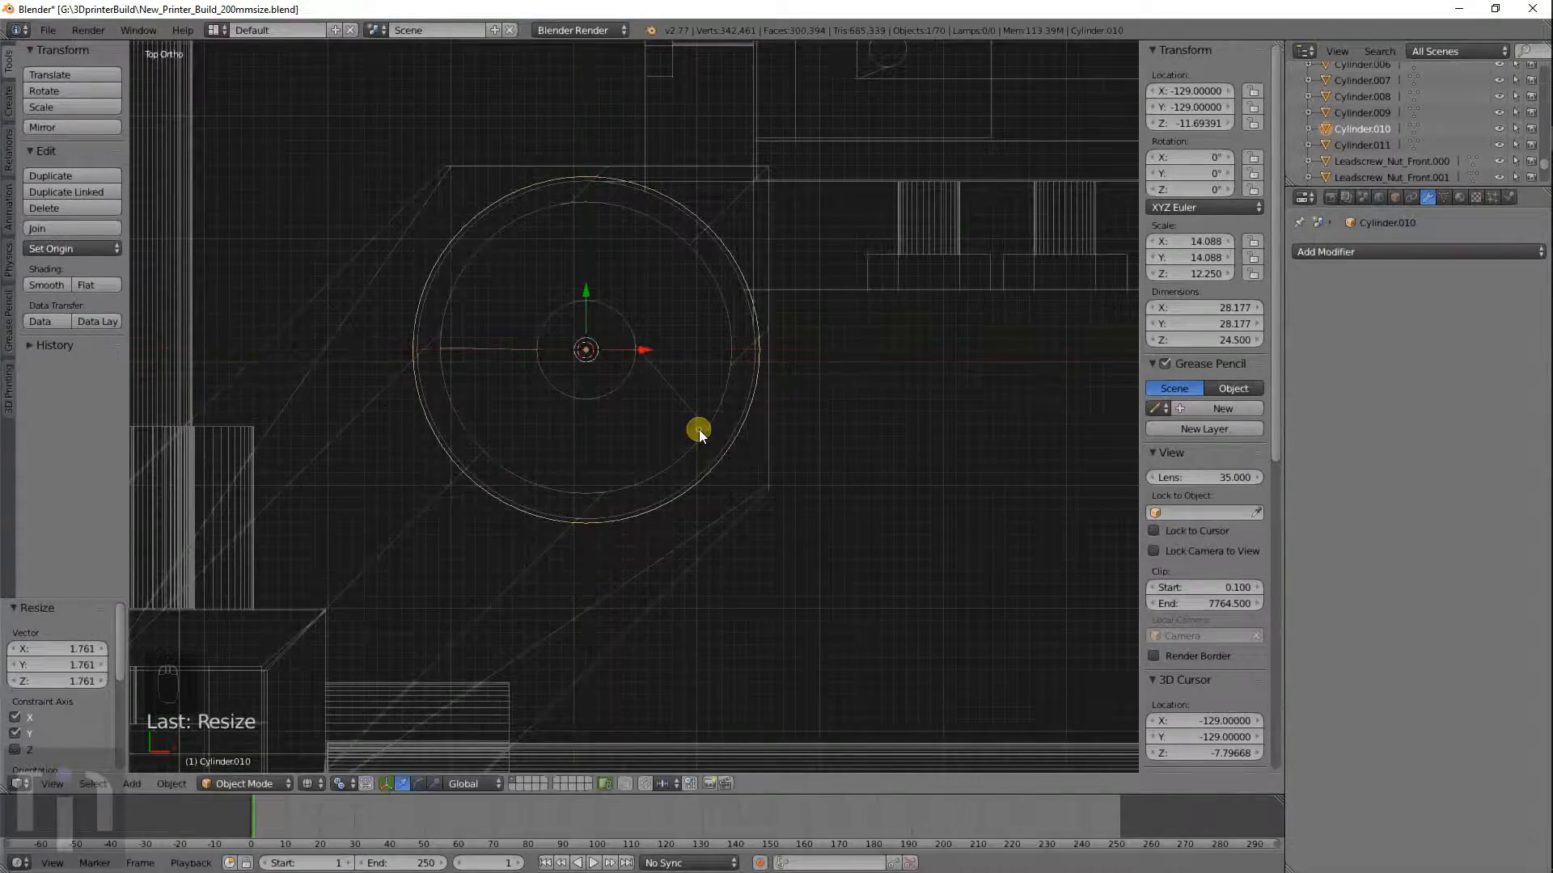
key("KP_1")
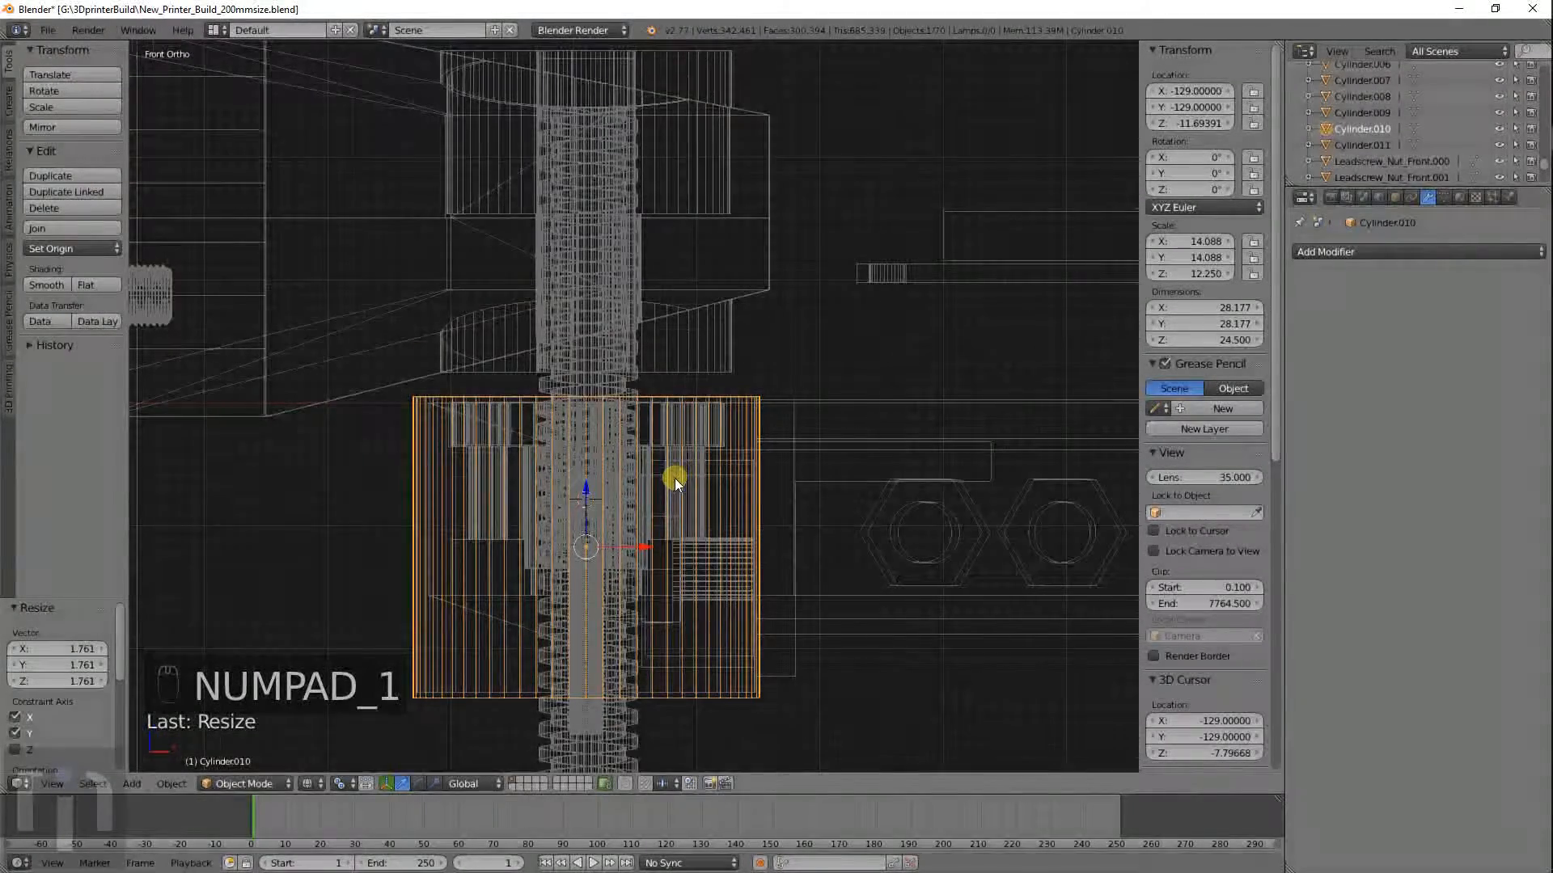
middle_click_drag(679, 473, 697, 331, "shift")
scroll(696, 332, "up", 4)
scroll(696, 333, "down", 2)
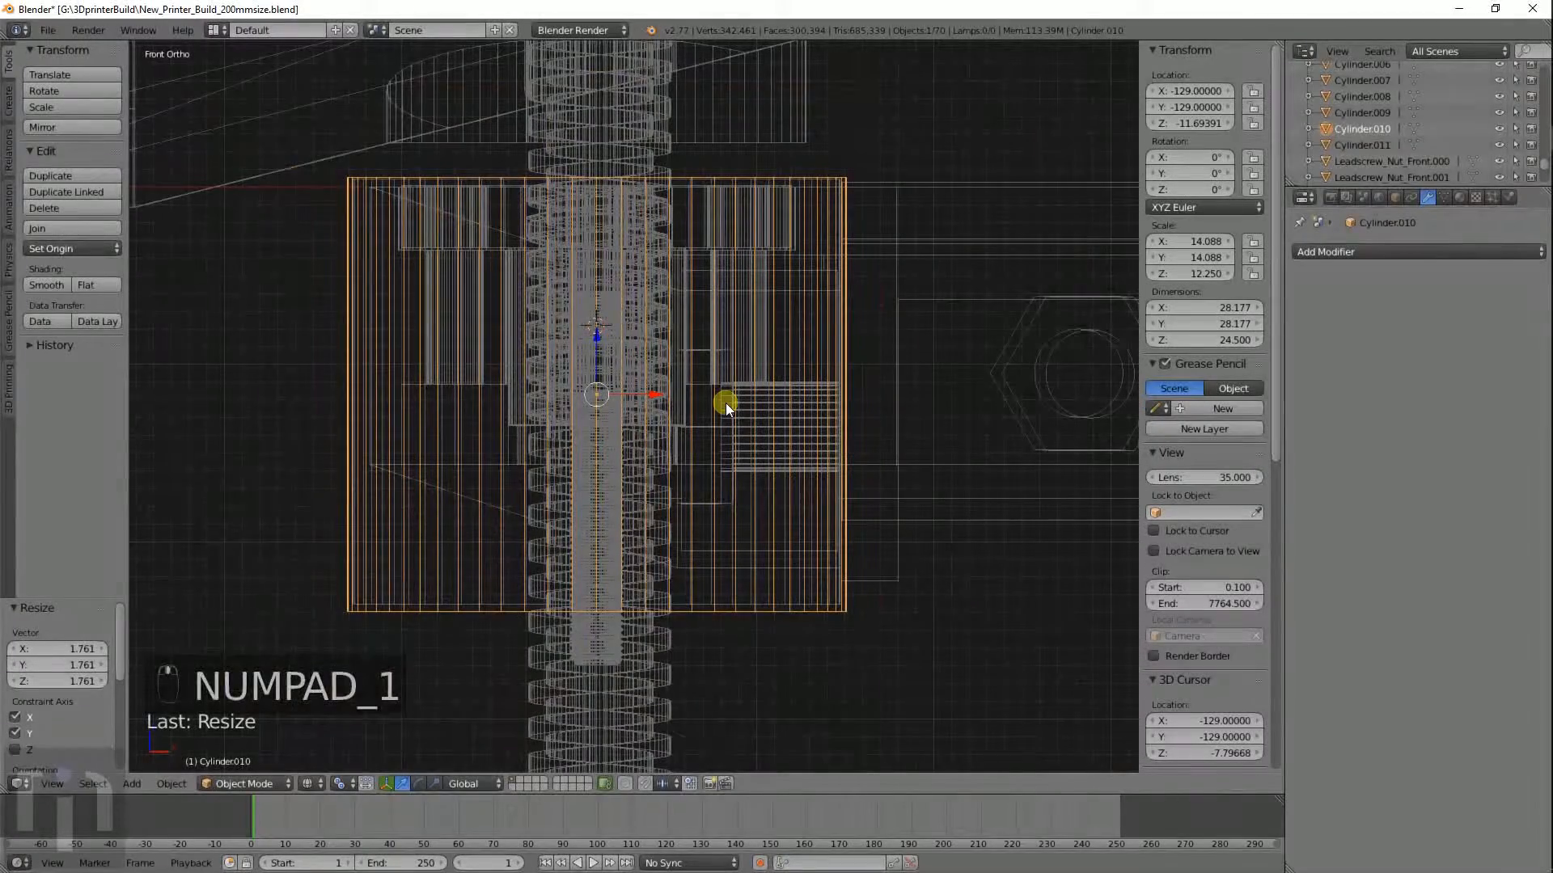
middle_click_drag(870, 454, 873, 508)
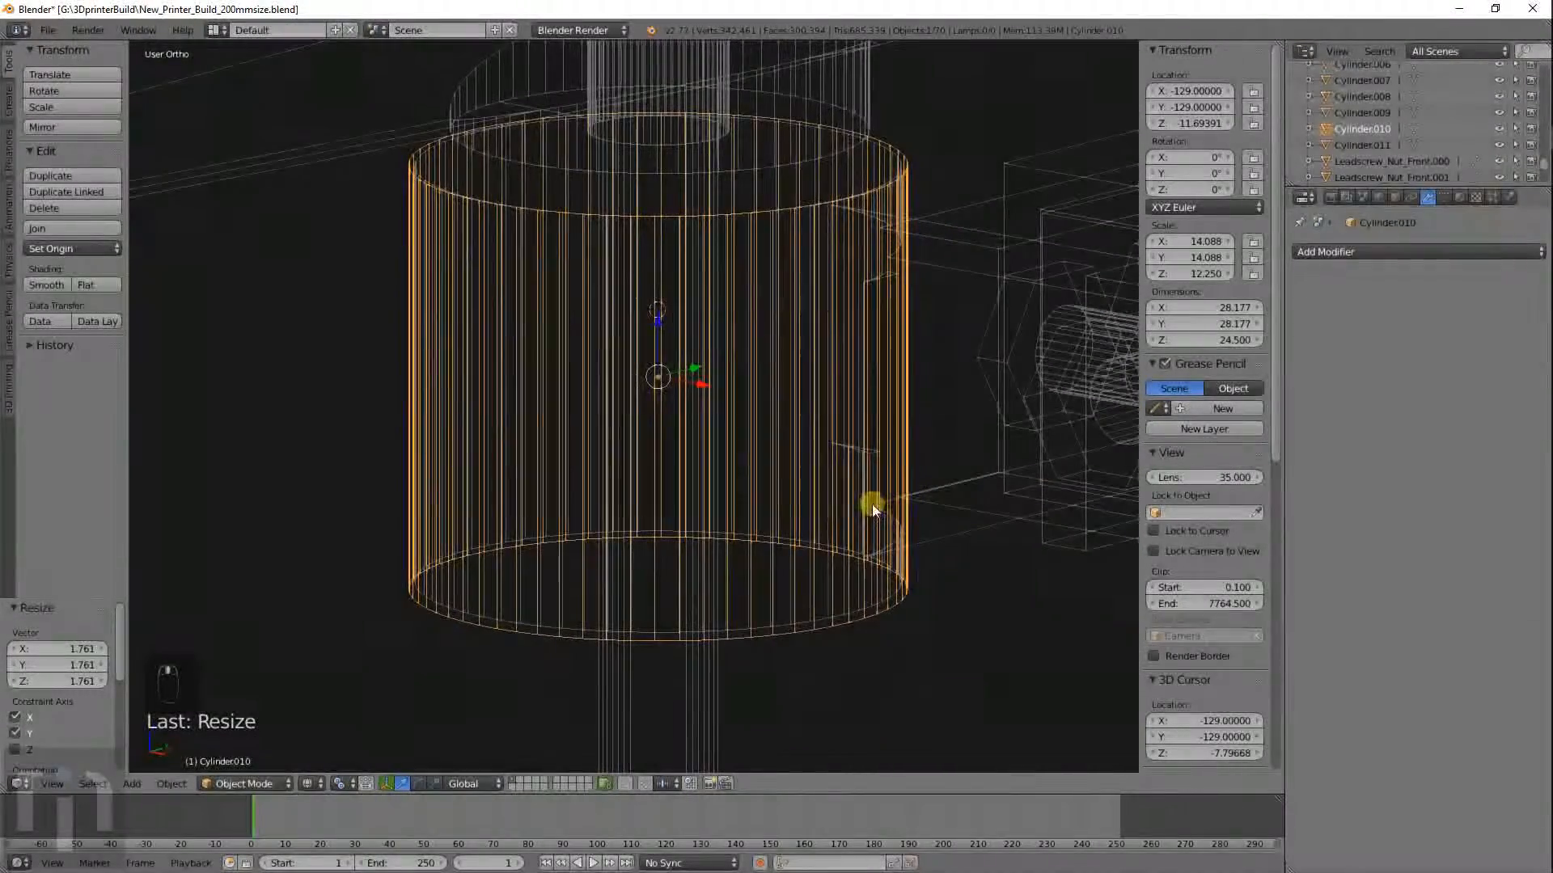
Select the bearing holder, Cylinder.011, and save the Blender file.
right_click(939, 270)
scroll(924, 332, "down", 4)
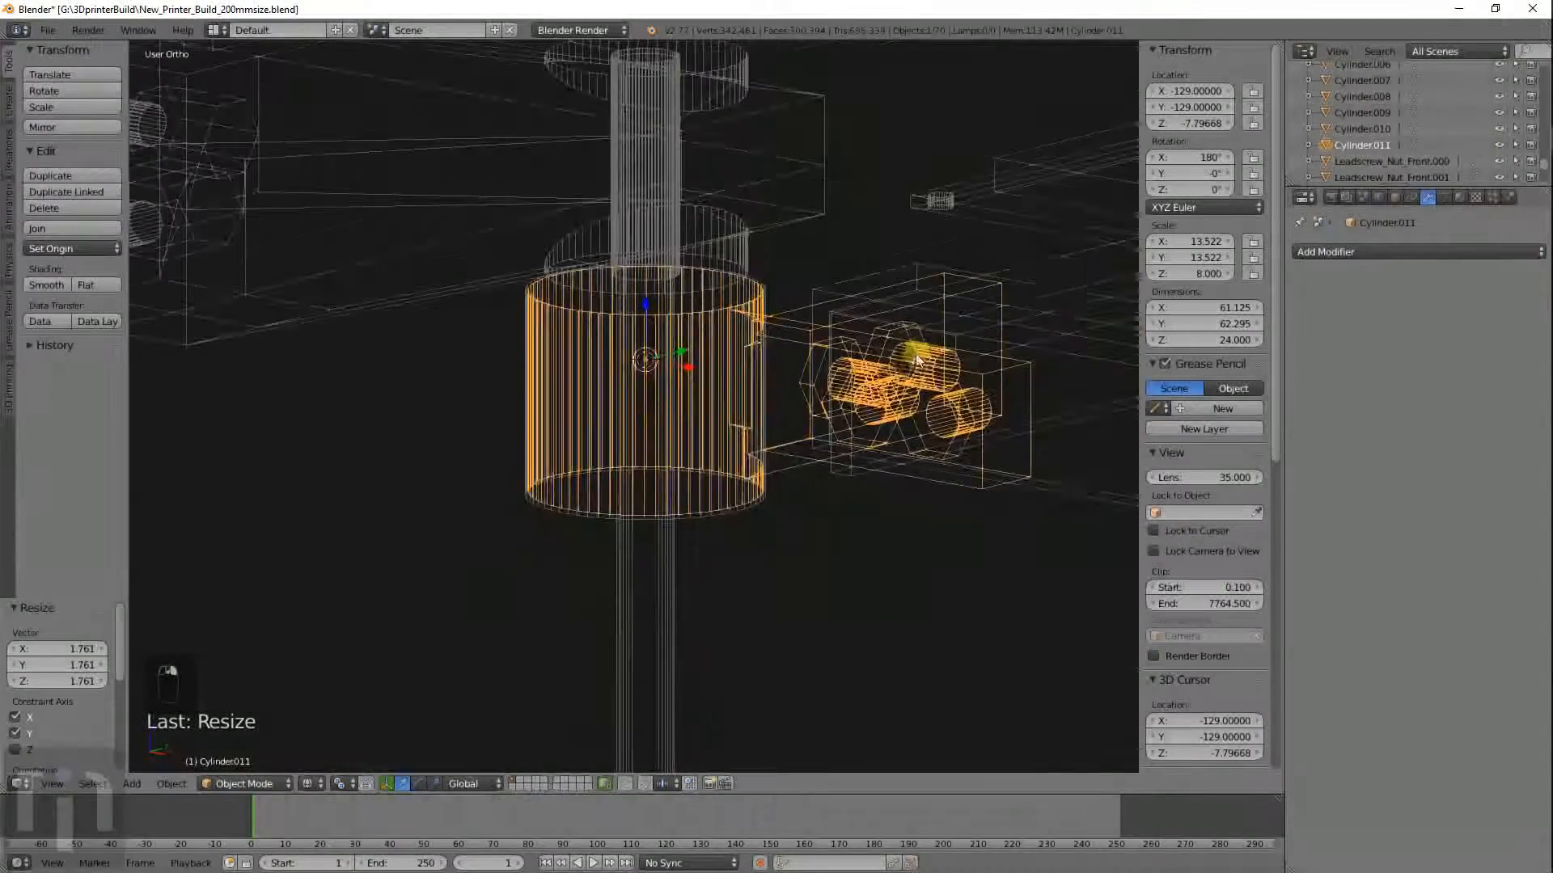
left_click(47, 30)
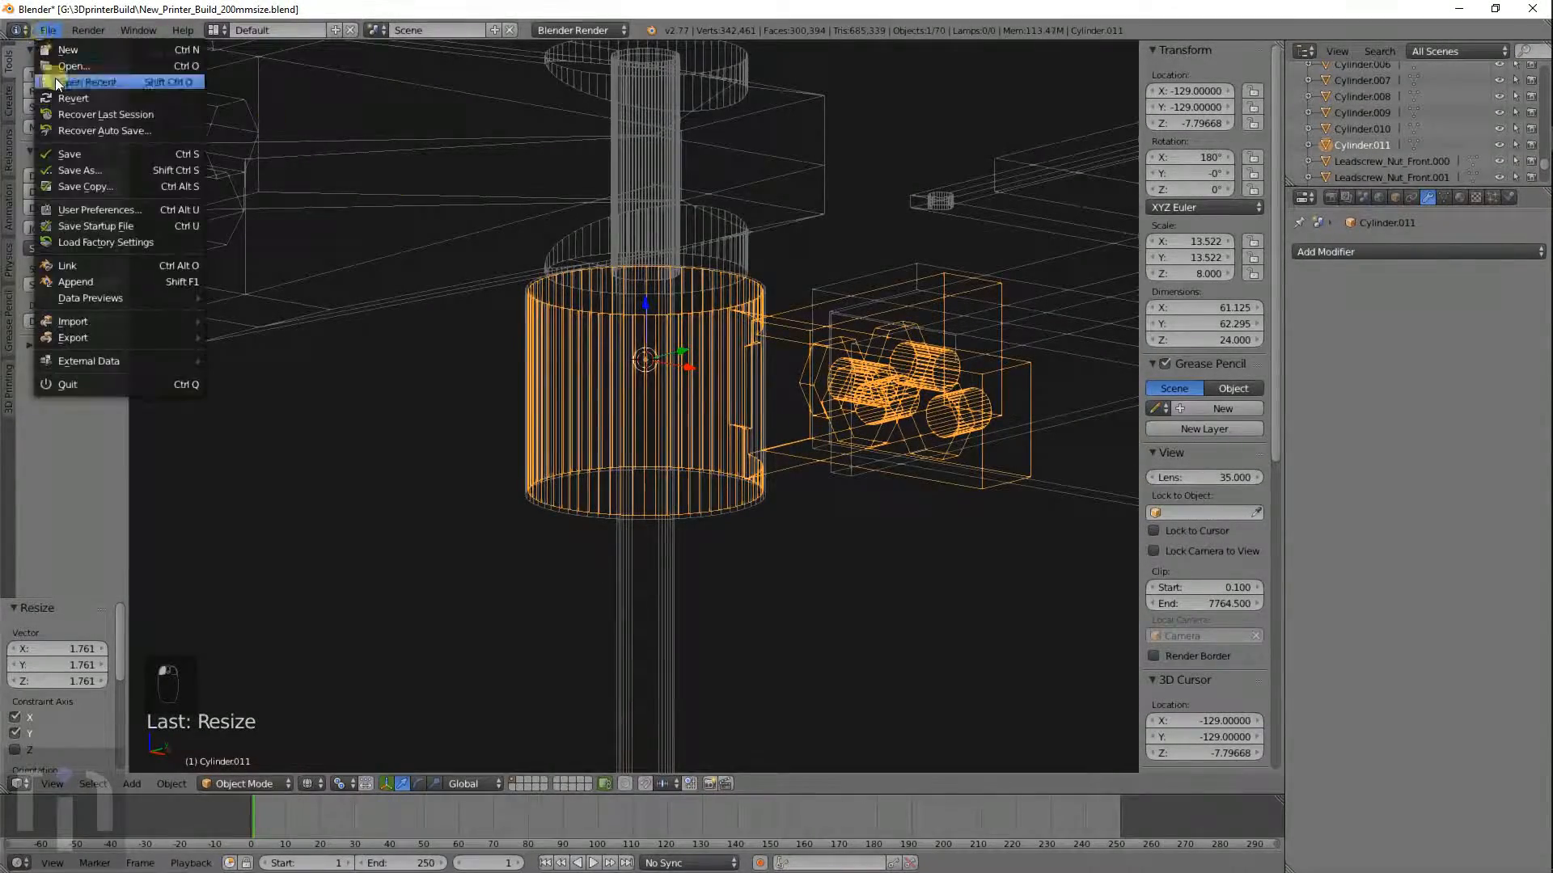
left_click(70, 155)
scroll(974, 374, "up", 4)
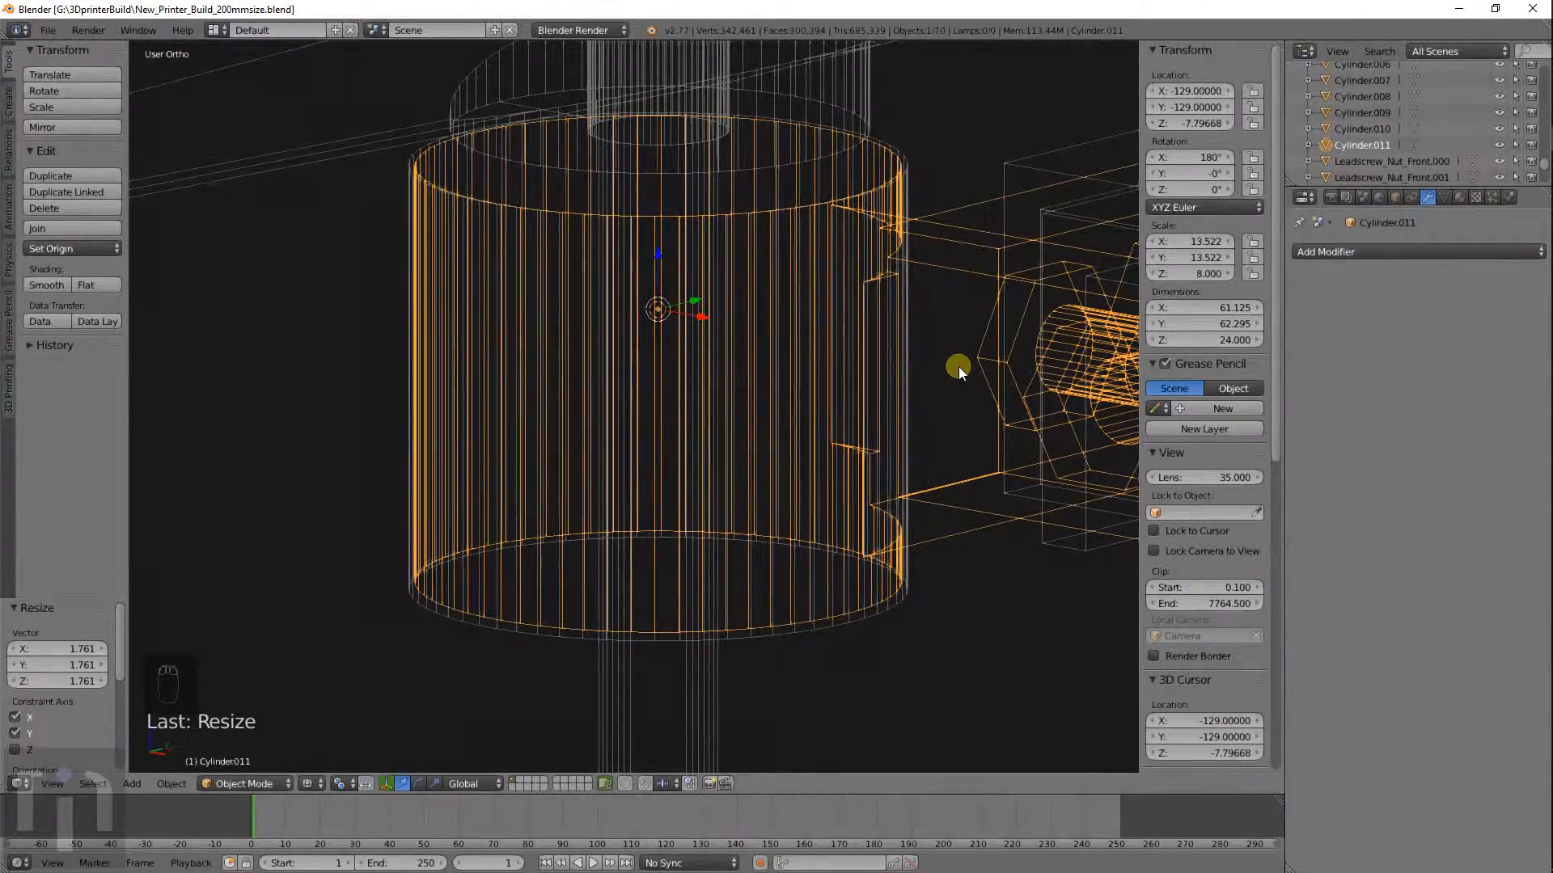
Add a Boolean modifier to the bearing holder, Cylinder.011, and set its operation to Union.
right_click(882, 320)
scroll(874, 339, "down", 3)
mouse_move(866, 356)
middle_mouse_down()
mouse_move(894, 429)
mouse_move(883, 326)
mouse_move(882, 351)
middle_mouse_up()
scroll(881, 351, "up", 4)
scroll(874, 308, "down", 2)
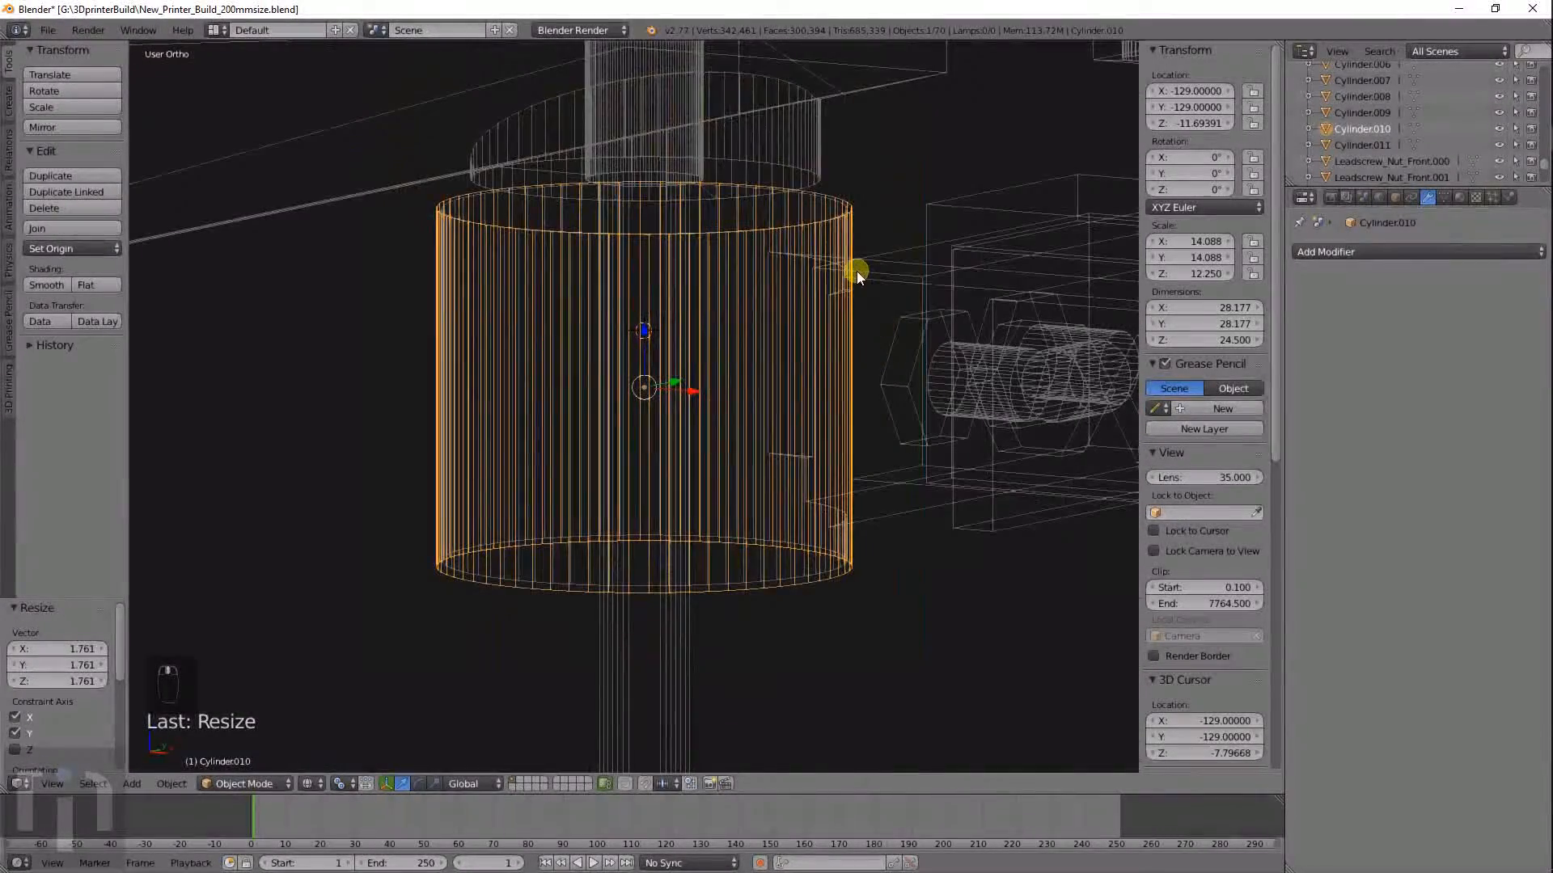
right_click(876, 275)
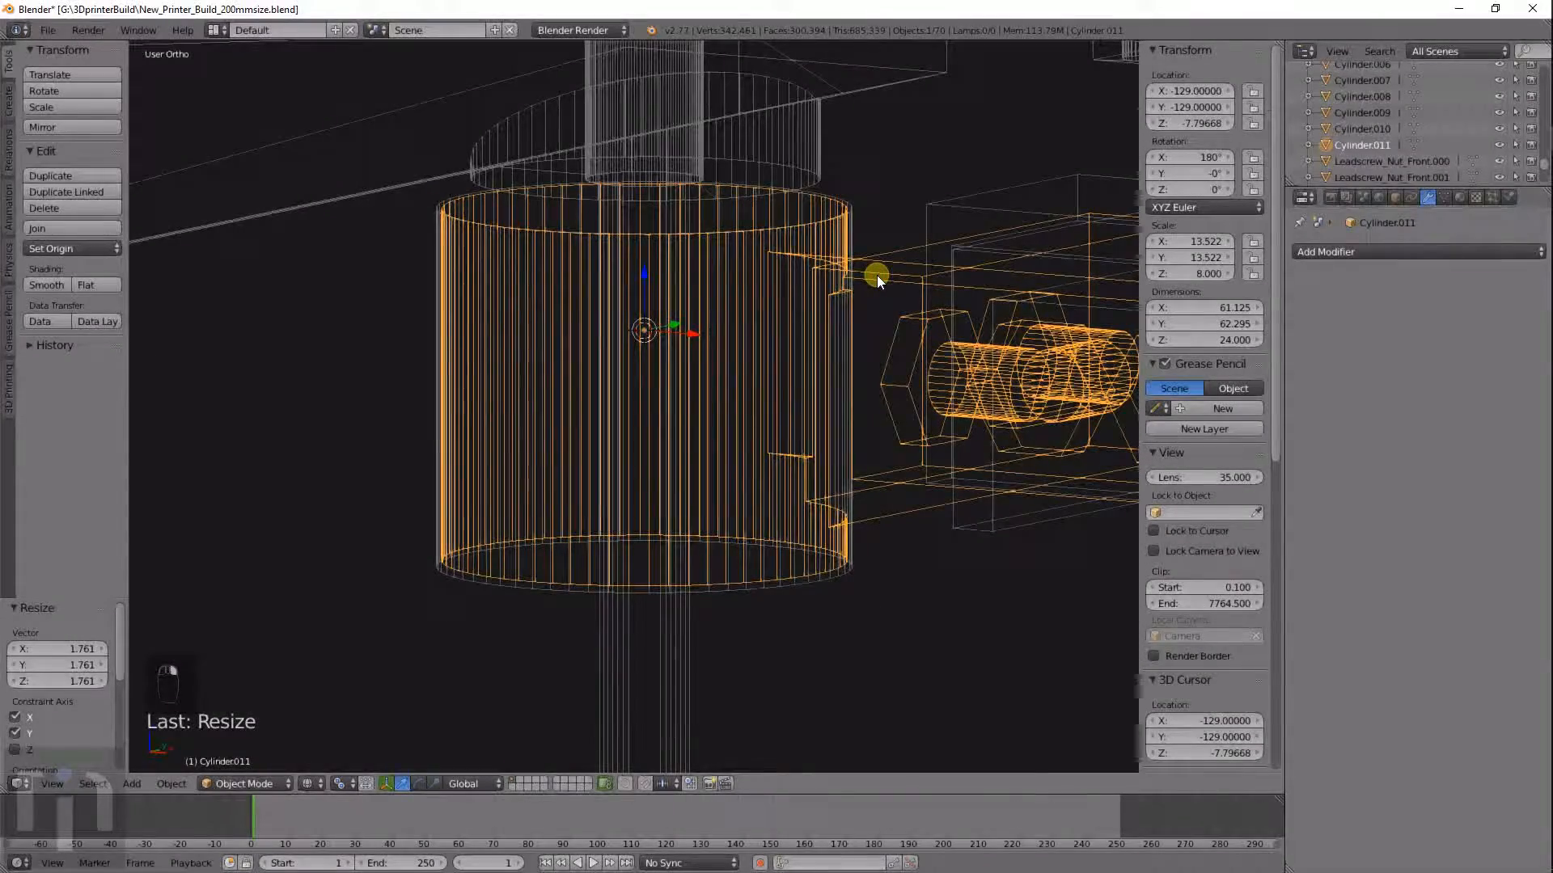
mouse_move(861, 308)
middle_mouse_down()
mouse_move(915, 342)
mouse_move(871, 337)
middle_mouse_up()
left_click(1305, 252)
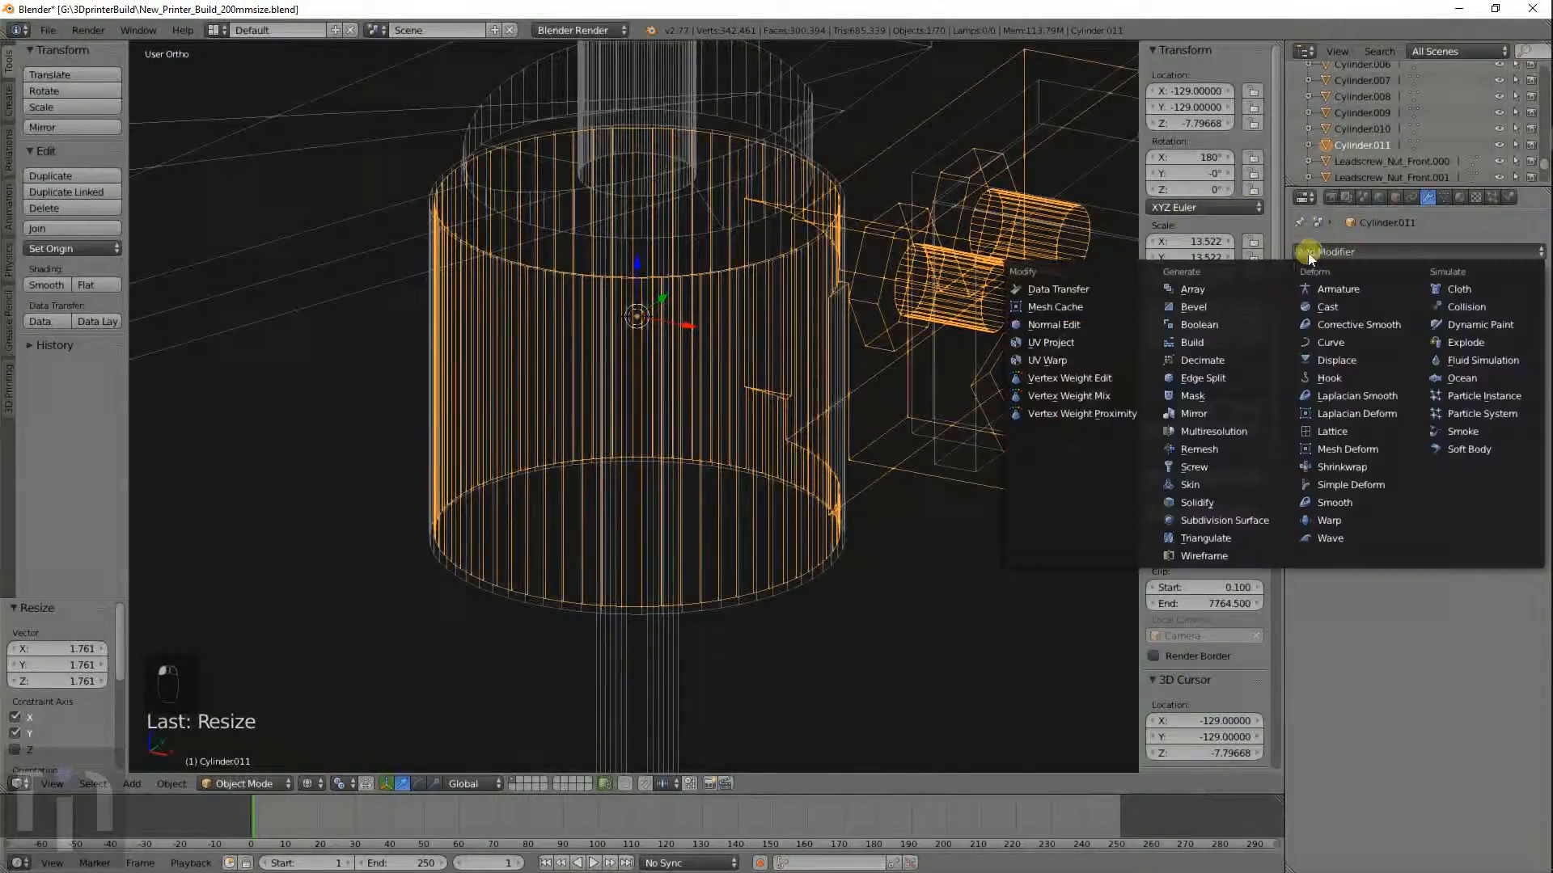
left_click(1199, 324)
left_click(1333, 340)
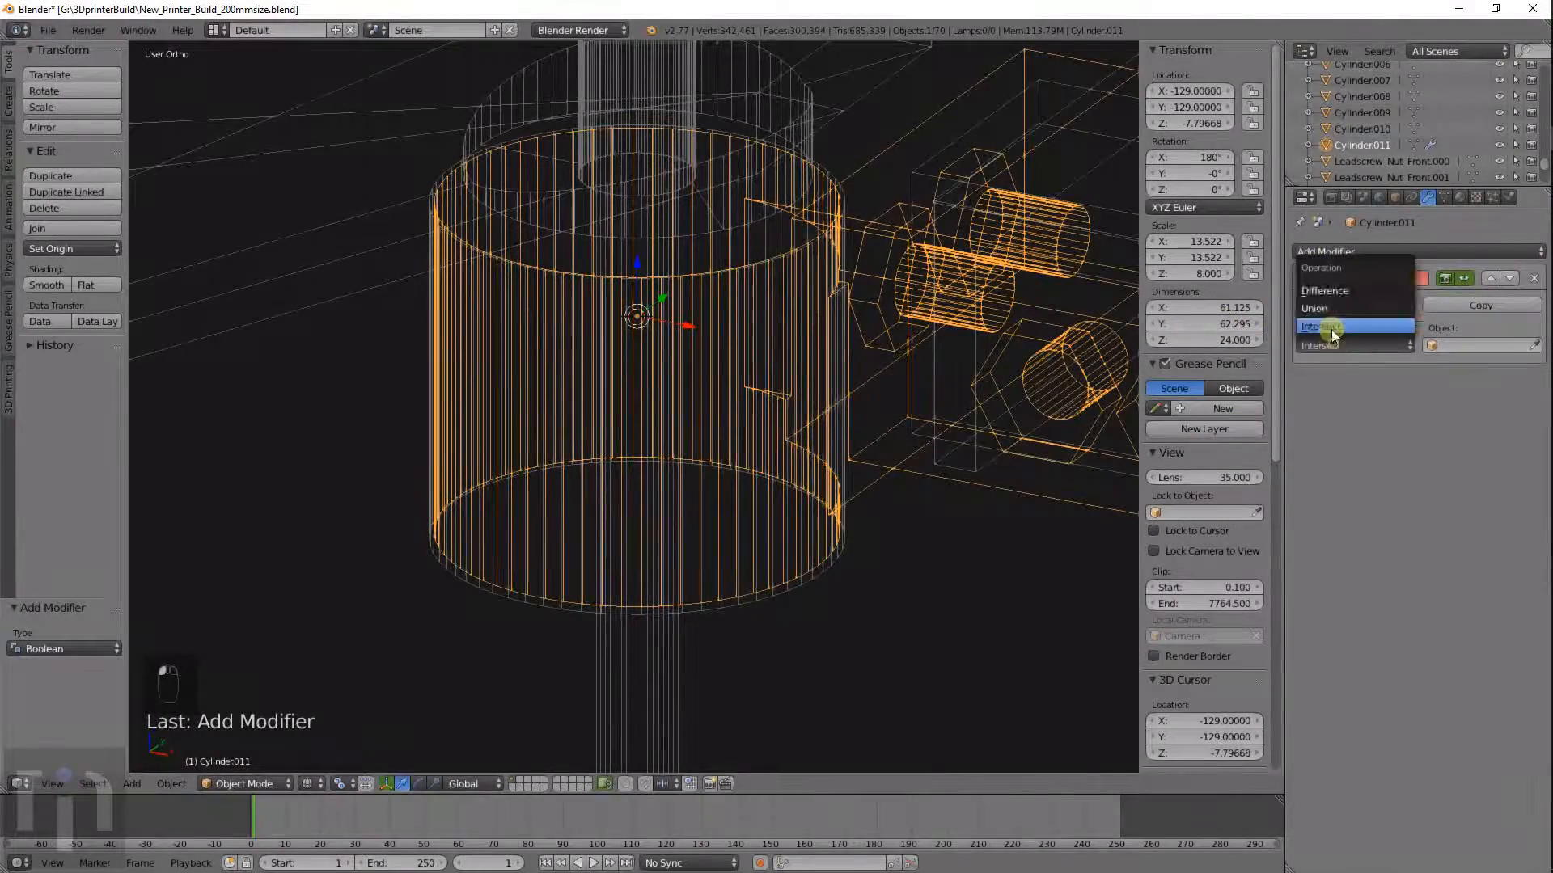
left_click(1333, 310)
Set Cylinder.010 as the target object of the bearing holder's Union Boolean modifier.
left_click(1442, 345)
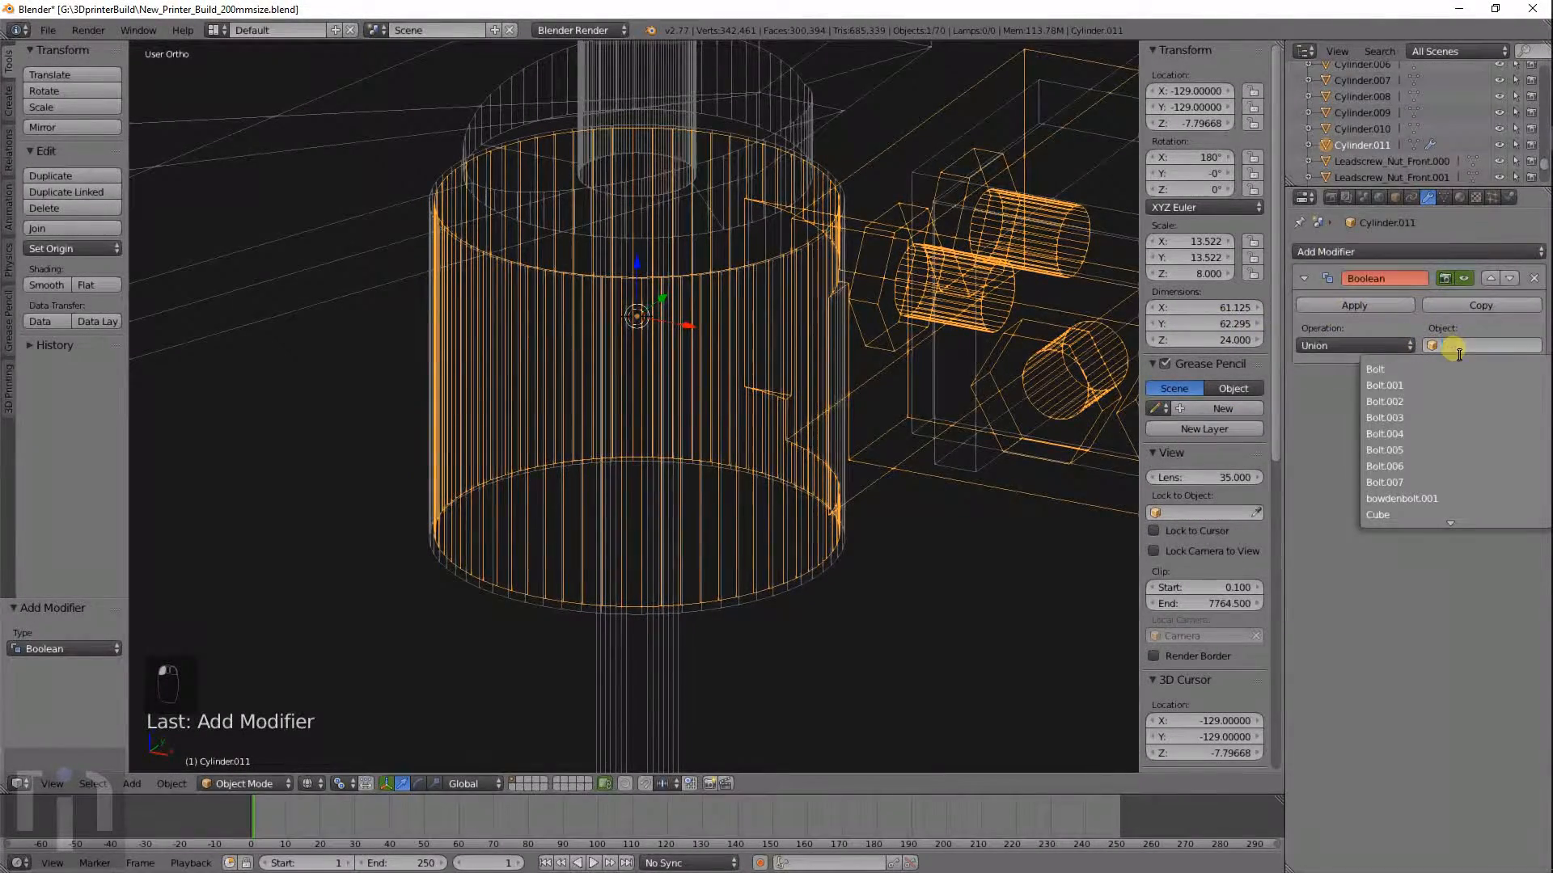
scroll(1395, 466, "down", 20)
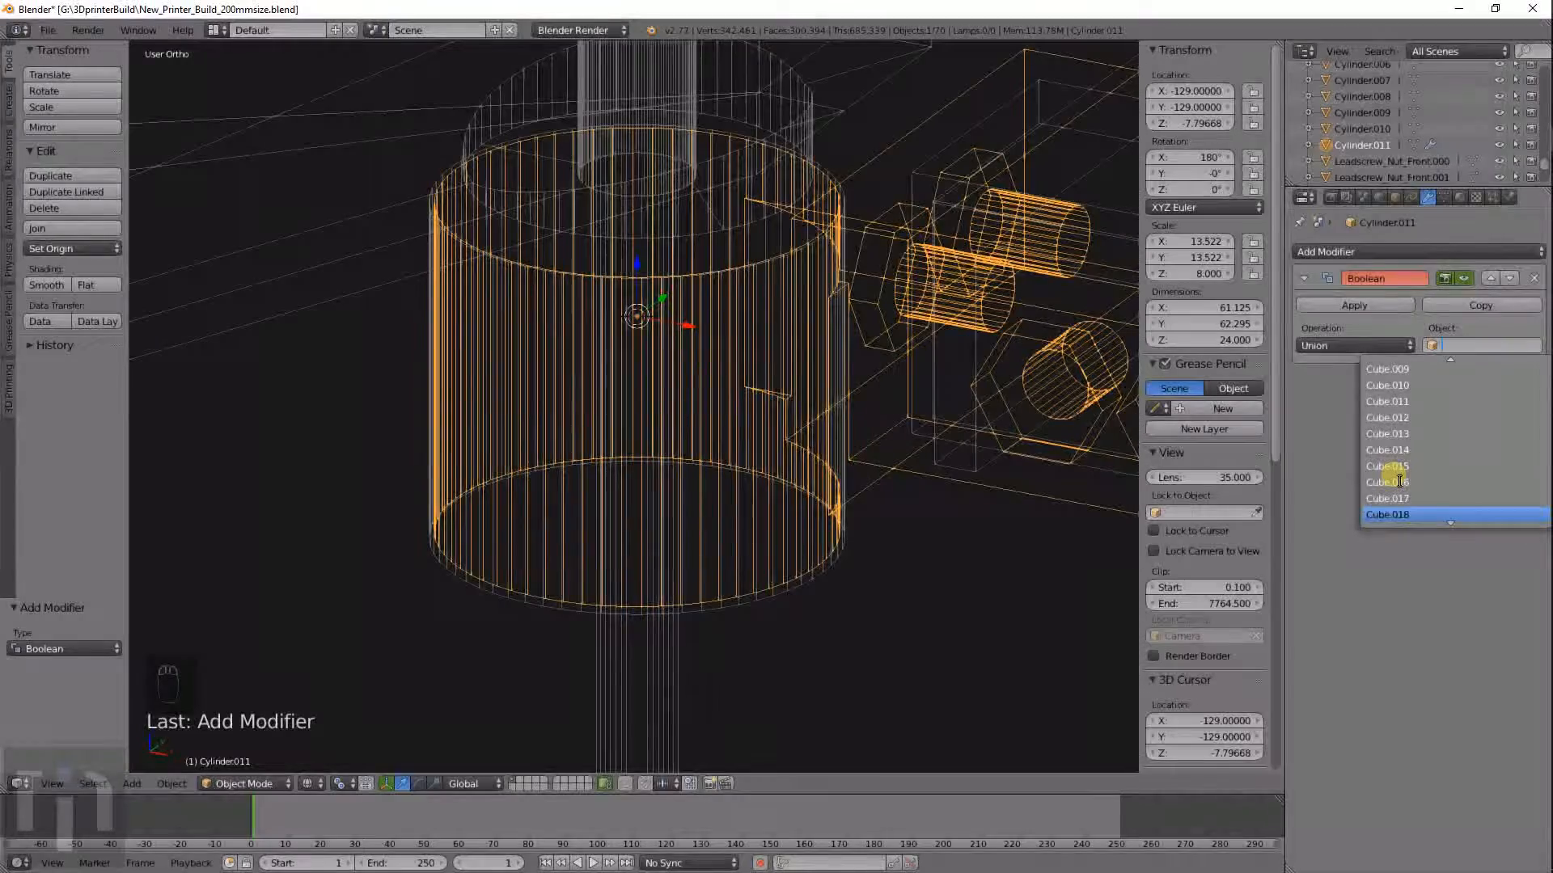
scroll(1398, 481, "down", 6)
scroll(1400, 485, "down", 2)
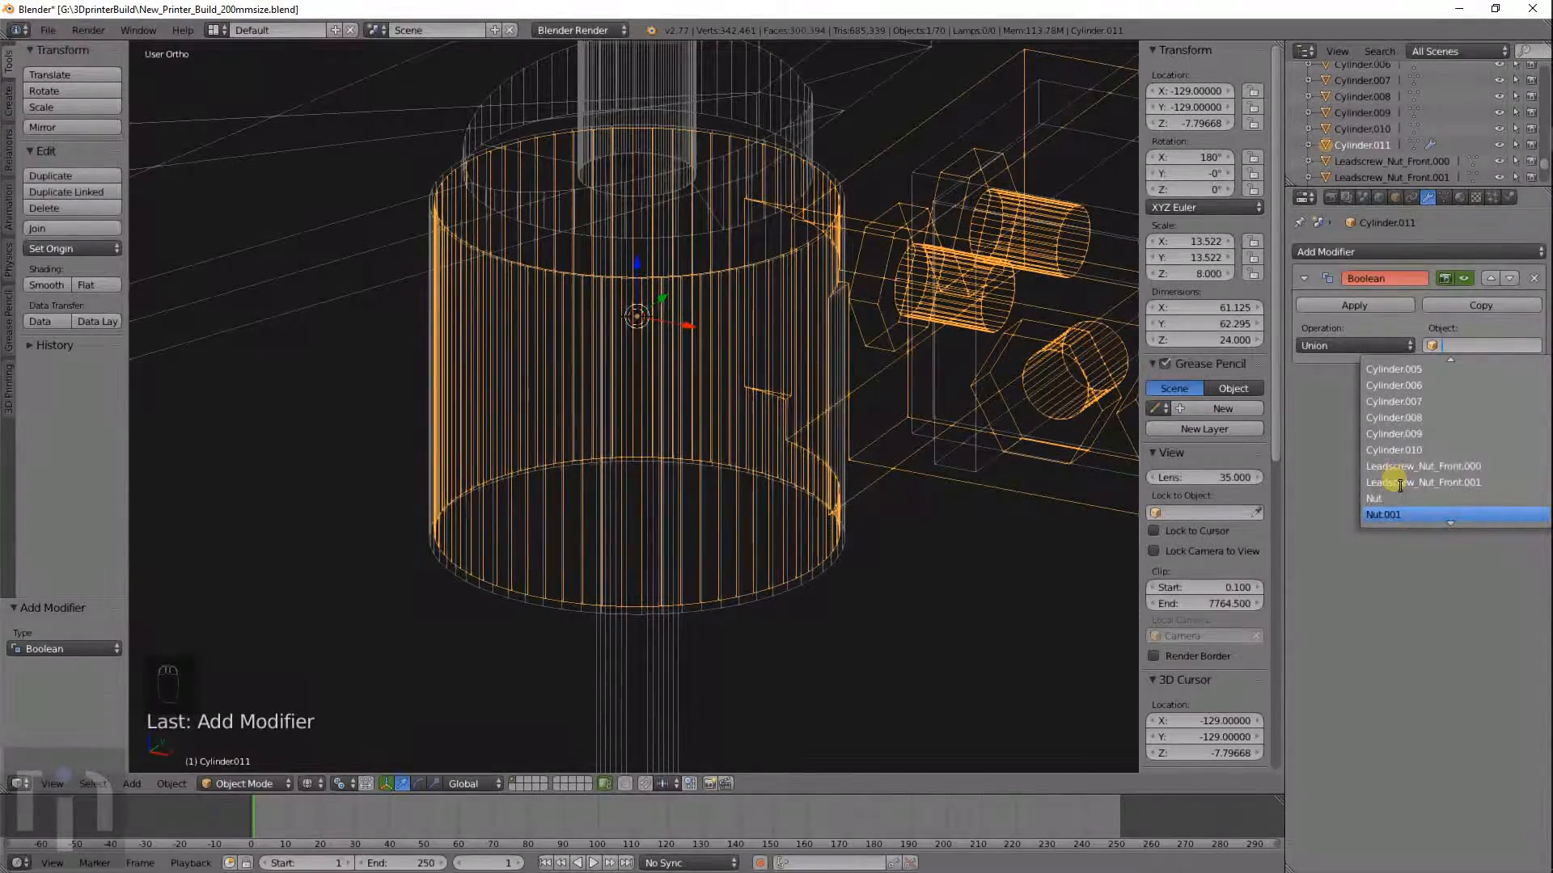
left_click(1391, 451)
Add a dense series of horizontal loop cuts along the side wall of Cylinder.010, centred without sliding.
middle_click_drag(872, 439, 821, 427)
right_click(828, 522)
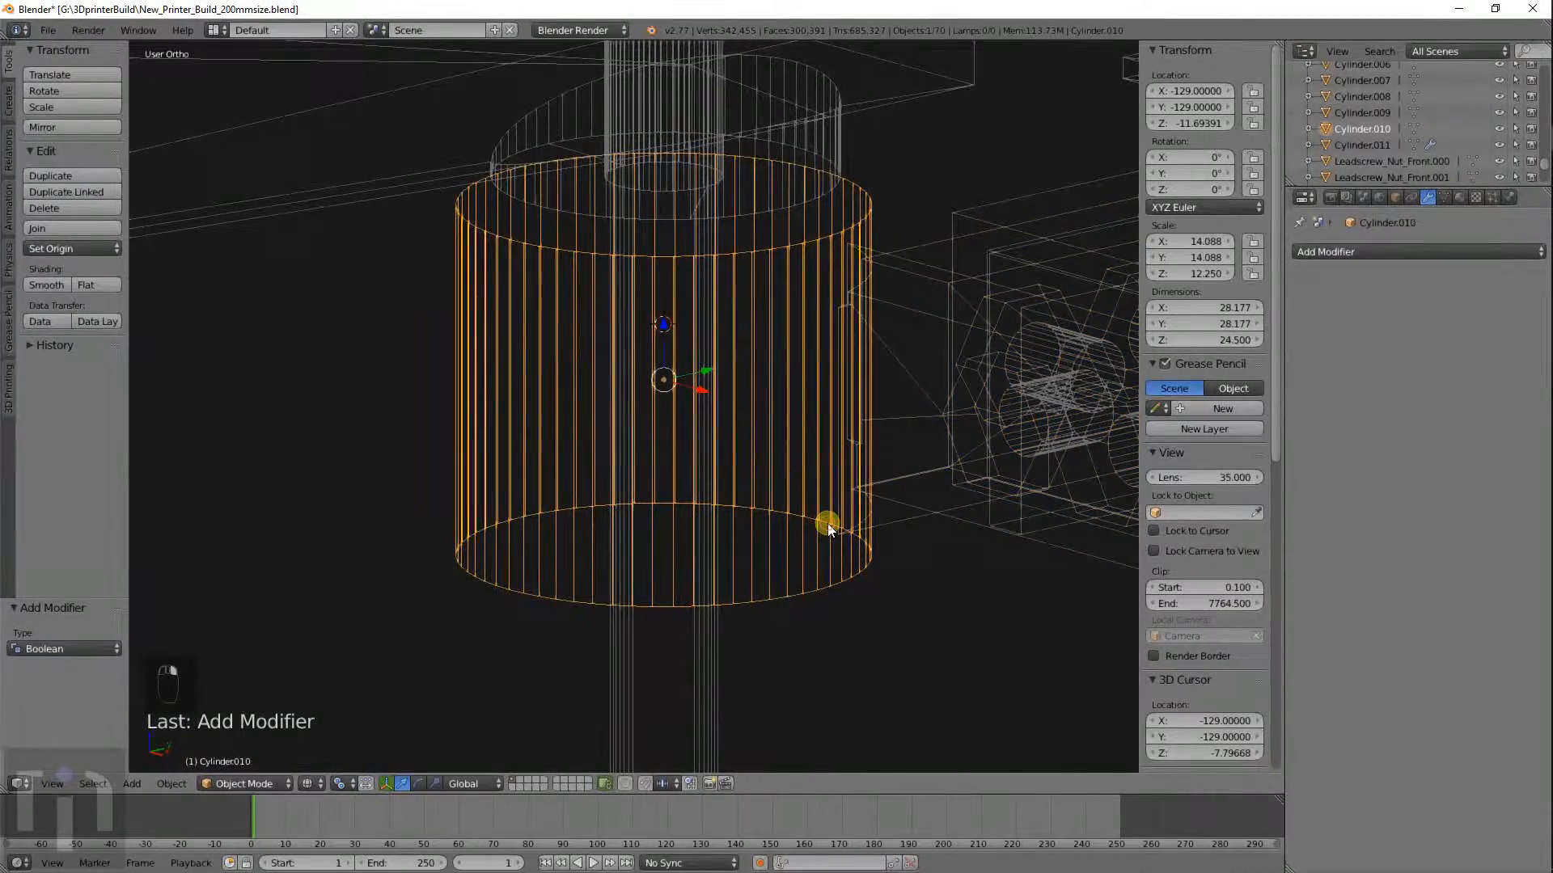
key("Tab")
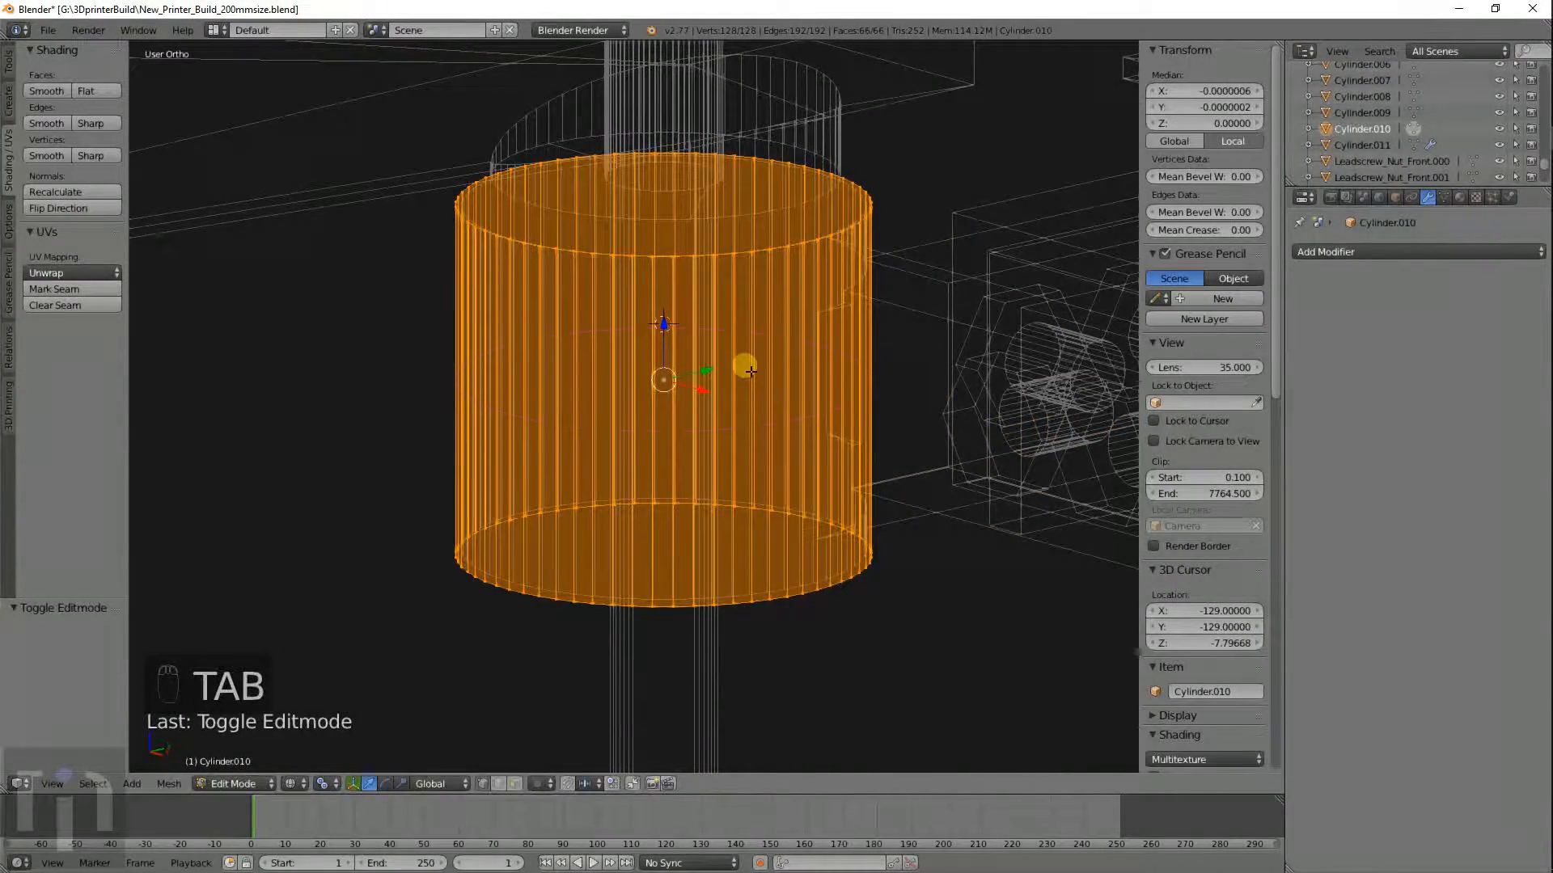
key("ctrl+r")
scroll(751, 371, "up", 20)
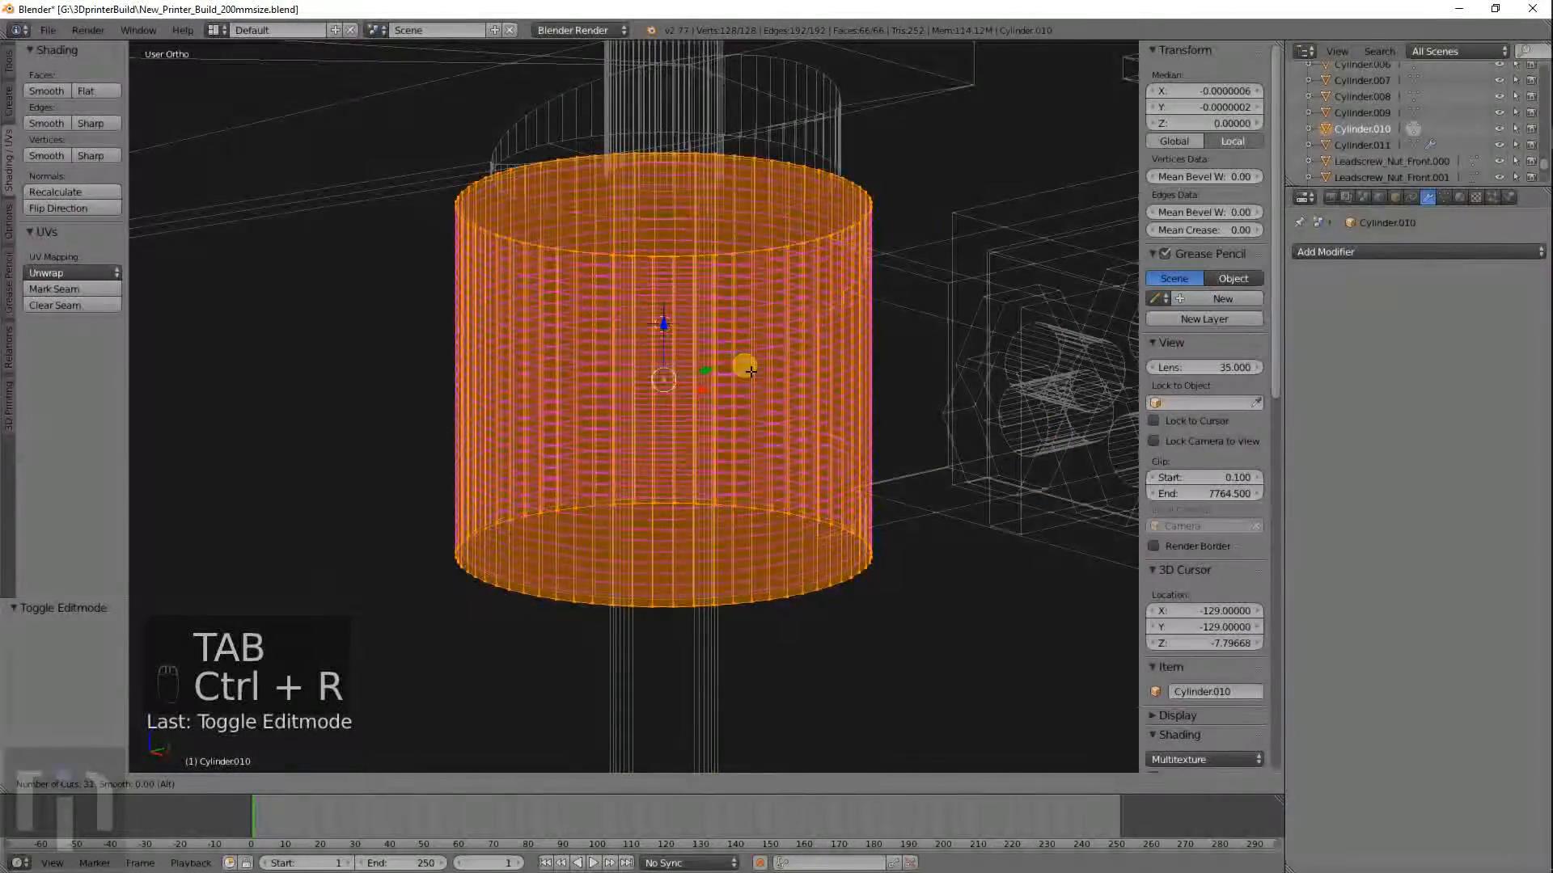
left_click(746, 368)
left_click(749, 370)
key("Tab")
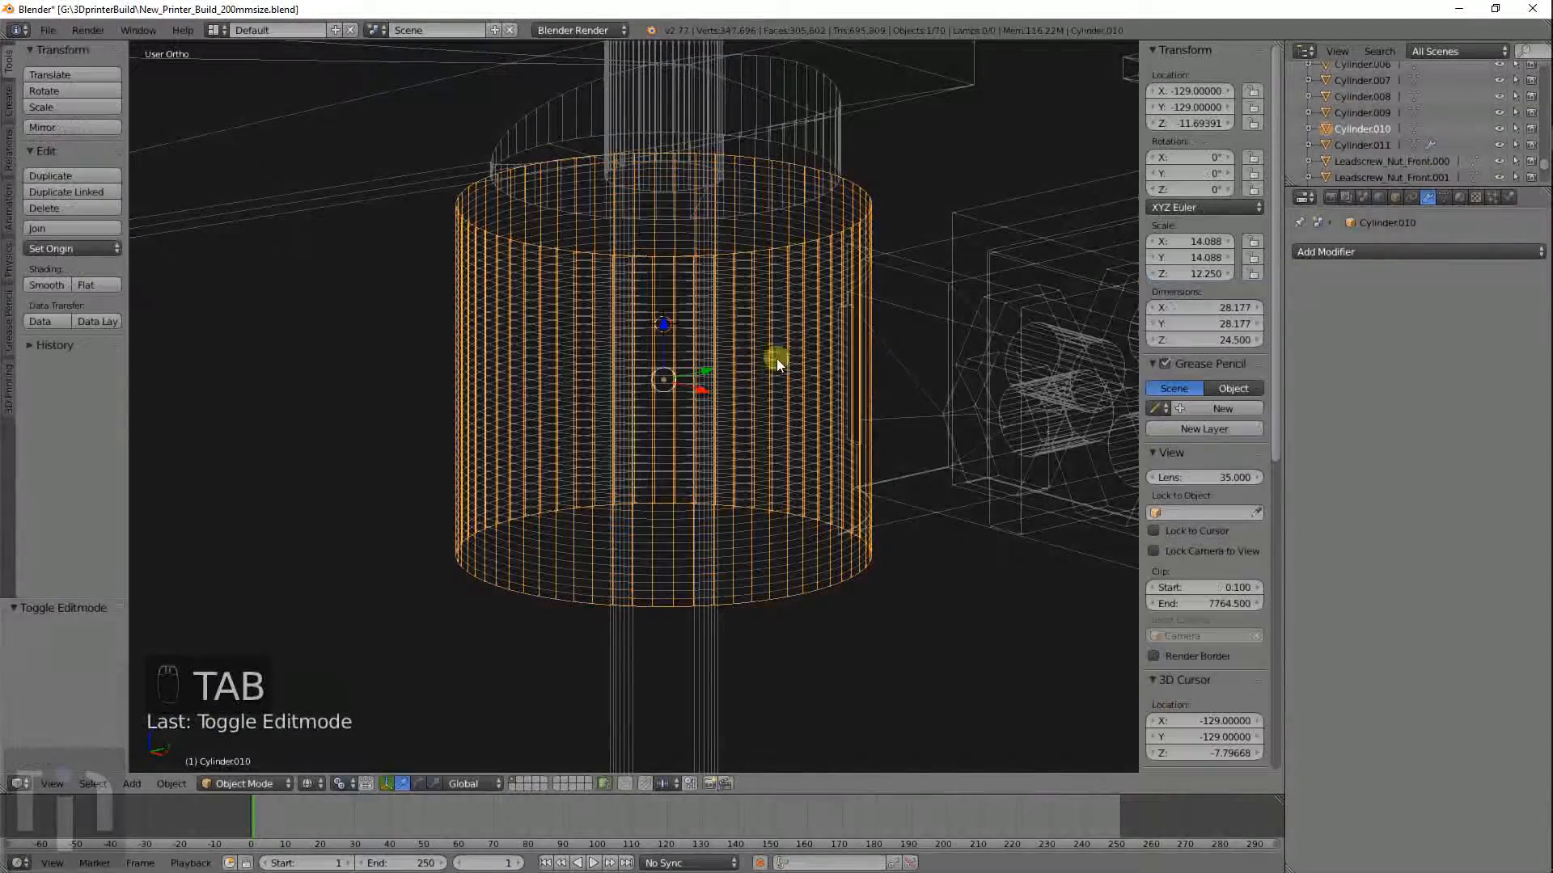
Select the bearing holder, Cylinder.011, and examine its union preview and underlying mesh where the collar meets the arm.
right_click(925, 277)
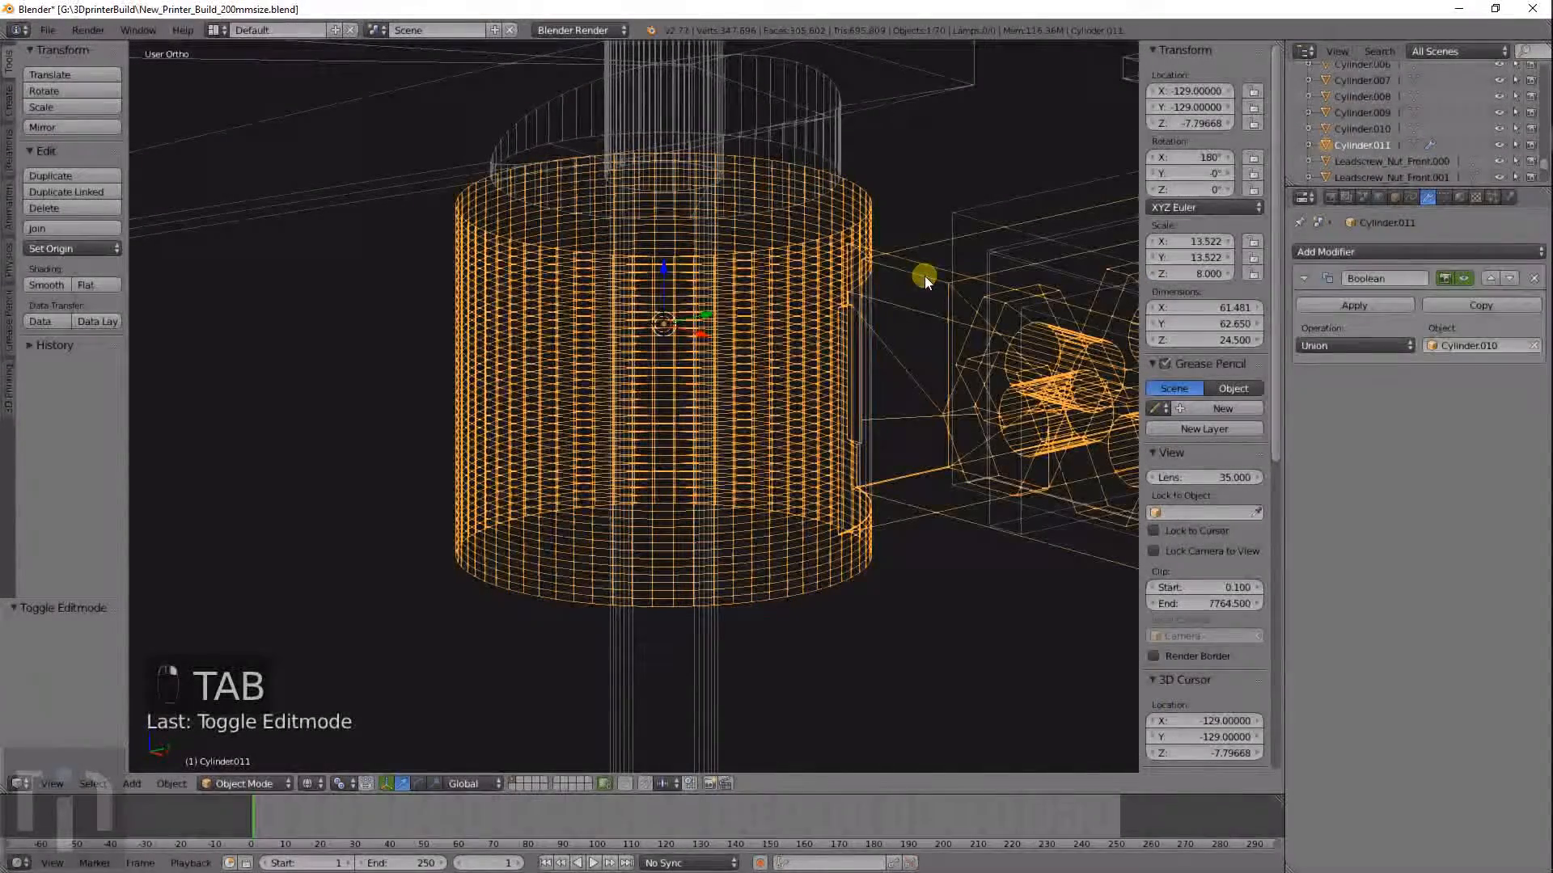
middle_click_drag(1041, 351, 1054, 312)
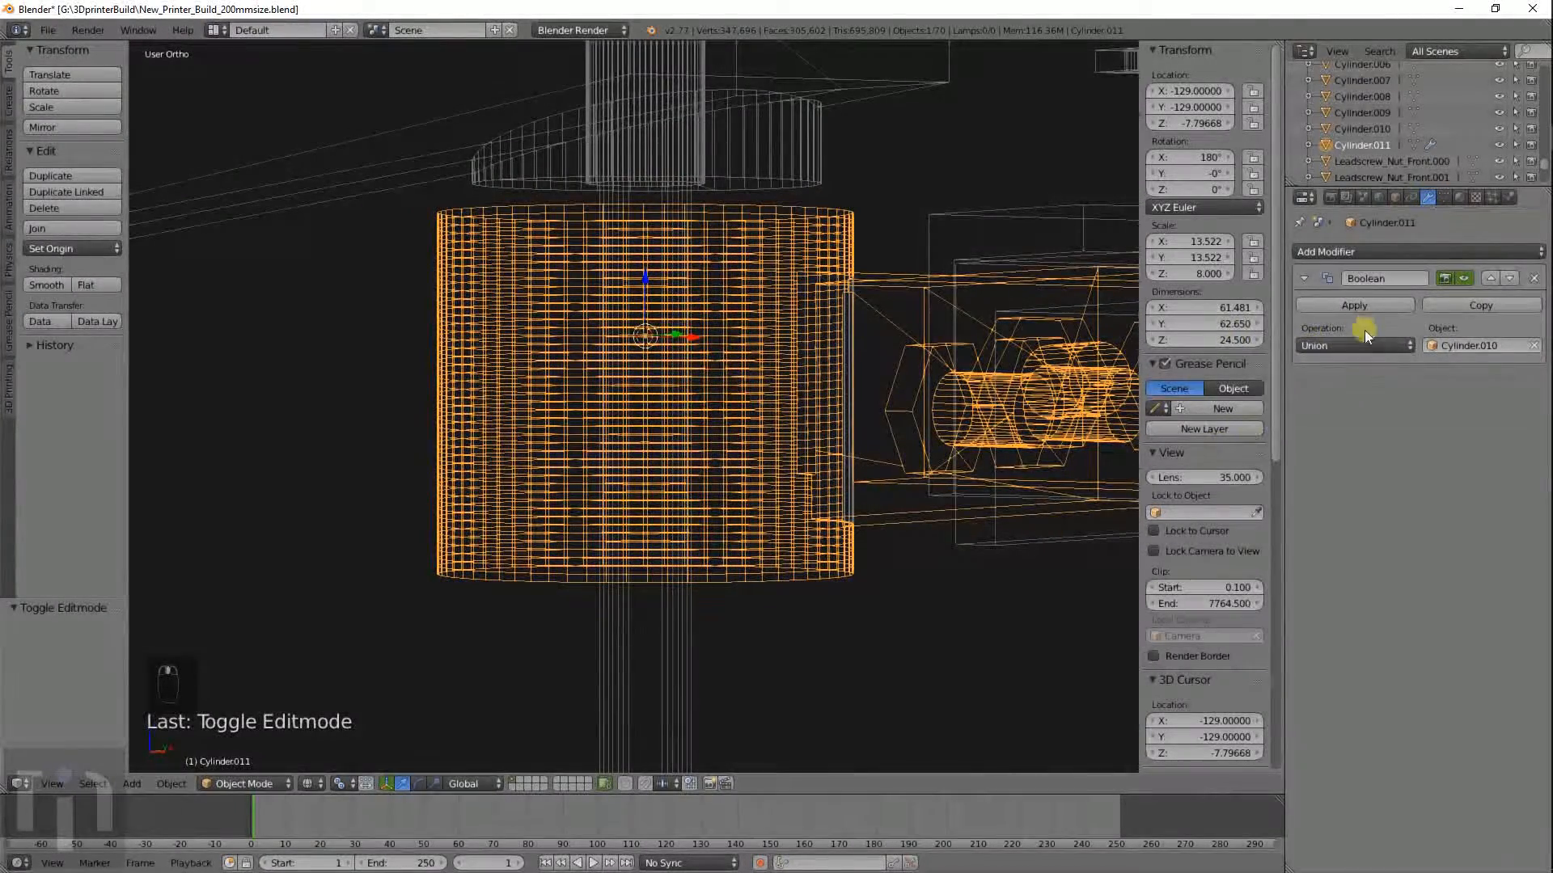
left_click(1355, 306)
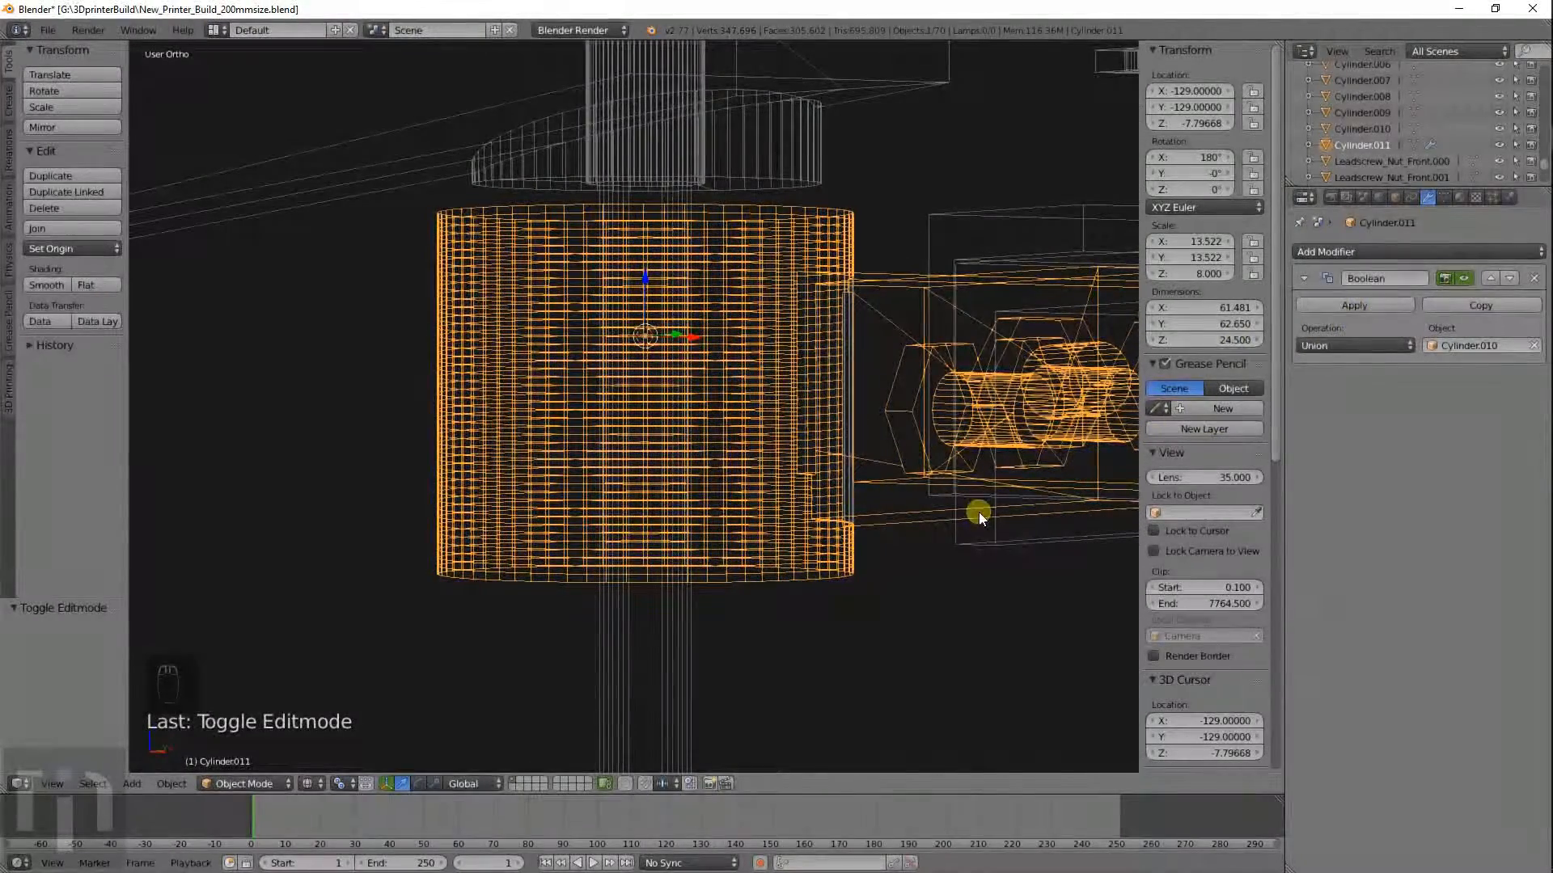
key("Tab")
middle_click_drag(849, 582, 845, 560)
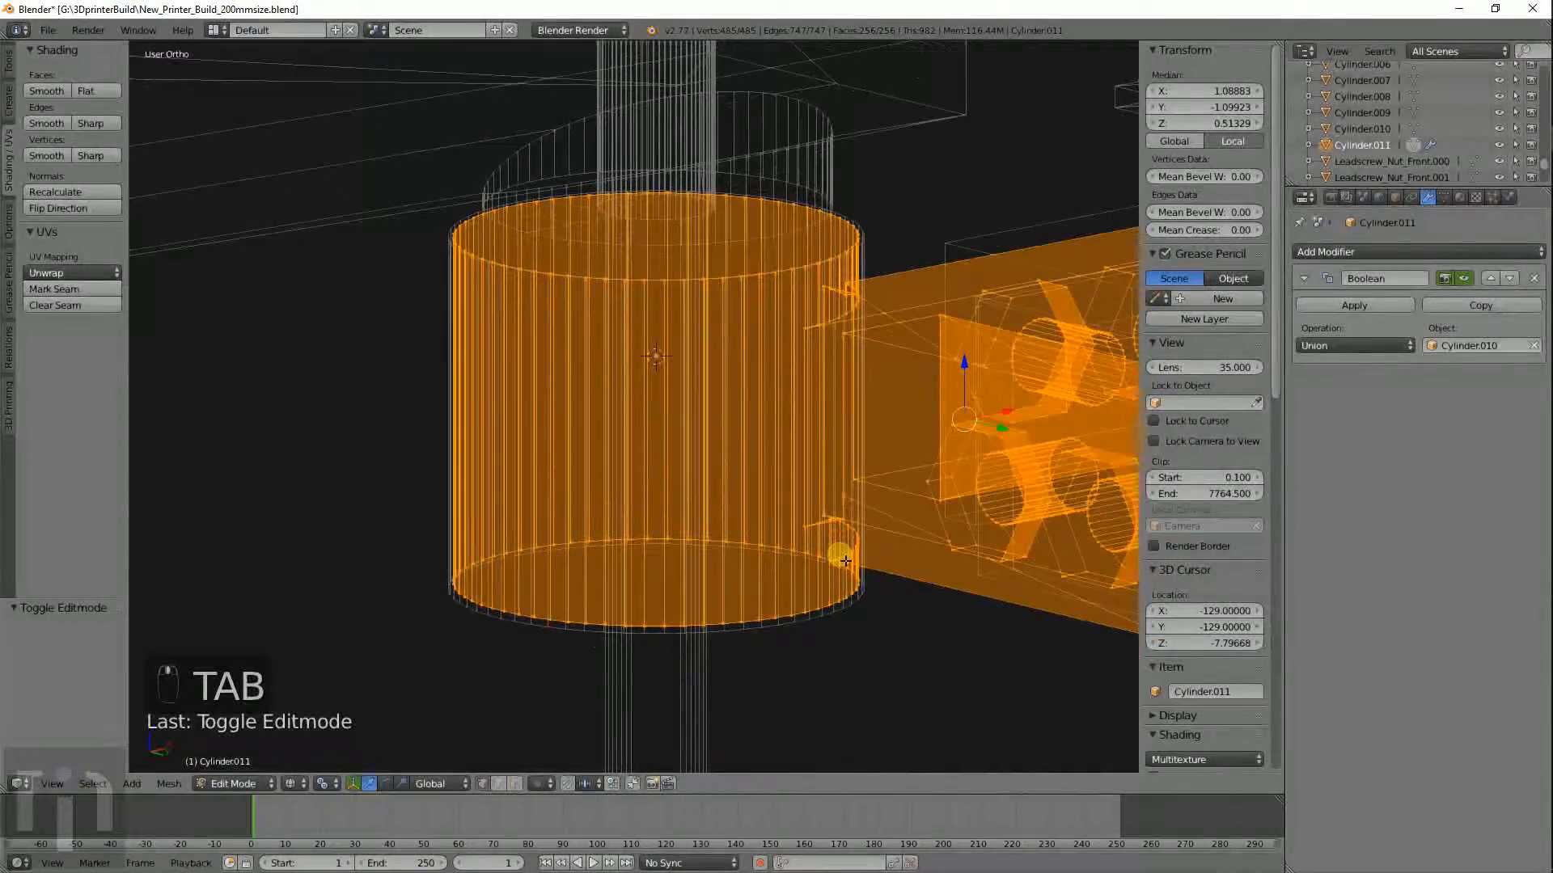
key("Tab")
Extrude the lower end face of Cylinder.010 in place and scale it inward to about 0.086.
right_click(839, 554)
key("Tab")
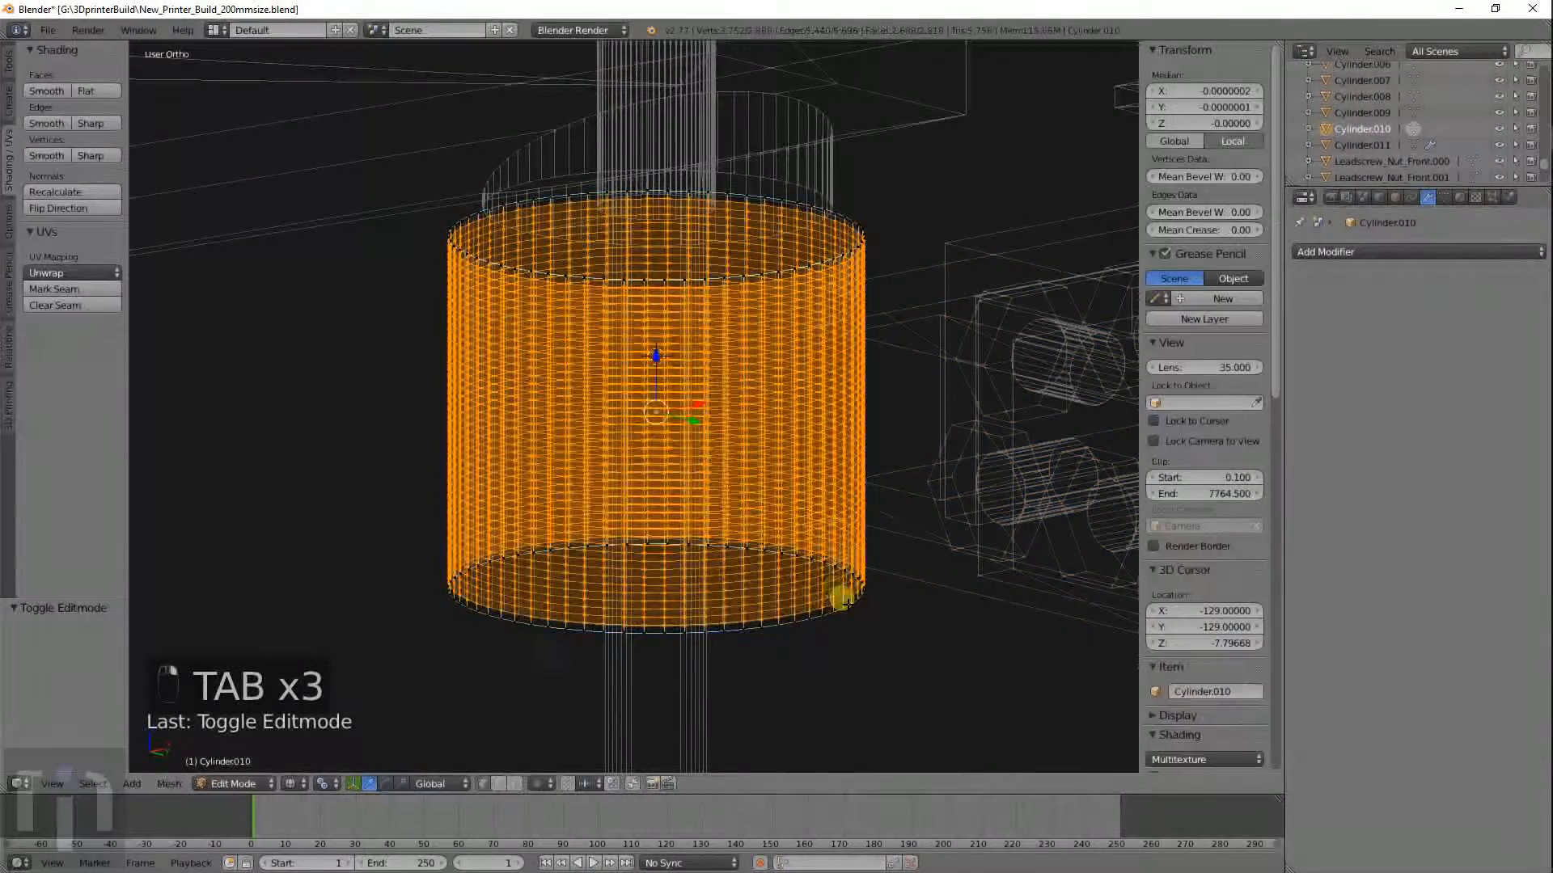
right_click(832, 570)
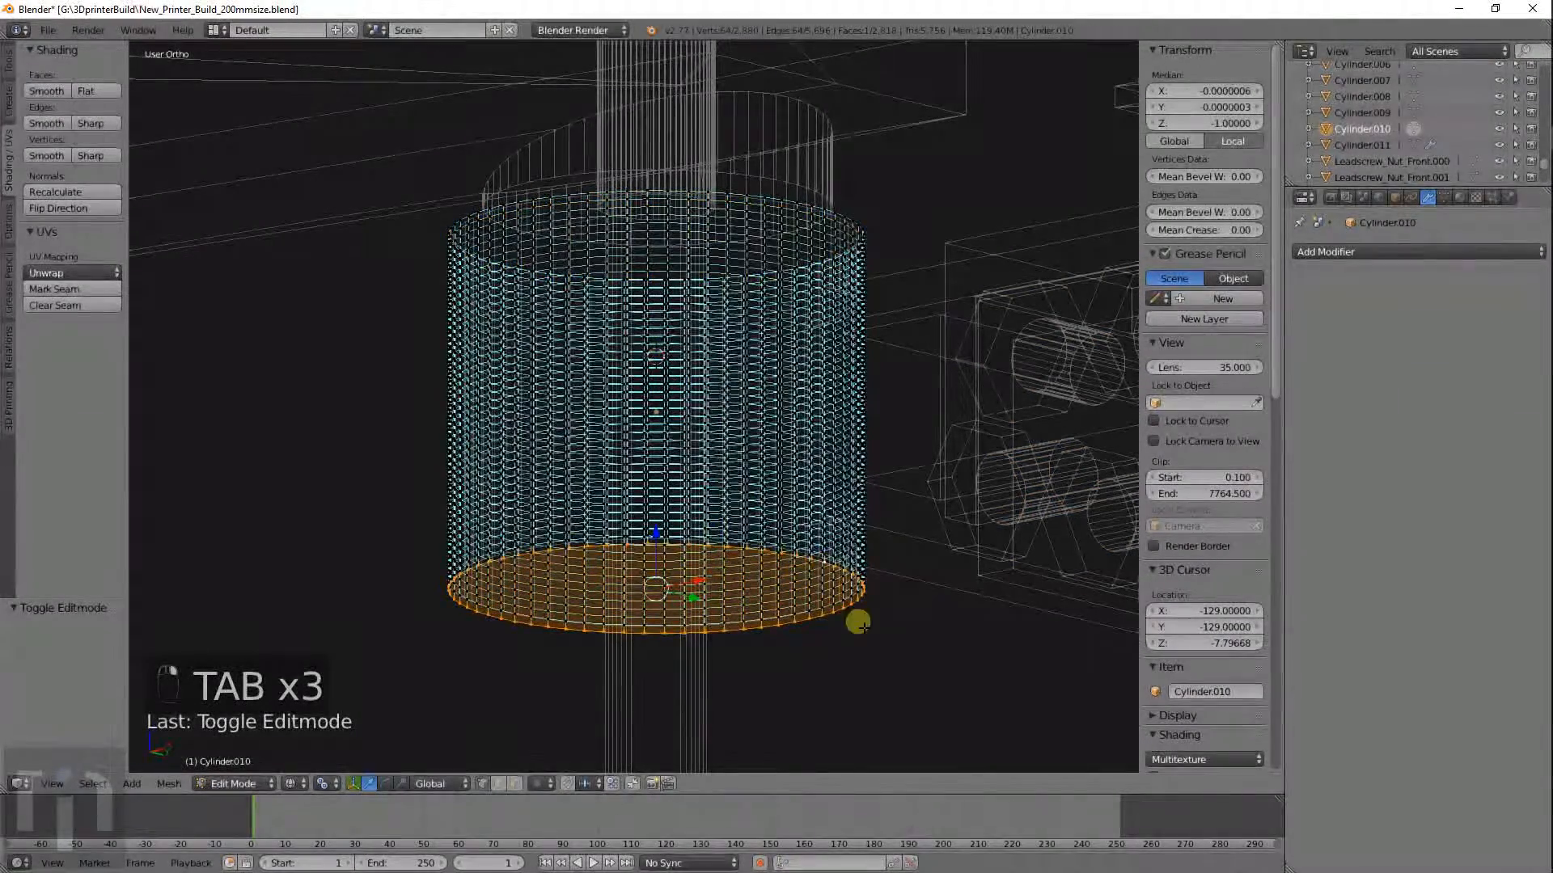
key("e")
key("s")
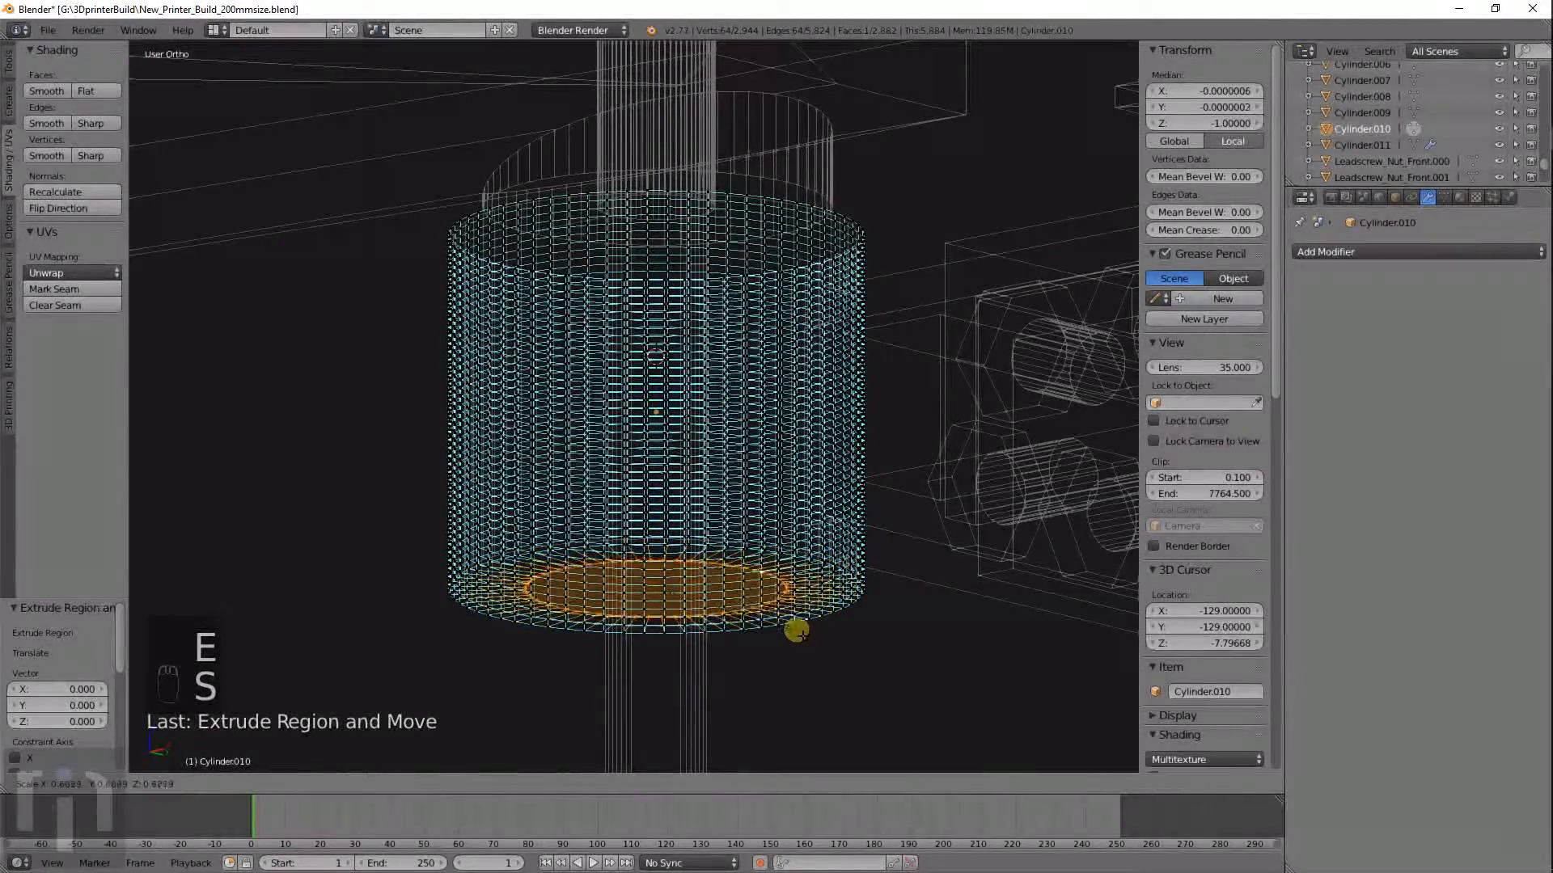
left_click(673, 575)
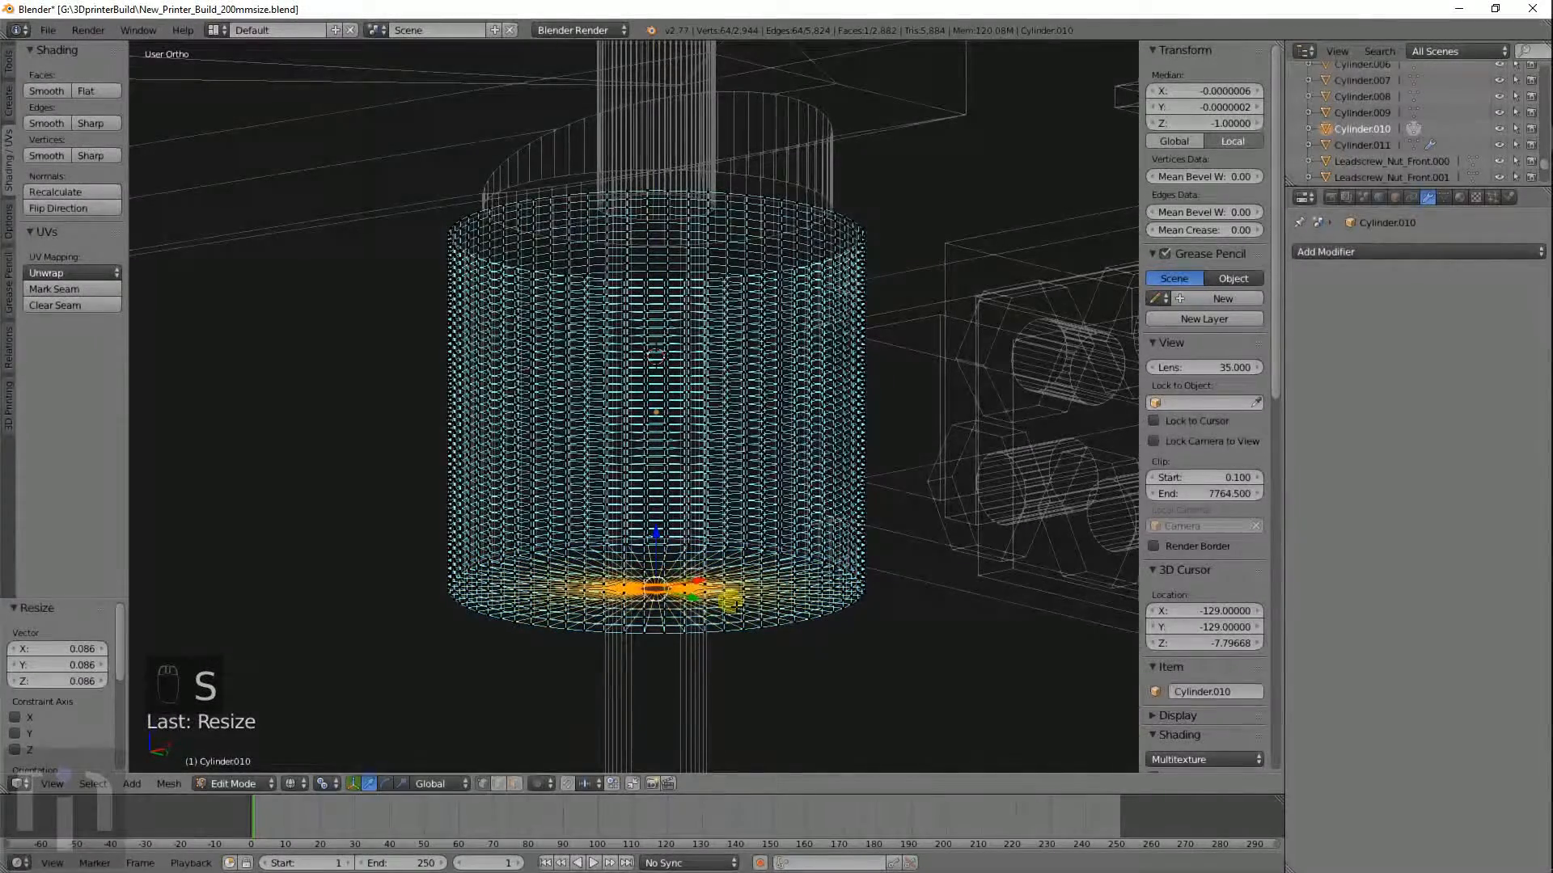
Add 19 concentric loop cuts across the lower end cap of Cylinder.010, without sliding them.
middle_click_drag(730, 599, 734, 454)
key("ctrl+r")
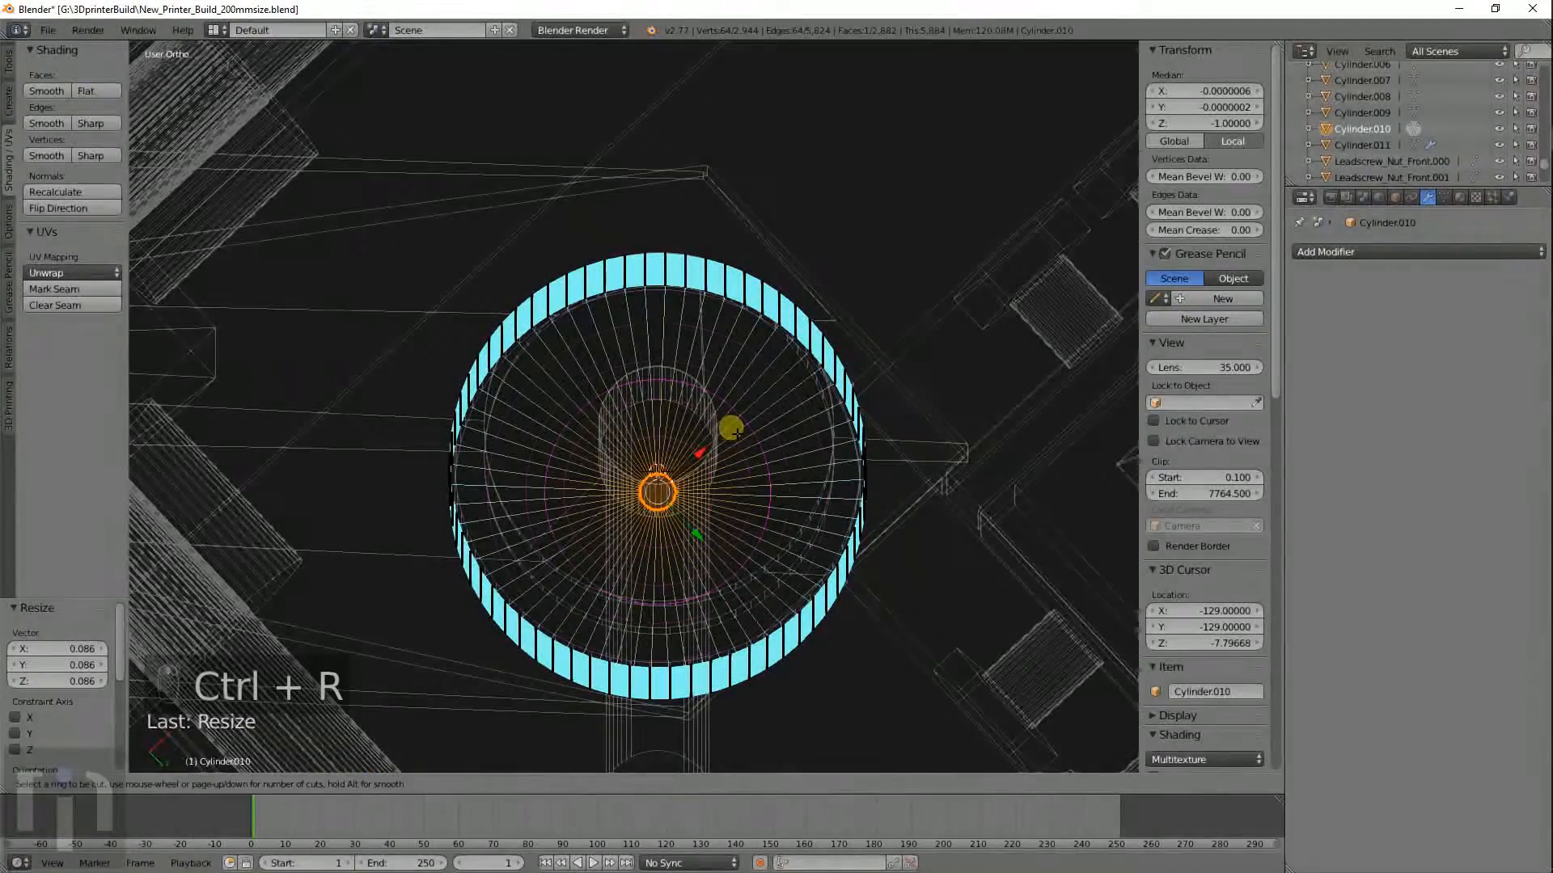
scroll(734, 431, "up", 18)
left_click(732, 429)
right_click(823, 380)
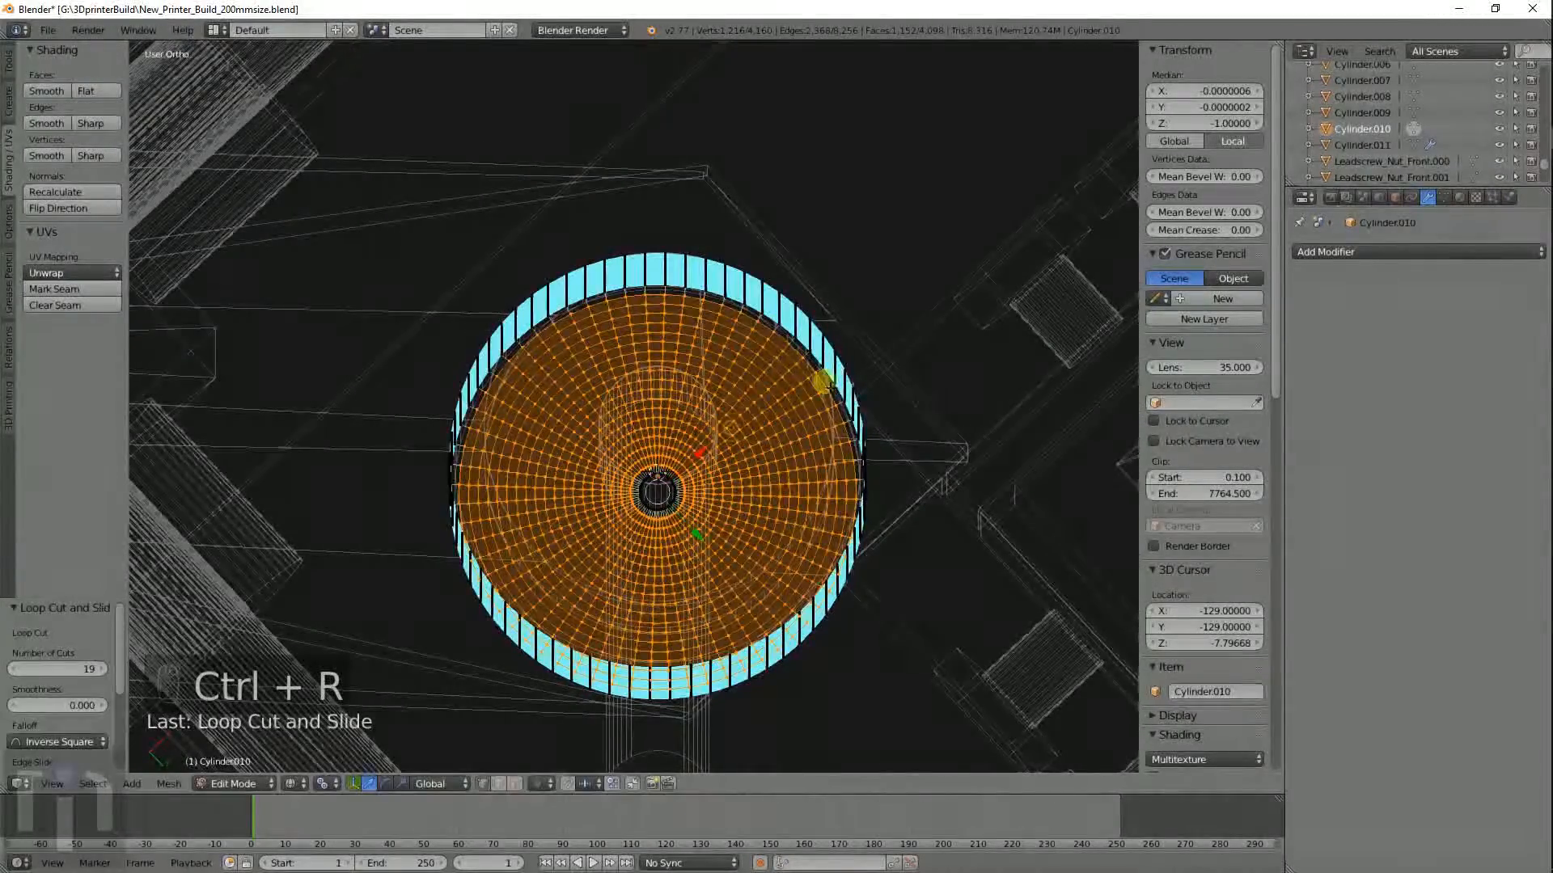
middle_click_drag(823, 381, 811, 652)
key("Tab")
Inset the upper end face of Cylinder.010 twice by extruding in place, scaling first to about 0.129, then by 0.7.
middle_click_drag(719, 432, 702, 410)
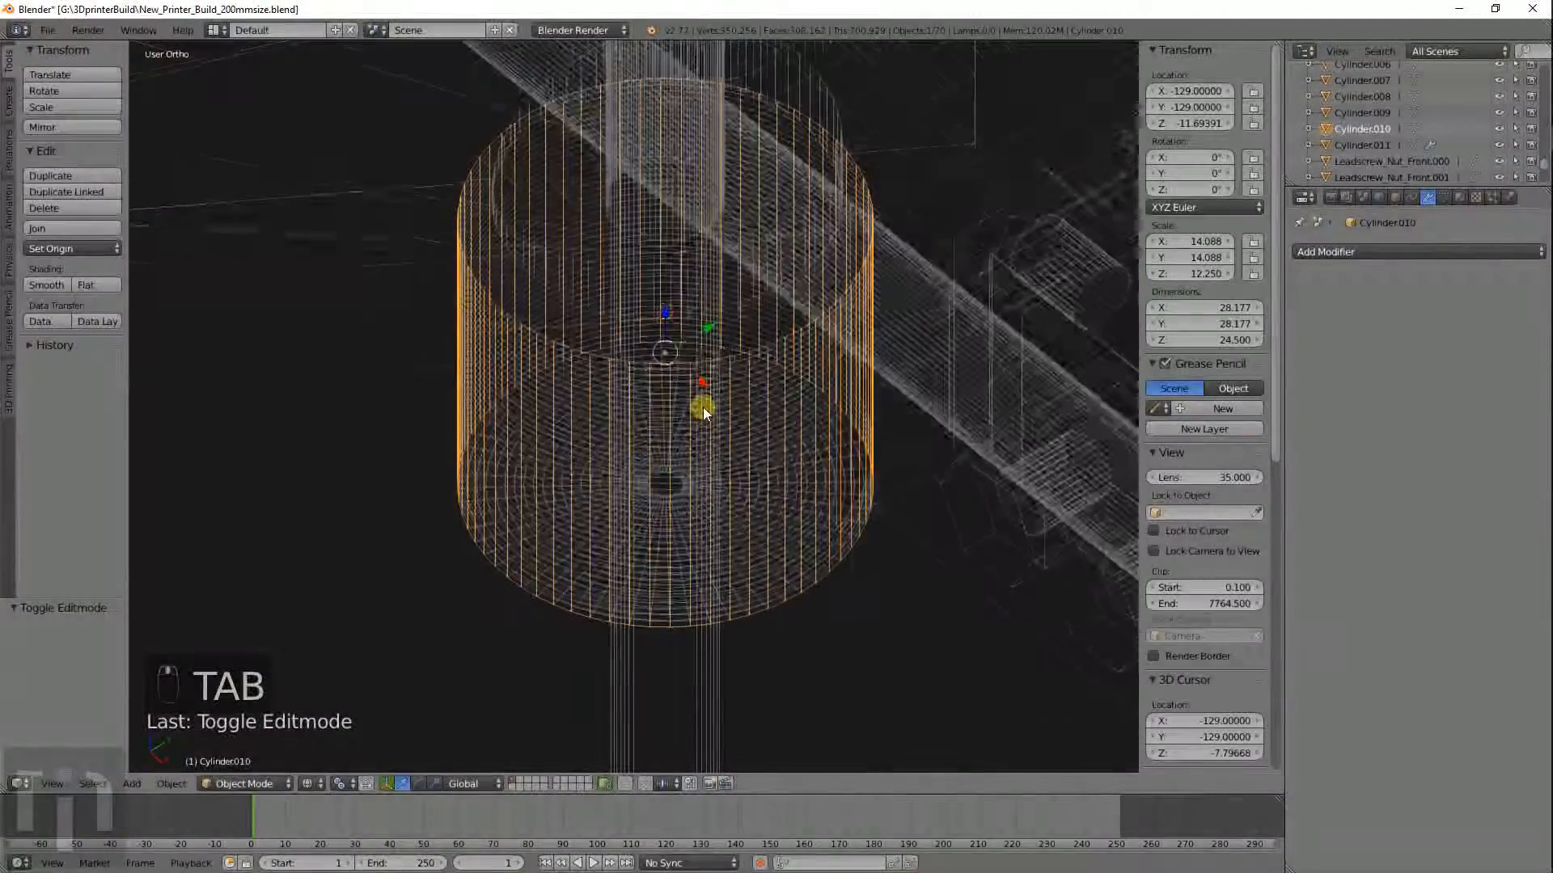
key("Tab")
right_click(709, 353)
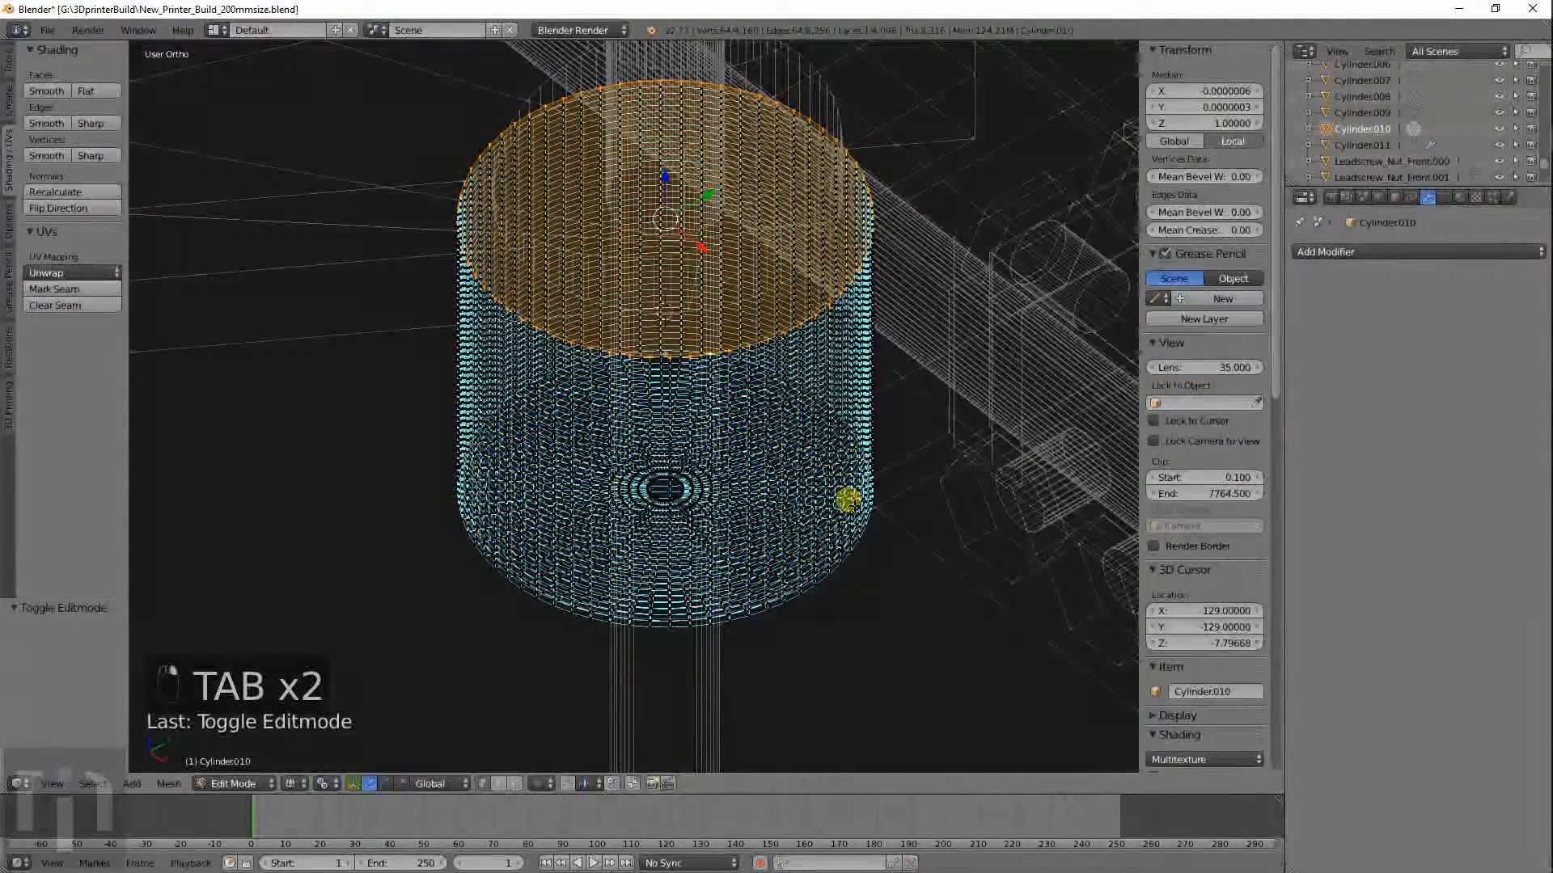
key("e")
key("s")
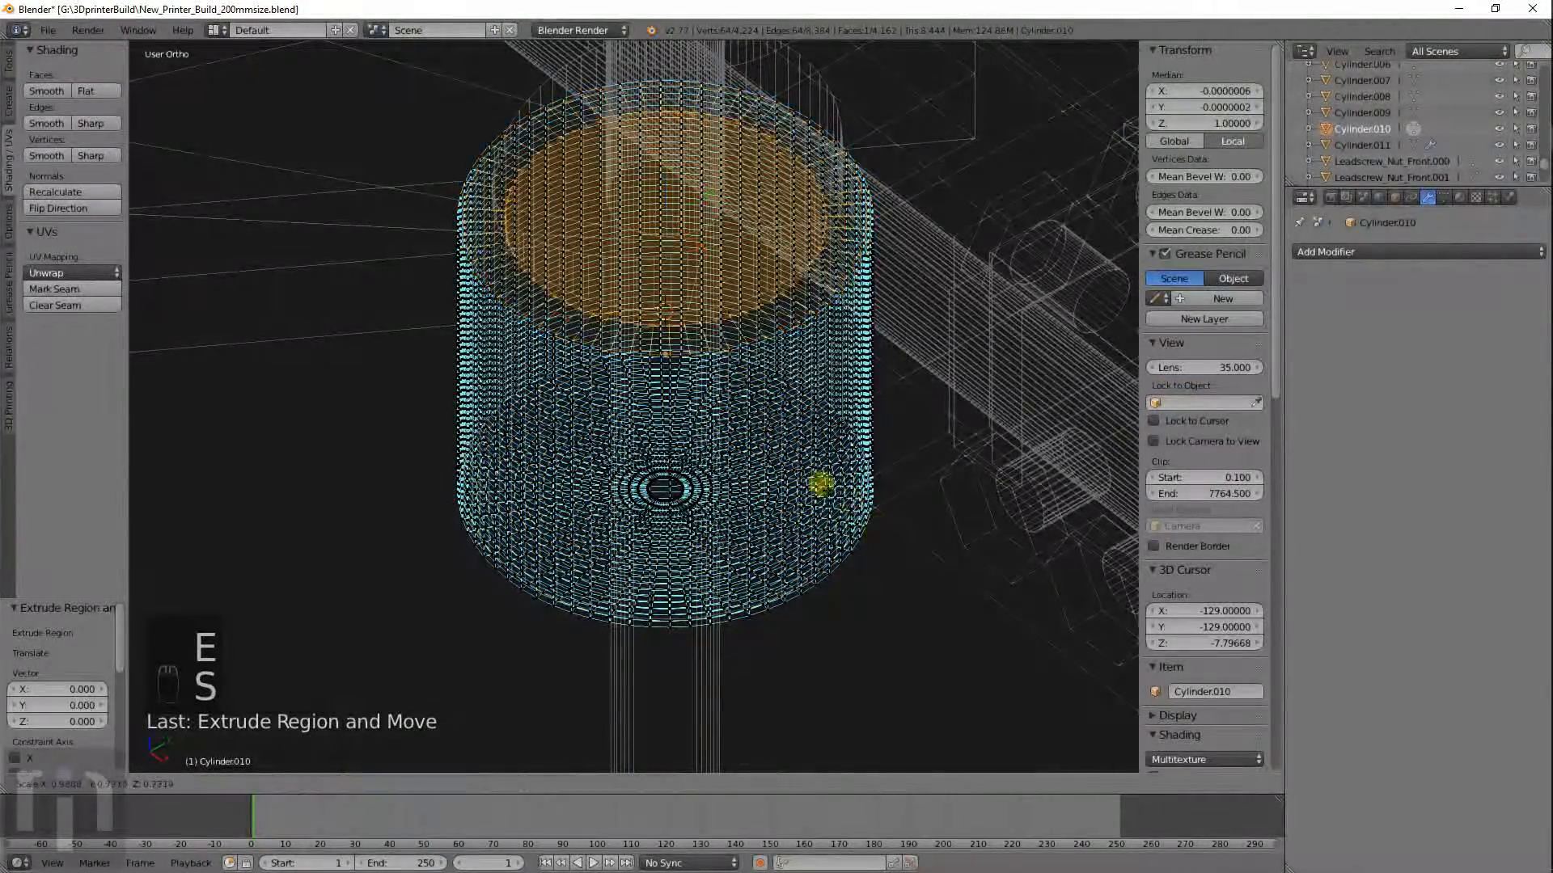
left_click(672, 268)
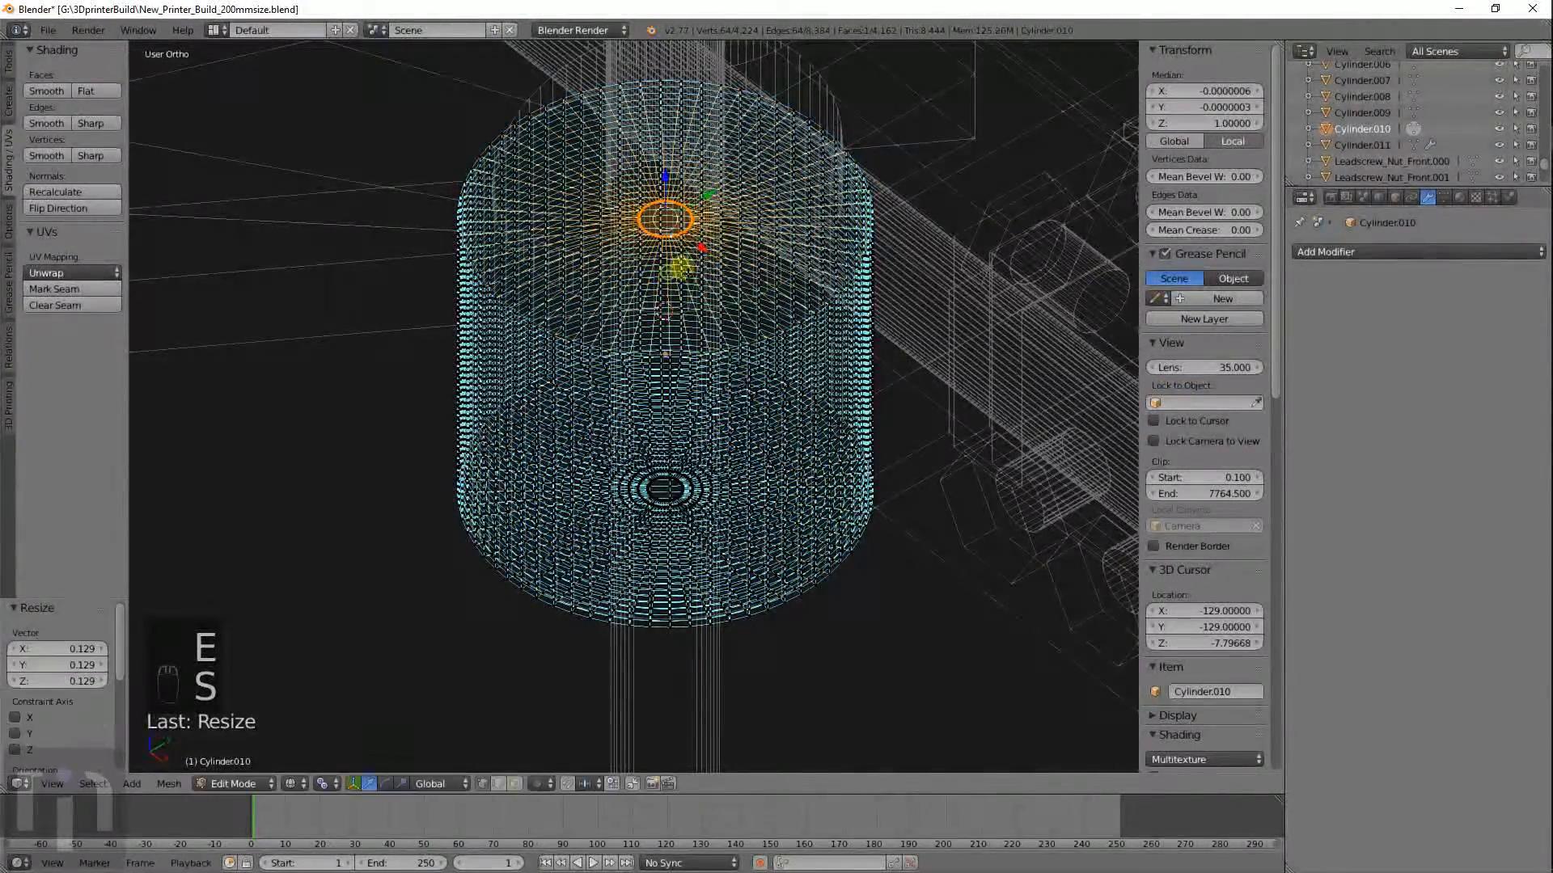
key("e")
right_click(730, 258)
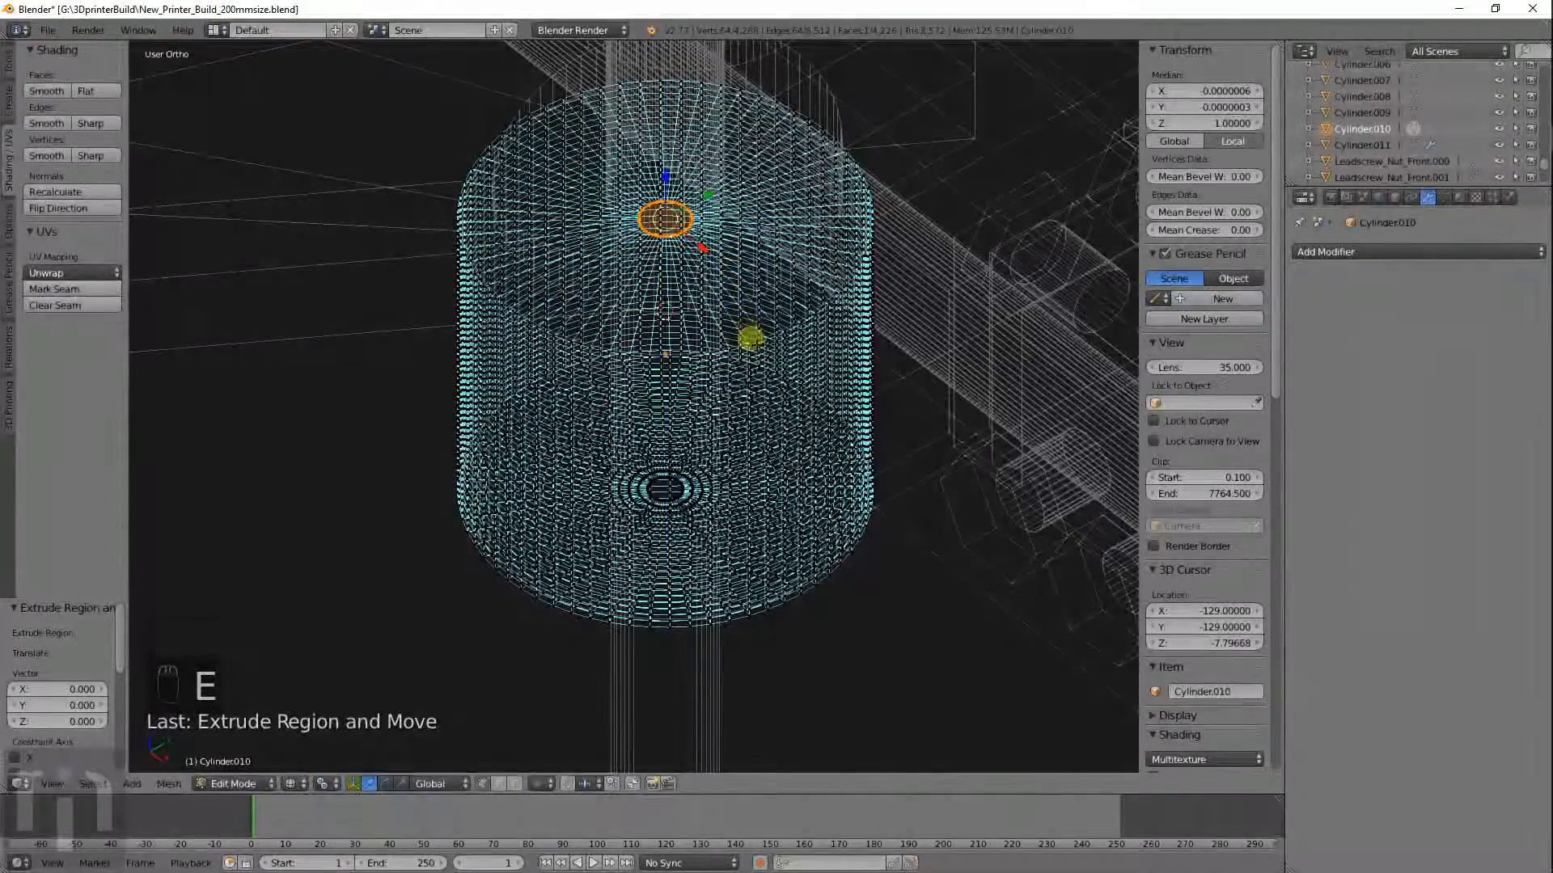
key("s")
left_click(723, 305)
Add 15 concentric loop cuts across the upper end cap of Cylinder.010, without sliding them.
key("ctrl+r")
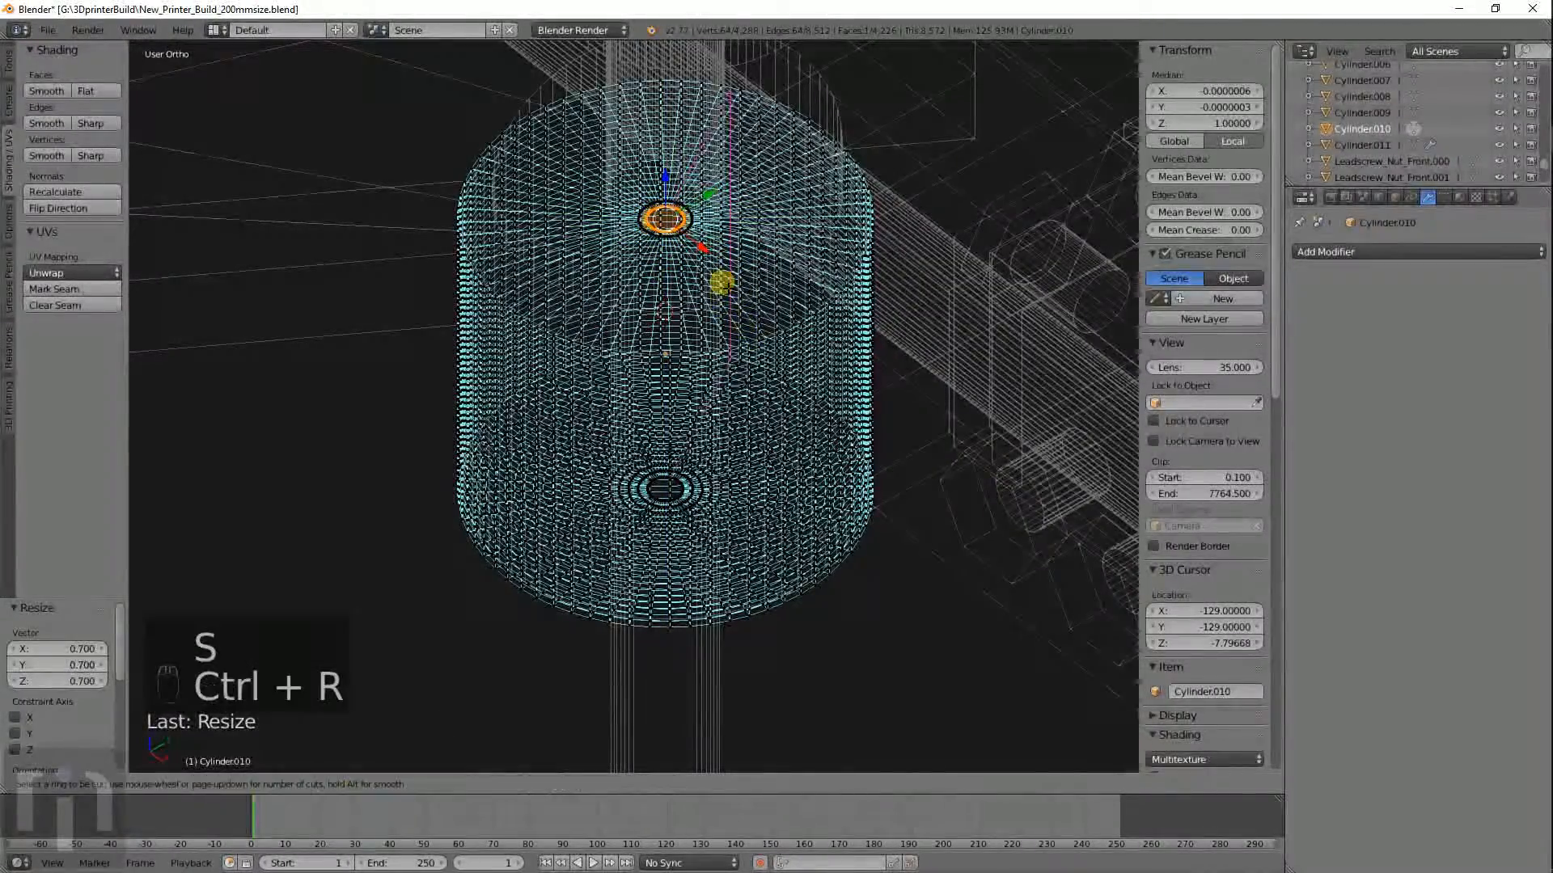
scroll(616, 281, "up", 5)
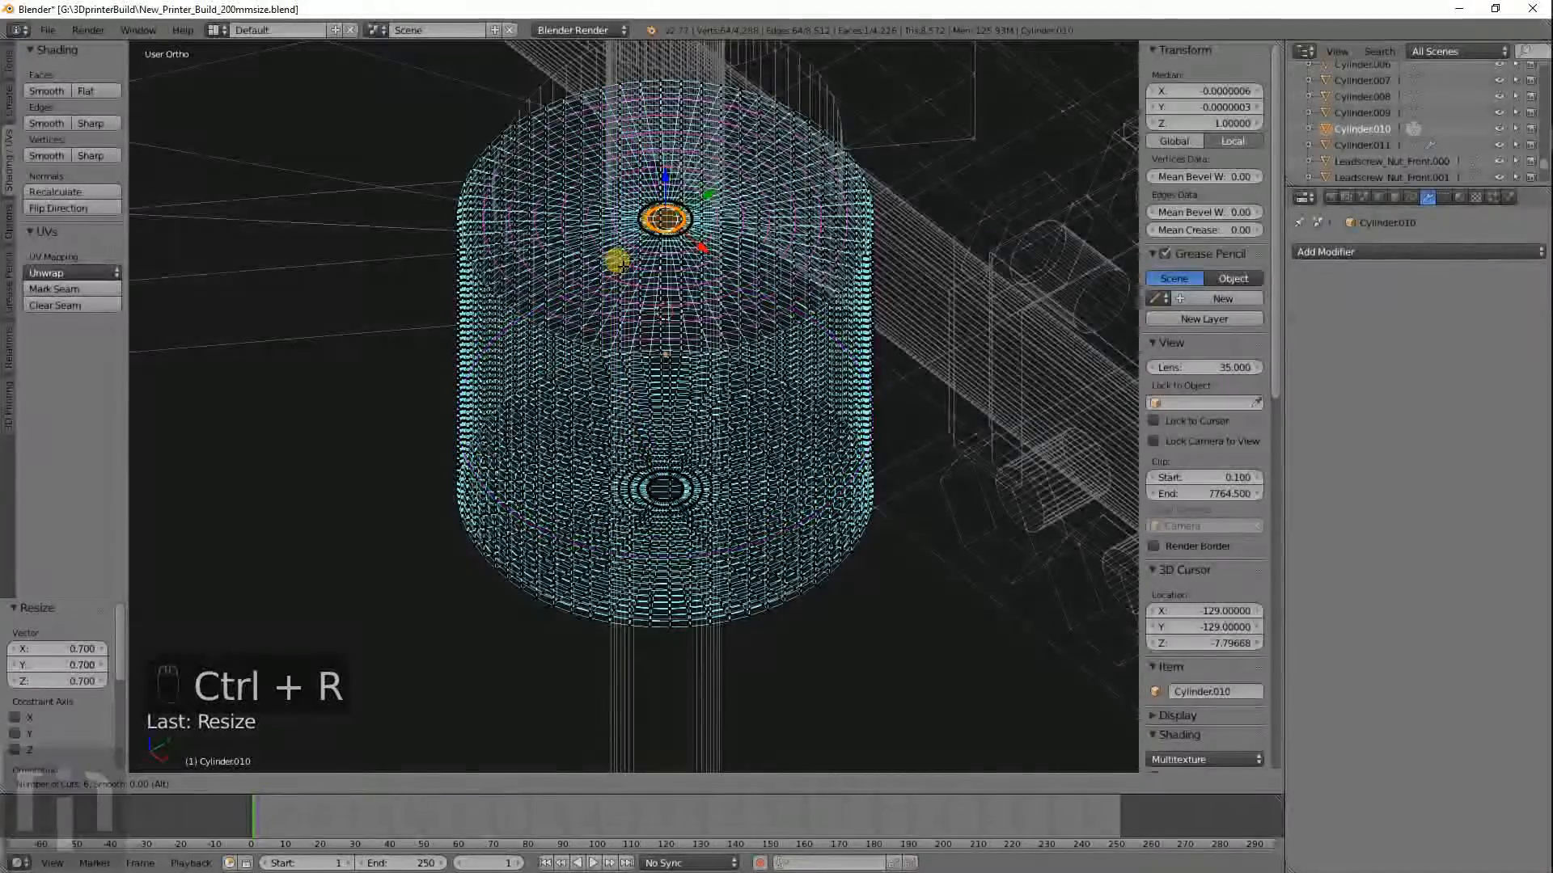
scroll(616, 266, "up", 9)
left_click(610, 264)
right_click(610, 264)
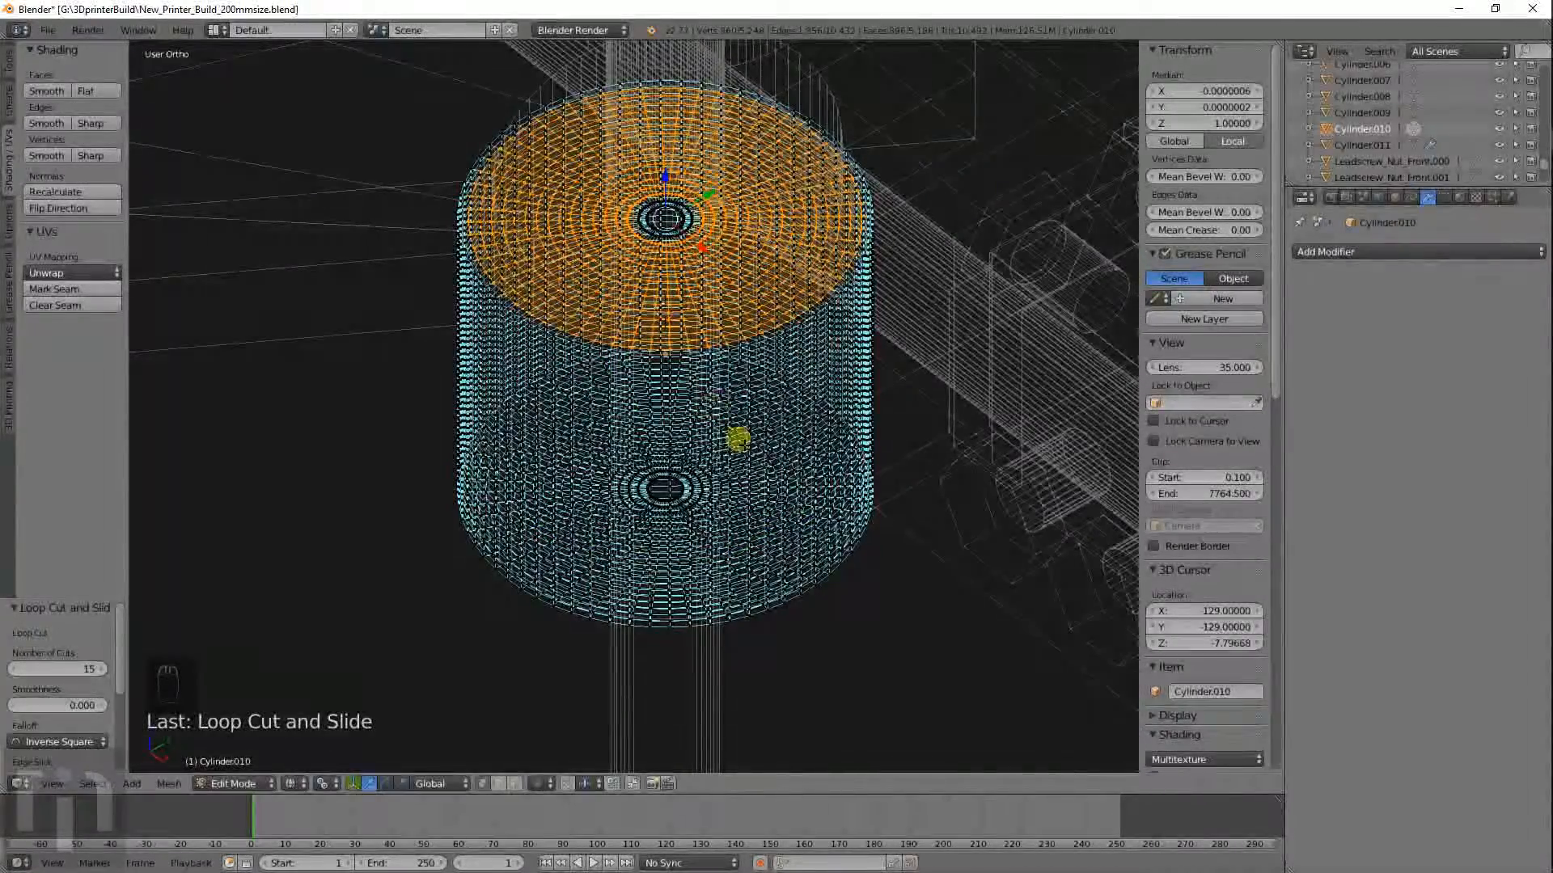
Return to Object Mode and apply the Union Boolean modifier on the bearing holder, Cylinder.011.
key("Tab")
right_click(803, 419)
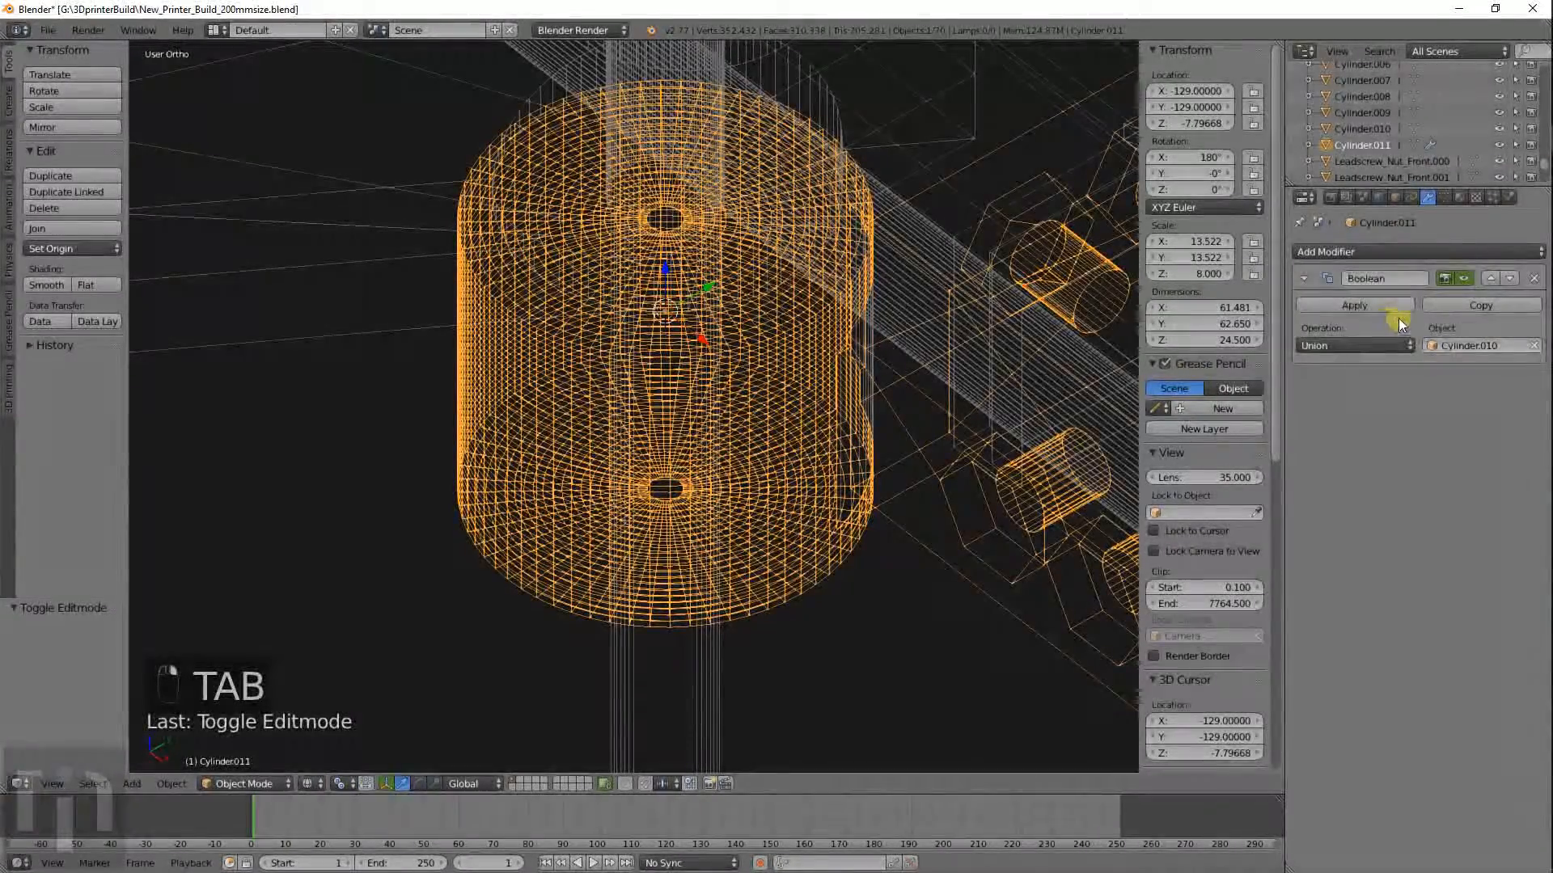
left_click(1355, 305)
Delete the leftover collar cylinder, Cylinder.010, and select the bearing holder, Cylinder.011.
right_click(835, 360)
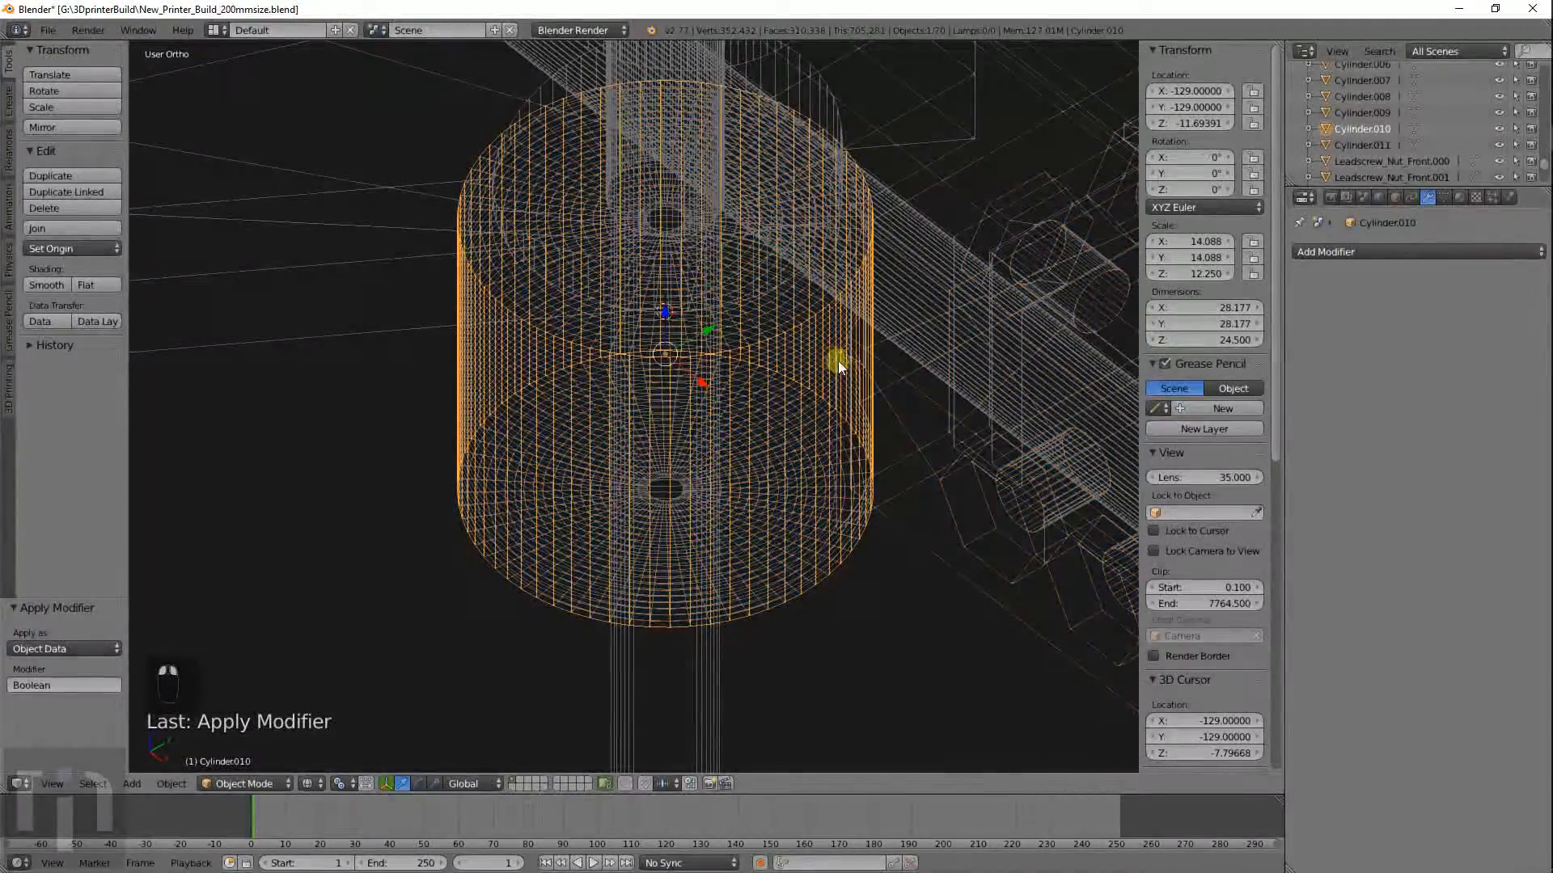
key("x")
left_click(851, 383)
right_click(833, 396)
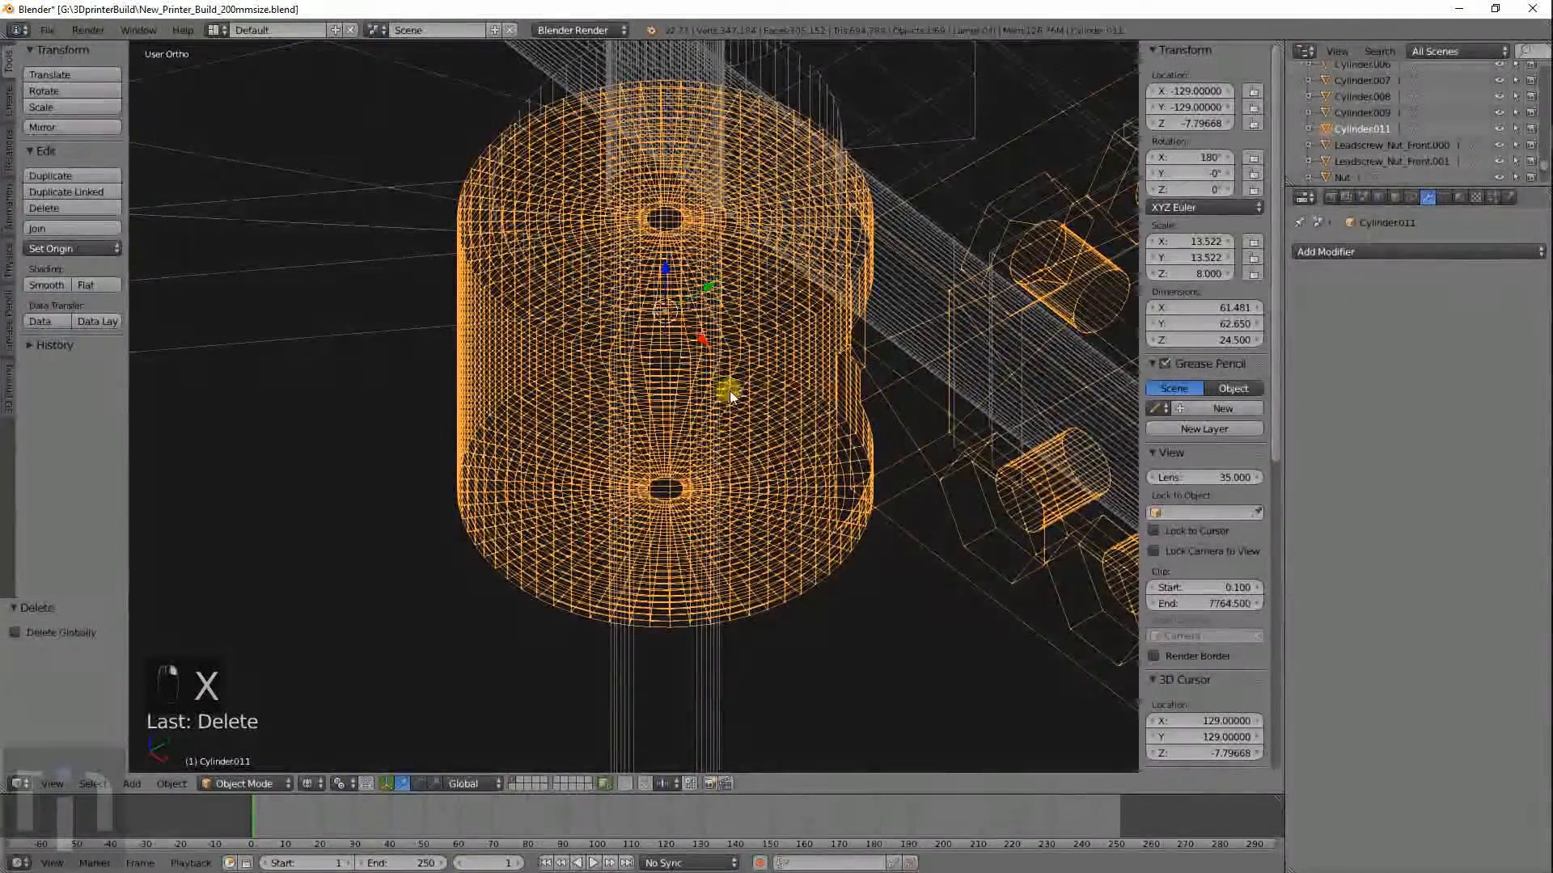
Add a cylinder at the collar's centre and set its dimensions to 16 in X, 16 in Y and 30 in Z.
key("shift+a")
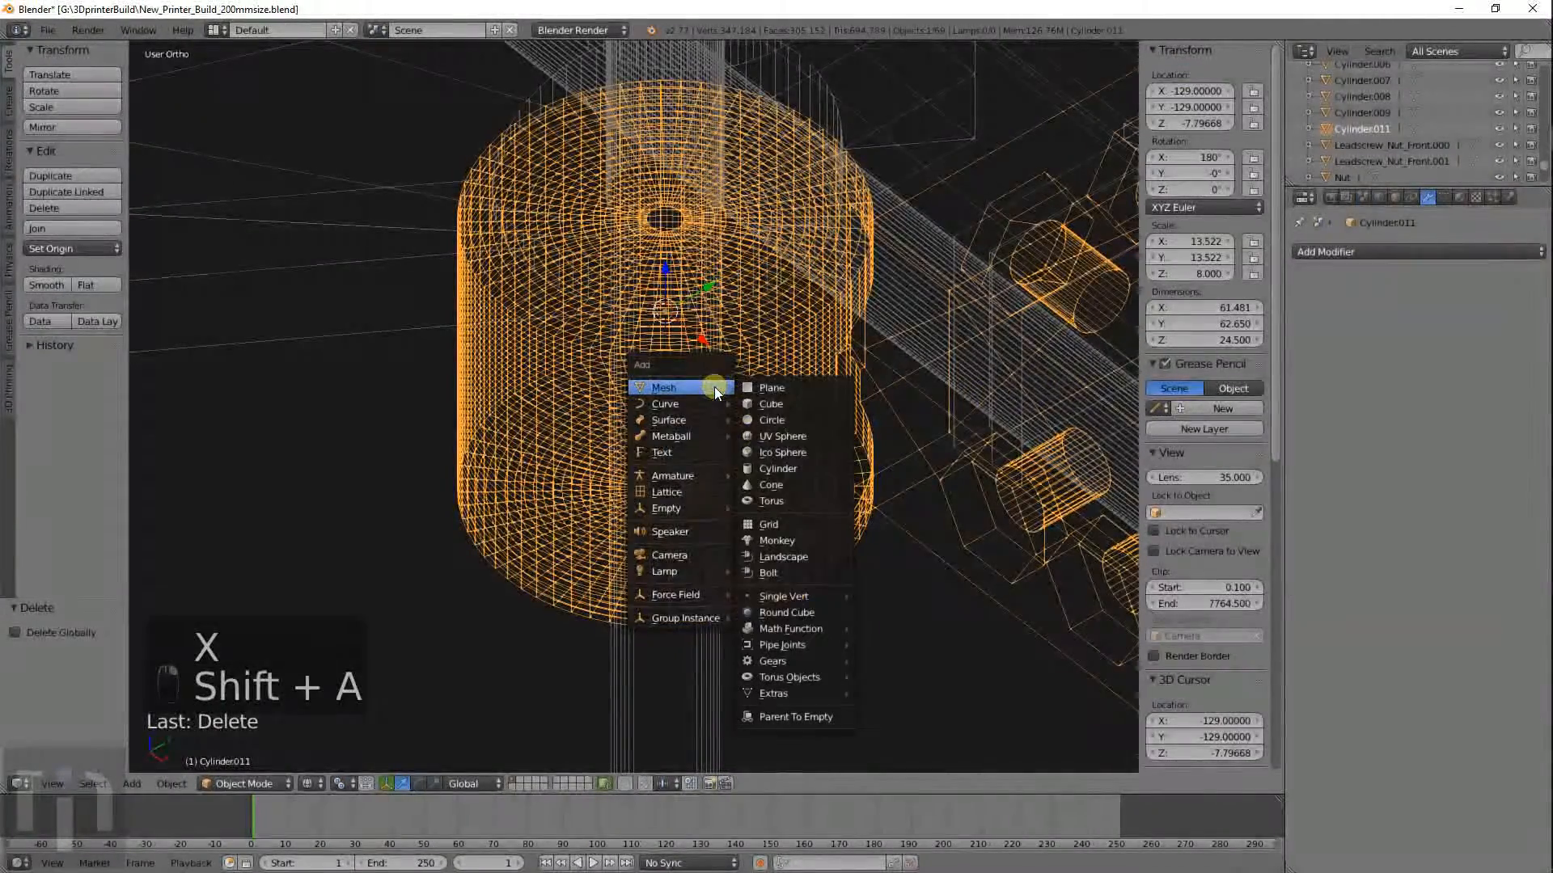
left_click(775, 468)
left_click(1216, 306)
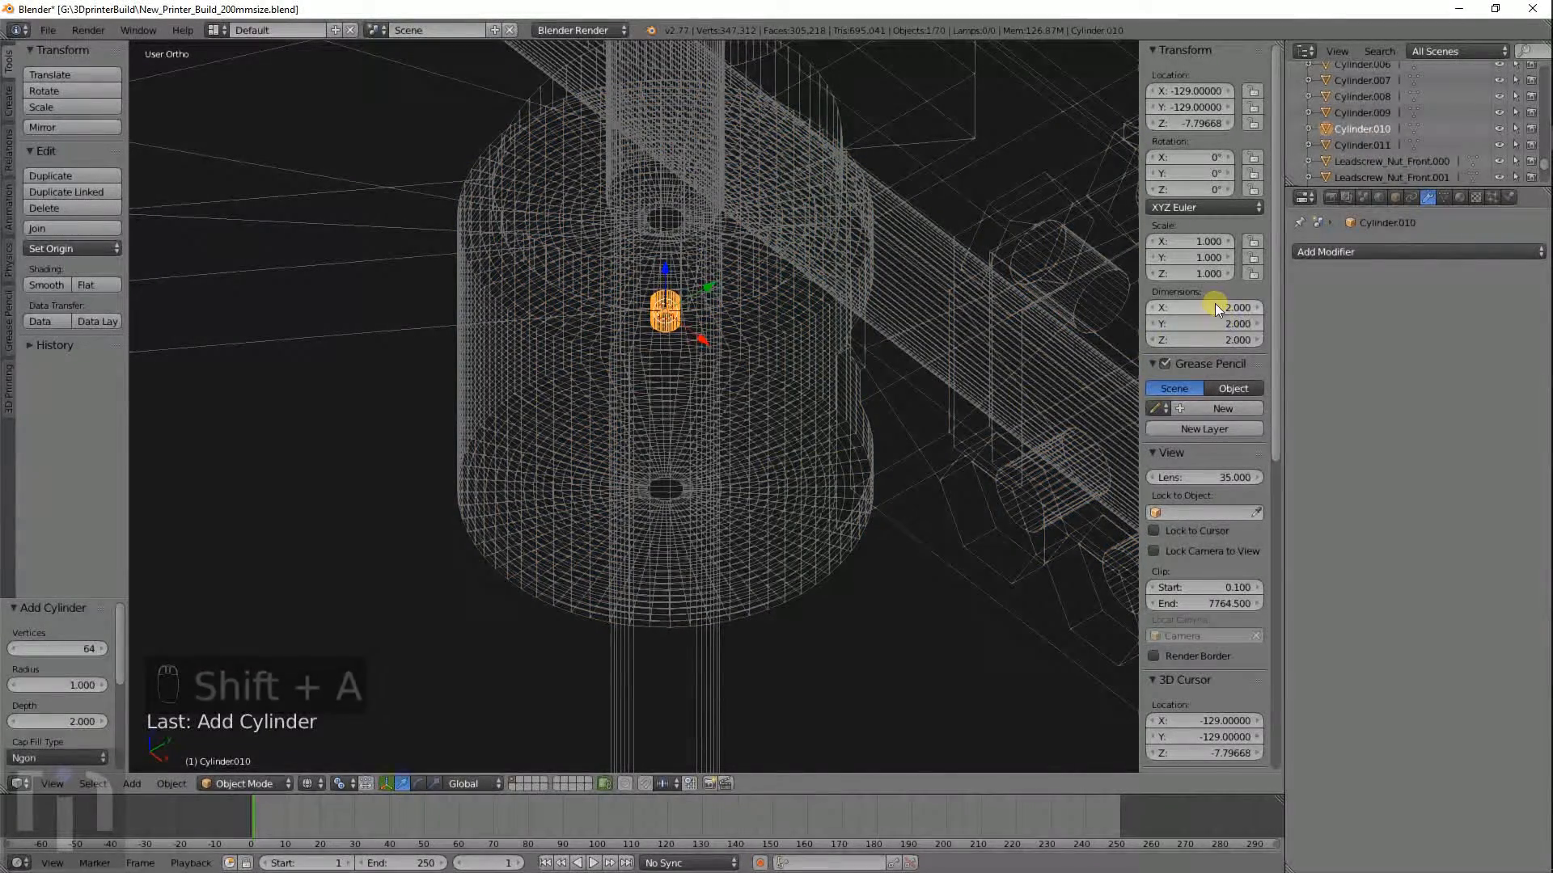
type("16")
key("Tab")
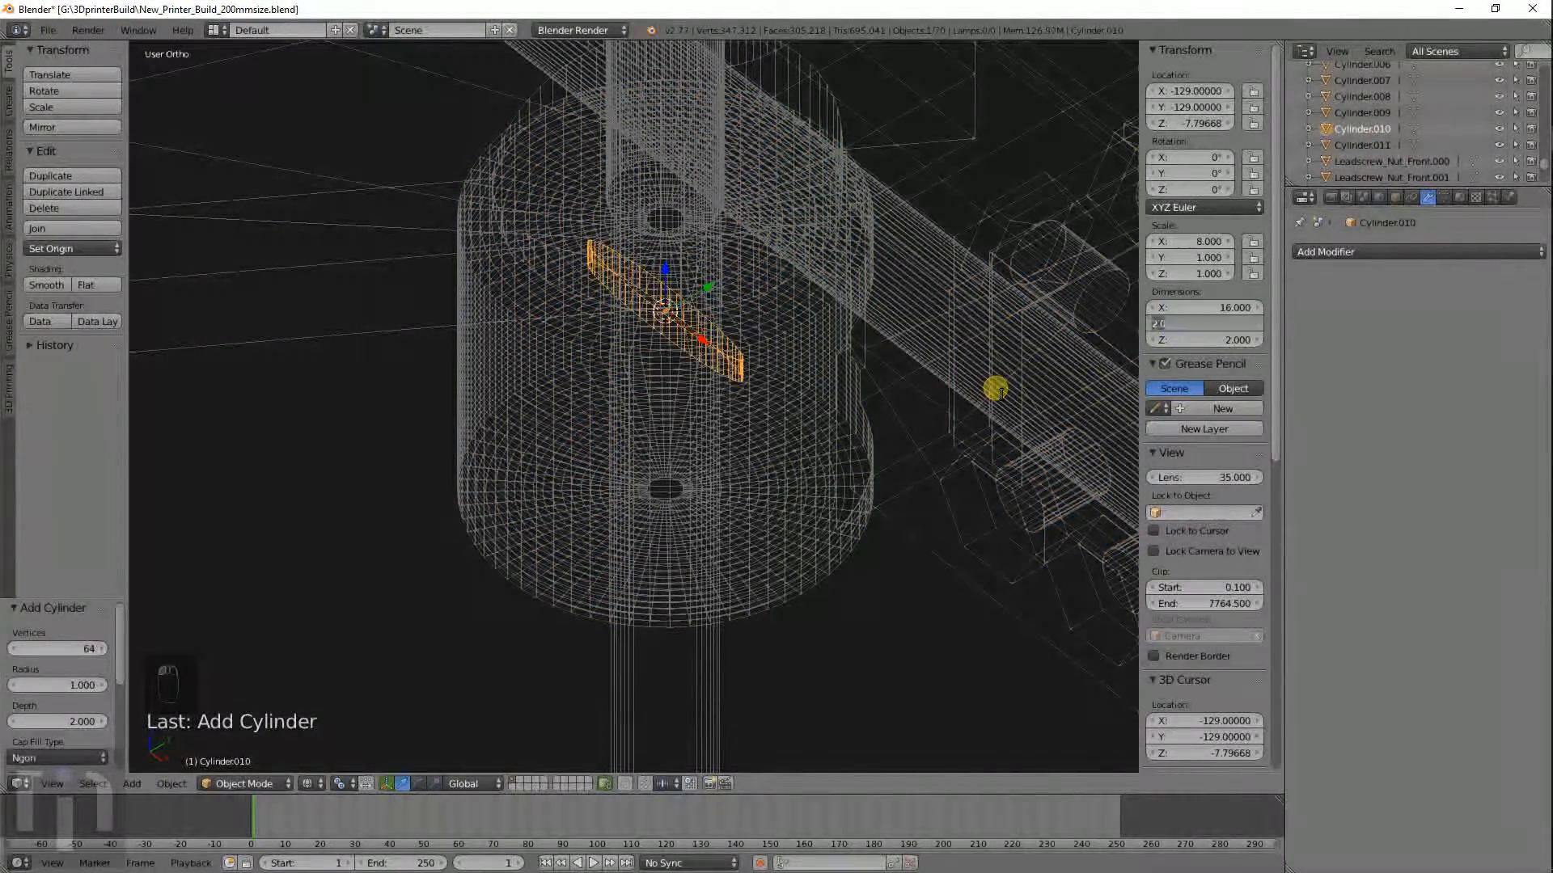
type("16")
key("Tab")
type("30")
key("Return")
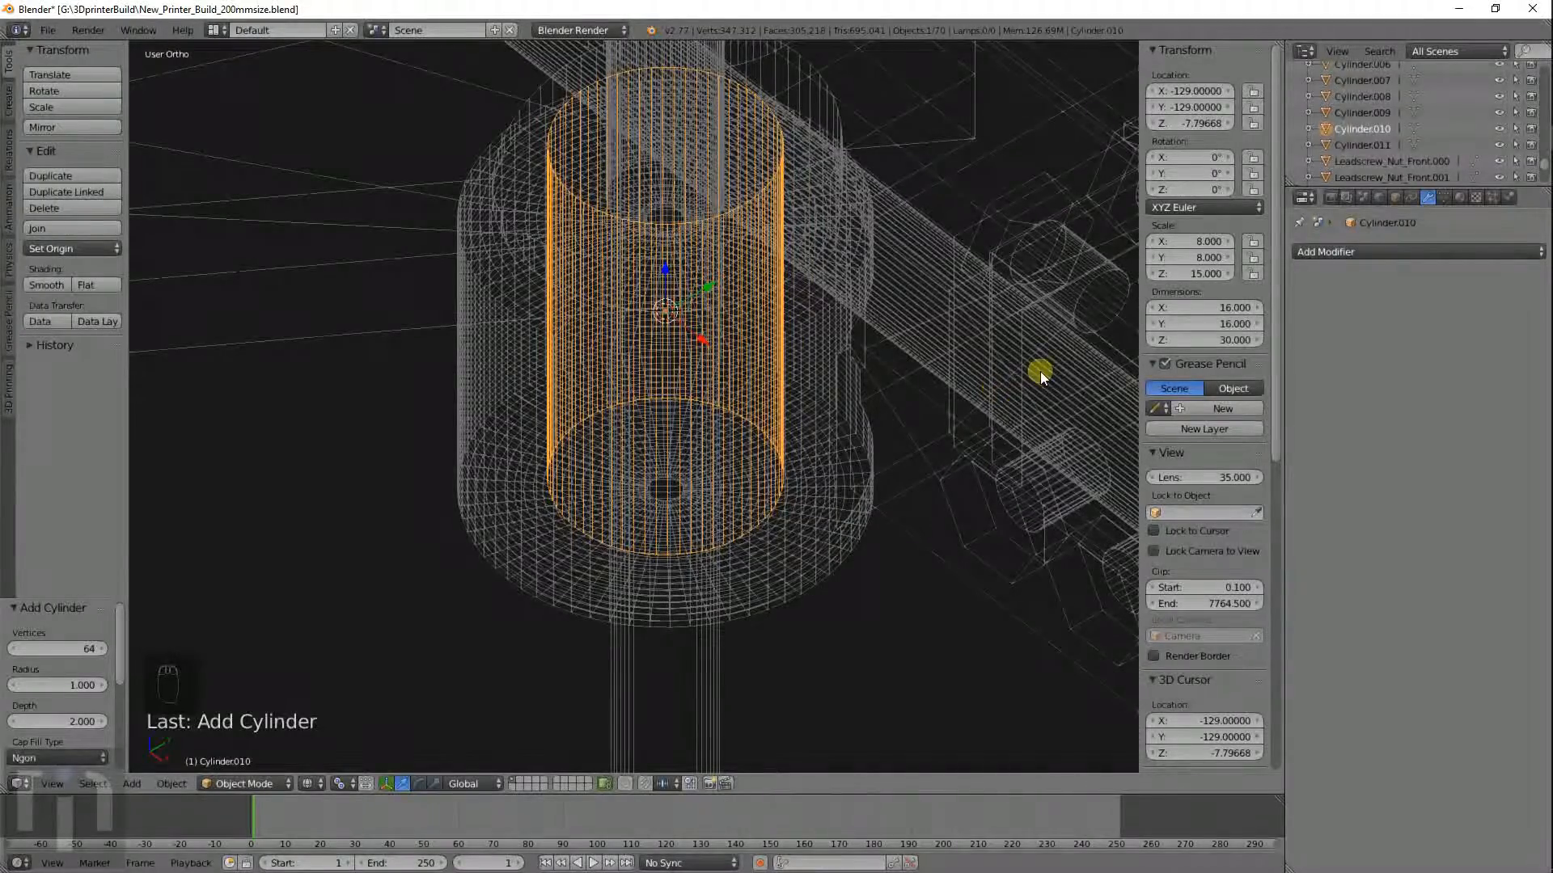
Move the 16 mm cylinder down along Z by about 3.833 so it passes through both ends of the collar.
key("KP_1")
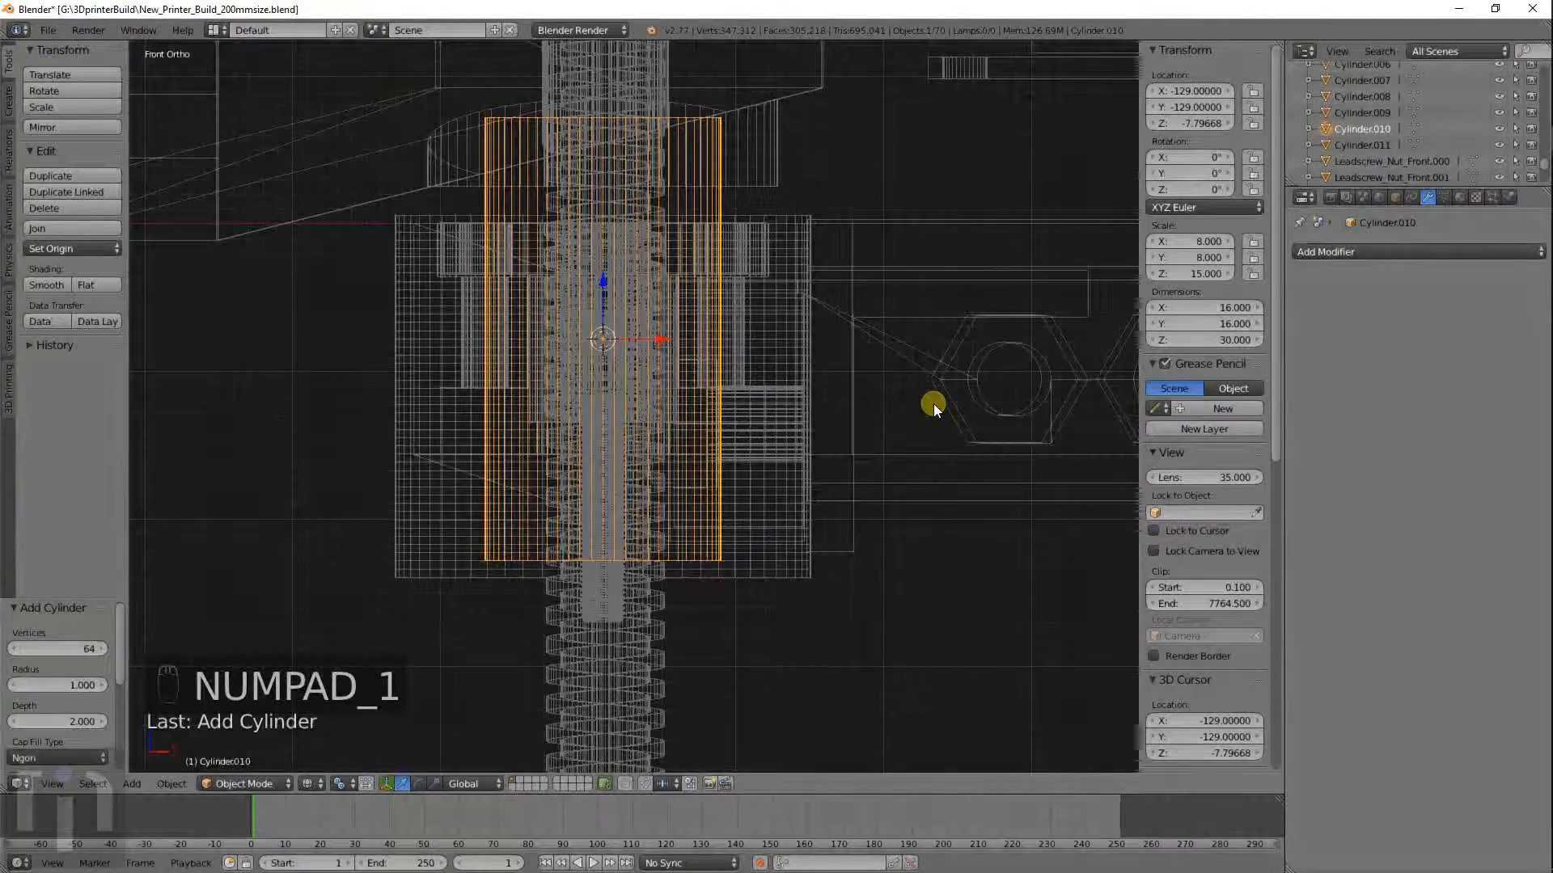
key("g")
middle_click_drag(846, 375, 777, 466)
left_click(846, 433)
Cut the bore through the bearing holder, Cylinder.011, by adding and applying a Difference Boolean modifier that uses Cylinder.010.
right_click(783, 461)
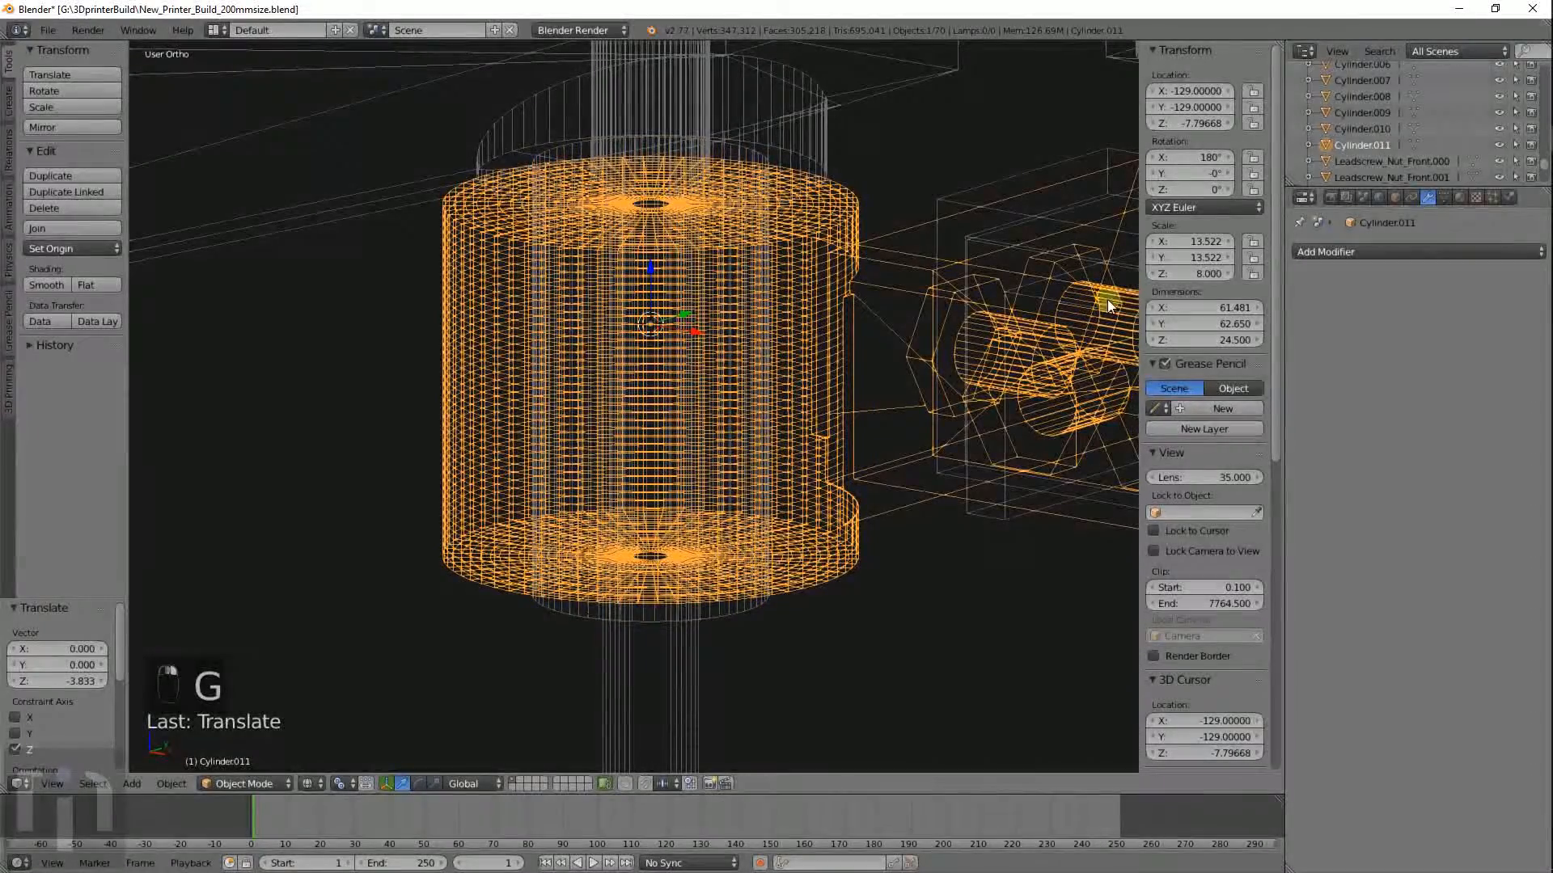
left_click(1332, 251)
left_click(1237, 324)
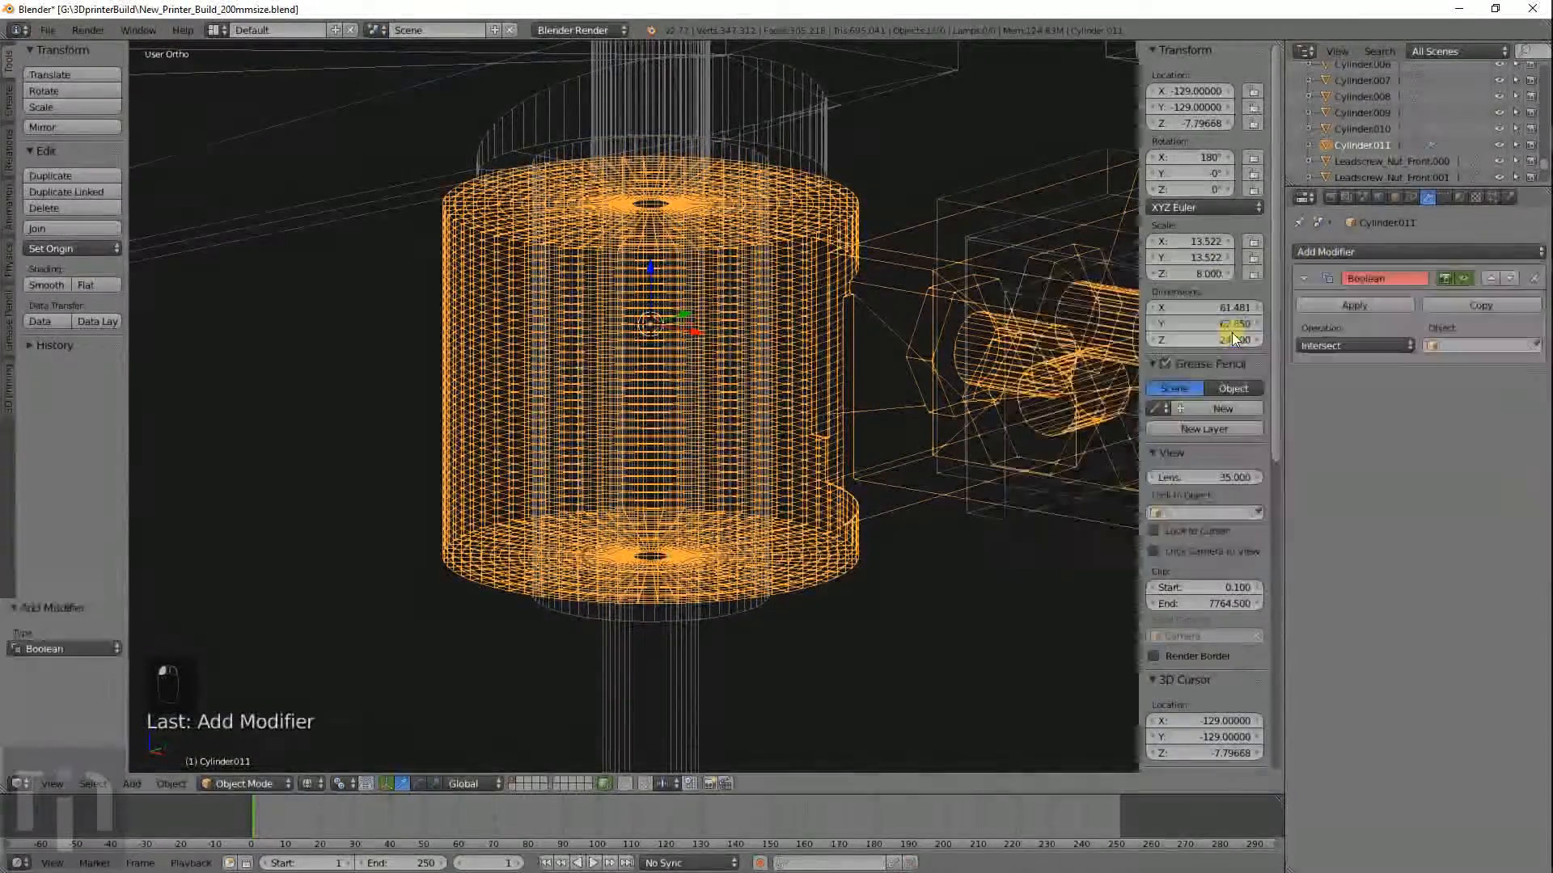
left_click(1360, 344)
left_click(1360, 289)
left_click(1455, 346)
scroll(1428, 486, "down", 15)
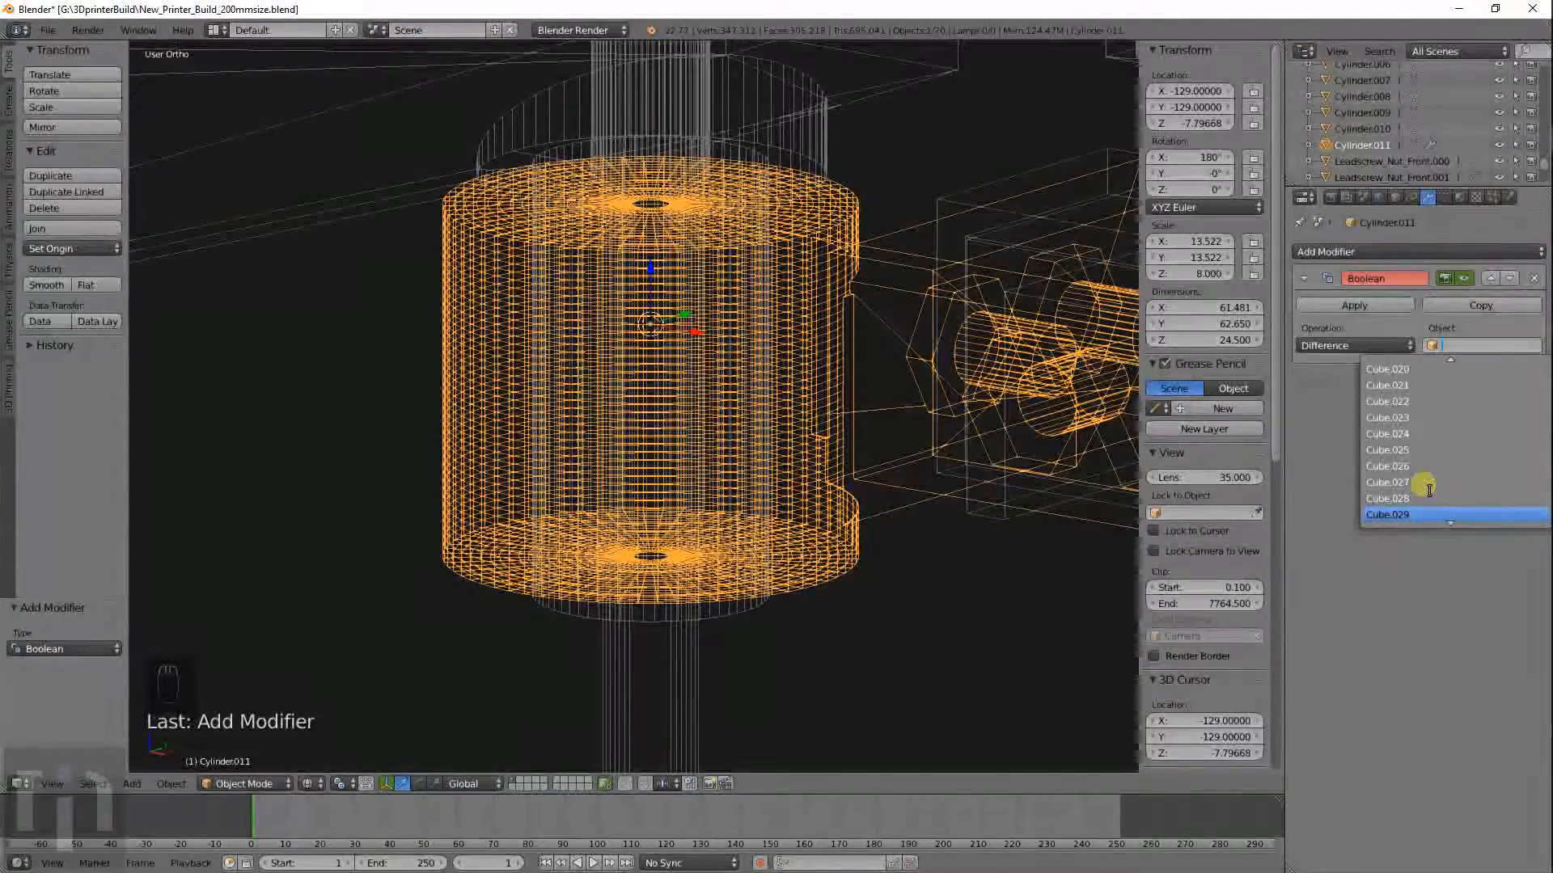
scroll(1428, 485, "down", 3)
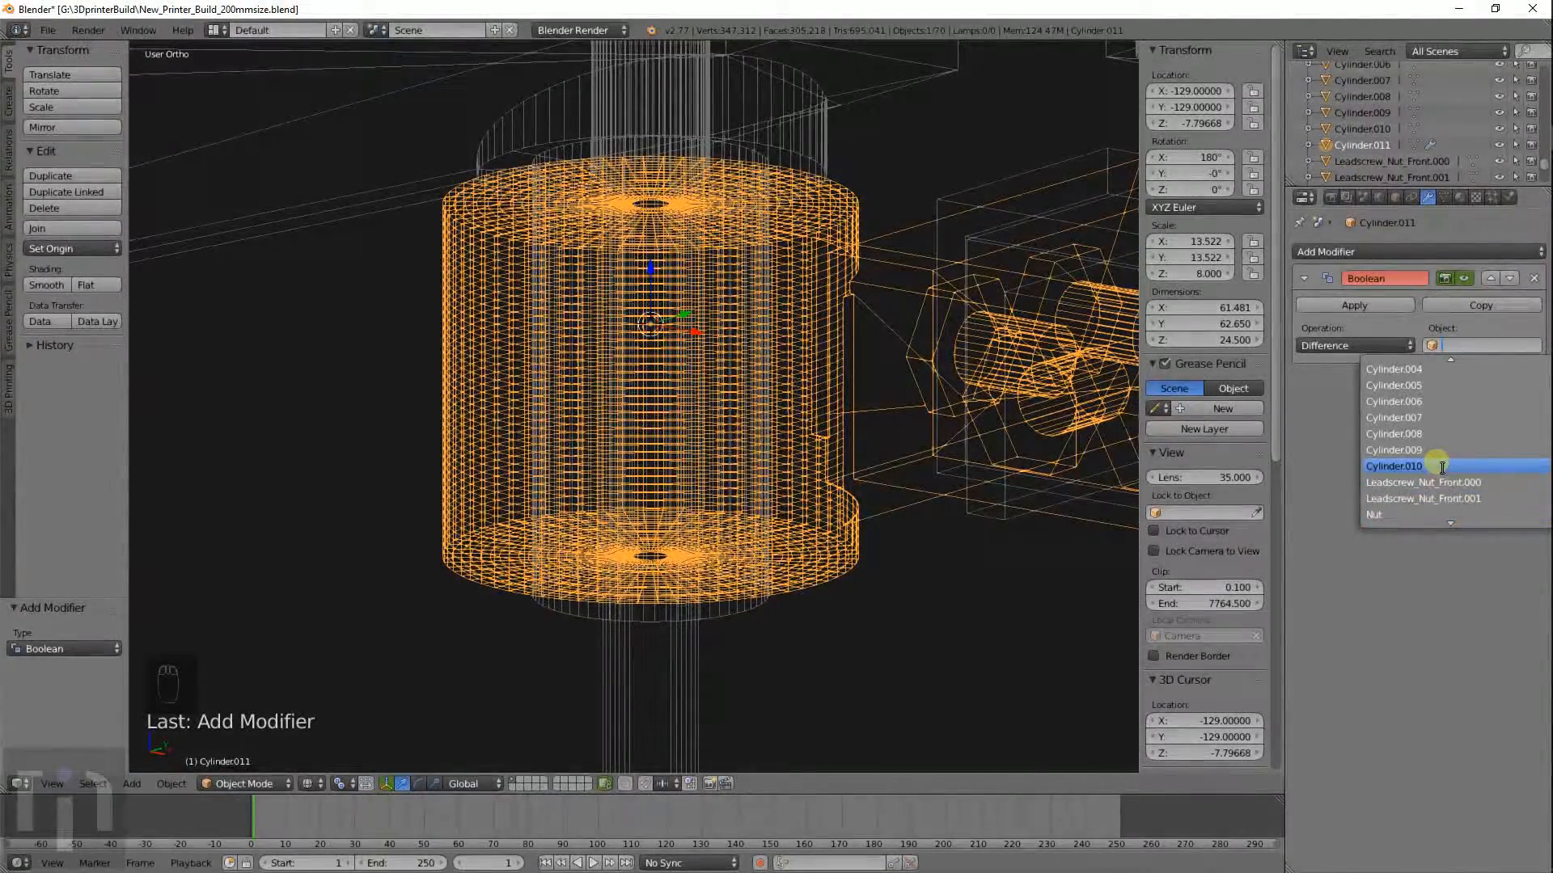
left_click(1436, 463)
middle_click_drag(915, 473, 990, 478)
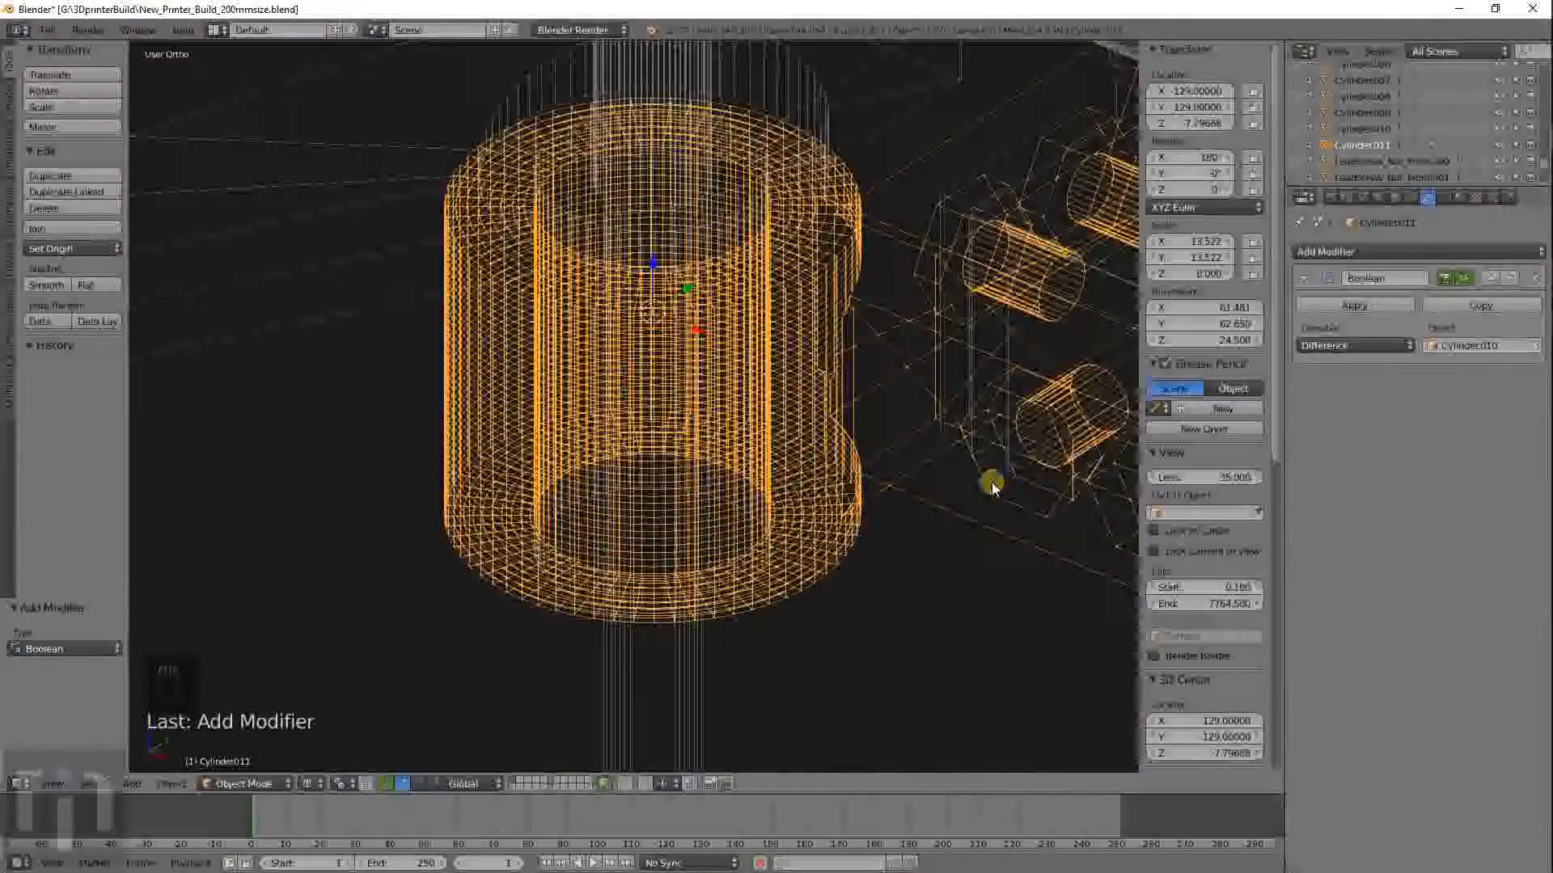
left_click(1360, 305)
Return to solid shading and delete the leftover 16 mm cutting cylinder, Cylinder.010, from the bore.
key("z")
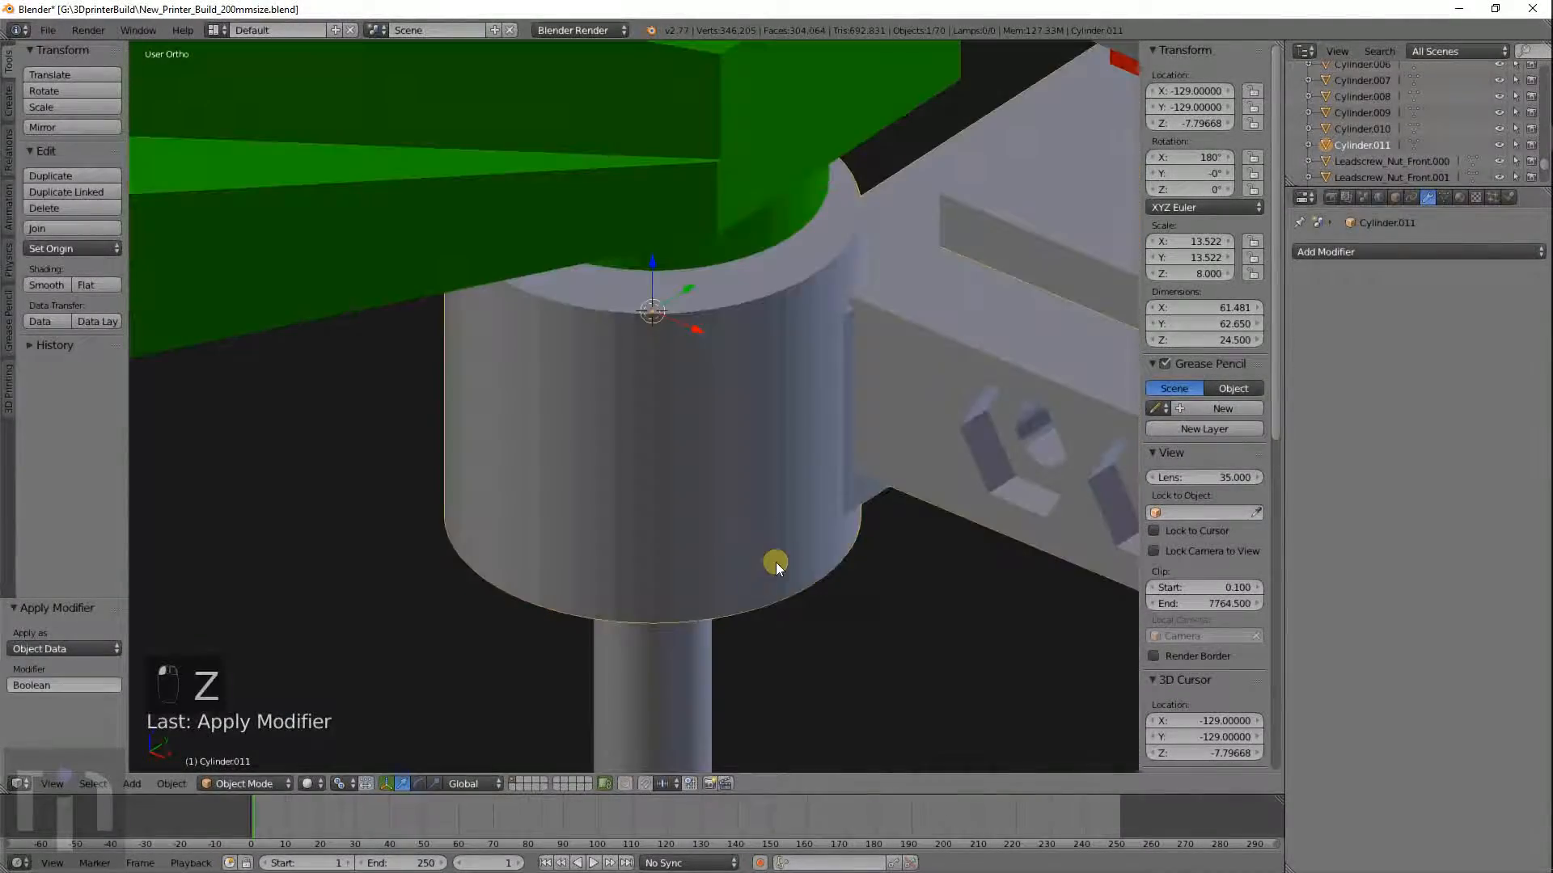
middle_click_drag(737, 499, 724, 433)
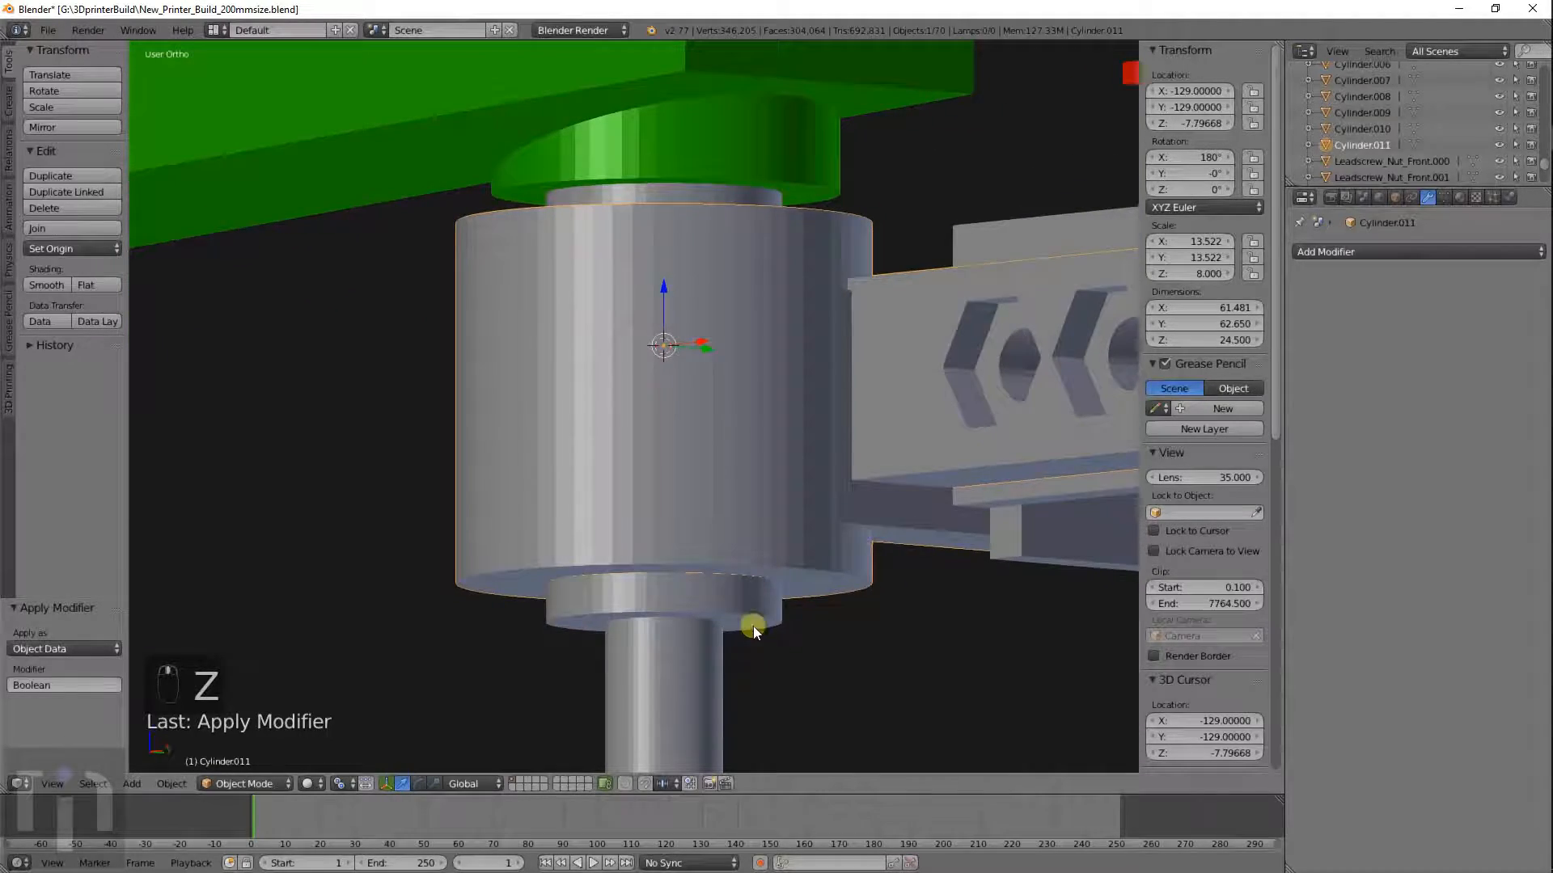
key("x")
left_click(747, 592)
middle_click_drag(750, 606, 777, 647)
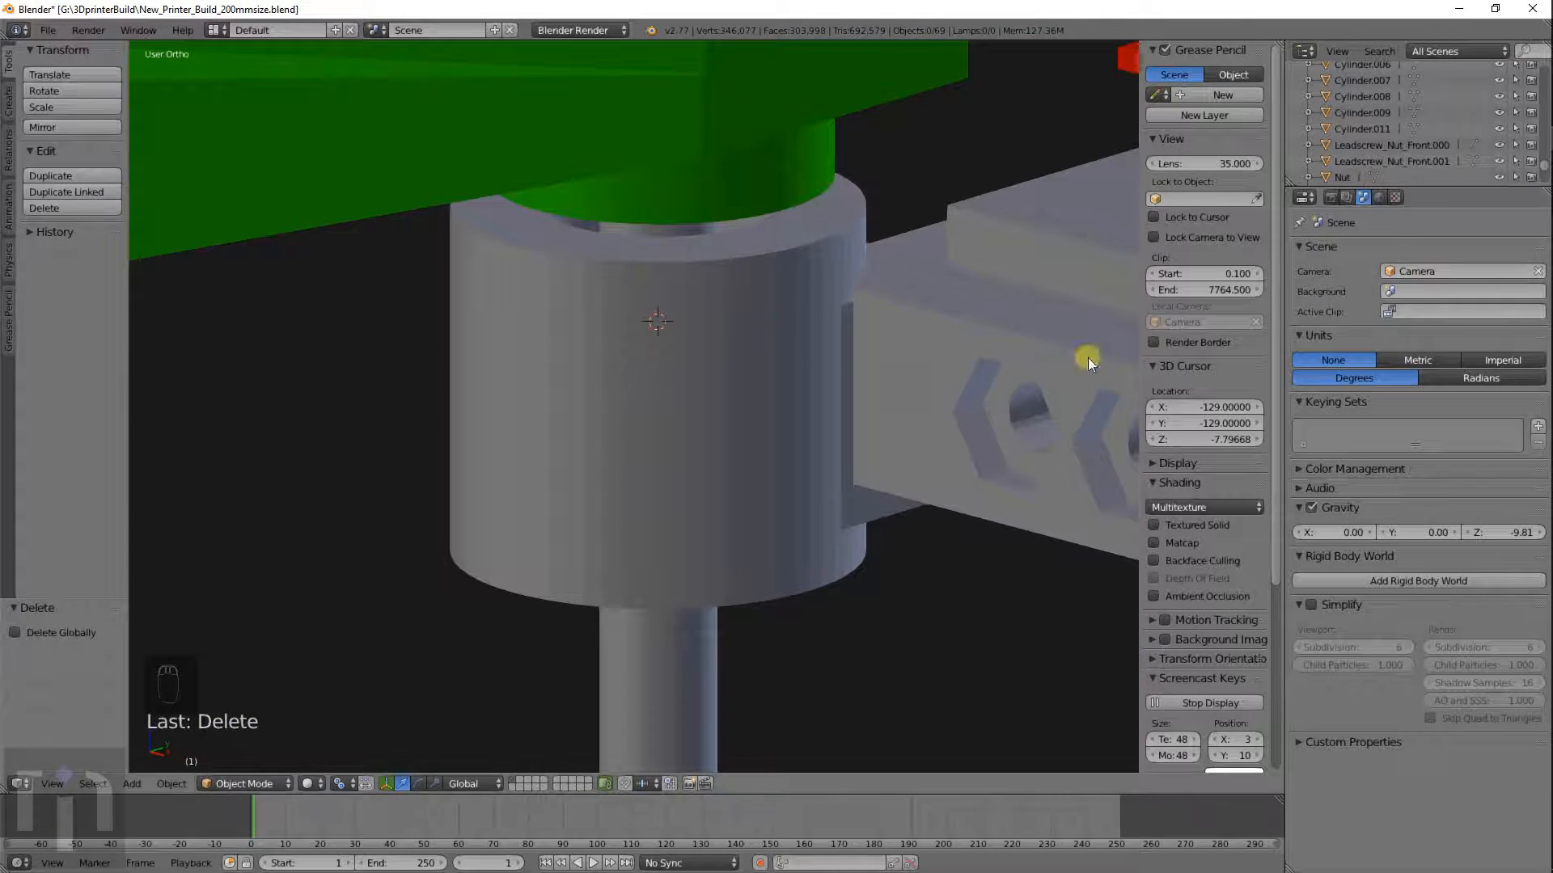
Assign the existing green material, Material.003, to the bearing holder, Cylinder.011.
right_click(832, 350)
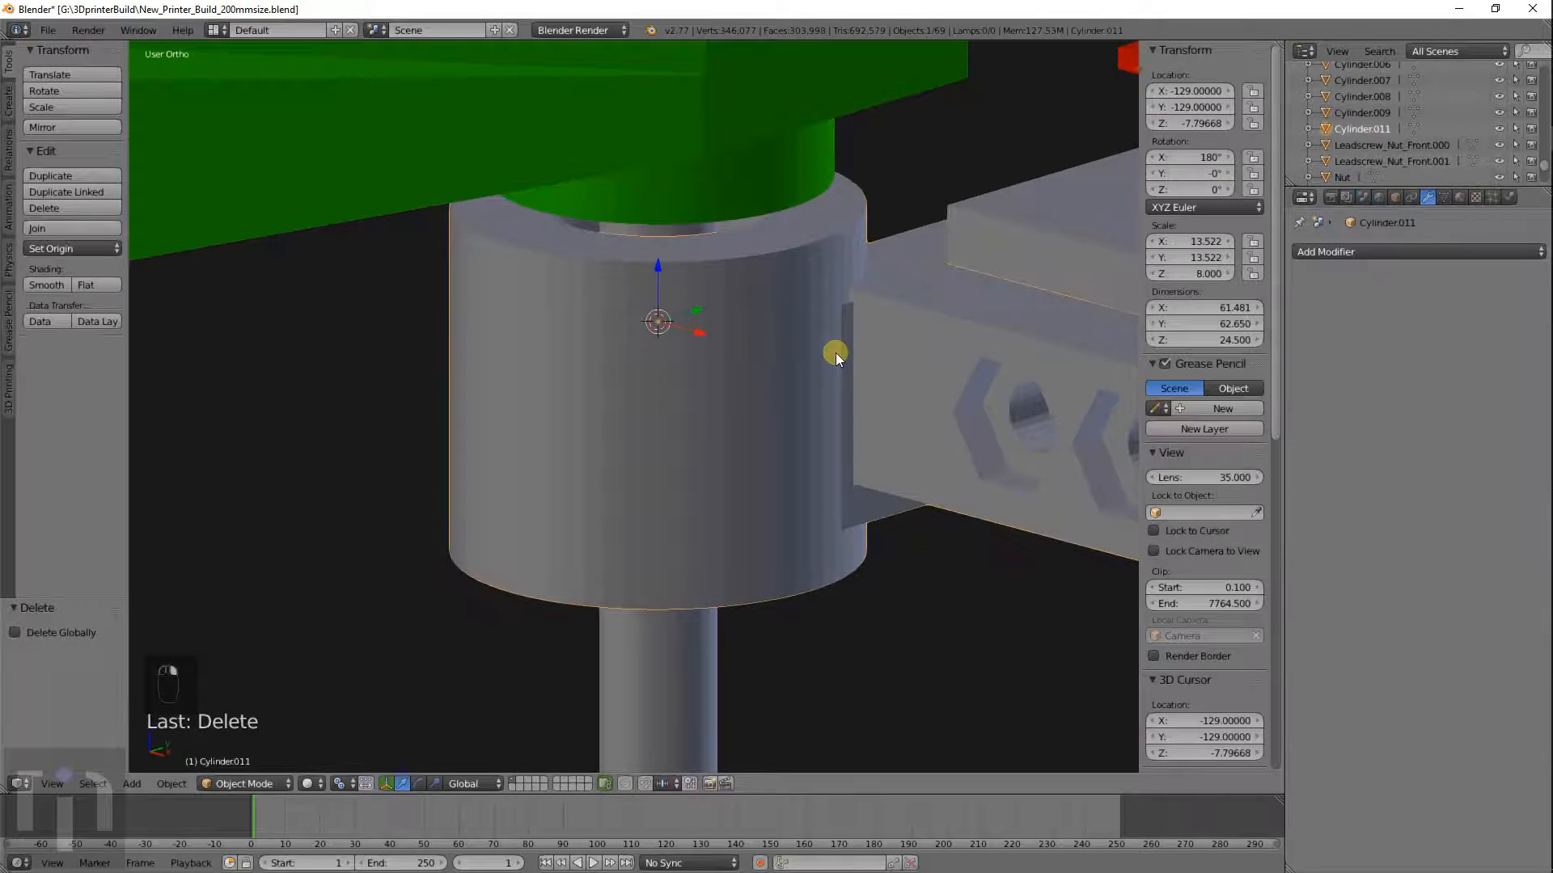
left_click(1465, 196)
left_click(1304, 304)
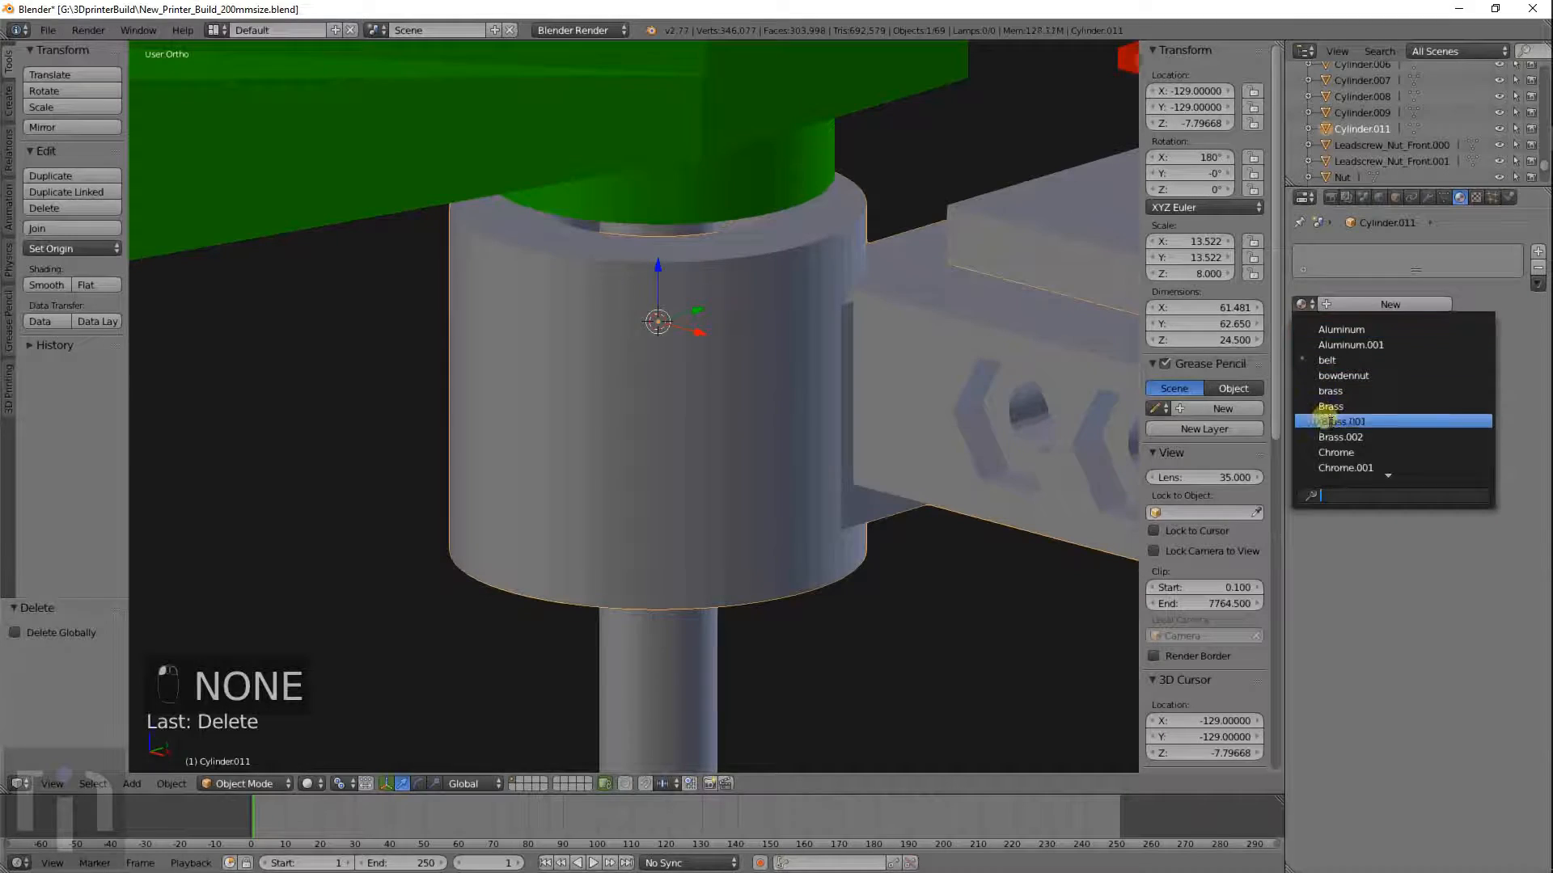
scroll(1327, 421, "down", 11)
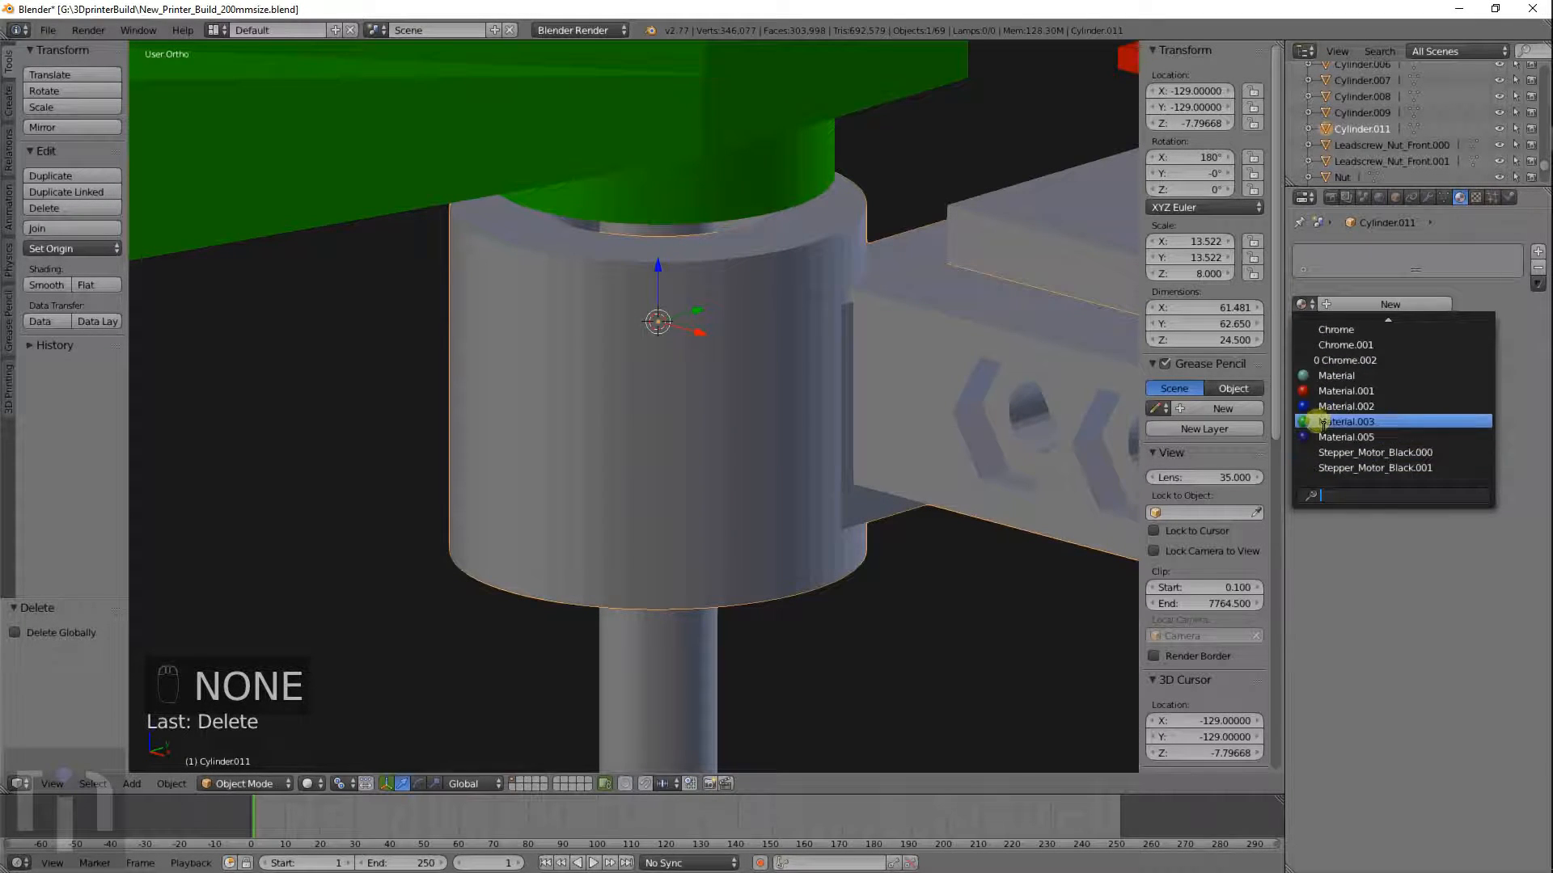
left_click(1326, 421)
Snap the 3D cursor to the scene centre with the bearing holder still selected.
scroll(867, 384, "down", 6)
middle_click_drag(867, 385, 776, 409, "shift")
scroll(1019, 305, "down", 4)
scroll(710, 308, "down", 2)
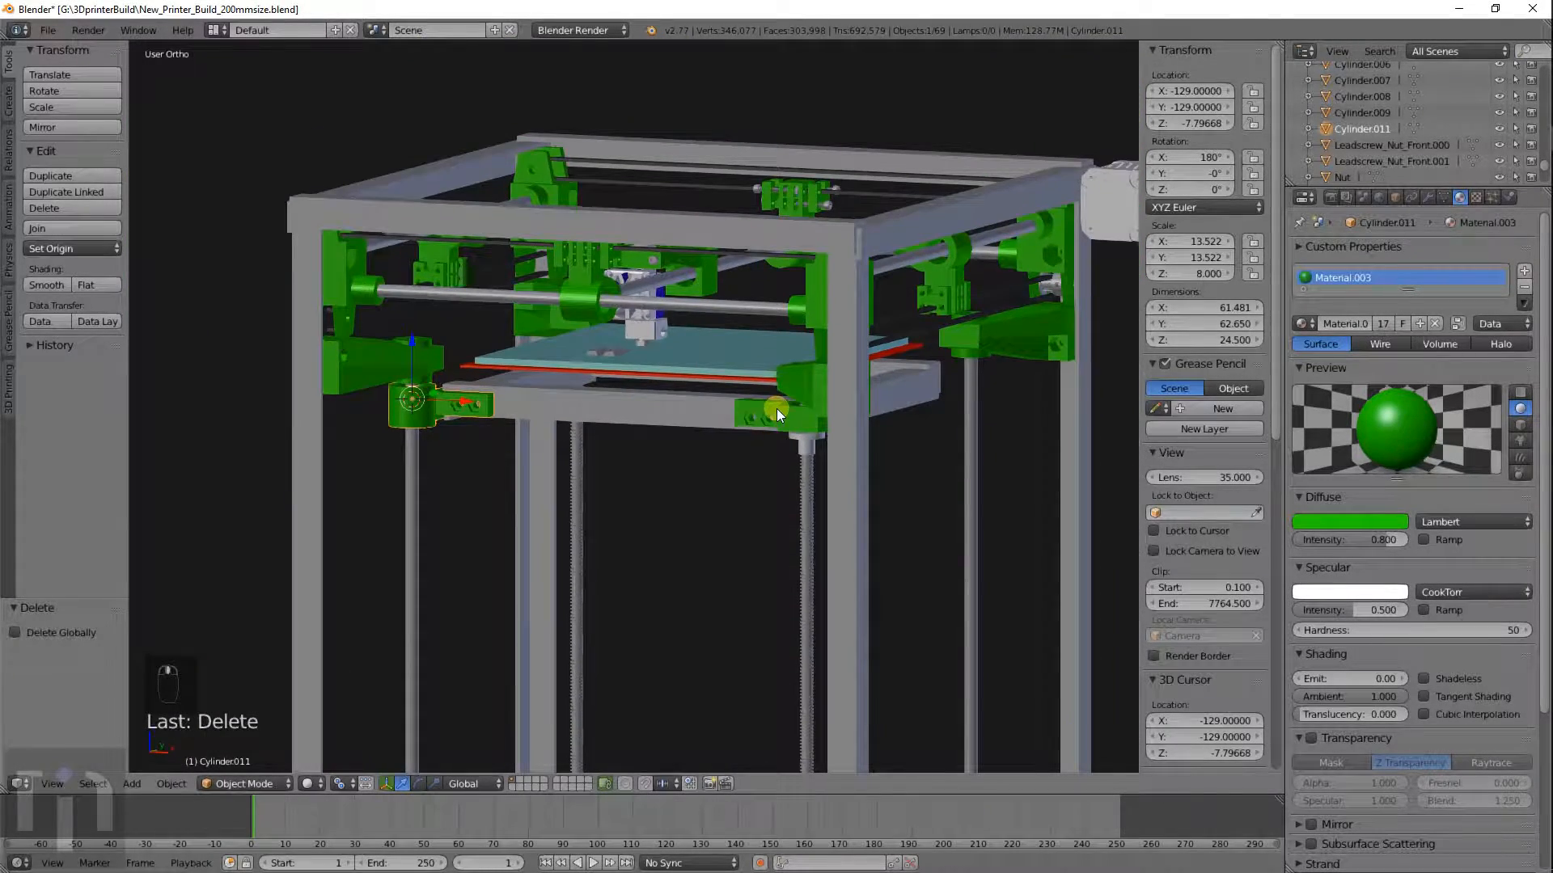
key("shift+s")
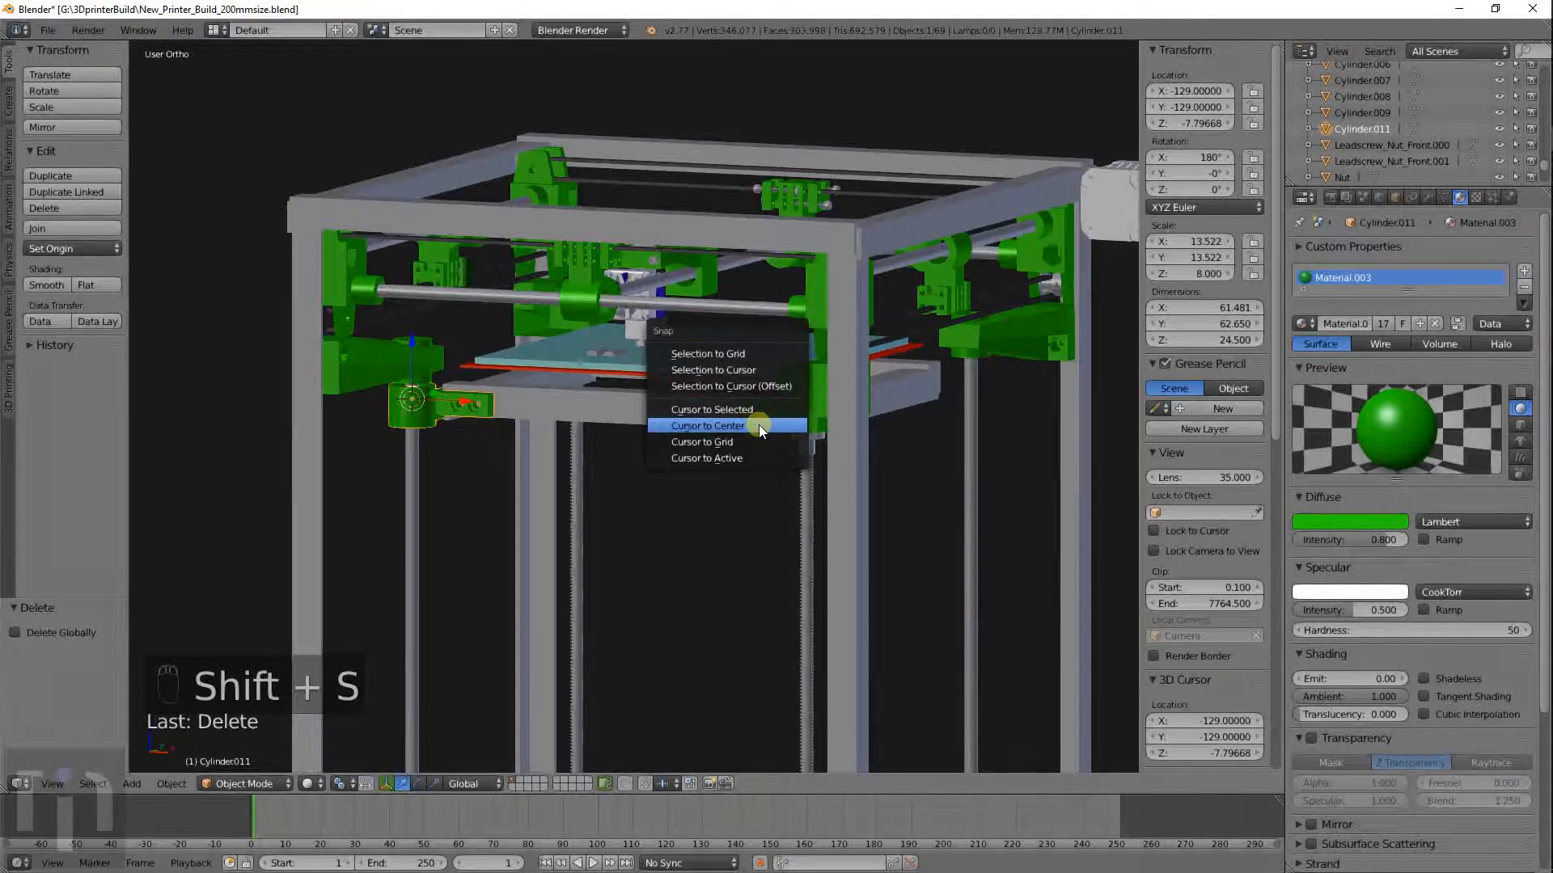
left_click(759, 424)
Duplicate the bearing holder in place and try to rotate the copy 180° about the global Z axis.
key("shift+d")
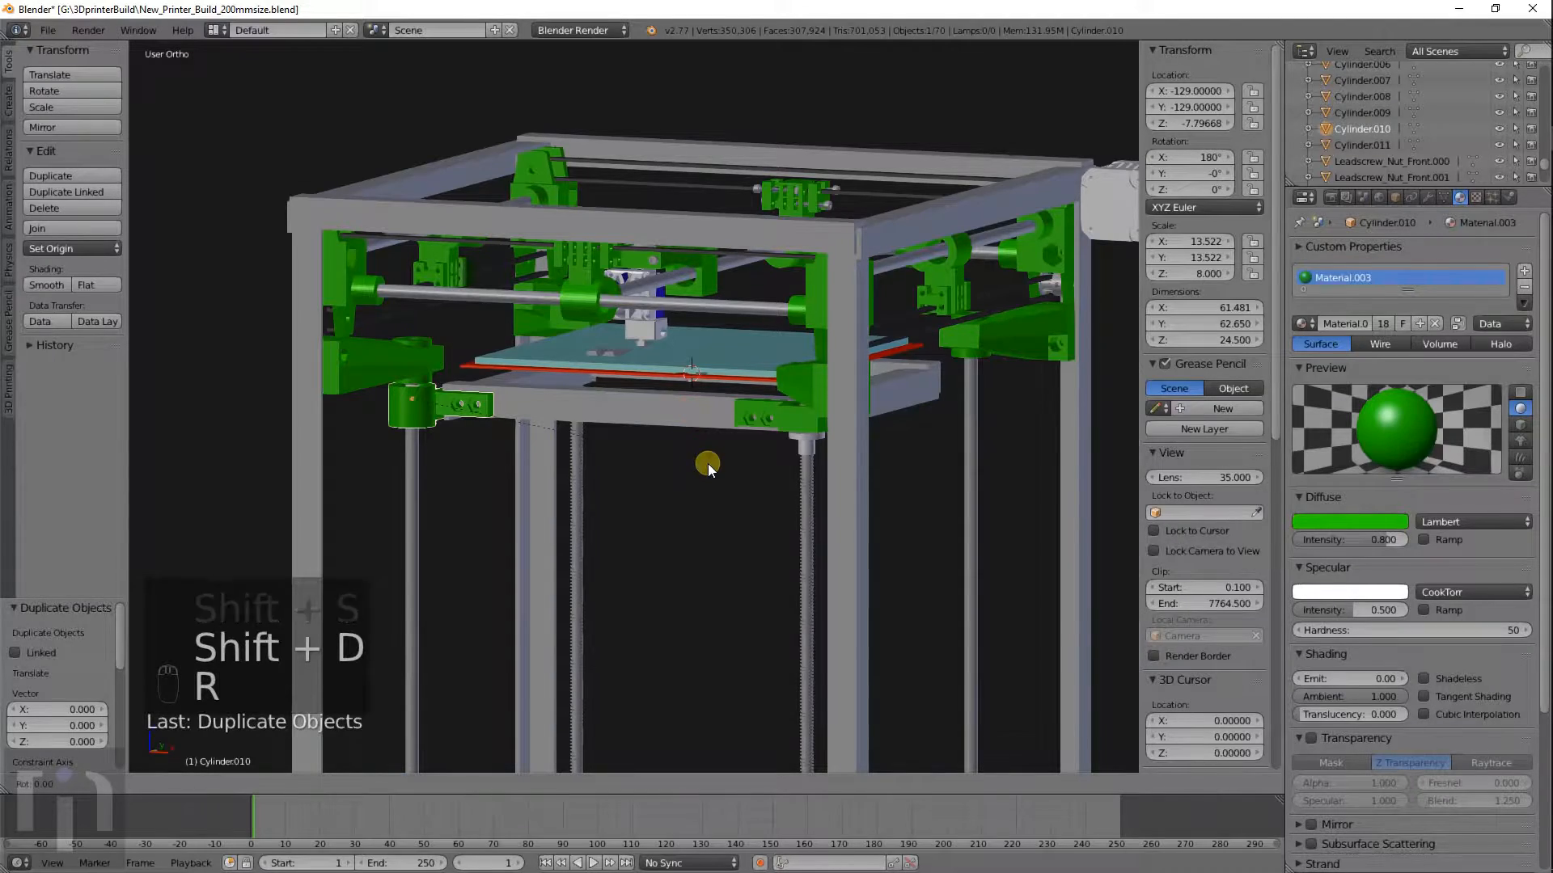
type("18z")
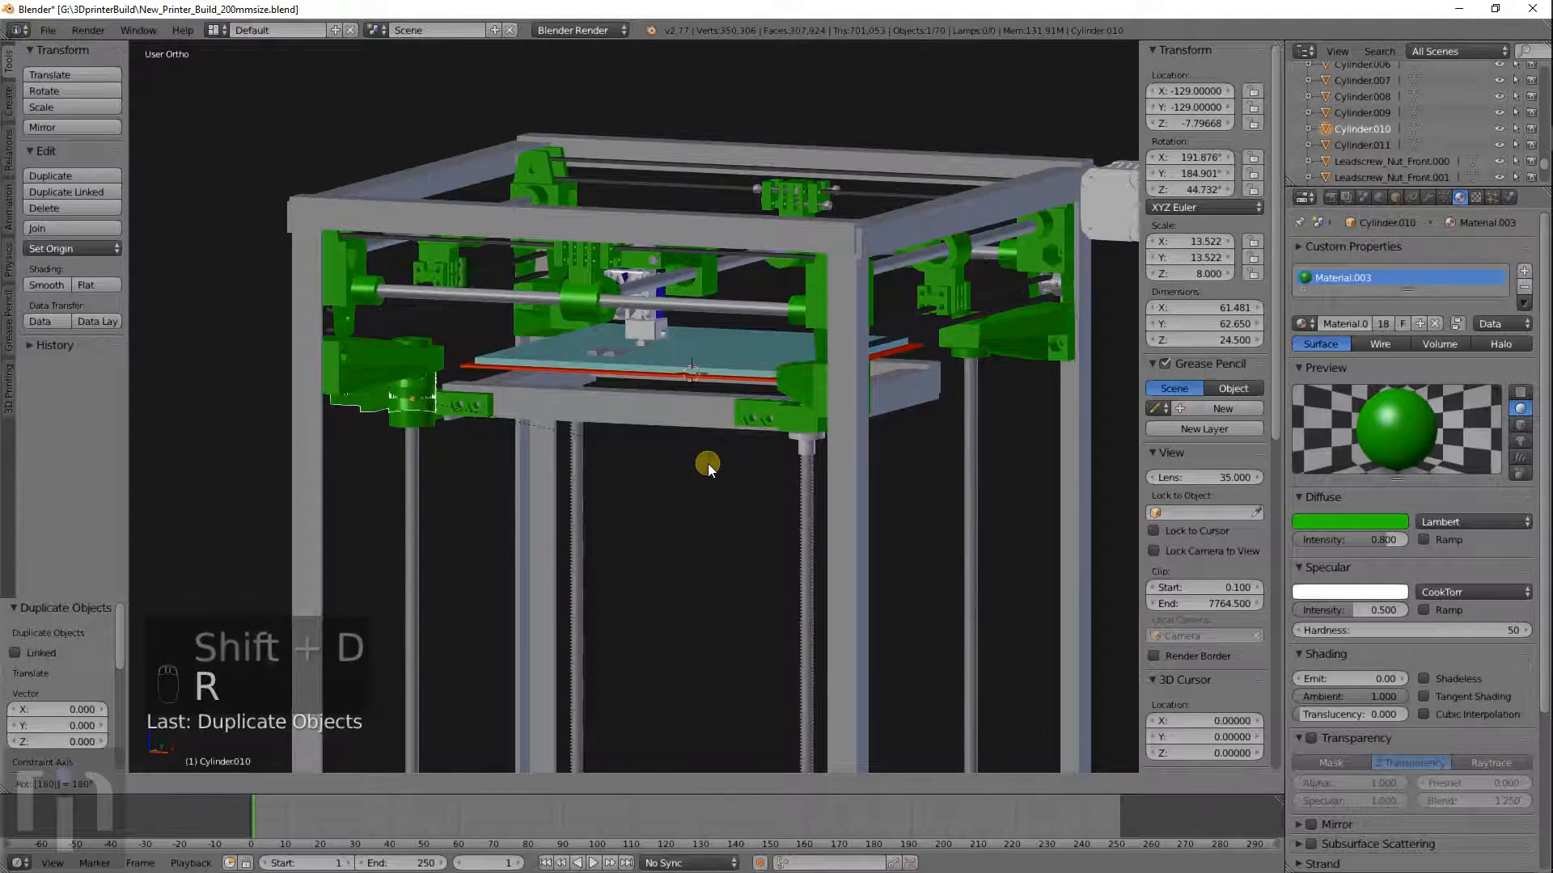
type("0")
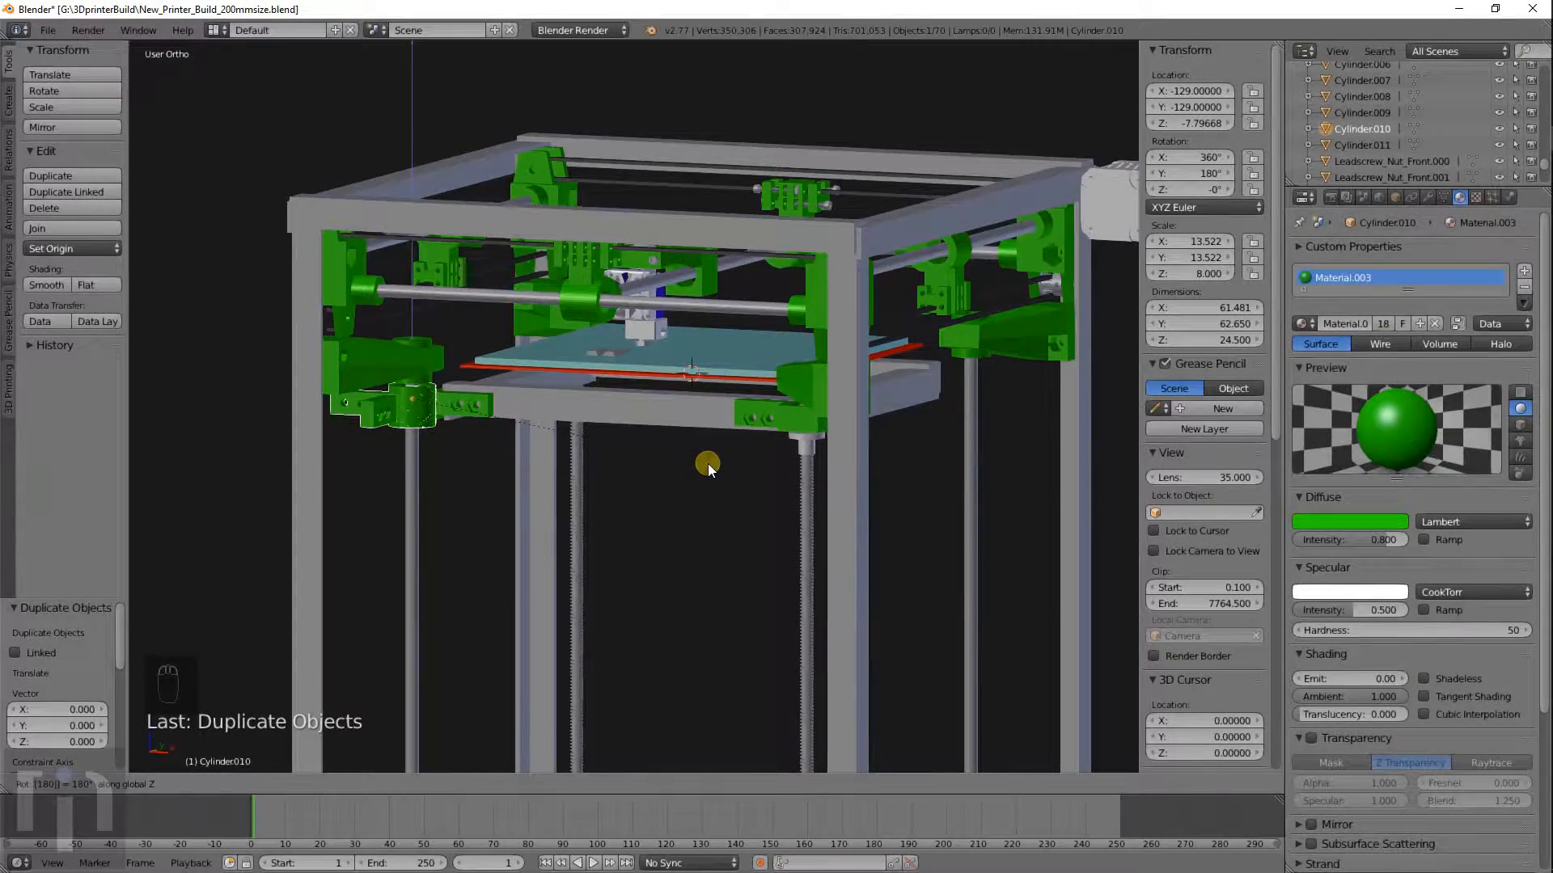
left_click(706, 463)
Set the duplicated holder's origin to the 3D cursor and rotate it 180° about Z to the diagonally opposite corner.
key("space")
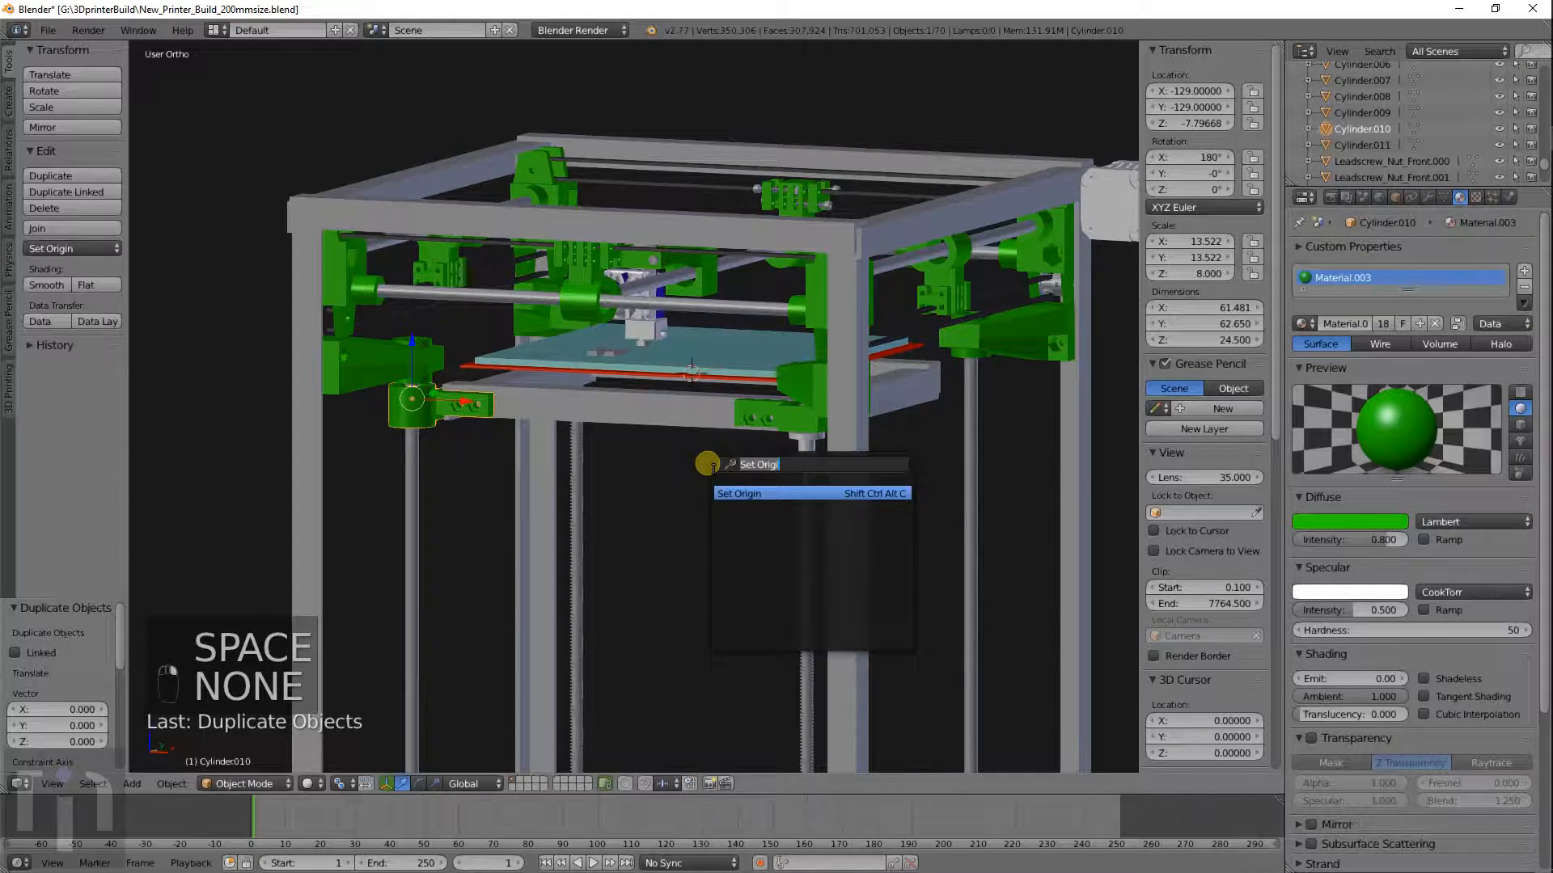
left_click(731, 493)
left_click(708, 493)
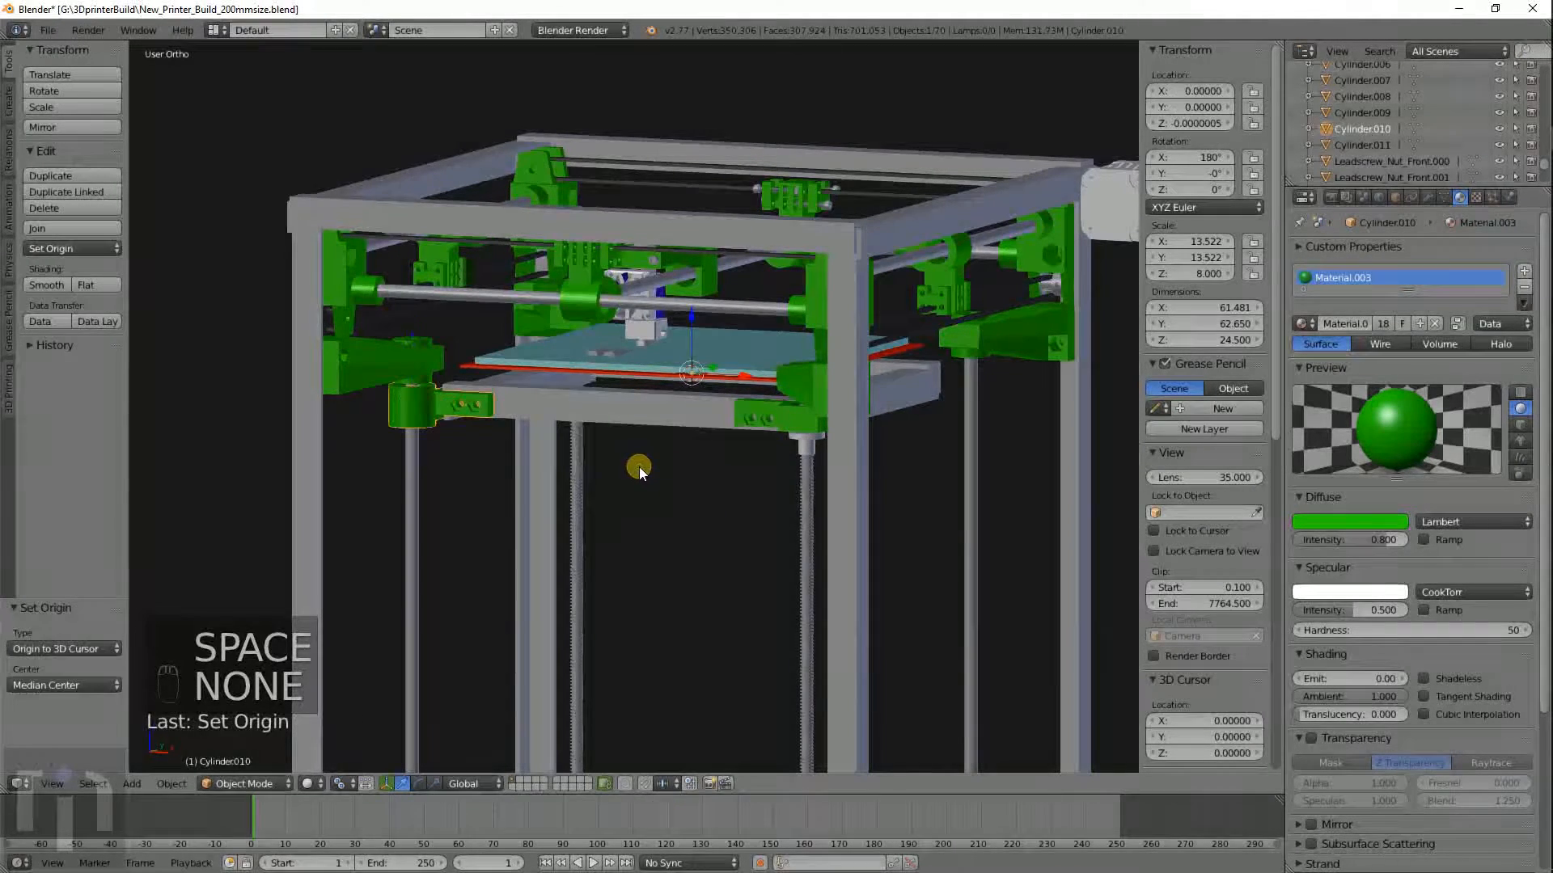
type("r180")
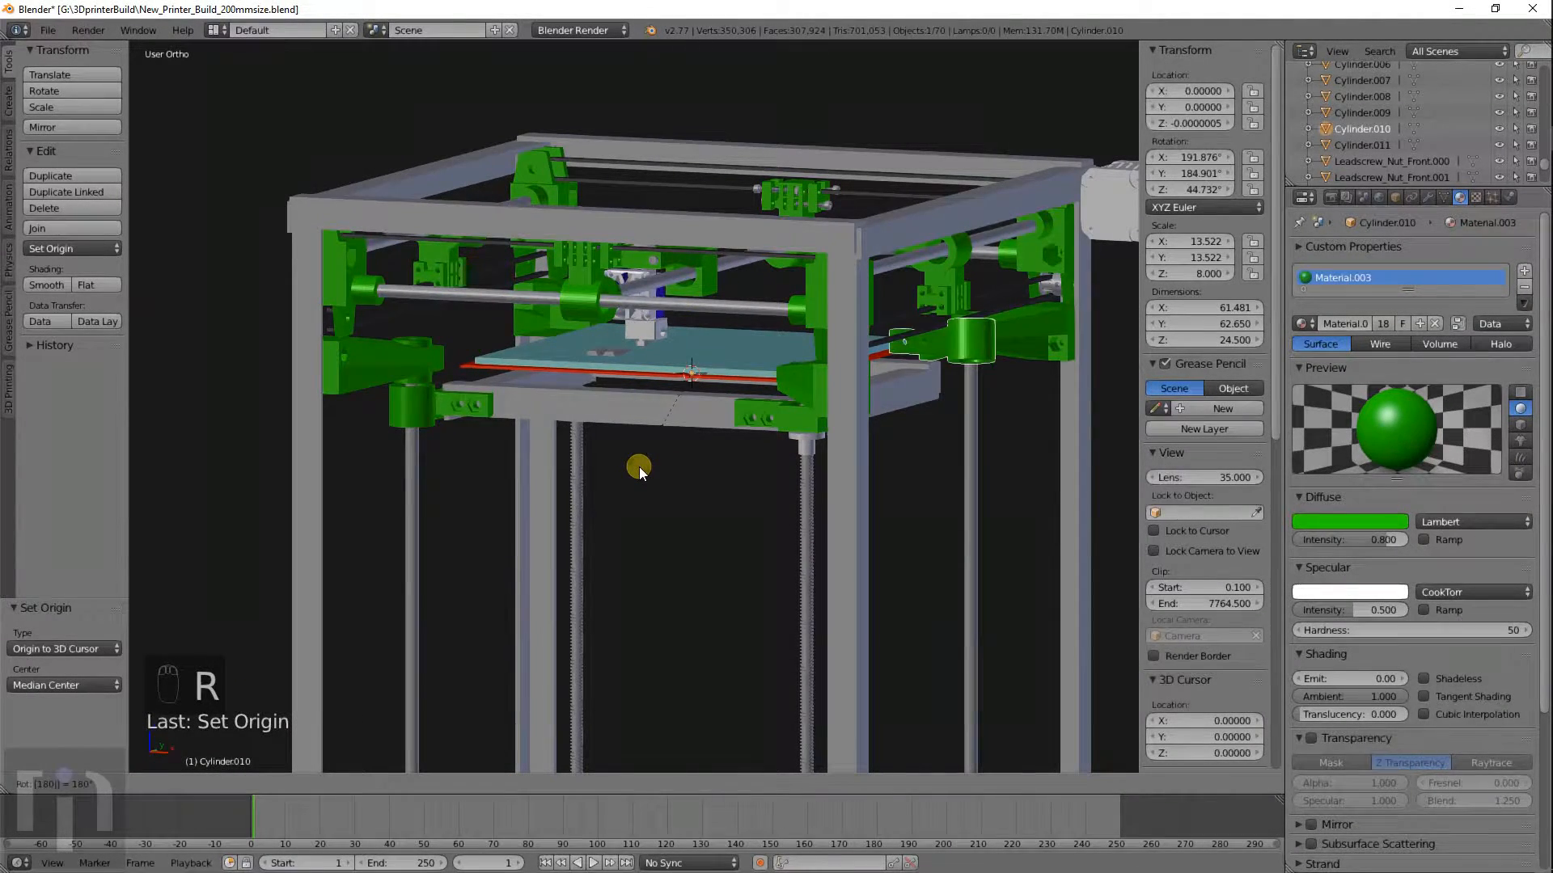
type("z")
key("Return")
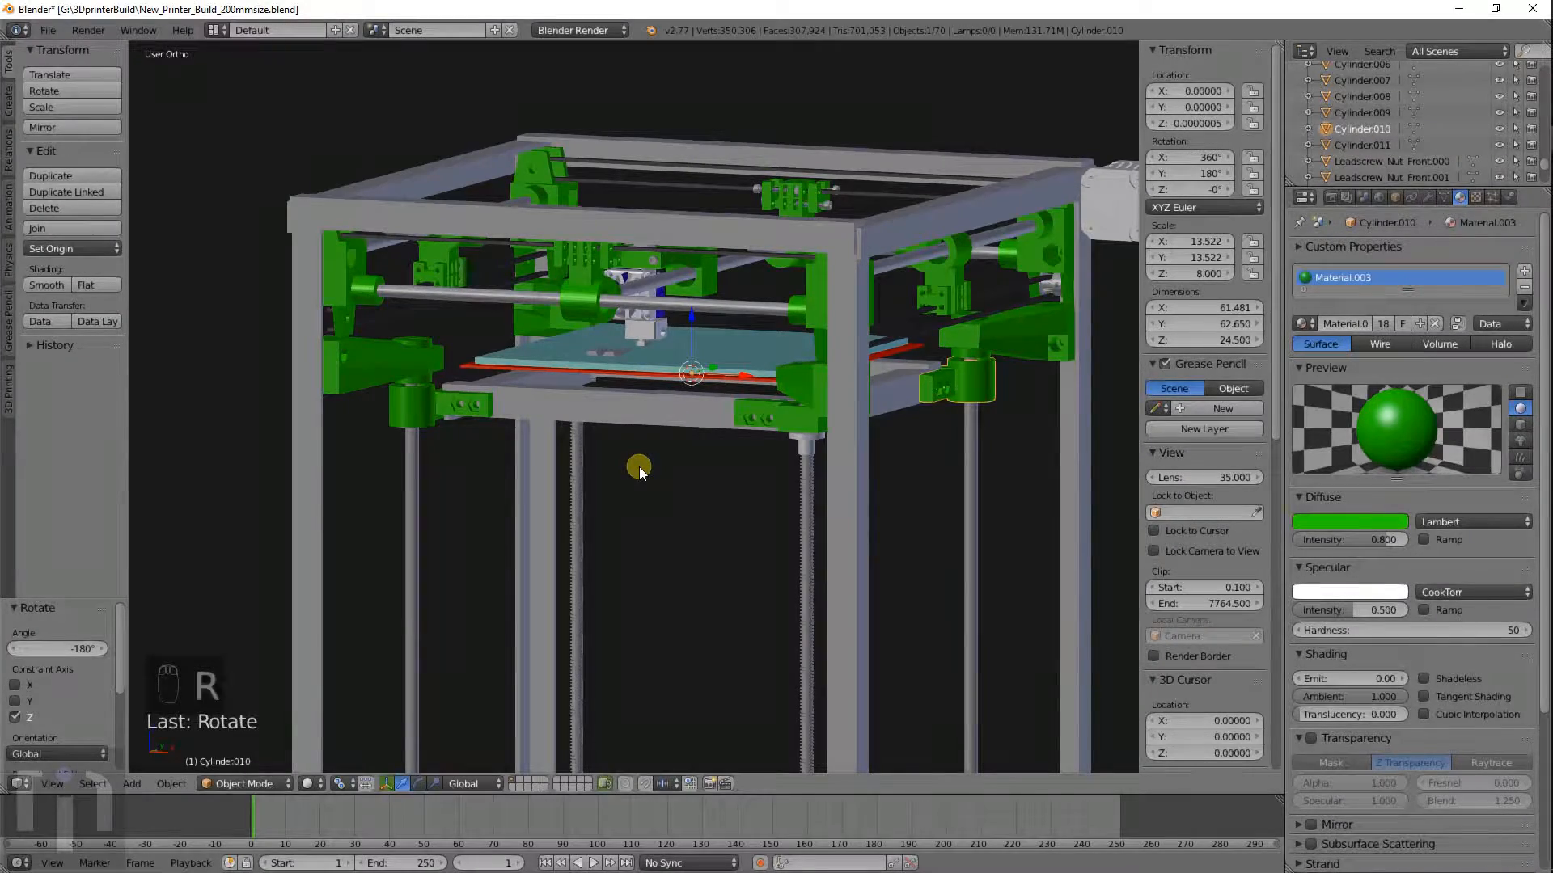
Inspect the rotated holder's fit against the bed frame corner and smooth rod, in top view with wireframe and in solid shading.
key("KP_7")
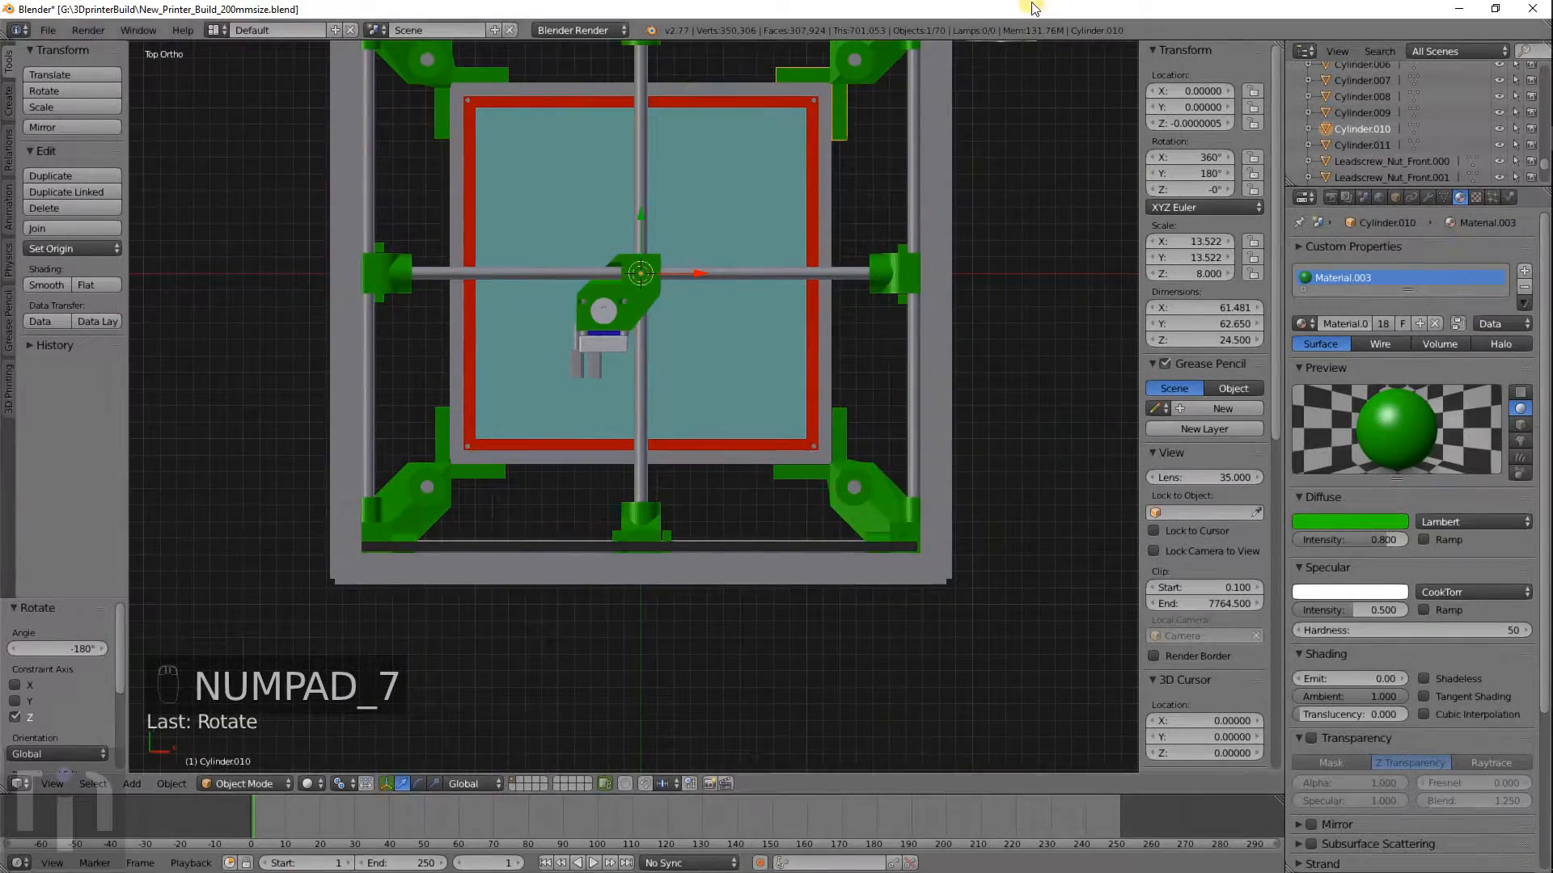
scroll(744, 377, "up", 8)
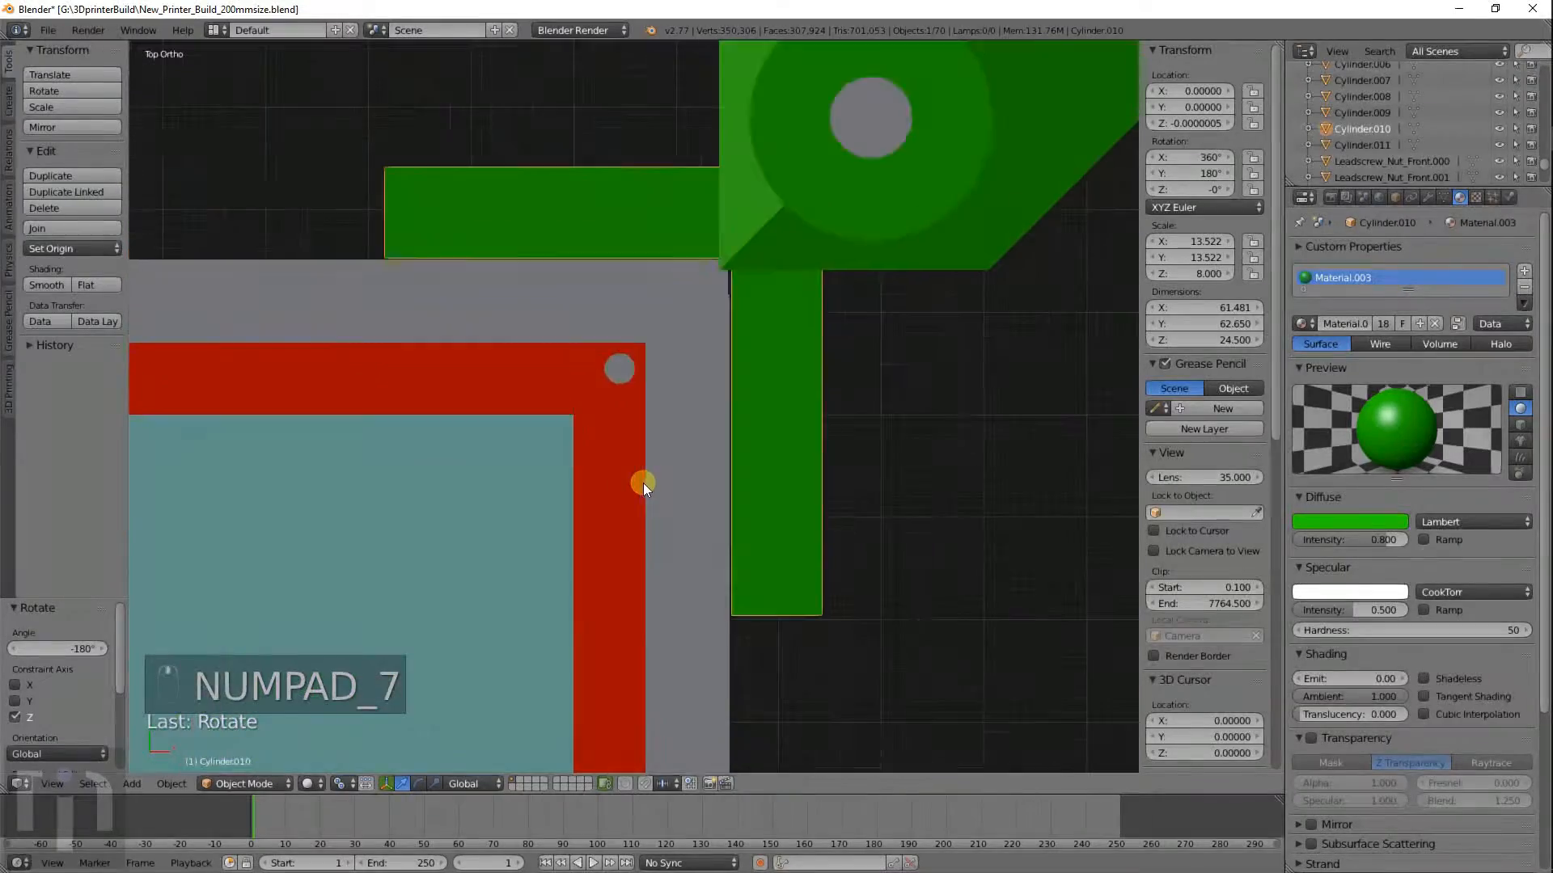
key("z")
scroll(713, 327, "down", 4)
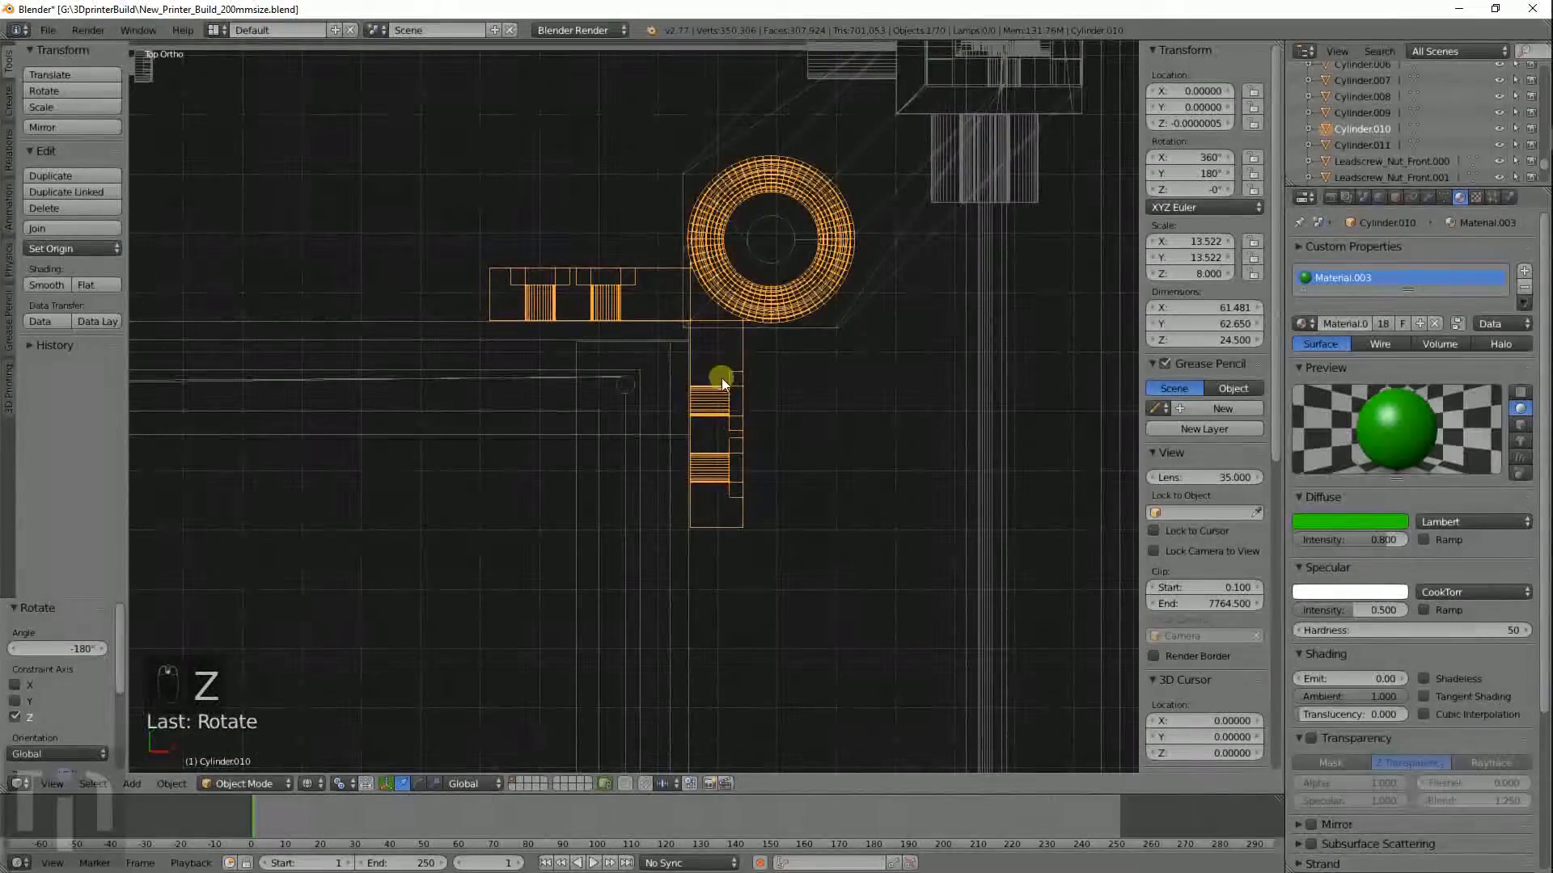
key("z")
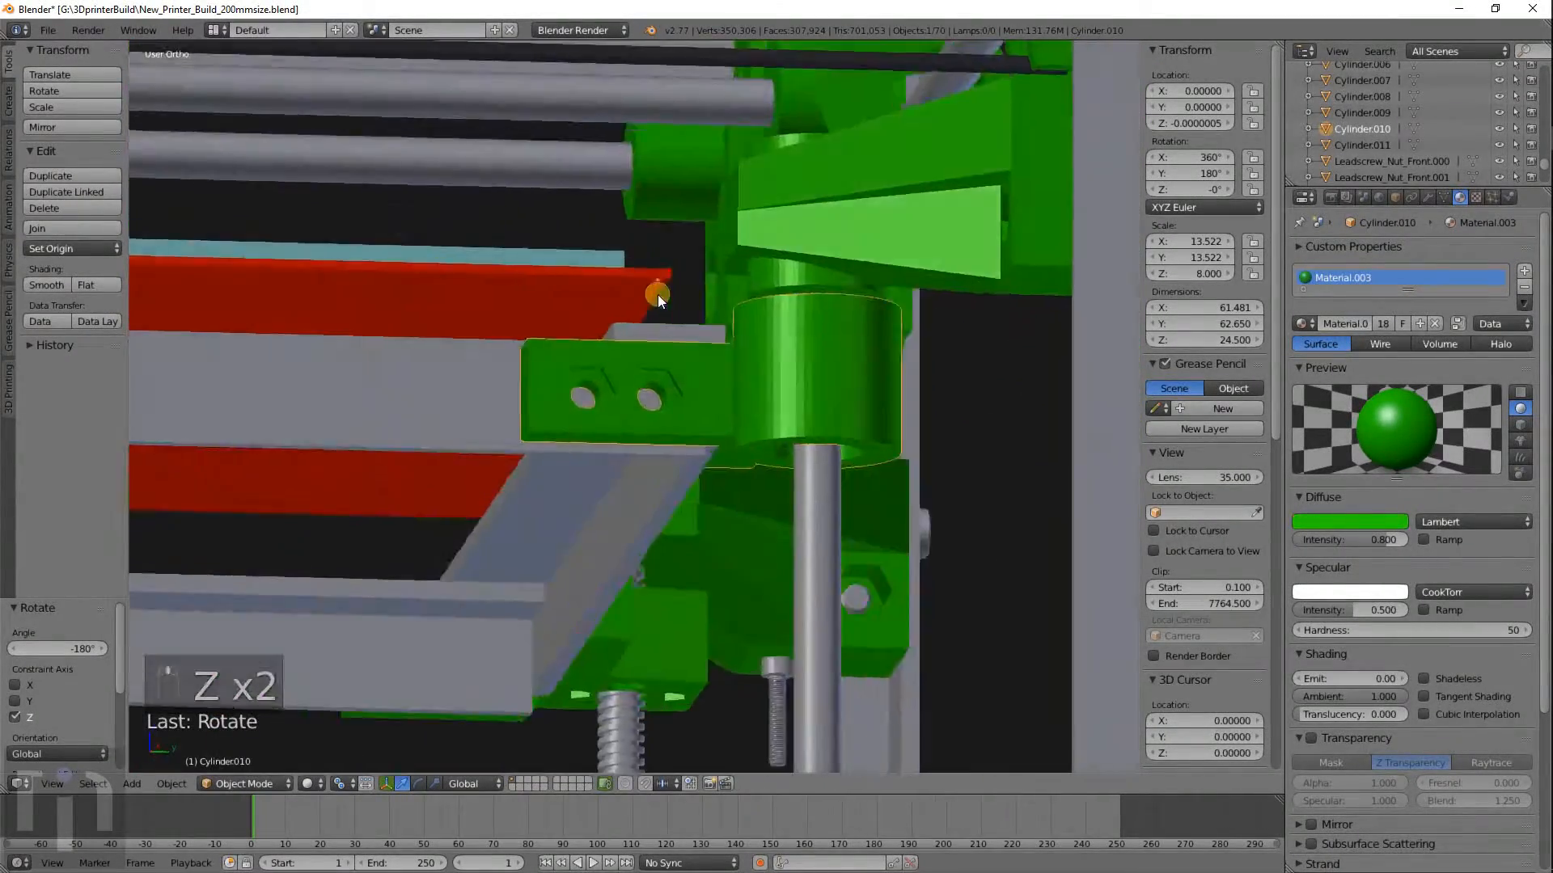